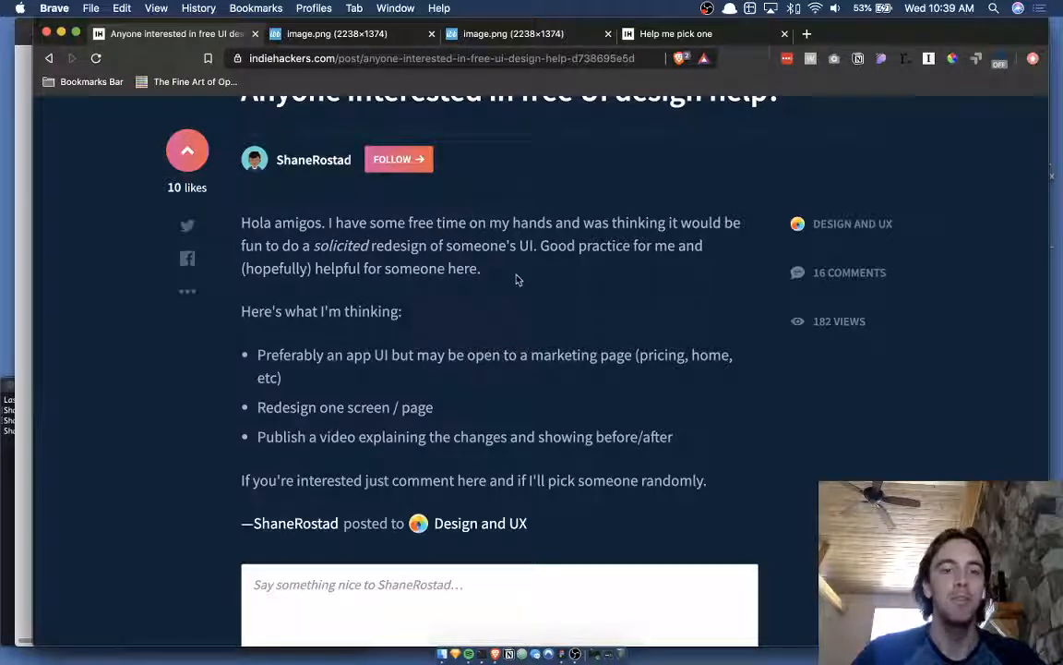
- Read the Indie Hackers post, highlighting phrases in the title, first paragraph and second bullet
{"action": "scroll", "coordinate": [424, 237], "scroll_direction": "up", "scroll_amount": 3}
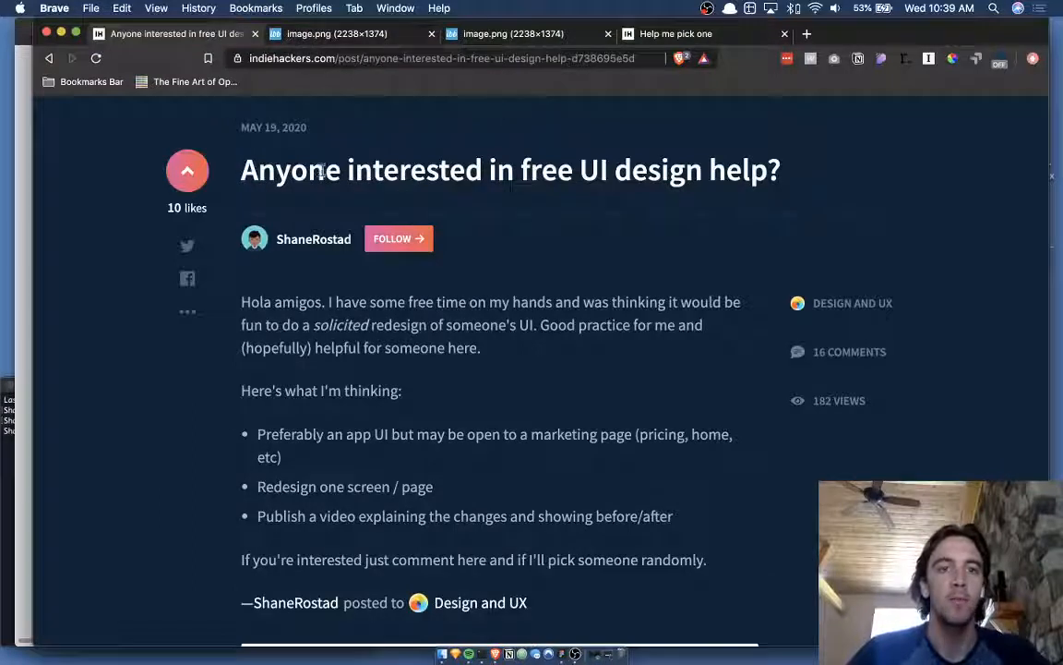
{"action": "left_click_drag", "start_coordinate": [321, 171], "coordinate": [560, 170]}
{"action": "left_click", "coordinate": [677, 170]}
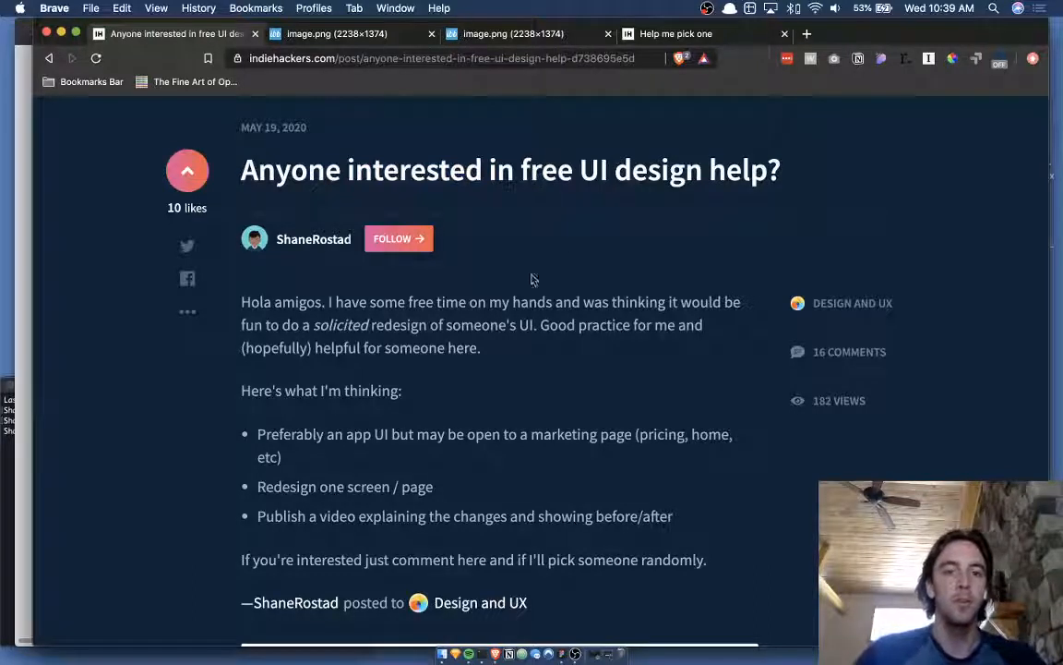
{"action": "left_click_drag", "start_coordinate": [446, 302], "coordinate": [563, 300]}
{"action": "left_click", "coordinate": [552, 302]}
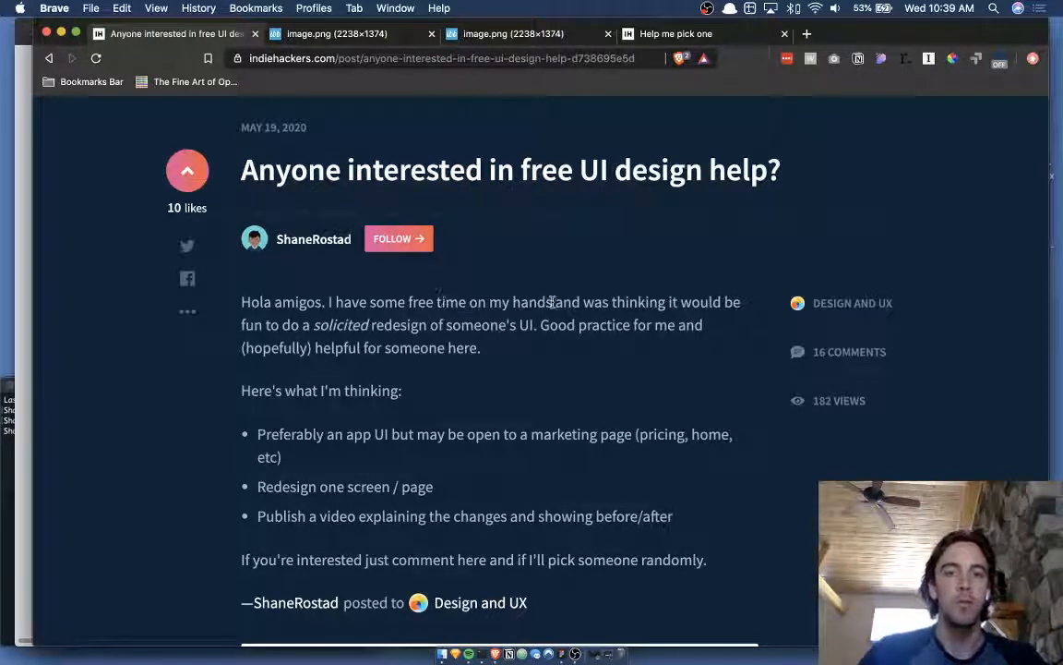
{"action": "scroll", "coordinate": [540, 330], "scroll_direction": "down", "scroll_amount": 2}
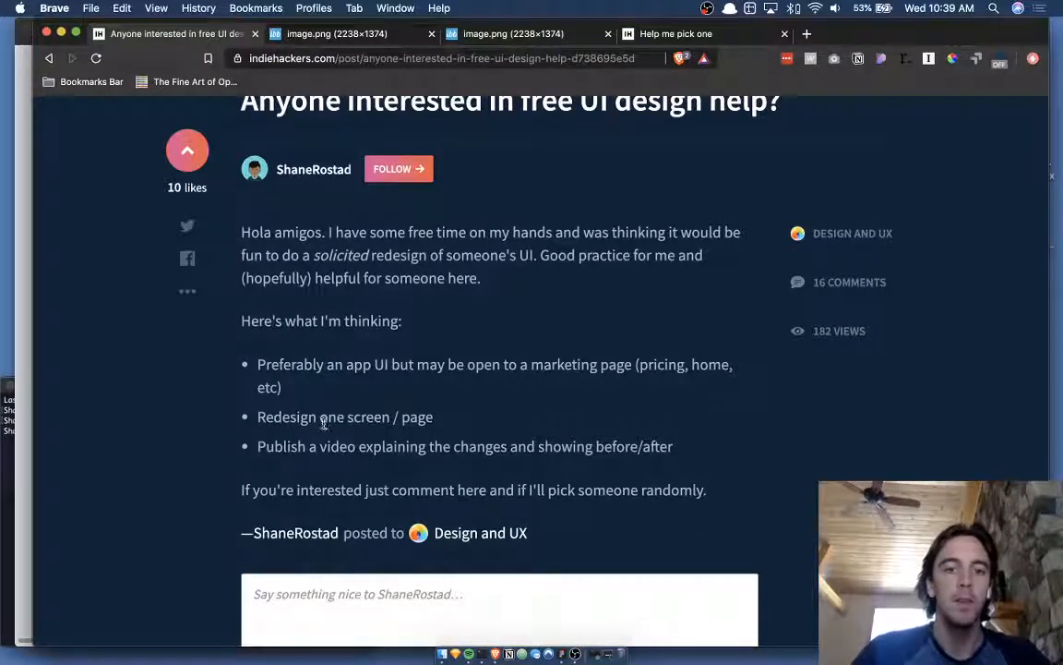
{"action": "left_click_drag", "start_coordinate": [335, 419], "coordinate": [402, 418]}
{"action": "left_click", "coordinate": [422, 419]}
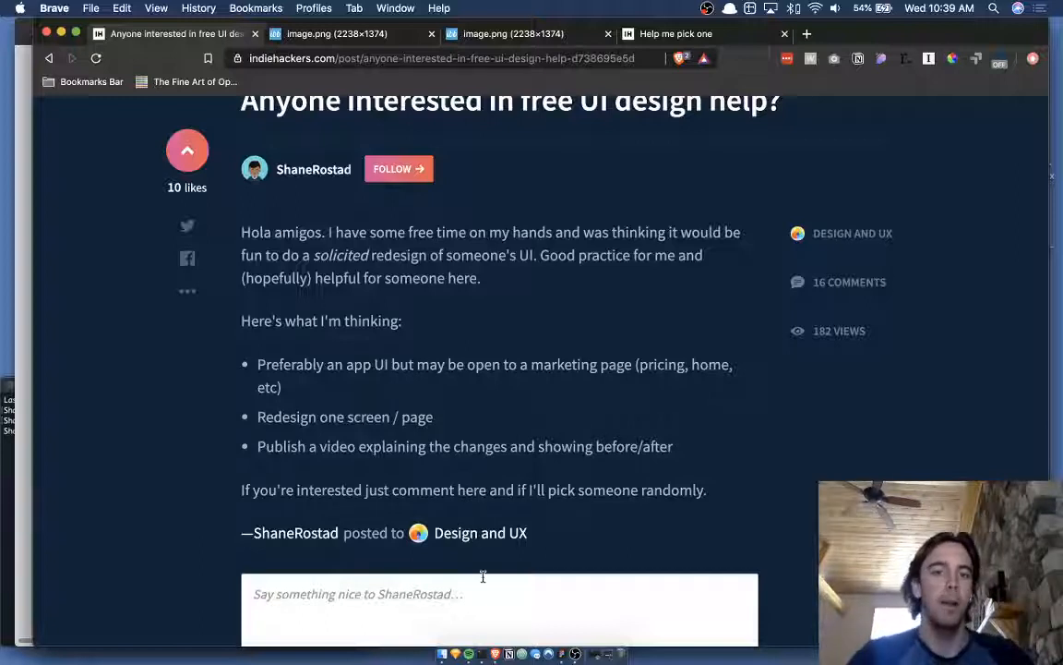
{"action": "scroll", "coordinate": [543, 393], "scroll_direction": "down", "scroll_amount": 3}
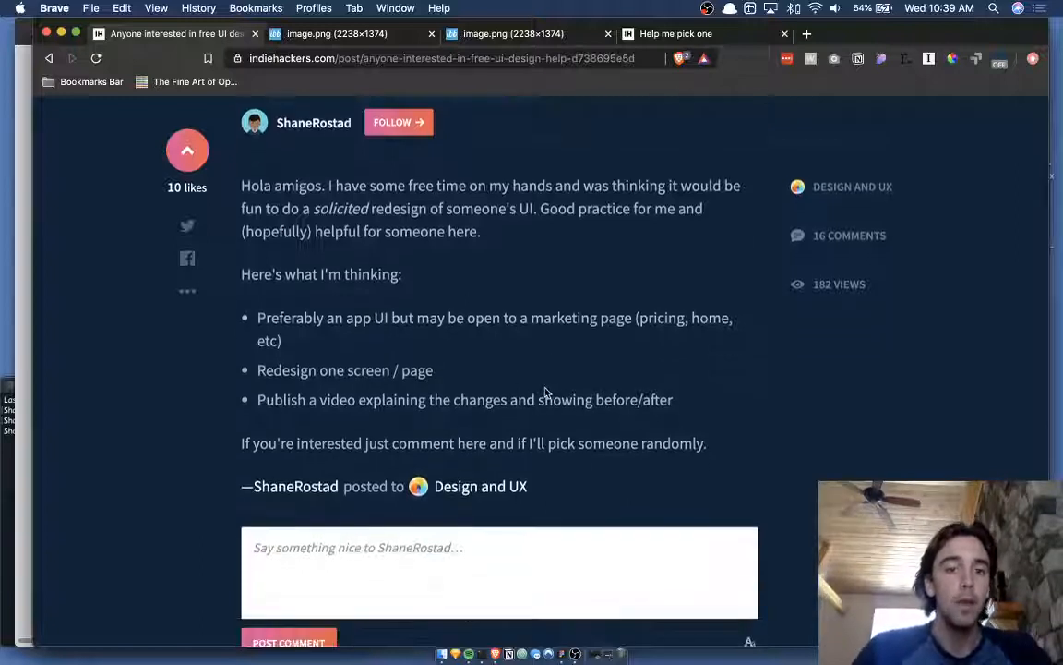
{"action": "scroll", "coordinate": [642, 388], "scroll_direction": "down", "scroll_amount": 10}
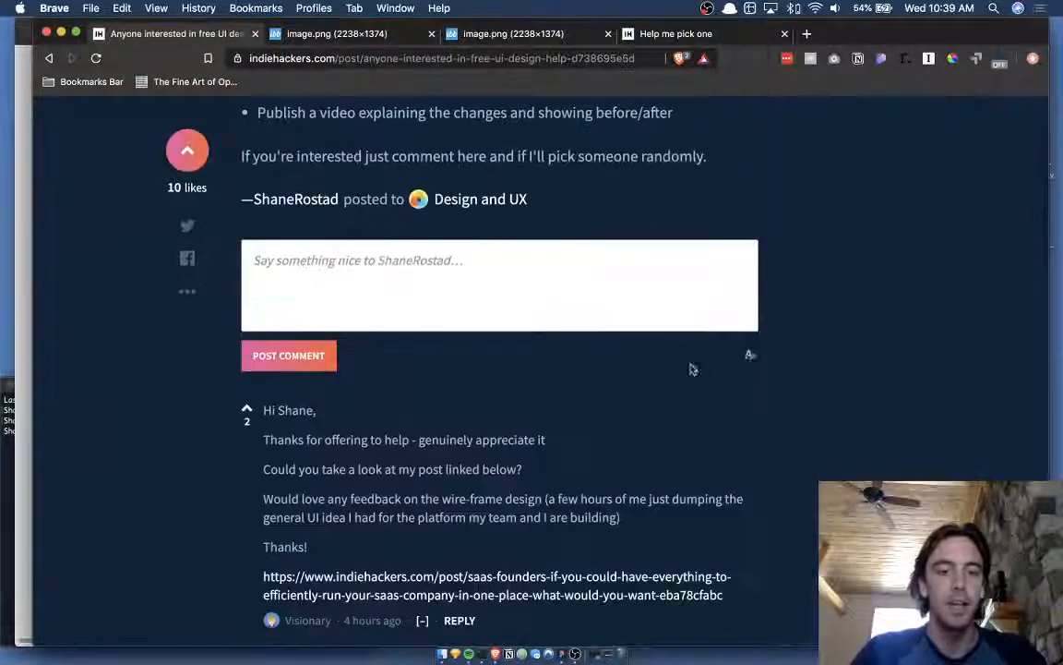
{"action": "scroll", "coordinate": [729, 415], "scroll_direction": "down", "scroll_amount": 10}
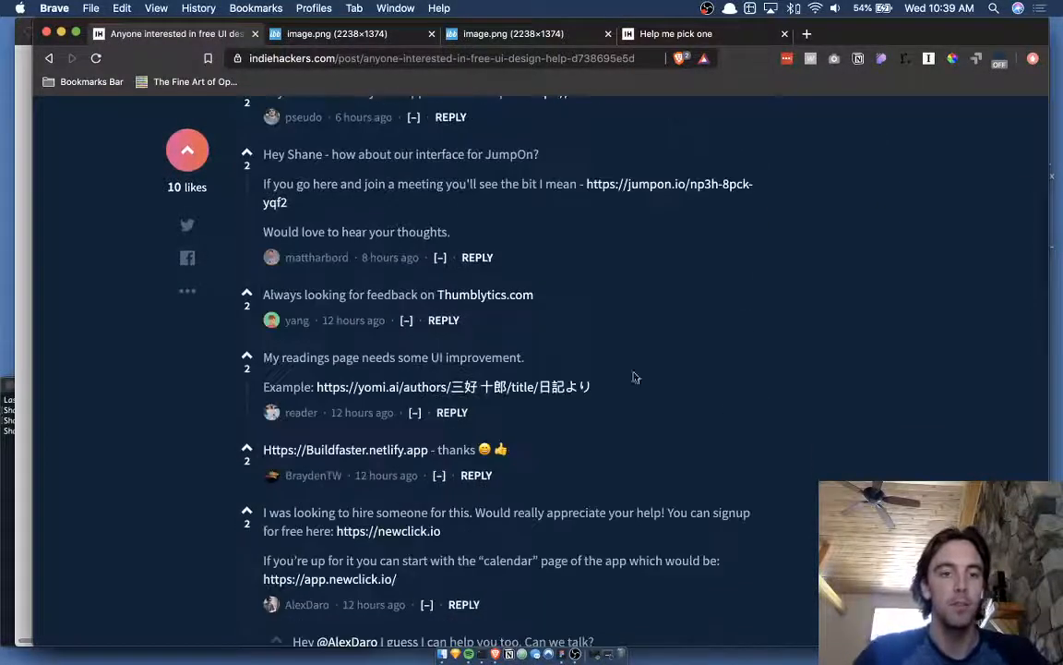
{"action": "scroll", "coordinate": [790, 420], "scroll_direction": "up", "scroll_amount": 20}
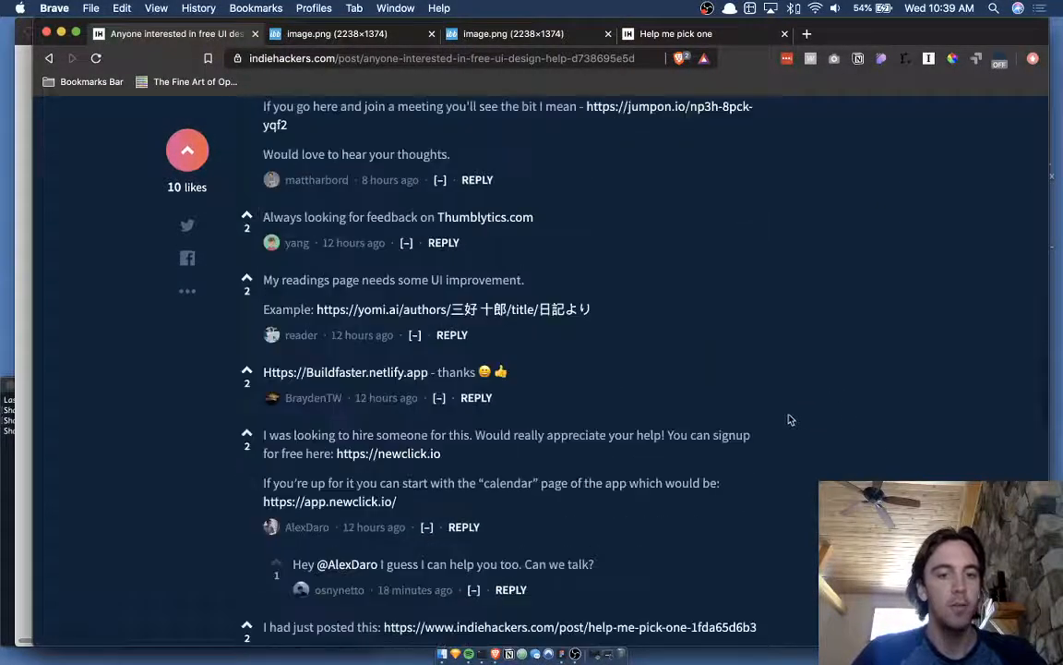
{"action": "scroll", "coordinate": [697, 349], "scroll_direction": "up", "scroll_amount": 8}
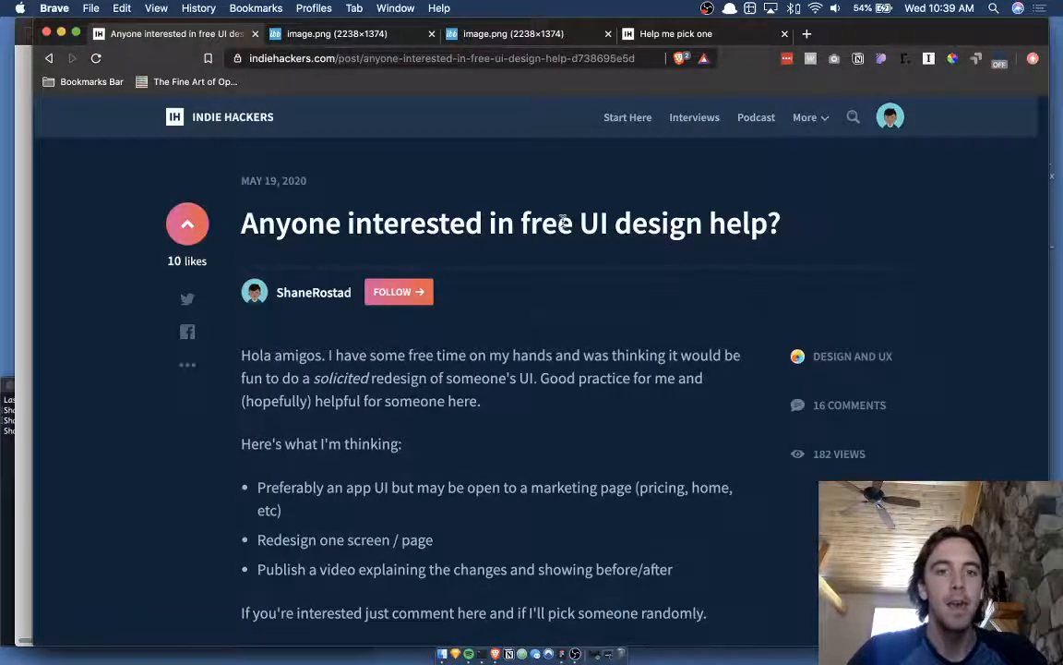
- Keep reading, selecting 'UI' in the title and 'going to do' in a reply
{"action": "double_click", "coordinate": [589, 223]}
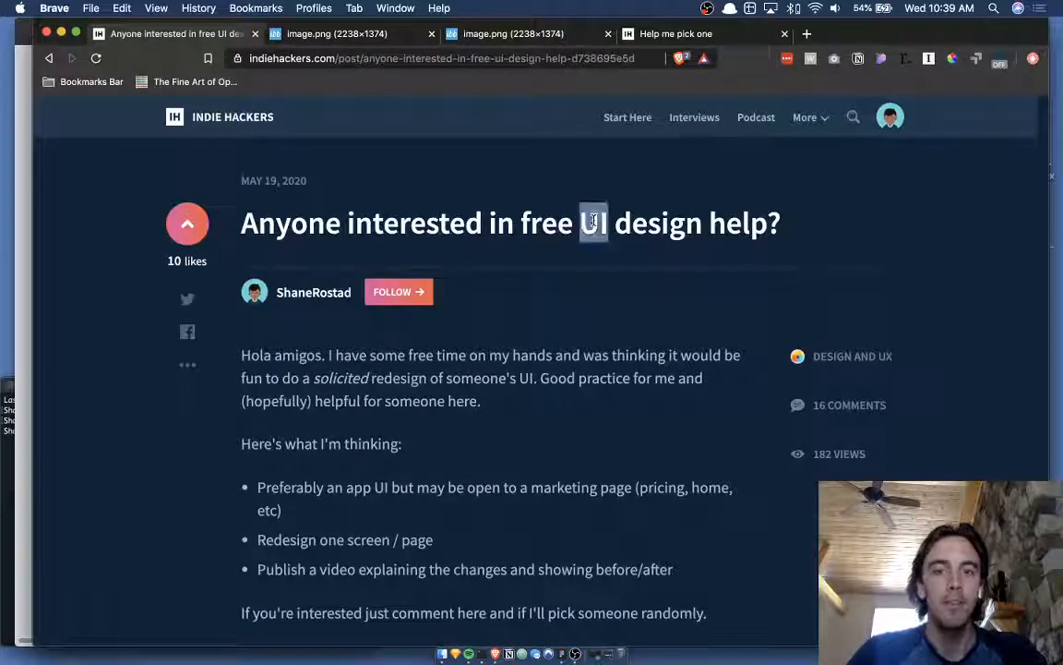
{"action": "left_click", "coordinate": [587, 222]}
{"action": "double_click", "coordinate": [585, 224]}
{"action": "left_click", "coordinate": [581, 222]}
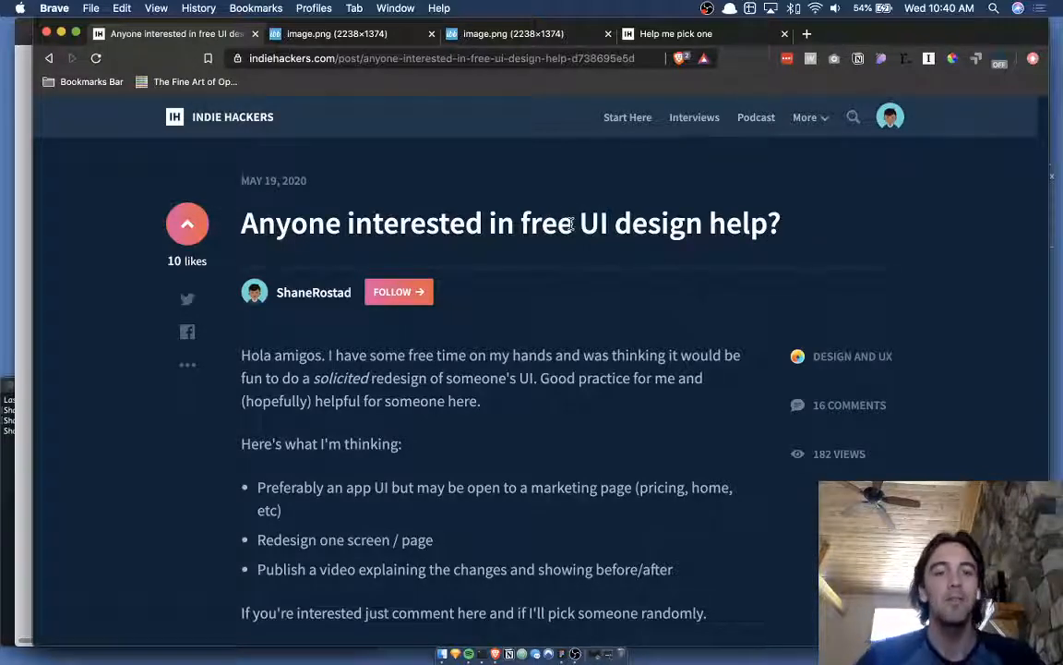
{"action": "scroll", "coordinate": [351, 553], "scroll_direction": "down", "scroll_amount": 20}
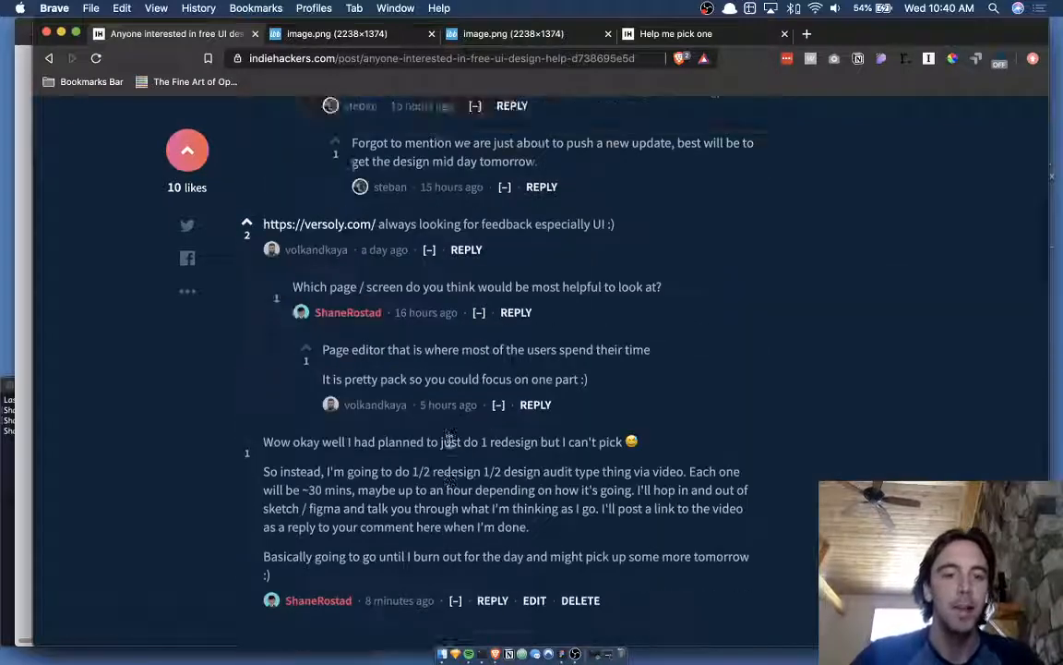
{"action": "scroll", "coordinate": [447, 439], "scroll_direction": "down", "scroll_amount": 5}
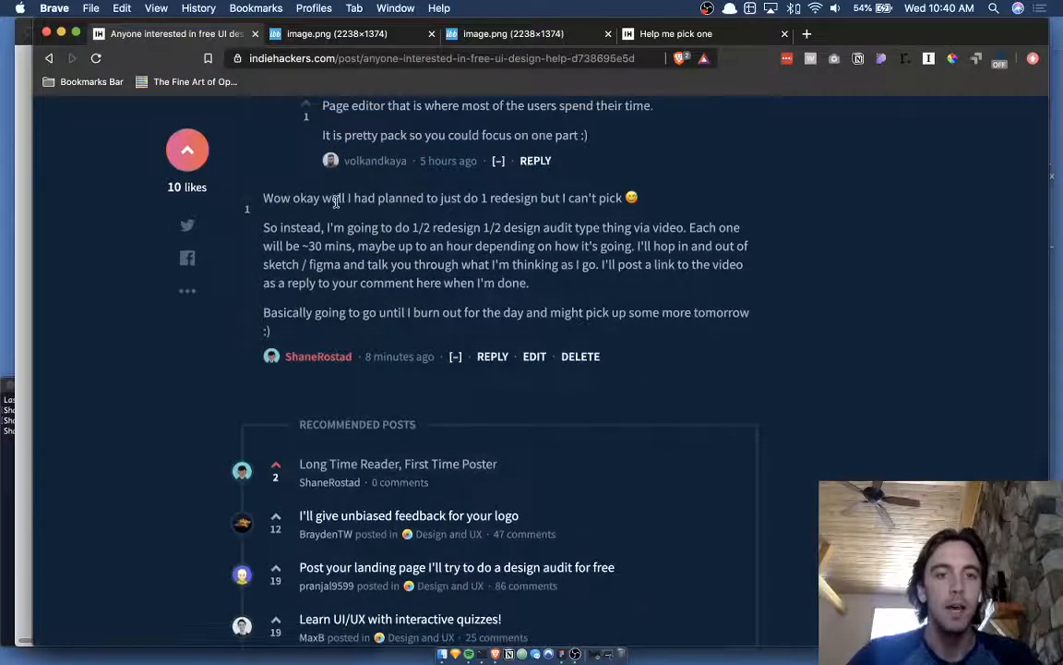
{"action": "left_click_drag", "start_coordinate": [349, 230], "coordinate": [427, 230]}
{"action": "left_click", "coordinate": [462, 230]}
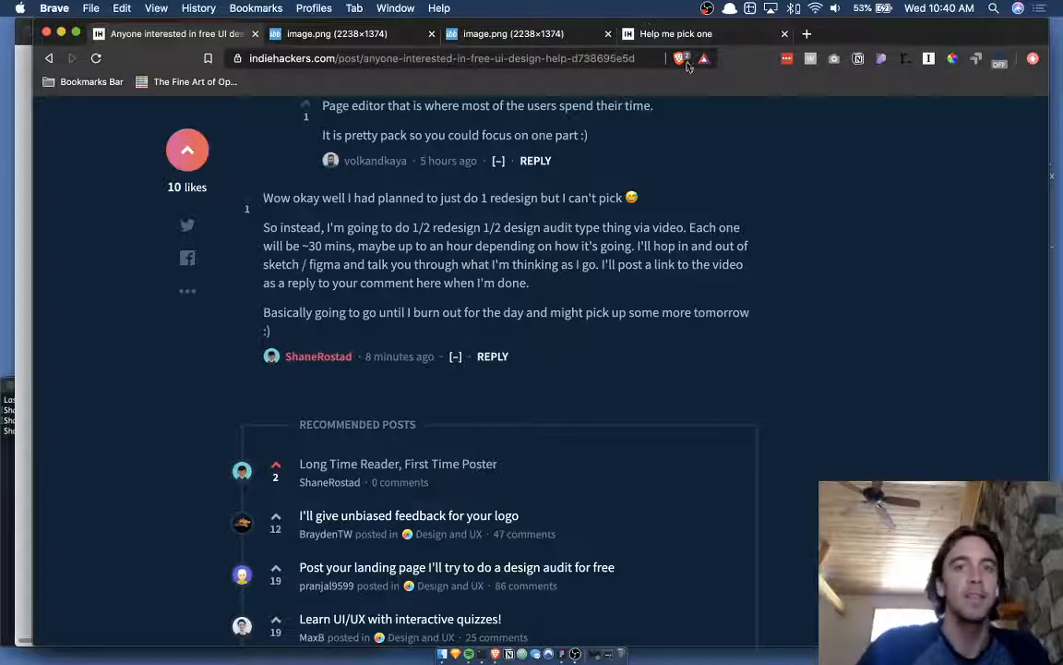
- Open the 'Help me pick one' post and view both linked Simpletasking screenshots
{"action": "left_click", "coordinate": [675, 35]}
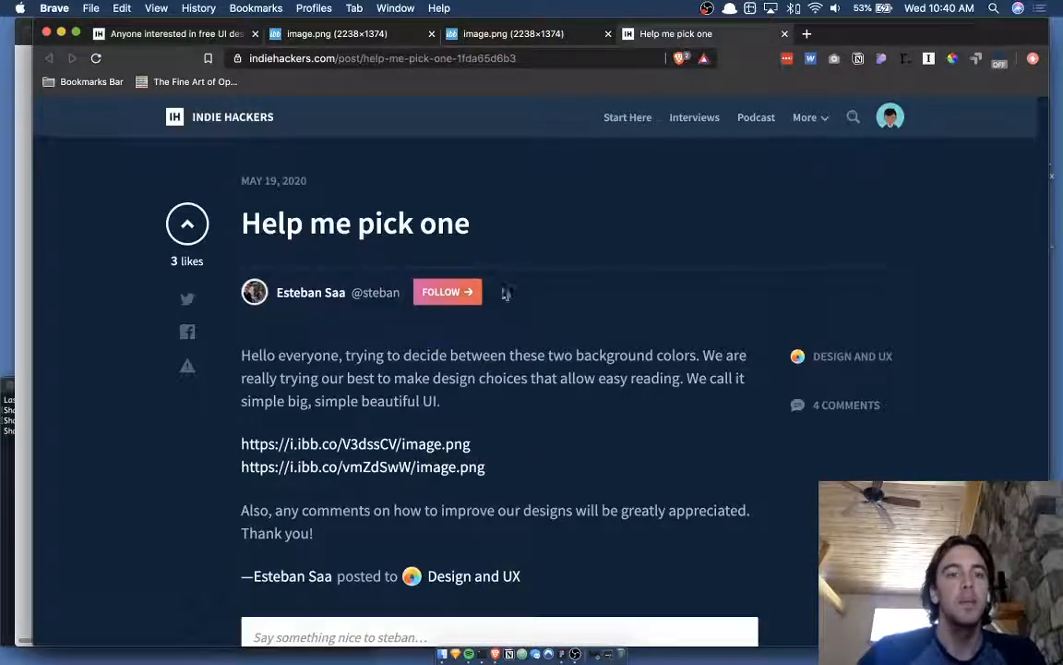
{"action": "scroll", "coordinate": [504, 294], "scroll_direction": "down", "scroll_amount": 1}
{"action": "scroll", "coordinate": [573, 379], "scroll_direction": "down", "scroll_amount": 1}
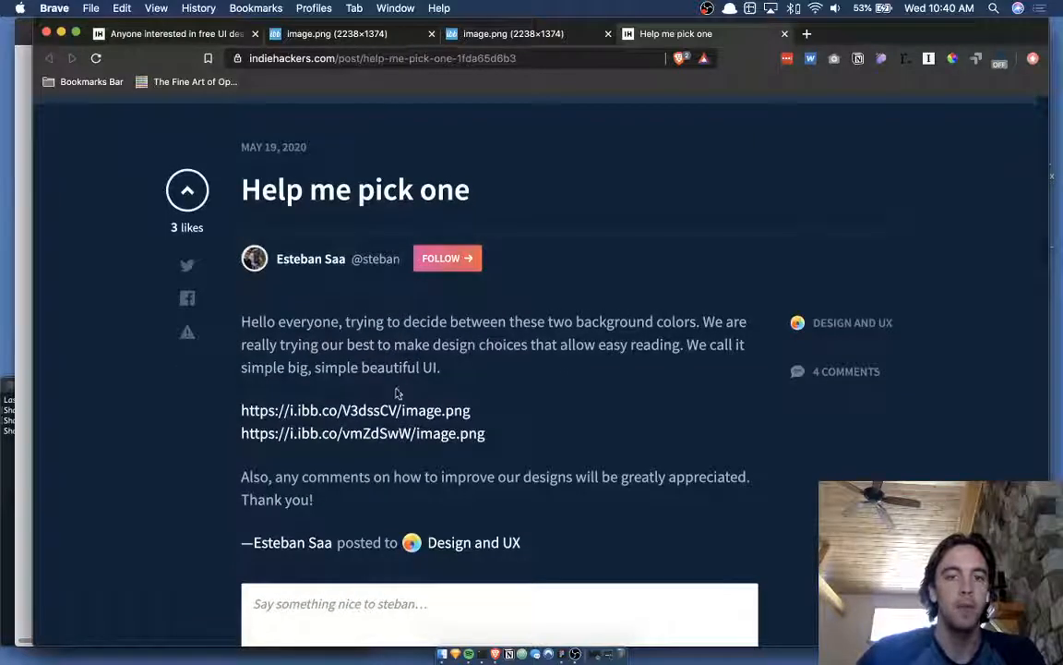
{"action": "left_click", "coordinate": [544, 34]}
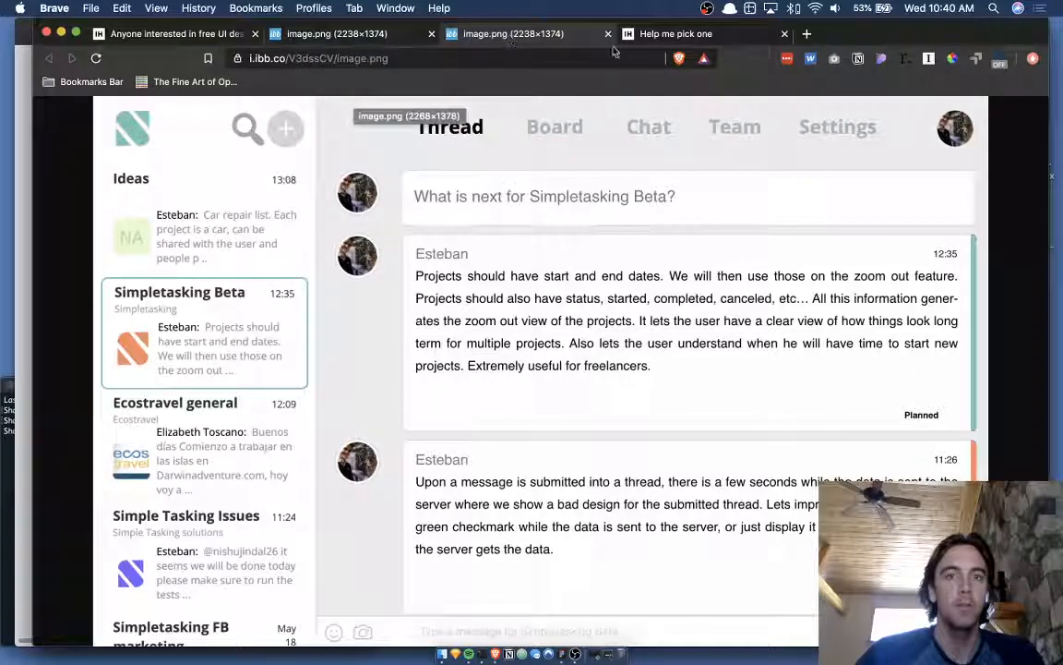
{"action": "left_click", "coordinate": [349, 32]}
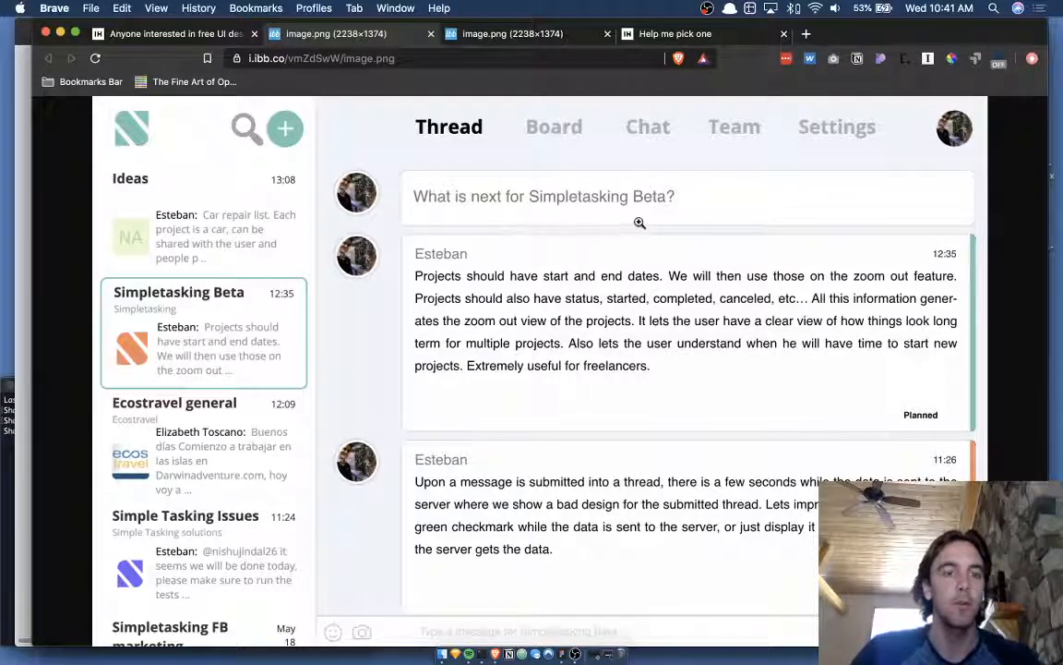
- Play 'Casper' in Spotify and minimize the player window
{"action": "left_click", "coordinate": [594, 657]}
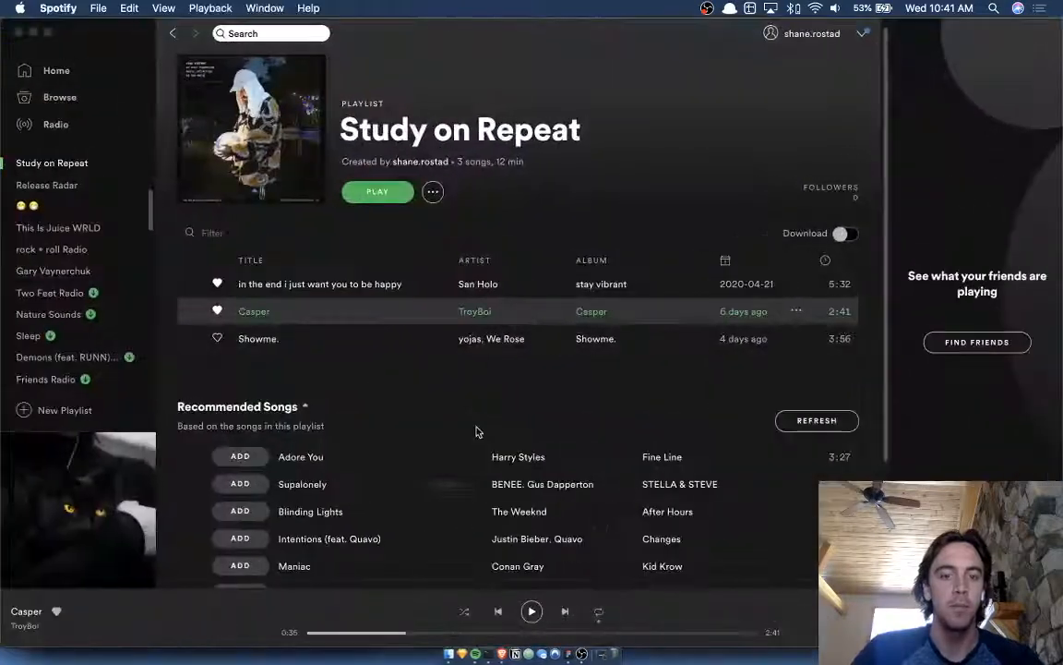
{"action": "left_click", "coordinate": [533, 611]}
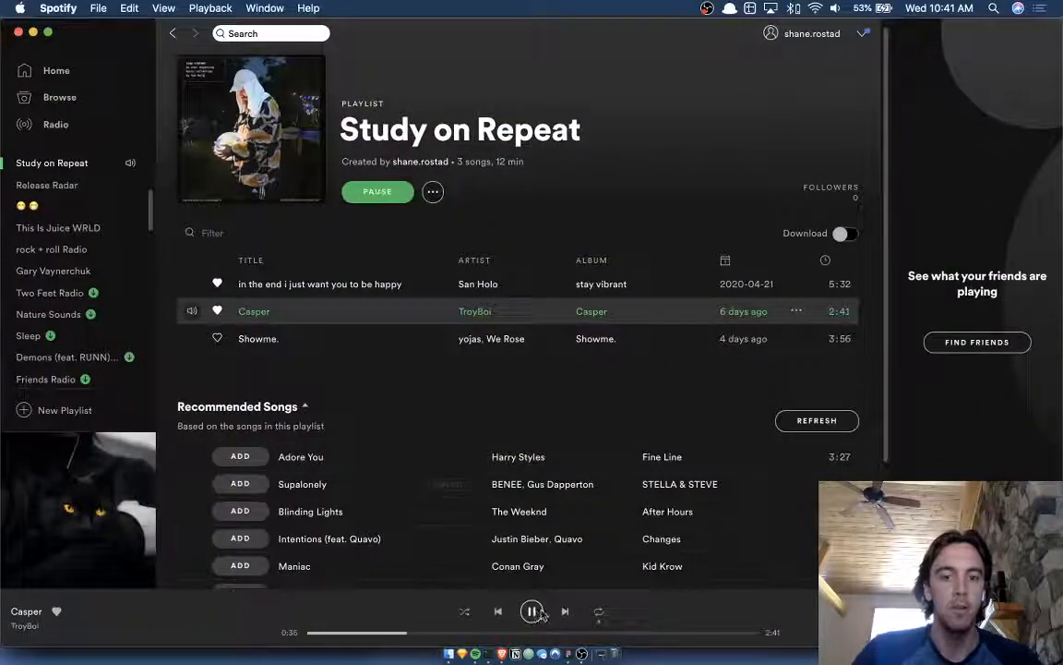
{"action": "left_click", "coordinate": [33, 32]}
- Hide Spotify again and bring the Figma design window forward through Mission Control
{"action": "left_click", "coordinate": [667, 247]}
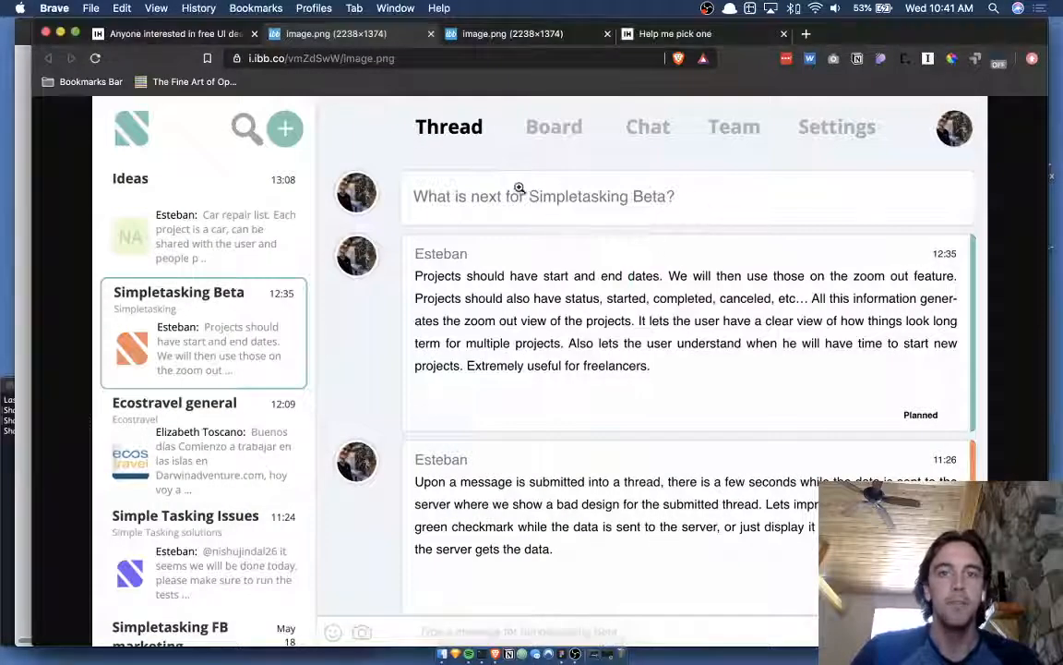
{"action": "key", "text": "super+Tab"}
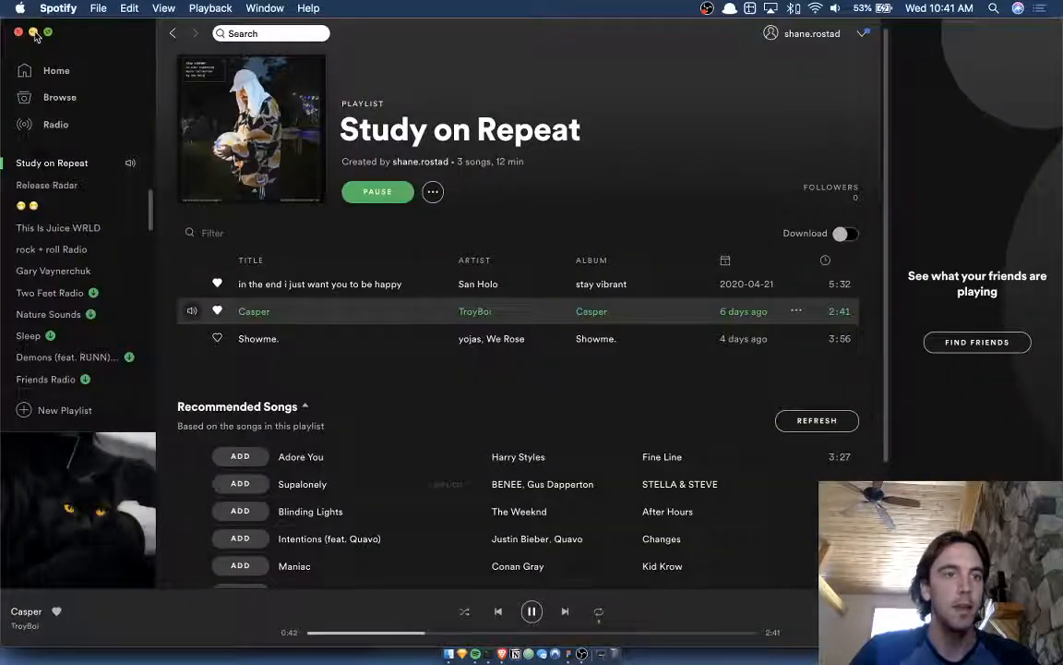
{"action": "left_click", "coordinate": [34, 31]}
{"action": "key", "text": "super+Tab"}
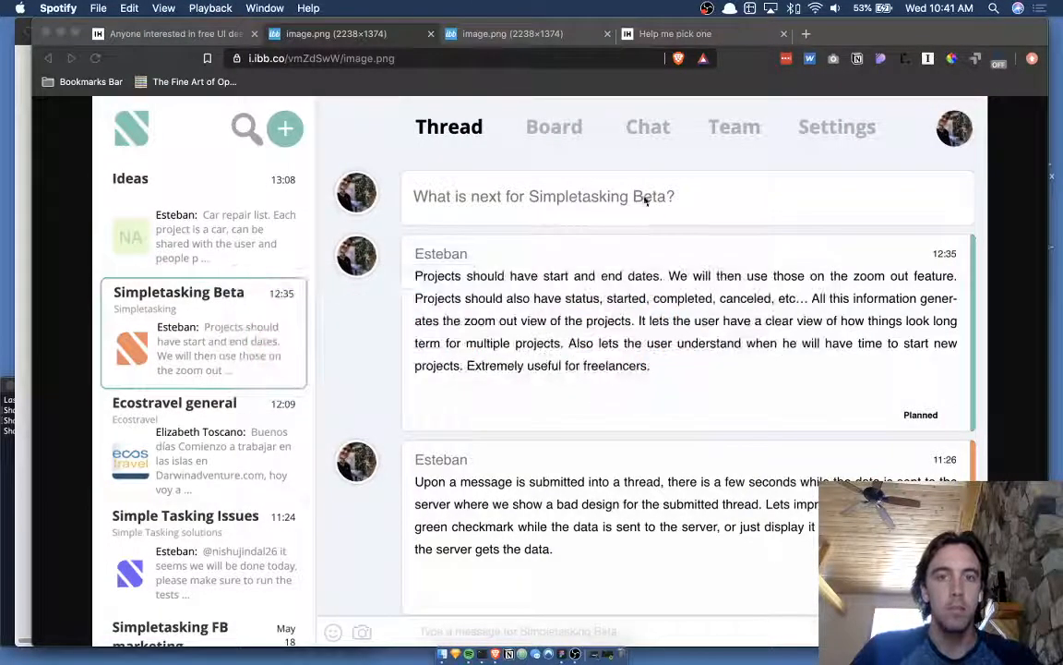
{"action": "key", "text": "ctrl+Up"}
{"action": "left_click", "coordinate": [526, 217]}
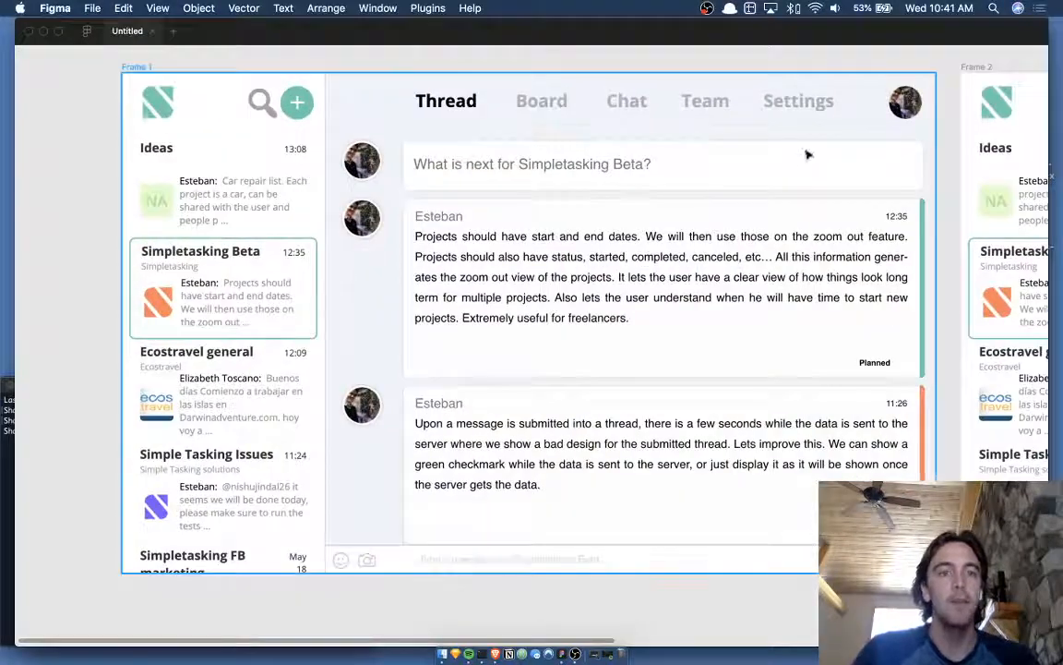
- Inspect Frame 1's Simpletasking screenshot, opening and dismissing its context menu
{"action": "scroll", "coordinate": [775, 156], "scroll_direction": "left", "scroll_amount": 2}
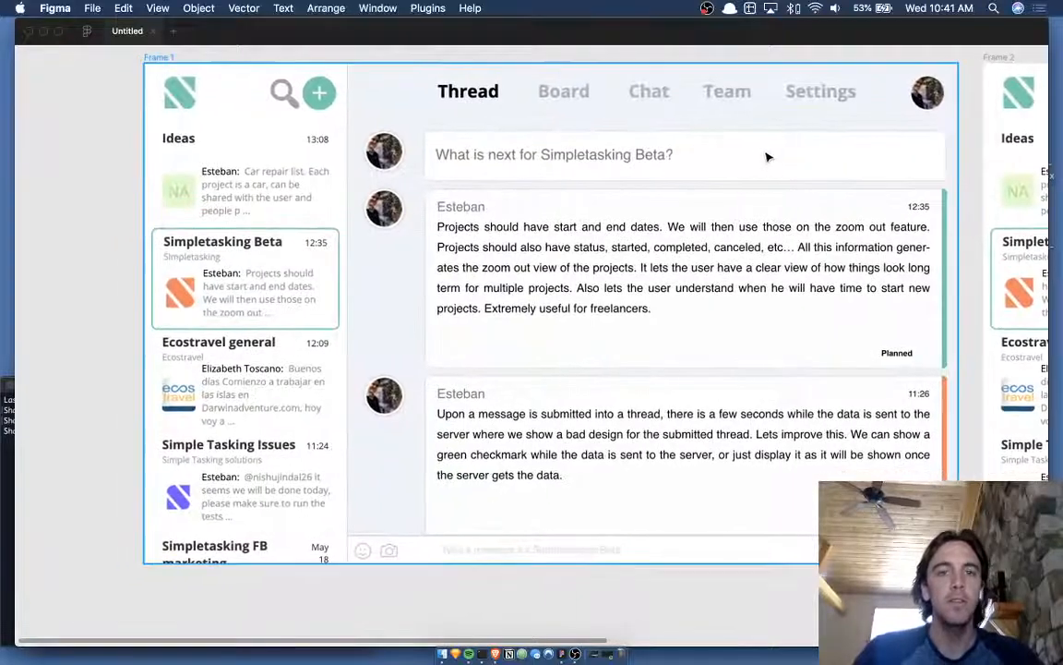
{"action": "right_click", "coordinate": [773, 162]}
{"action": "left_click", "coordinate": [604, 61]}
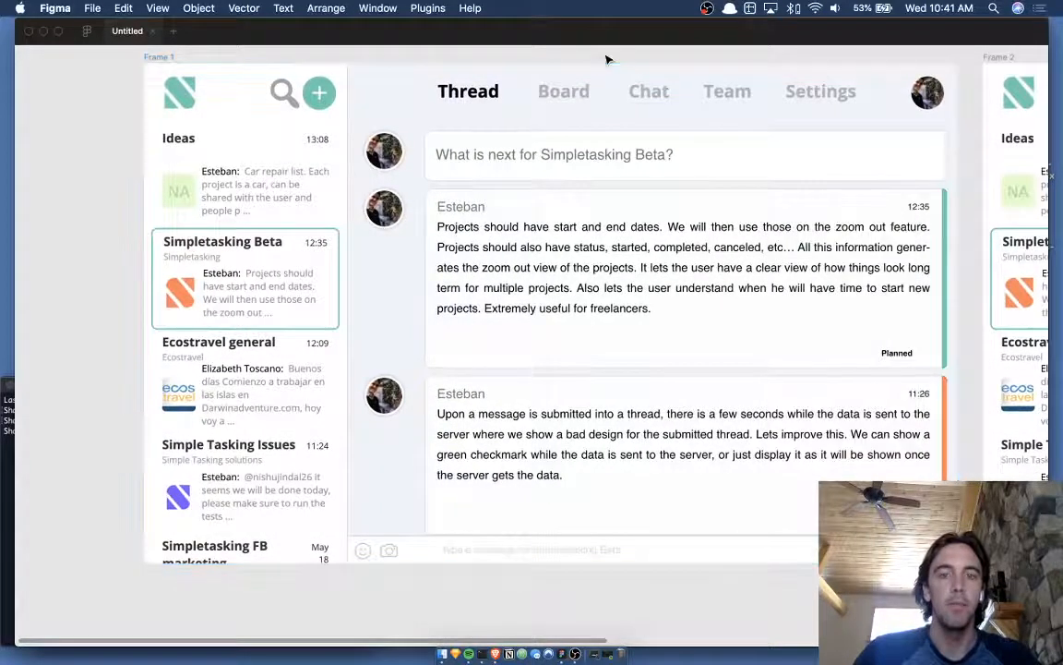
{"action": "scroll", "coordinate": [607, 58], "scroll_direction": "up", "scroll_amount": 1}
- Return to the browser's 'Help me pick one' post via Mission Control
{"action": "key", "text": "ctrl+Up"}
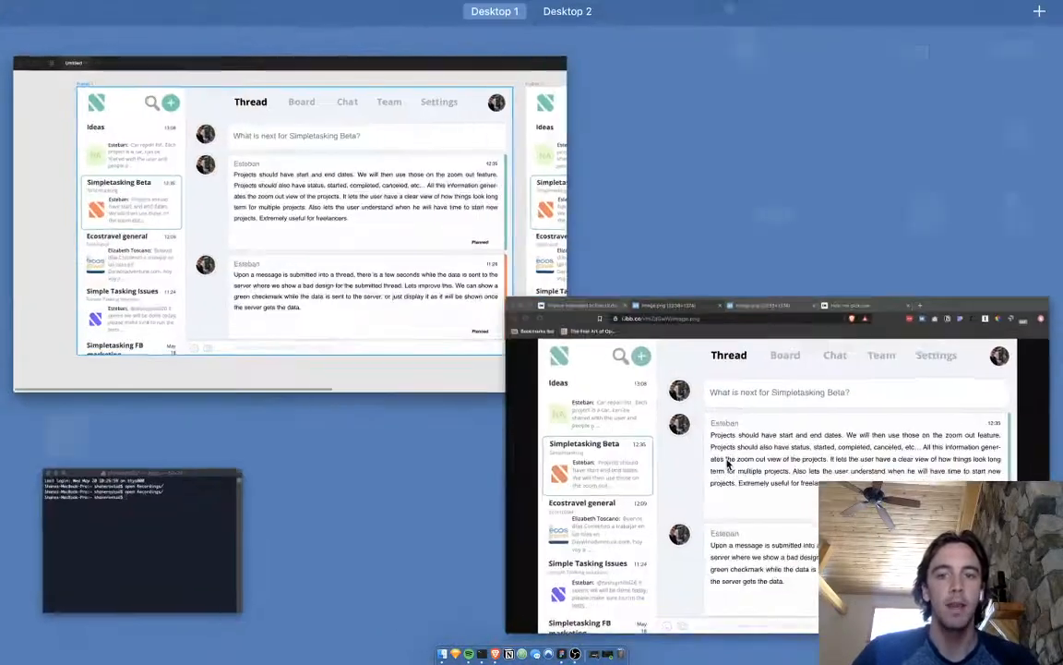
{"action": "left_click", "coordinate": [532, 467]}
{"action": "left_click", "coordinate": [687, 33]}
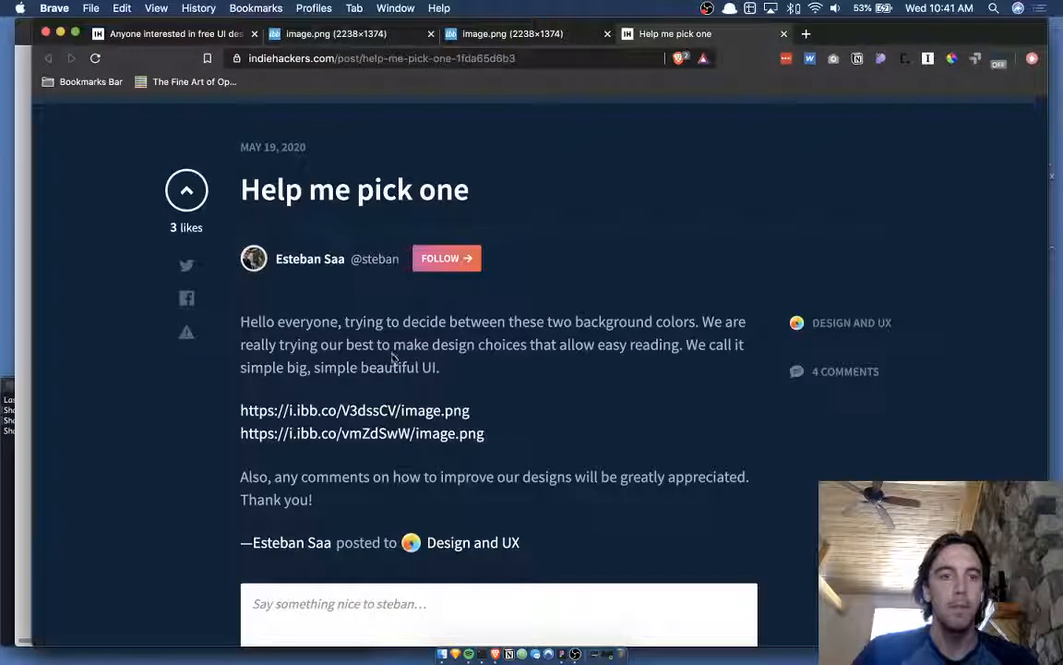
- Reread the post, selecting phrases such as 'beautiful … choices' in its text
{"action": "left_click_drag", "start_coordinate": [428, 347], "coordinate": [589, 325]}
{"action": "left_click", "coordinate": [595, 328]}
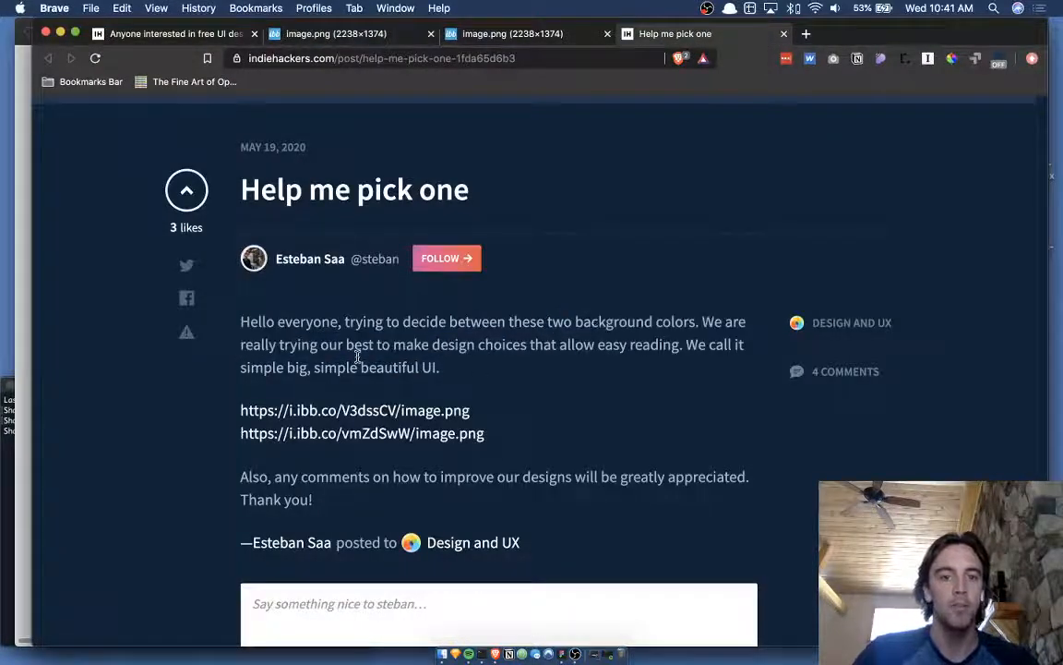
{"action": "left_click_drag", "start_coordinate": [359, 360], "coordinate": [476, 344]}
{"action": "left_click", "coordinate": [499, 343]}
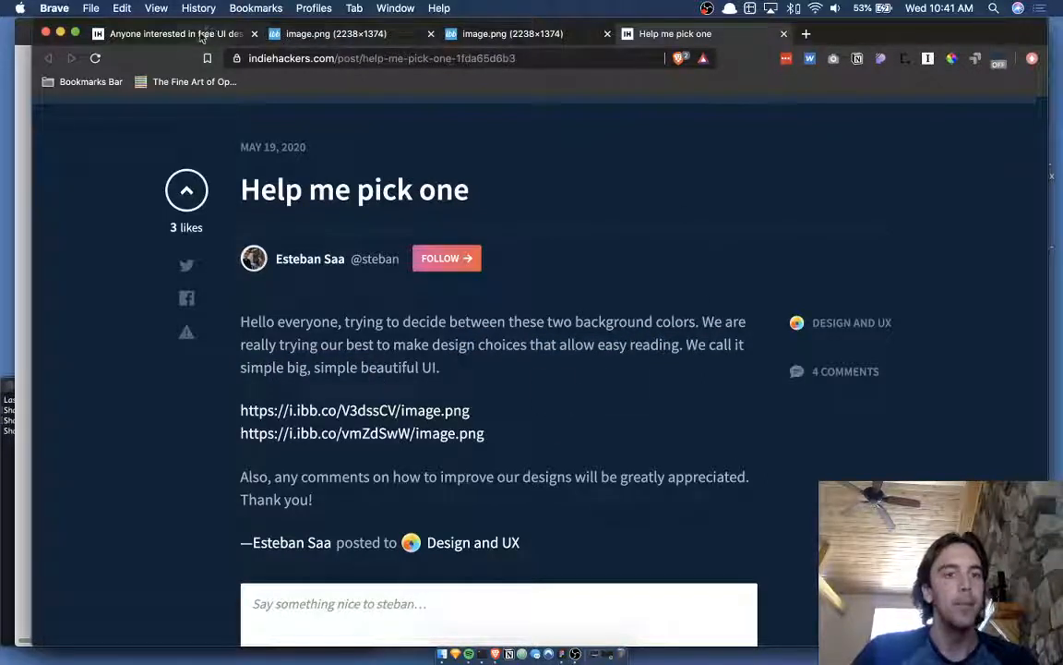
- Compare both Simpletasking screenshots, then bring the Figma window to full screen
{"action": "left_click", "coordinate": [496, 37]}
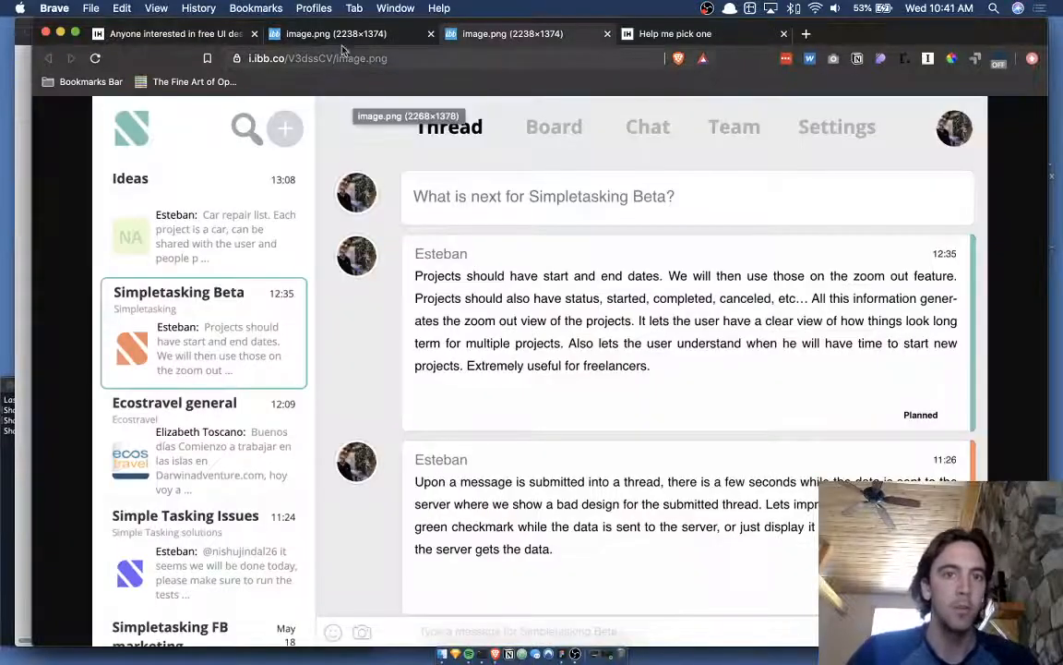
{"action": "left_click", "coordinate": [307, 37]}
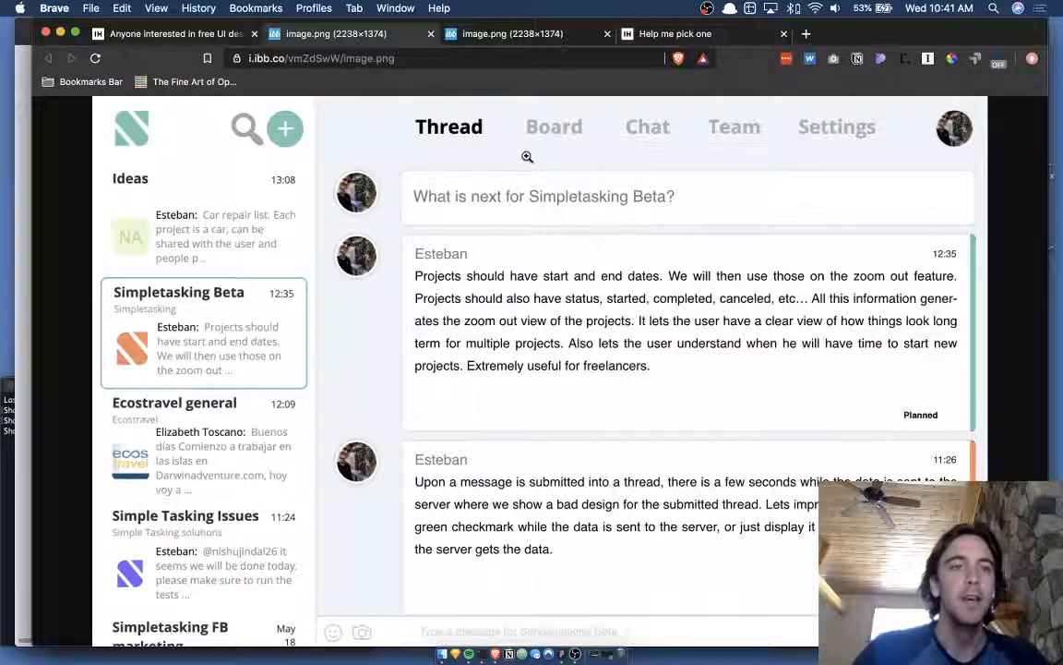
{"action": "key", "text": "ctrl+Up"}
{"action": "left_click", "coordinate": [407, 220]}
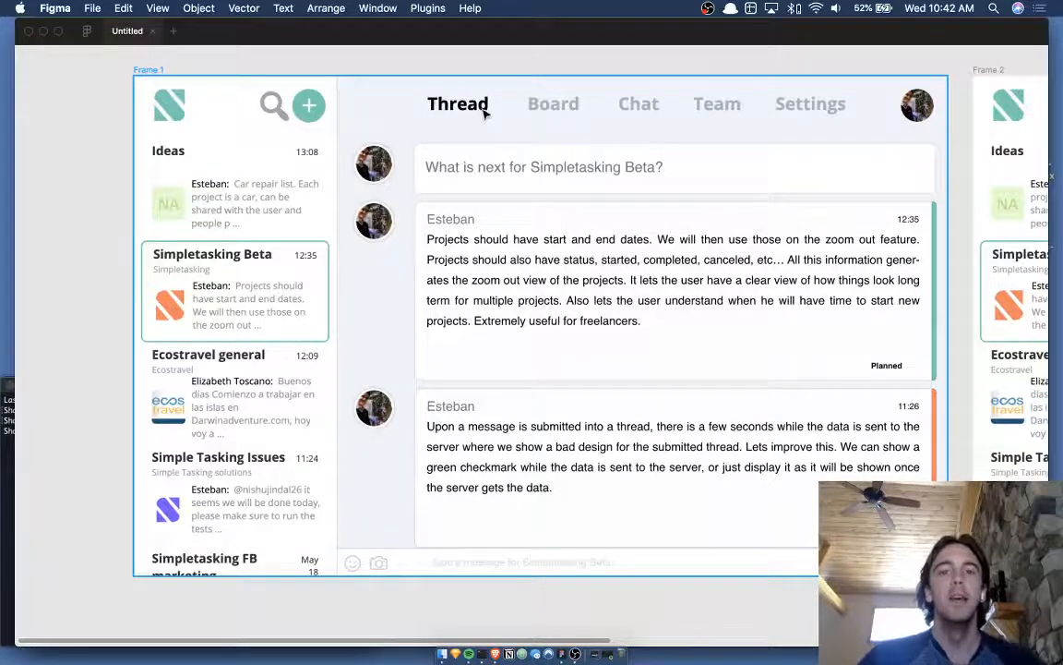
- Pan around Frame 2, selecting its thread header bar and the whole frame
{"action": "scroll", "coordinate": [494, 112], "scroll_direction": "right", "scroll_amount": 5}
{"action": "scroll", "coordinate": [609, 116], "scroll_direction": "right", "scroll_amount": 20}
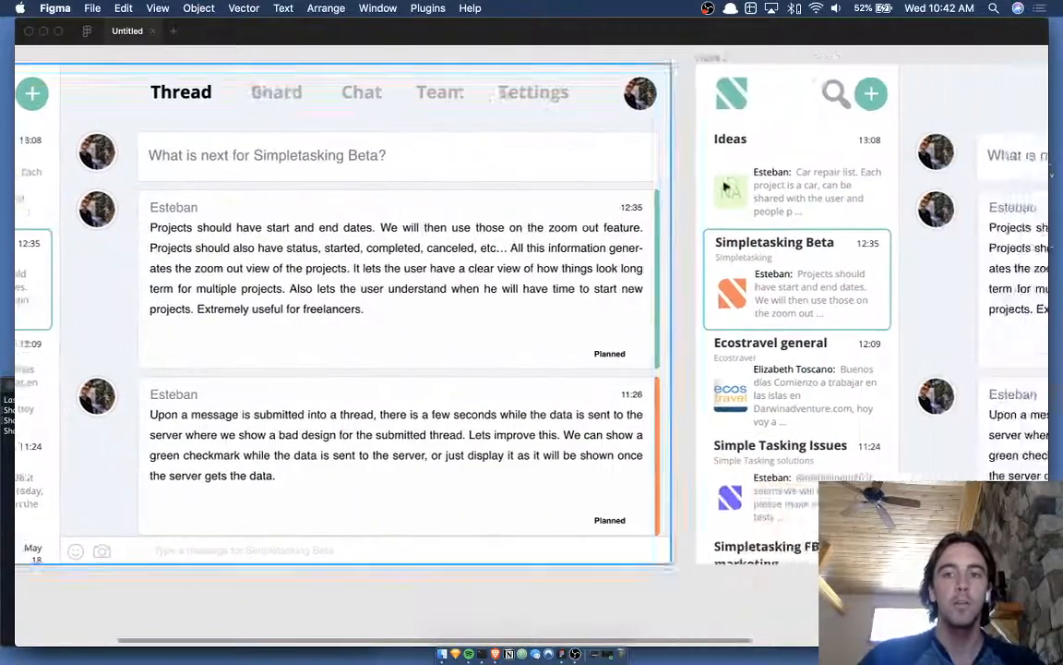
{"action": "scroll", "coordinate": [738, 206], "scroll_direction": "left", "scroll_amount": 4}
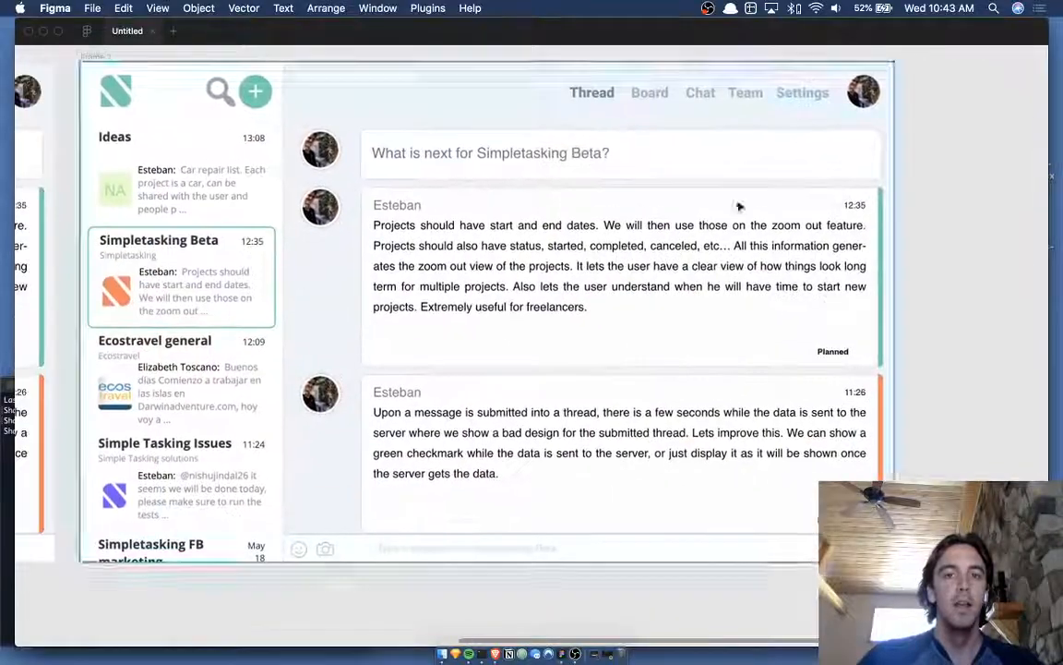
{"action": "left_click", "coordinate": [481, 90]}
{"action": "left_click", "coordinate": [309, 99]}
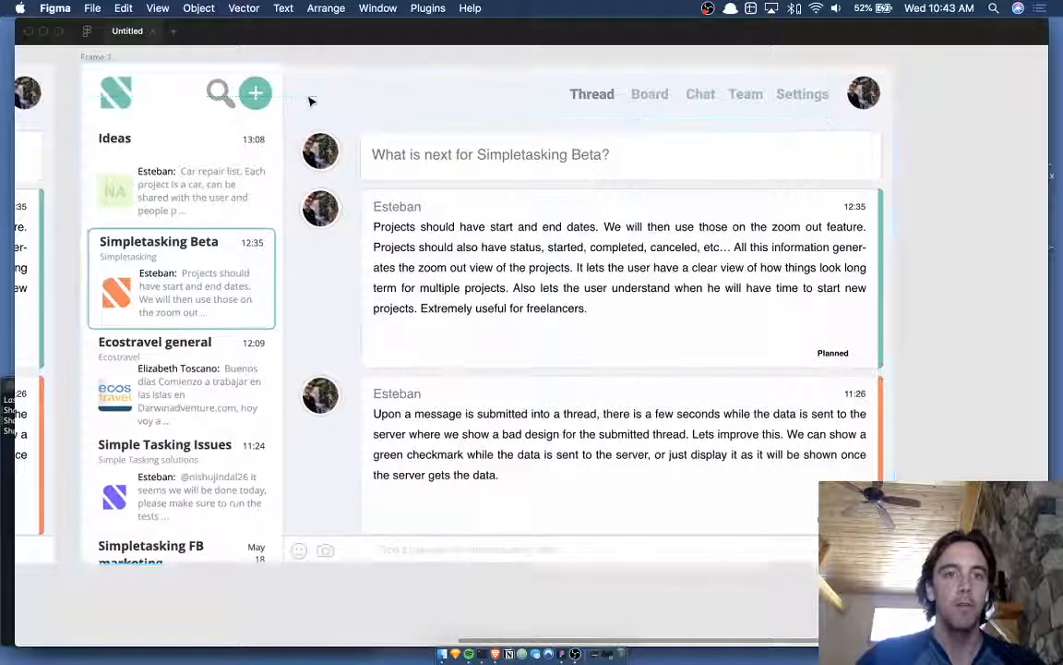
{"action": "left_click", "coordinate": [538, 57]}
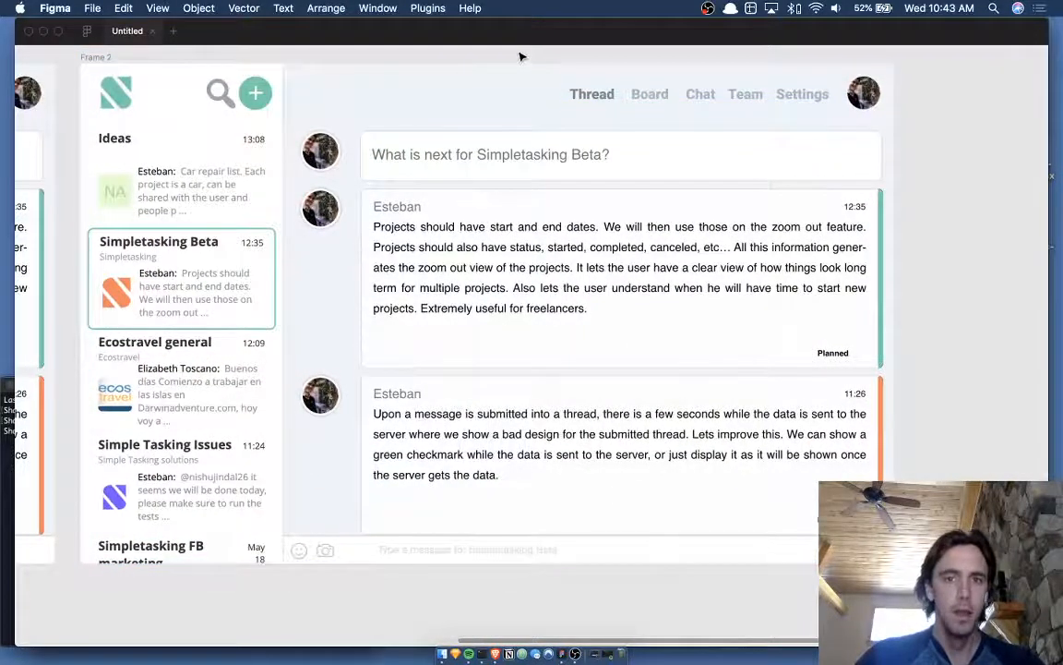
{"action": "scroll", "coordinate": [531, 59], "scroll_direction": "up", "scroll_amount": 3}
{"action": "scroll", "coordinate": [526, 59], "scroll_direction": "up", "scroll_amount": 1}
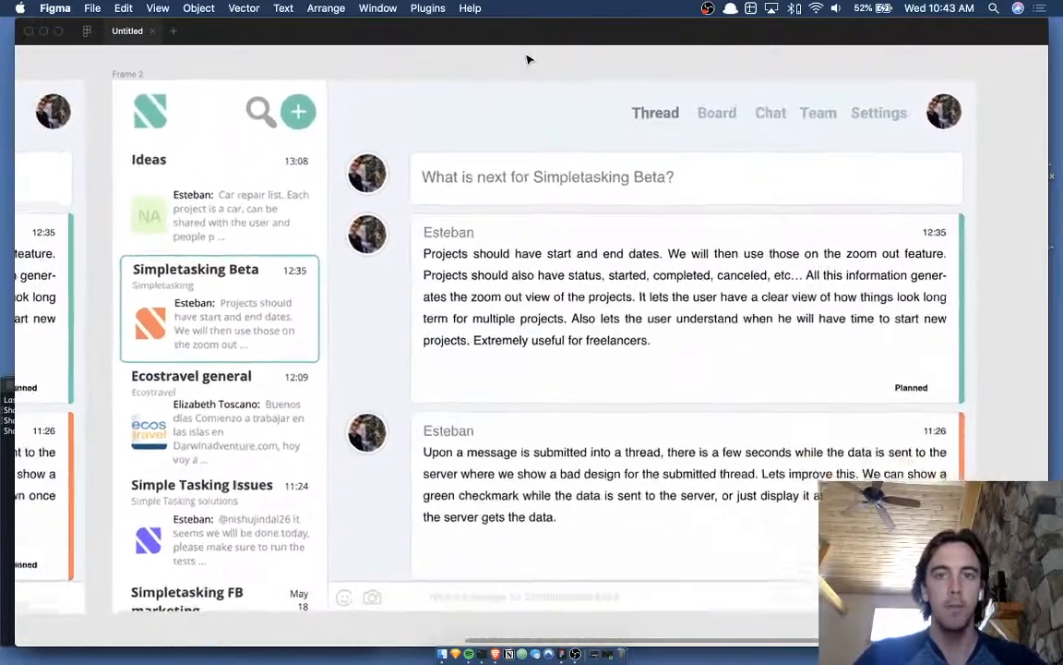
- Select the Thread, Board and Chat headings and show the layers and design panels
{"action": "left_click", "coordinate": [662, 117]}
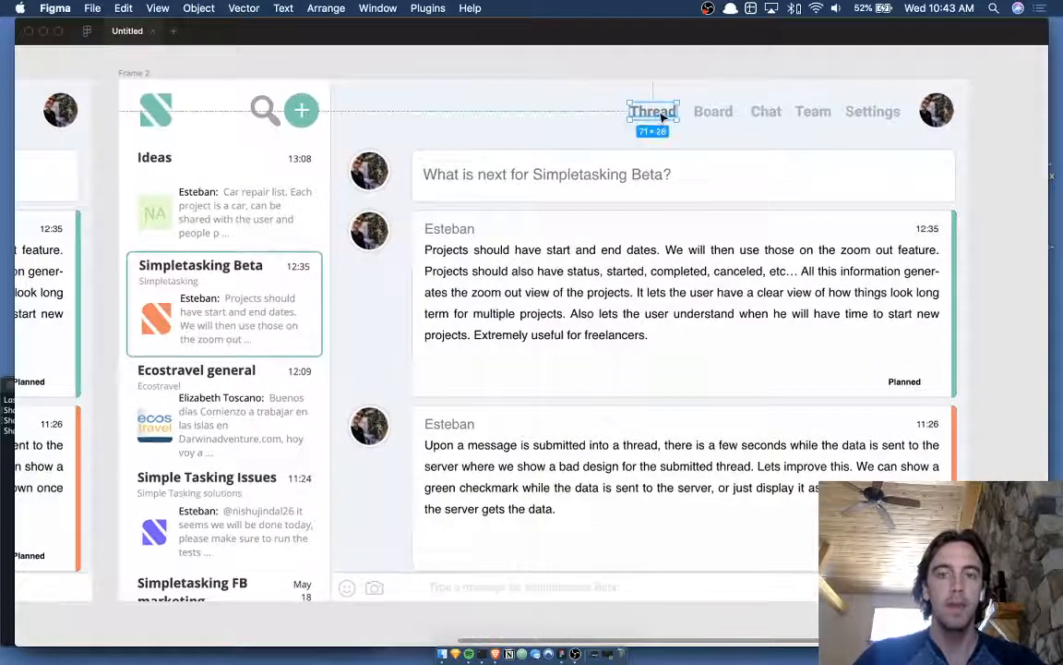
{"action": "left_click", "coordinate": [731, 114]}
{"action": "left_click", "coordinate": [768, 114]}
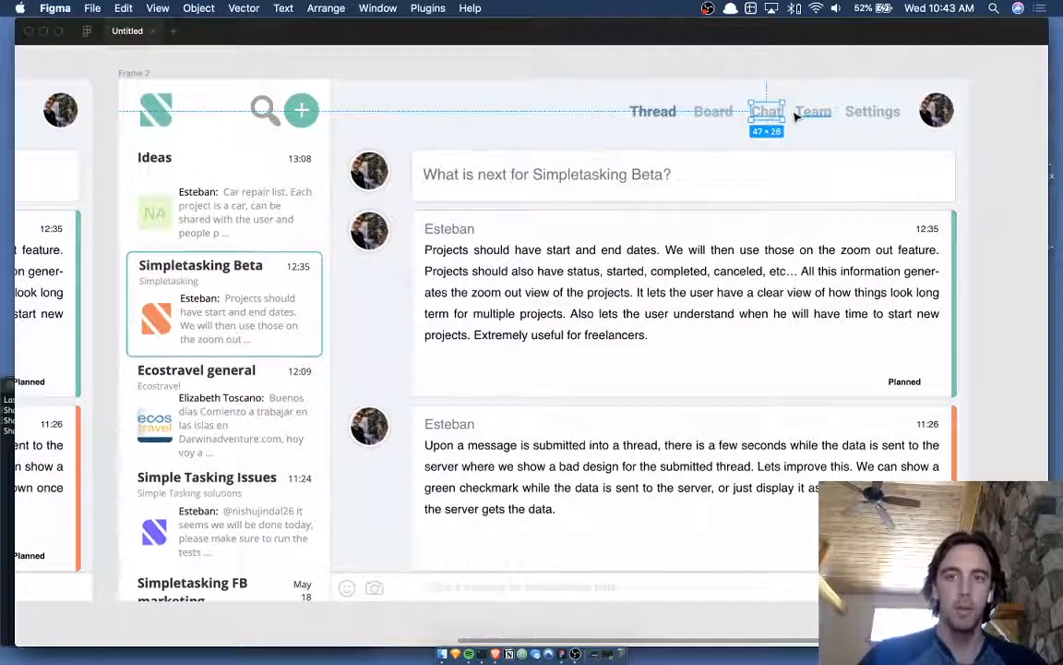
{"action": "key", "text": "super+backslash"}
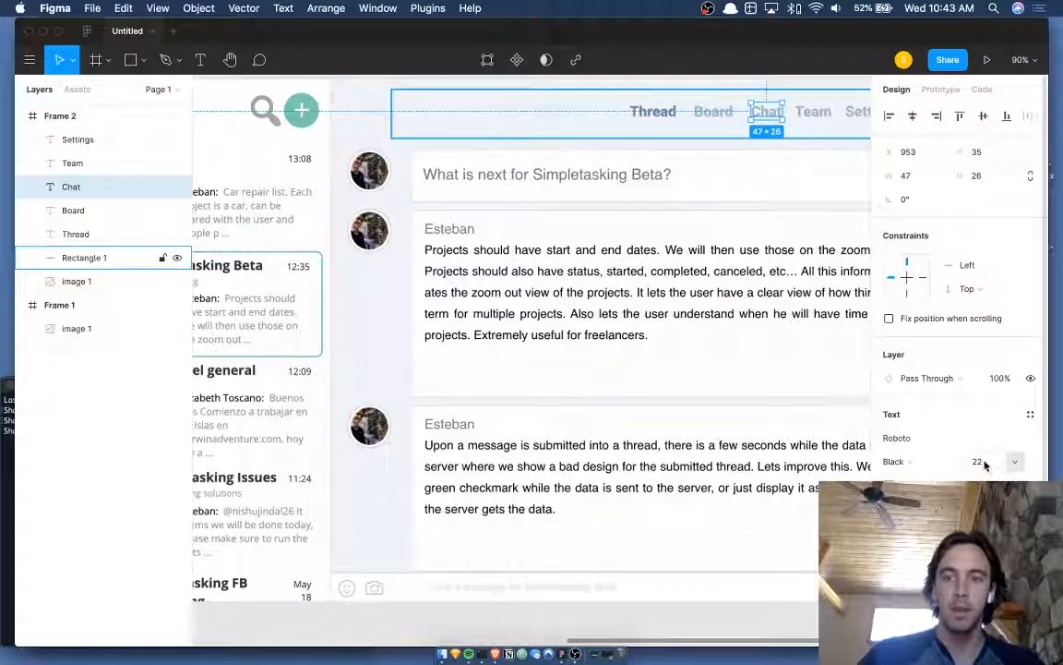
{"action": "scroll", "coordinate": [700, 221], "scroll_direction": "up", "scroll_amount": 1}
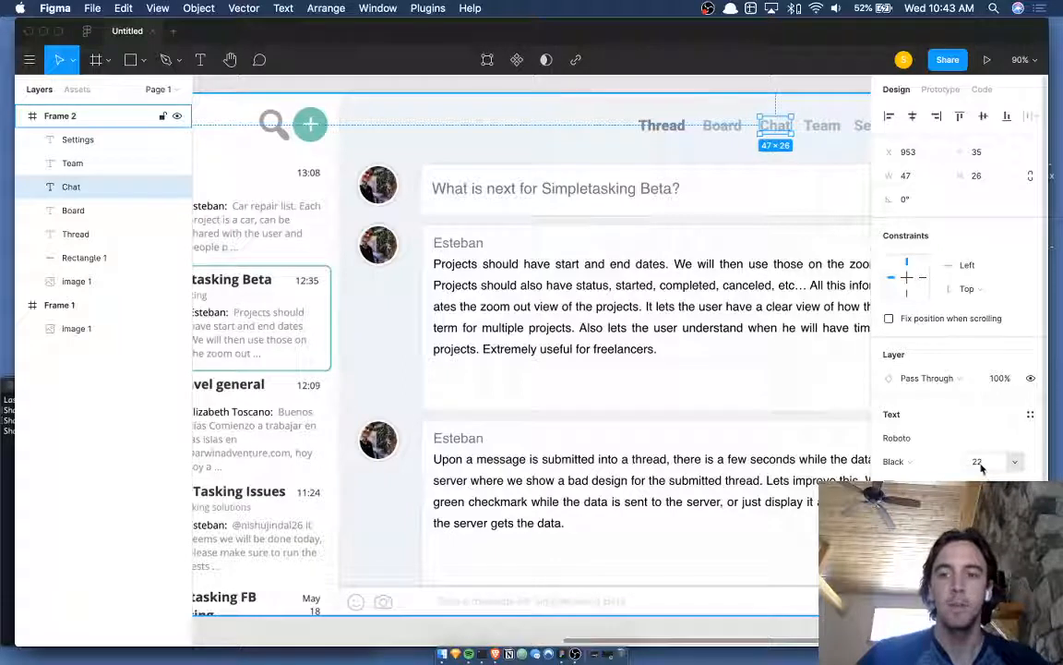
- Check the Thread heading and Frame 2 in the design panel, then deselect
{"action": "left_click", "coordinate": [743, 95]}
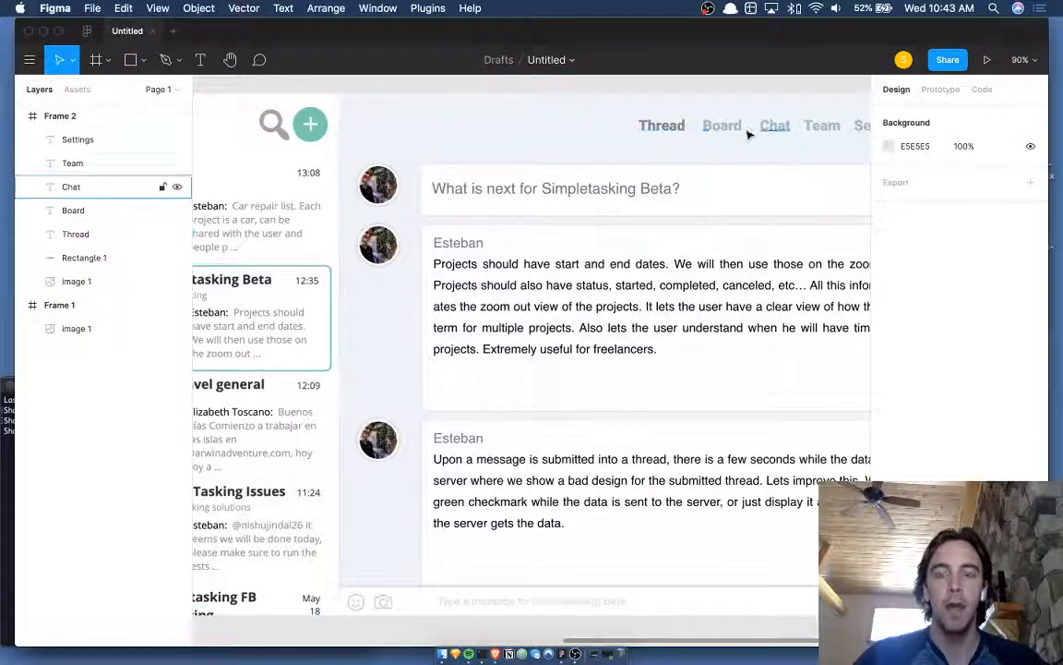
{"action": "left_click", "coordinate": [661, 126]}
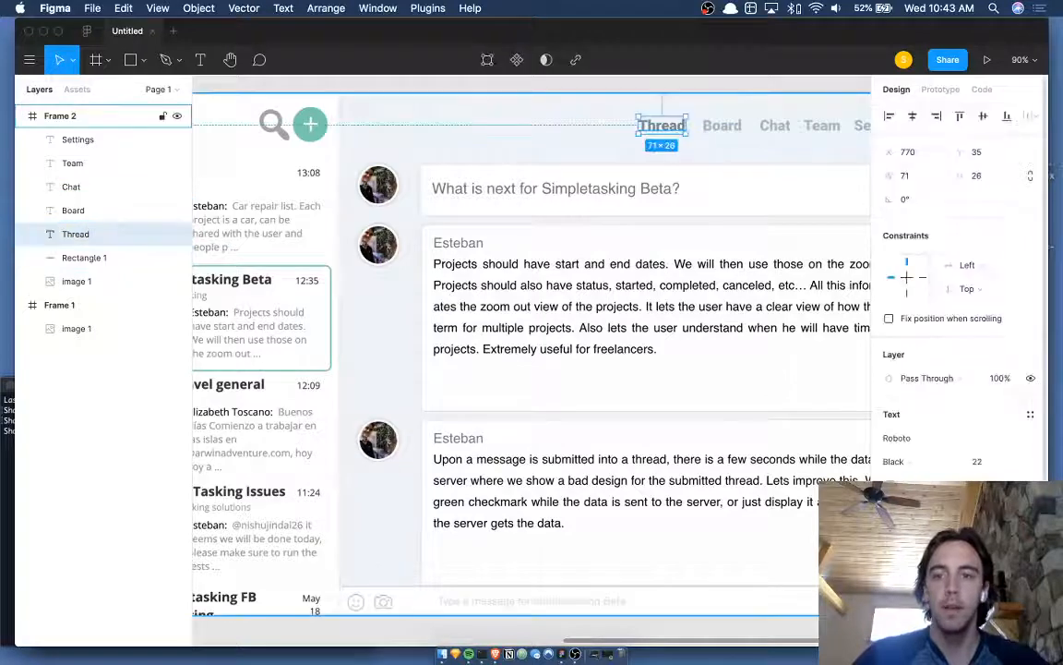
{"action": "left_click", "coordinate": [697, 93]}
{"action": "left_click", "coordinate": [696, 89]}
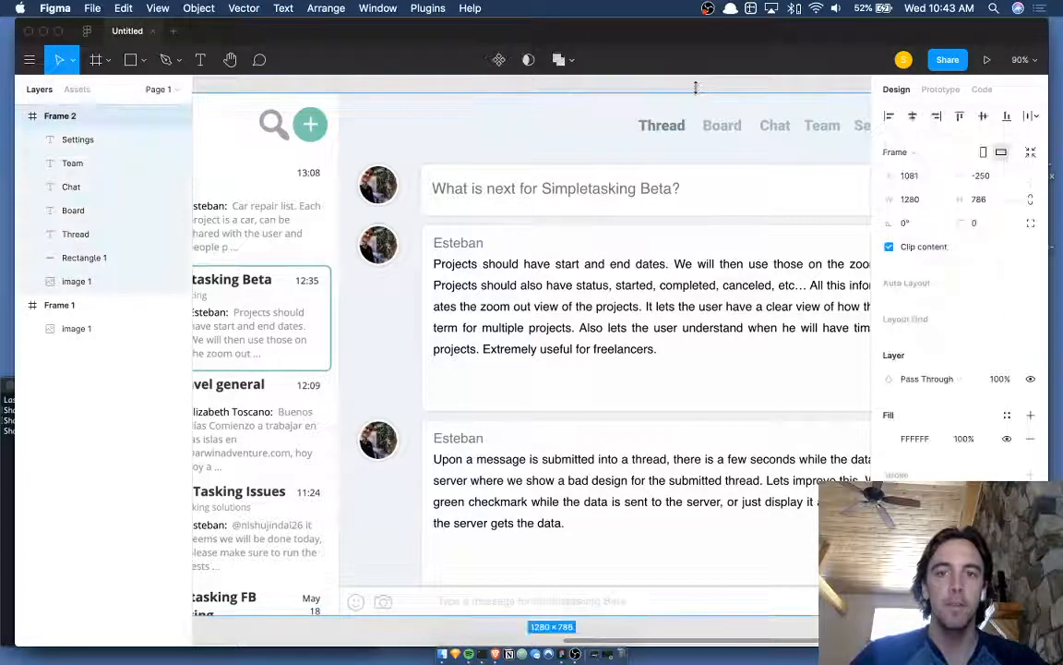
{"action": "left_click", "coordinate": [697, 93]}
- Select Frame 1, then move back to select Frame 2's Board heading
{"action": "scroll", "coordinate": [699, 92], "scroll_direction": "left", "scroll_amount": 5}
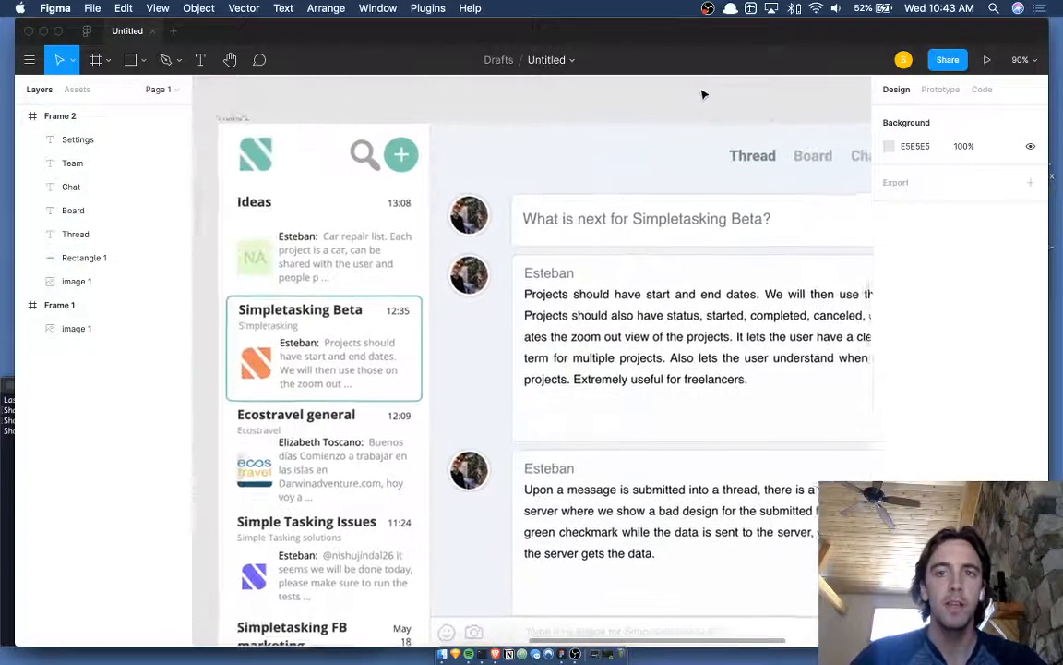
{"action": "scroll", "coordinate": [828, 165], "scroll_direction": "left", "scroll_amount": 8}
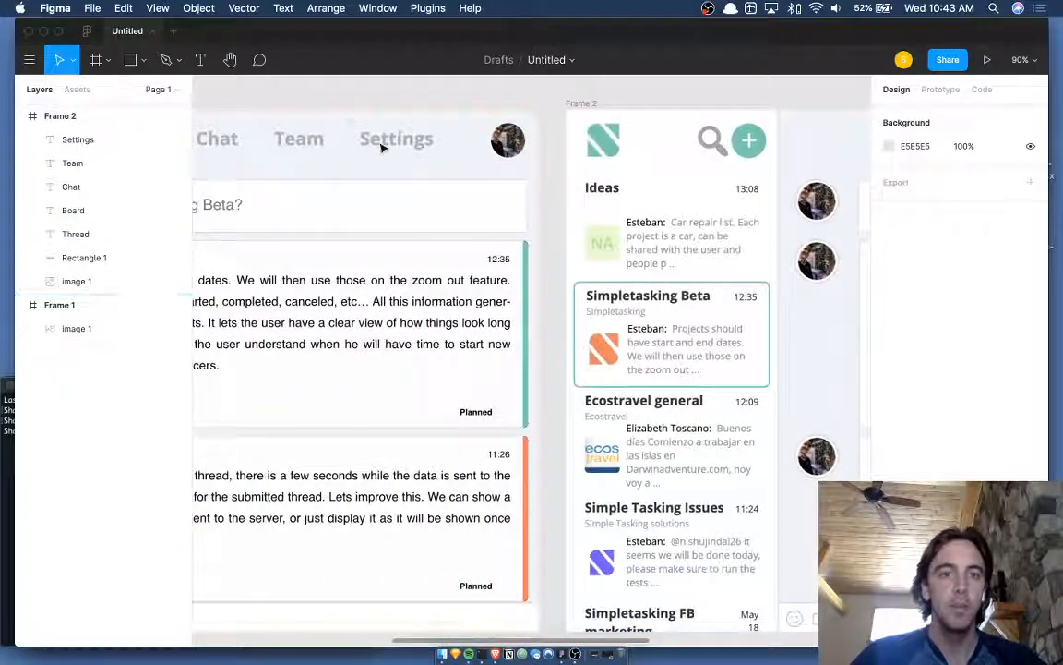
{"action": "left_click", "coordinate": [387, 147]}
{"action": "scroll", "coordinate": [554, 138], "scroll_direction": "right", "scroll_amount": 5}
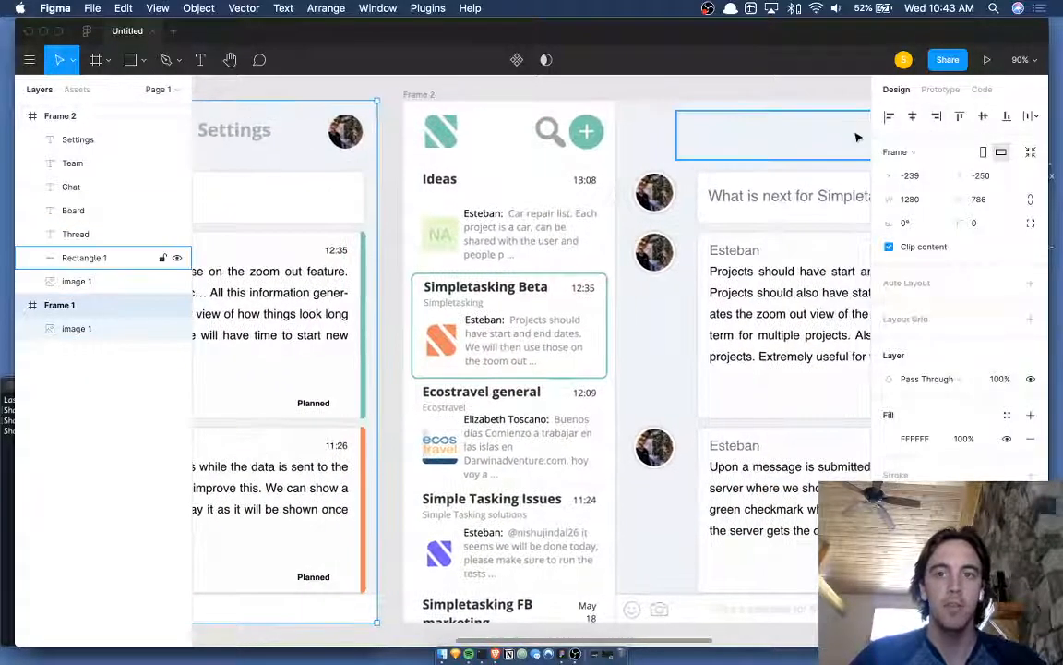
{"action": "scroll", "coordinate": [856, 137], "scroll_direction": "down", "scroll_amount": 5}
{"action": "left_click", "coordinate": [867, 158]}
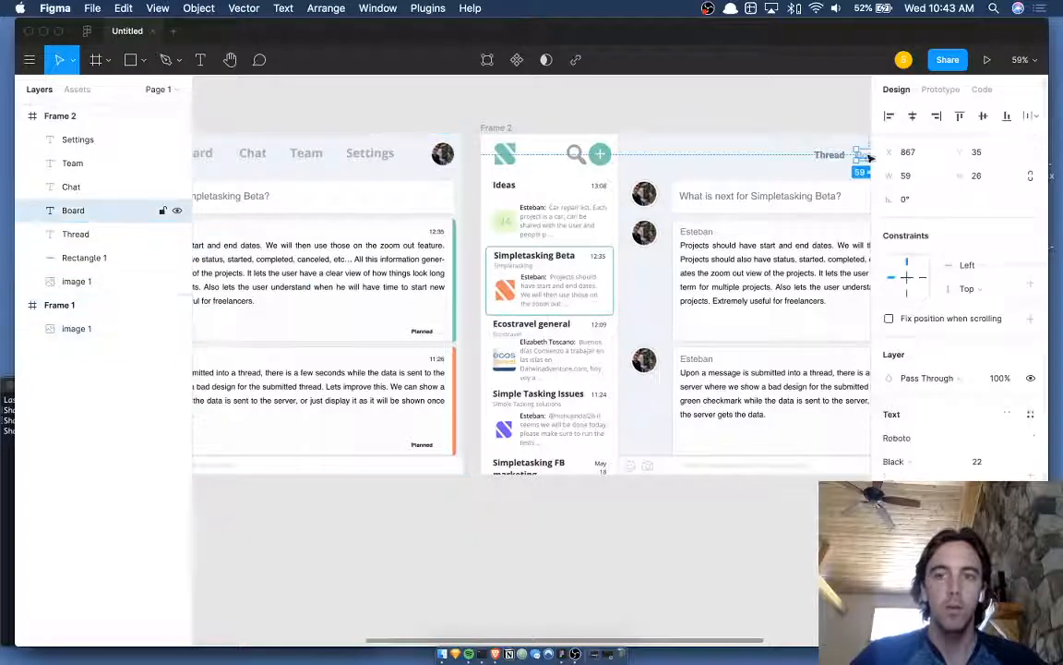
- Cancel the eyedropper and reselect the Board heading text
{"action": "key", "text": "i"}
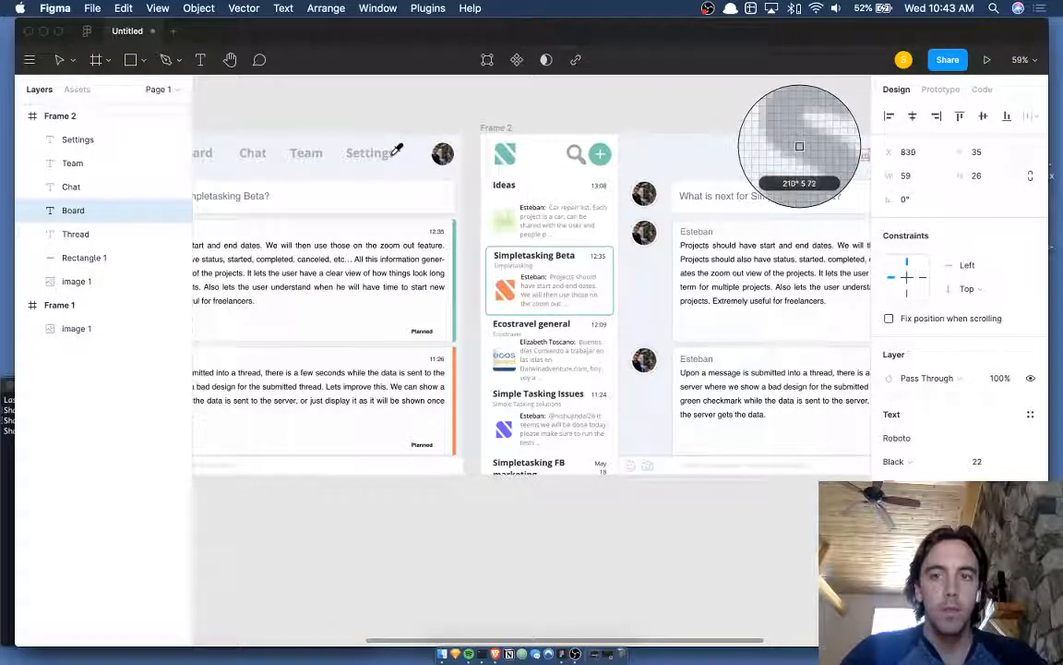
{"action": "key", "text": "Escape"}
{"action": "scroll", "coordinate": [574, 142], "scroll_direction": "right", "scroll_amount": 5}
{"action": "scroll", "coordinate": [575, 142], "scroll_direction": "up", "scroll_amount": 3}
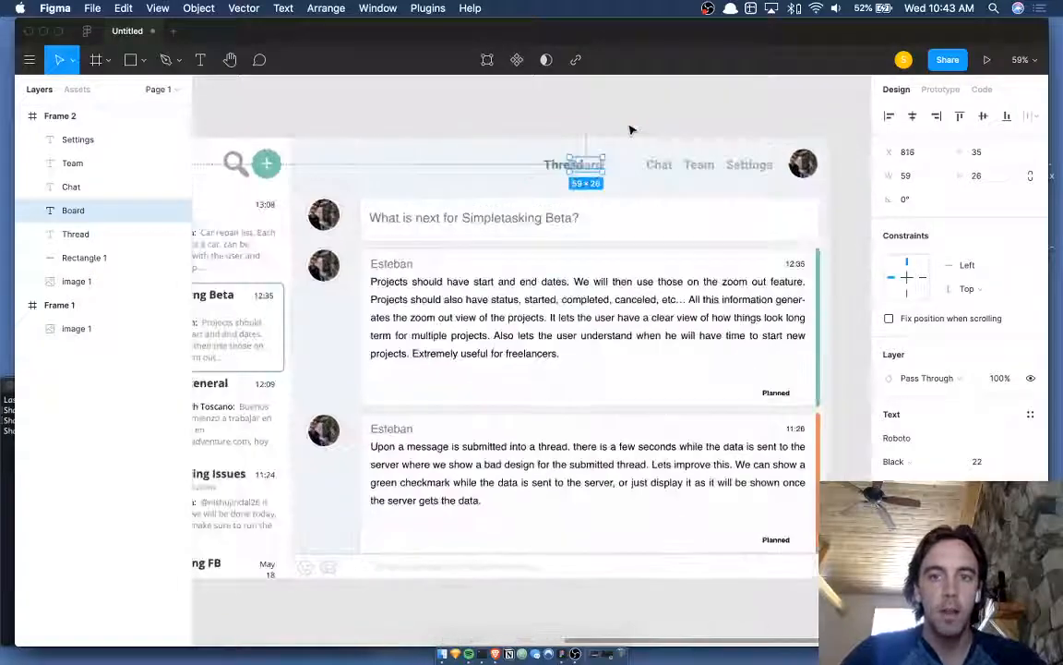
{"action": "left_click", "coordinate": [631, 129]}
{"action": "scroll", "coordinate": [631, 130], "scroll_direction": "right", "scroll_amount": 1}
{"action": "left_click", "coordinate": [574, 159]}
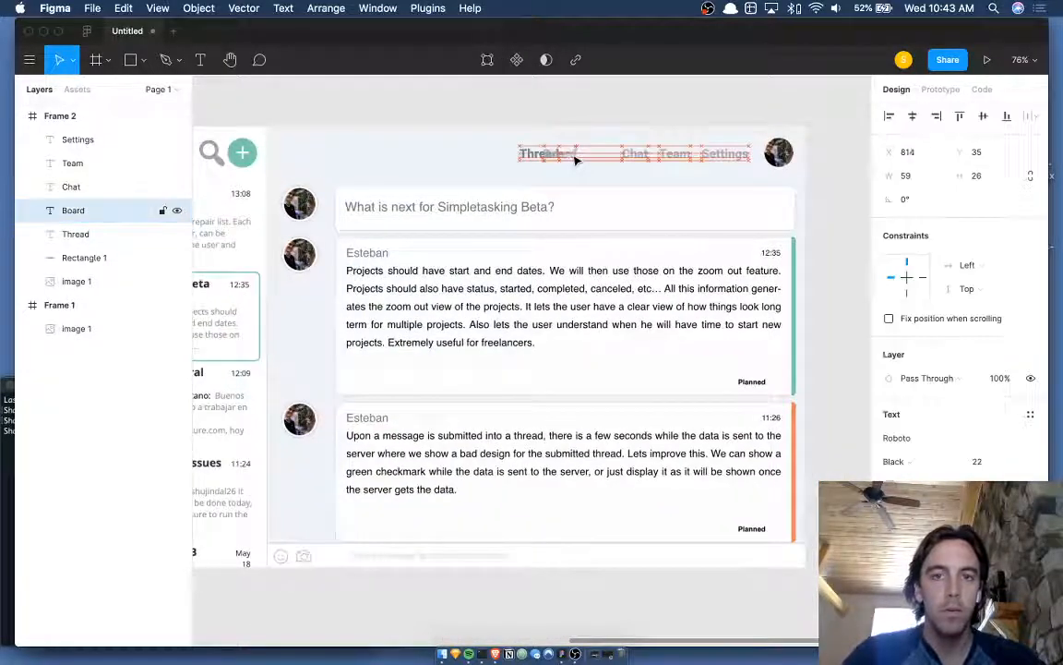
- Nudge Board left and back, ending one pixel left at X 864, then deselect
{"action": "key", "text": "shift+Left"}
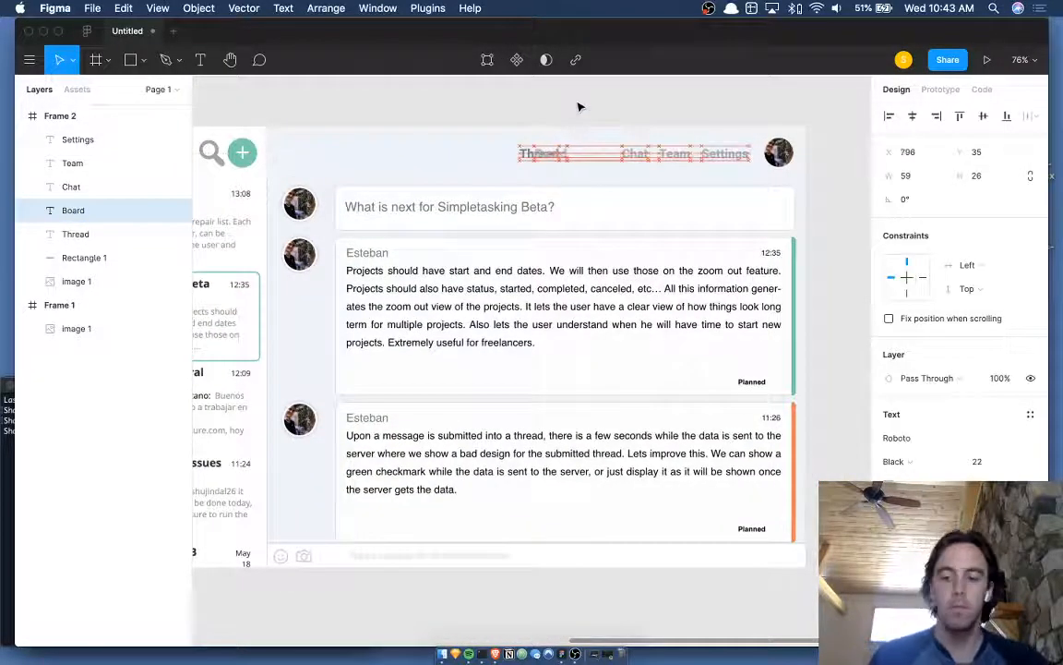
{"action": "key", "text": "Left"}
{"action": "key", "text": "Left"}
{"action": "key", "text": "Left"}
{"action": "key", "text": "Left"}
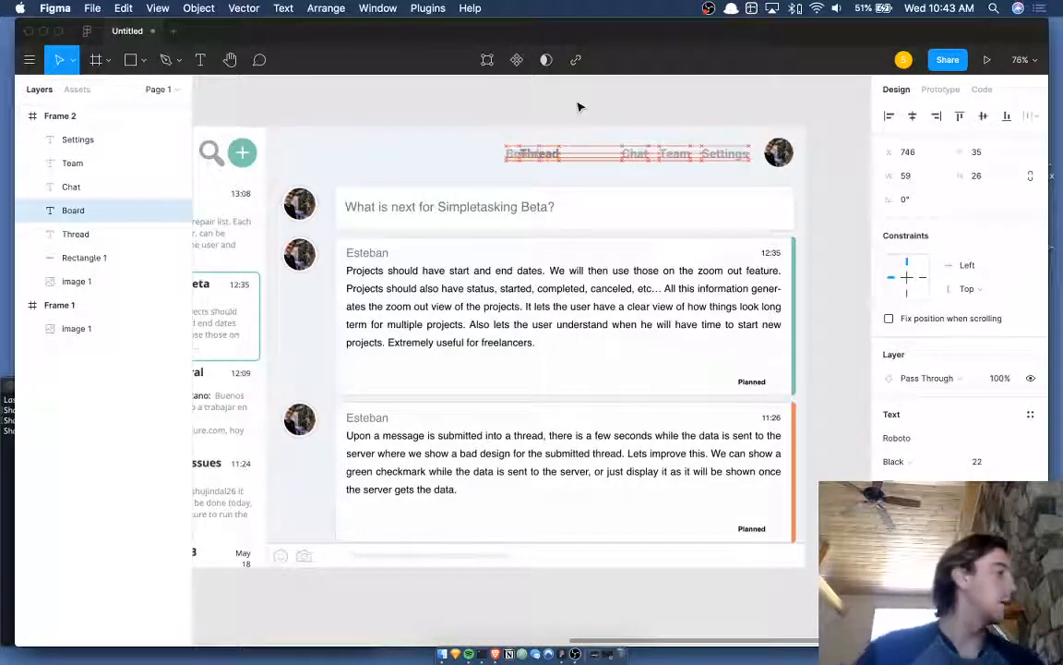
{"action": "key", "text": "Left"}
{"action": "key", "text": "Left"}
{"action": "key", "text": "Left"}
{"action": "key", "text": "Left"}
{"action": "key", "text": "Left"}
{"action": "key", "text": "Left"}
{"action": "key", "text": "Left"}
{"action": "key", "text": "Left"}
{"action": "key", "text": "Left"}
{"action": "key", "text": "Left"}
{"action": "key", "text": "Left"}
{"action": "key", "text": "Left"}
{"action": "key", "text": "Left"}
{"action": "key", "text": "Left"}
{"action": "key", "text": "Left"}
{"action": "key", "text": "Left"}
{"action": "key", "text": "Left"}
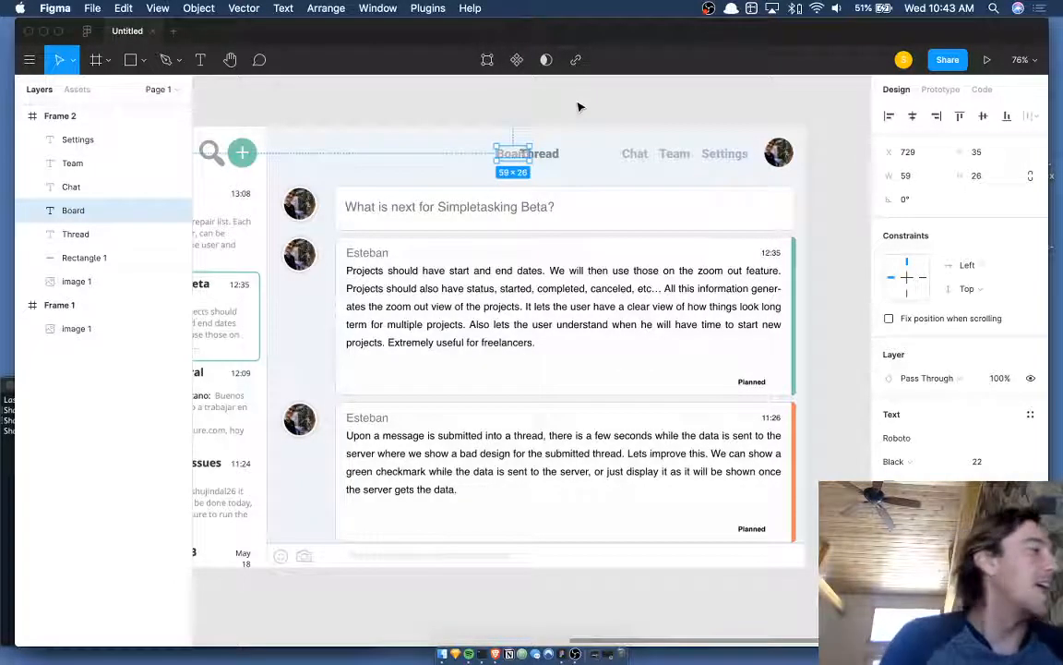
{"action": "key", "text": "shift+Right"}
{"action": "key", "text": "shift+Right"}
{"action": "key", "text": "shift+Right"}
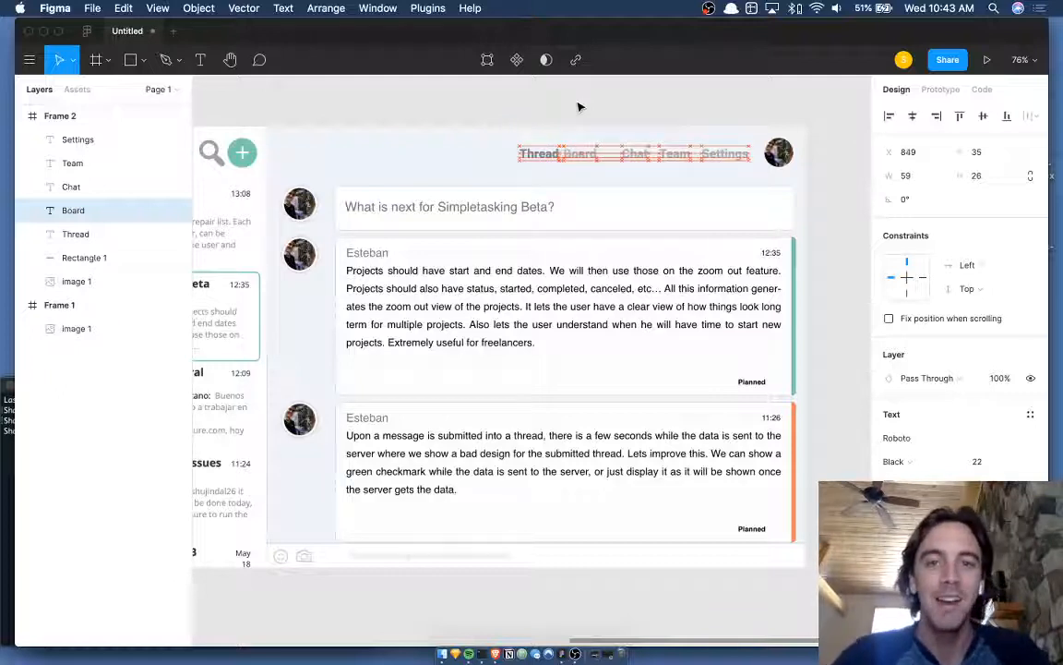
{"action": "key", "text": "Right"}
{"action": "key", "text": "Right"}
{"action": "key", "text": "Right"}
{"action": "key", "text": "Right"}
{"action": "key", "text": "Right"}
{"action": "key", "text": "Right"}
{"action": "key", "text": "Right"}
{"action": "key", "text": "Right"}
{"action": "key", "text": "Right"}
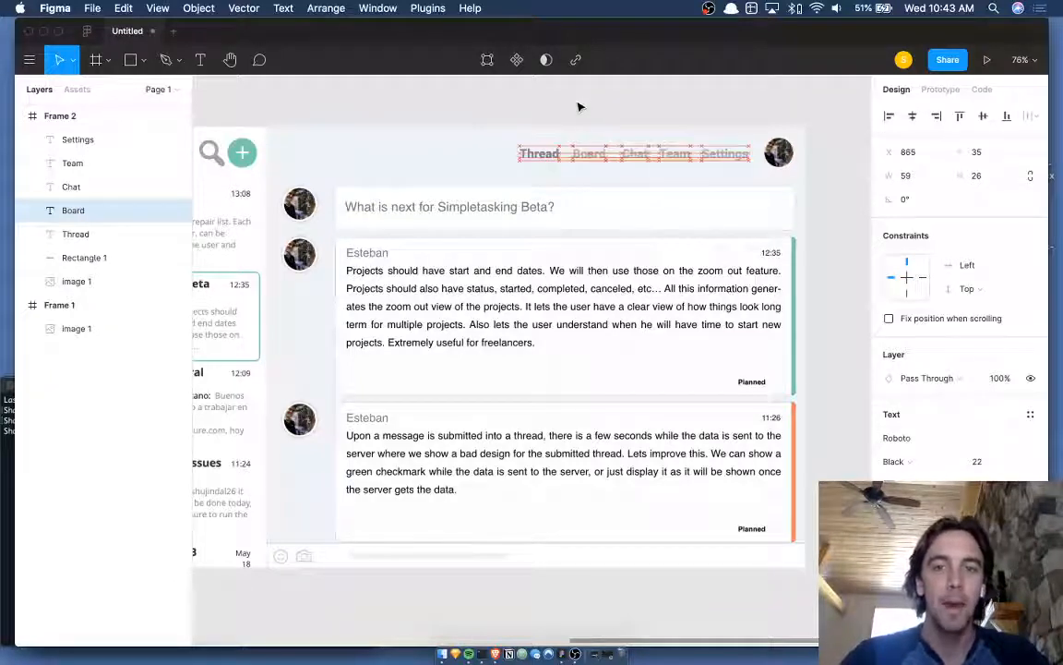
{"action": "key", "text": "Left"}
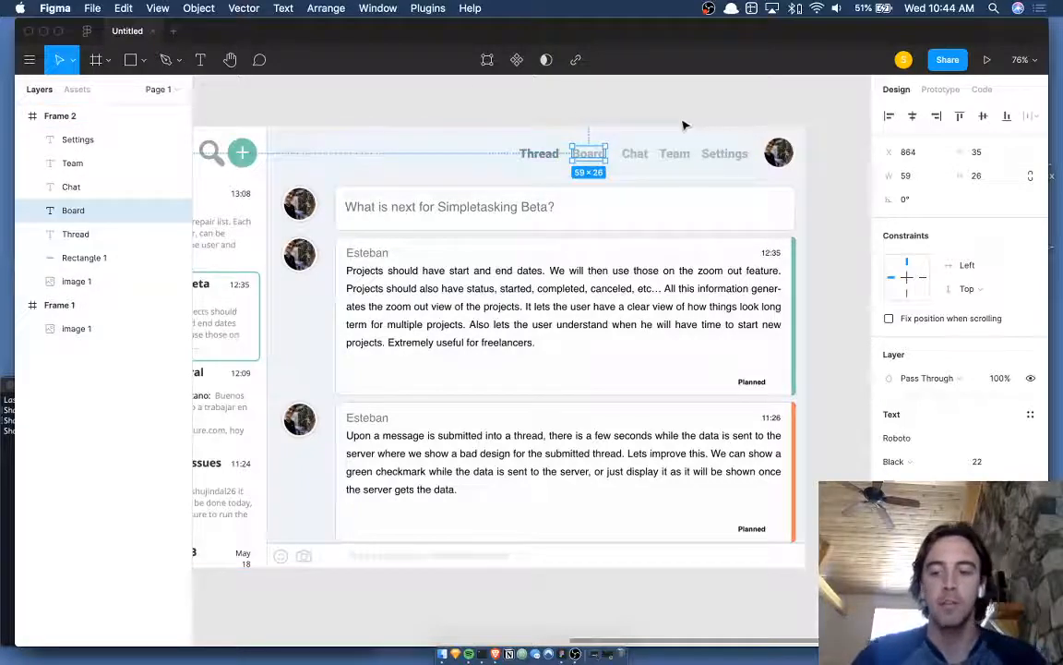
{"action": "left_click", "coordinate": [674, 111]}
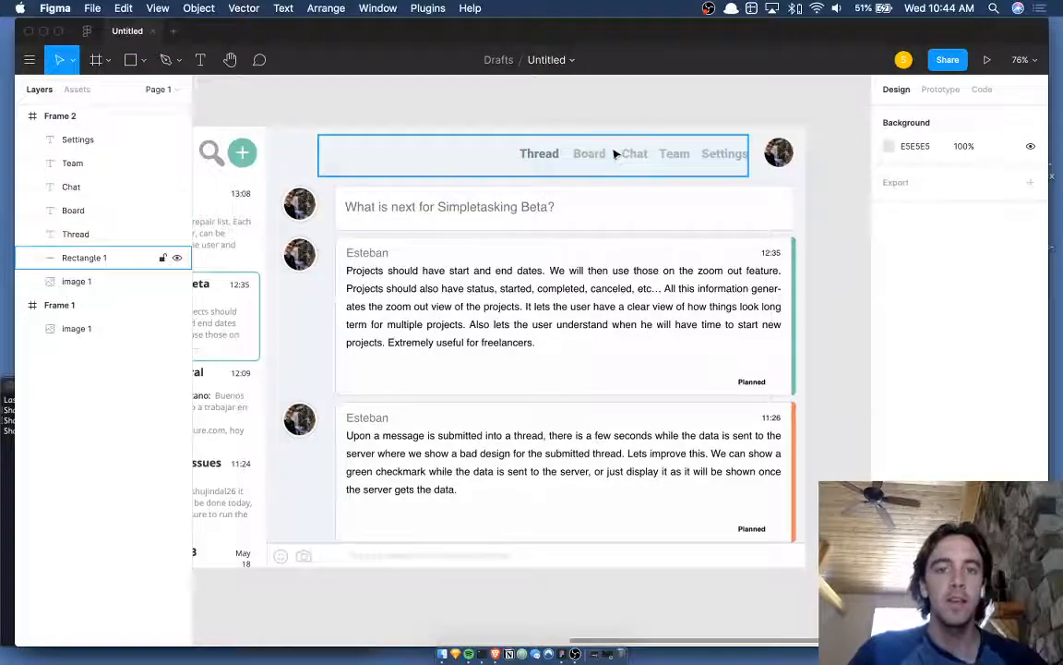
- Eyedrop a black sample from the canvas onto the Board label's fill
{"action": "scroll", "coordinate": [572, 112], "scroll_direction": "down", "scroll_amount": 3}
{"action": "scroll", "coordinate": [577, 112], "scroll_direction": "left", "scroll_amount": 4}
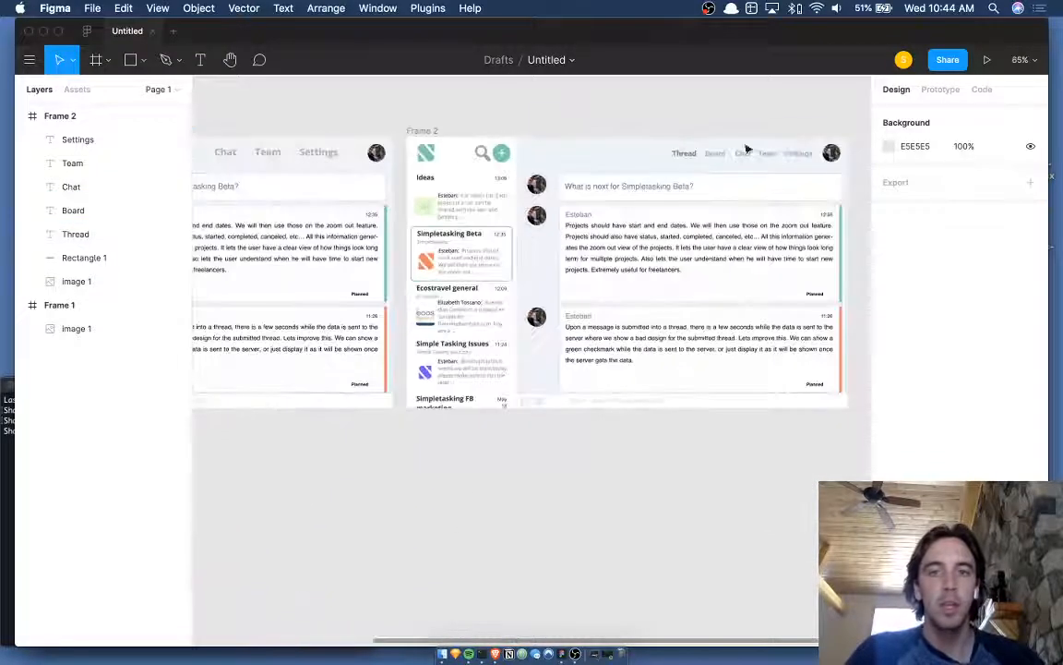
{"action": "left_click", "coordinate": [747, 154]}
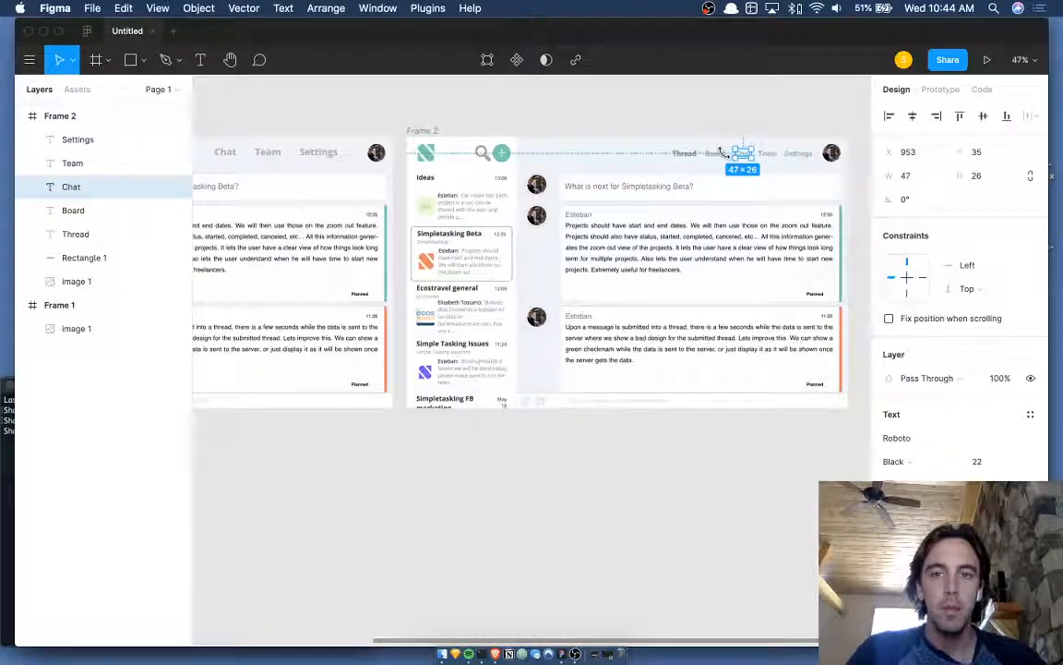
{"action": "key", "text": "i"}
{"action": "key", "text": "Escape"}
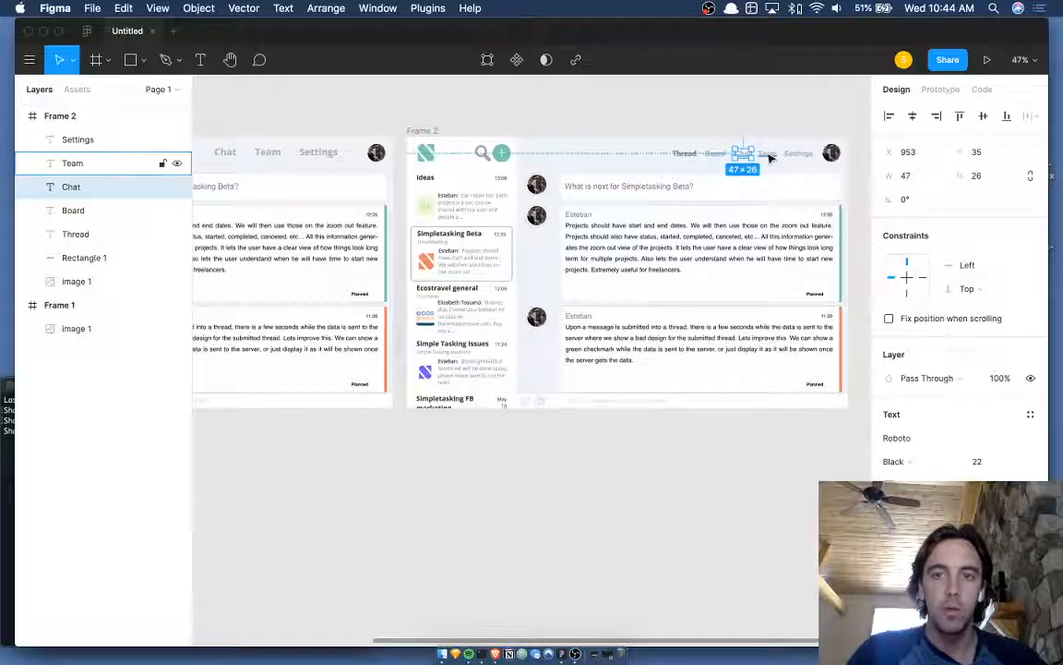
{"action": "left_click", "coordinate": [716, 154]}
{"action": "key", "text": "i"}
{"action": "scroll", "coordinate": [294, 150], "scroll_direction": "left", "scroll_amount": 2}
{"action": "scroll", "coordinate": [294, 150], "scroll_direction": "left", "scroll_amount": 2}
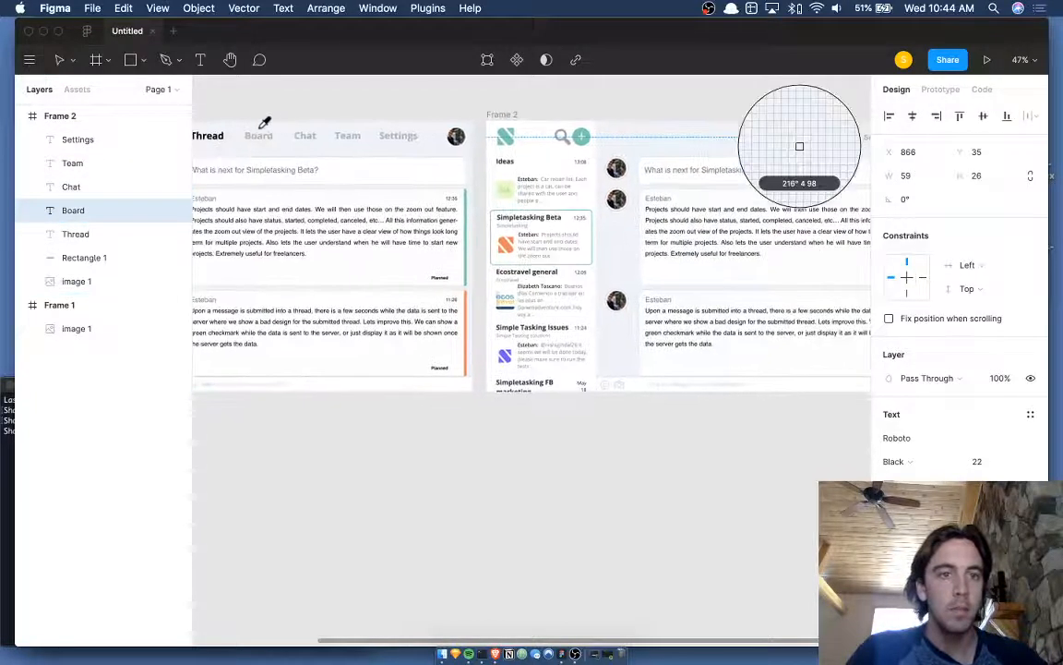
{"action": "left_click", "coordinate": [222, 138]}
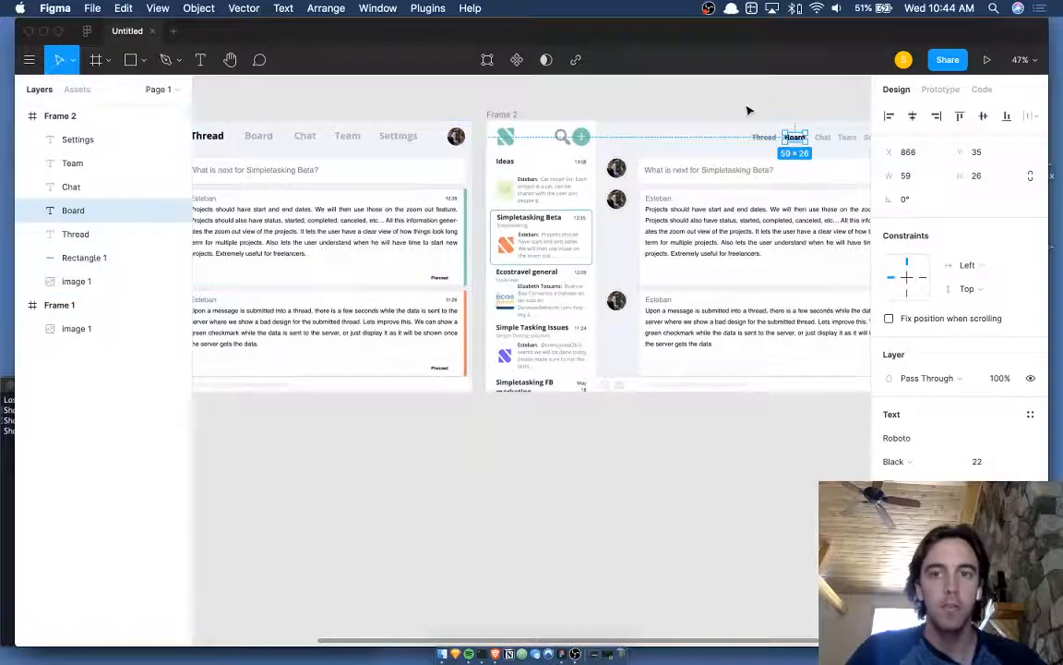
{"action": "left_click", "coordinate": [785, 112]}
- Inspect the Chat and Team labels, then clear the selection
{"action": "scroll", "coordinate": [787, 112], "scroll_direction": "up", "scroll_amount": 8}
{"action": "scroll", "coordinate": [784, 114], "scroll_direction": "right", "scroll_amount": 5}
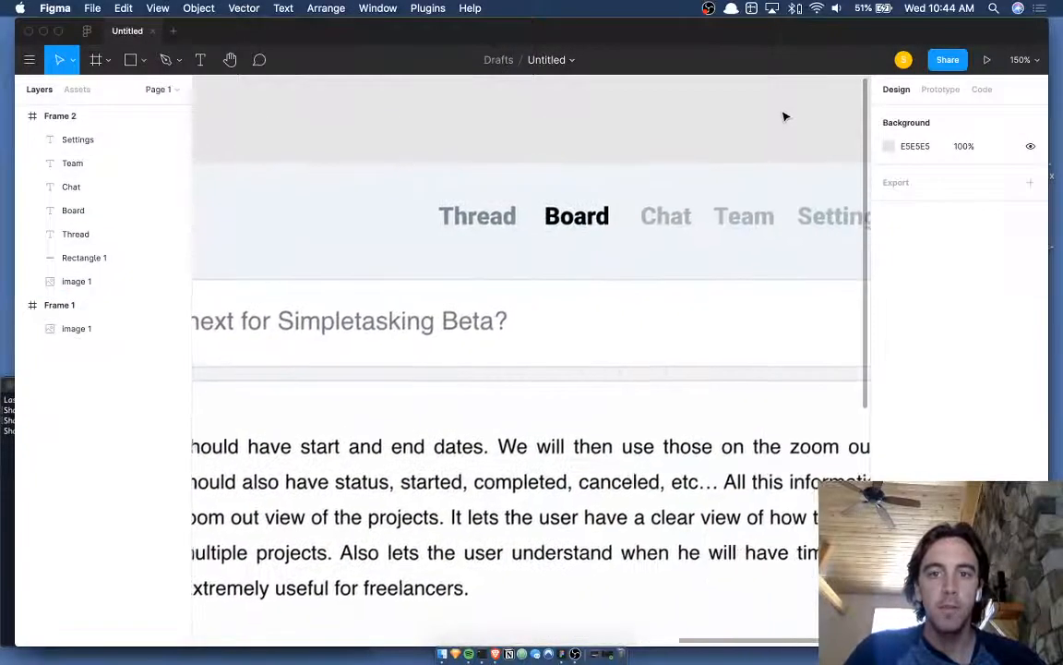
{"action": "scroll", "coordinate": [738, 92], "scroll_direction": "down", "scroll_amount": 2}
{"action": "left_click", "coordinate": [560, 168]}
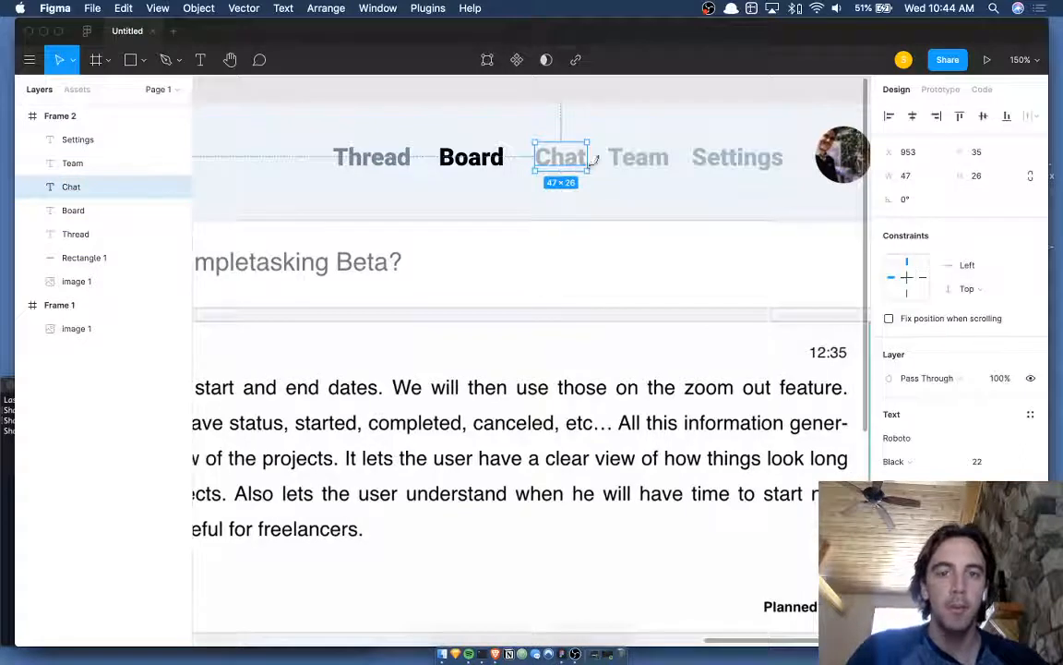
{"action": "left_click", "coordinate": [644, 163]}
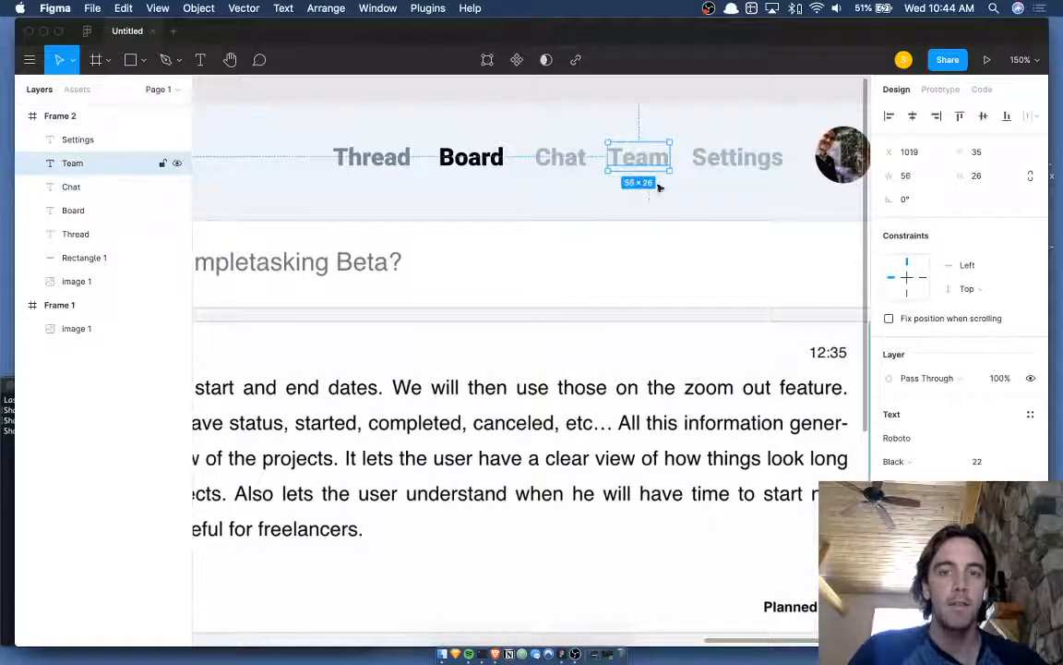
{"action": "left_click", "coordinate": [631, 93]}
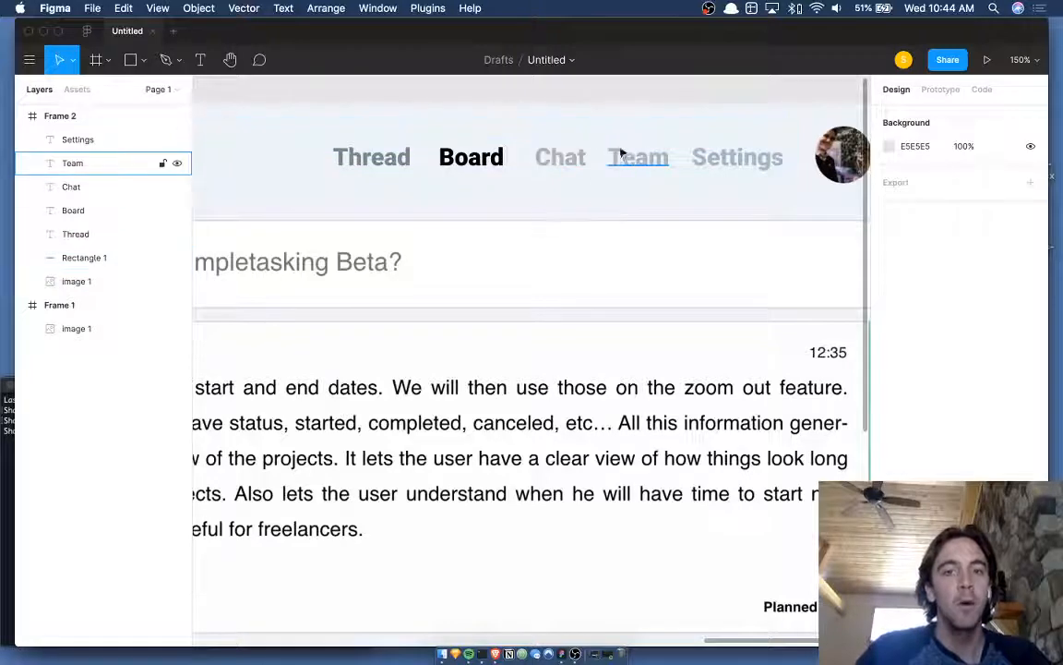
- Recheck the Chat and Board labels, then select the Thread label
{"action": "left_click", "coordinate": [558, 157]}
{"action": "key", "text": "i"}
{"action": "key", "text": "Escape"}
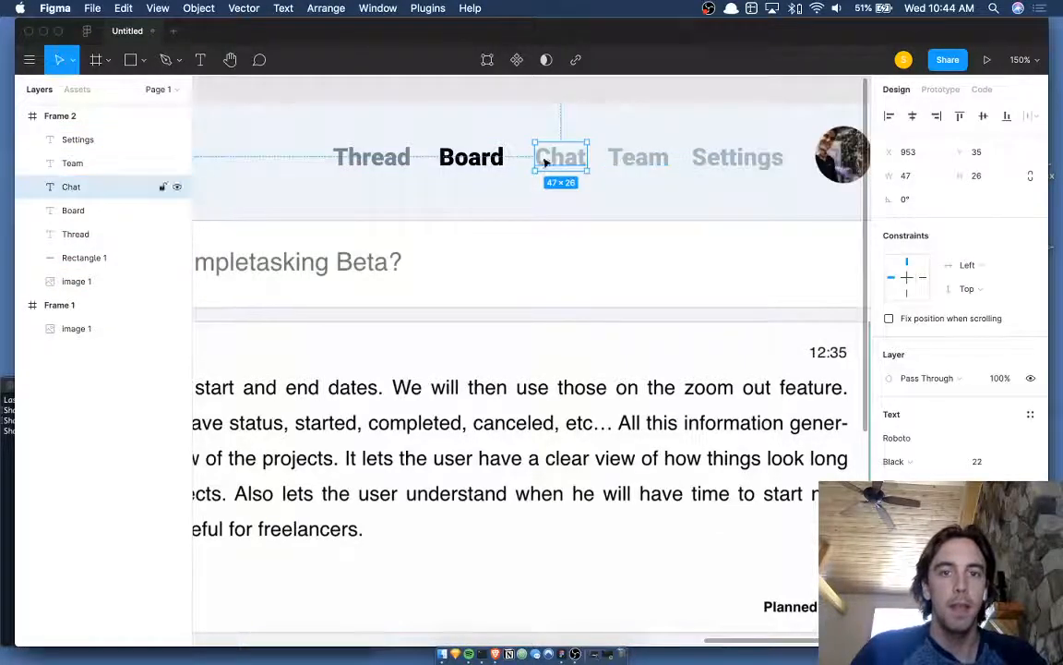
{"action": "left_click", "coordinate": [472, 159]}
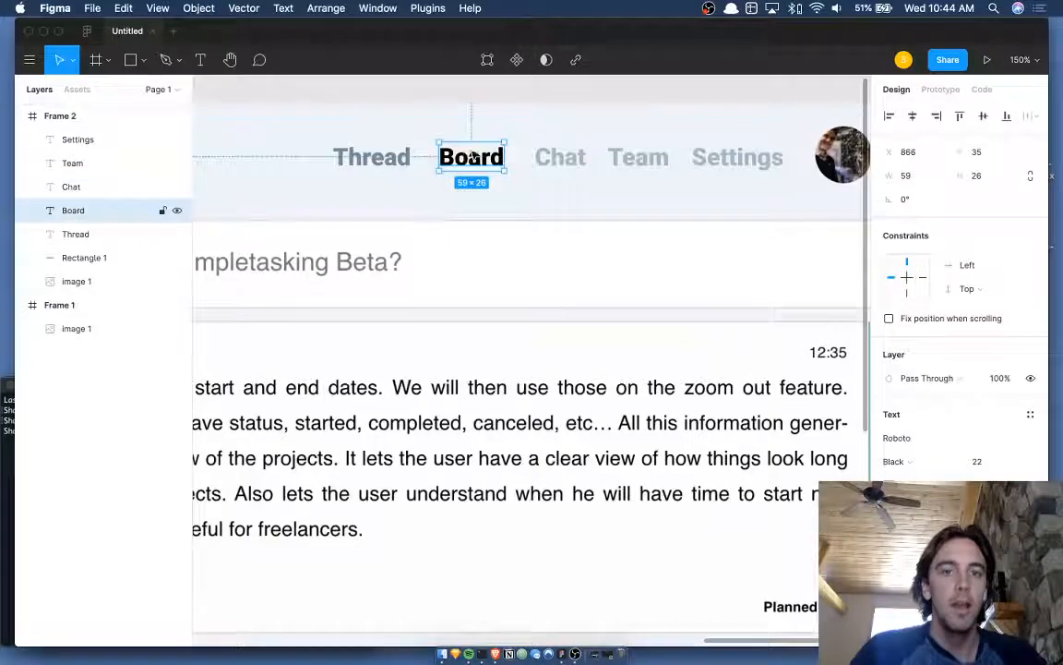
{"action": "left_click", "coordinate": [506, 92]}
{"action": "scroll", "coordinate": [506, 92], "scroll_direction": "down", "scroll_amount": 5}
{"action": "scroll", "coordinate": [496, 123], "scroll_direction": "left", "scroll_amount": 2}
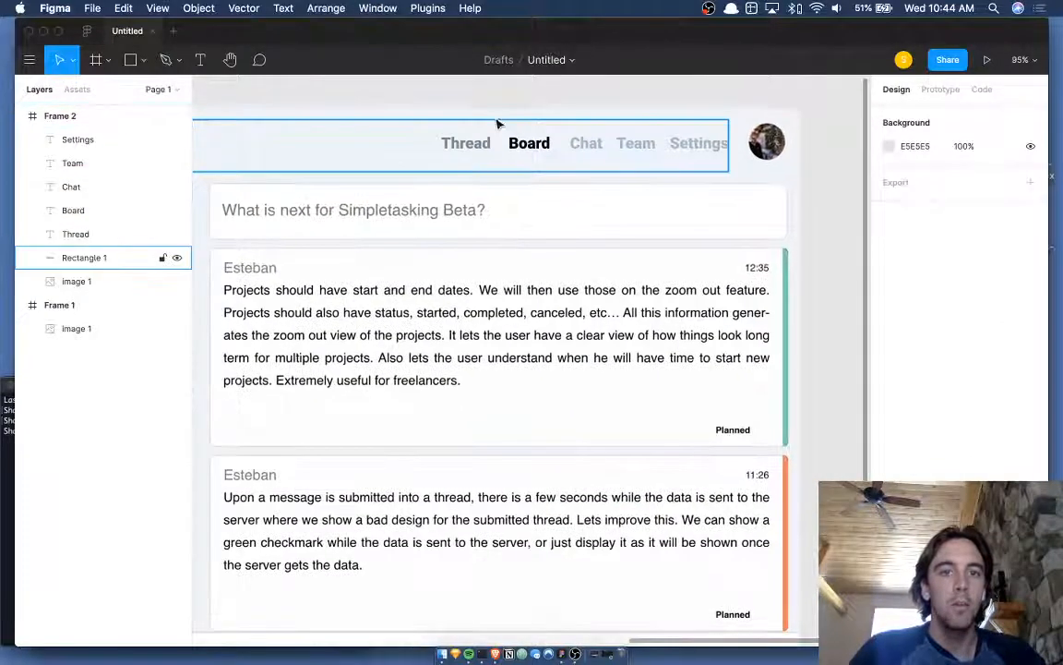
{"action": "scroll", "coordinate": [499, 120], "scroll_direction": "up", "scroll_amount": 5}
{"action": "left_click", "coordinate": [457, 161]}
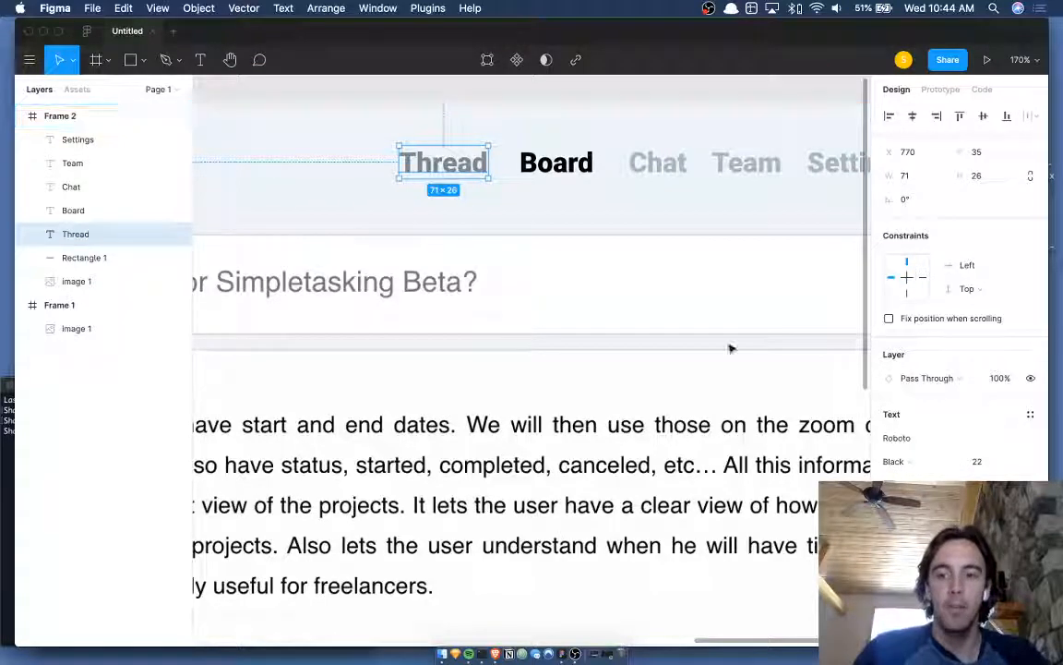
- Duplicate the Thread label, move the copy left, and eyedrop the light background as its fill
{"action": "key", "text": "super+d"}
{"action": "left_click_drag", "start_coordinate": [452, 161], "coordinate": [335, 166]}
{"action": "left_click", "coordinate": [894, 592]}
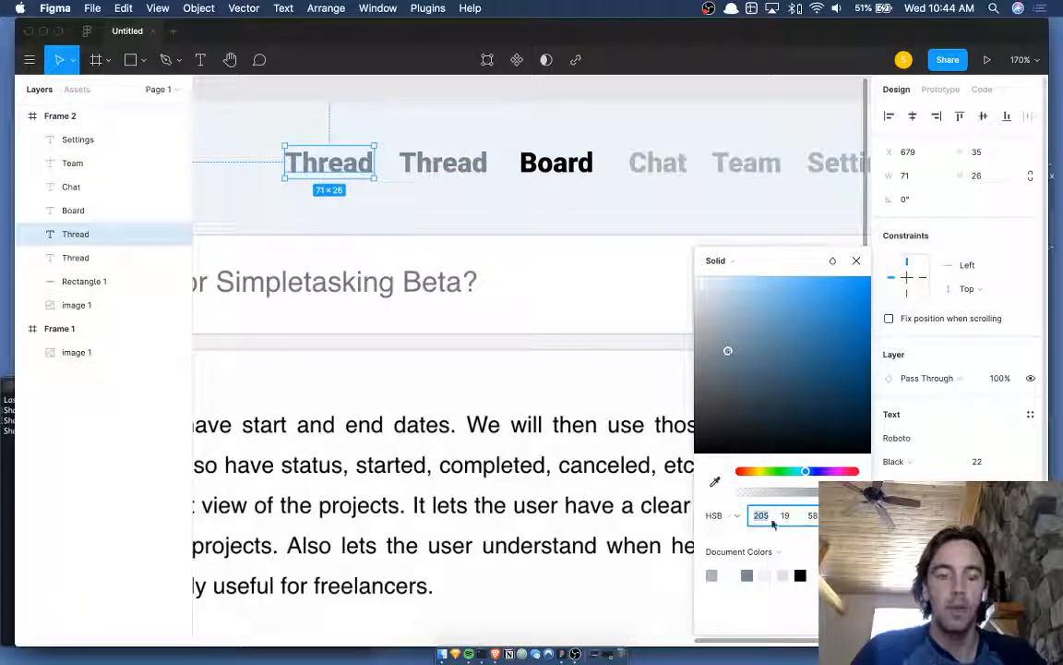
{"action": "key", "text": "i"}
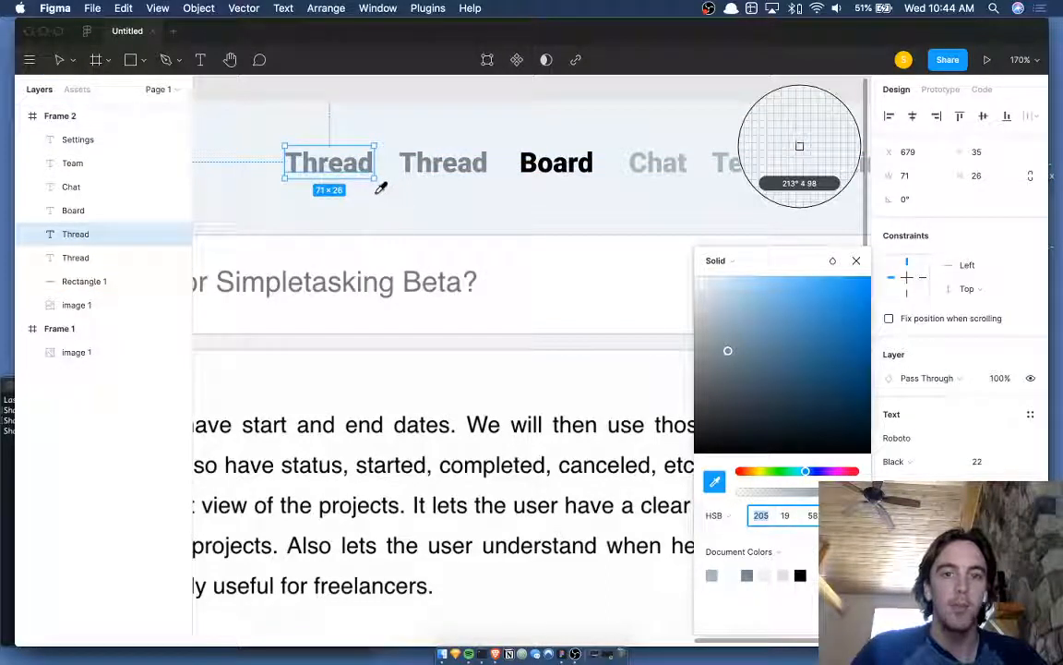
{"action": "left_click", "coordinate": [379, 187]}
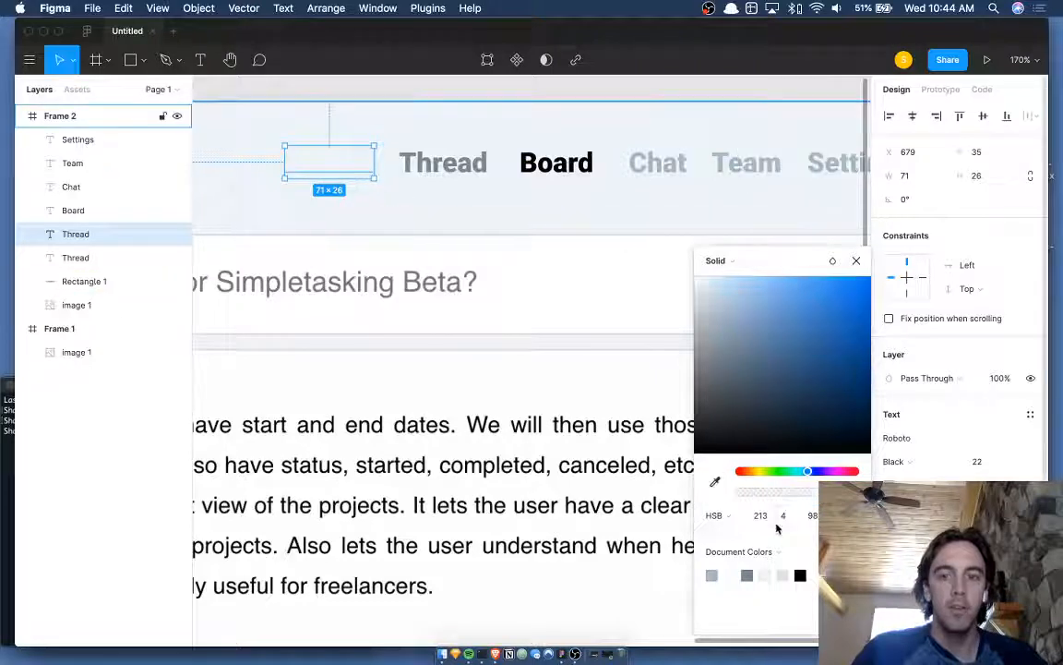
- Tune the copy's fill saturation and brightness to reach HSB 213, 18, 58
{"action": "type", "text": "10"}
{"action": "key", "text": "Return"}
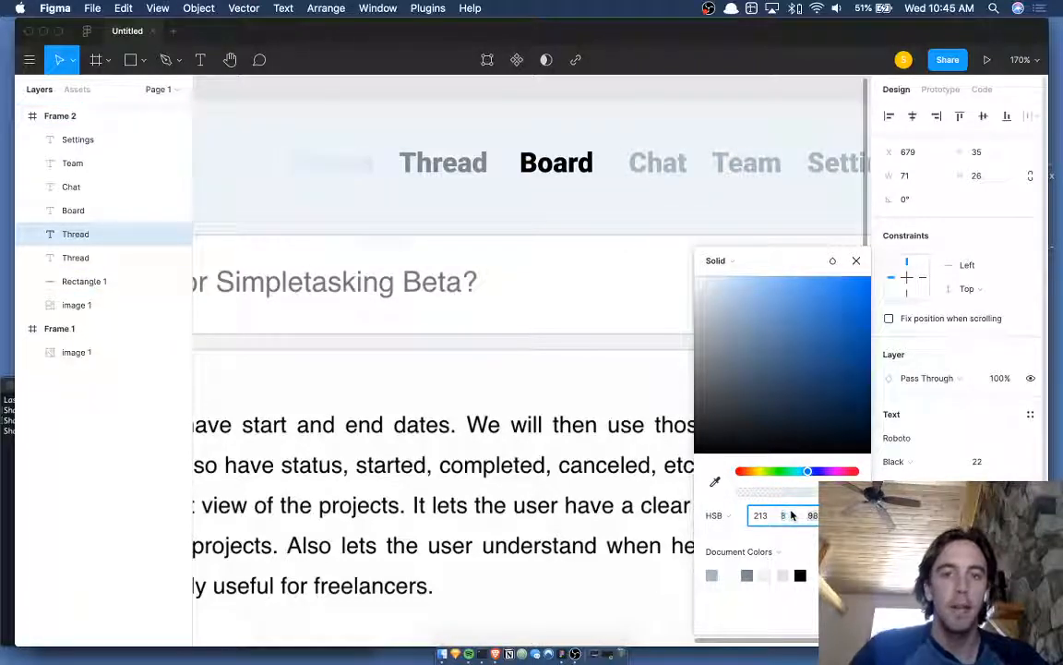
{"action": "type", "text": "68"}
{"action": "key", "text": "Return"}
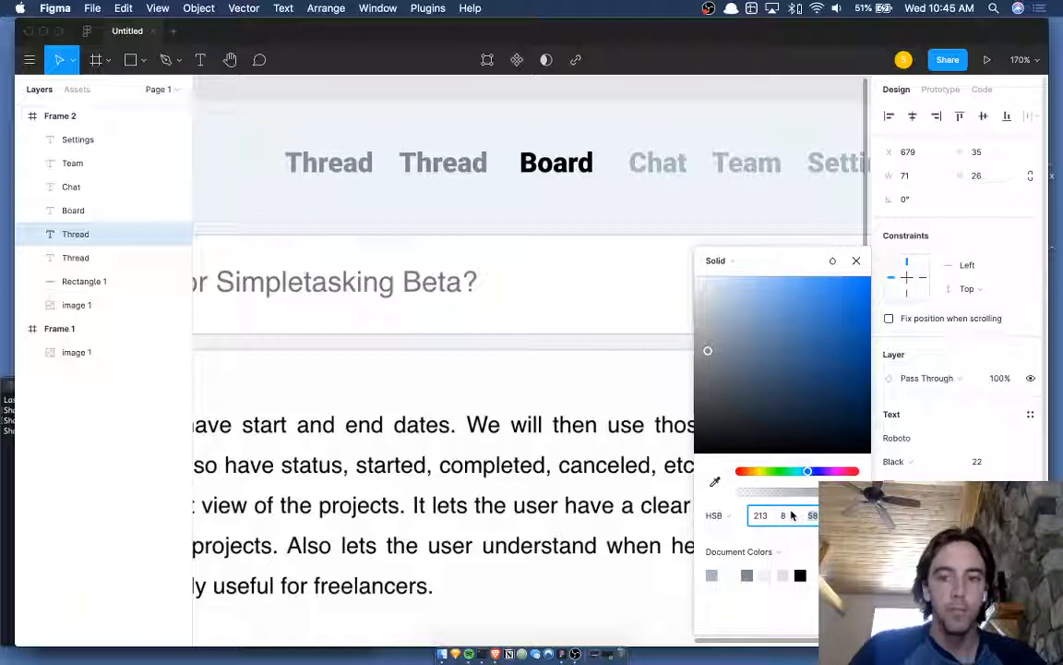
{"action": "key", "text": "shift+Tab"}
{"action": "key", "text": "Up"}
{"action": "key", "text": "Up"}
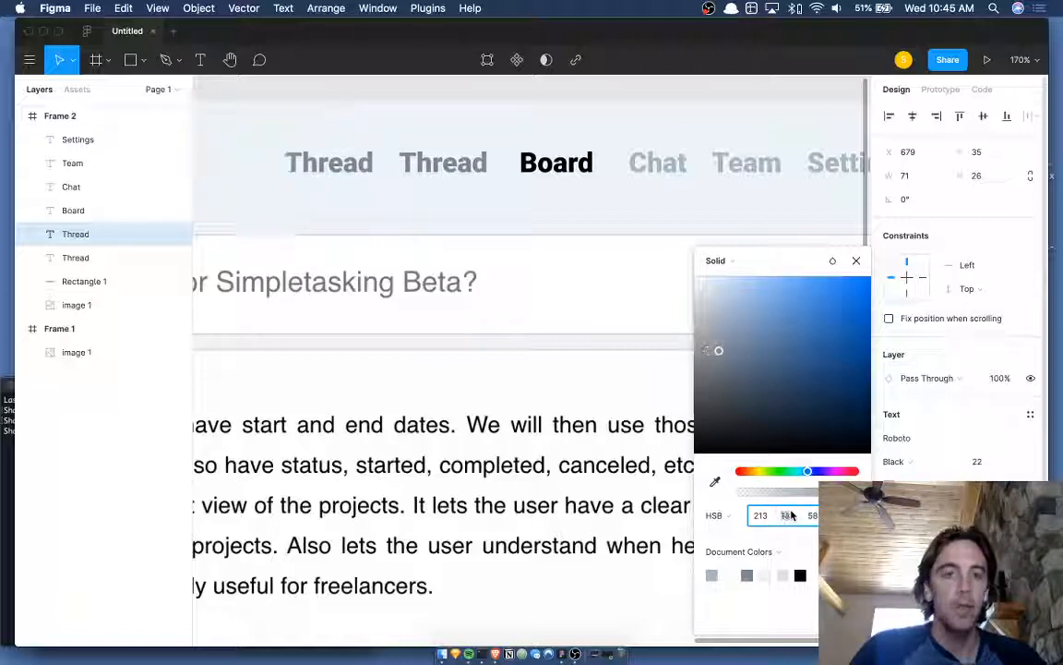
{"action": "key", "text": "Up"}
{"action": "key", "text": "Up"}
{"action": "key", "text": "Up"}
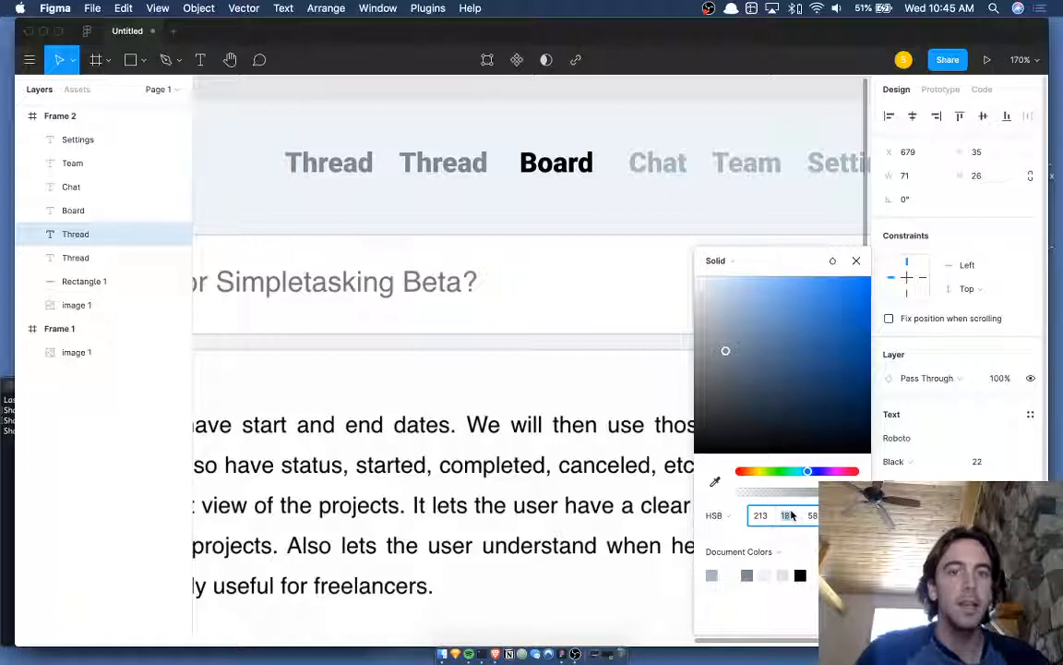
{"action": "left_click", "coordinate": [545, 162]}
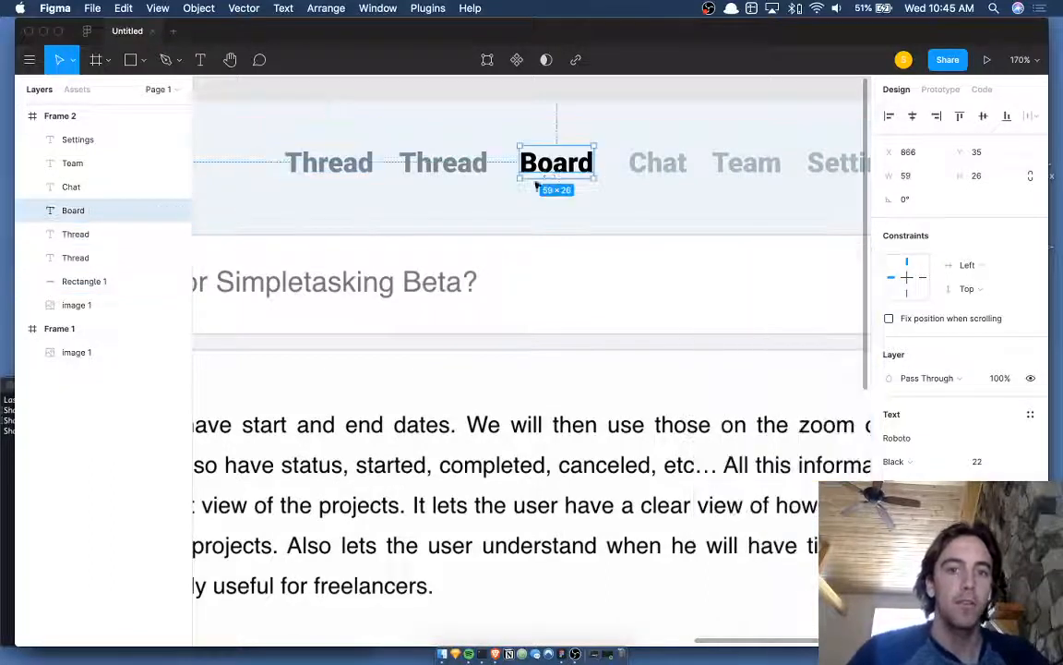
- Restore the Board label and eyedrop Chat's grey onto it
{"action": "left_click", "coordinate": [443, 166]}
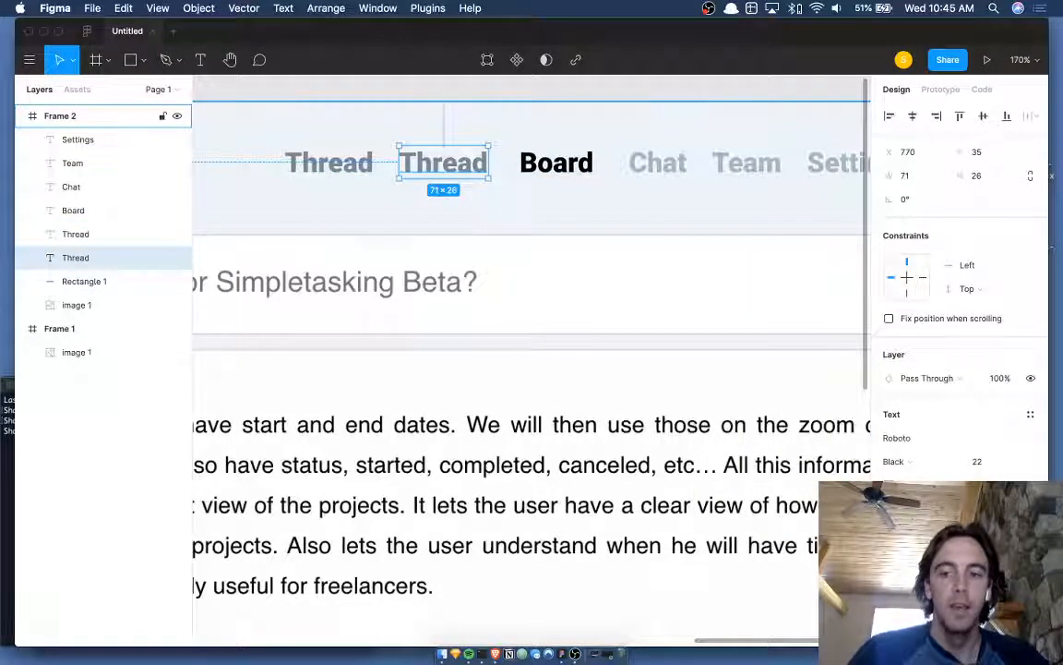
{"action": "left_click", "coordinate": [895, 593]}
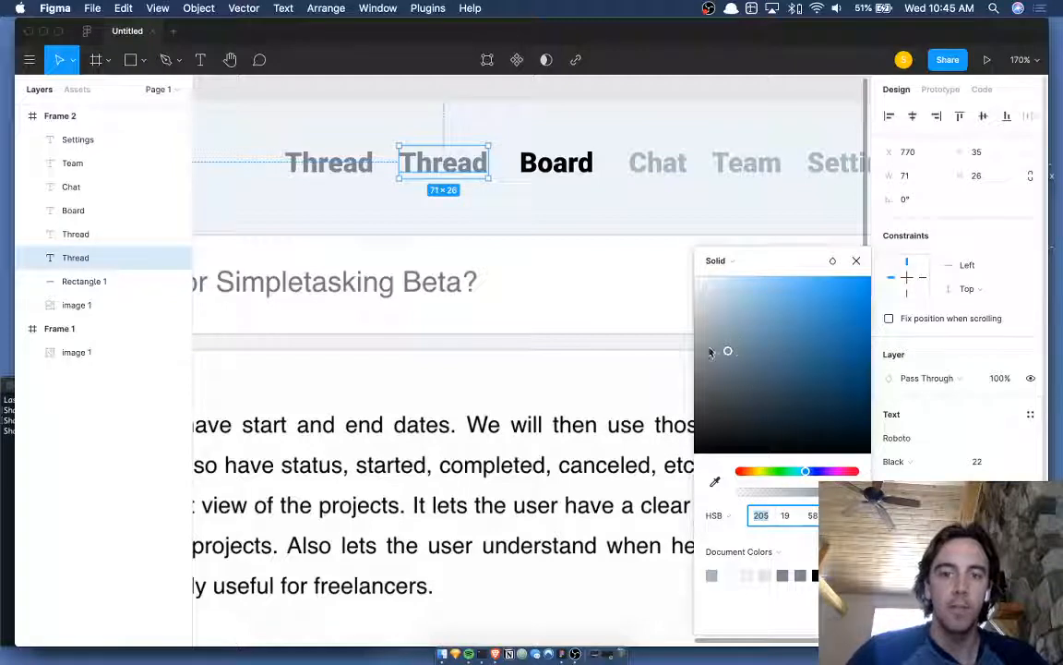
{"action": "left_click", "coordinate": [83, 211]}
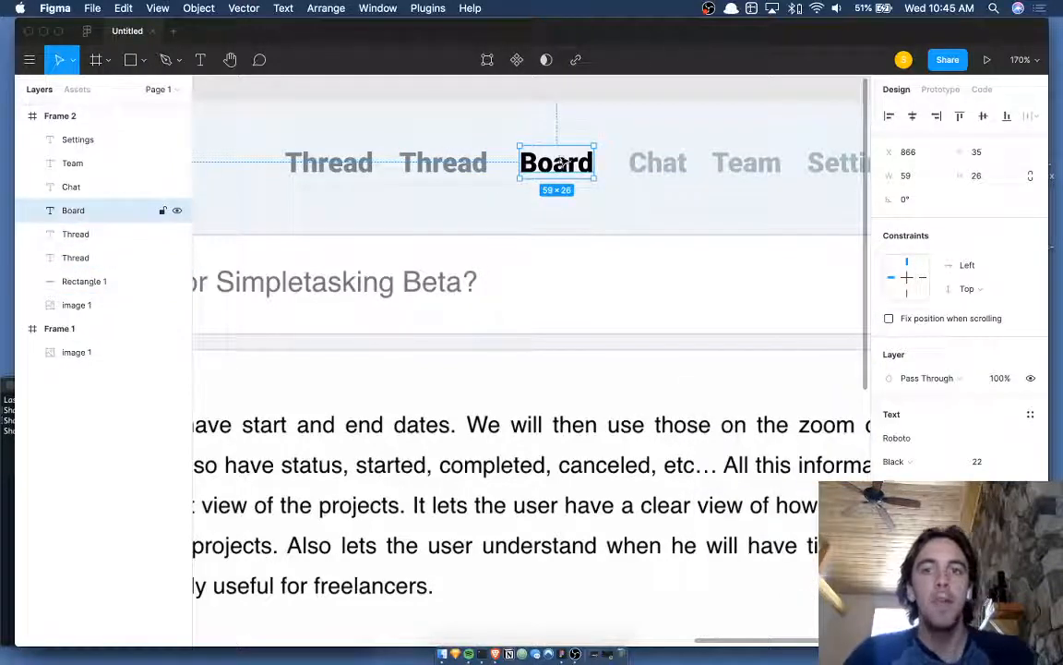
{"action": "key", "text": "BackSpace"}
{"action": "left_click", "coordinate": [355, 166]}
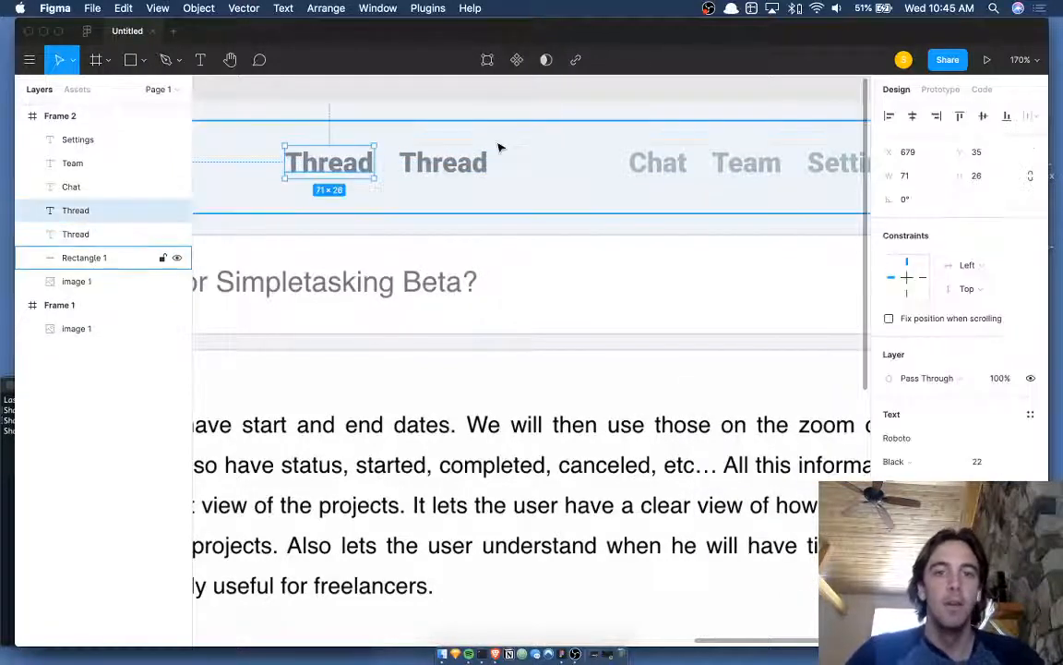
{"action": "key", "text": "BackSpace"}
{"action": "key", "text": "super+z"}
{"action": "key", "text": "Escape"}
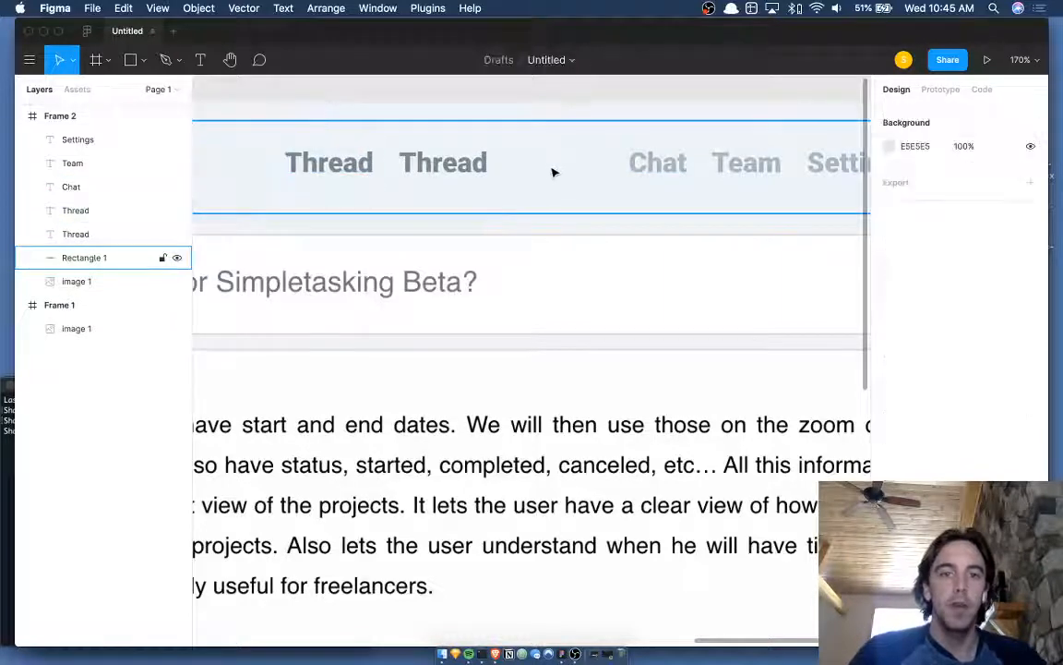
{"action": "key", "text": "super+z"}
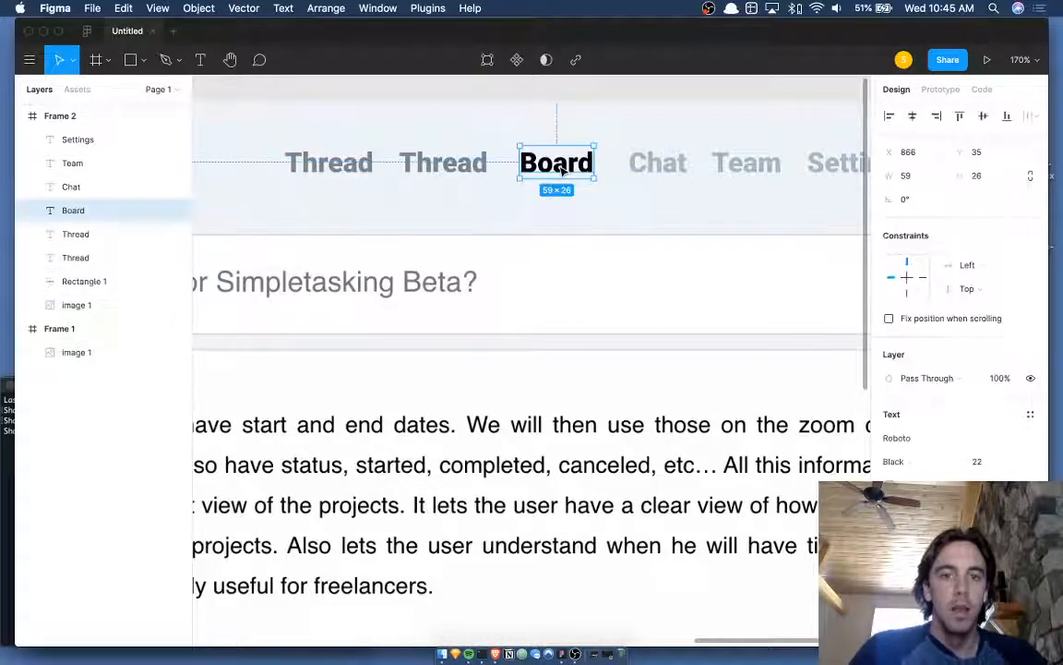
{"action": "key", "text": "i"}
{"action": "left_click", "coordinate": [667, 158]}
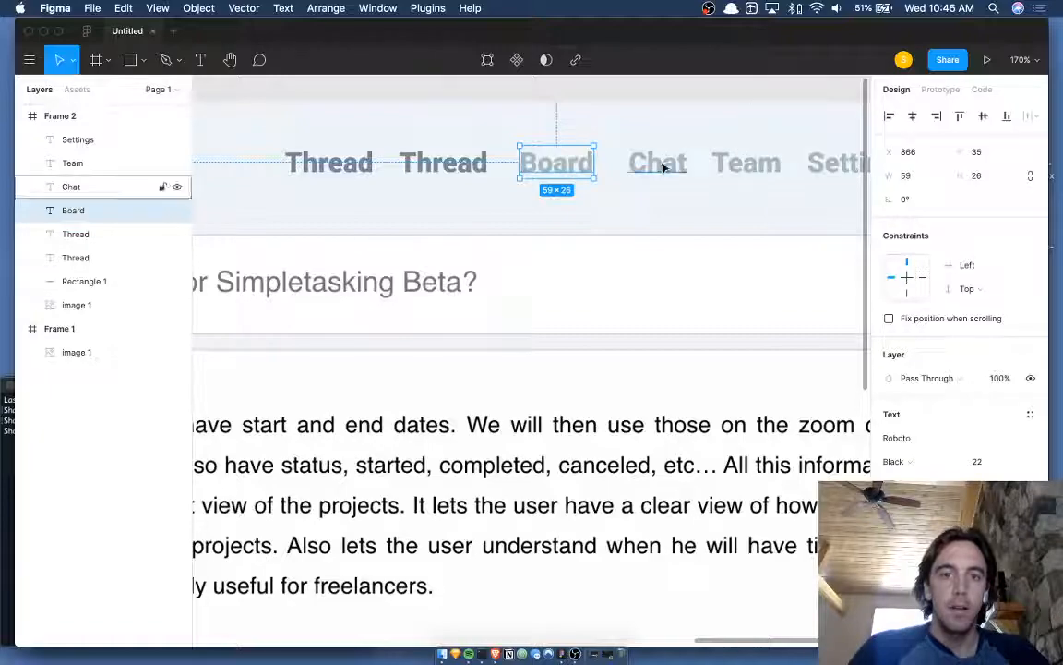
- Delete the duplicate Thread label from the nav bar
{"action": "left_click", "coordinate": [343, 163]}
{"action": "key", "text": "Delete"}
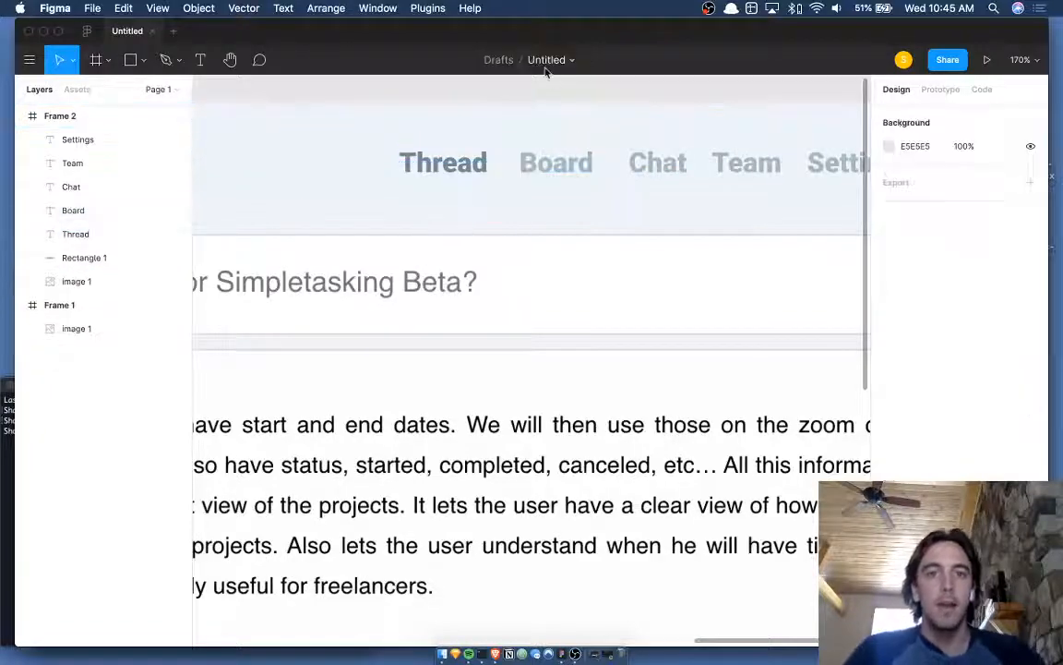
{"action": "scroll", "coordinate": [545, 102], "scroll_direction": "down", "scroll_amount": 5, "text": "ctrl"}
{"action": "scroll", "coordinate": [553, 106], "scroll_direction": "left", "scroll_amount": 5}
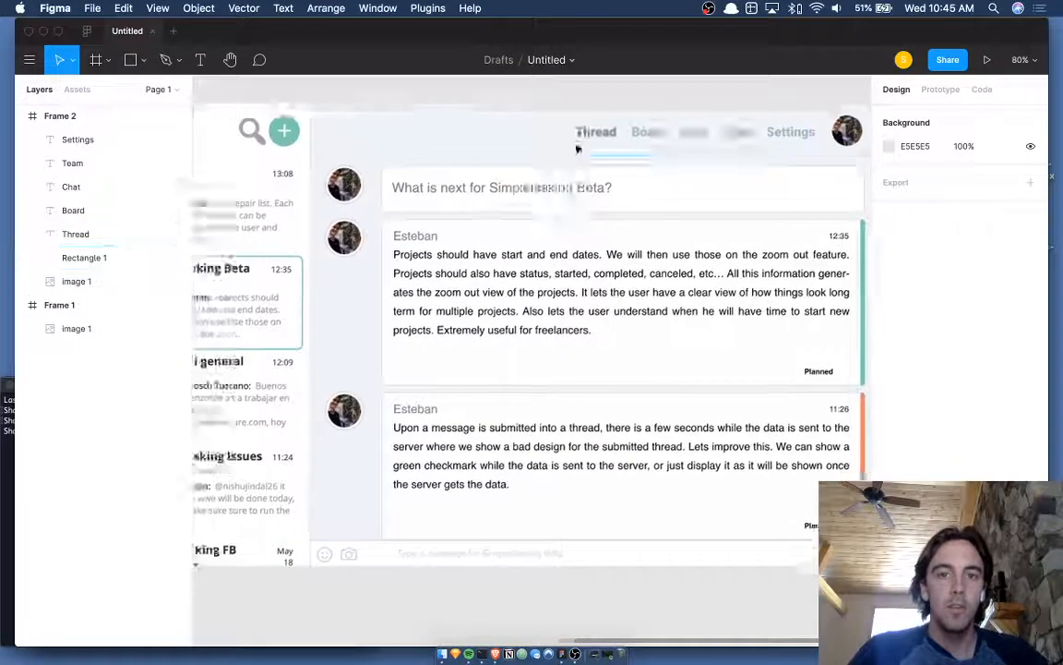
{"action": "scroll", "coordinate": [595, 138], "scroll_direction": "down", "scroll_amount": 3, "text": "ctrl"}
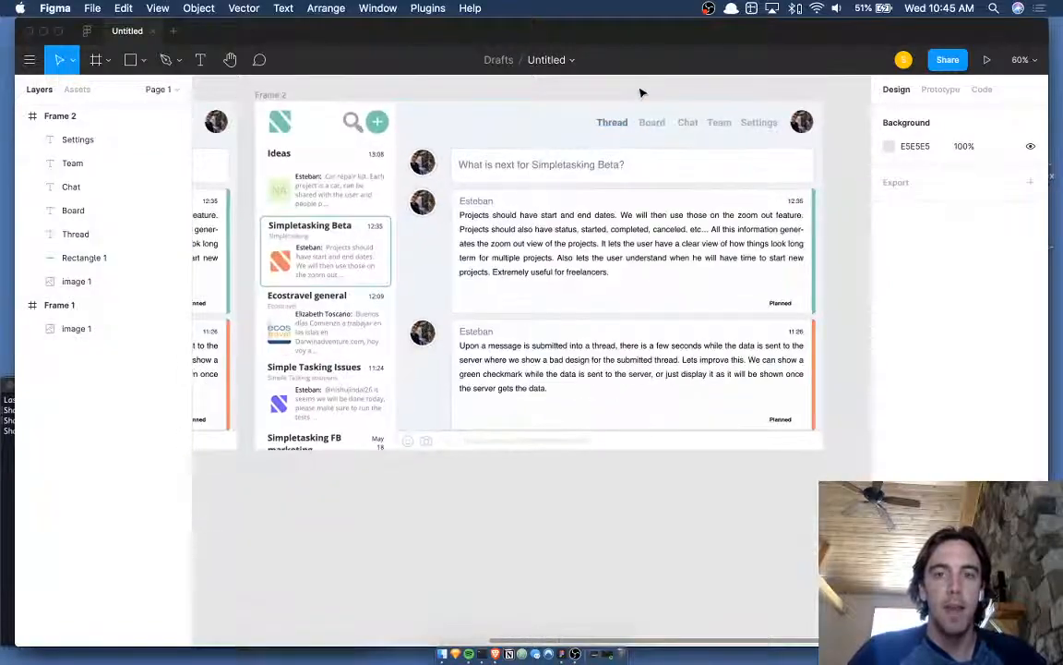
{"action": "scroll", "coordinate": [644, 96], "scroll_direction": "up", "scroll_amount": 1, "text": "ctrl"}
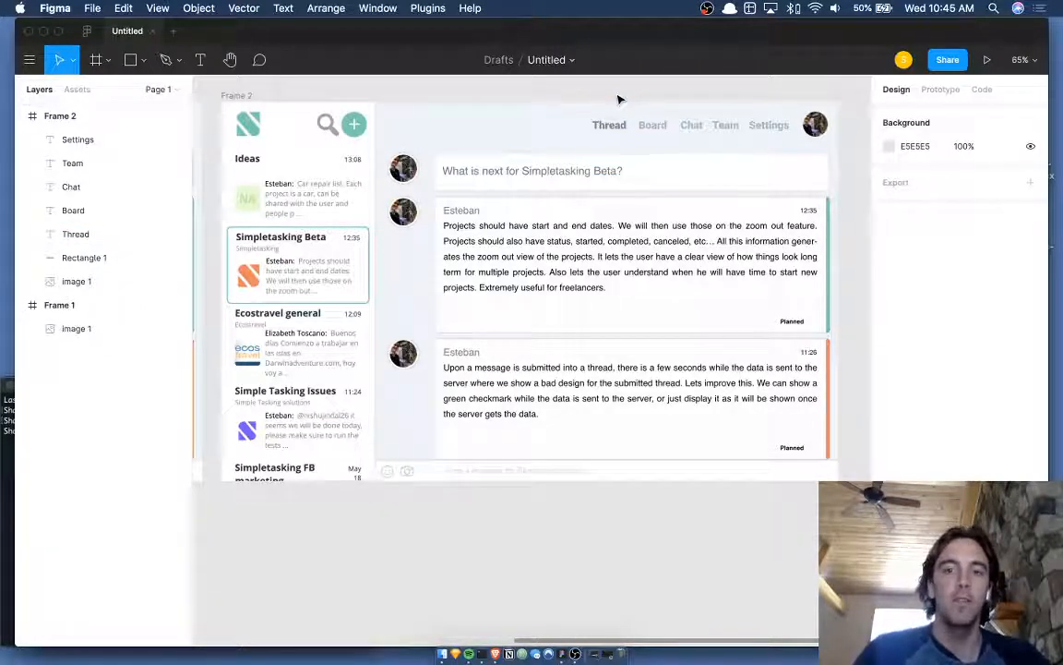
- Hide the toolbar and panels with Cmd+\ and zoom in and out on Frame 2
{"action": "key", "text": "super+backslash"}
{"action": "scroll", "coordinate": [619, 100], "scroll_direction": "up", "scroll_amount": 5}
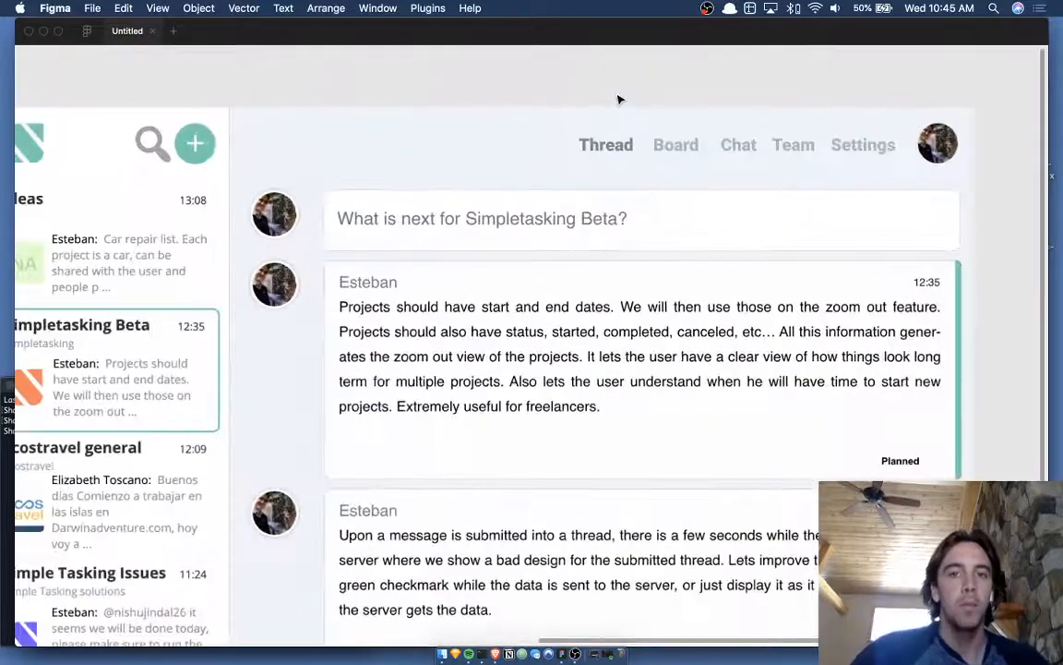
{"action": "scroll", "coordinate": [618, 99], "scroll_direction": "down", "scroll_amount": 2}
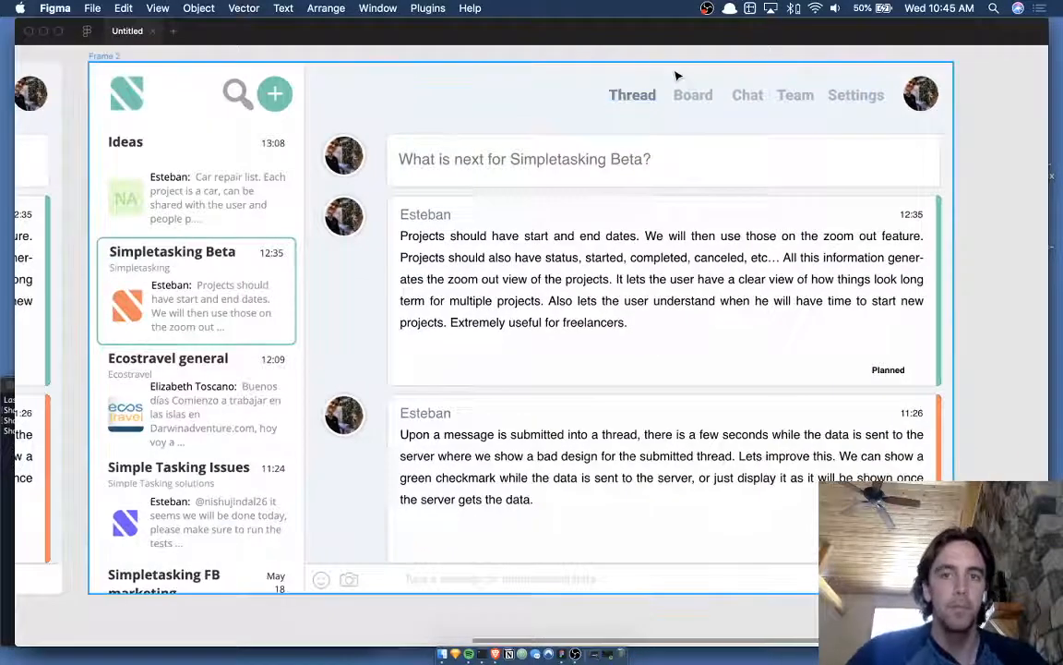
{"action": "scroll", "coordinate": [647, 85], "scroll_direction": "up", "scroll_amount": 1}
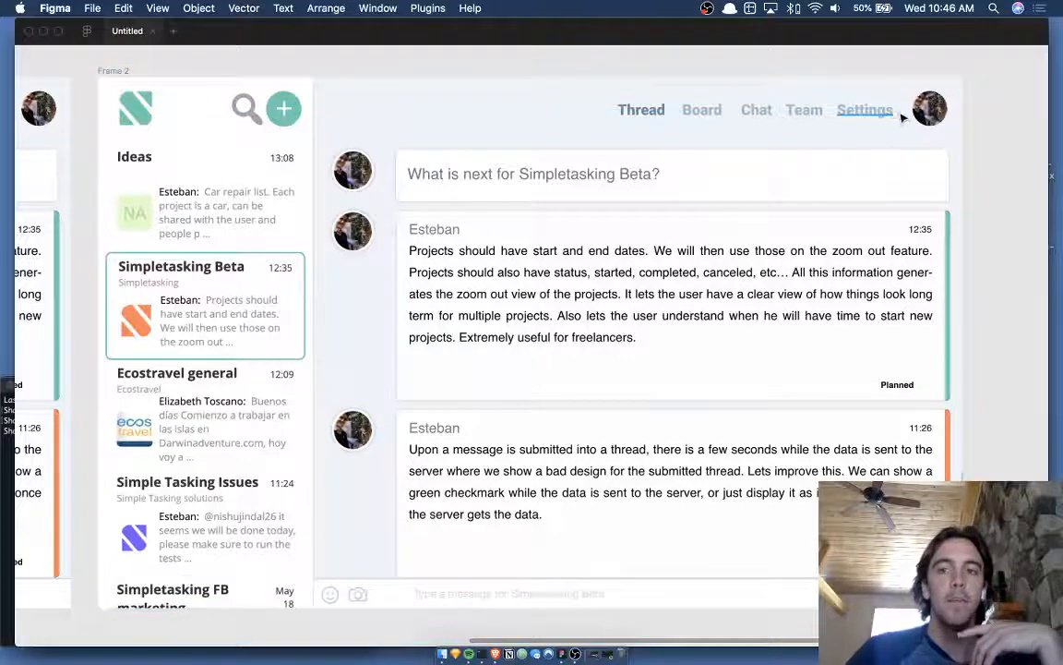
- Widen the nav bar group to 848 and nudge the Thread–Settings labels right
{"action": "left_click", "coordinate": [865, 109]}
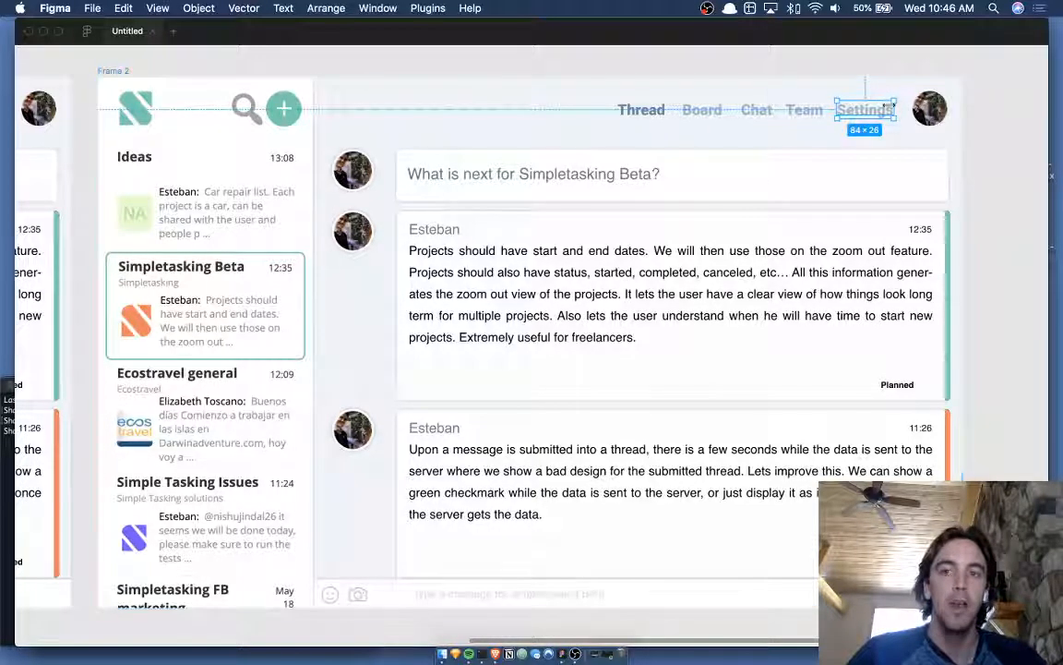
{"action": "left_click", "coordinate": [891, 122]}
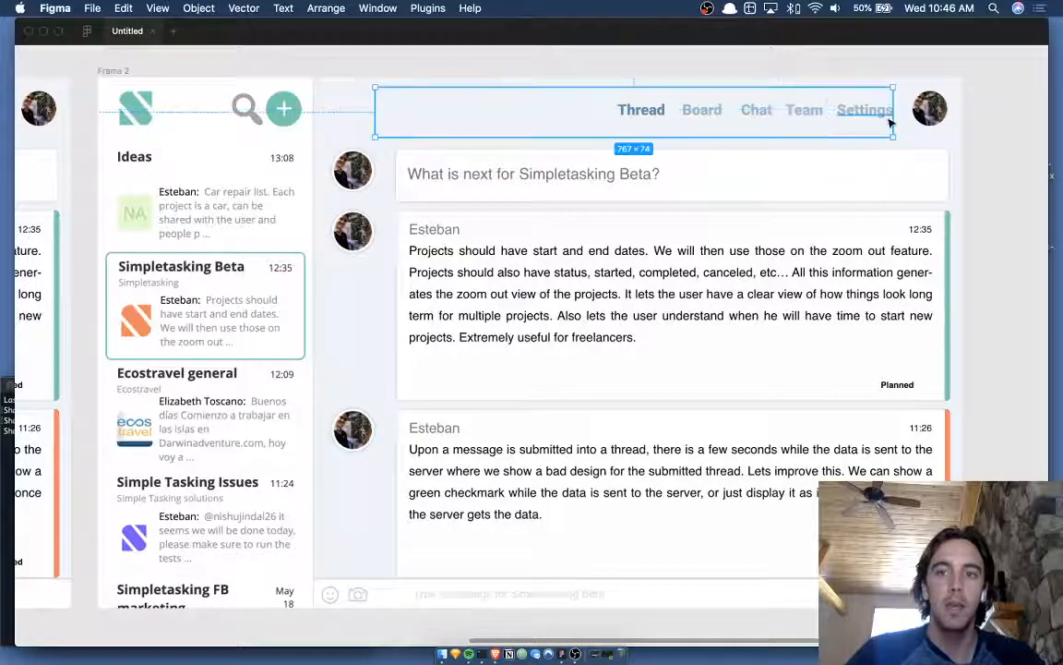
{"action": "left_click_drag", "start_coordinate": [892, 118], "coordinate": [661, 112]}
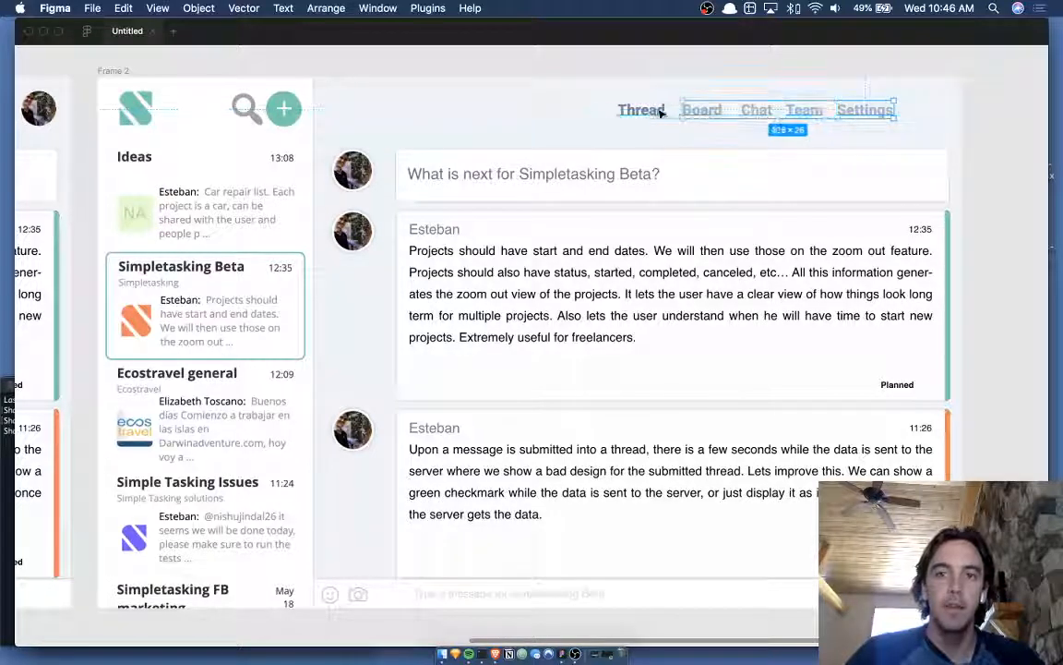
{"action": "left_click", "coordinate": [661, 112], "text": "shift"}
{"action": "key", "text": "shift+Right"}
{"action": "key", "text": "shift+Right"}
{"action": "key", "text": "shift+Right"}
{"action": "key", "text": "shift+Right"}
{"action": "key", "text": "shift+Right"}
{"action": "key", "text": "shift+Right"}
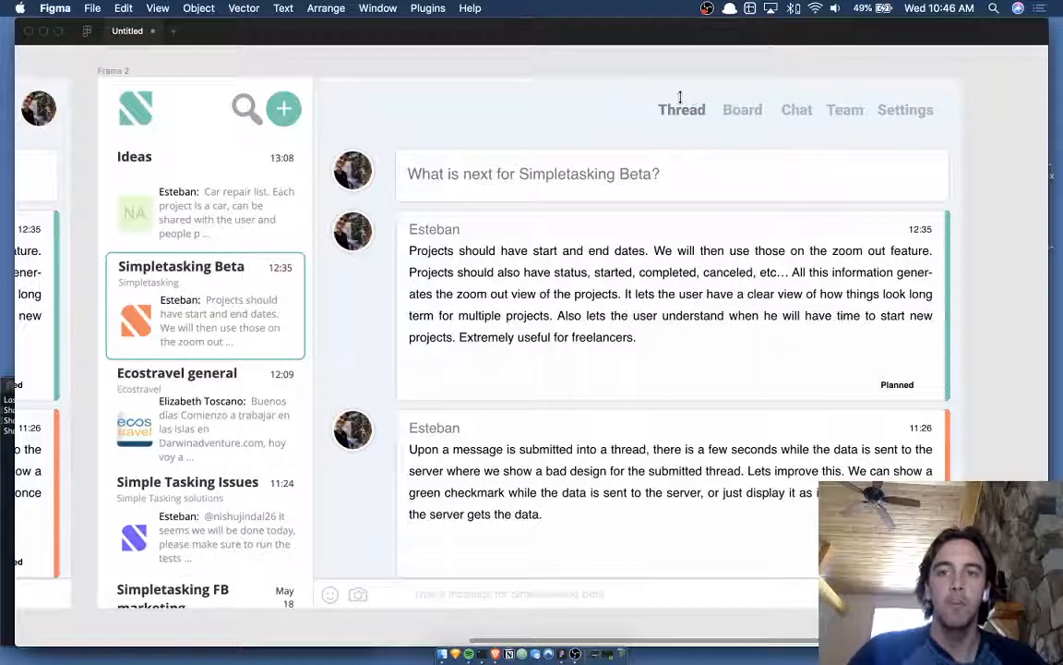
{"action": "key", "text": "shift+Right"}
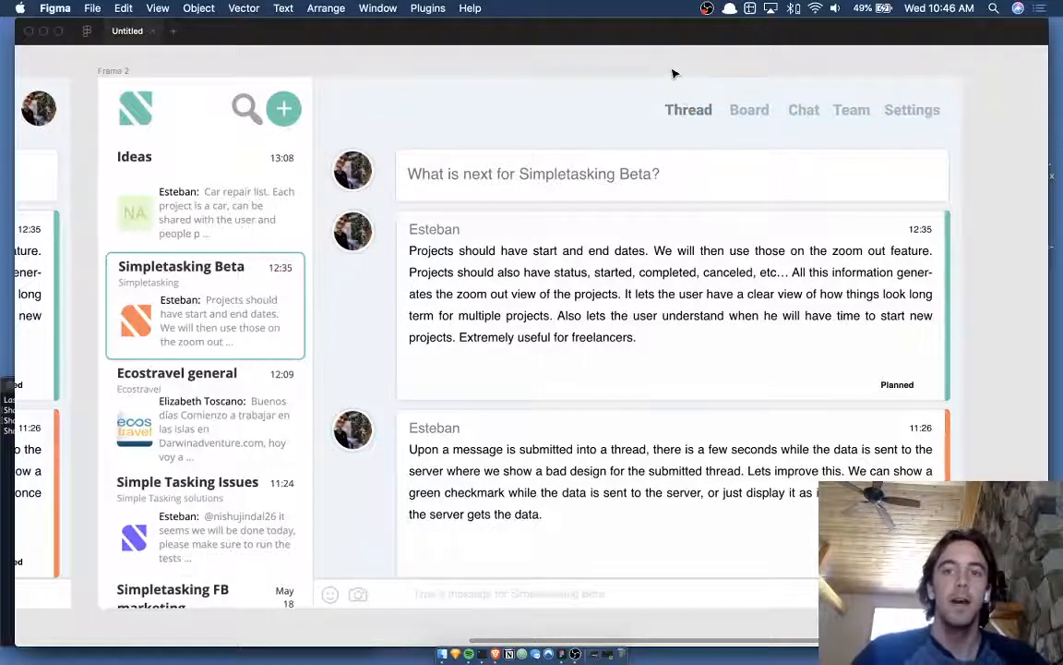
{"action": "left_click", "coordinate": [103, 71]}
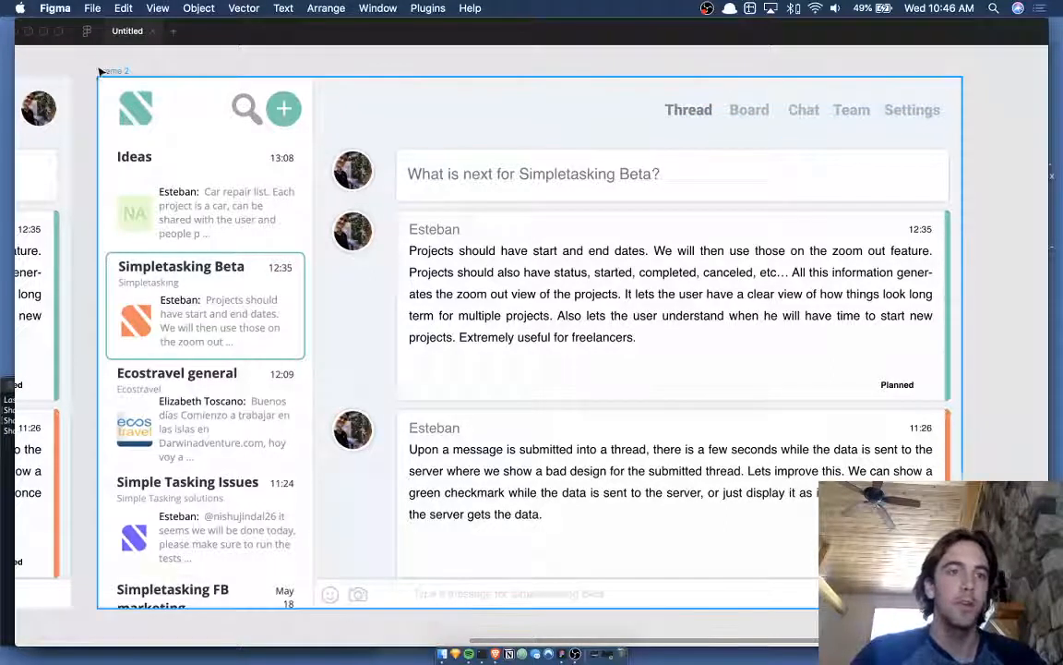
- Duplicate Frame 2 to create Frame 3
{"action": "key", "text": "super+d"}
{"action": "scroll", "coordinate": [676, 81], "scroll_direction": "down", "scroll_amount": 5}
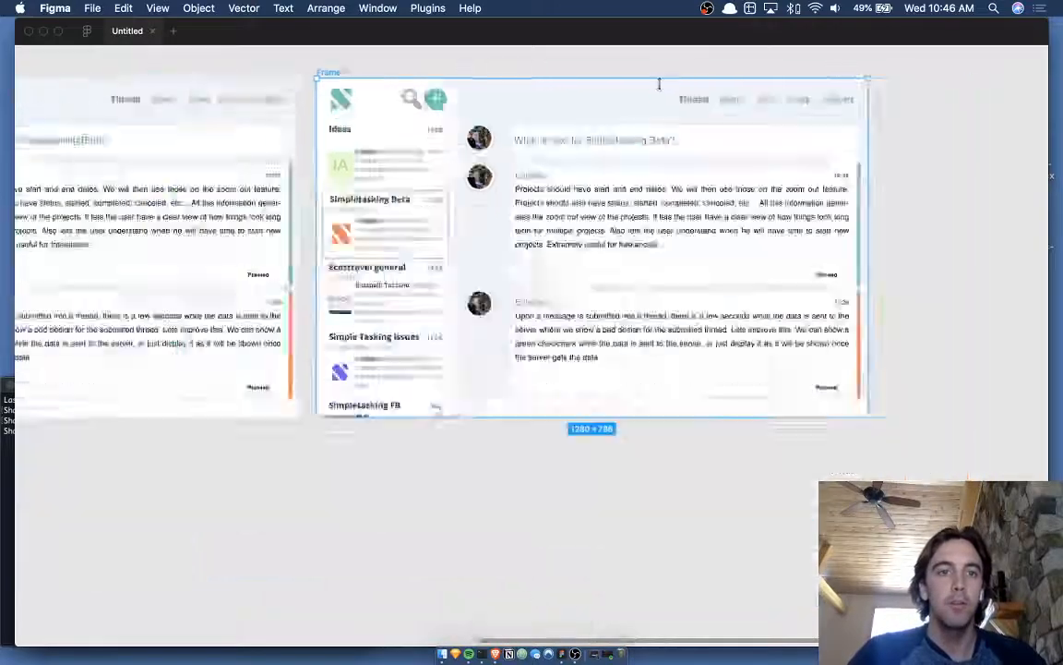
{"action": "scroll", "coordinate": [468, 90], "scroll_direction": "up", "scroll_amount": 3}
{"action": "scroll", "coordinate": [746, 106], "scroll_direction": "up", "scroll_amount": 4}
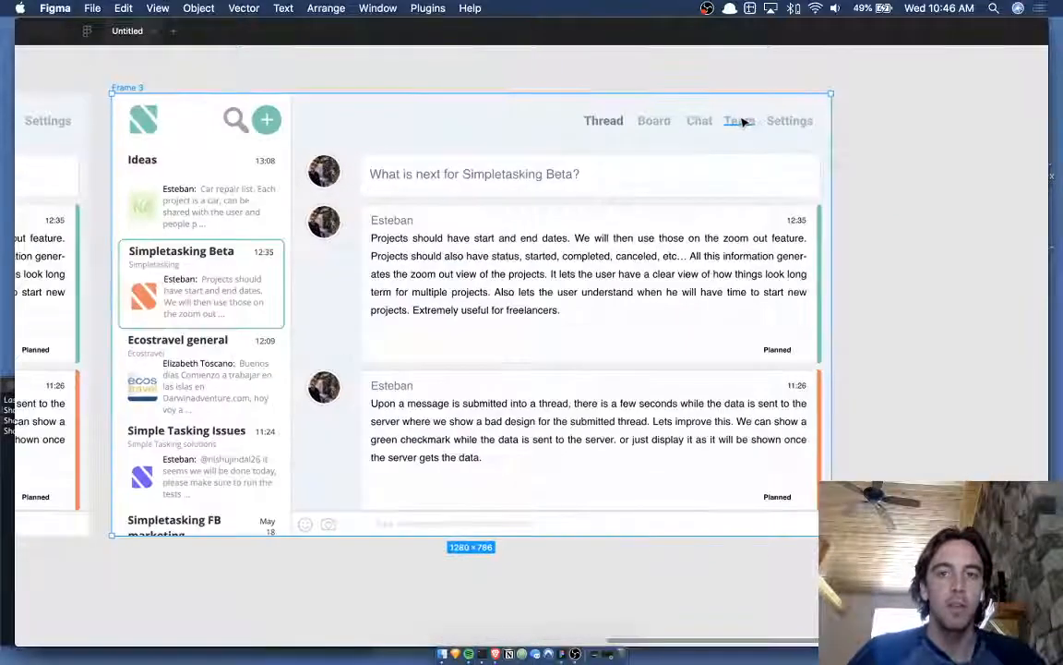
- In Frame 3, narrow the header to reveal the avatar and reposition the Thread–Team labels
{"action": "double_click", "coordinate": [794, 105]}
{"action": "left_click", "coordinate": [755, 106], "text": "shift"}
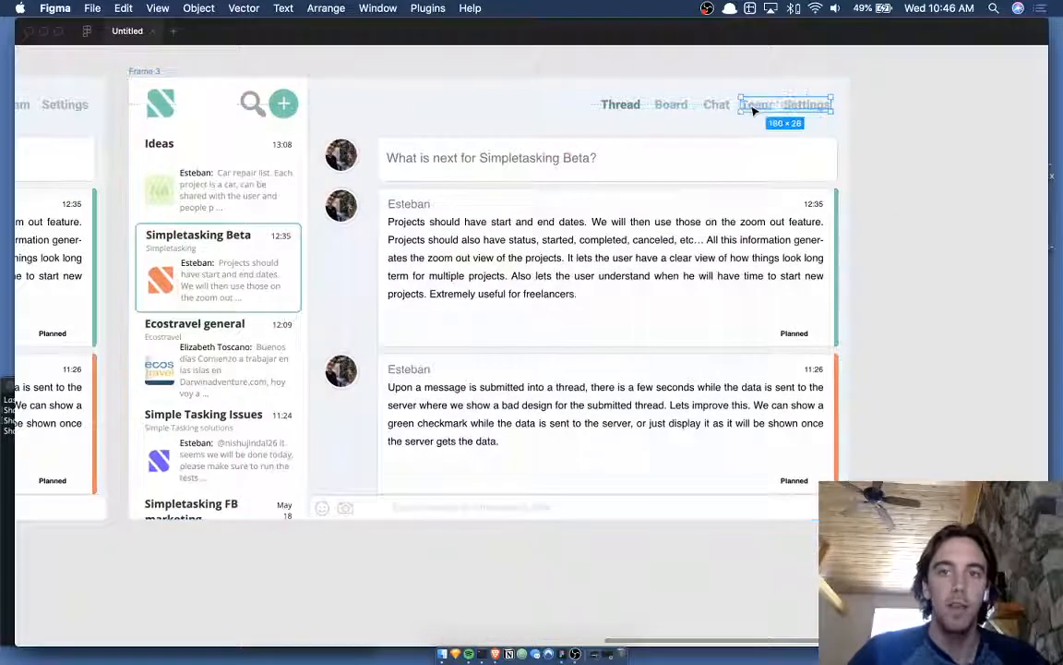
{"action": "left_click", "coordinate": [628, 106], "text": "shift"}
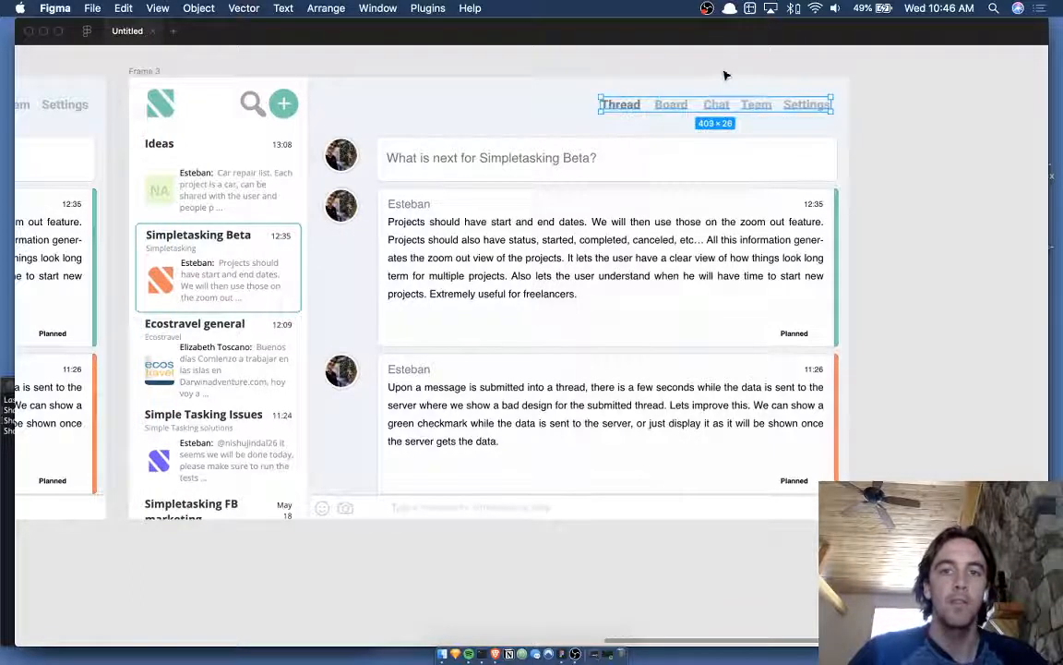
{"action": "key", "text": "shift+Left"}
{"action": "key", "text": "shift+Left"}
{"action": "key", "text": "shift+Left"}
{"action": "key", "text": "shift+Left"}
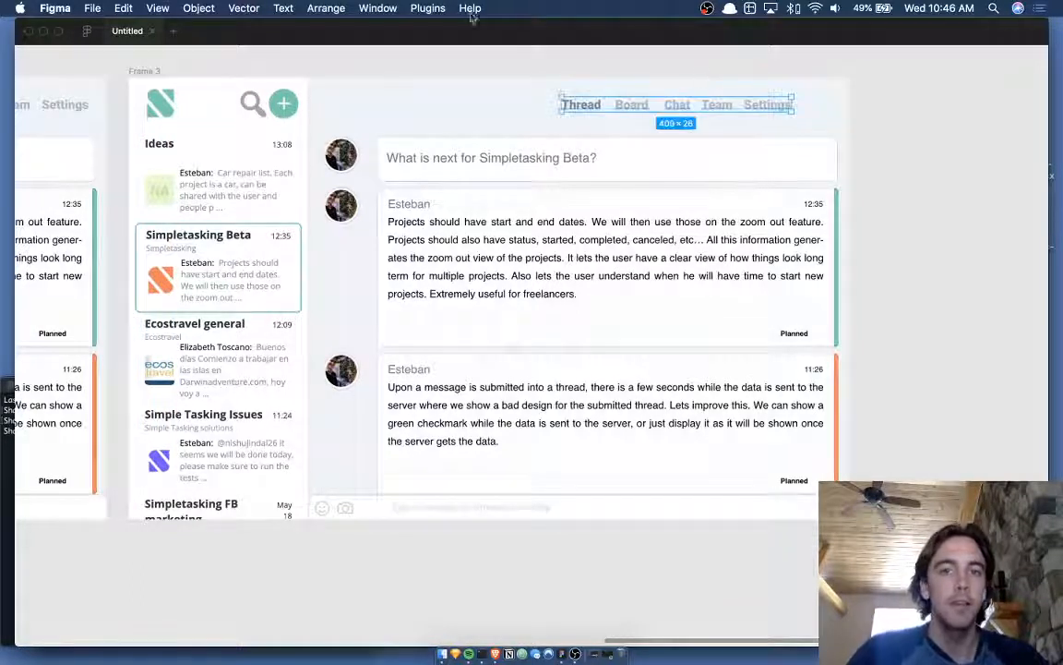
{"action": "left_click", "coordinate": [410, 114]}
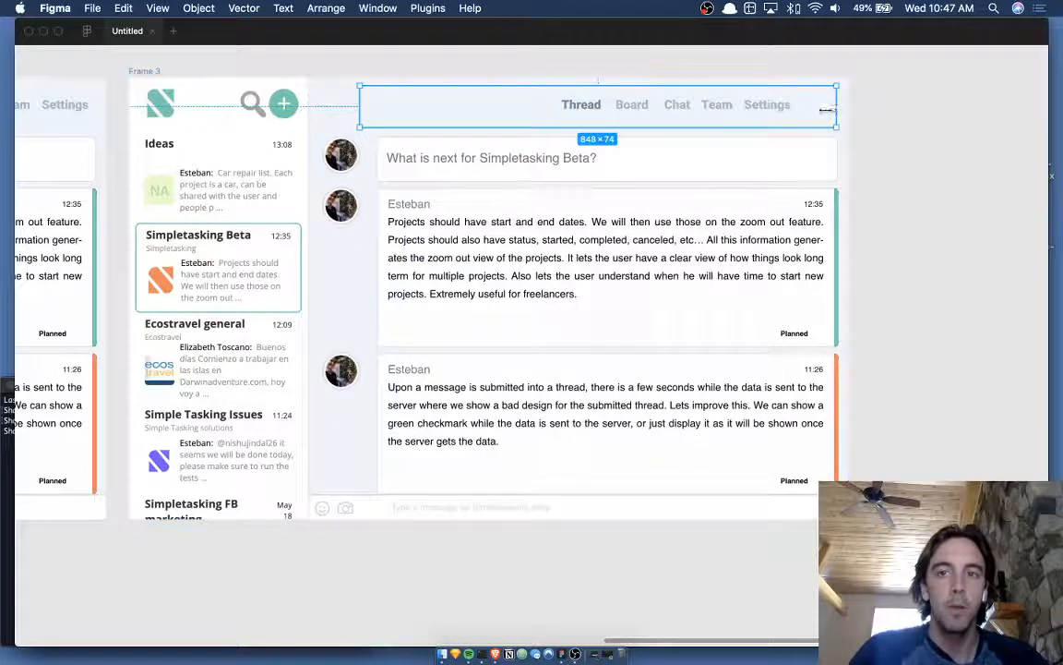
{"action": "left_click_drag", "start_coordinate": [836, 115], "coordinate": [801, 114]}
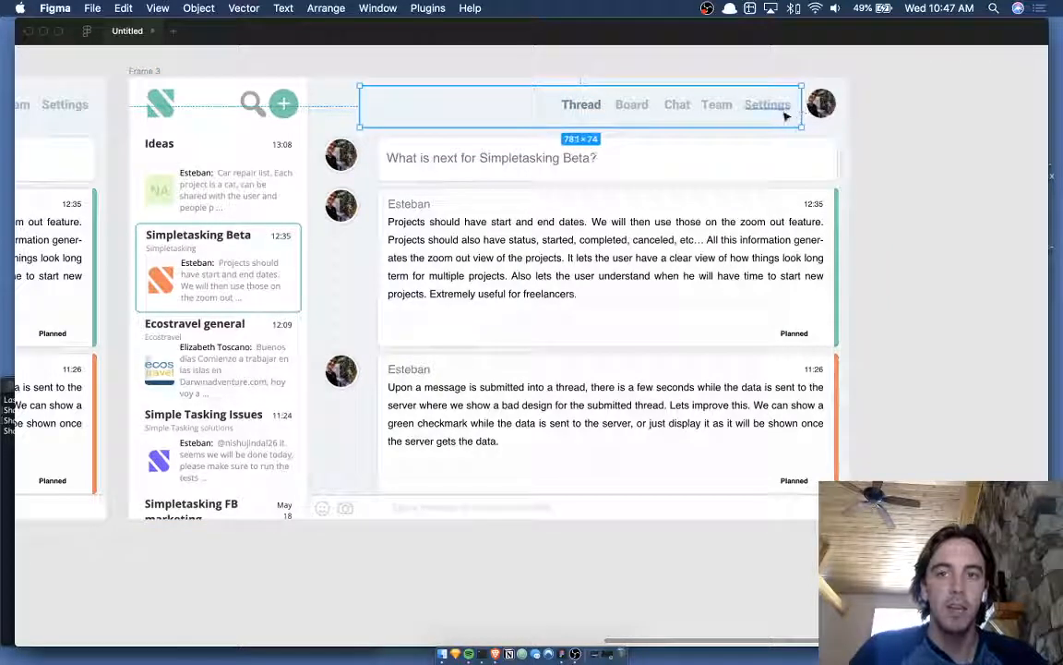
{"action": "left_click", "coordinate": [785, 115]}
{"action": "left_click", "coordinate": [720, 108]}
{"action": "left_click", "coordinate": [679, 109], "text": "shift"}
{"action": "left_click", "coordinate": [628, 109], "text": "shift"}
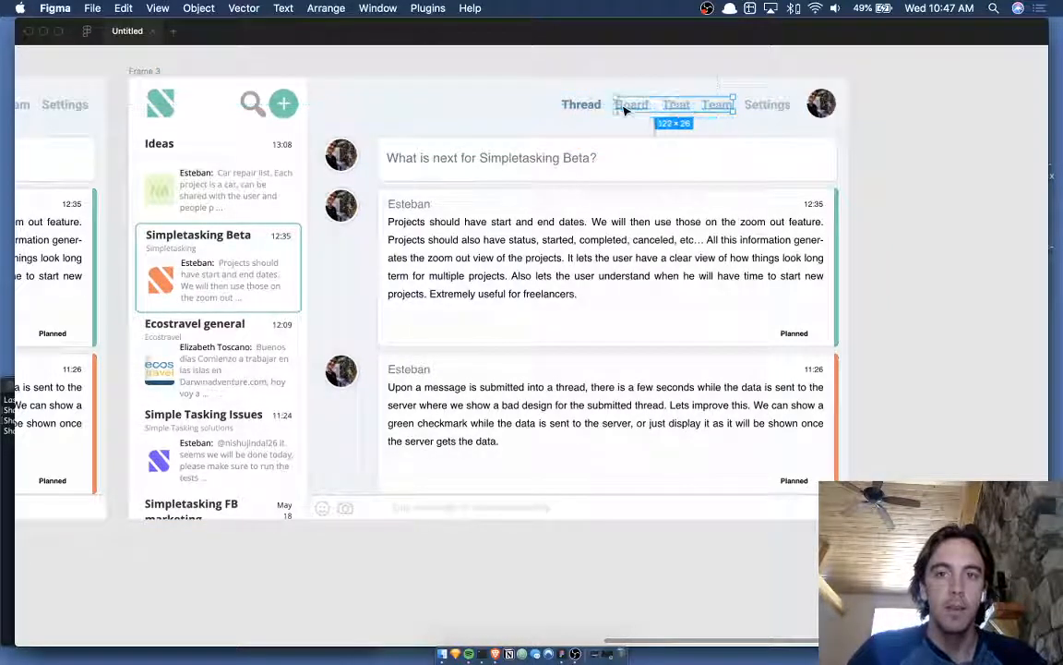
{"action": "left_click", "coordinate": [589, 107], "text": "shift"}
{"action": "key", "text": "shift+Right"}
{"action": "key", "text": "shift+Right"}
{"action": "key", "text": "shift+Right"}
{"action": "key", "text": "shift+Right"}
{"action": "key", "text": "shift+Right"}
{"action": "key", "text": "shift+Right"}
{"action": "key", "text": "shift+Right"}
{"action": "key", "text": "shift+Right"}
{"action": "key", "text": "shift+Right"}
{"action": "key", "text": "shift+Right"}
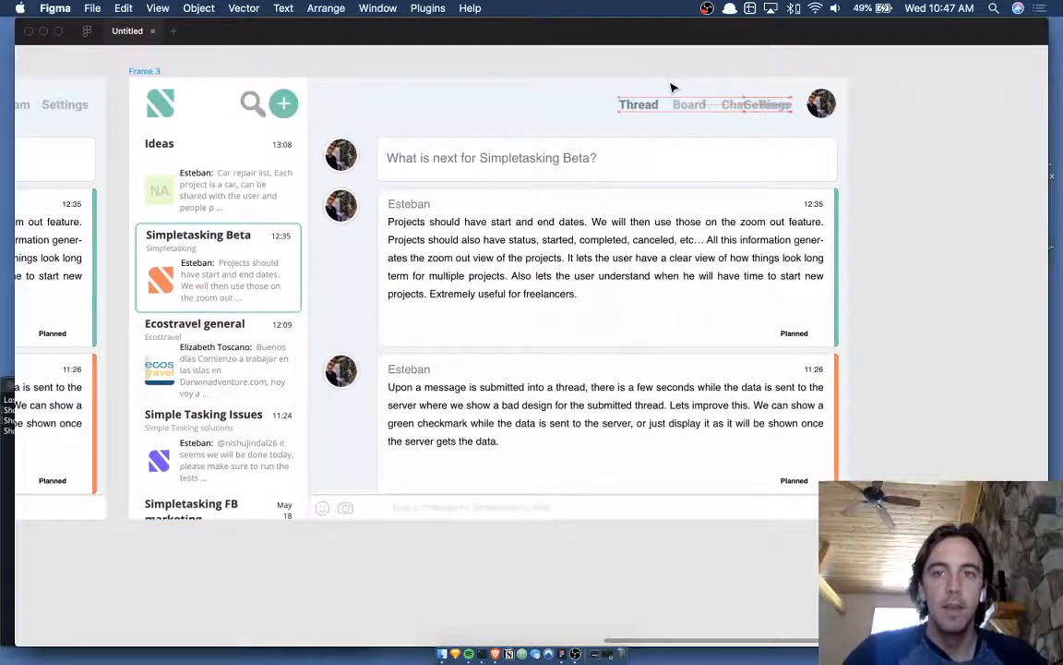
- Delete the Settings label overlapping Team in Frame 3
{"action": "scroll", "coordinate": [766, 110], "scroll_direction": "up", "scroll_amount": 3}
{"action": "scroll", "coordinate": [762, 109], "scroll_direction": "up", "scroll_amount": 1}
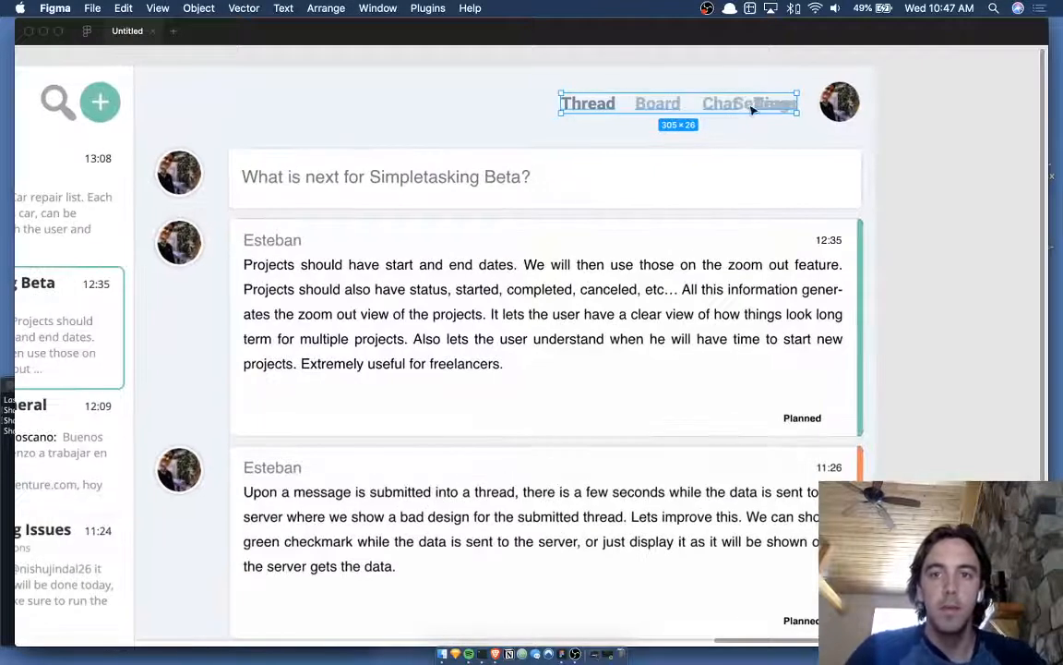
{"action": "left_click", "coordinate": [752, 110]}
{"action": "key", "text": "Delete"}
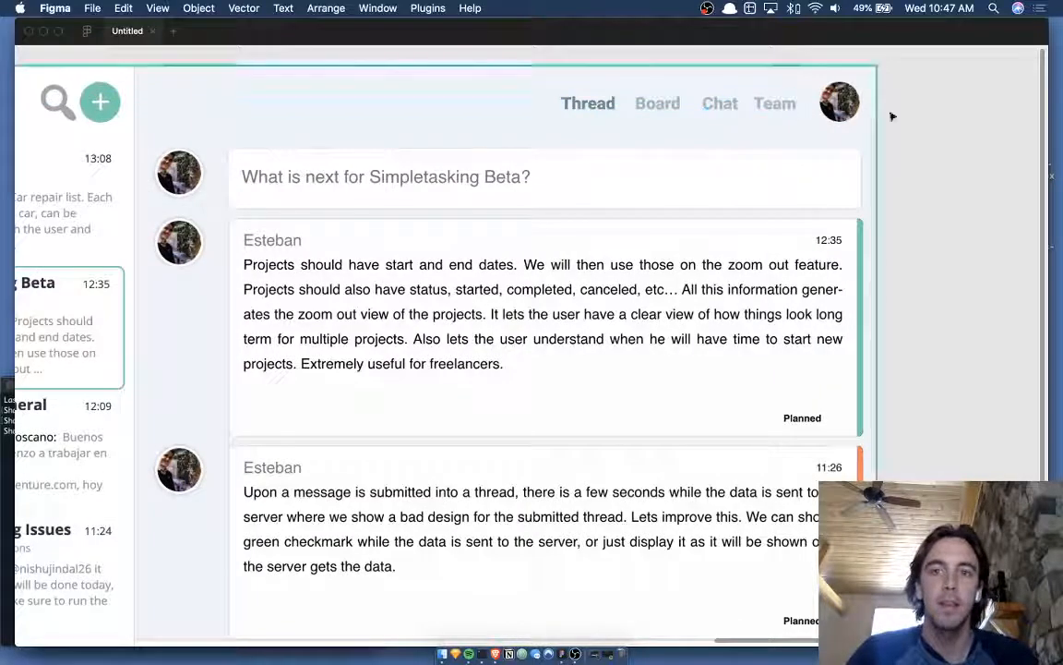
{"action": "scroll", "coordinate": [940, 126], "scroll_direction": "down", "scroll_amount": 5}
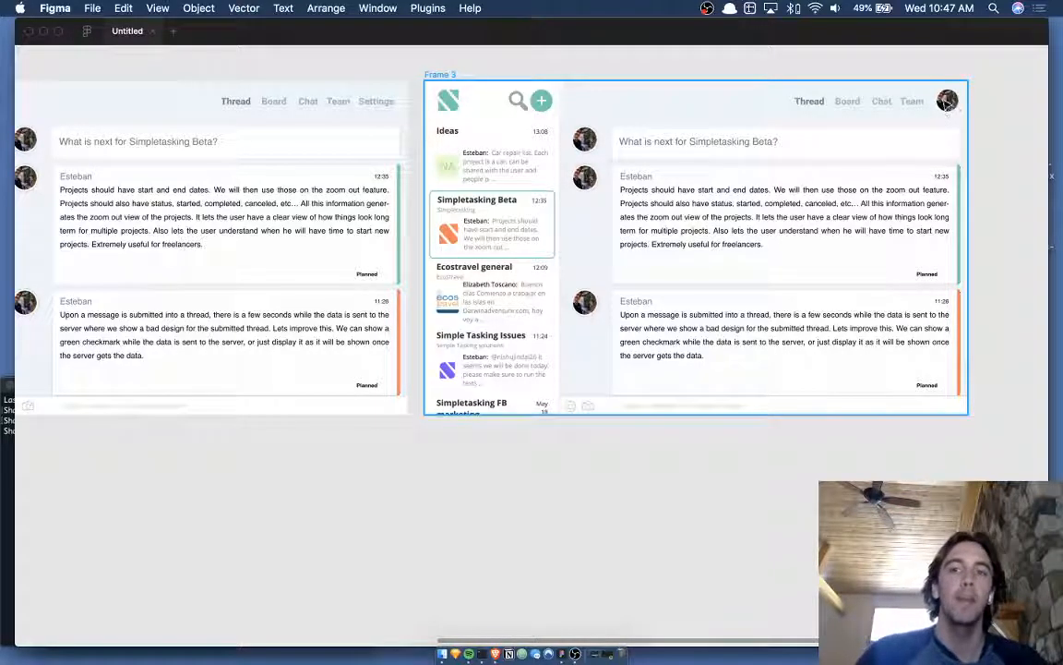
{"action": "scroll", "coordinate": [984, 126], "scroll_direction": "up", "scroll_amount": 3}
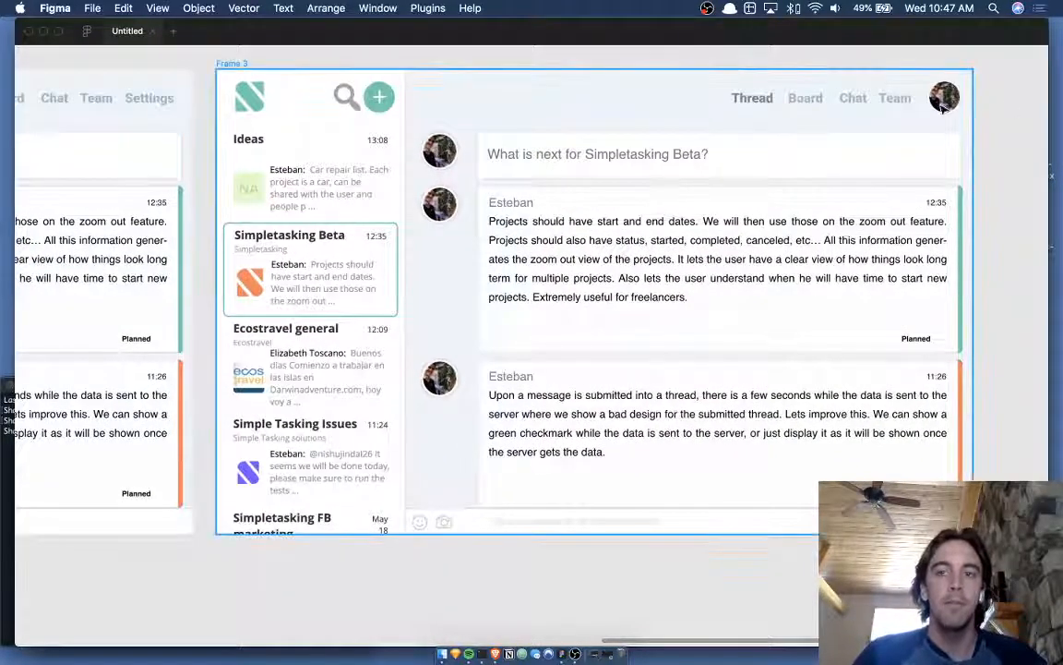
{"action": "scroll", "coordinate": [1002, 124], "scroll_direction": "down", "scroll_amount": 3}
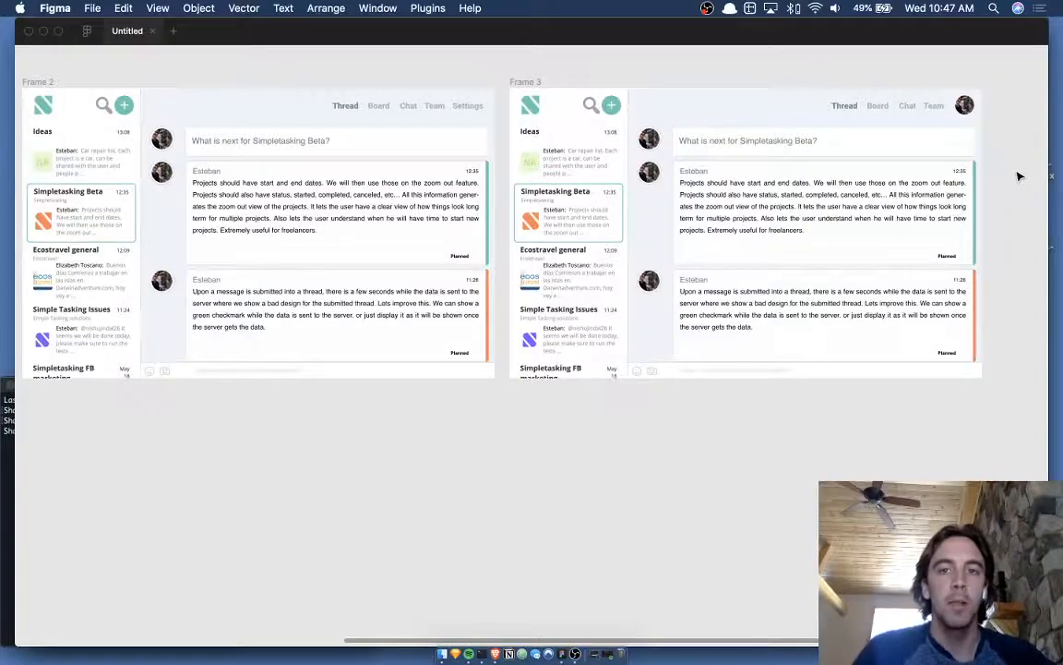
{"action": "scroll", "coordinate": [1016, 175], "scroll_direction": "right", "scroll_amount": 3}
{"action": "scroll", "coordinate": [1015, 176], "scroll_direction": "up", "scroll_amount": 3}
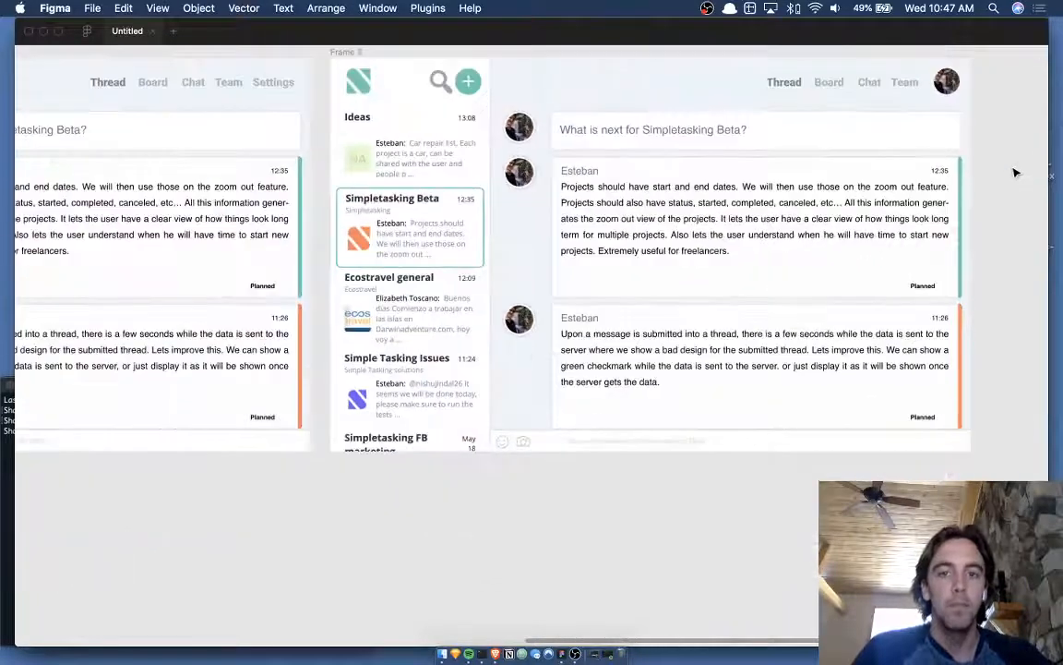
{"action": "scroll", "coordinate": [1016, 173], "scroll_direction": "up", "scroll_amount": 3}
{"action": "scroll", "coordinate": [436, 153], "scroll_direction": "up", "scroll_amount": 1}
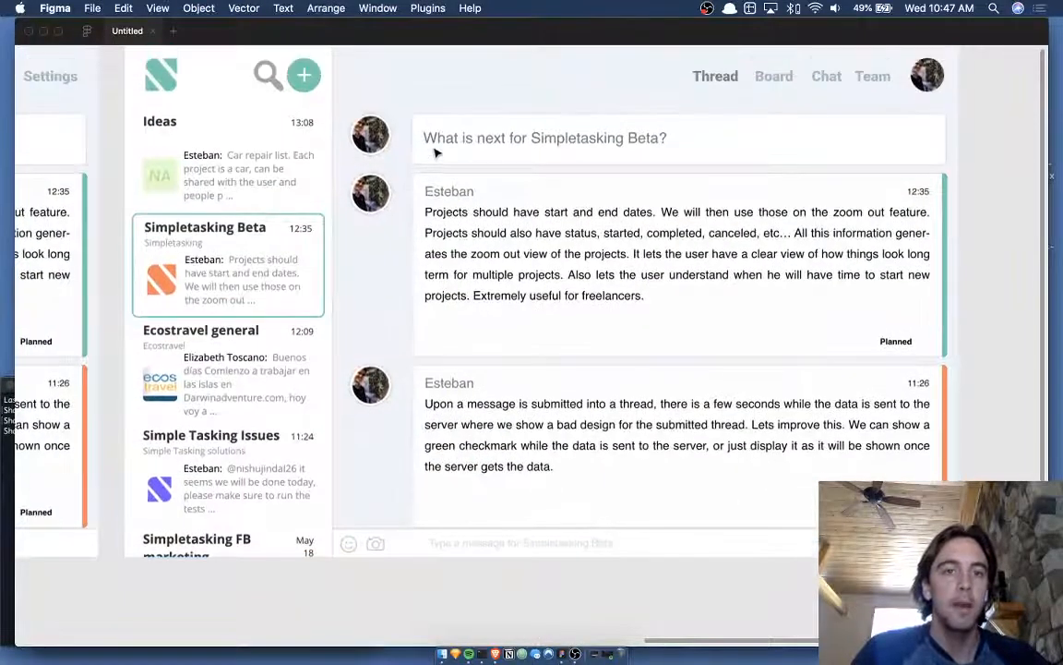
{"action": "scroll", "coordinate": [416, 138], "scroll_direction": "up", "scroll_amount": 1}
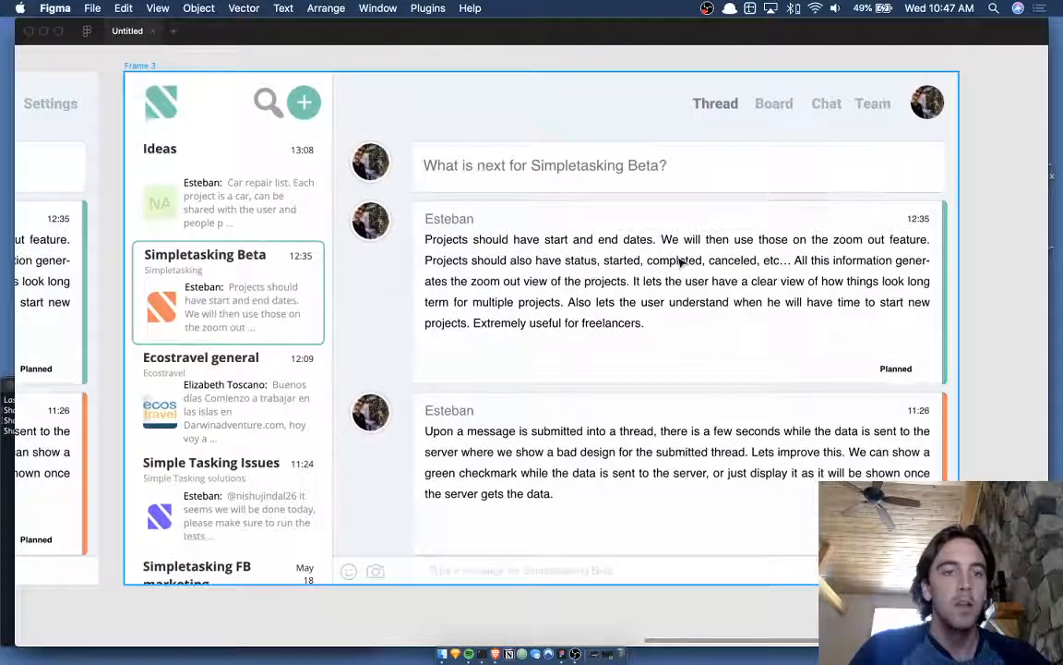
{"action": "scroll", "coordinate": [692, 202], "scroll_direction": "down", "scroll_amount": 1}
{"action": "scroll", "coordinate": [692, 202], "scroll_direction": "left", "scroll_amount": 1}
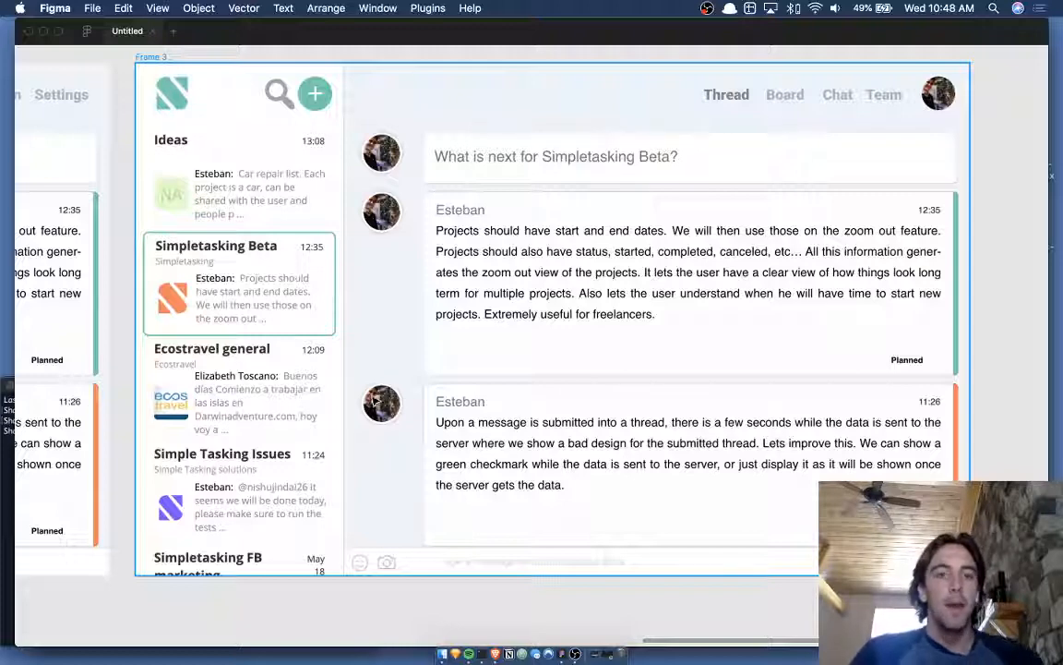
{"action": "scroll", "coordinate": [413, 316], "scroll_direction": "down", "scroll_amount": 3}
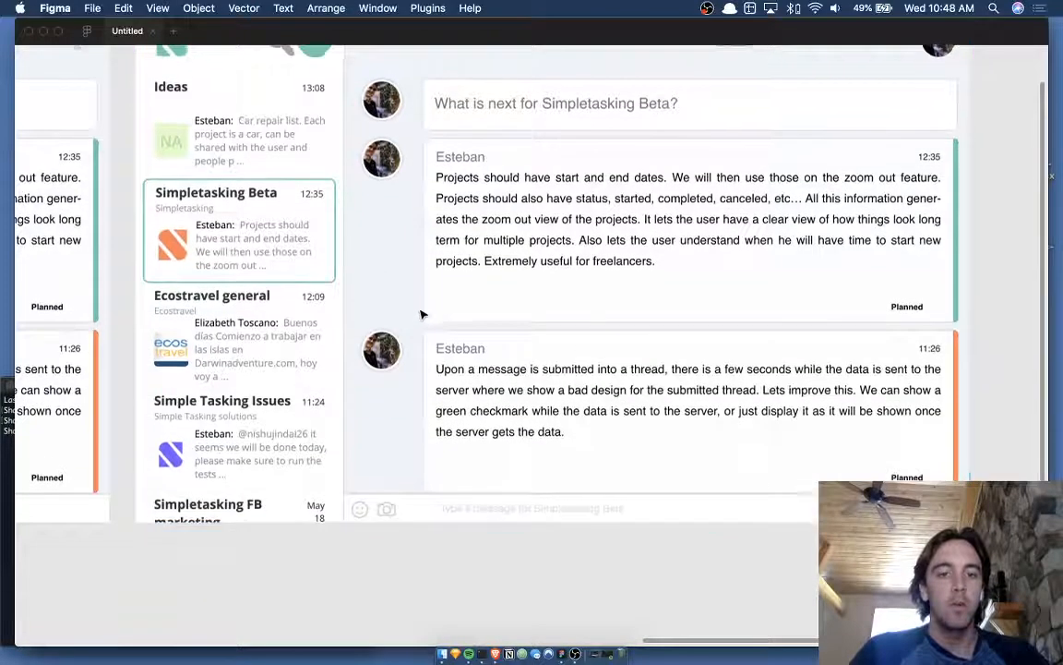
{"action": "scroll", "coordinate": [421, 314], "scroll_direction": "up", "scroll_amount": 3}
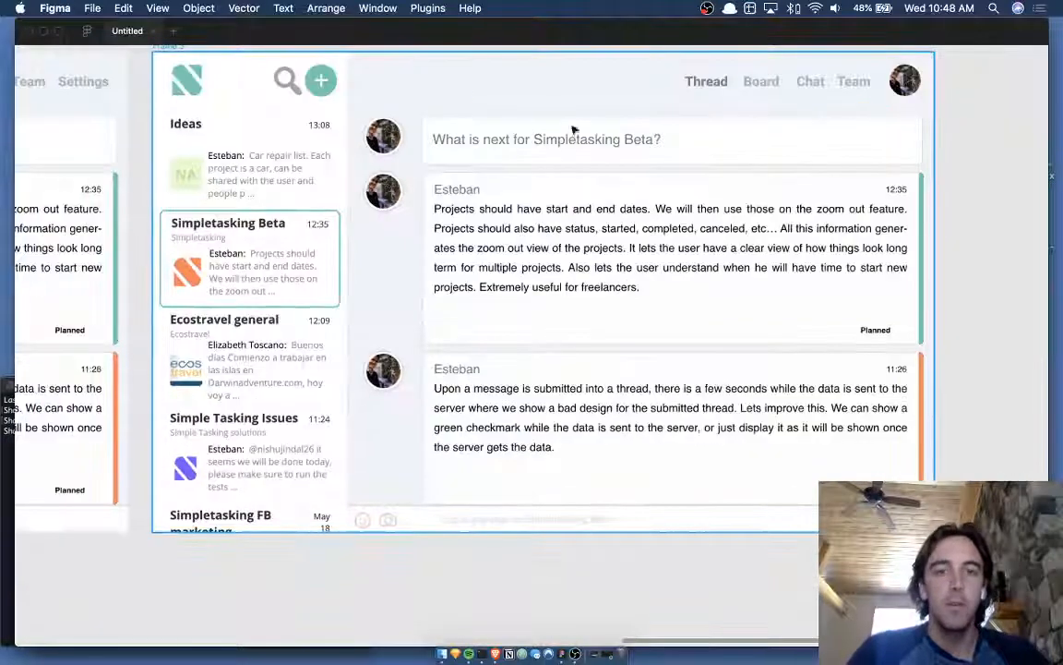
{"action": "scroll", "coordinate": [410, 129], "scroll_direction": "up", "scroll_amount": 5}
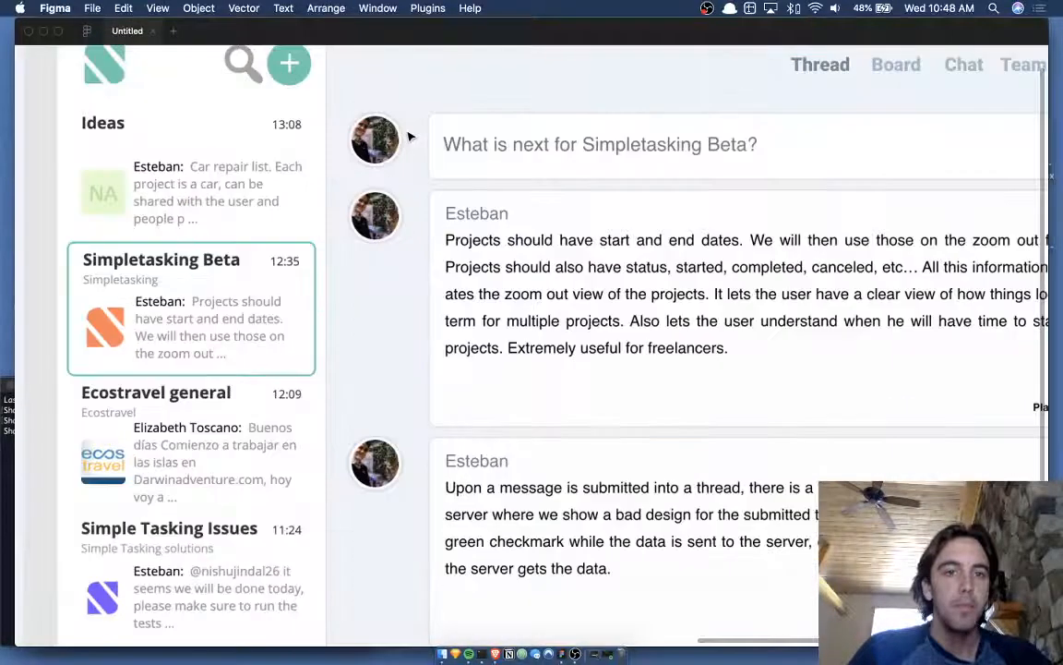
{"action": "scroll", "coordinate": [389, 129], "scroll_direction": "down", "scroll_amount": 5}
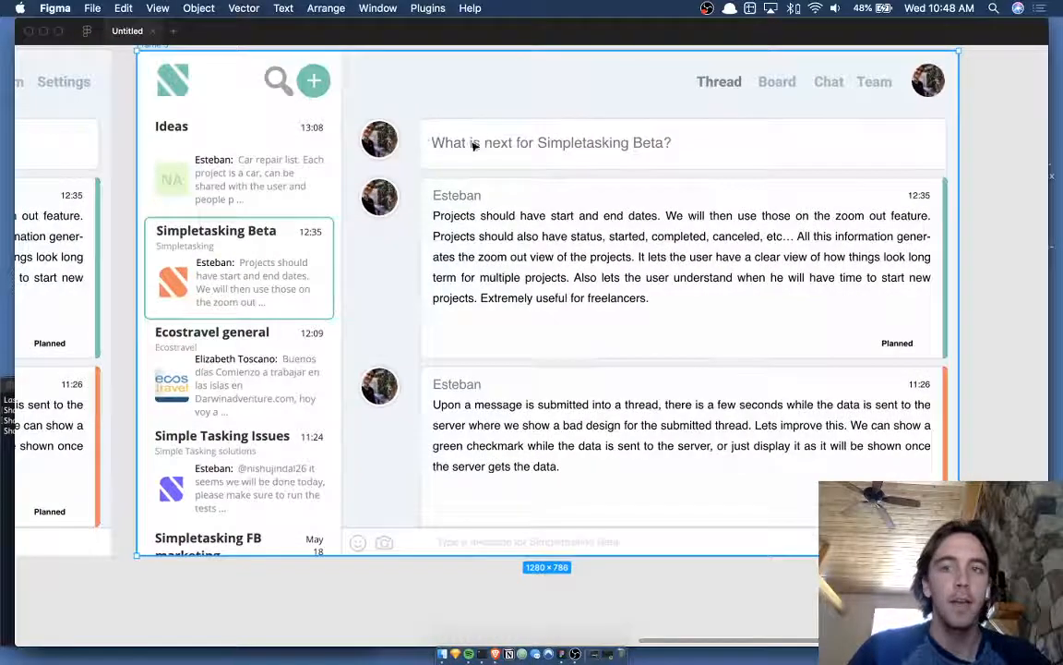
{"action": "scroll", "coordinate": [480, 162], "scroll_direction": "down", "scroll_amount": 3}
{"action": "scroll", "coordinate": [597, 258], "scroll_direction": "down", "scroll_amount": 3}
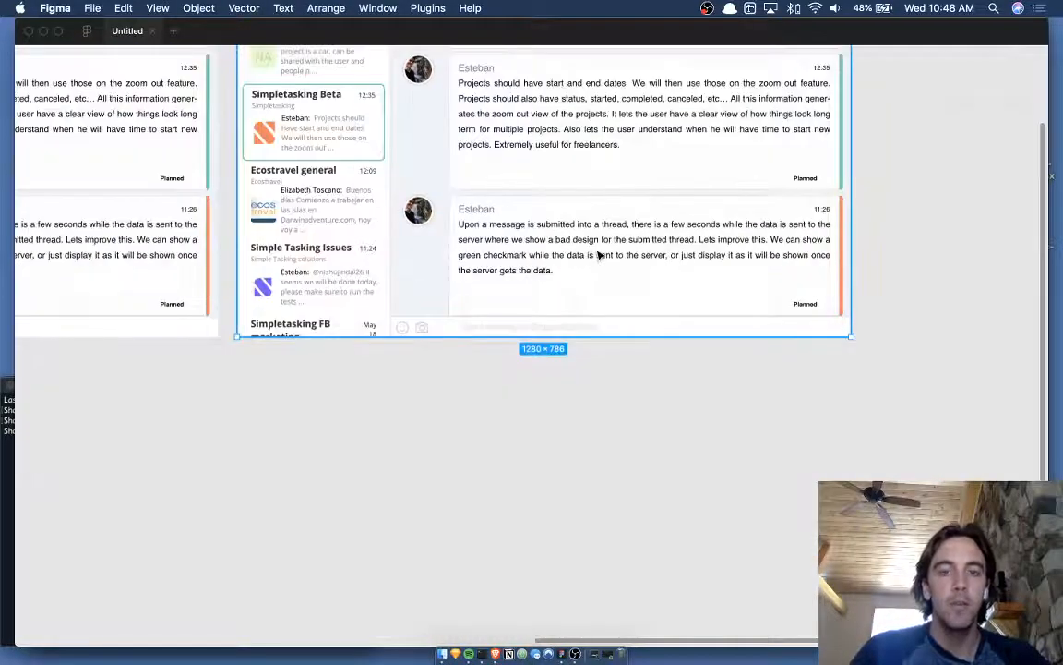
{"action": "scroll", "coordinate": [596, 254], "scroll_direction": "down", "scroll_amount": 2}
- Alt-drag Frame 3 below to create a Frame 4 copy and restore the panels
{"action": "left_click_drag", "start_coordinate": [553, 282], "coordinate": [605, 571]}
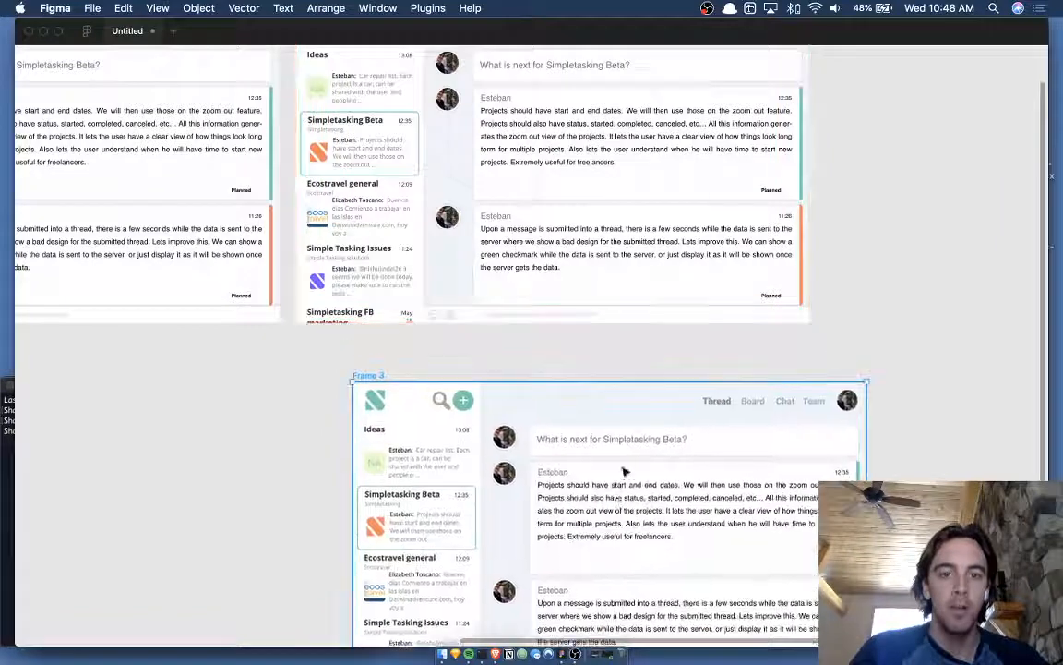
{"action": "scroll", "coordinate": [680, 354], "scroll_direction": "down", "scroll_amount": 3}
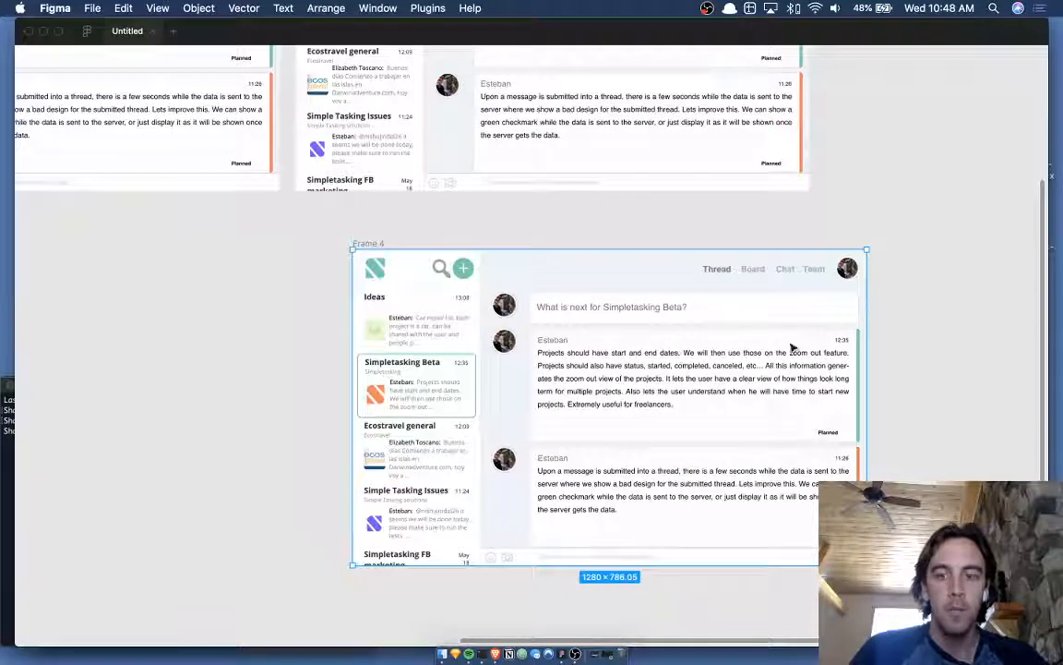
{"action": "key", "text": "super+backslash"}
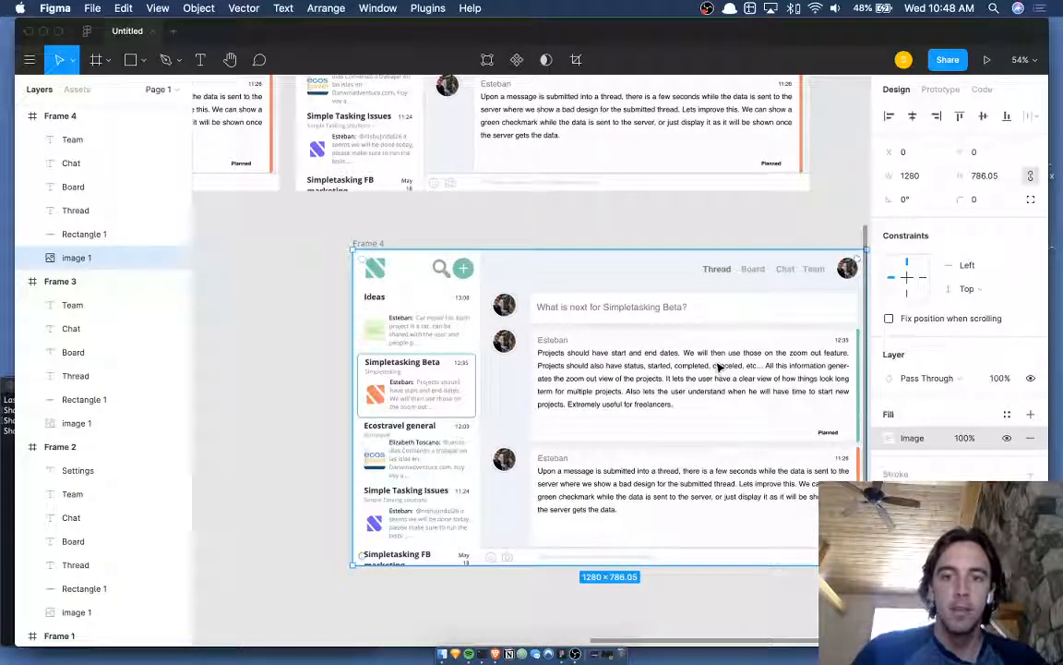
- Switch the copy's screenshot fill to Crop and crop it down to the top row
{"action": "double_click", "coordinate": [719, 367]}
{"action": "left_click", "coordinate": [725, 325]}
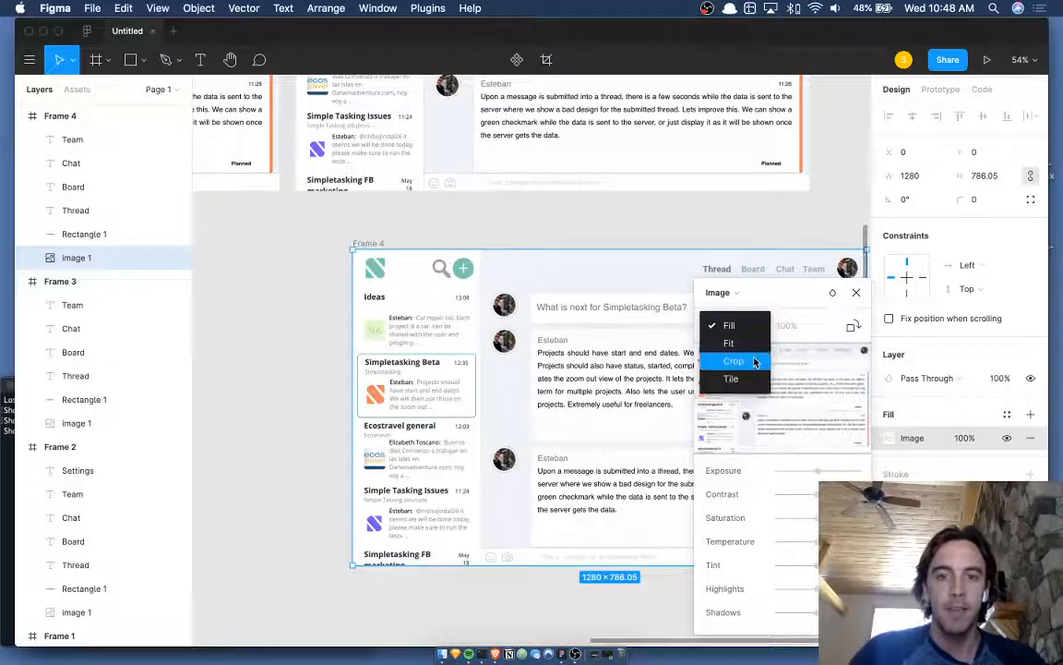
{"action": "left_click", "coordinate": [754, 362]}
{"action": "left_click_drag", "start_coordinate": [352, 249], "coordinate": [487, 290]}
{"action": "scroll", "coordinate": [498, 307], "scroll_direction": "right", "scroll_amount": 5}
{"action": "scroll", "coordinate": [499, 307], "scroll_direction": "down", "scroll_amount": 4}
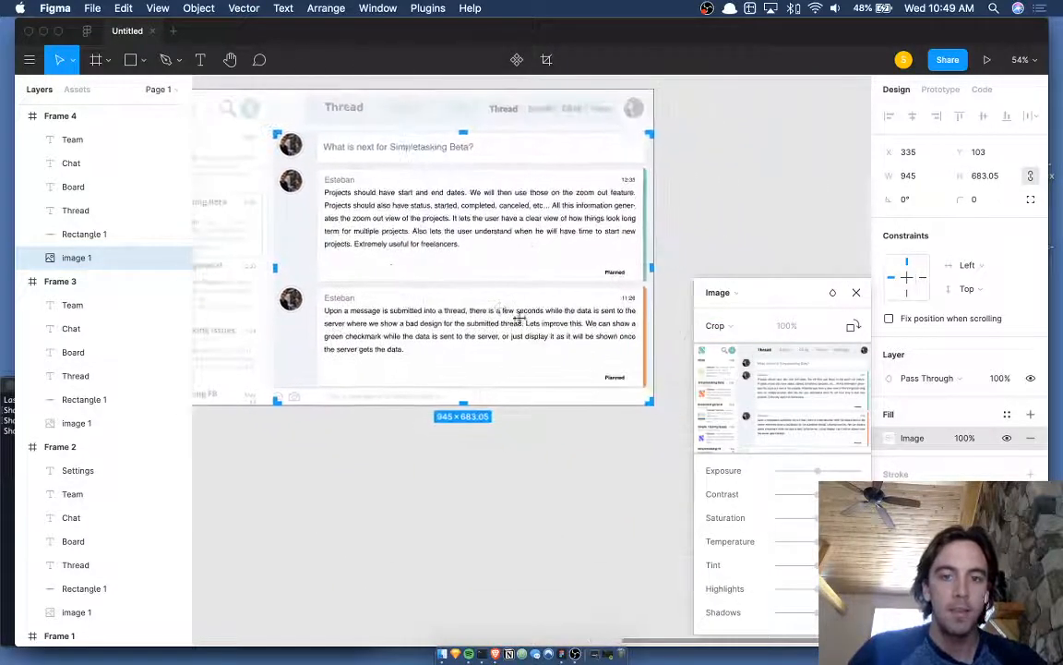
{"action": "left_click_drag", "start_coordinate": [463, 404], "coordinate": [494, 156]}
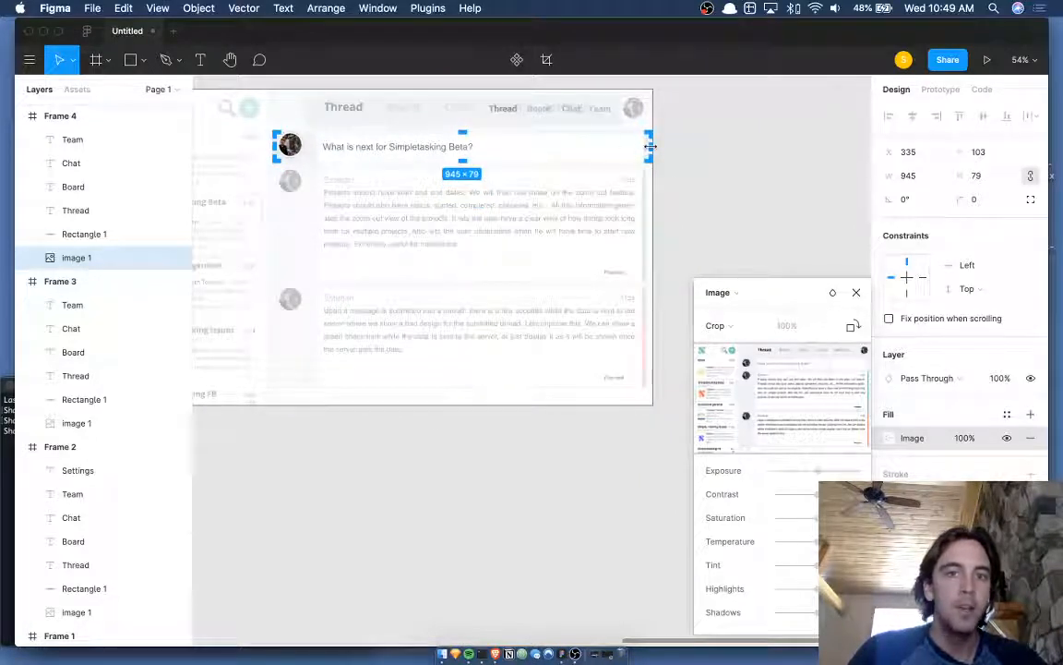
- Narrow the crop to just the top avatar, 81×77 at x 338, y 104
{"action": "left_click_drag", "start_coordinate": [650, 147], "coordinate": [303, 148]}
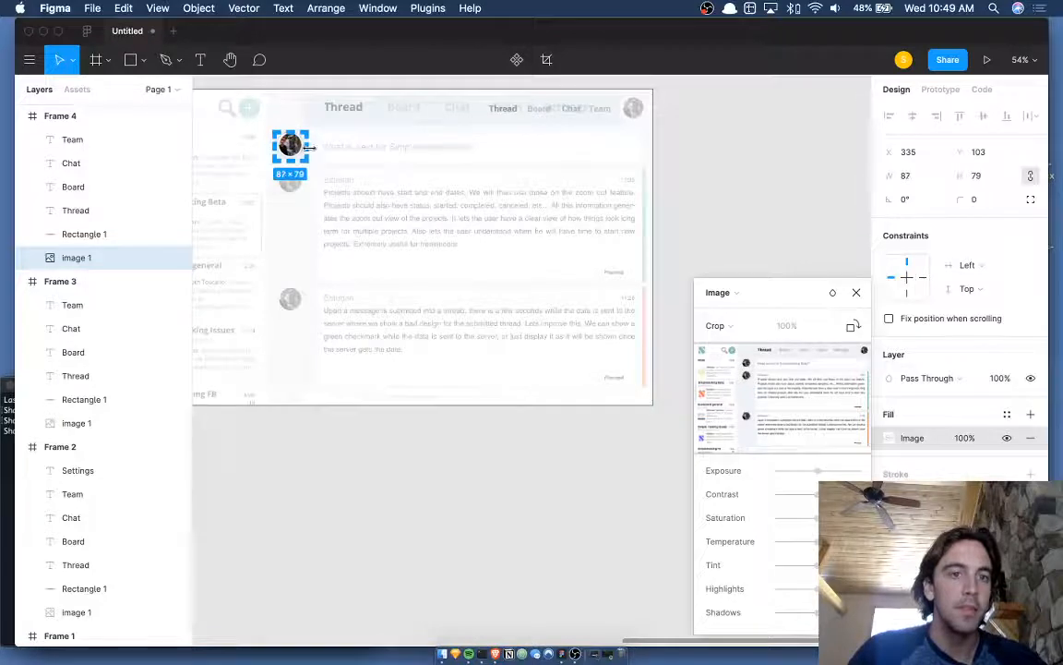
{"action": "scroll", "coordinate": [309, 148], "scroll_direction": "up", "scroll_amount": 5}
{"action": "left_click_drag", "start_coordinate": [376, 282], "coordinate": [378, 287]}
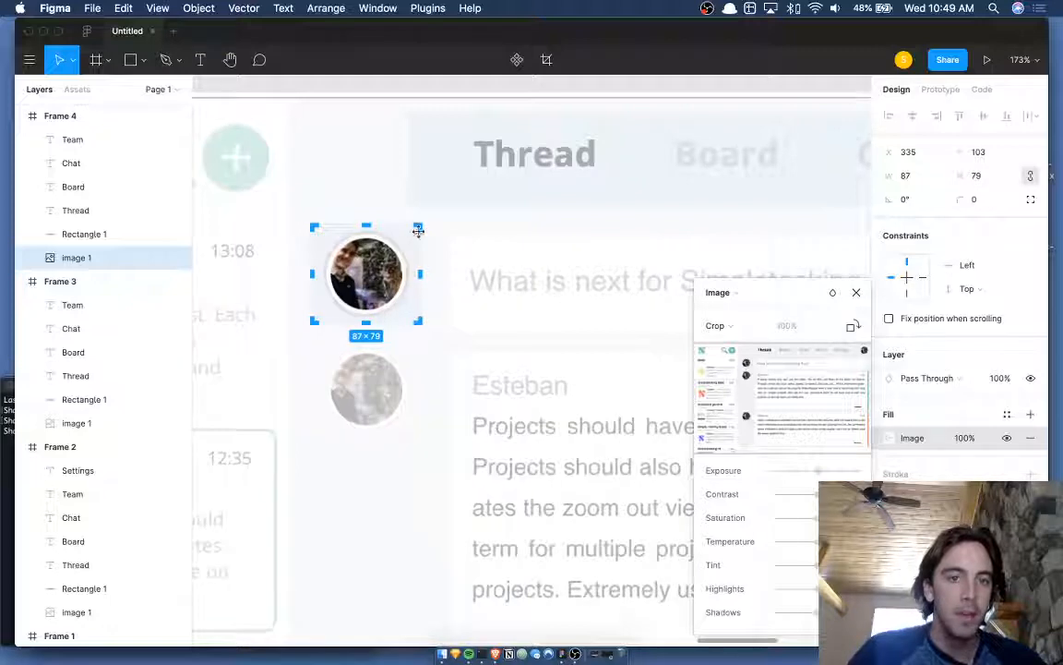
{"action": "right_click", "coordinate": [425, 229]}
{"action": "left_click", "coordinate": [388, 205]}
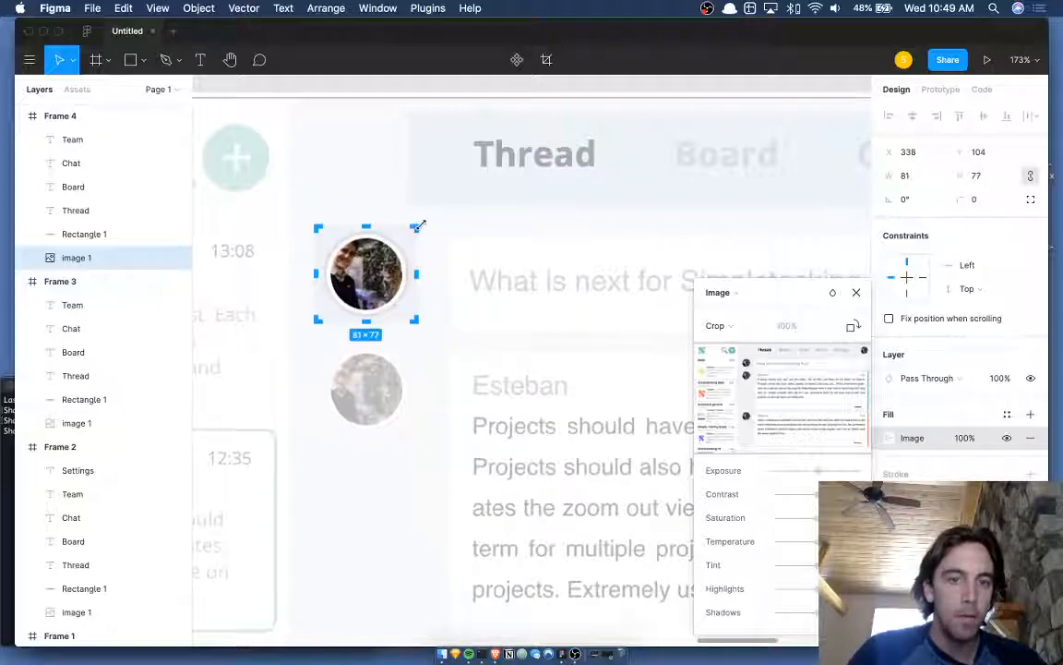
{"action": "key", "text": "Escape"}
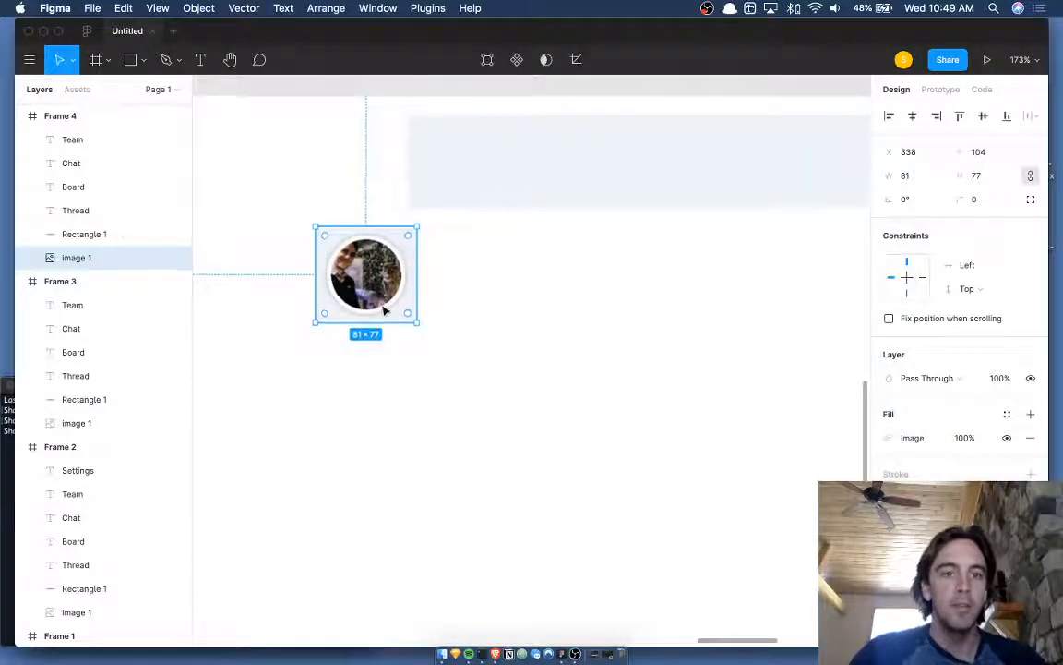
{"action": "scroll", "coordinate": [386, 308], "scroll_direction": "down", "scroll_amount": 10}
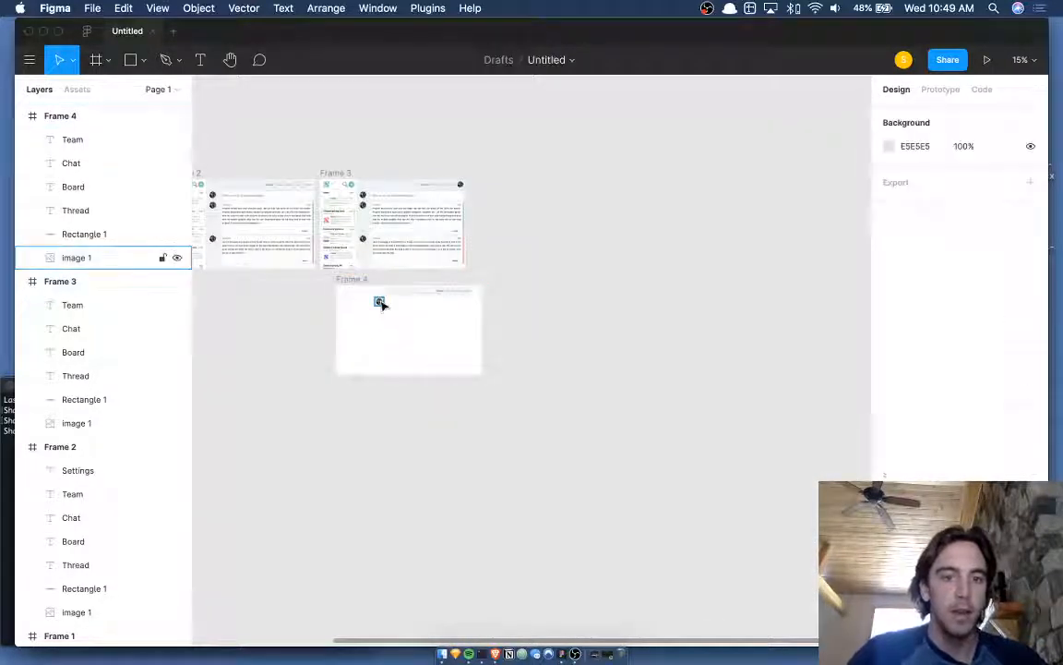
- Pull the cropped avatar out of Frame 4 and delete Frame 4
{"action": "left_click_drag", "start_coordinate": [380, 303], "coordinate": [517, 208]}
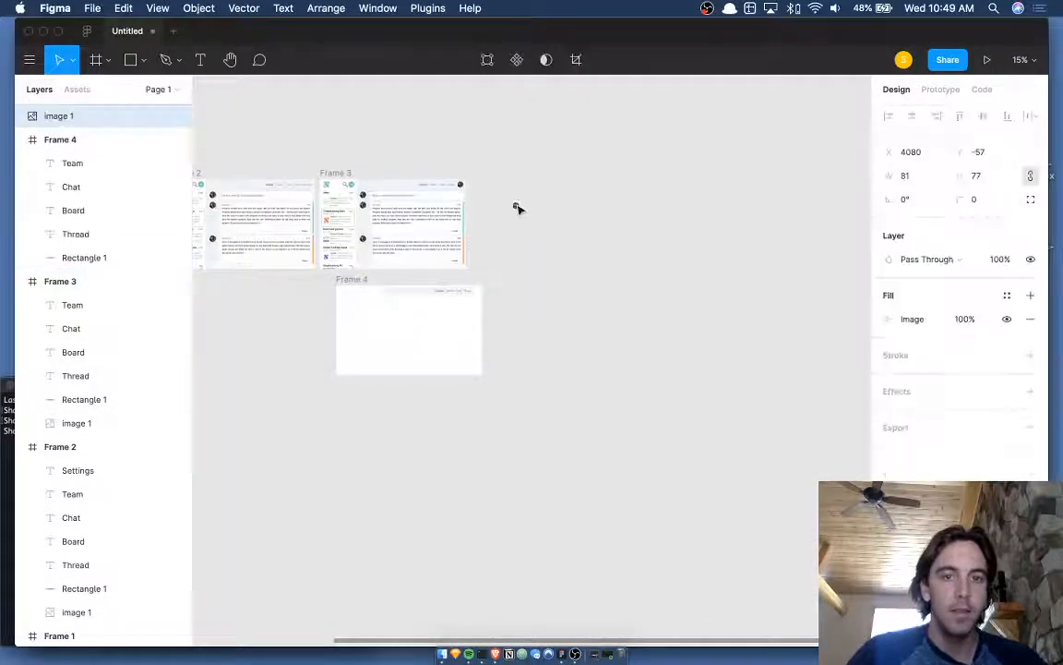
{"action": "left_click", "coordinate": [351, 280]}
{"action": "key", "text": "Delete"}
- Move the avatar onto Frame 3's top avatar at x 338, y 99
{"action": "left_click", "coordinate": [368, 249]}
{"action": "scroll", "coordinate": [368, 250], "scroll_direction": "up", "scroll_amount": 8}
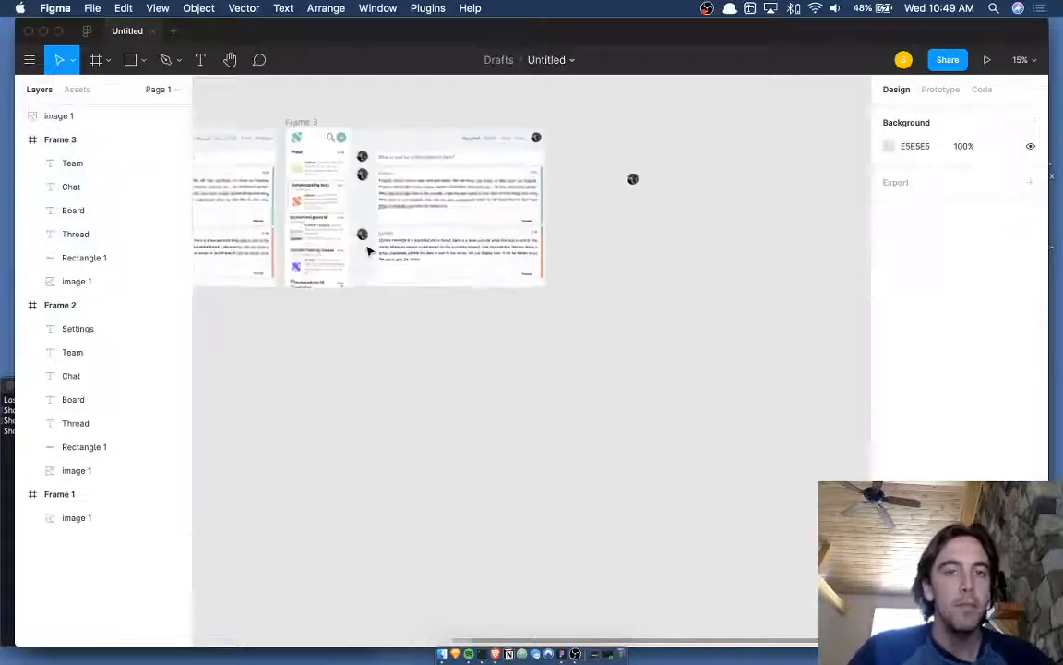
{"action": "scroll", "coordinate": [367, 211], "scroll_direction": "right", "scroll_amount": 2}
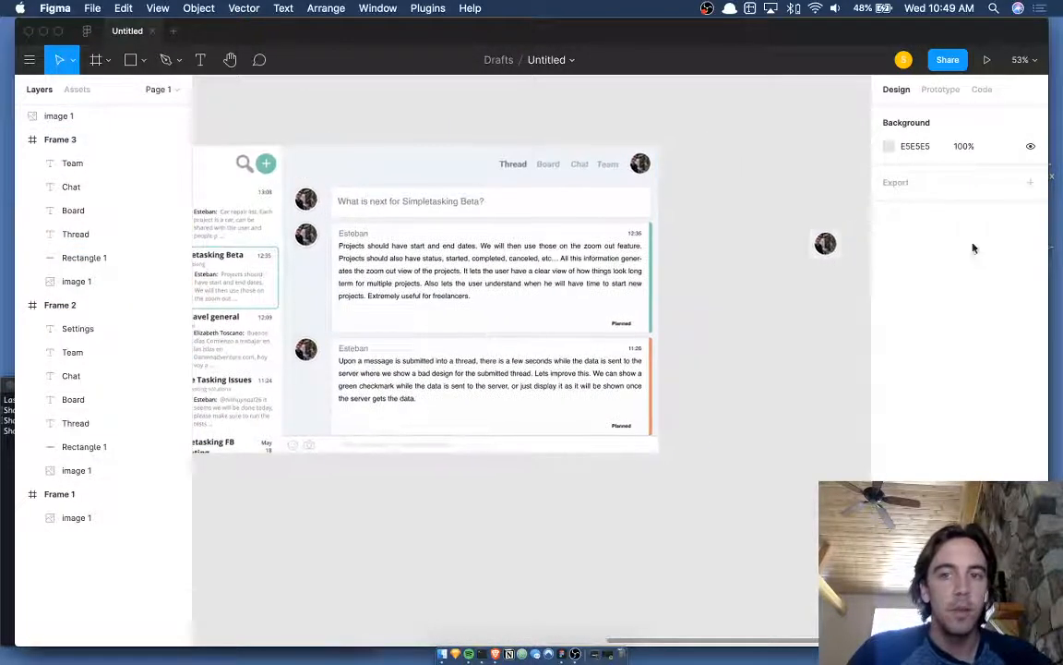
{"action": "left_click_drag", "start_coordinate": [823, 242], "coordinate": [297, 225]}
{"action": "scroll", "coordinate": [324, 189], "scroll_direction": "up", "scroll_amount": 5}
{"action": "scroll", "coordinate": [303, 228], "scroll_direction": "left", "scroll_amount": 2}
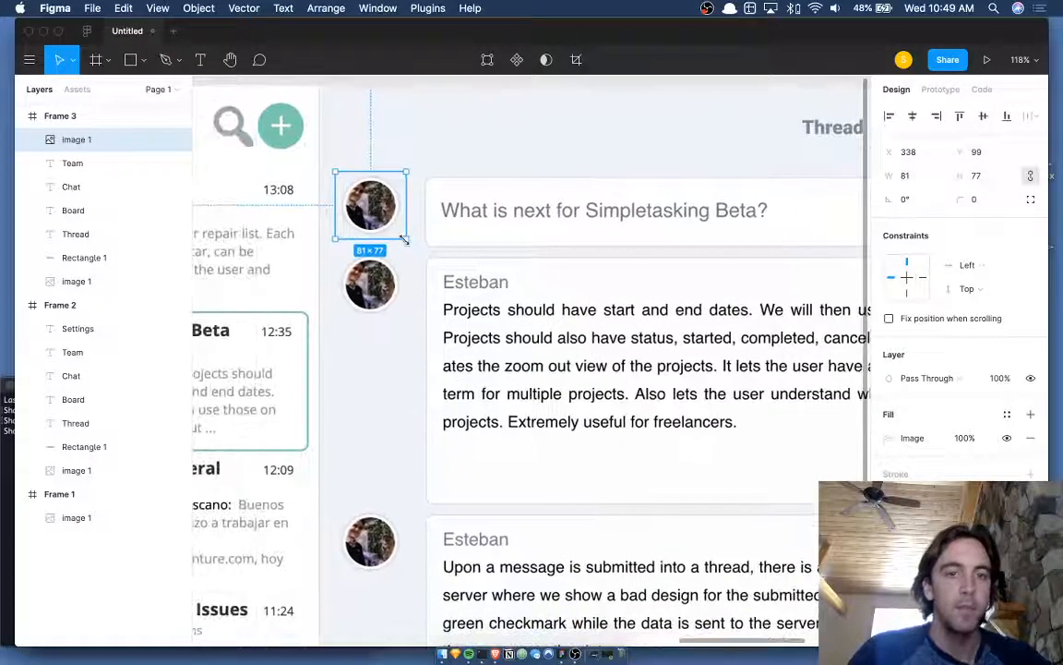
- Shrink the avatar to 53×50, nudge it right, and draw an 88×319 rectangle down its column
{"action": "left_click", "coordinate": [391, 264]}
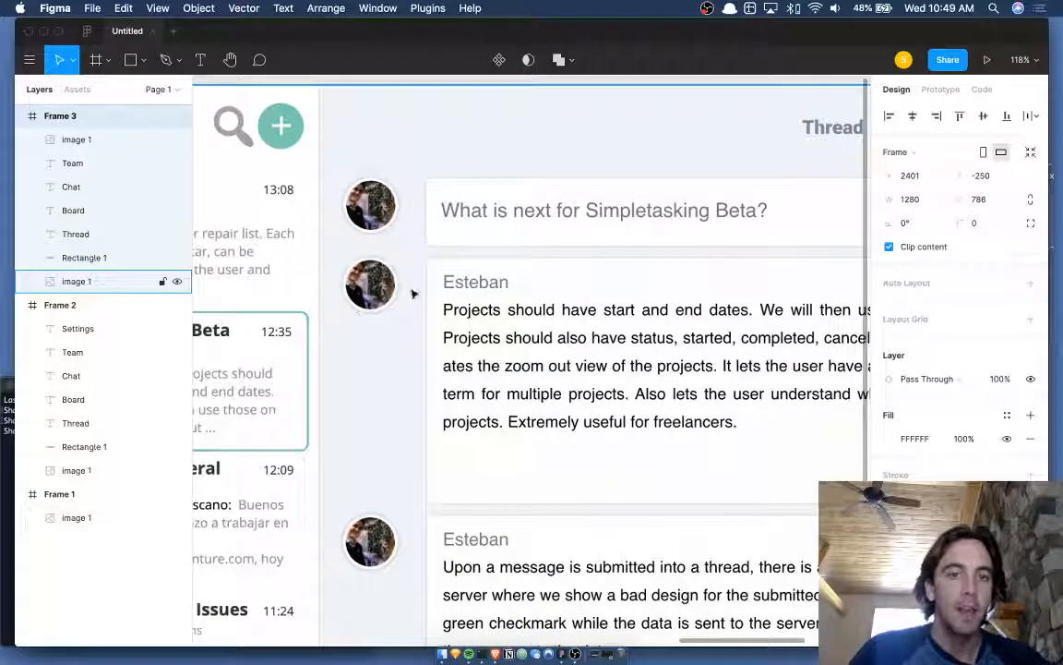
{"action": "left_click", "coordinate": [369, 210]}
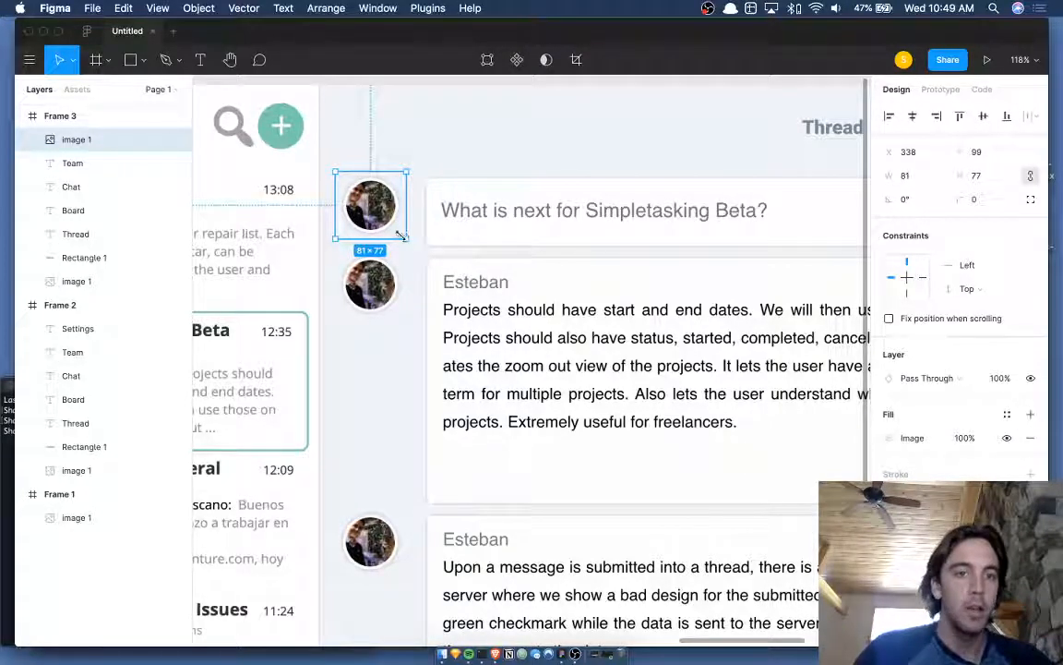
{"action": "left_click_drag", "start_coordinate": [401, 235], "coordinate": [379, 215]}
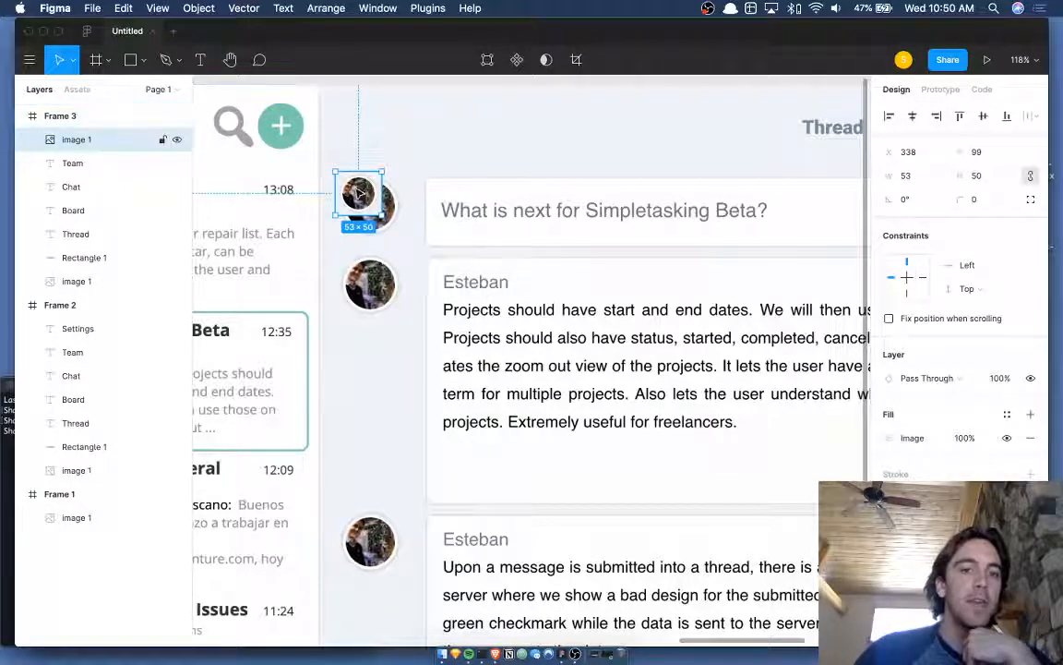
{"action": "left_click_drag", "start_coordinate": [358, 196], "coordinate": [376, 201]}
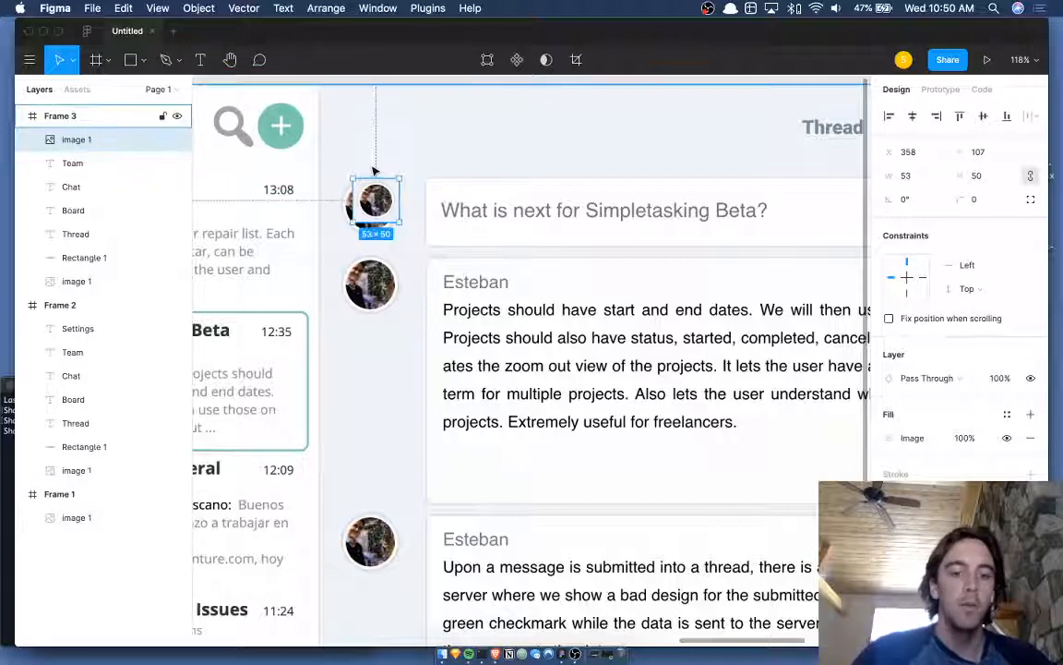
{"action": "key", "text": "r"}
{"action": "mouse_move", "coordinate": [337, 161]}
{"action": "left_mouse_down"}
{"action": "mouse_move", "coordinate": [399, 307]}
{"action": "mouse_move", "coordinate": [412, 440]}
{"action": "left_mouse_up"}
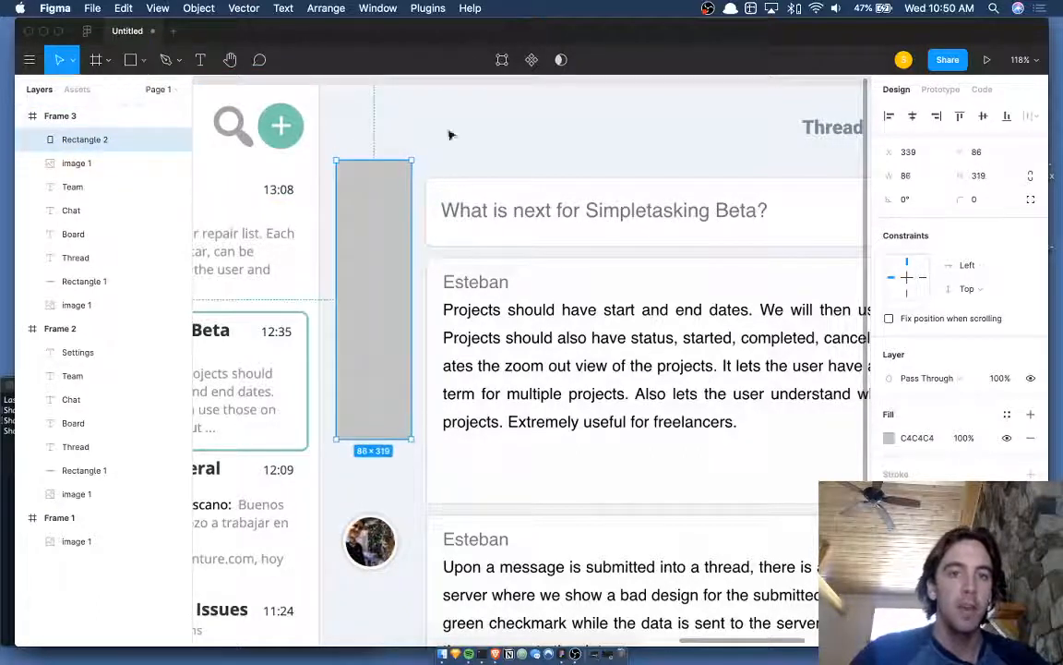
- Fill Rectangle 2 with the sampled light background and bring the avatar in front of it
{"action": "key", "text": "i"}
{"action": "left_click", "coordinate": [470, 138]}
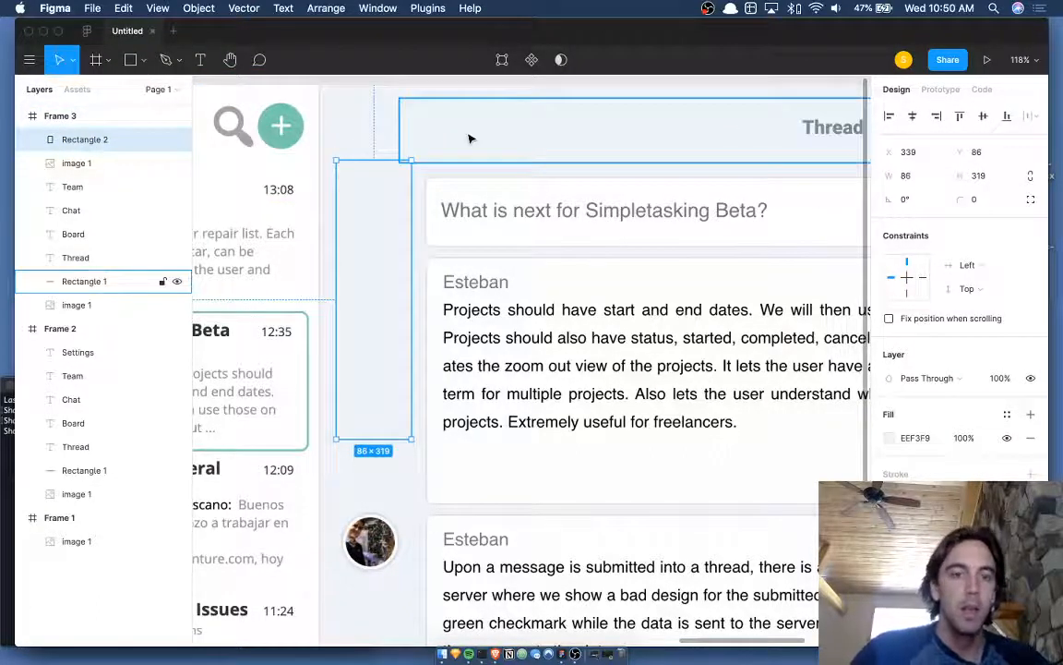
{"action": "key", "text": "super+bracketleft"}
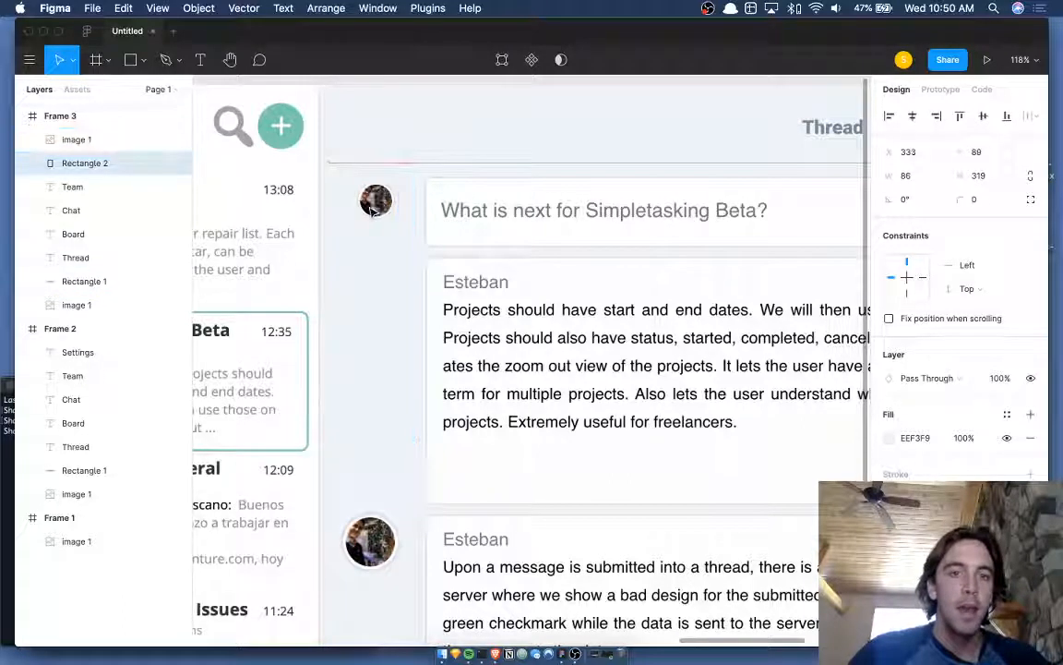
{"action": "left_click_drag", "start_coordinate": [375, 210], "coordinate": [374, 215]}
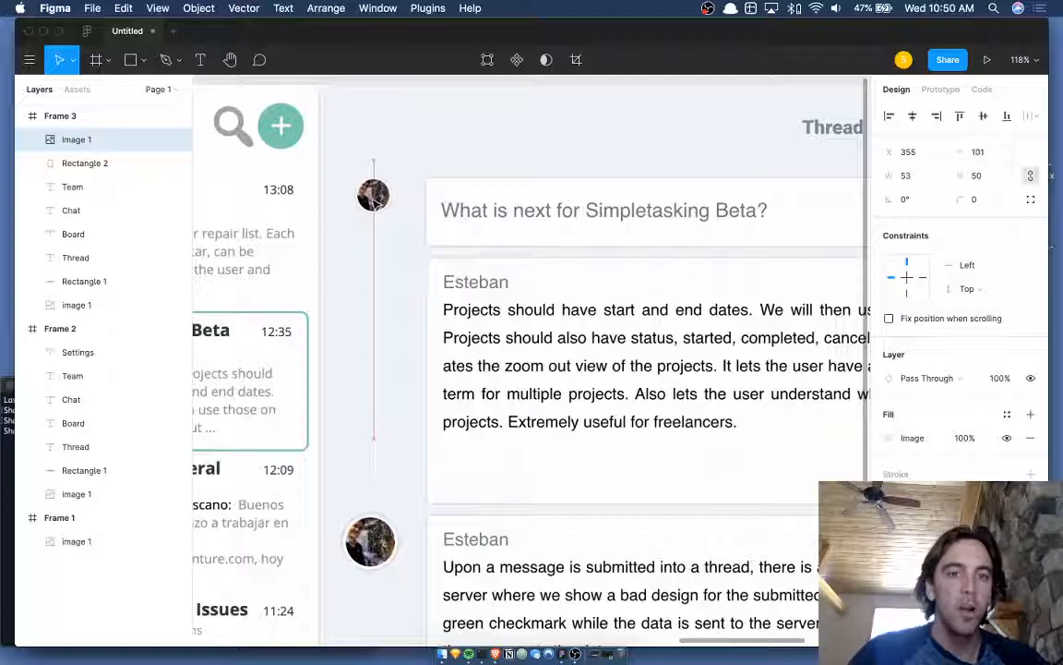
- Move the avatar down to x 339, y 118, level with the Simpletasking Beta question
{"action": "left_click", "coordinate": [399, 256]}
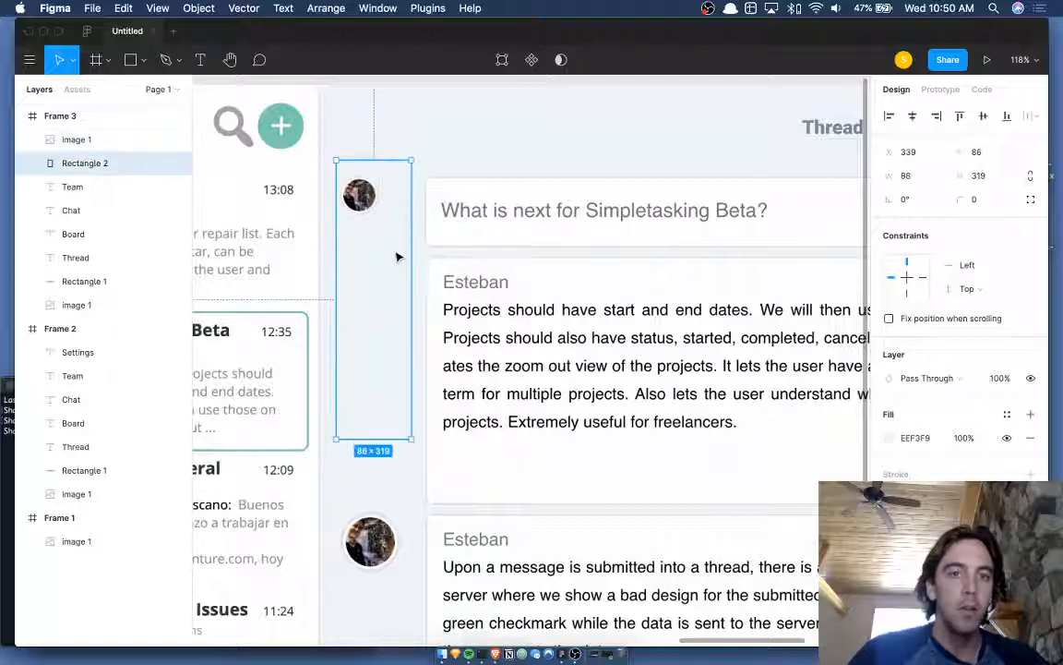
{"action": "scroll", "coordinate": [399, 256], "scroll_direction": "down", "scroll_amount": 6}
{"action": "scroll", "coordinate": [399, 256], "scroll_direction": "up", "scroll_amount": 2}
{"action": "left_click", "coordinate": [506, 121]}
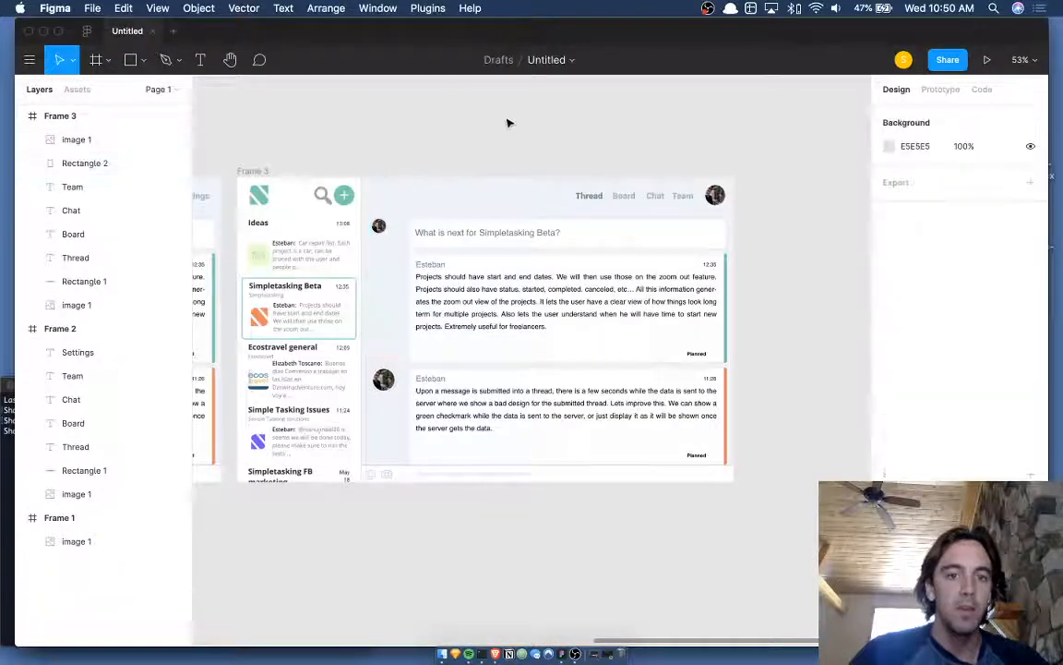
{"action": "scroll", "coordinate": [484, 194], "scroll_direction": "down", "scroll_amount": 2}
{"action": "scroll", "coordinate": [467, 261], "scroll_direction": "up", "scroll_amount": 6}
{"action": "scroll", "coordinate": [470, 263], "scroll_direction": "down", "scroll_amount": 4}
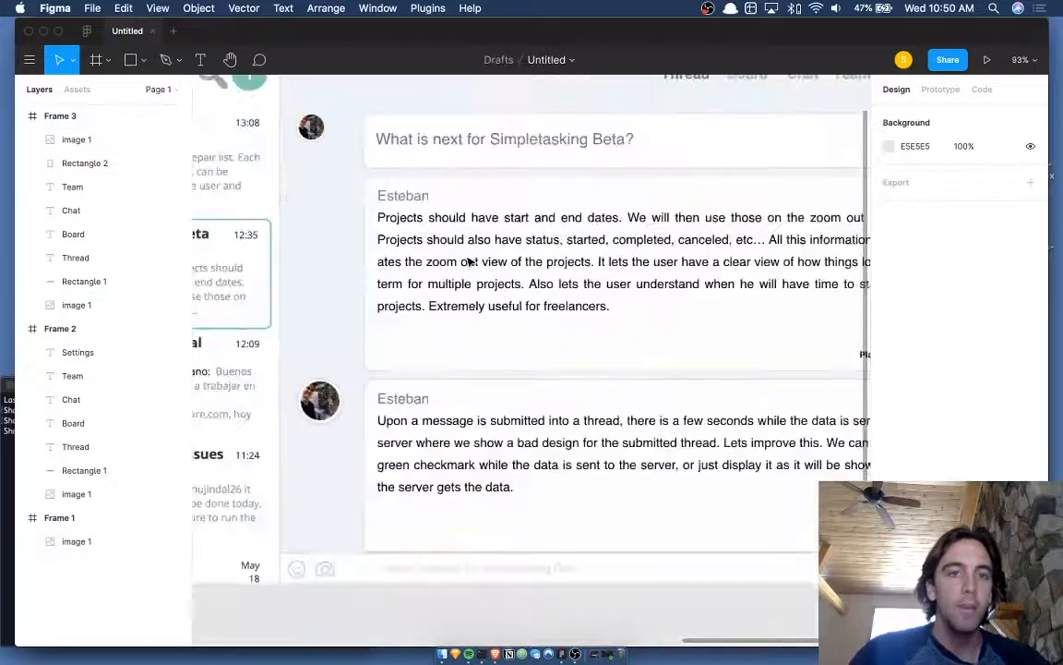
{"action": "scroll", "coordinate": [480, 260], "scroll_direction": "up", "scroll_amount": 1}
{"action": "scroll", "coordinate": [485, 259], "scroll_direction": "down", "scroll_amount": 3}
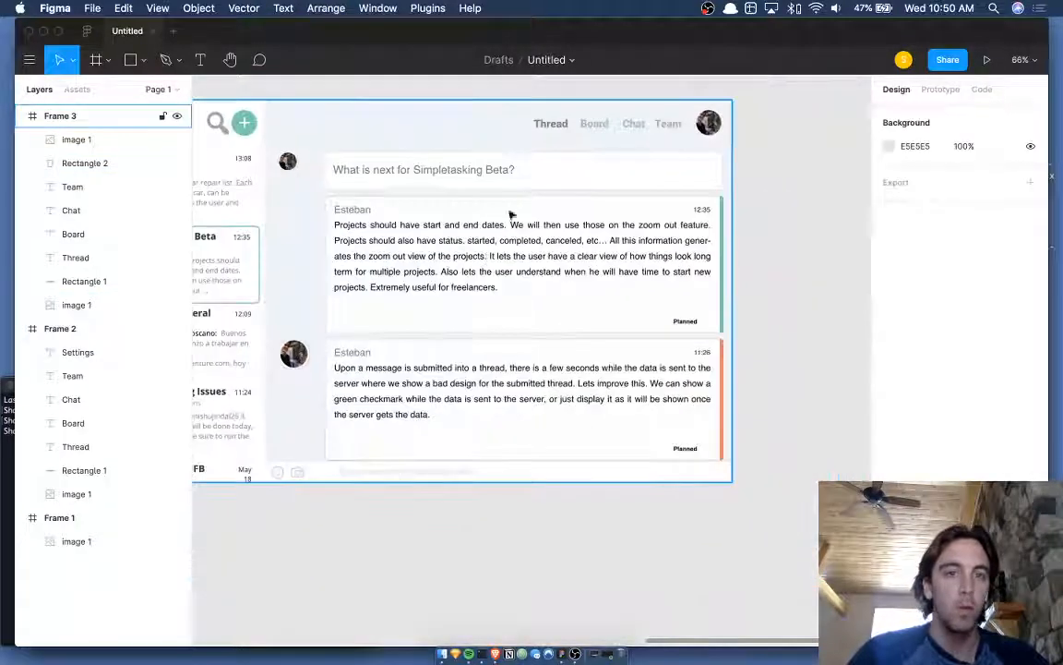
{"action": "scroll", "coordinate": [497, 282], "scroll_direction": "left", "scroll_amount": 2}
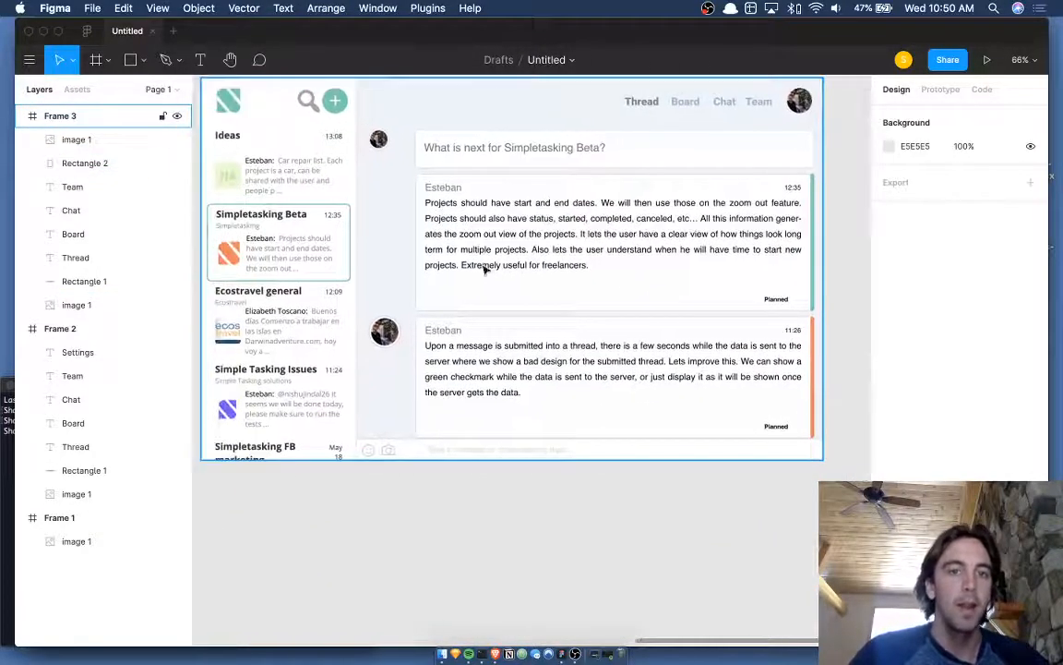
{"action": "scroll", "coordinate": [341, 148], "scroll_direction": "up", "scroll_amount": 6}
{"action": "left_click", "coordinate": [337, 161]}
{"action": "left_click_drag", "start_coordinate": [338, 162], "coordinate": [338, 180]}
{"action": "scroll", "coordinate": [351, 184], "scroll_direction": "down", "scroll_amount": 5}
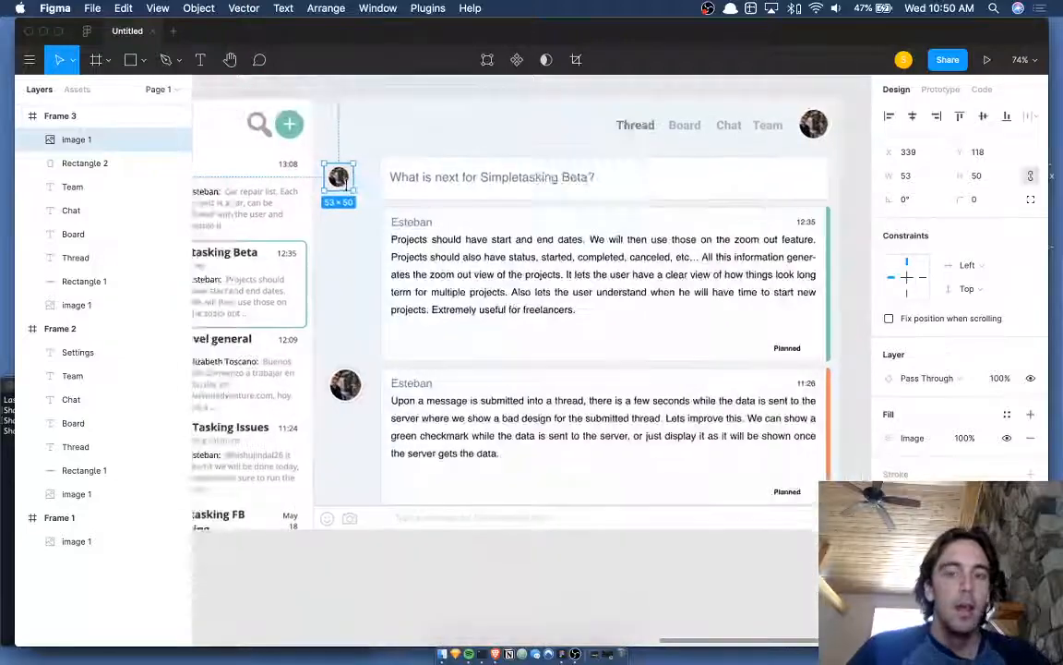
{"action": "scroll", "coordinate": [367, 191], "scroll_direction": "left", "scroll_amount": 3}
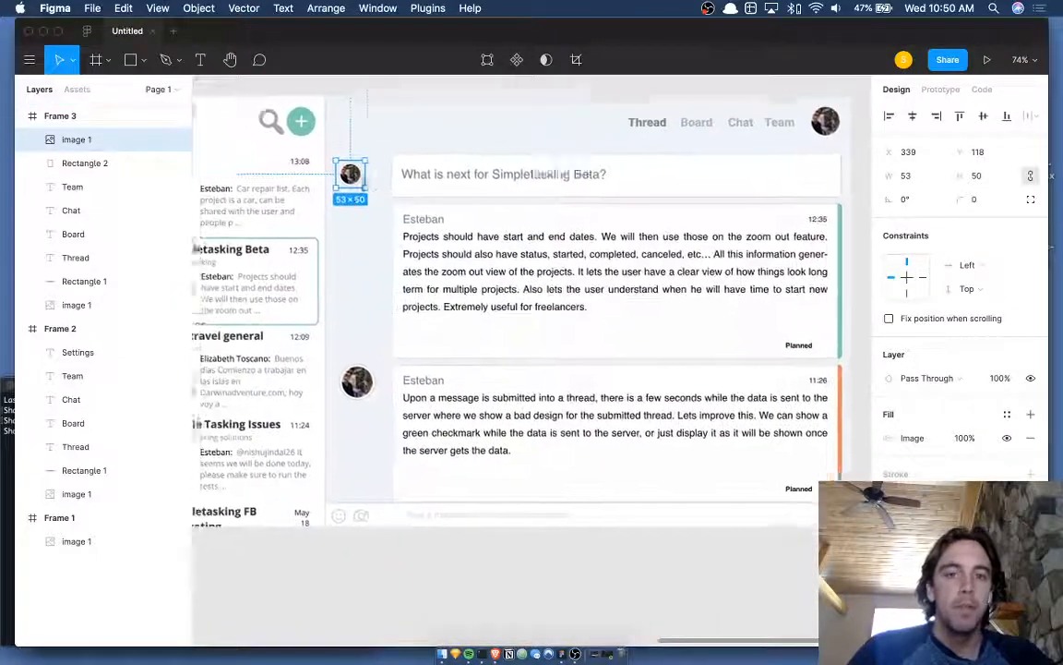
{"action": "scroll", "coordinate": [431, 195], "scroll_direction": "up", "scroll_amount": 3}
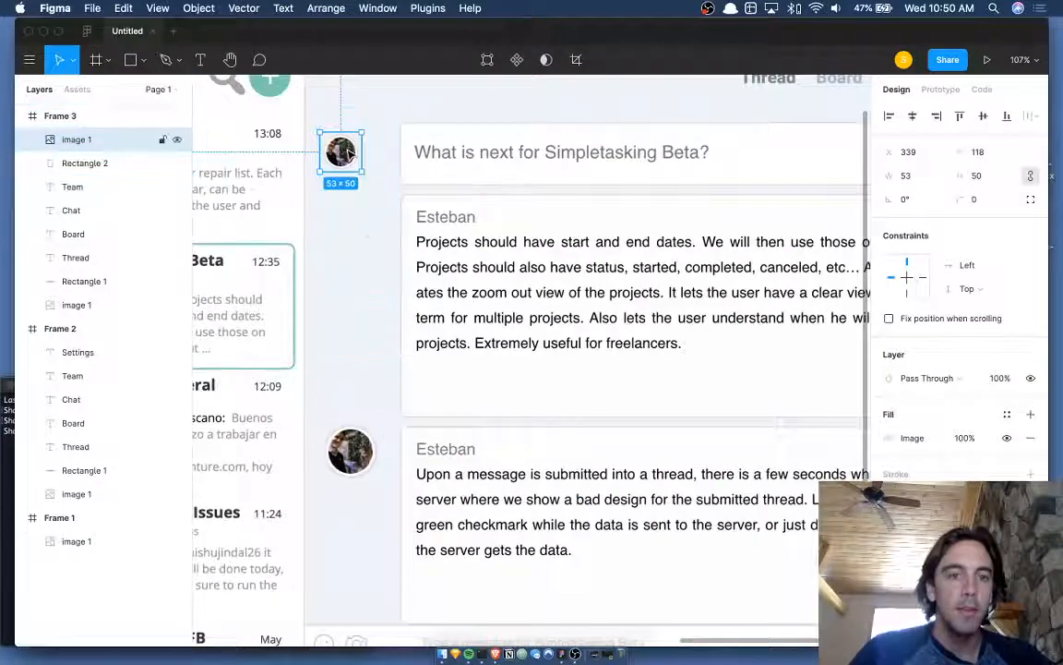
- Duplicate the avatar beside both Esteban messages and stretch the light strip to 514 tall
{"action": "key", "text": "super+d"}
{"action": "left_click_drag", "start_coordinate": [349, 155], "coordinate": [350, 226]}
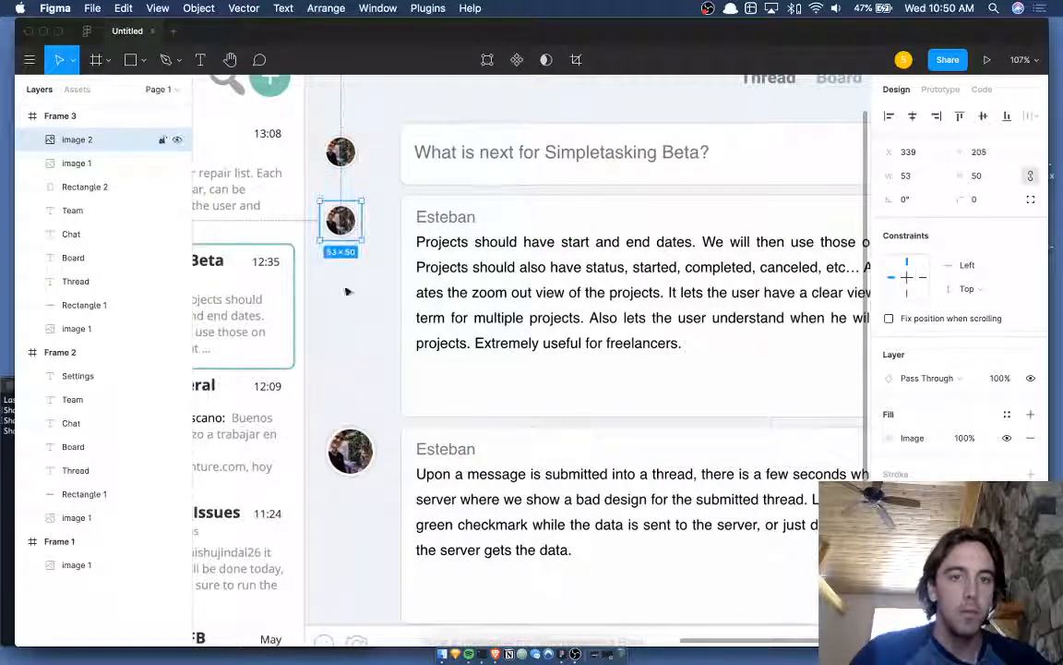
{"action": "key", "text": "super+d"}
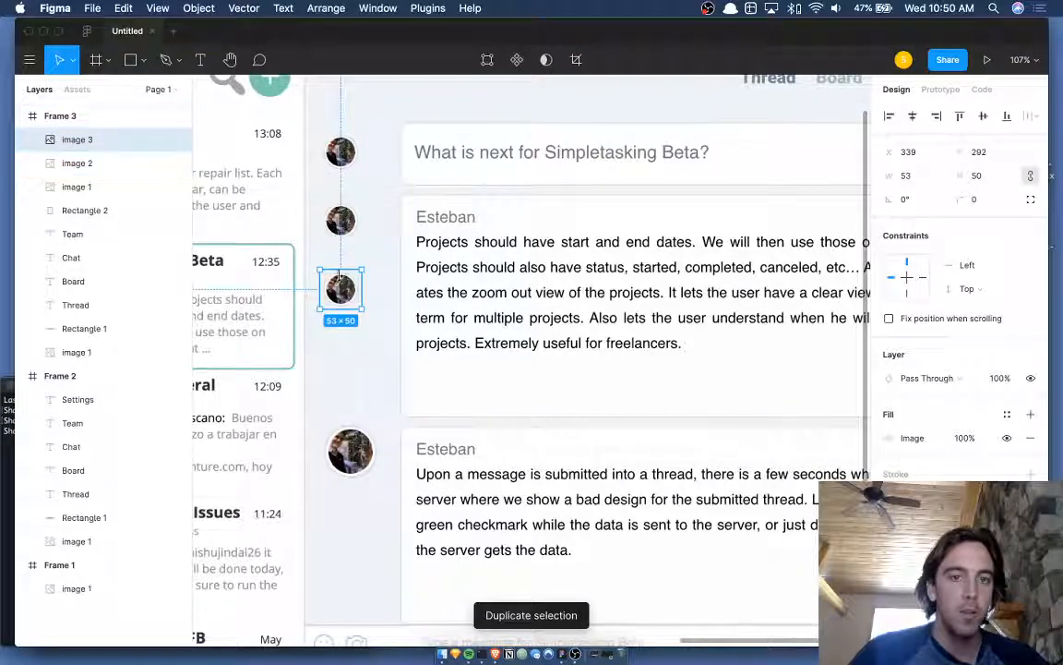
{"action": "left_click_drag", "start_coordinate": [340, 286], "coordinate": [342, 466]}
{"action": "left_click", "coordinate": [344, 335]}
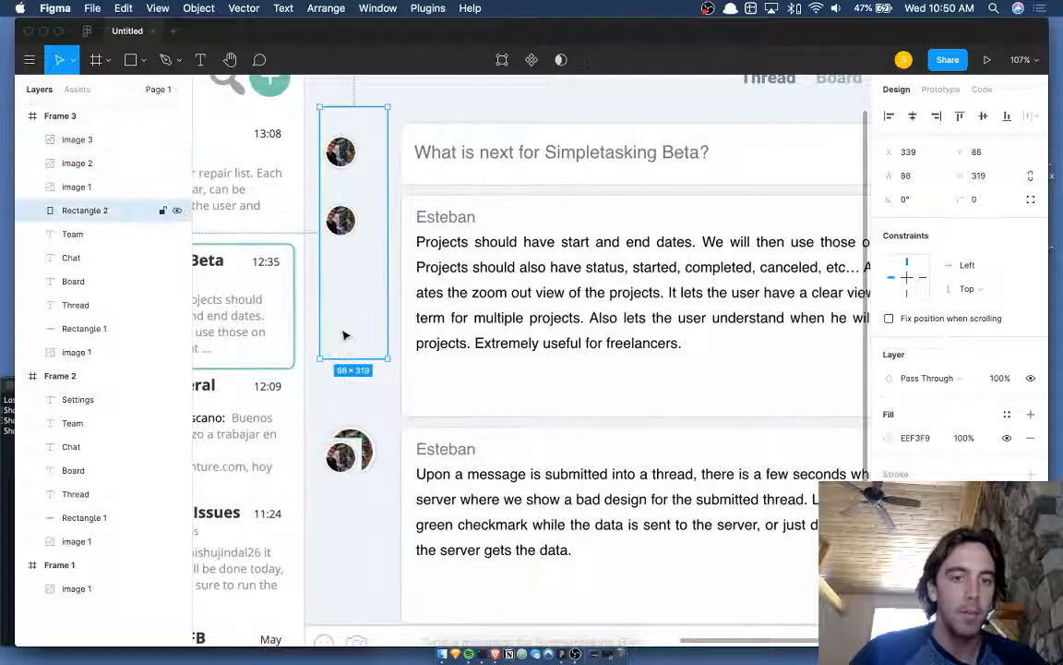
{"action": "left_click_drag", "start_coordinate": [363, 361], "coordinate": [353, 513]}
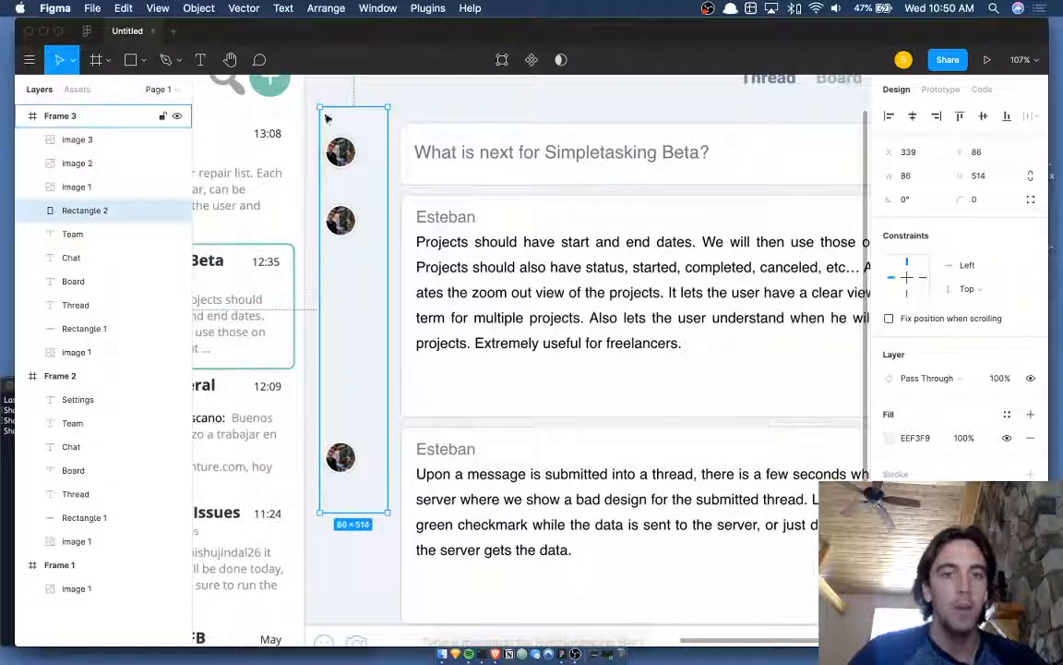
- Shift all three 53×50 avatars right to x 379
{"action": "left_click", "coordinate": [470, 168]}
{"action": "left_click", "coordinate": [346, 161]}
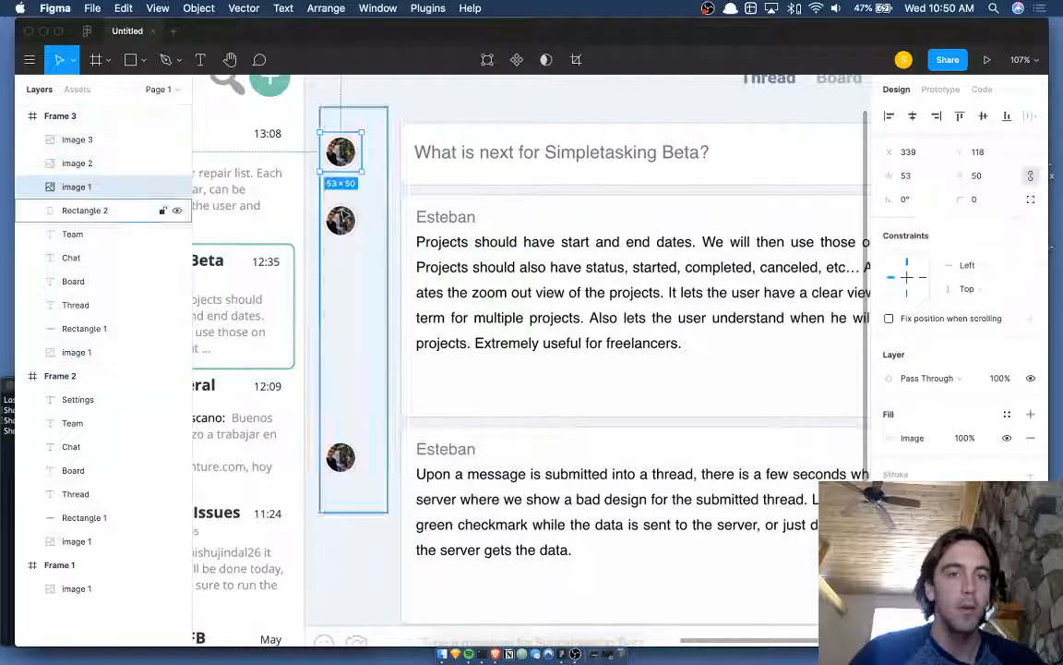
{"action": "left_click", "coordinate": [341, 219], "text": "shift"}
{"action": "left_click", "coordinate": [341, 457], "text": "shift"}
{"action": "key", "text": "shift+Right"}
{"action": "key", "text": "shift+Right"}
{"action": "key", "text": "shift+Right"}
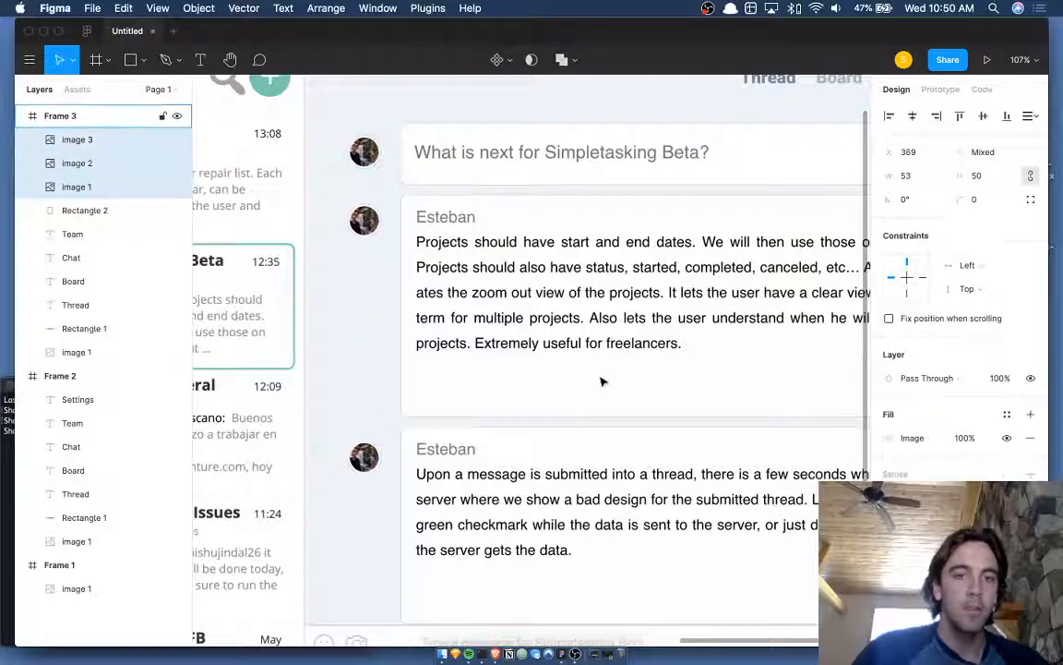
{"action": "key", "text": "shift+Right"}
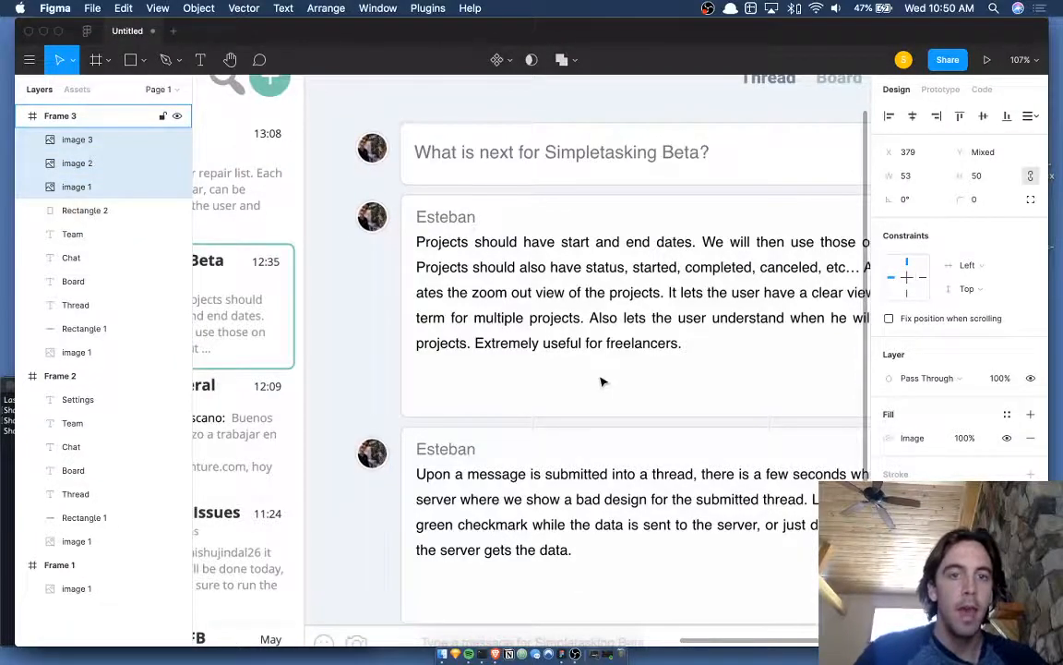
{"action": "scroll", "coordinate": [601, 381], "scroll_direction": "down", "scroll_amount": 8}
{"action": "scroll", "coordinate": [601, 323], "scroll_direction": "left", "scroll_amount": 3}
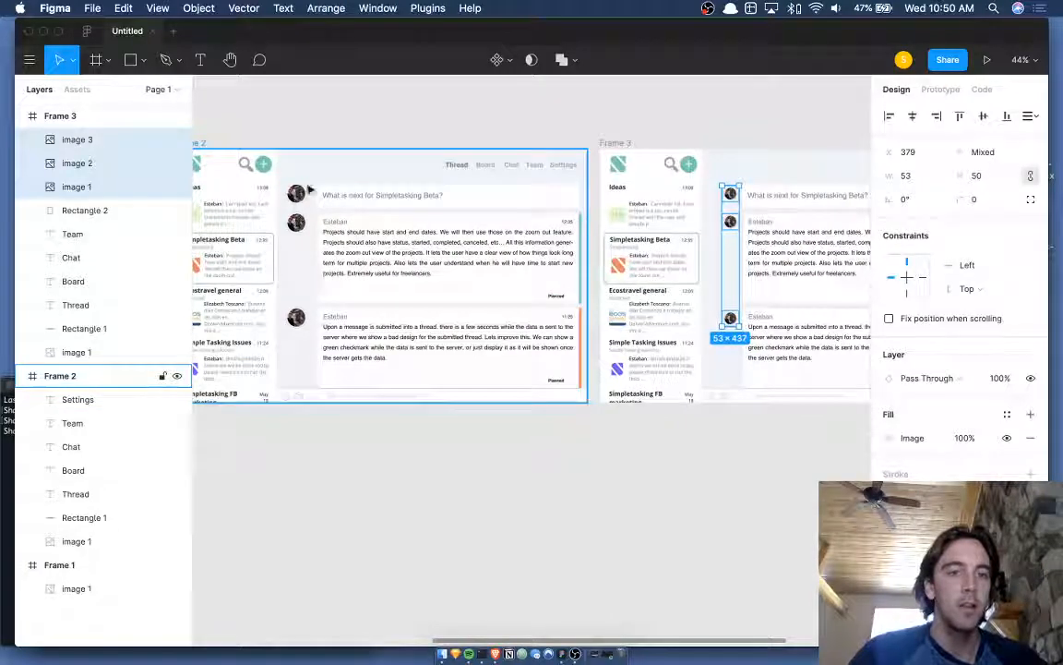
{"action": "left_click", "coordinate": [799, 99]}
{"action": "scroll", "coordinate": [799, 101], "scroll_direction": "up", "scroll_amount": 5}
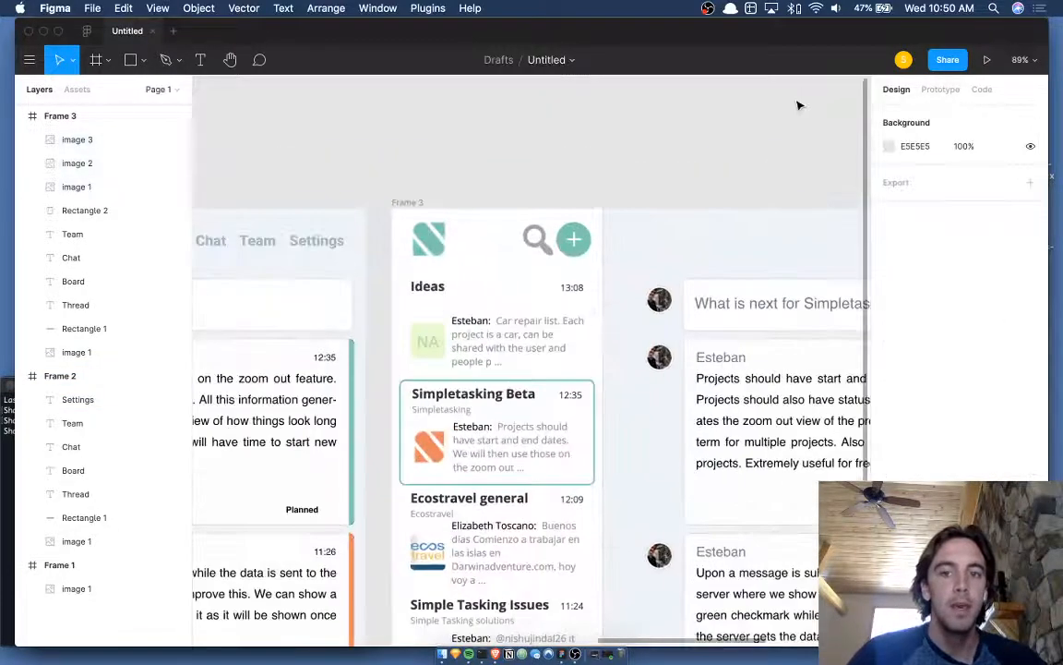
- Hide the interface panels and pan around to preview the thread mockup
{"action": "scroll", "coordinate": [800, 106], "scroll_direction": "down", "scroll_amount": 4}
{"action": "scroll", "coordinate": [799, 106], "scroll_direction": "right", "scroll_amount": 4}
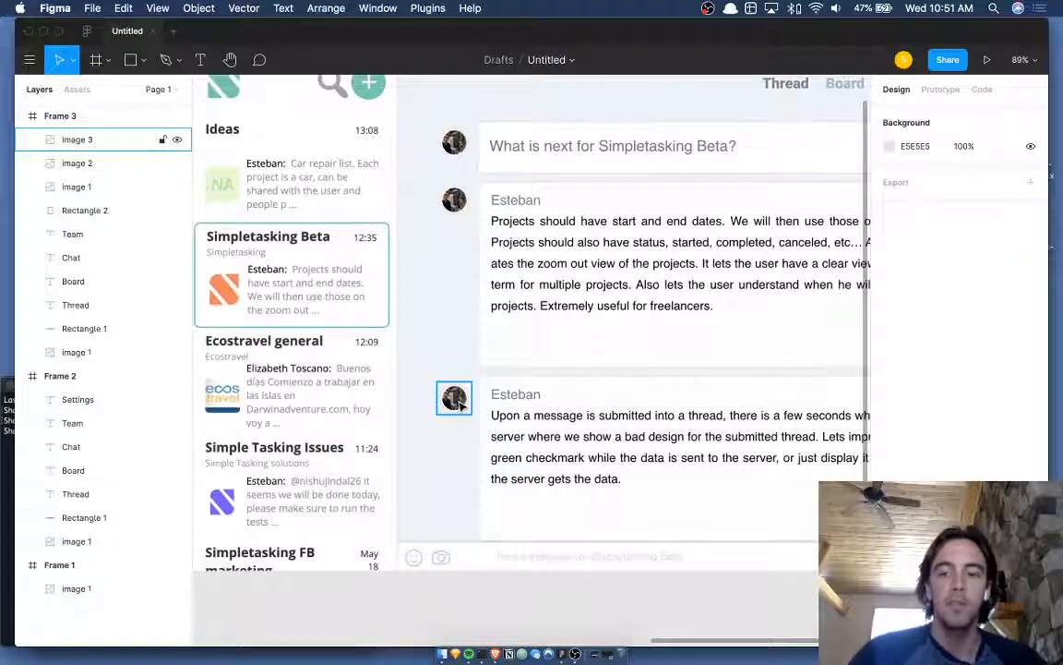
{"action": "key", "text": "super+backslash"}
{"action": "scroll", "coordinate": [459, 405], "scroll_direction": "right", "scroll_amount": 3}
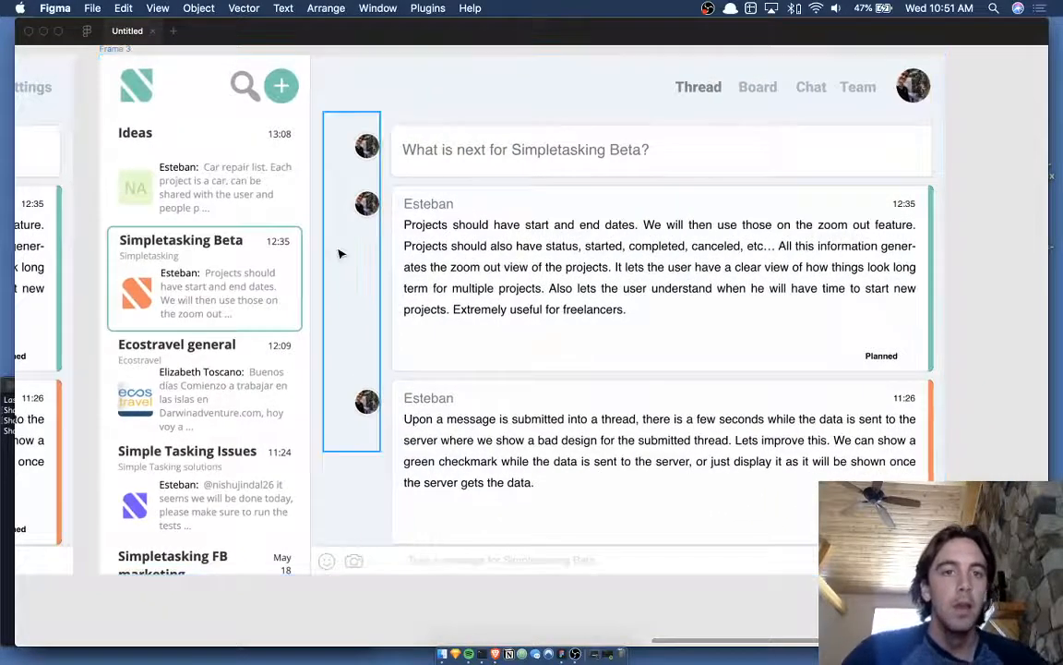
{"action": "scroll", "coordinate": [339, 254], "scroll_direction": "up", "scroll_amount": 2}
{"action": "scroll", "coordinate": [342, 252], "scroll_direction": "down", "scroll_amount": 1}
{"action": "scroll", "coordinate": [504, 124], "scroll_direction": "down", "scroll_amount": 1}
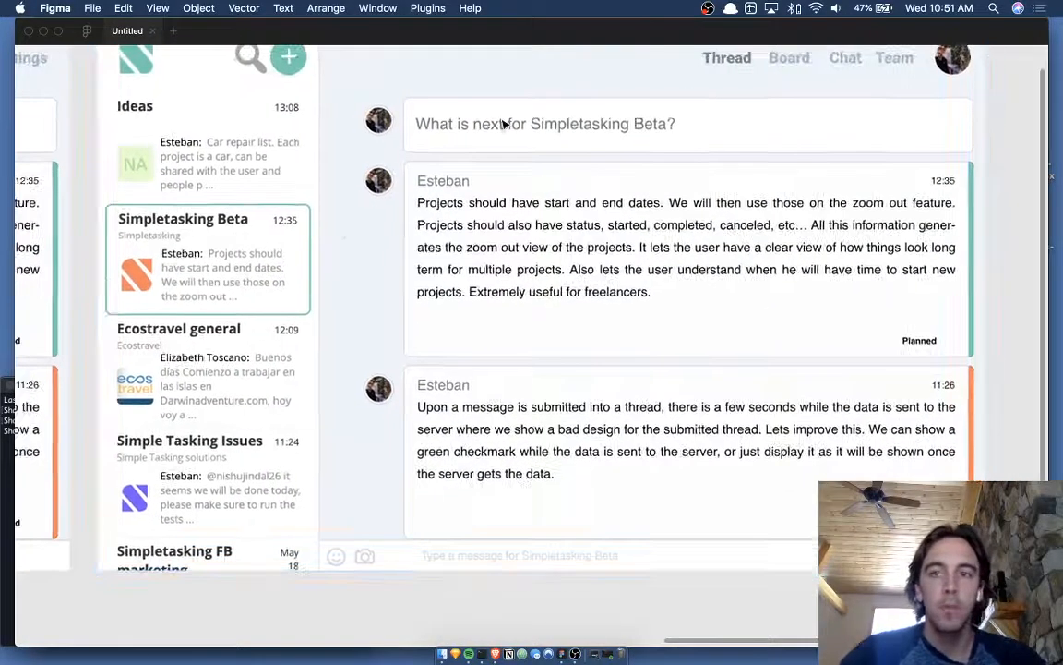
{"action": "scroll", "coordinate": [504, 124], "scroll_direction": "right", "scroll_amount": 2}
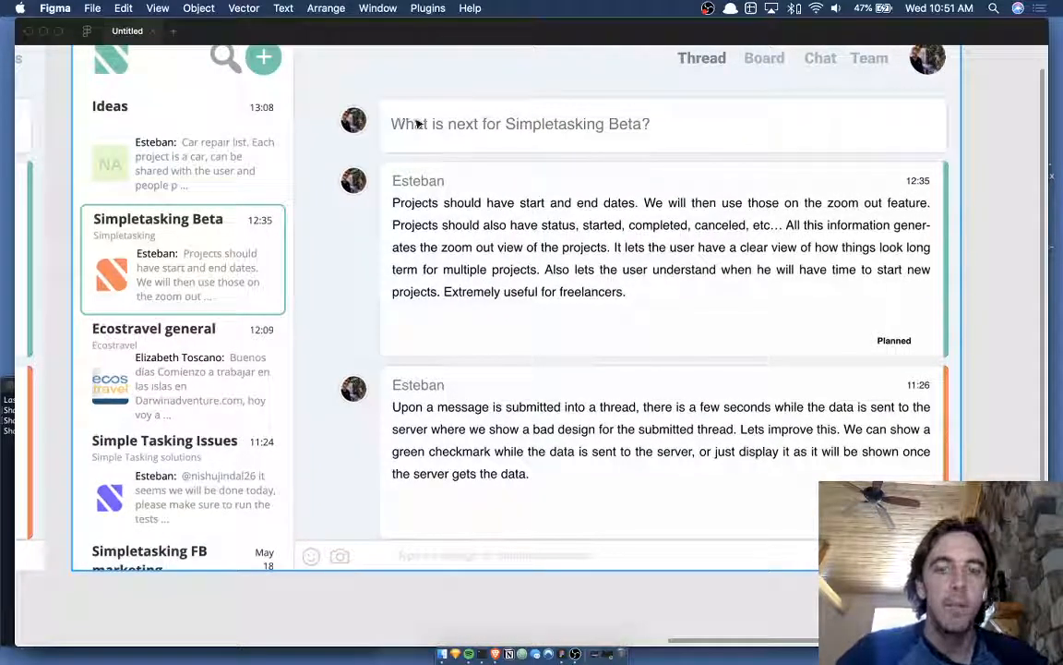
{"action": "scroll", "coordinate": [404, 127], "scroll_direction": "up", "scroll_amount": 1}
{"action": "scroll", "coordinate": [404, 128], "scroll_direction": "down", "scroll_amount": 1}
{"action": "scroll", "coordinate": [403, 127], "scroll_direction": "left", "scroll_amount": 1}
{"action": "scroll", "coordinate": [403, 128], "scroll_direction": "up", "scroll_amount": 1}
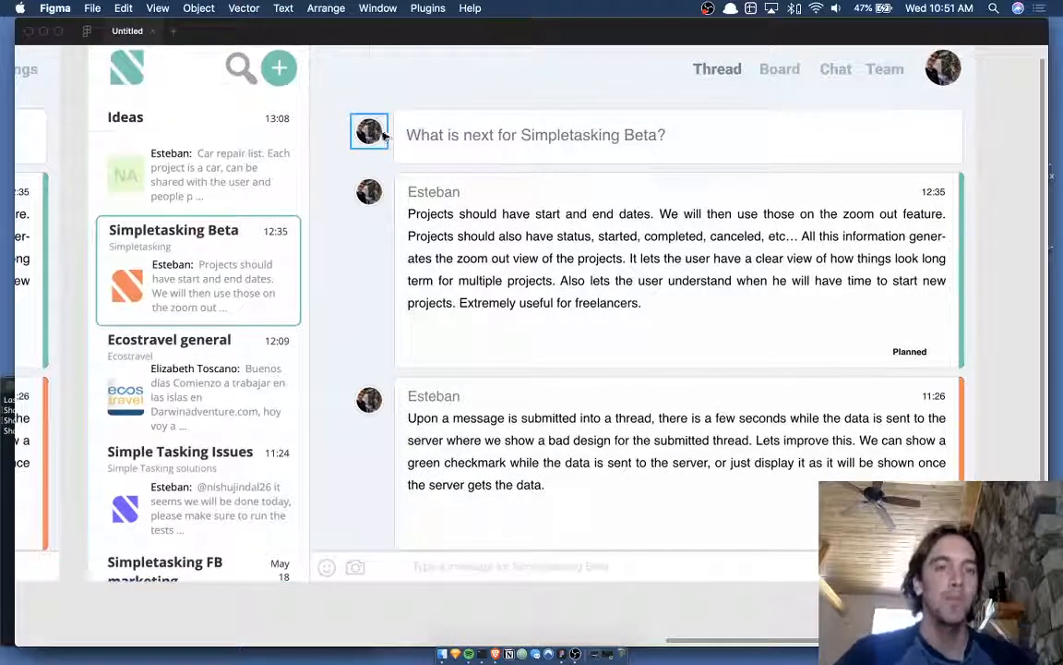
- Select Frame 3's three message avatars and nudge them to the left
{"action": "left_click", "coordinate": [377, 134]}
{"action": "left_click", "coordinate": [373, 187], "text": "shift"}
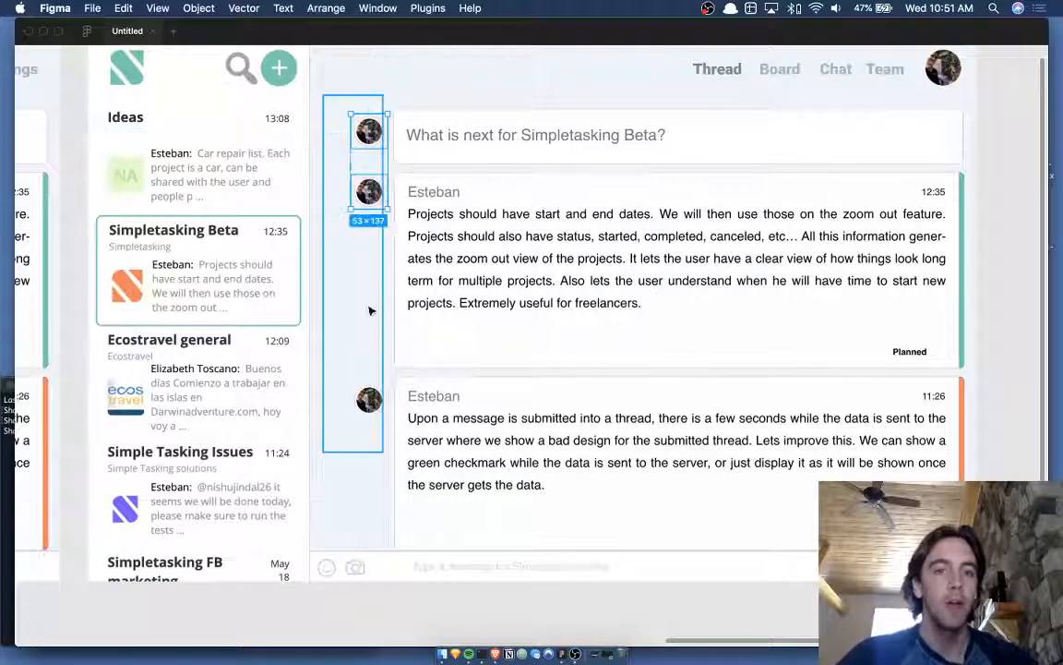
{"action": "left_click", "coordinate": [369, 399], "text": "shift"}
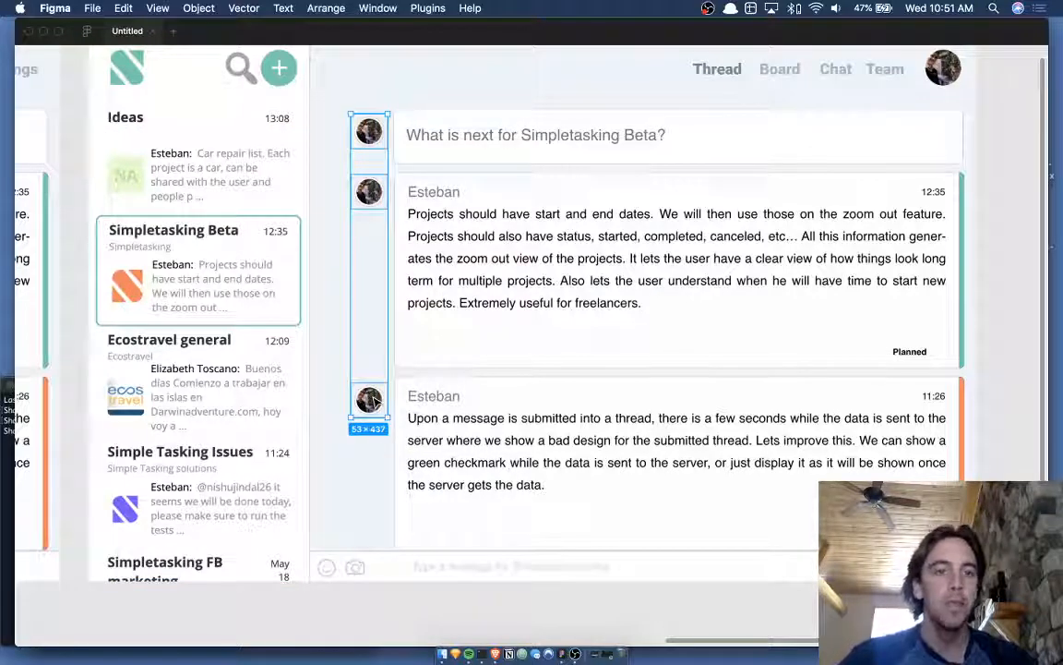
{"action": "key", "text": "shift+Left"}
{"action": "key", "text": "shift+Left"}
{"action": "key", "text": "shift+Left"}
{"action": "key", "text": "shift+Left"}
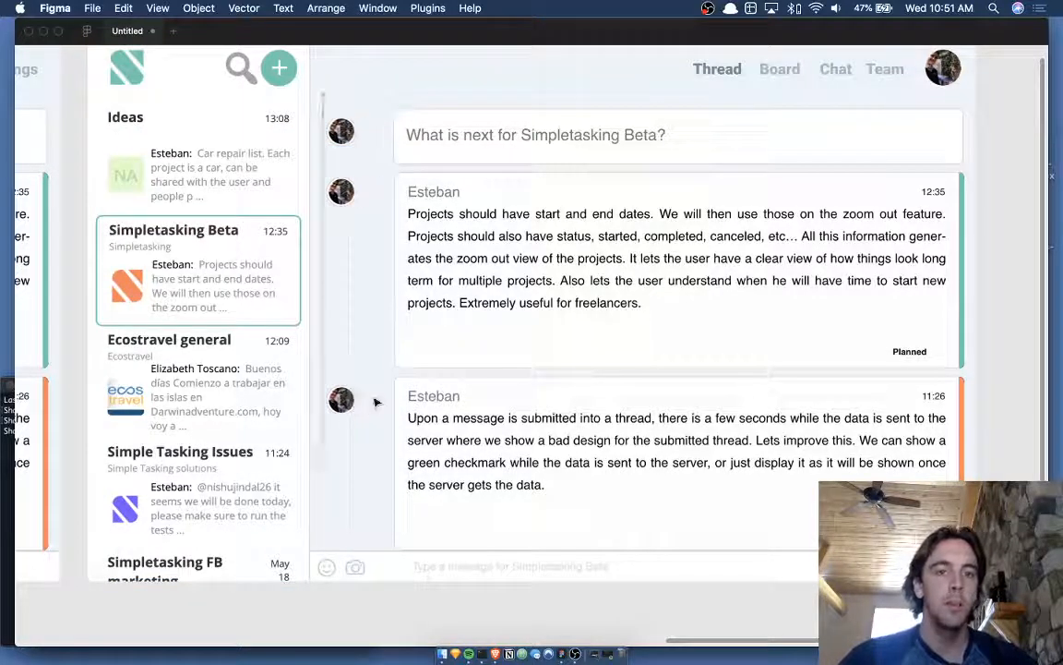
{"action": "key", "text": "shift+Right"}
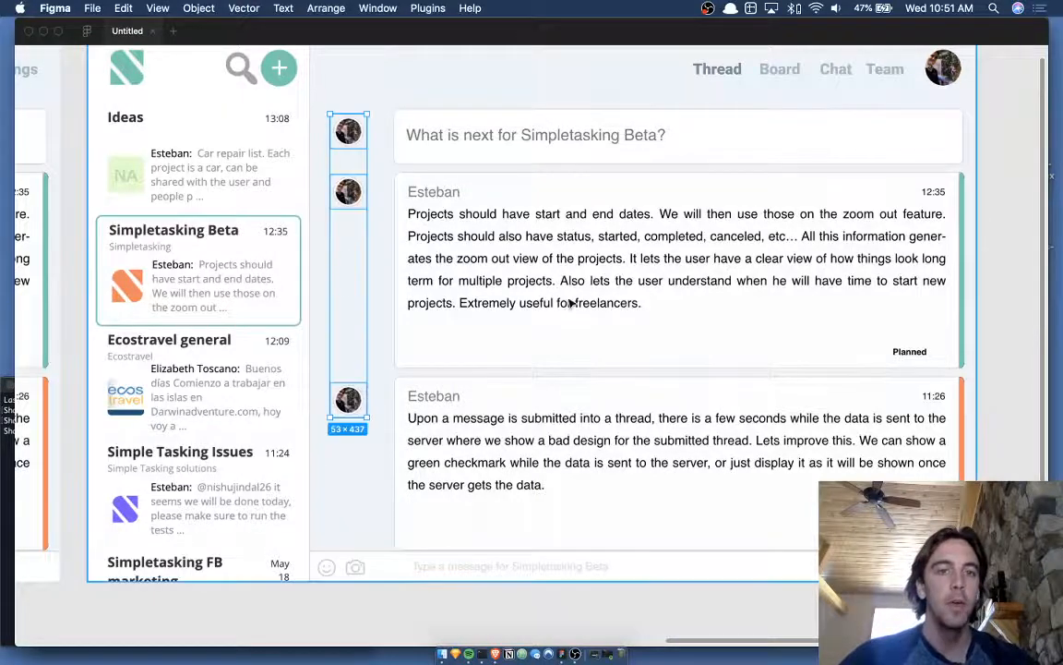
{"action": "scroll", "coordinate": [570, 302], "scroll_direction": "down", "scroll_amount": 5}
{"action": "left_click", "coordinate": [570, 302]}
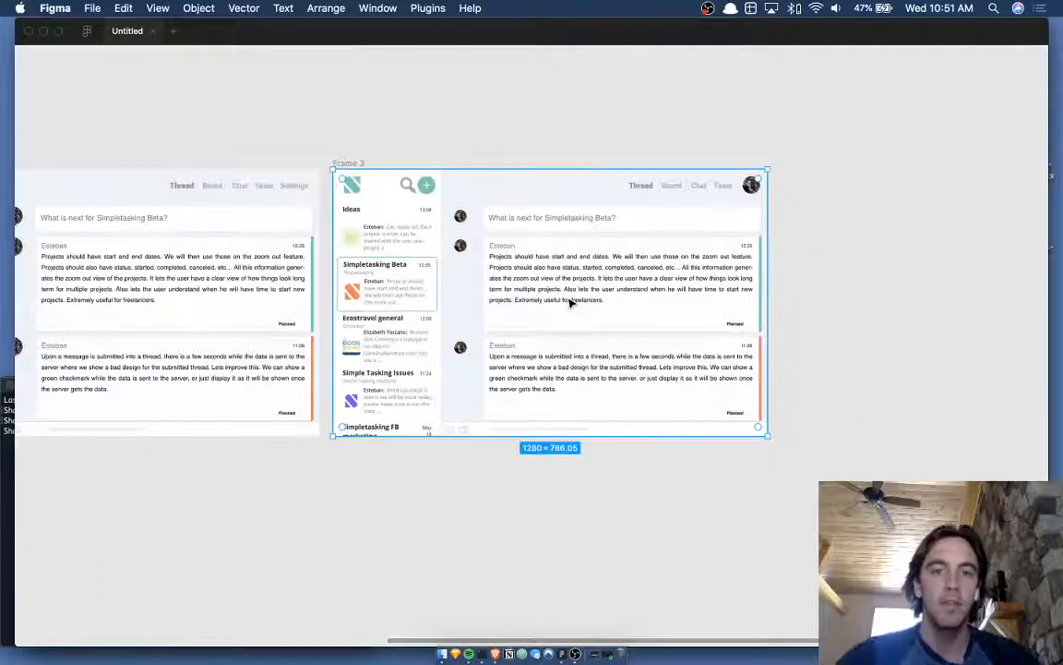
- Duplicate the 1280×786 thread screenshot and place the copy down and right of Frame 3
{"action": "key", "text": "super+d"}
{"action": "left_click_drag", "start_coordinate": [569, 301], "coordinate": [976, 447]}
{"action": "scroll", "coordinate": [976, 447], "scroll_direction": "right", "scroll_amount": 5}
{"action": "left_click_drag", "start_coordinate": [748, 339], "coordinate": [850, 342]}
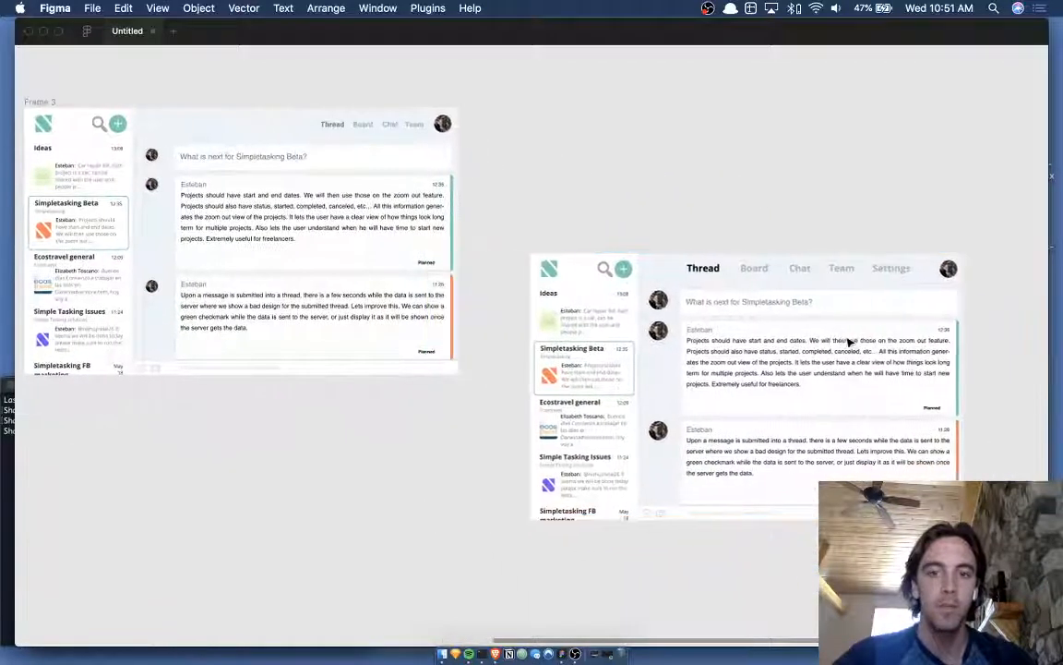
{"action": "scroll", "coordinate": [849, 342], "scroll_direction": "right", "scroll_amount": 3}
{"action": "scroll", "coordinate": [849, 341], "scroll_direction": "down", "scroll_amount": 2}
- Restore the panels and crop image 4 down to the thread messages, 849×643
{"action": "key", "text": "super+backslash"}
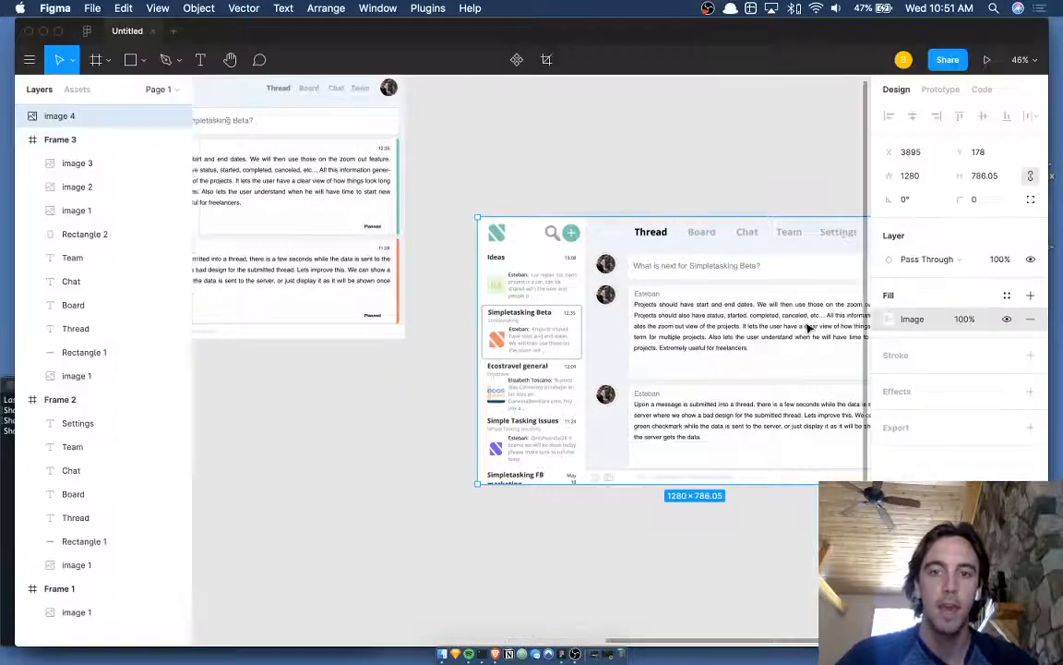
{"action": "scroll", "coordinate": [807, 325], "scroll_direction": "right", "scroll_amount": 5}
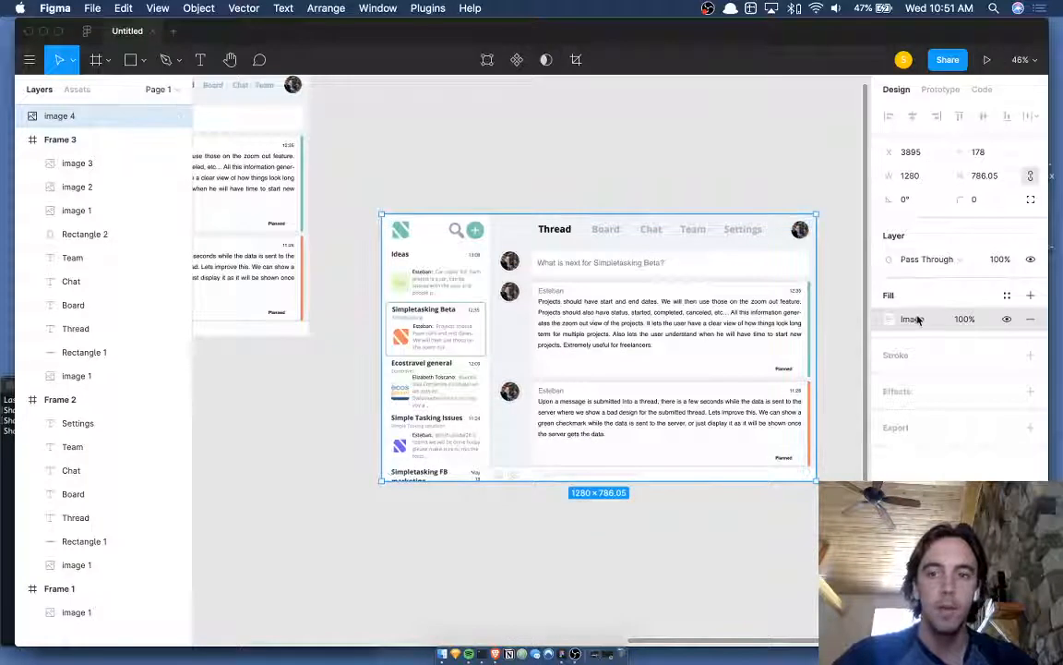
{"action": "left_click", "coordinate": [914, 319]}
{"action": "left_click", "coordinate": [741, 329]}
{"action": "left_click", "coordinate": [747, 364]}
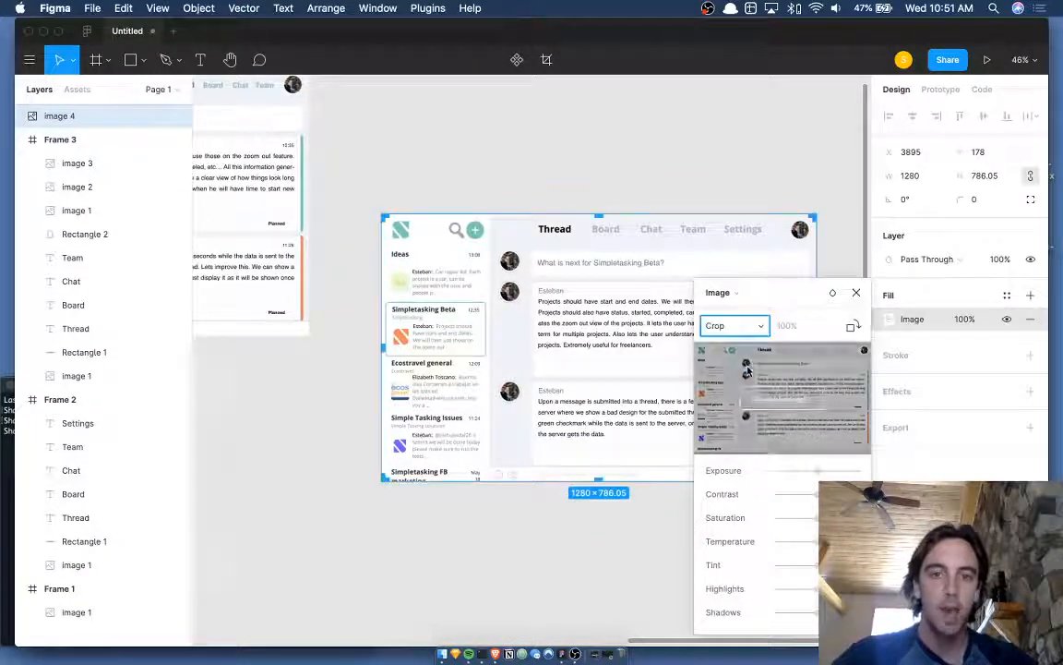
{"action": "left_click_drag", "start_coordinate": [383, 215], "coordinate": [528, 243]}
{"action": "scroll", "coordinate": [528, 244], "scroll_direction": "right", "scroll_amount": 3}
{"action": "scroll", "coordinate": [527, 244], "scroll_direction": "up", "scroll_amount": 5}
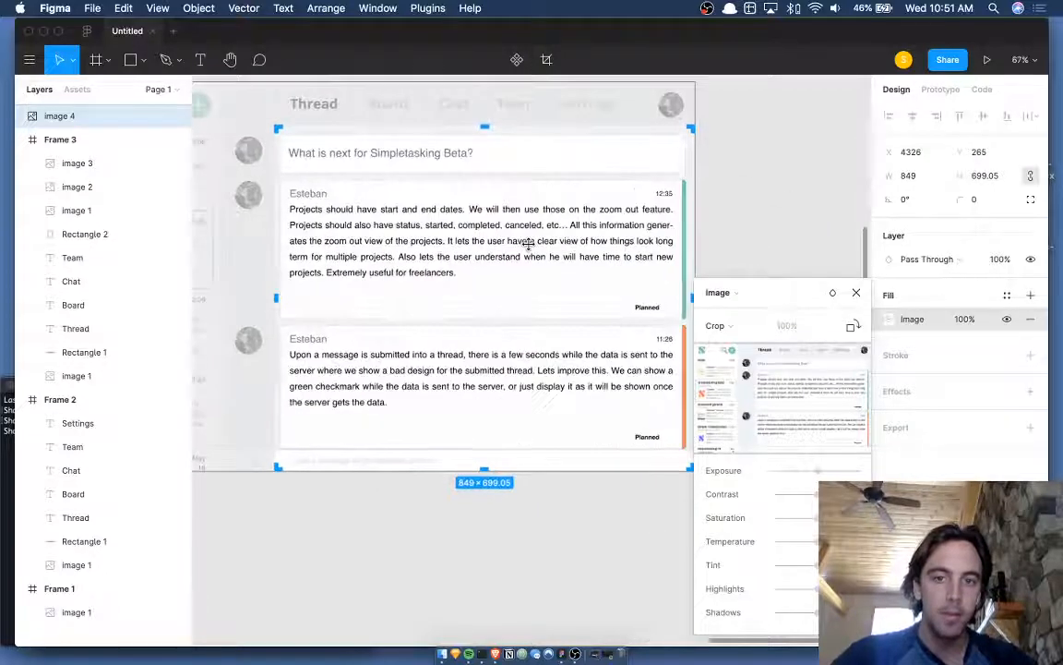
{"action": "left_click_drag", "start_coordinate": [448, 431], "coordinate": [447, 407]}
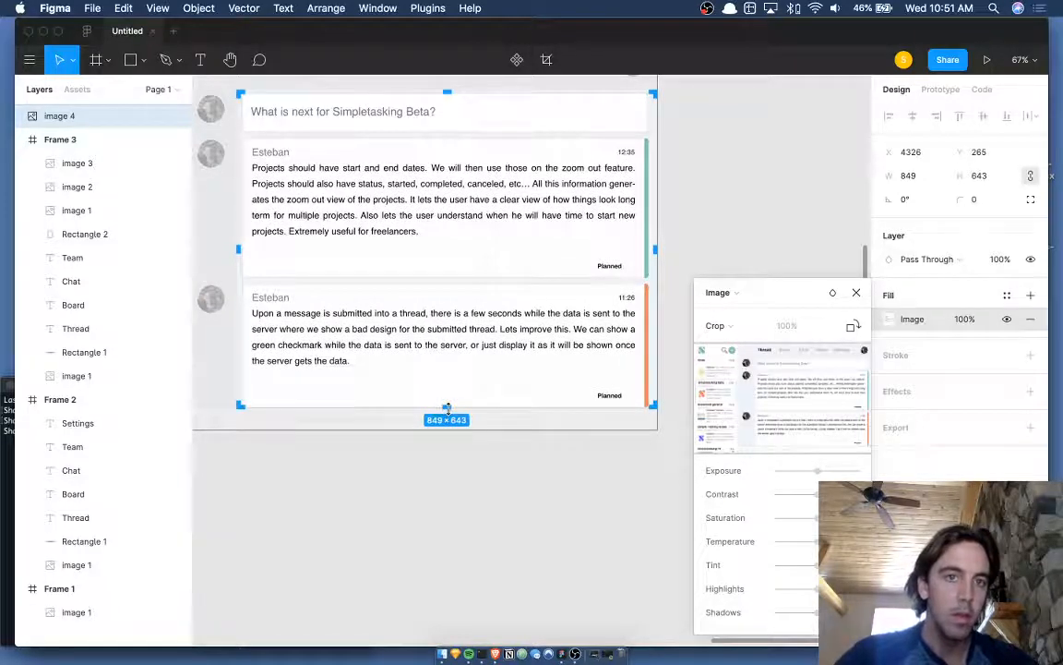
{"action": "key", "text": "Return"}
{"action": "scroll", "coordinate": [449, 408], "scroll_direction": "left", "scroll_amount": 3}
{"action": "left_click", "coordinate": [484, 518]}
- Move the cropped image into Frame 3 over the thread area at x 447, y 113
{"action": "scroll", "coordinate": [485, 518], "scroll_direction": "left", "scroll_amount": 2}
{"action": "scroll", "coordinate": [485, 519], "scroll_direction": "down", "scroll_amount": 2}
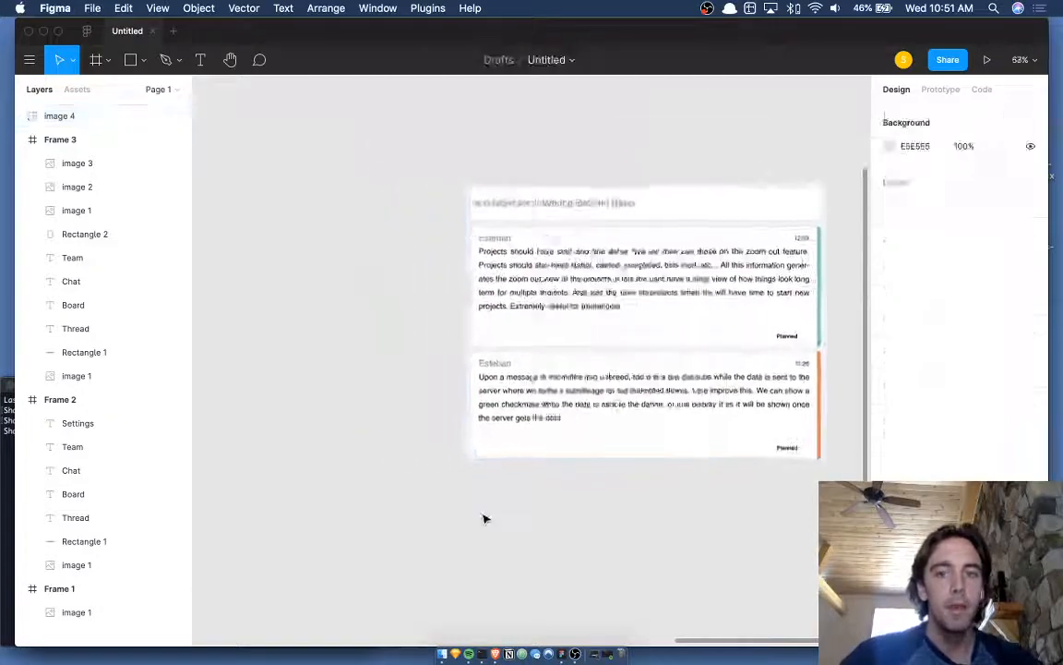
{"action": "scroll", "coordinate": [485, 518], "scroll_direction": "down", "scroll_amount": 3}
{"action": "left_click_drag", "start_coordinate": [694, 451], "coordinate": [332, 340]}
{"action": "scroll", "coordinate": [333, 340], "scroll_direction": "up", "scroll_amount": 5}
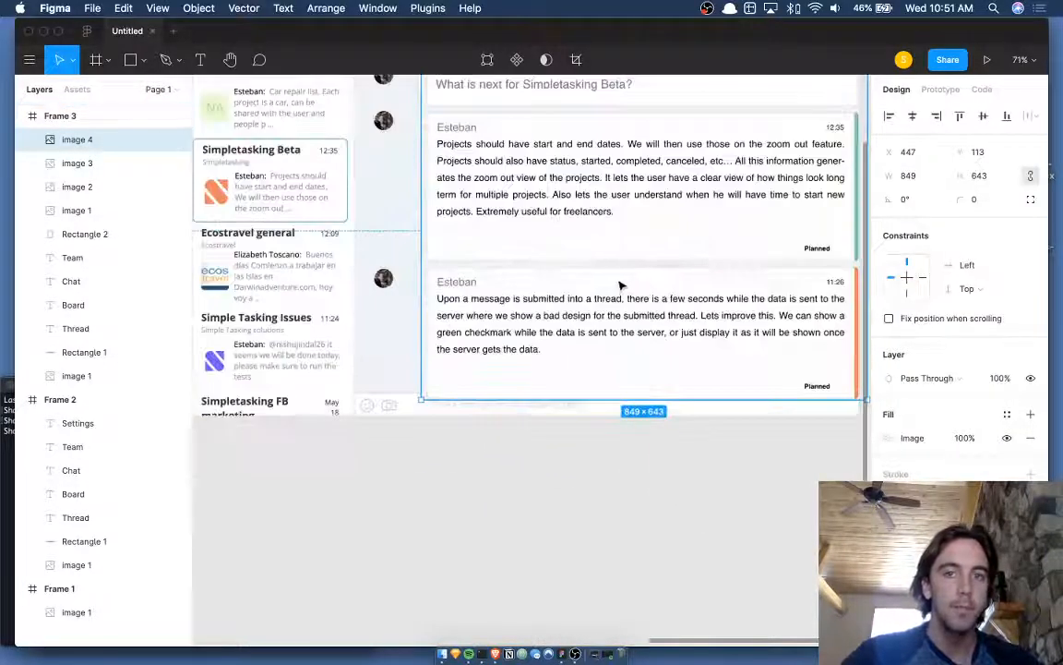
- Shift image 4 to x 394, y 89 and enlarge it to 887×672 over the messages
{"action": "left_click_drag", "start_coordinate": [620, 285], "coordinate": [597, 317]}
{"action": "scroll", "coordinate": [615, 318], "scroll_direction": "up", "scroll_amount": 3}
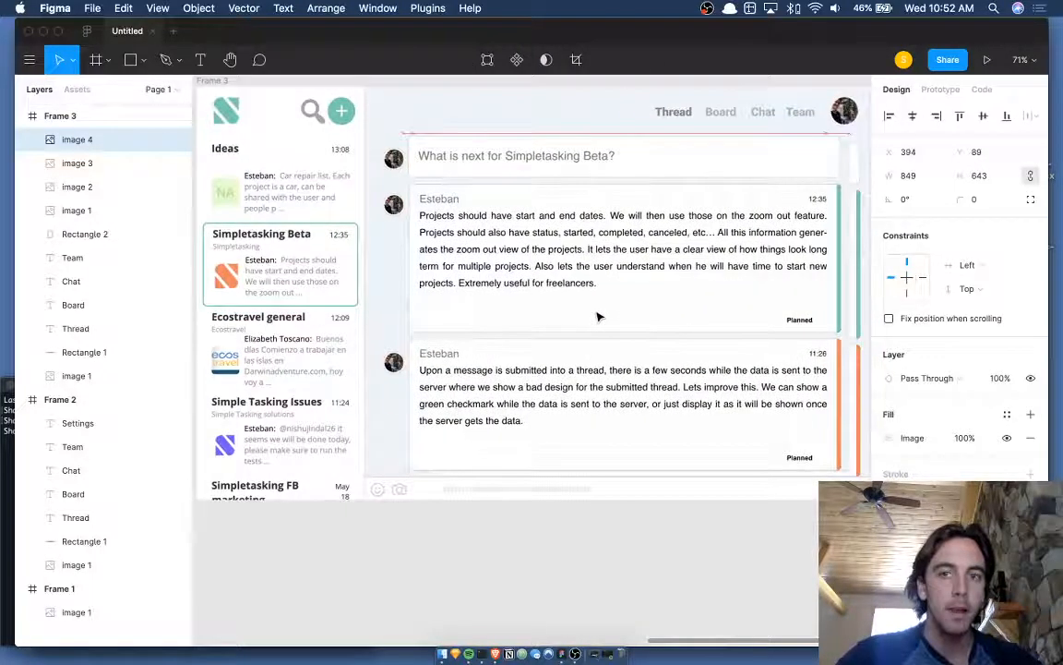
{"action": "scroll", "coordinate": [599, 317], "scroll_direction": "right", "scroll_amount": 3}
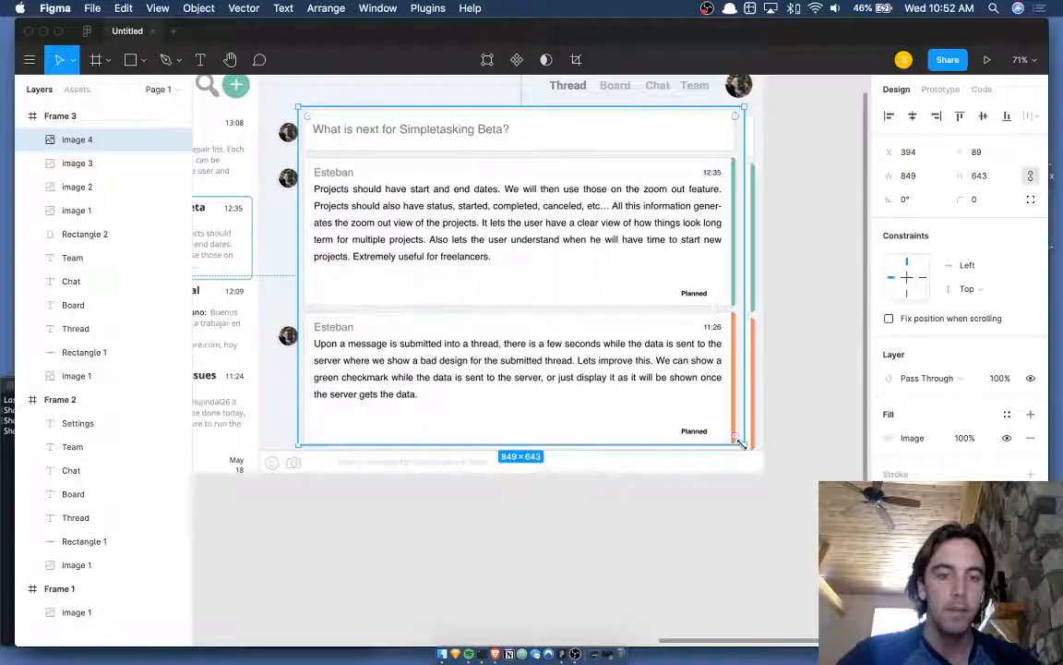
{"action": "left_click_drag", "start_coordinate": [741, 444], "coordinate": [760, 457]}
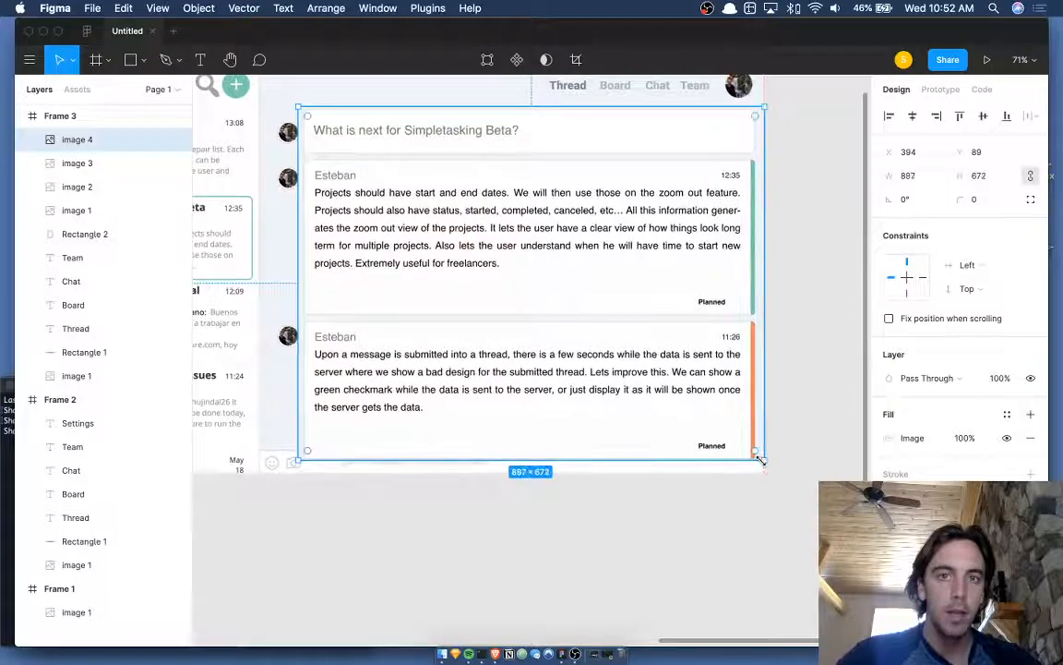
{"action": "left_click", "coordinate": [813, 436]}
{"action": "scroll", "coordinate": [813, 436], "scroll_direction": "up", "scroll_amount": 2}
{"action": "scroll", "coordinate": [813, 435], "scroll_direction": "left", "scroll_amount": 2}
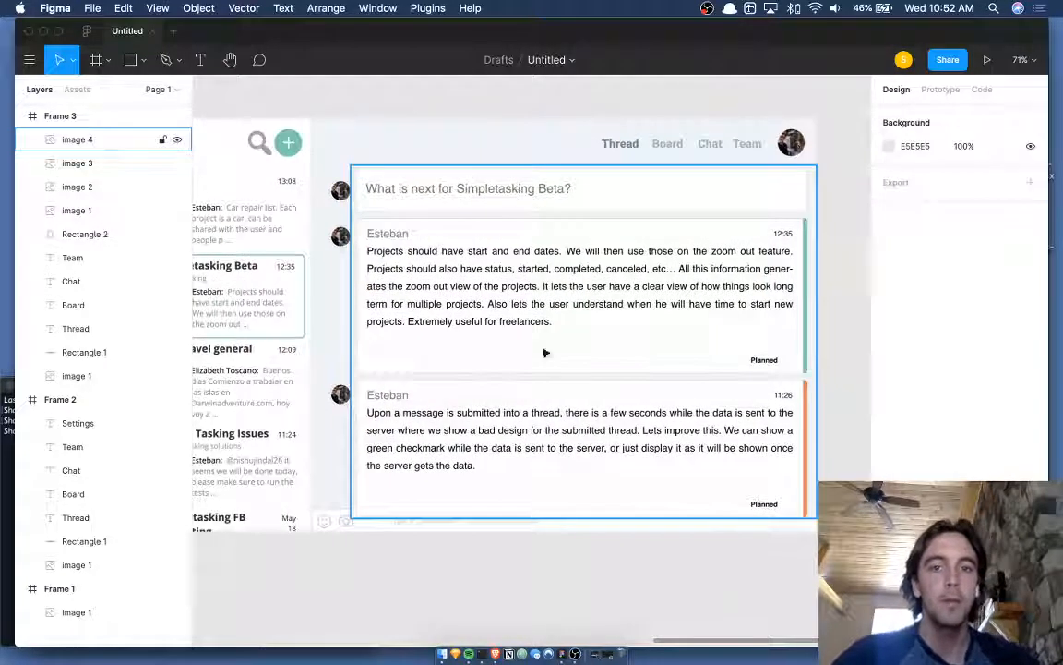
{"action": "scroll", "coordinate": [392, 116], "scroll_direction": "down", "scroll_amount": 3}
{"action": "scroll", "coordinate": [393, 115], "scroll_direction": "left", "scroll_amount": 2}
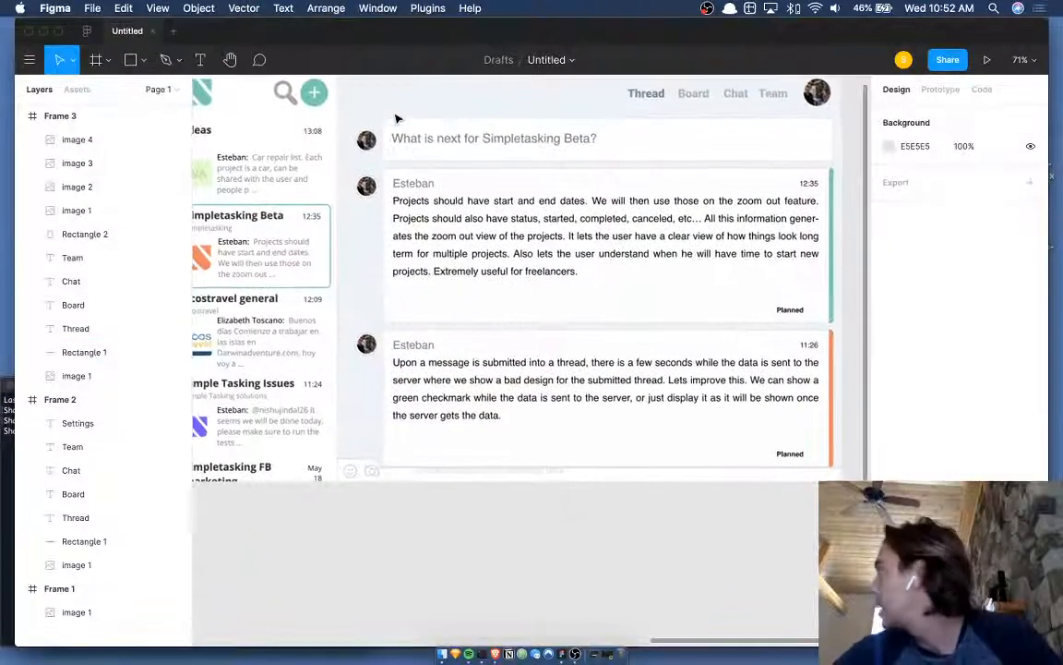
{"action": "scroll", "coordinate": [416, 141], "scroll_direction": "up", "scroll_amount": 6}
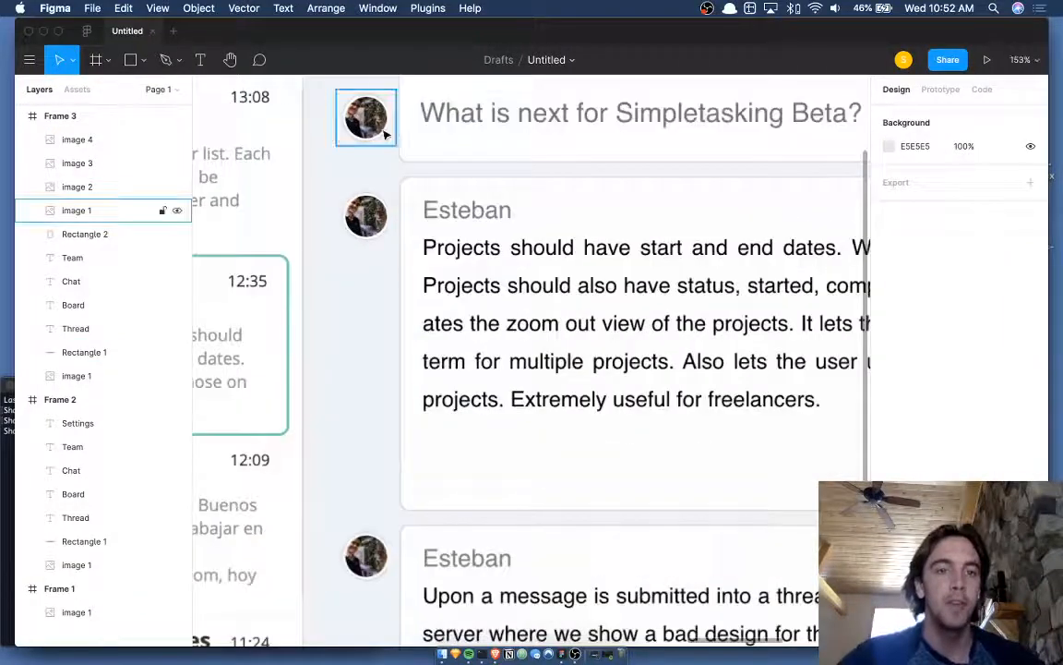
- Nudge the three 53×50 avatars one step left and one down, to x 344
{"action": "left_click", "coordinate": [386, 134]}
{"action": "left_click", "coordinate": [368, 220], "text": "shift"}
{"action": "left_click", "coordinate": [369, 558], "text": "shift"}
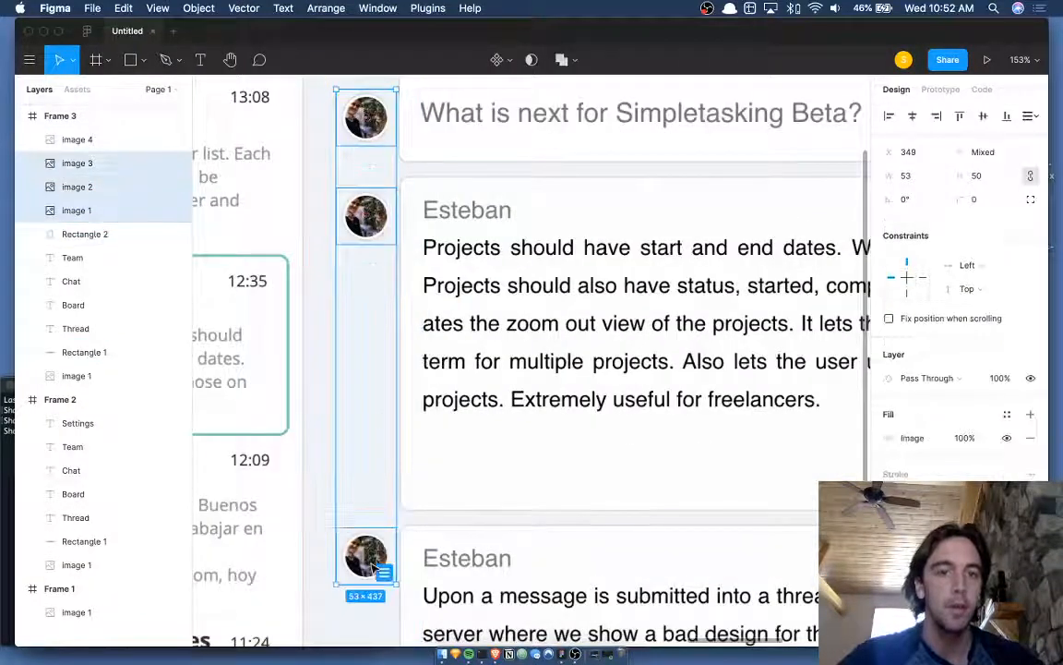
{"action": "key", "text": "Left"}
{"action": "scroll", "coordinate": [374, 565], "scroll_direction": "down", "scroll_amount": 4}
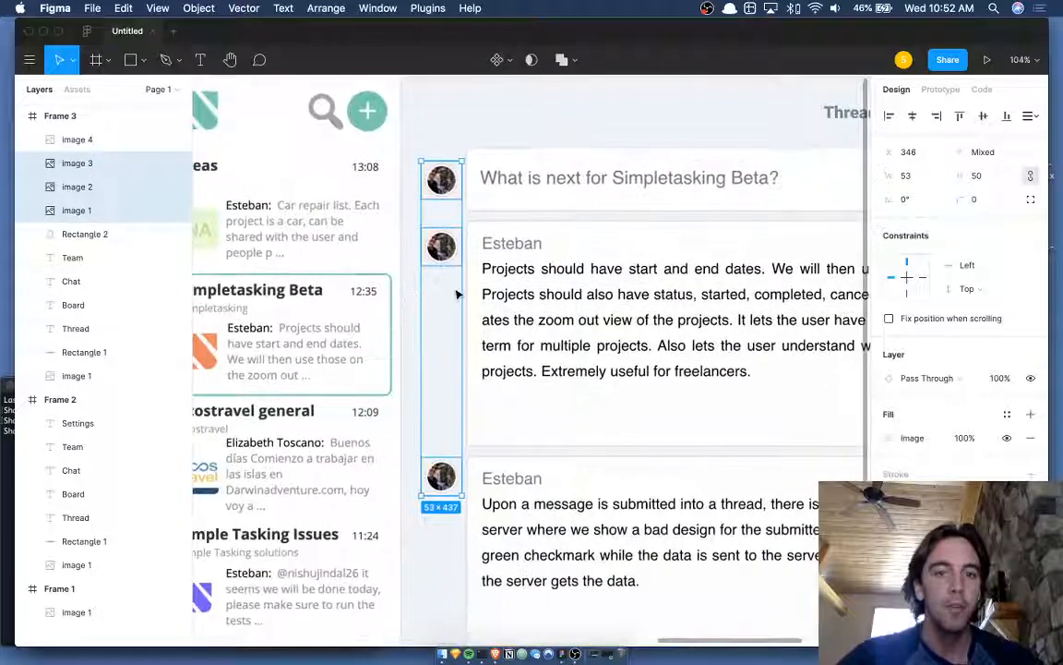
{"action": "key", "text": "Down"}
{"action": "scroll", "coordinate": [456, 292], "scroll_direction": "down", "scroll_amount": 6}
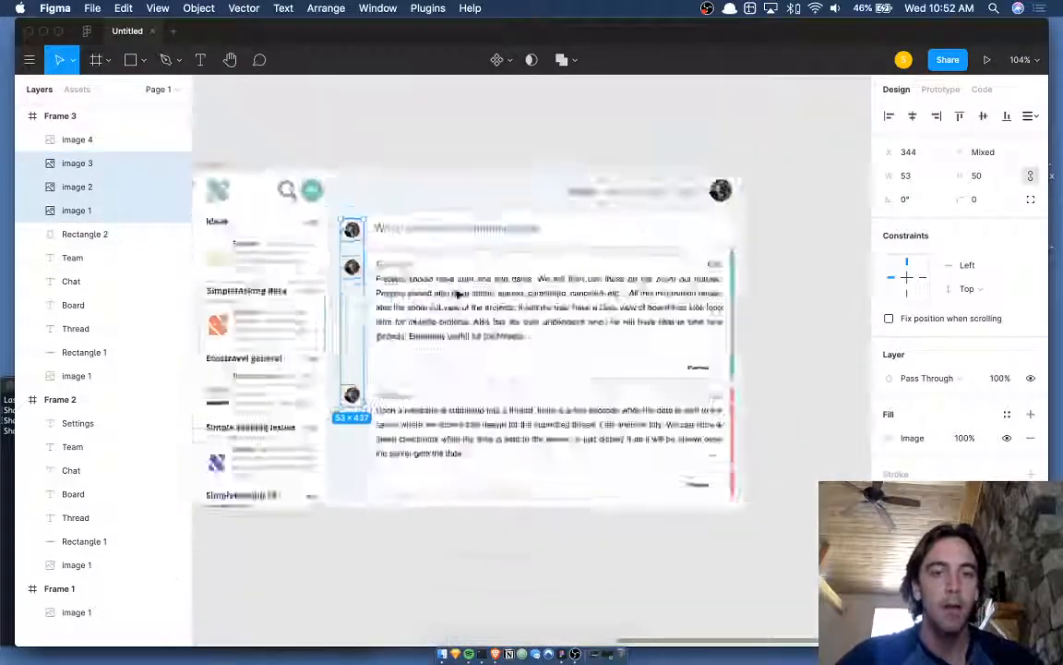
{"action": "left_click", "coordinate": [492, 154]}
{"action": "scroll", "coordinate": [492, 153], "scroll_direction": "up", "scroll_amount": 3}
{"action": "scroll", "coordinate": [492, 153], "scroll_direction": "down", "scroll_amount": 2}
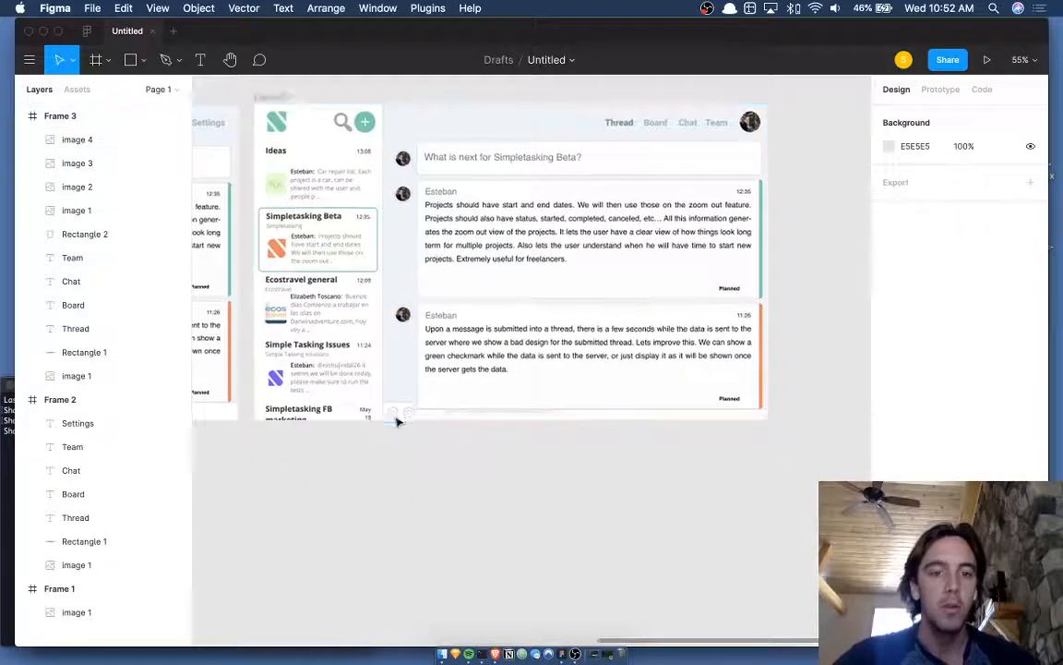
{"action": "scroll", "coordinate": [452, 420], "scroll_direction": "down", "scroll_amount": 1}
{"action": "scroll", "coordinate": [452, 422], "scroll_direction": "left", "scroll_amount": 3}
{"action": "scroll", "coordinate": [452, 421], "scroll_direction": "up", "scroll_amount": 5}
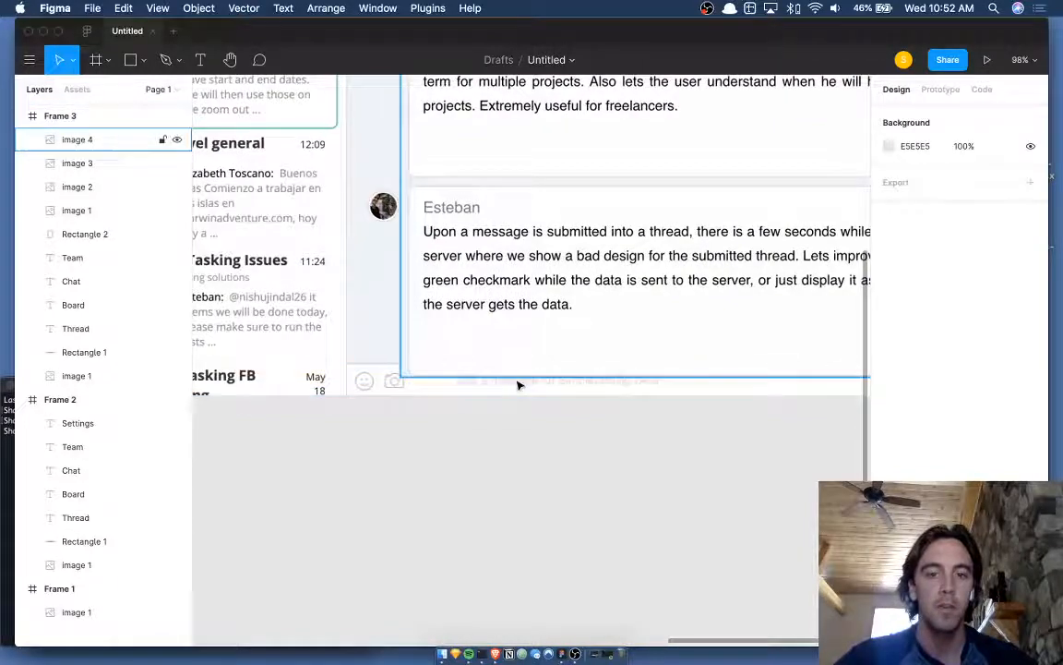
{"action": "scroll", "coordinate": [519, 387], "scroll_direction": "right", "scroll_amount": 3}
{"action": "scroll", "coordinate": [586, 395], "scroll_direction": "right", "scroll_amount": 5}
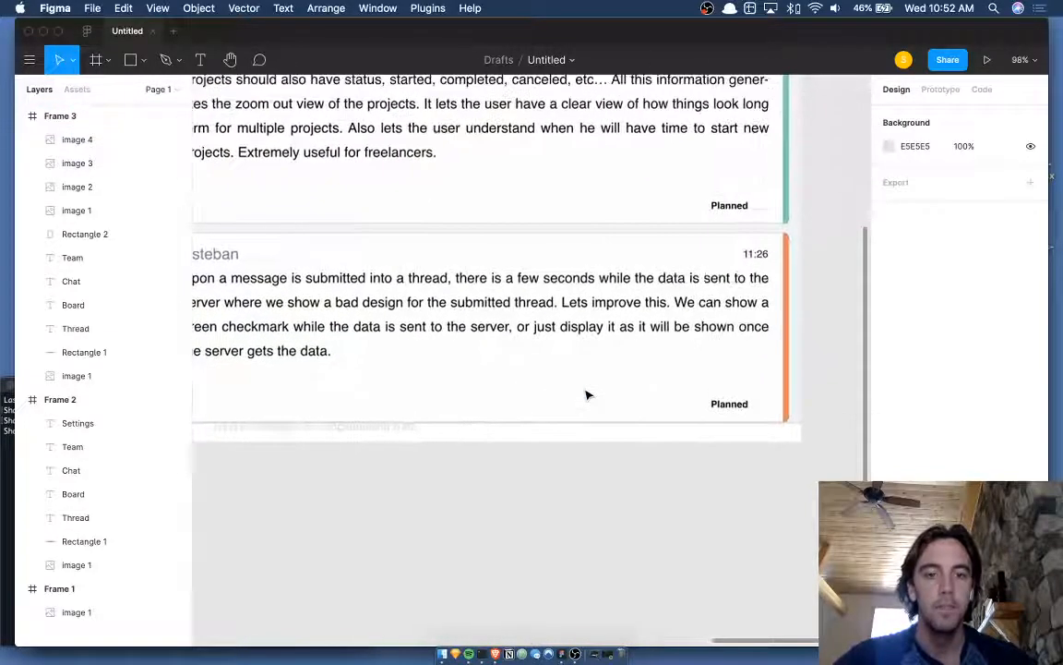
{"action": "scroll", "coordinate": [586, 394], "scroll_direction": "left", "scroll_amount": 3}
{"action": "scroll", "coordinate": [586, 394], "scroll_direction": "up", "scroll_amount": 4}
{"action": "scroll", "coordinate": [587, 394], "scroll_direction": "down", "scroll_amount": 5}
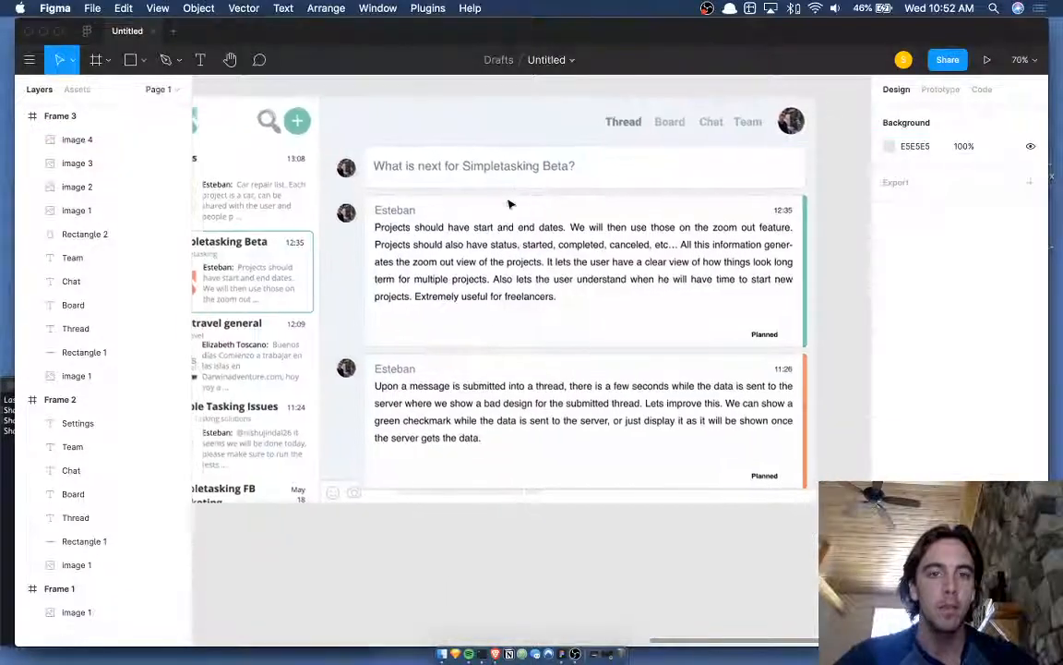
{"action": "left_click", "coordinate": [504, 159]}
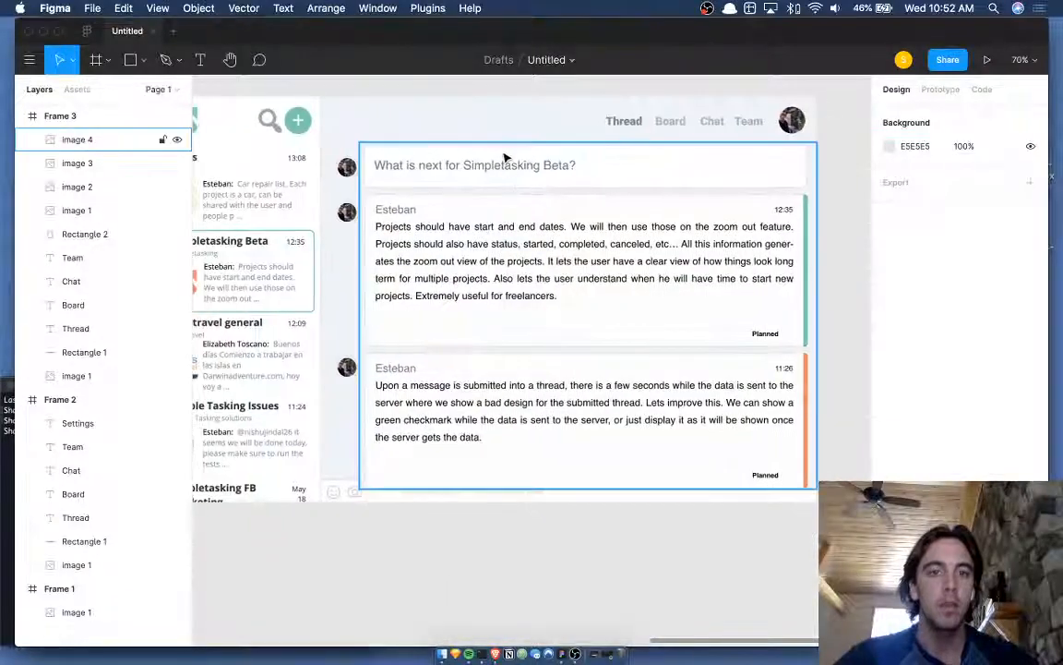
{"action": "scroll", "coordinate": [426, 177], "scroll_direction": "left", "scroll_amount": 10}
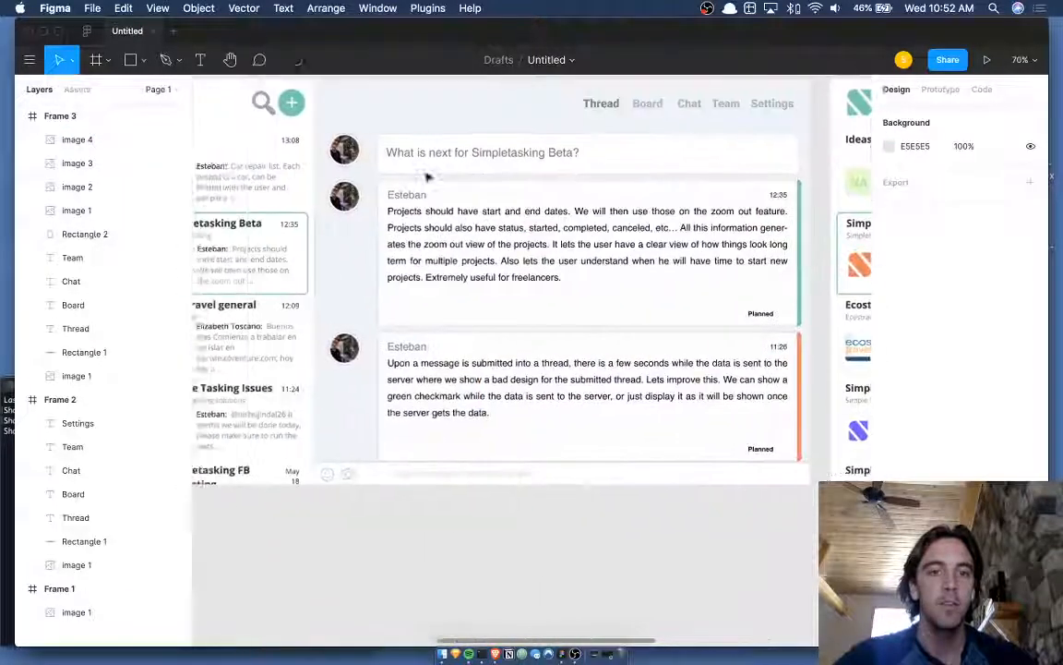
{"action": "scroll", "coordinate": [473, 168], "scroll_direction": "right", "scroll_amount": 10}
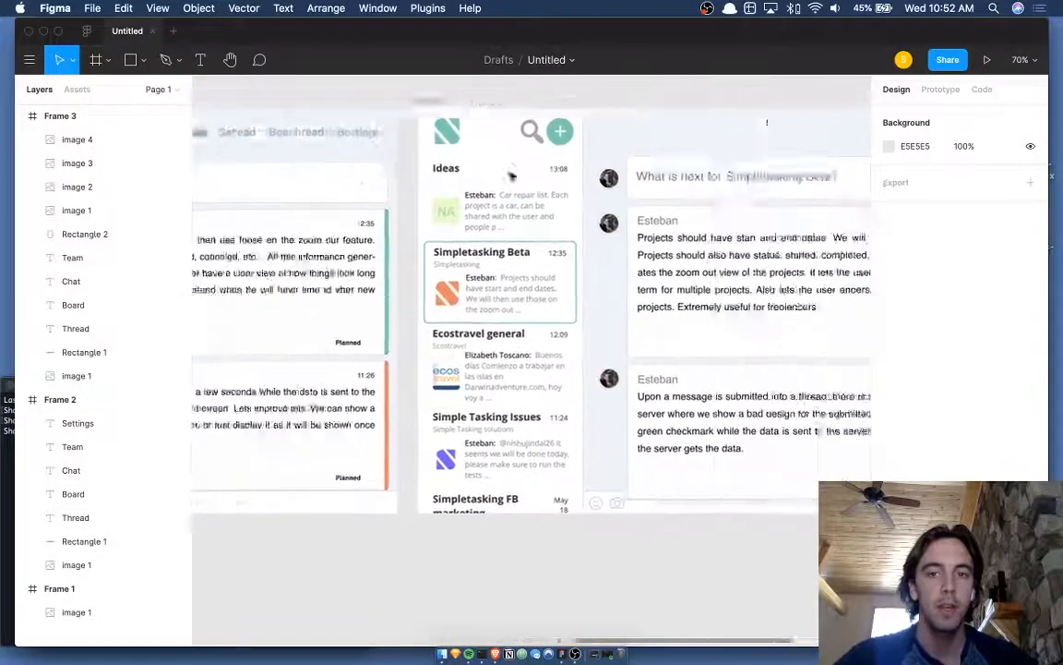
{"action": "scroll", "coordinate": [511, 173], "scroll_direction": "left", "scroll_amount": 10}
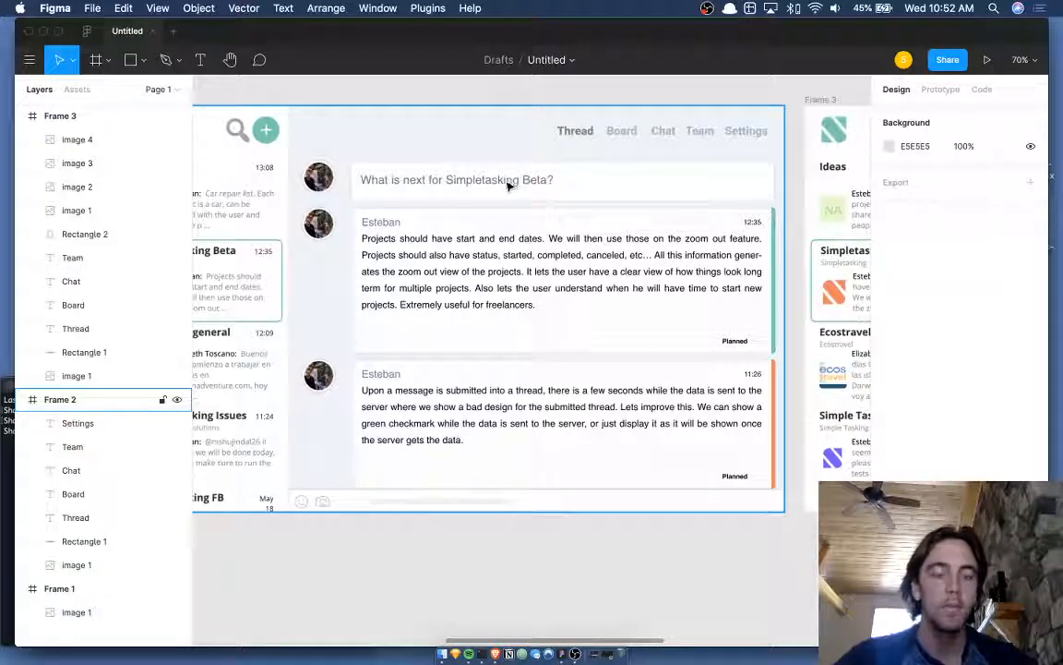
{"action": "scroll", "coordinate": [507, 185], "scroll_direction": "left", "scroll_amount": 2}
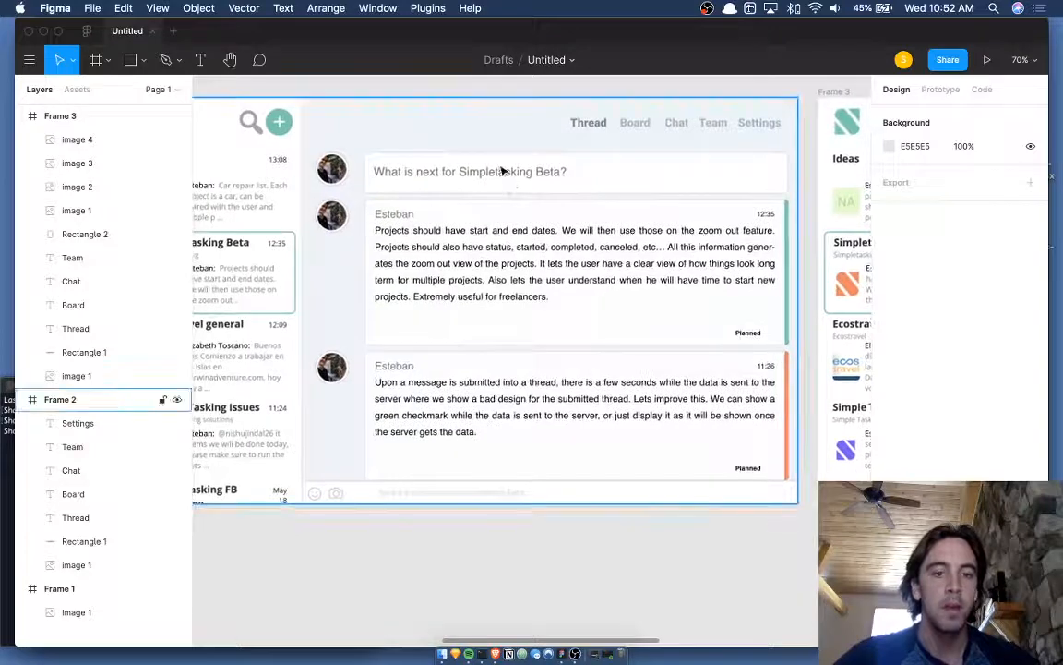
{"action": "scroll", "coordinate": [517, 192], "scroll_direction": "left", "scroll_amount": 3}
{"action": "scroll", "coordinate": [517, 192], "scroll_direction": "down", "scroll_amount": 1}
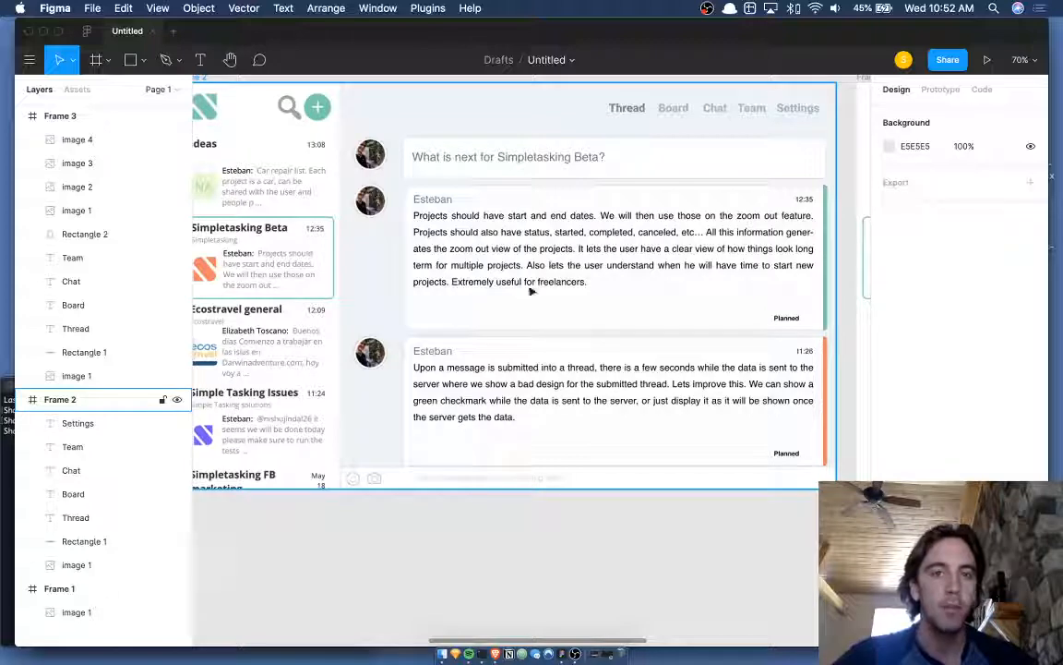
{"action": "scroll", "coordinate": [455, 509], "scroll_direction": "right", "scroll_amount": 3}
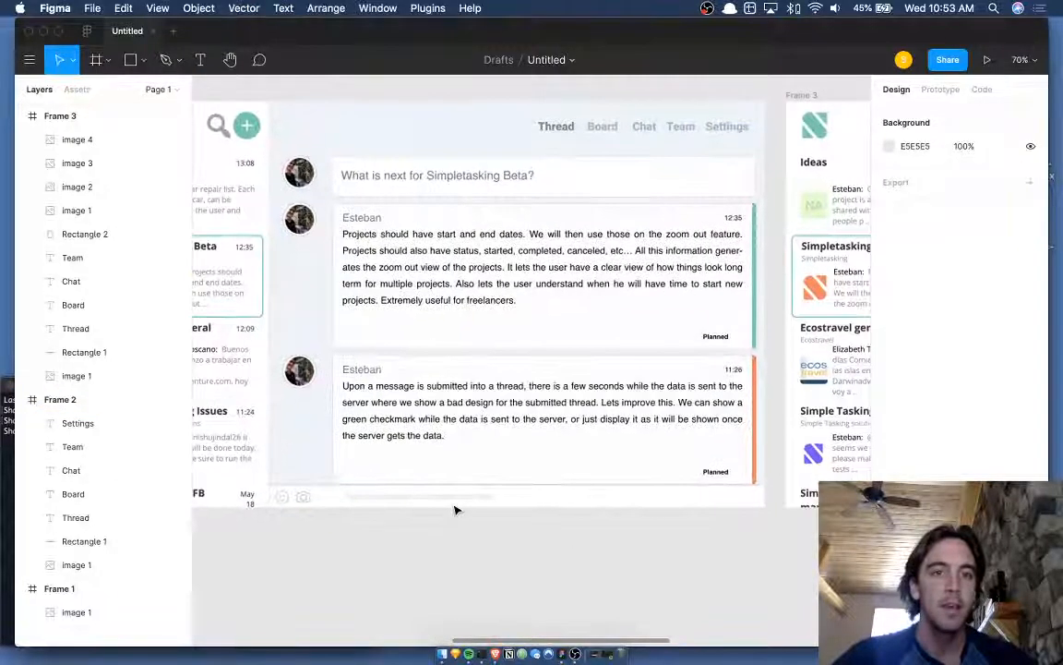
{"action": "scroll", "coordinate": [455, 510], "scroll_direction": "left", "scroll_amount": 2}
{"action": "scroll", "coordinate": [496, 238], "scroll_direction": "left", "scroll_amount": 2}
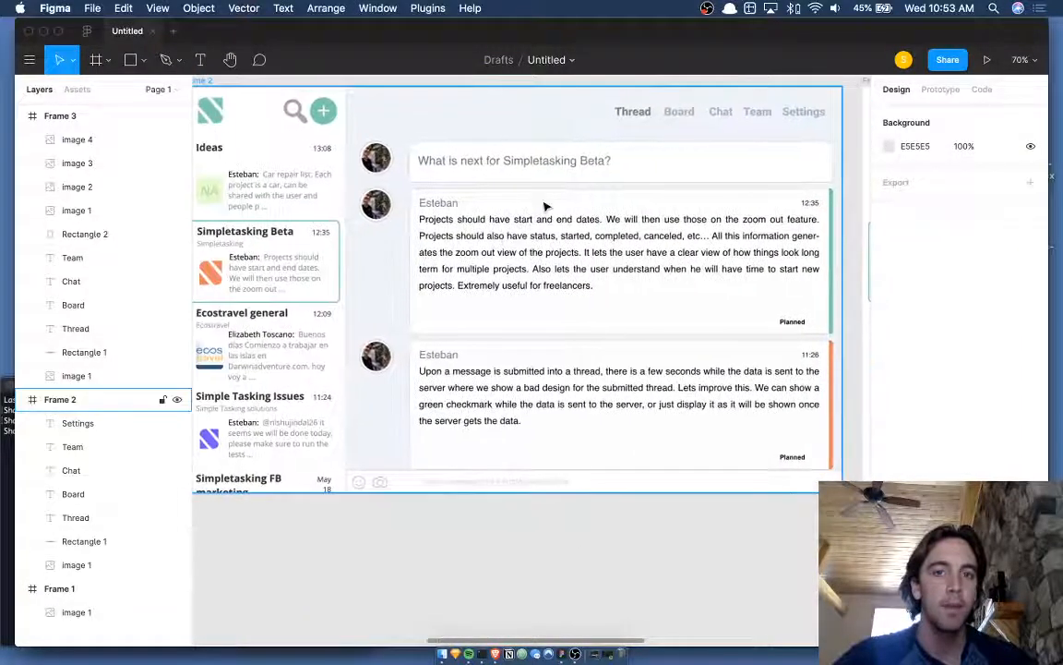
{"action": "scroll", "coordinate": [546, 207], "scroll_direction": "right", "scroll_amount": 1}
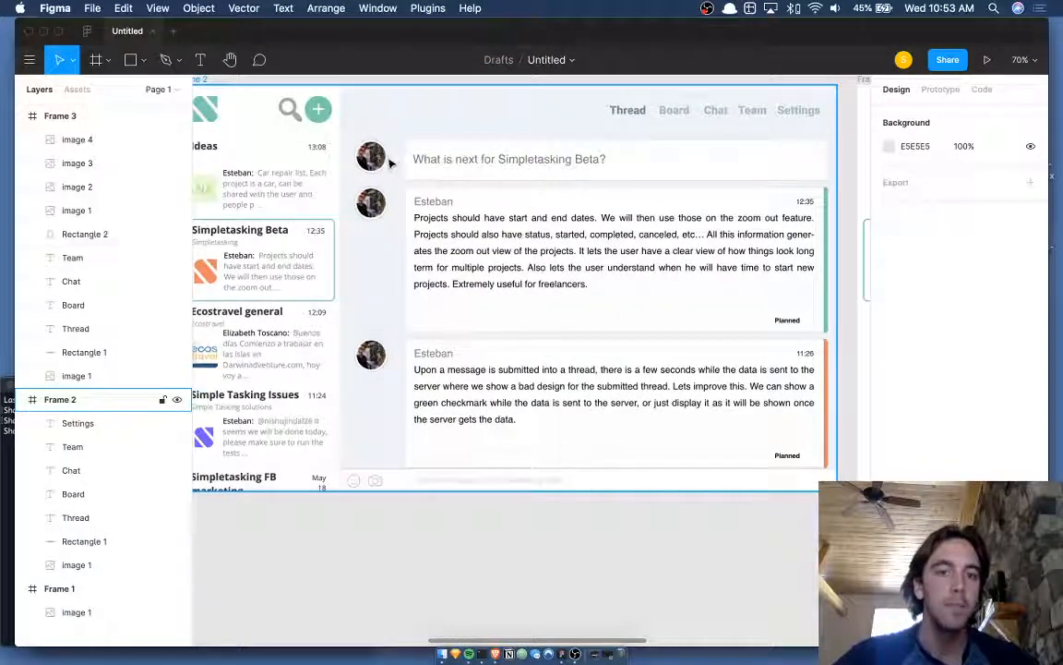
{"action": "scroll", "coordinate": [428, 164], "scroll_direction": "down", "scroll_amount": 1}
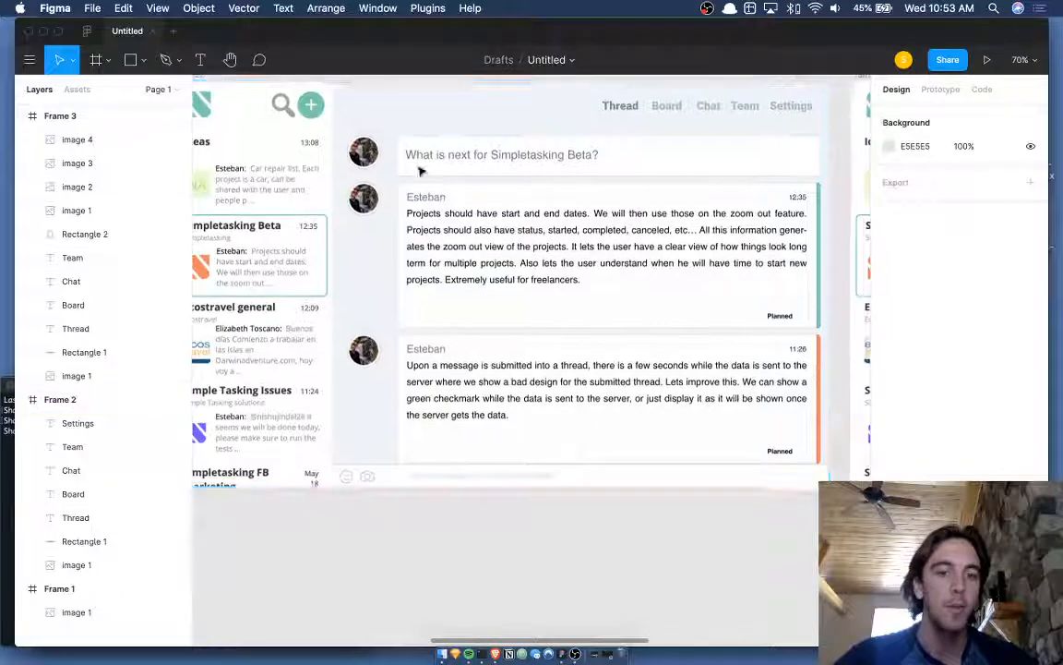
{"action": "scroll", "coordinate": [453, 467], "scroll_direction": "right", "scroll_amount": 3}
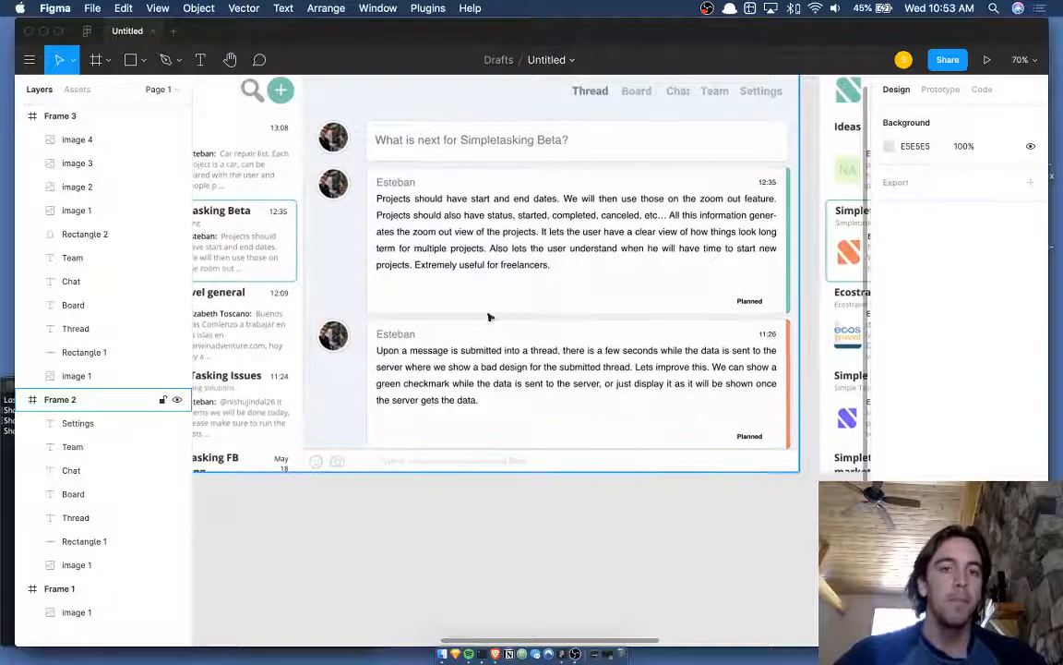
{"action": "scroll", "coordinate": [494, 138], "scroll_direction": "down", "scroll_amount": 1}
{"action": "scroll", "coordinate": [494, 137], "scroll_direction": "up", "scroll_amount": 1}
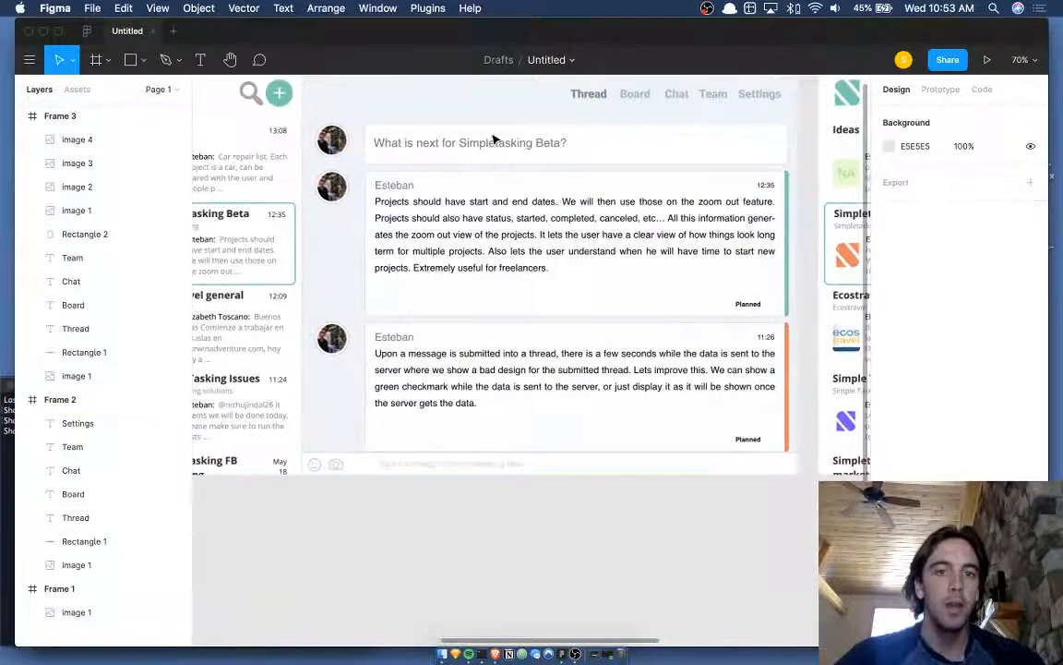
{"action": "scroll", "coordinate": [486, 151], "scroll_direction": "down", "scroll_amount": 1}
{"action": "scroll", "coordinate": [486, 152], "scroll_direction": "up", "scroll_amount": 1}
{"action": "scroll", "coordinate": [487, 152], "scroll_direction": "left", "scroll_amount": 1}
{"action": "scroll", "coordinate": [487, 152], "scroll_direction": "right", "scroll_amount": 1}
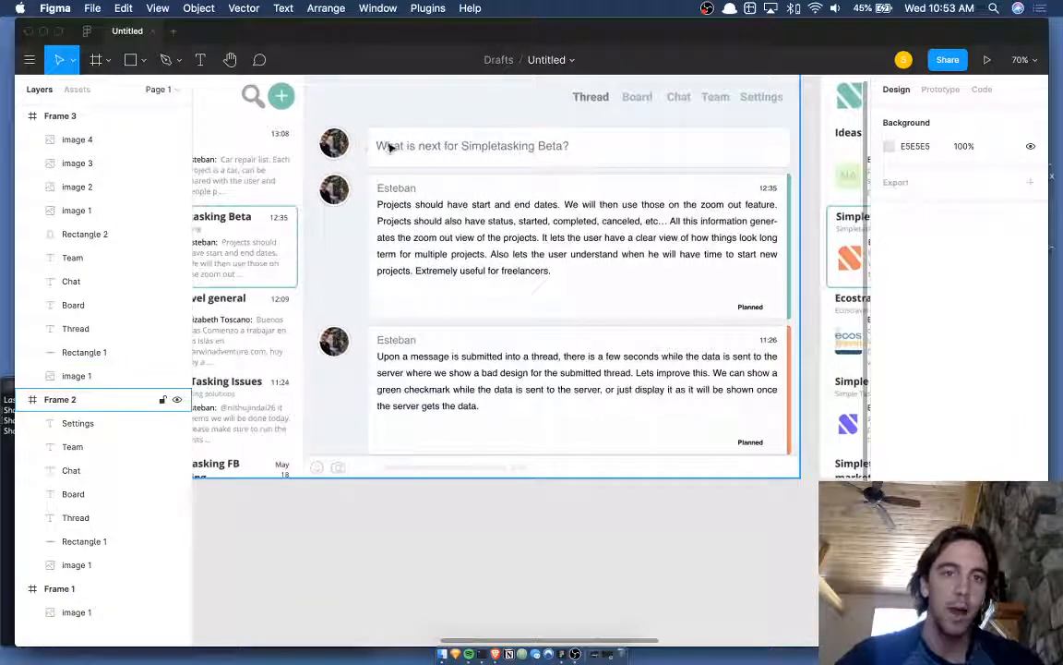
{"action": "scroll", "coordinate": [507, 150], "scroll_direction": "right", "scroll_amount": 2}
{"action": "scroll", "coordinate": [507, 150], "scroll_direction": "up", "scroll_amount": 1}
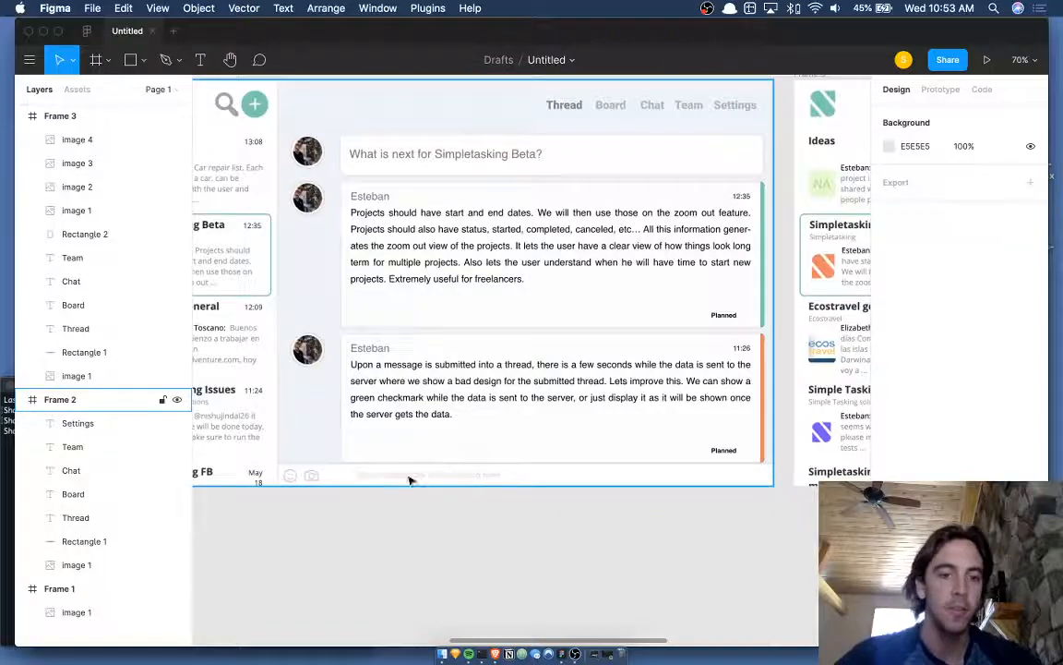
{"action": "scroll", "coordinate": [511, 468], "scroll_direction": "down", "scroll_amount": 1}
{"action": "scroll", "coordinate": [510, 468], "scroll_direction": "right", "scroll_amount": 1}
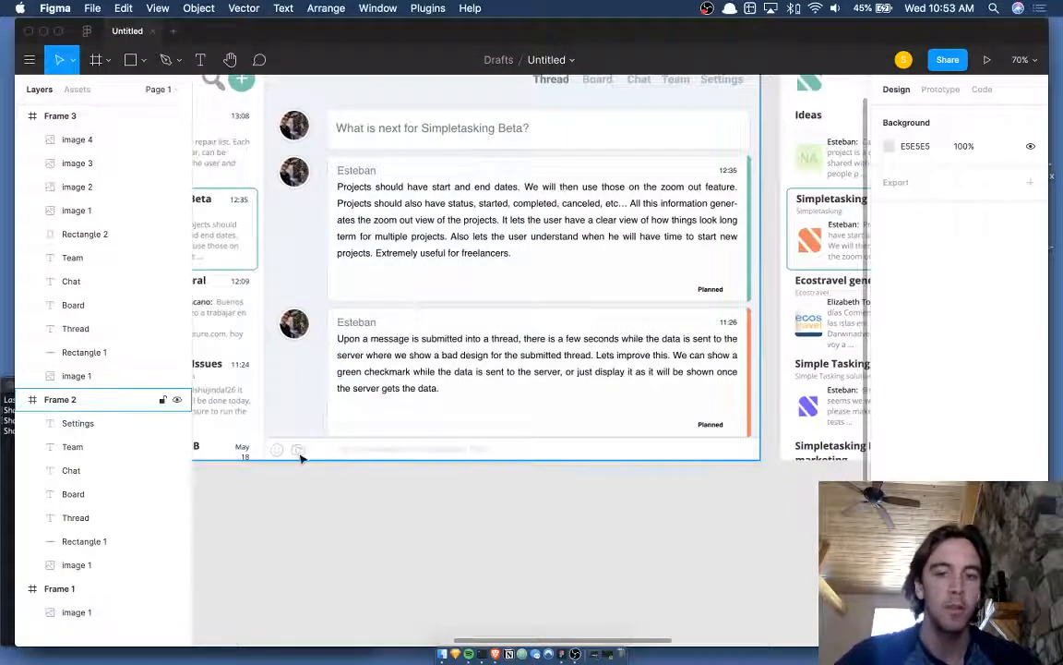
{"action": "scroll", "coordinate": [300, 457], "scroll_direction": "down", "scroll_amount": 5}
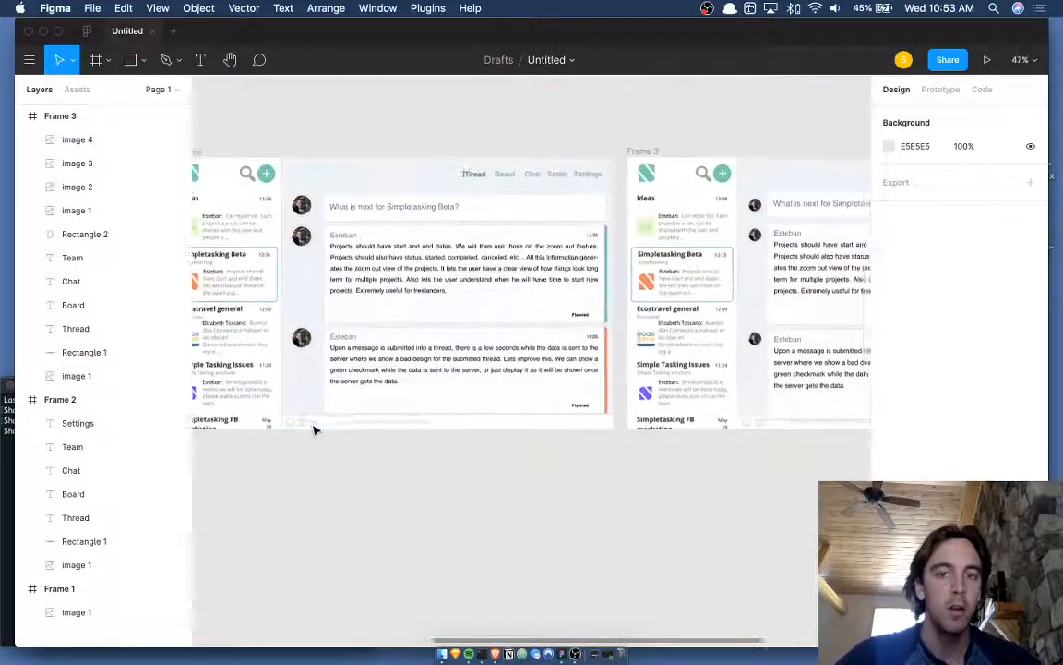
{"action": "scroll", "coordinate": [314, 429], "scroll_direction": "up", "scroll_amount": 3}
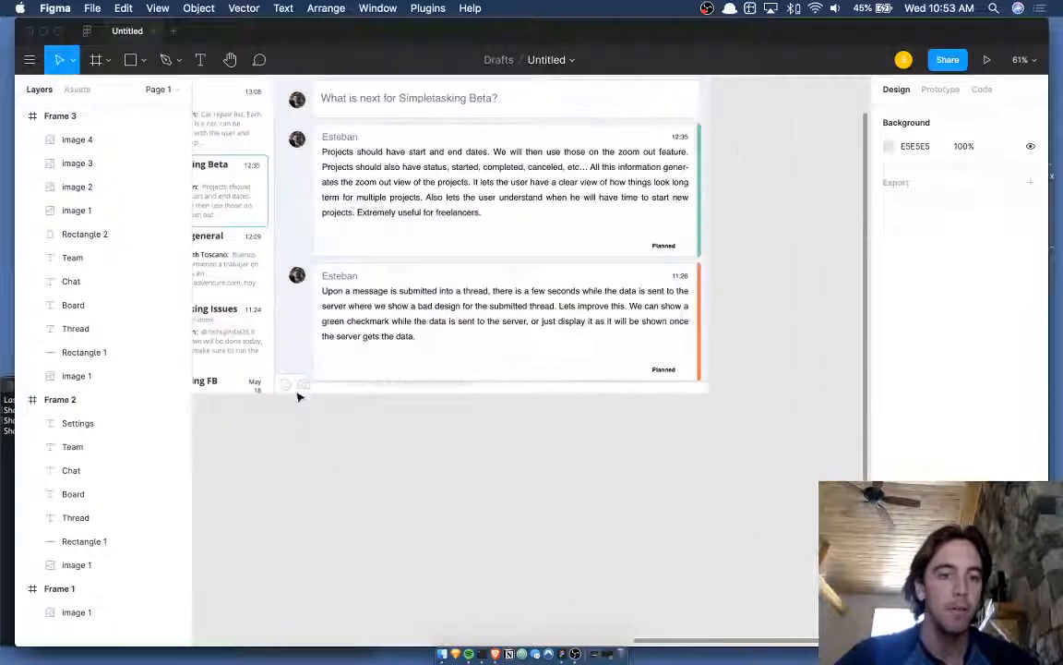
- Draw a 964×84 bar along Frame 3's bottom, colour it EFF3F9, and send it behind the screenshot
{"action": "left_click", "coordinate": [285, 361]}
{"action": "key", "text": "r"}
{"action": "left_click_drag", "start_coordinate": [271, 355], "coordinate": [708, 392]}
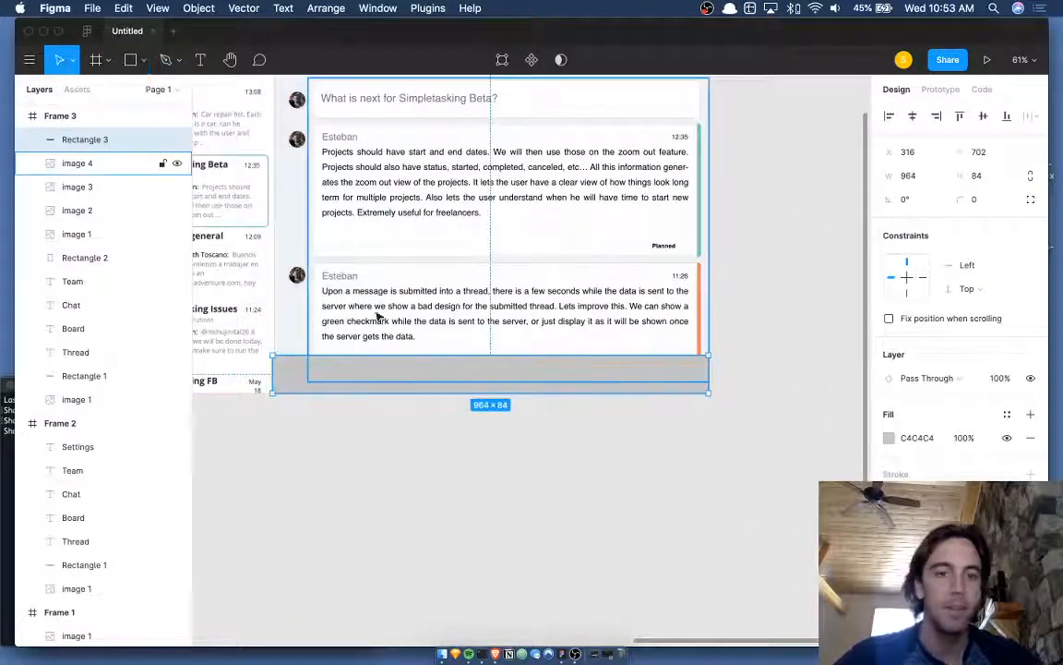
{"action": "key", "text": "i"}
{"action": "left_click", "coordinate": [289, 327]}
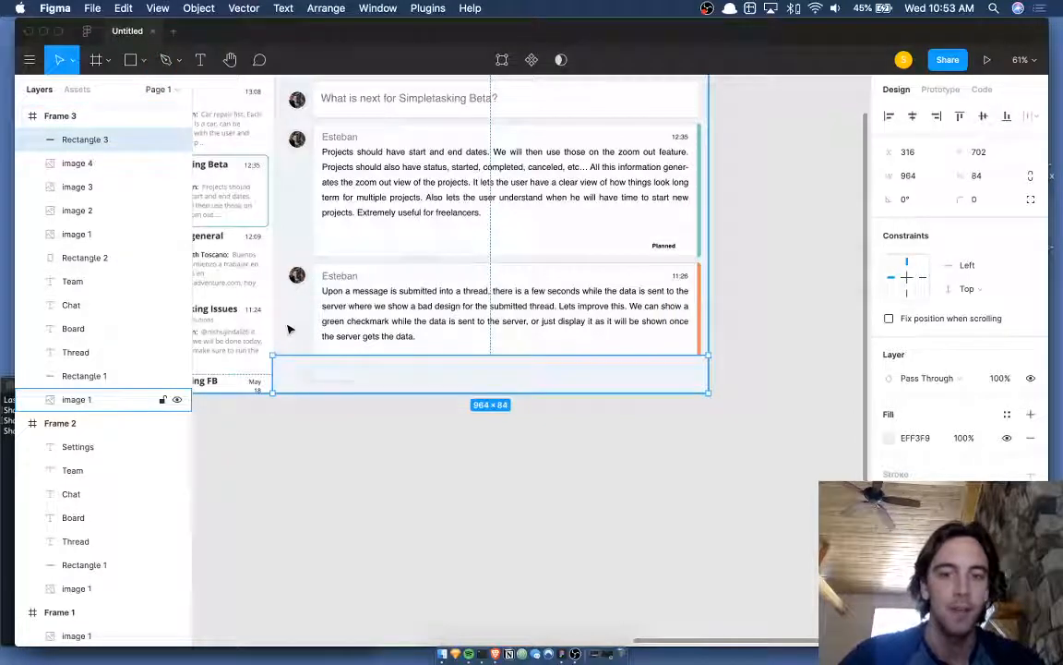
{"action": "key", "text": "super+bracketleft"}
{"action": "left_click", "coordinate": [325, 447]}
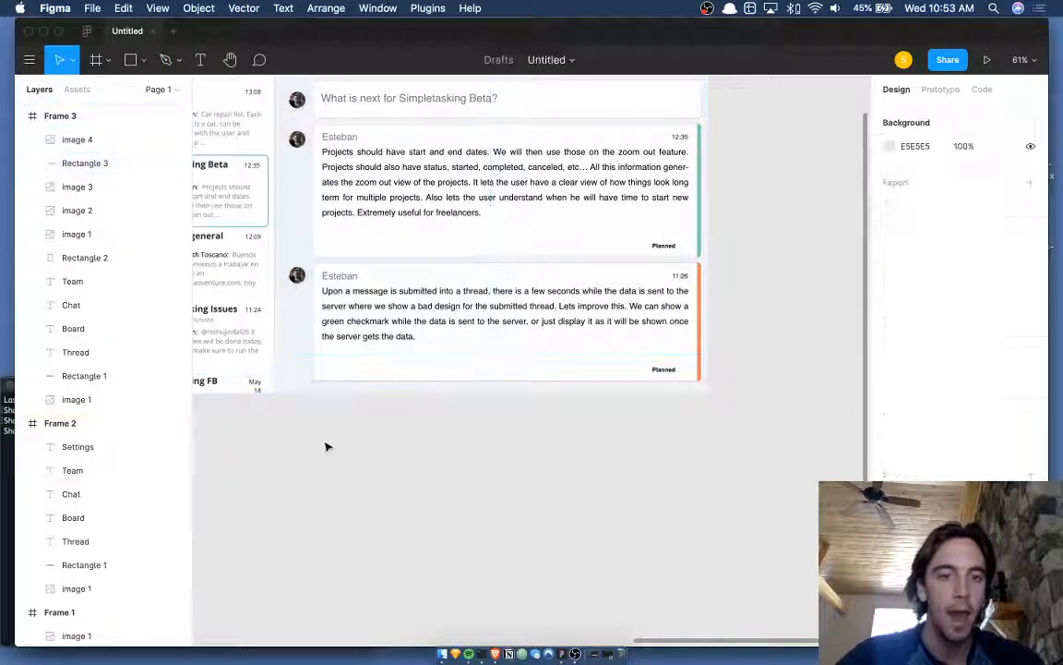
{"action": "scroll", "coordinate": [325, 445], "scroll_direction": "left", "scroll_amount": 2}
{"action": "scroll", "coordinate": [325, 445], "scroll_direction": "up", "scroll_amount": 6}
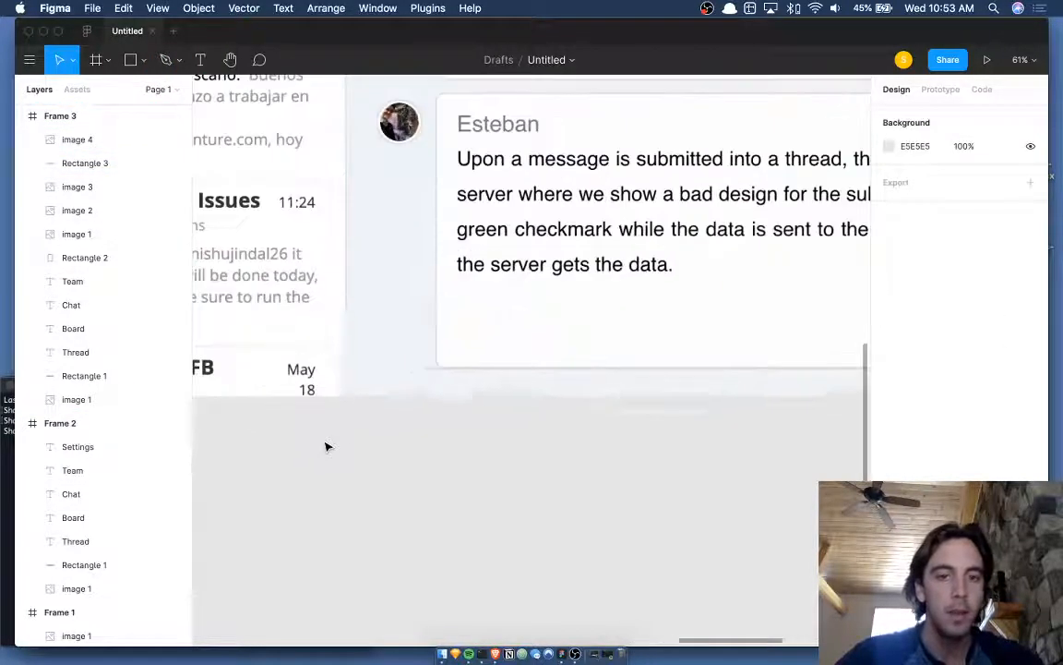
- Trim image 4's left edge slightly, leaving it 879×671 at x 402
{"action": "double_click", "coordinate": [434, 362]}
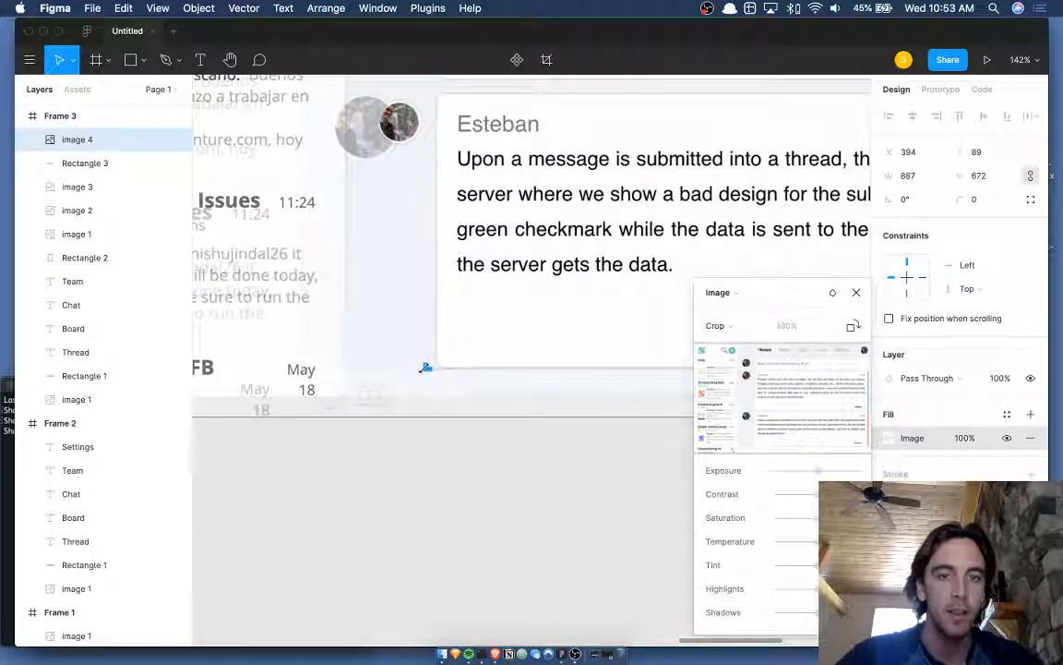
{"action": "left_click_drag", "start_coordinate": [424, 368], "coordinate": [429, 367]}
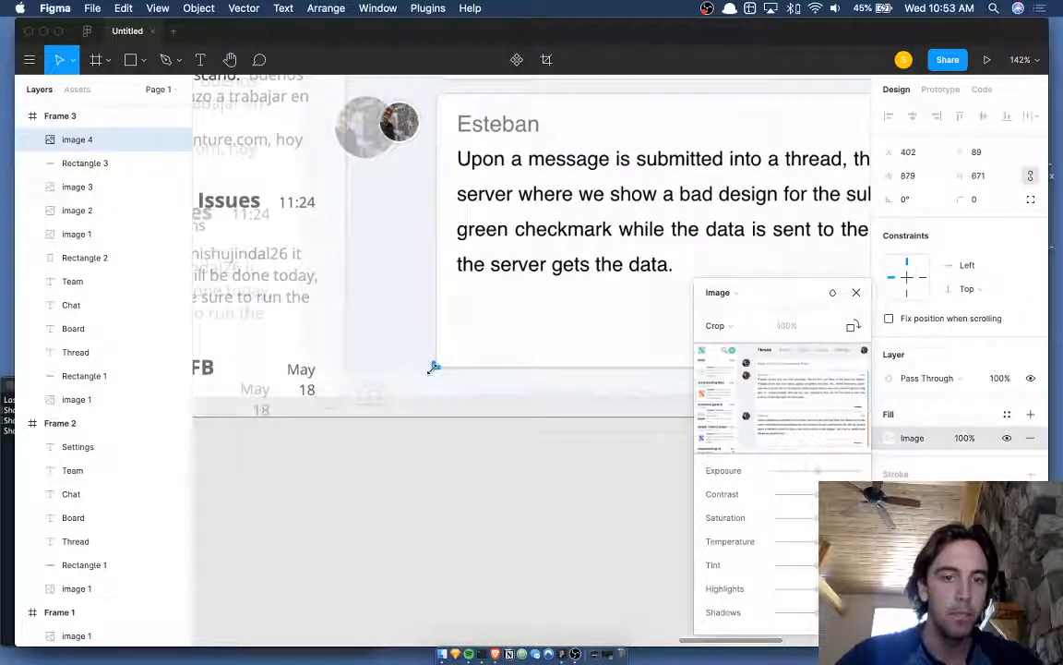
{"action": "key", "text": "Return"}
{"action": "left_click", "coordinate": [439, 505]}
{"action": "scroll", "coordinate": [439, 504], "scroll_direction": "down", "scroll_amount": 5}
{"action": "scroll", "coordinate": [439, 504], "scroll_direction": "right", "scroll_amount": 2}
{"action": "scroll", "coordinate": [440, 504], "scroll_direction": "left", "scroll_amount": 5}
{"action": "scroll", "coordinate": [440, 504], "scroll_direction": "down", "scroll_amount": 1}
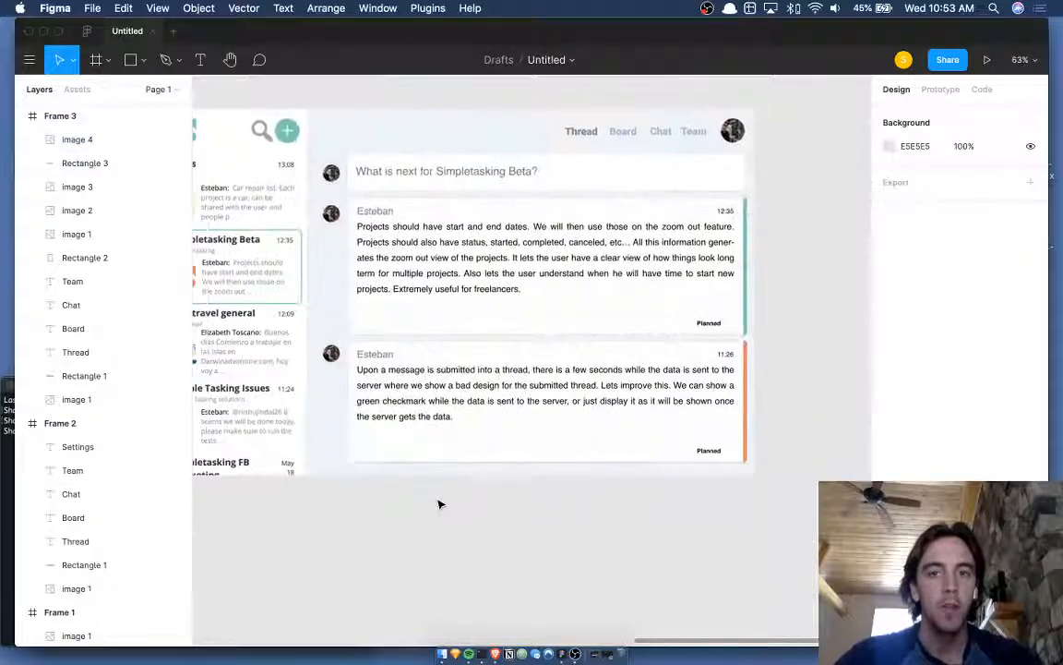
- Select Frame 2's screenshot image and duplicate it below the frames
{"action": "scroll", "coordinate": [439, 504], "scroll_direction": "down", "scroll_amount": 3}
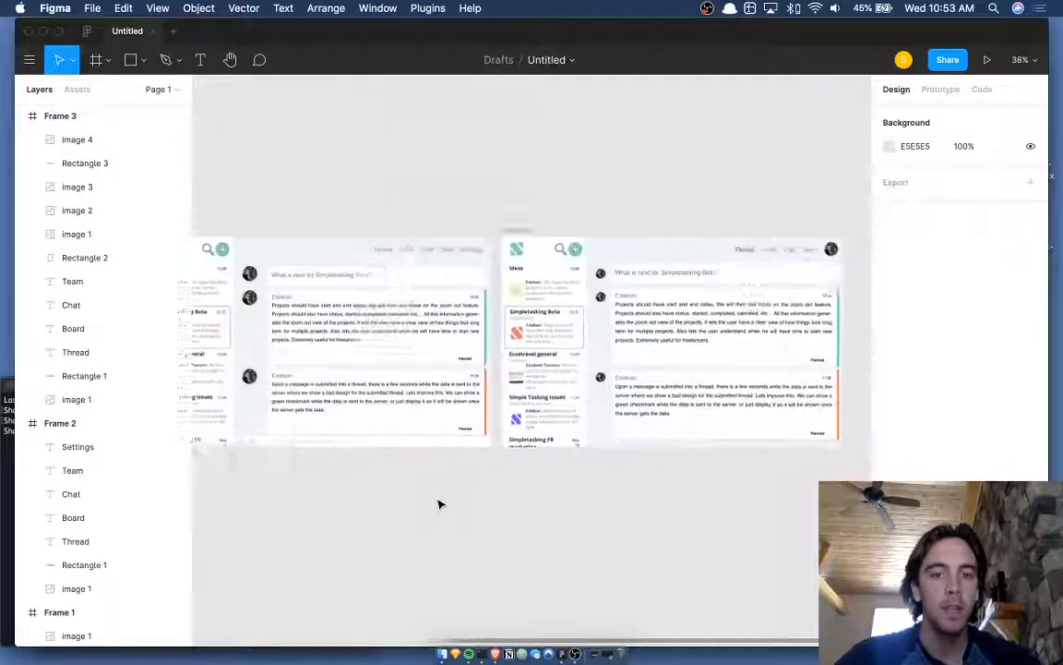
{"action": "scroll", "coordinate": [439, 504], "scroll_direction": "down", "scroll_amount": 1}
{"action": "left_click", "coordinate": [687, 205]}
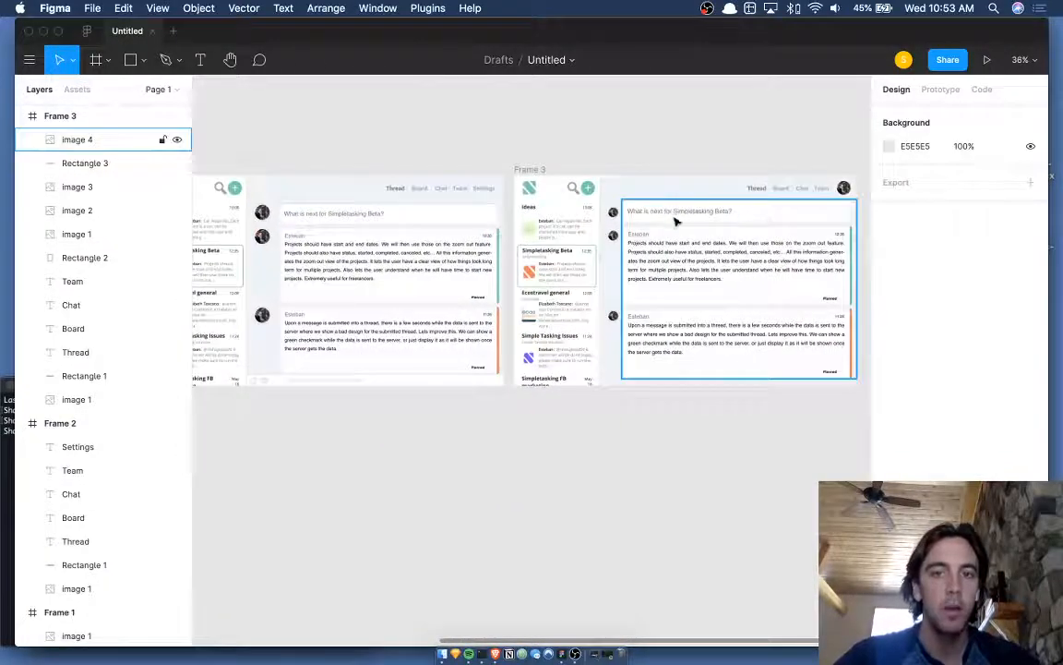
{"action": "scroll", "coordinate": [416, 304], "scroll_direction": "down", "scroll_amount": 1}
{"action": "left_click", "coordinate": [340, 370]}
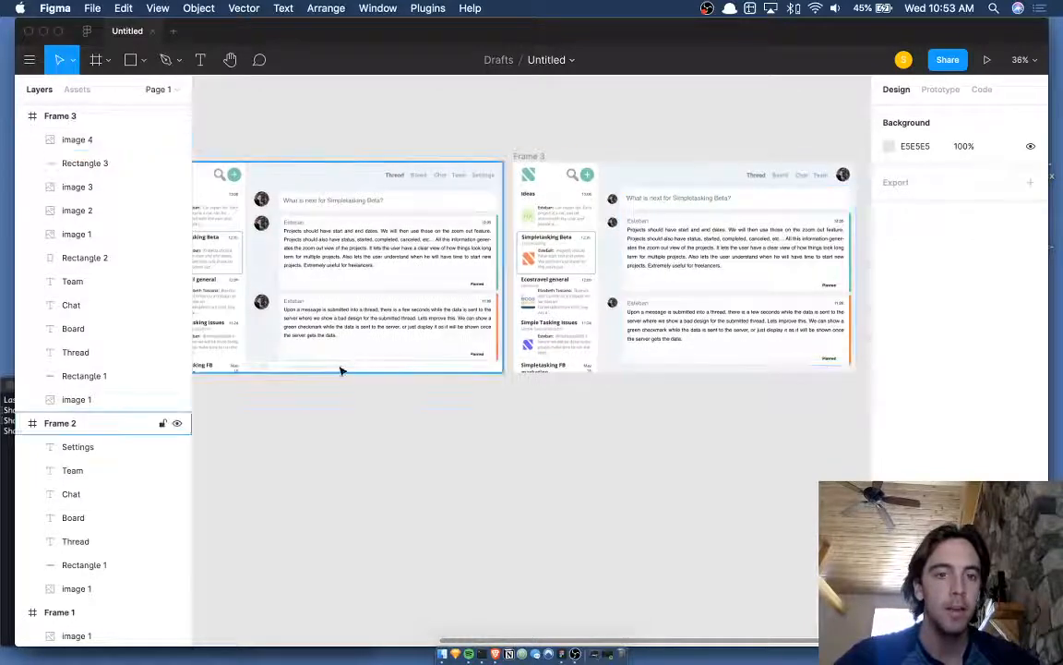
{"action": "scroll", "coordinate": [506, 424], "scroll_direction": "right", "scroll_amount": 5}
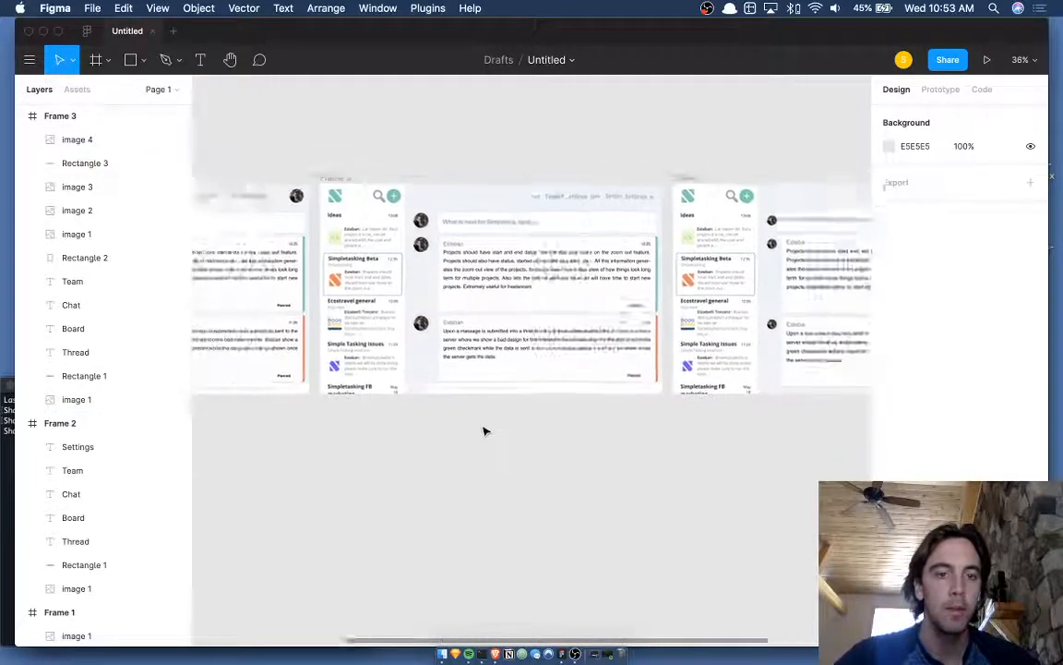
{"action": "scroll", "coordinate": [485, 430], "scroll_direction": "up", "scroll_amount": 5}
{"action": "left_click", "coordinate": [534, 292]}
{"action": "double_click", "coordinate": [533, 292]}
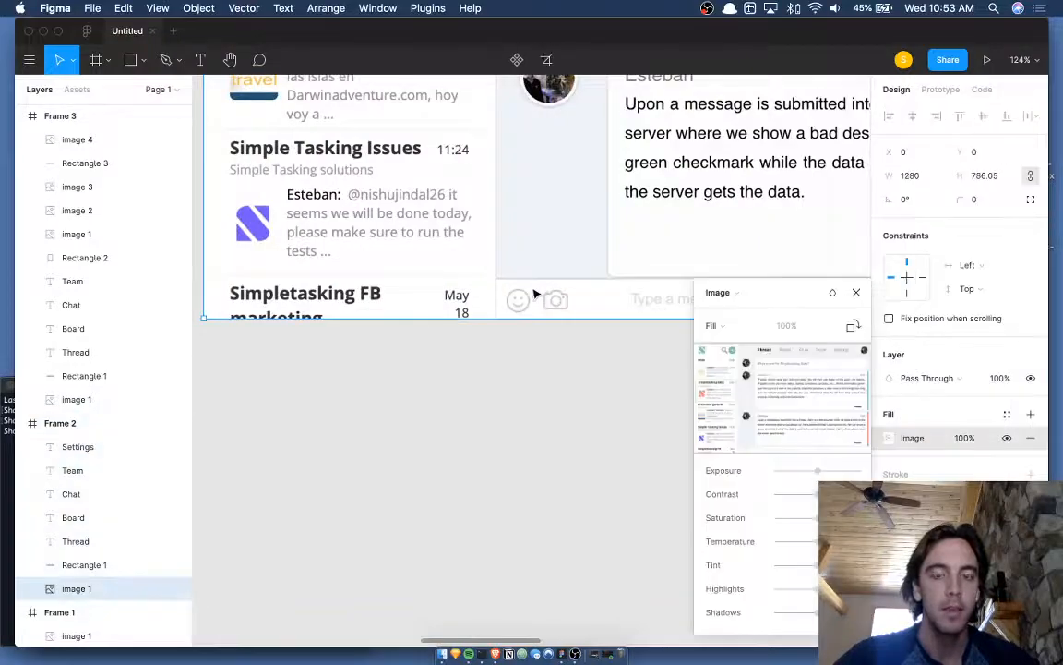
{"action": "scroll", "coordinate": [534, 291], "scroll_direction": "down", "scroll_amount": 5}
{"action": "scroll", "coordinate": [532, 292], "scroll_direction": "right", "scroll_amount": 1}
{"action": "key", "text": "Escape"}
{"action": "scroll", "coordinate": [531, 275], "scroll_direction": "down", "scroll_amount": 5}
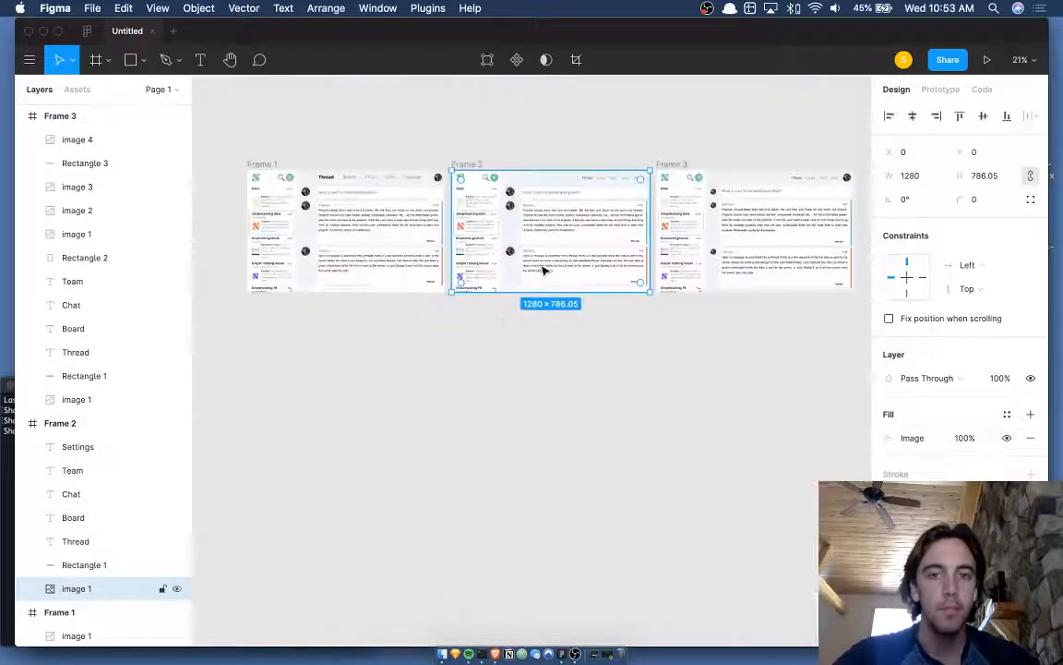
{"action": "key", "text": "super+d"}
{"action": "left_click_drag", "start_coordinate": [545, 263], "coordinate": [545, 469]}
- Crop the copy down to just the emoji and camera icon strip
{"action": "scroll", "coordinate": [546, 466], "scroll_direction": "up", "scroll_amount": 5}
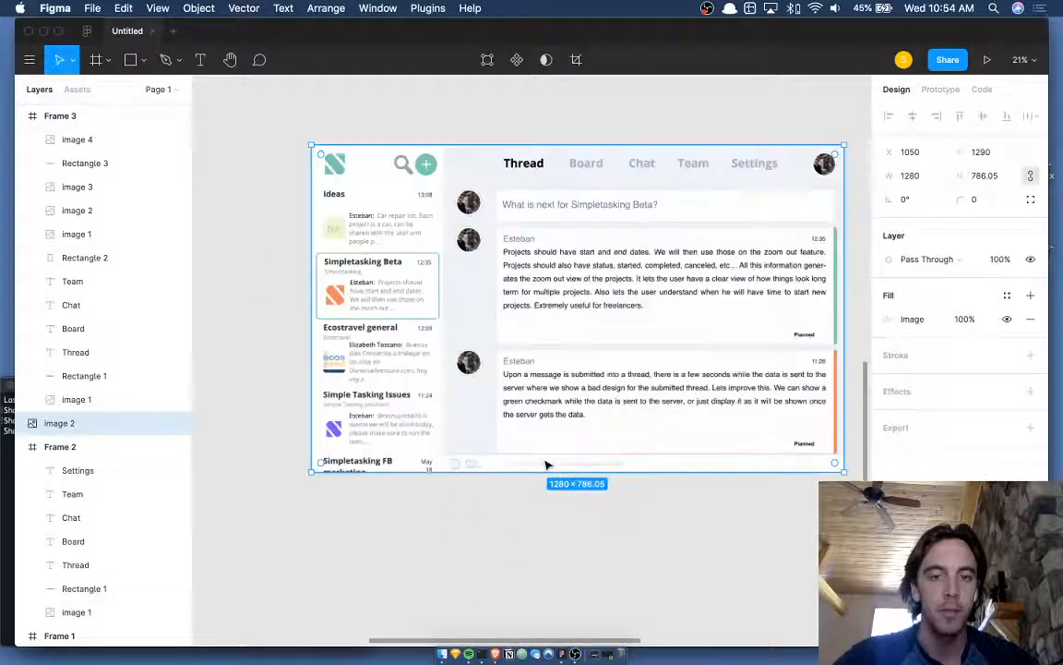
{"action": "double_click", "coordinate": [572, 403]}
{"action": "left_click", "coordinate": [718, 330]}
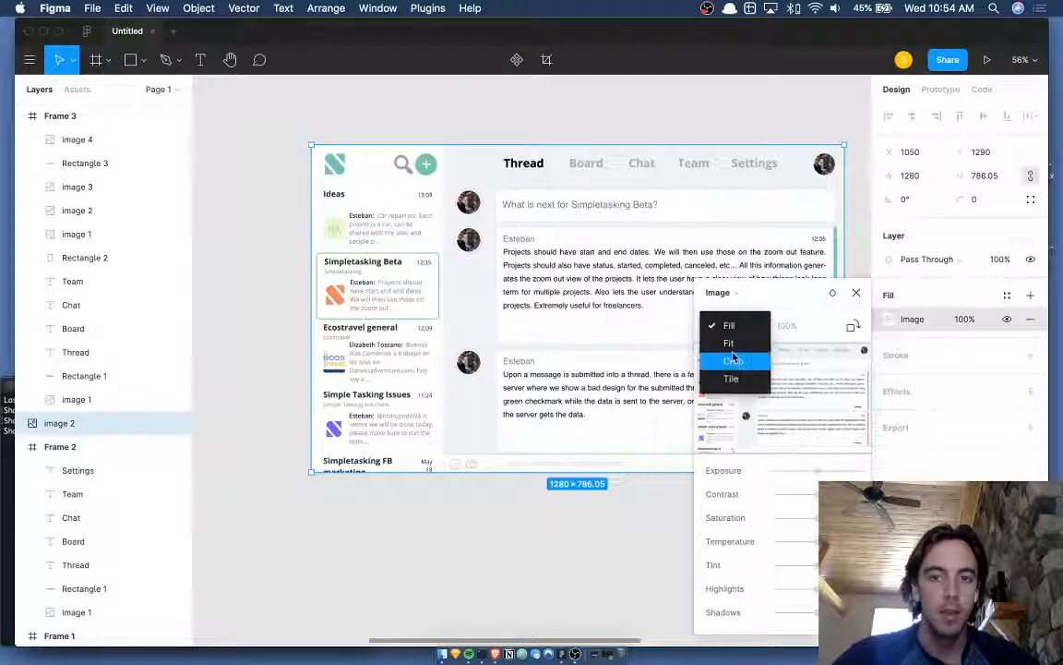
{"action": "left_click", "coordinate": [733, 361]}
{"action": "left_click_drag", "start_coordinate": [317, 147], "coordinate": [446, 458]}
{"action": "scroll", "coordinate": [443, 457], "scroll_direction": "right", "scroll_amount": 5}
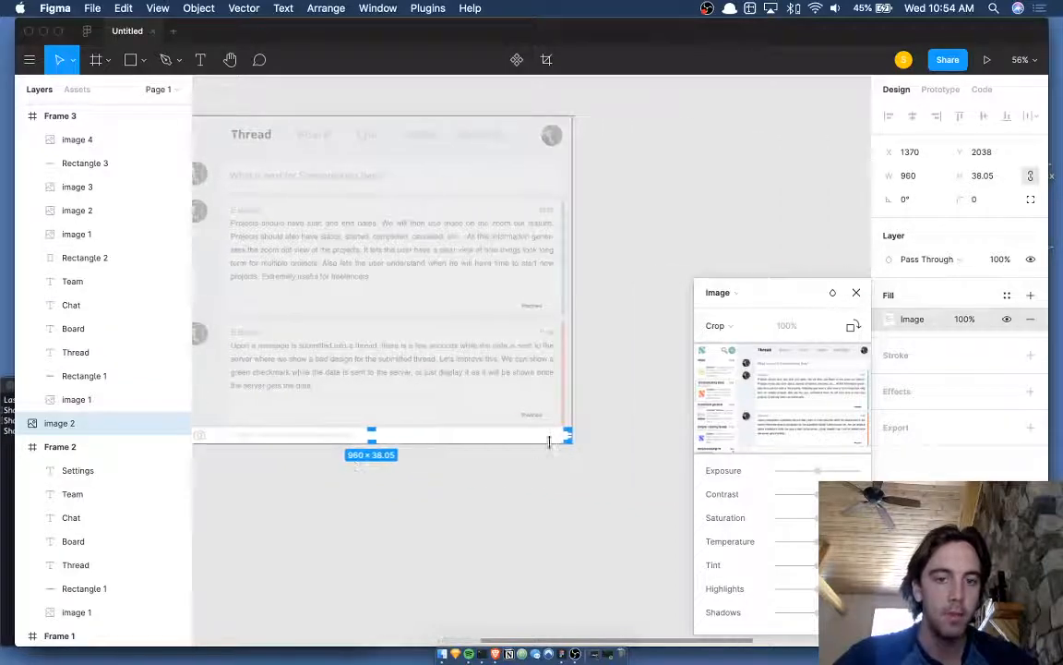
{"action": "left_click_drag", "start_coordinate": [570, 434], "coordinate": [325, 434]}
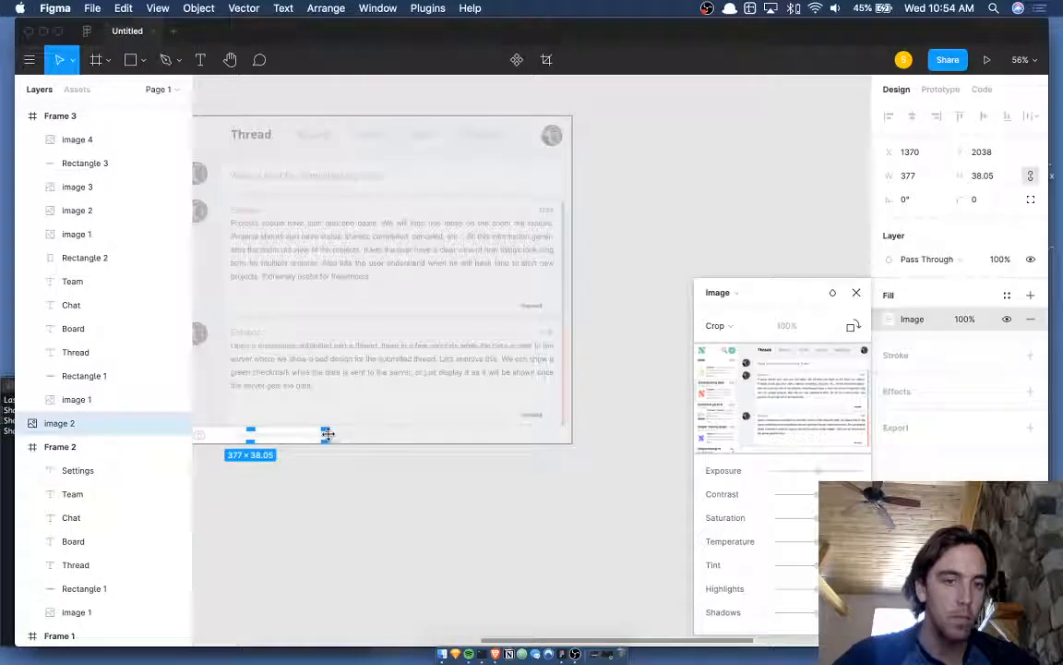
{"action": "scroll", "coordinate": [329, 434], "scroll_direction": "up", "scroll_amount": 5}
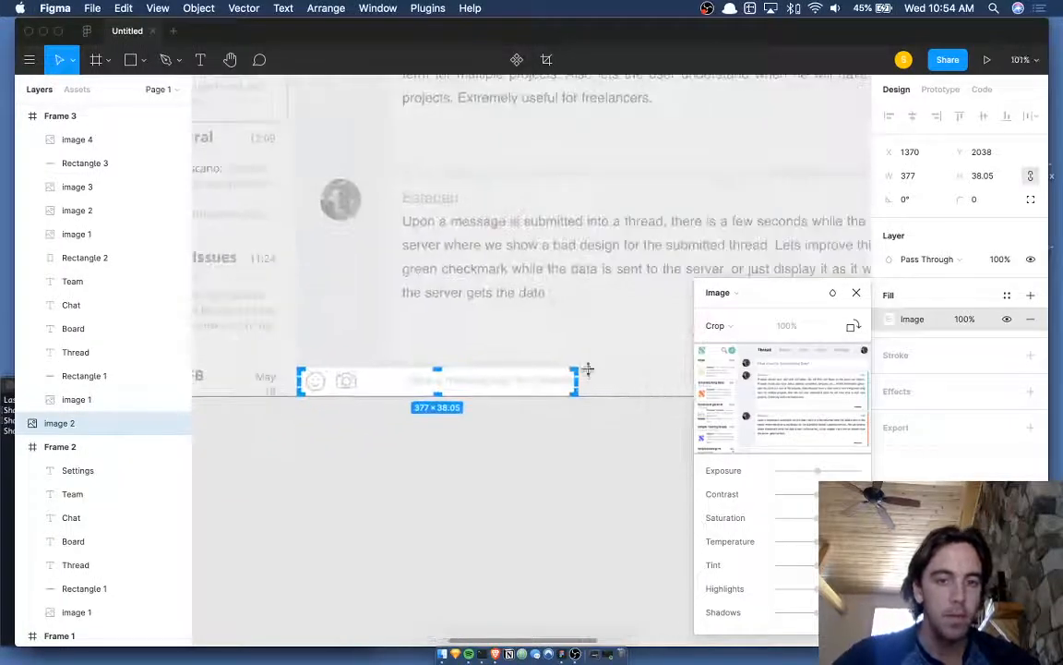
{"action": "left_click_drag", "start_coordinate": [577, 381], "coordinate": [501, 217]}
{"action": "key", "text": "Return"}
- Place the 107×38 icon strip in Frame 3's question input row at x 1183, y 119
{"action": "scroll", "coordinate": [334, 381], "scroll_direction": "down", "scroll_amount": 10}
{"action": "scroll", "coordinate": [501, 216], "scroll_direction": "up", "scroll_amount": 6}
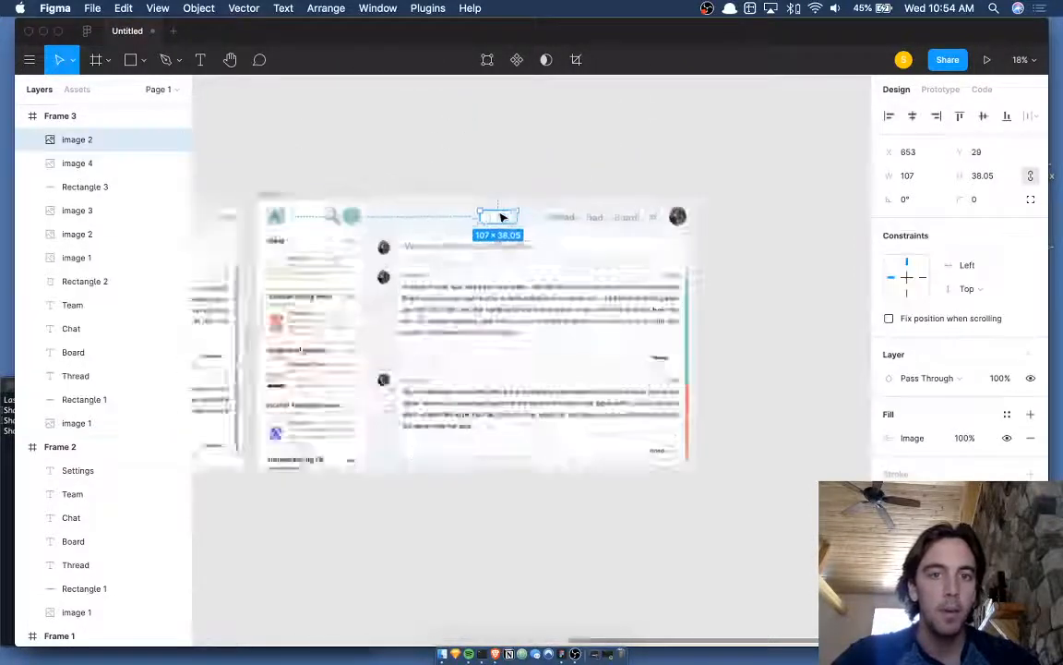
{"action": "left_click_drag", "start_coordinate": [510, 150], "coordinate": [725, 192]}
{"action": "left_click", "coordinate": [797, 214]}
{"action": "scroll", "coordinate": [800, 213], "scroll_direction": "down", "scroll_amount": 2}
{"action": "scroll", "coordinate": [799, 213], "scroll_direction": "left", "scroll_amount": 2}
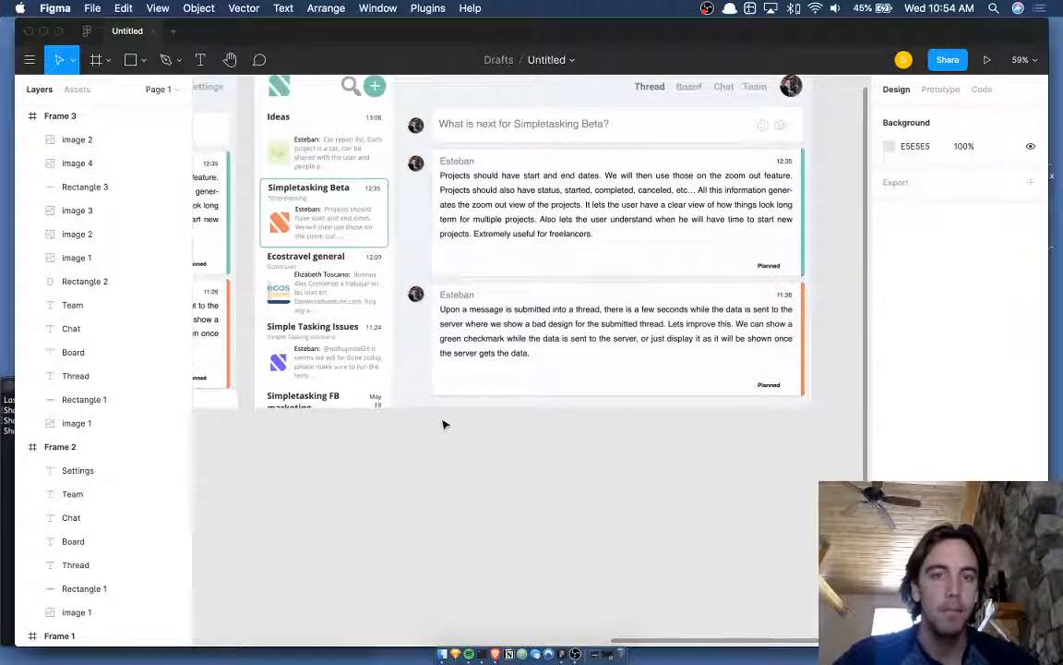
{"action": "scroll", "coordinate": [494, 439], "scroll_direction": "right", "scroll_amount": 3}
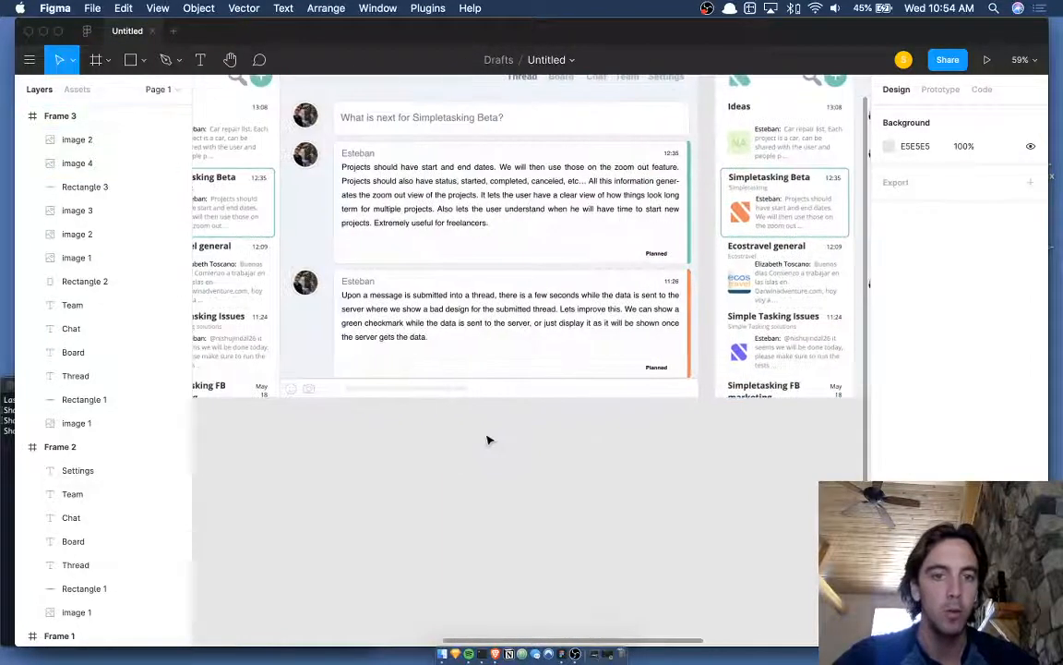
{"action": "scroll", "coordinate": [366, 454], "scroll_direction": "right", "scroll_amount": 10}
{"action": "scroll", "coordinate": [367, 455], "scroll_direction": "up", "scroll_amount": 2}
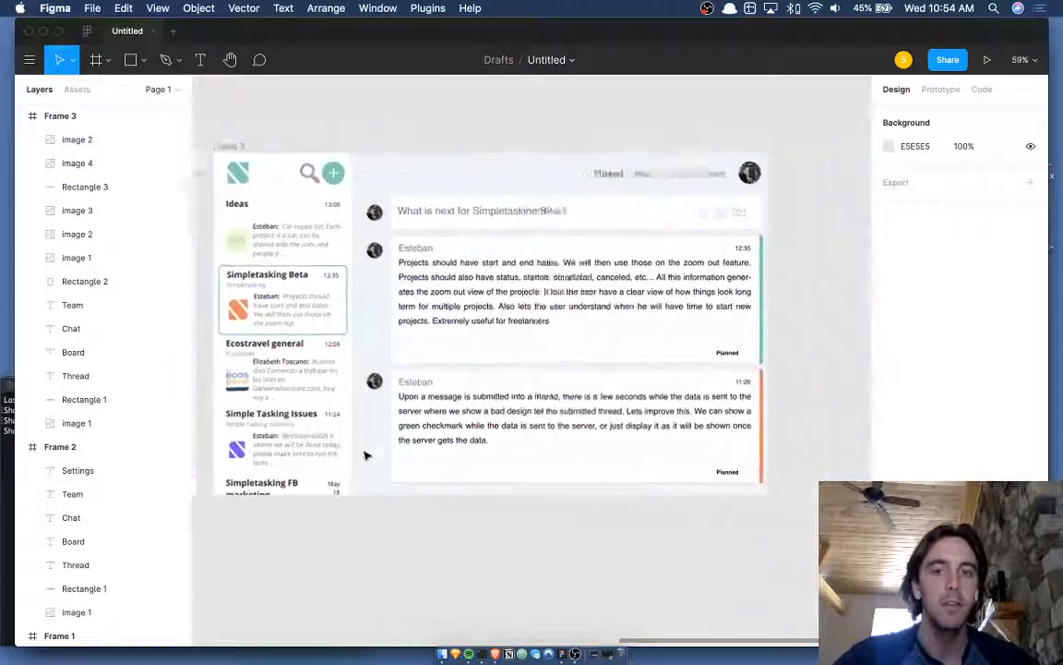
{"action": "scroll", "coordinate": [366, 455], "scroll_direction": "down", "scroll_amount": 1}
{"action": "scroll", "coordinate": [734, 194], "scroll_direction": "up", "scroll_amount": 5}
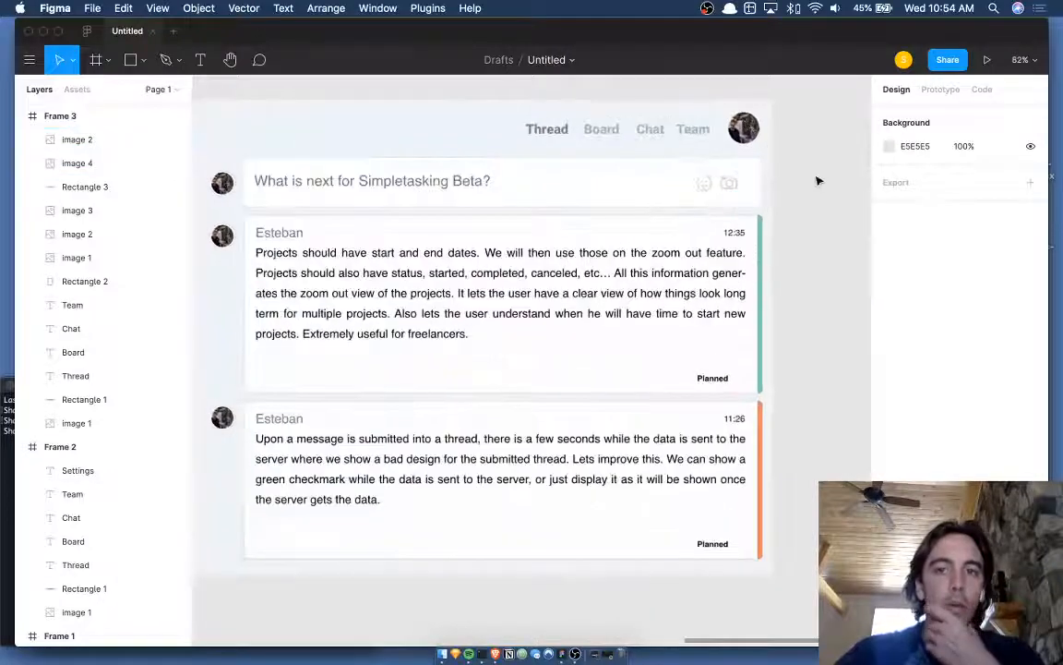
{"action": "scroll", "coordinate": [817, 180], "scroll_direction": "left", "scroll_amount": 2}
{"action": "scroll", "coordinate": [817, 180], "scroll_direction": "down", "scroll_amount": 2}
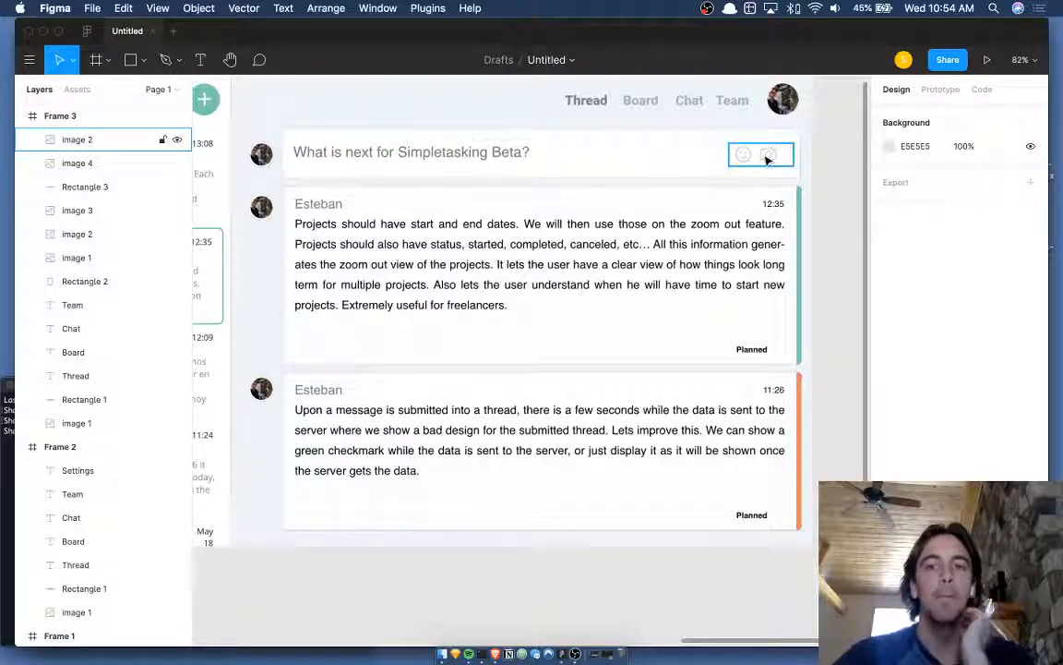
{"action": "scroll", "coordinate": [838, 161], "scroll_direction": "down", "scroll_amount": 5}
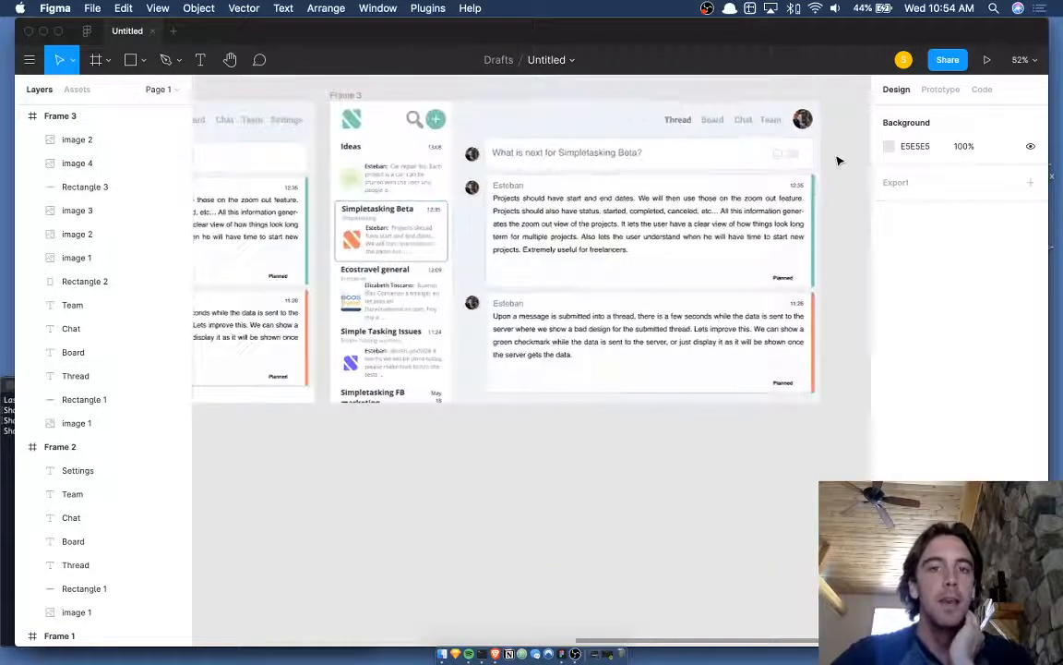
{"action": "scroll", "coordinate": [839, 161], "scroll_direction": "up", "scroll_amount": 3}
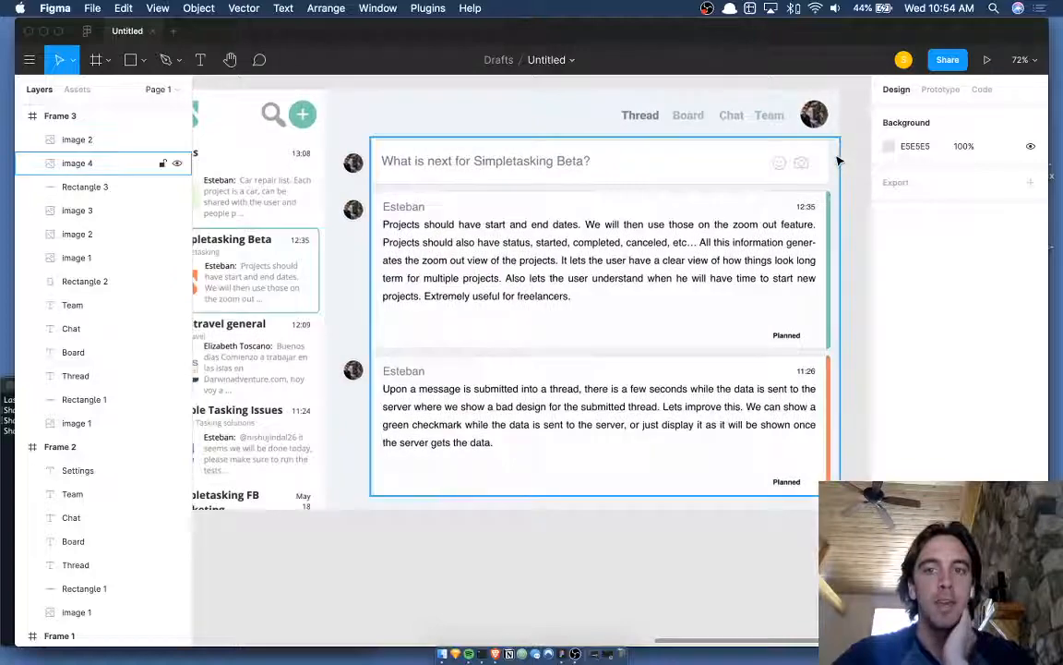
{"action": "scroll", "coordinate": [843, 172], "scroll_direction": "up", "scroll_amount": 15}
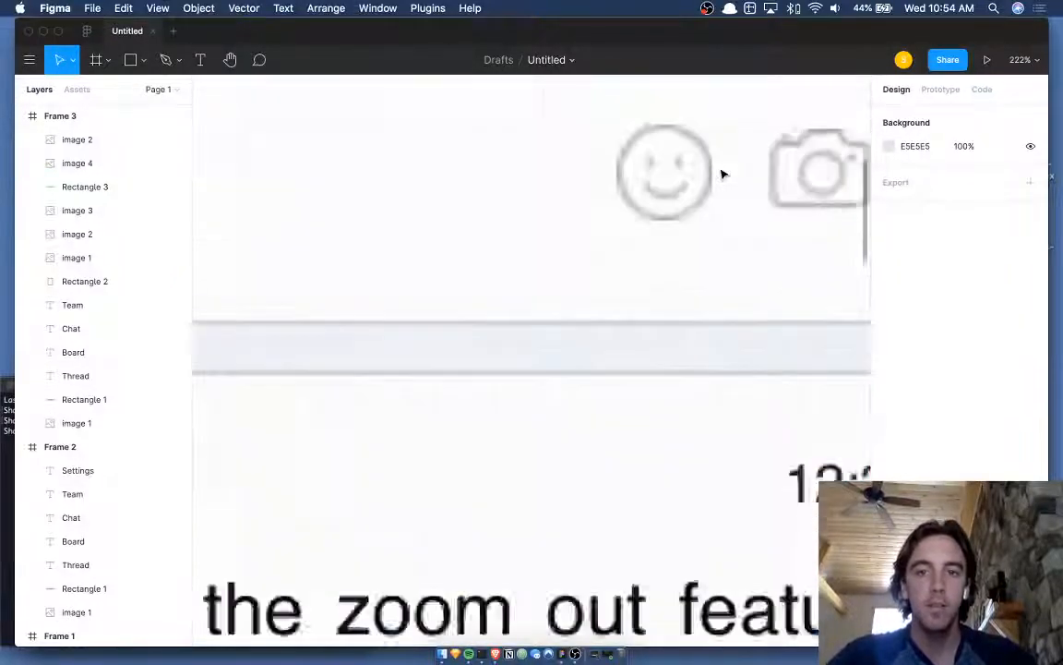
- Draw a 1 px wide vertical rectangle left of the icons, raise it, and make it 58 tall
{"action": "left_click", "coordinate": [558, 185]}
{"action": "scroll", "coordinate": [561, 185], "scroll_direction": "down", "scroll_amount": 3}
{"action": "scroll", "coordinate": [560, 181], "scroll_direction": "up", "scroll_amount": 5}
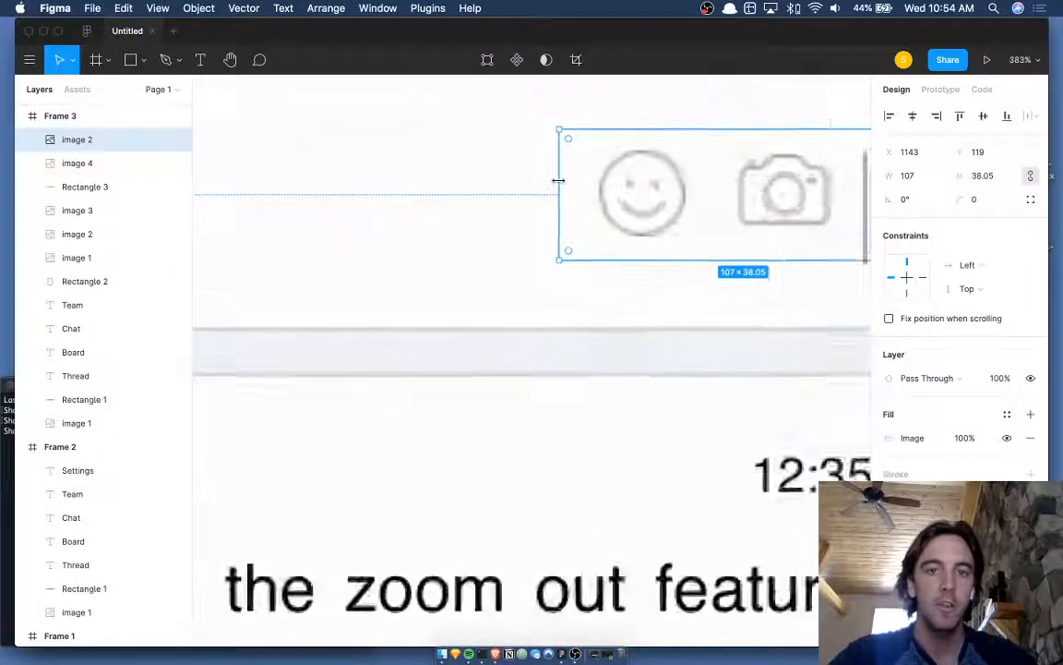
{"action": "key", "text": "r"}
{"action": "left_click_drag", "start_coordinate": [546, 109], "coordinate": [546, 302]}
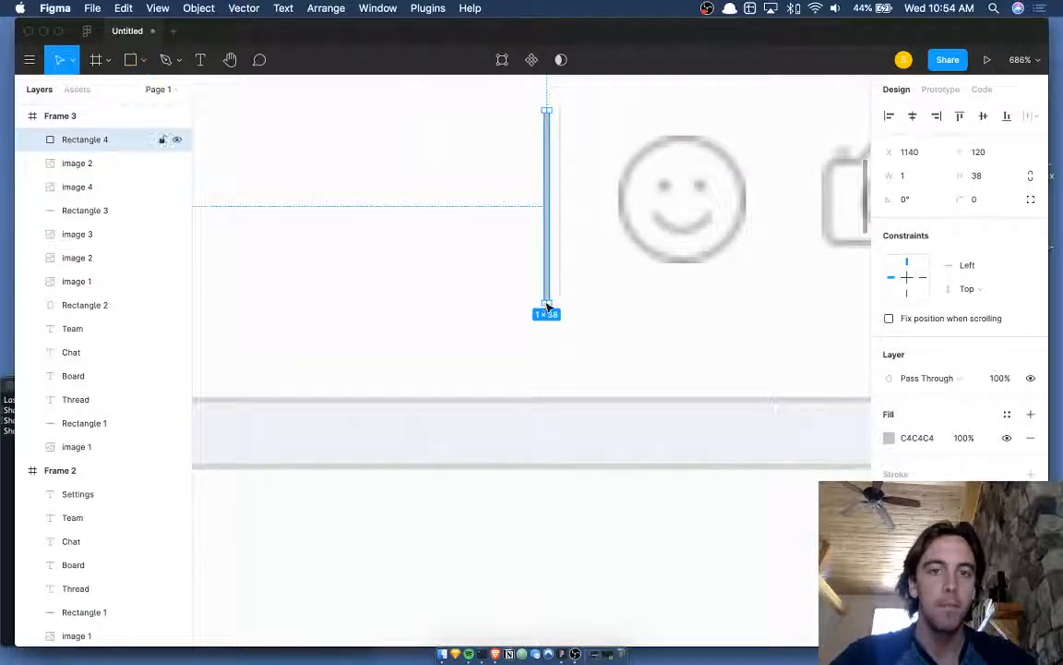
{"action": "key", "text": "Right"}
{"action": "key", "text": "Right"}
{"action": "key", "text": "Right"}
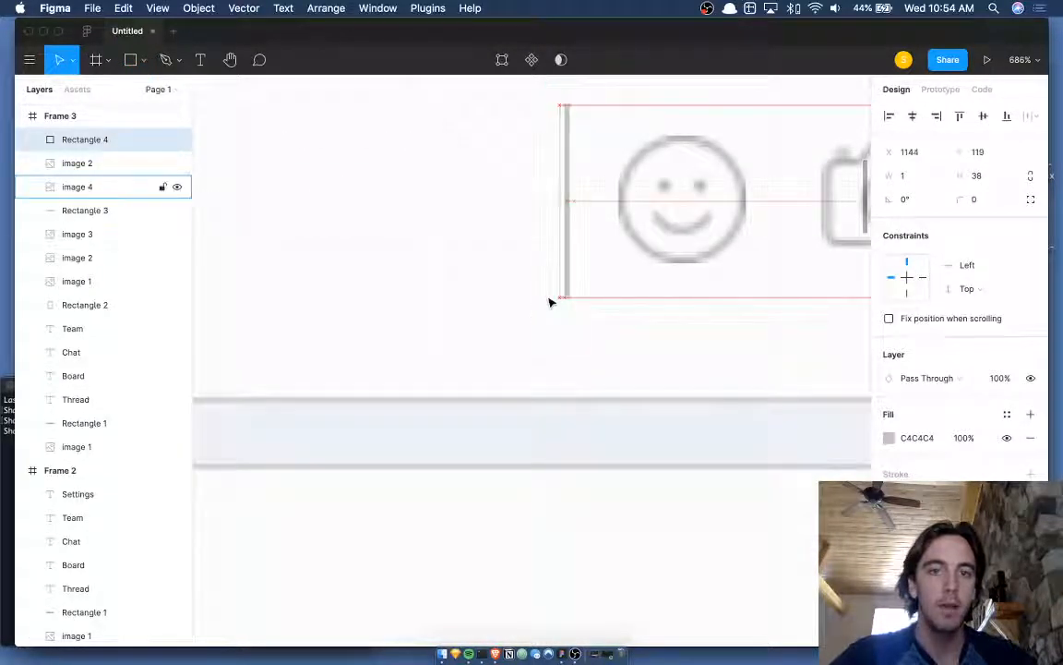
{"action": "key", "text": "Left"}
{"action": "scroll", "coordinate": [549, 302], "scroll_direction": "down", "scroll_amount": 5}
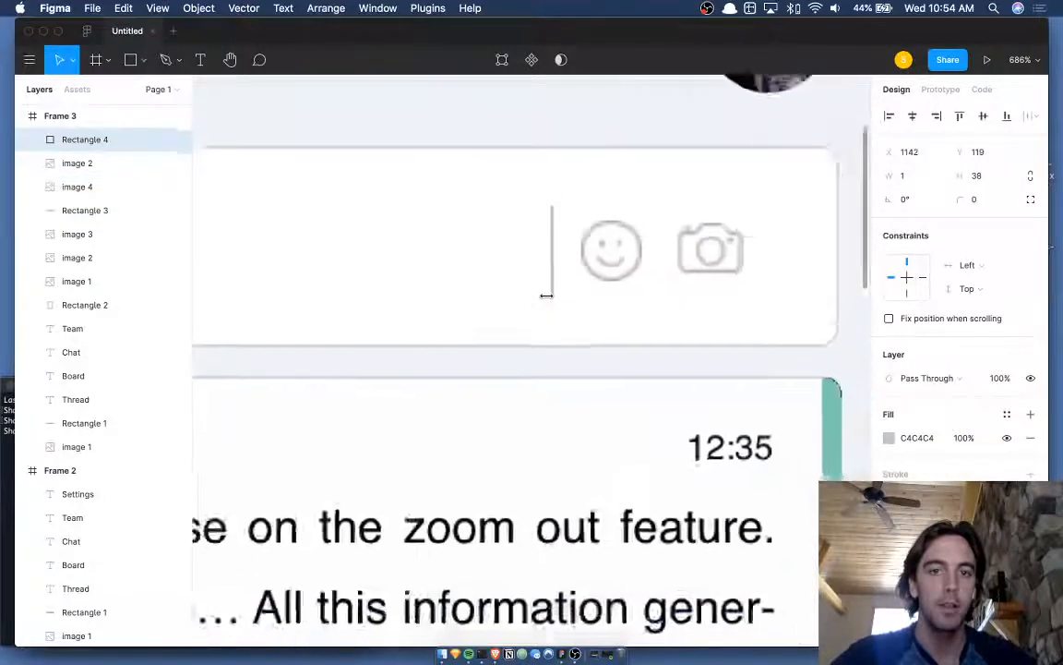
{"action": "scroll", "coordinate": [551, 303], "scroll_direction": "down", "scroll_amount": 3}
{"action": "key", "text": "shift+Up"}
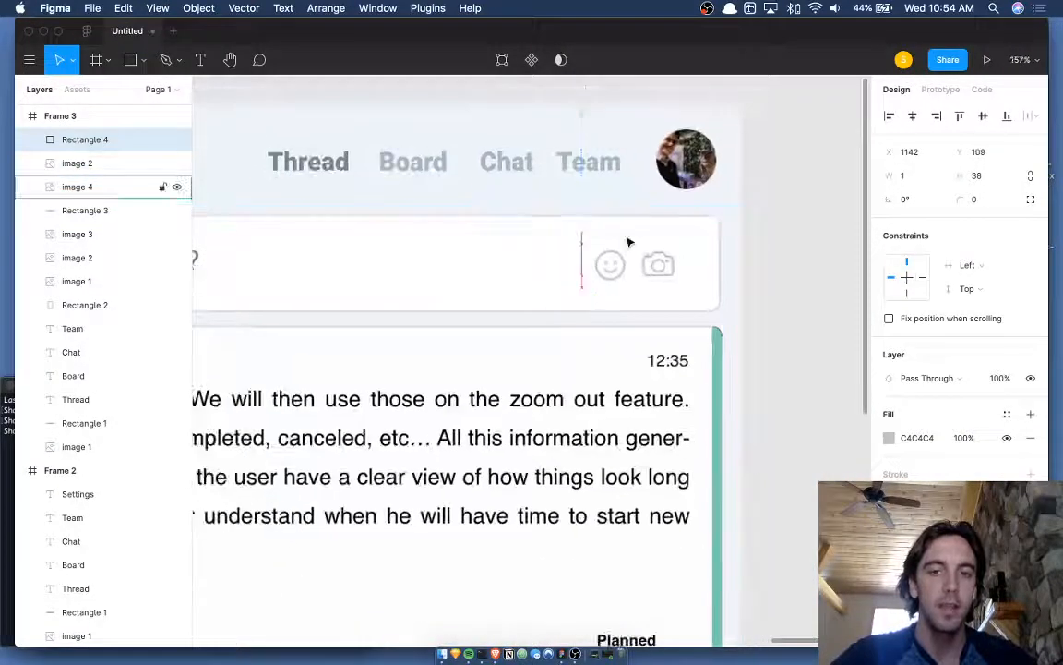
{"action": "key", "text": "super+shift+Down"}
{"action": "key", "text": "super+shift+Down"}
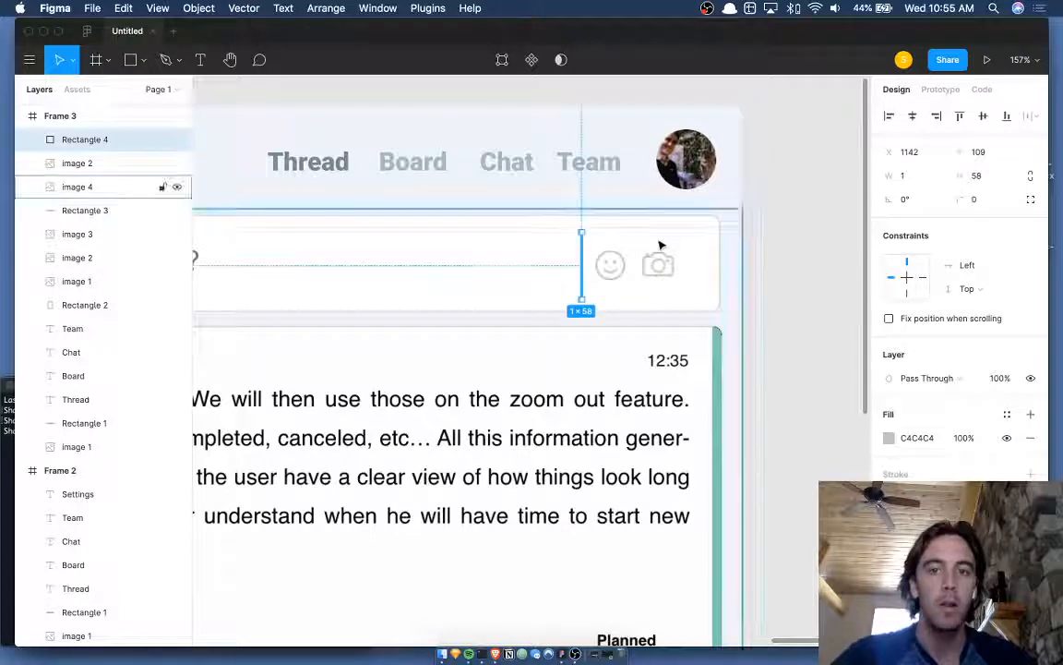
- Lighten the divider's fill to a pale grey, about ECECEC
{"action": "left_click", "coordinate": [890, 438]}
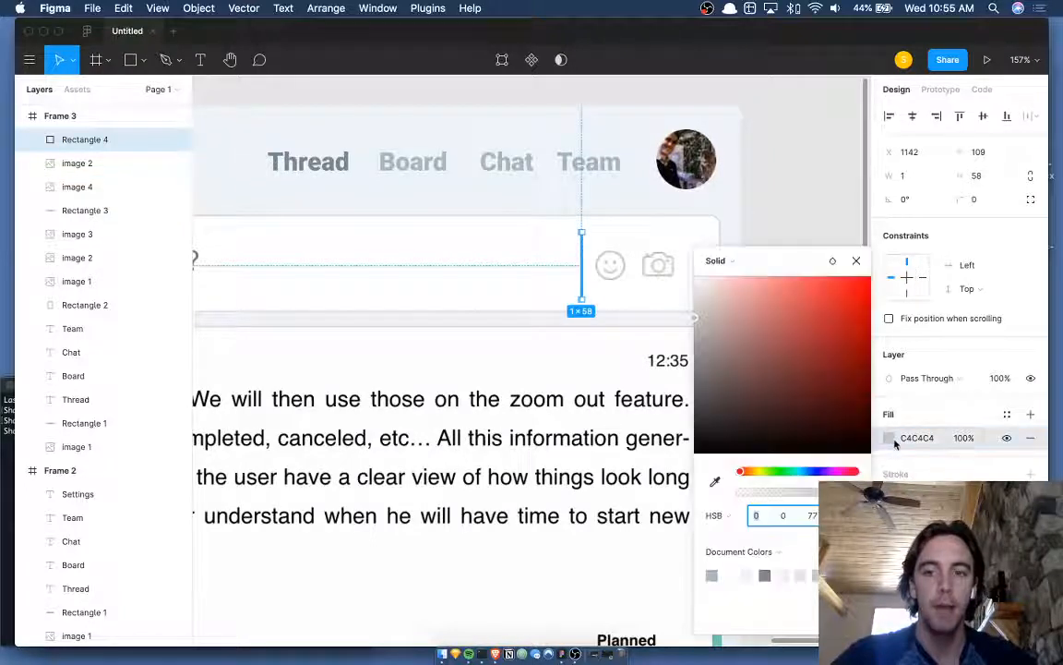
{"action": "left_click_drag", "start_coordinate": [725, 323], "coordinate": [695, 298]}
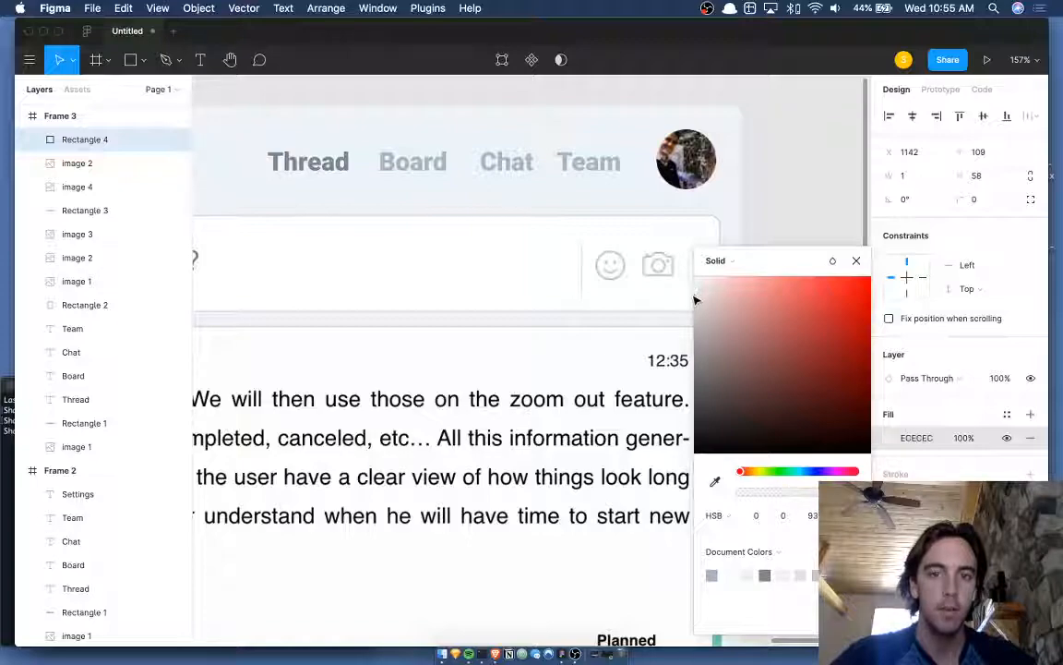
{"action": "left_click", "coordinate": [793, 211]}
{"action": "scroll", "coordinate": [793, 211], "scroll_direction": "down", "scroll_amount": 5}
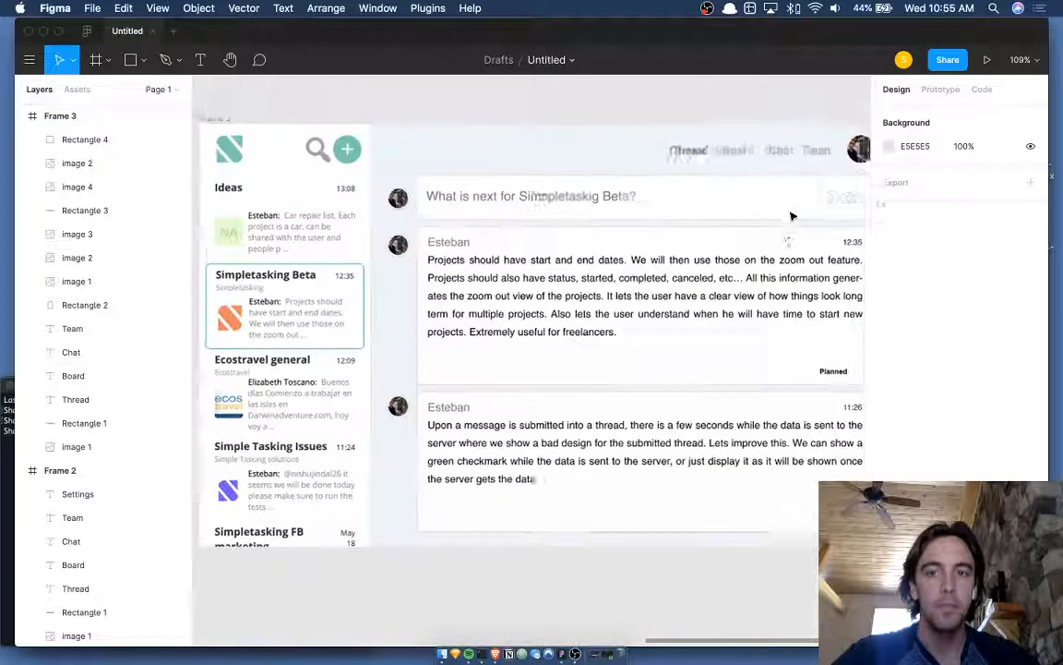
- Nudge icon image 2 right and trim its left edge to 102×38.05 at x 1154
{"action": "scroll", "coordinate": [792, 216], "scroll_direction": "down", "scroll_amount": 3}
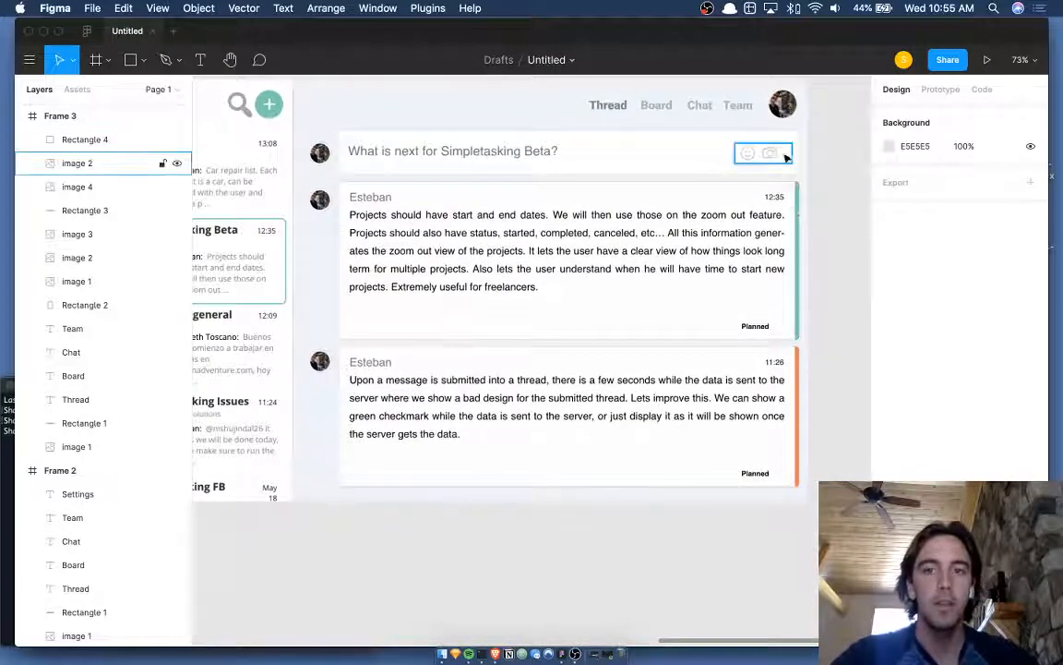
{"action": "left_click", "coordinate": [785, 156]}
{"action": "key", "text": "Right"}
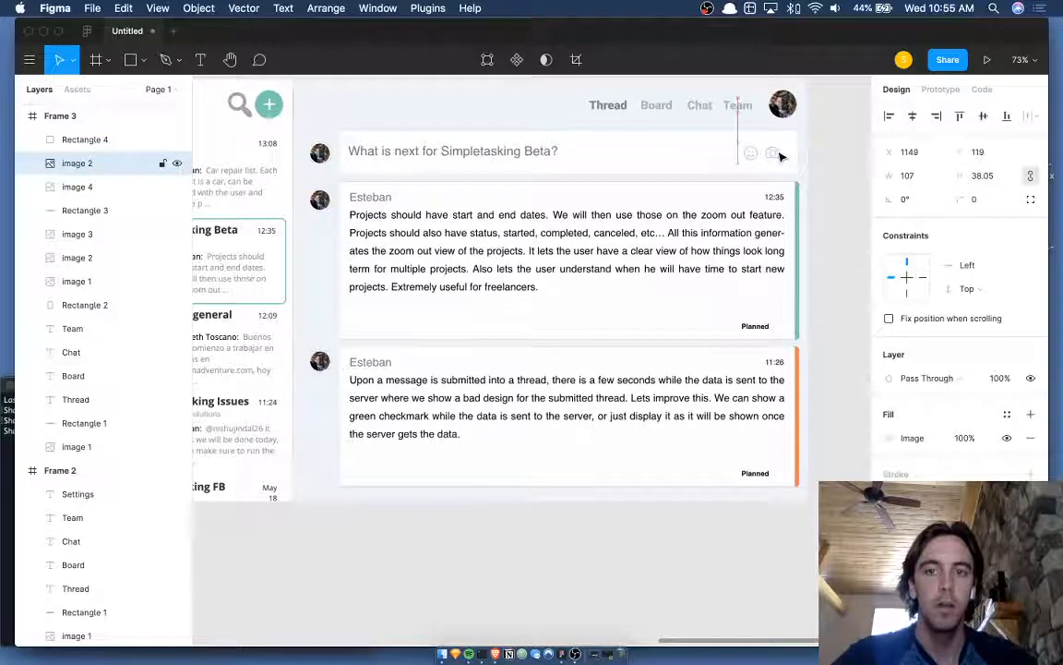
{"action": "scroll", "coordinate": [781, 156], "scroll_direction": "up", "scroll_amount": 8}
{"action": "double_click", "coordinate": [755, 151]}
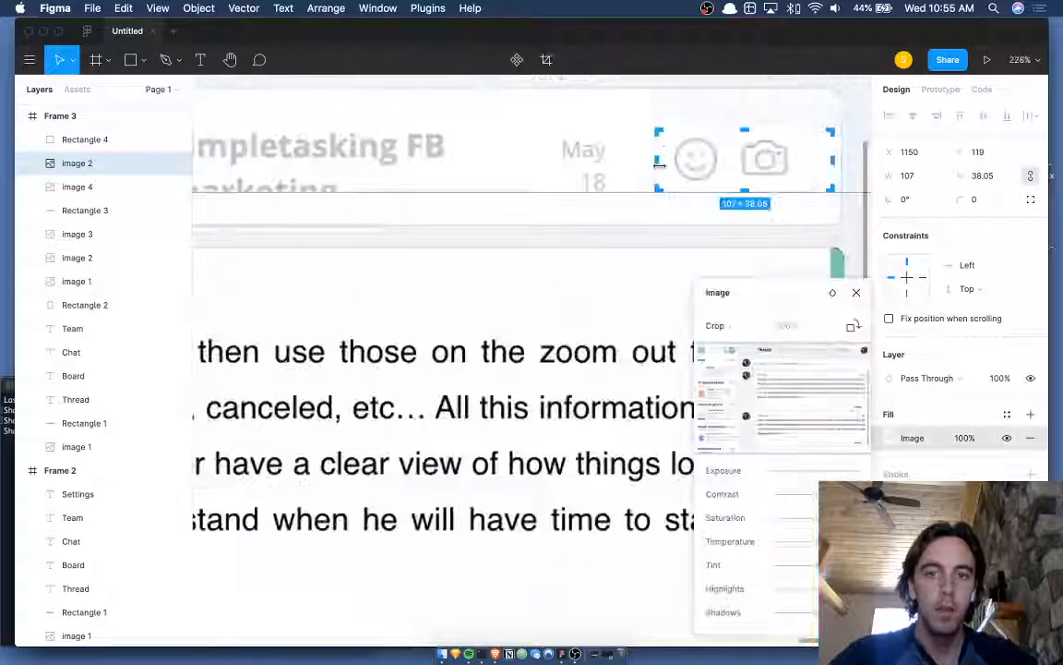
{"action": "left_click_drag", "start_coordinate": [662, 164], "coordinate": [663, 164]}
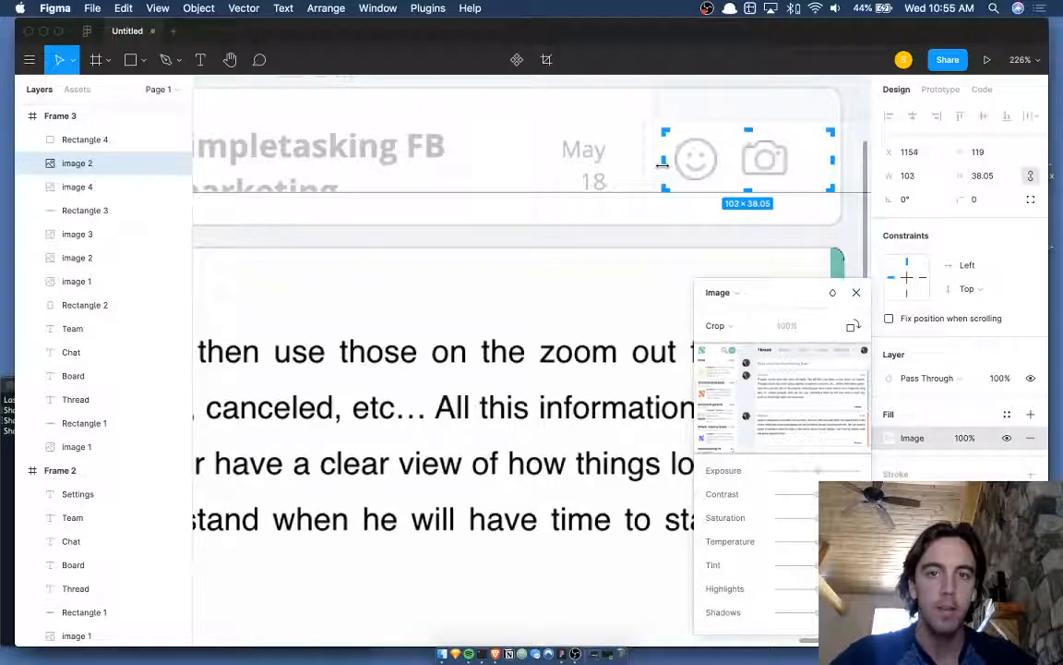
{"action": "key", "text": "Return"}
{"action": "scroll", "coordinate": [684, 197], "scroll_direction": "down", "scroll_amount": 8}
{"action": "left_click", "coordinate": [809, 202]}
{"action": "scroll", "coordinate": [807, 202], "scroll_direction": "down", "scroll_amount": 1}
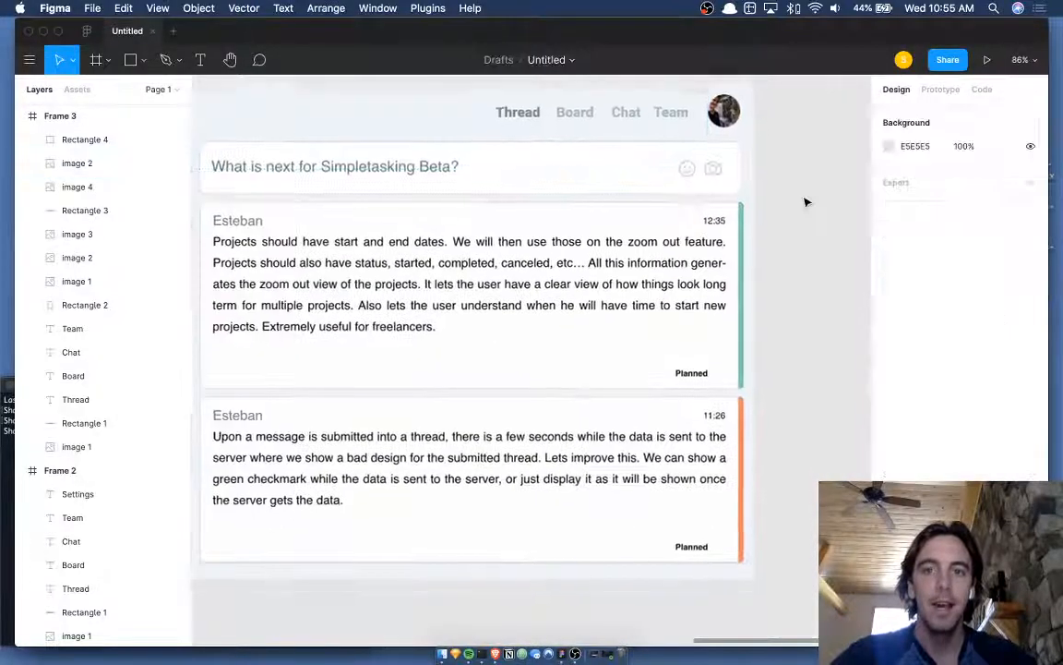
{"action": "scroll", "coordinate": [806, 202], "scroll_direction": "down", "scroll_amount": 5}
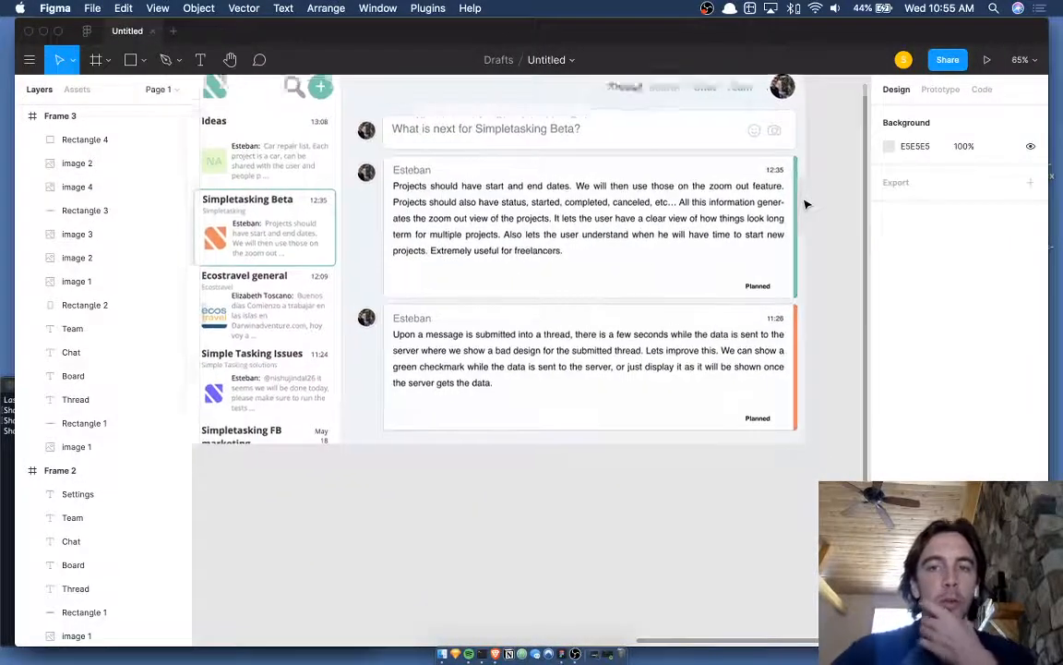
{"action": "scroll", "coordinate": [805, 204], "scroll_direction": "up", "scroll_amount": 5}
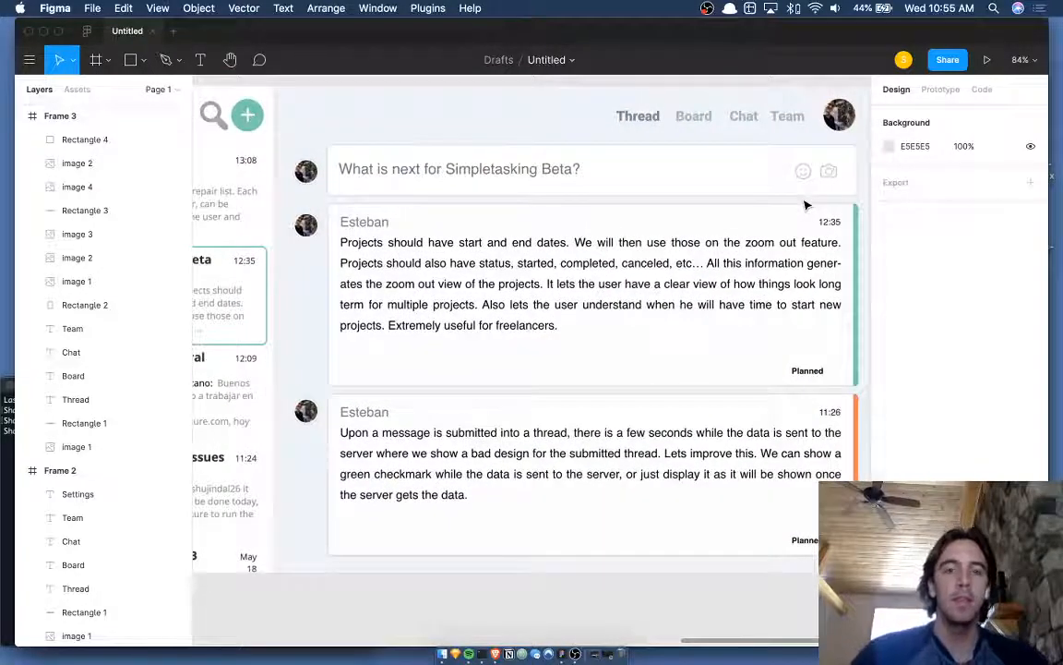
- Hide the interface panels to preview the finished thread mockup
{"action": "key", "text": "super+backslash"}
{"action": "scroll", "coordinate": [505, 136], "scroll_direction": "down", "scroll_amount": 2}
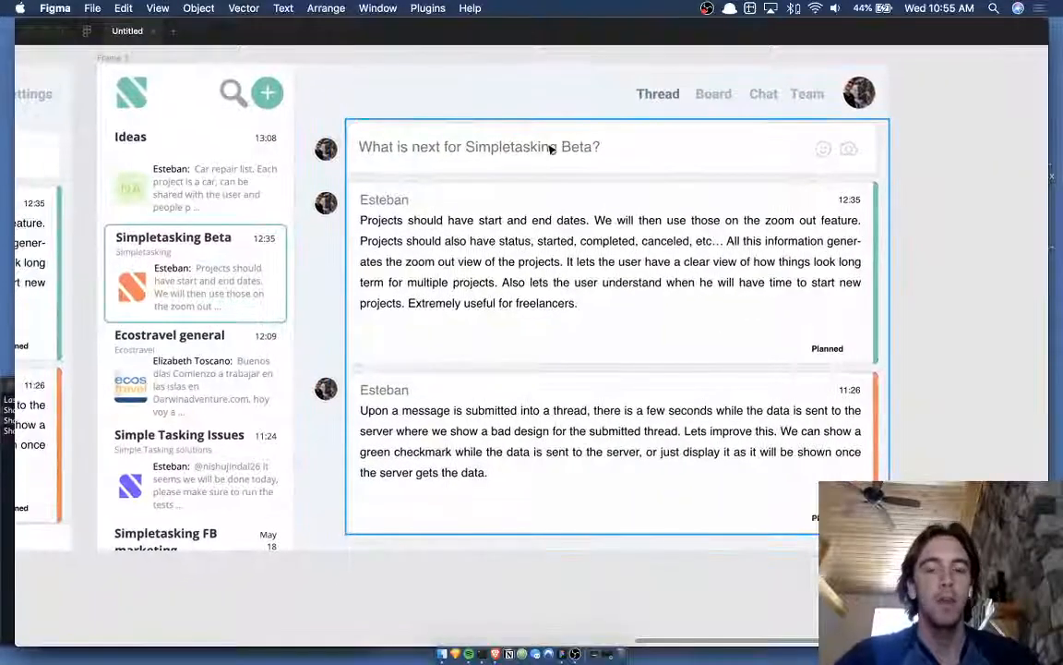
{"action": "scroll", "coordinate": [551, 149], "scroll_direction": "right", "scroll_amount": 2}
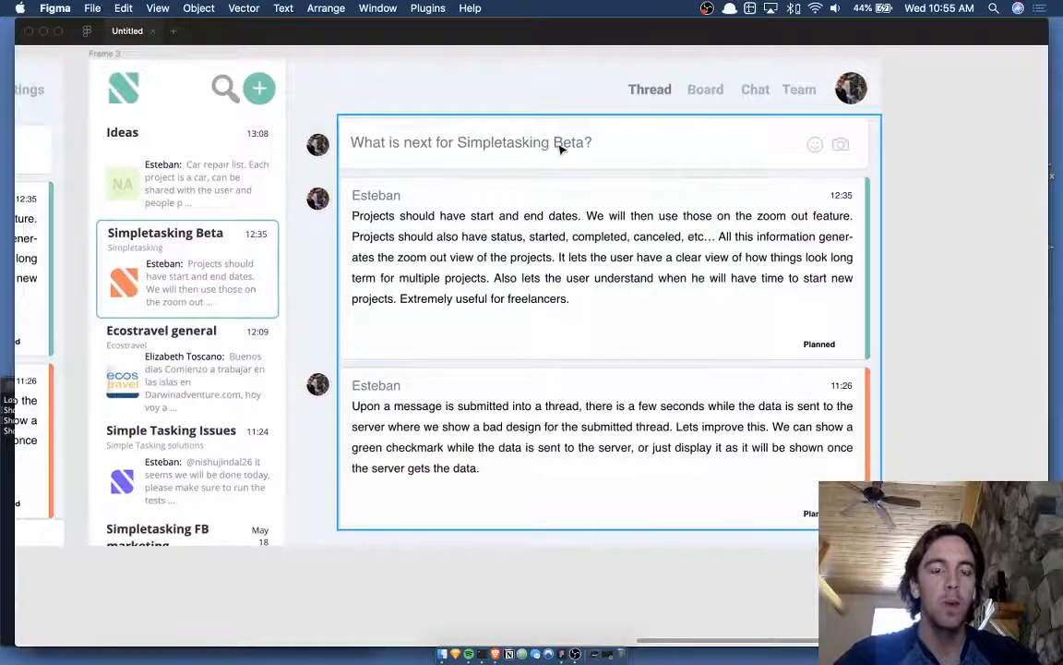
{"action": "scroll", "coordinate": [560, 147], "scroll_direction": "up", "scroll_amount": 3}
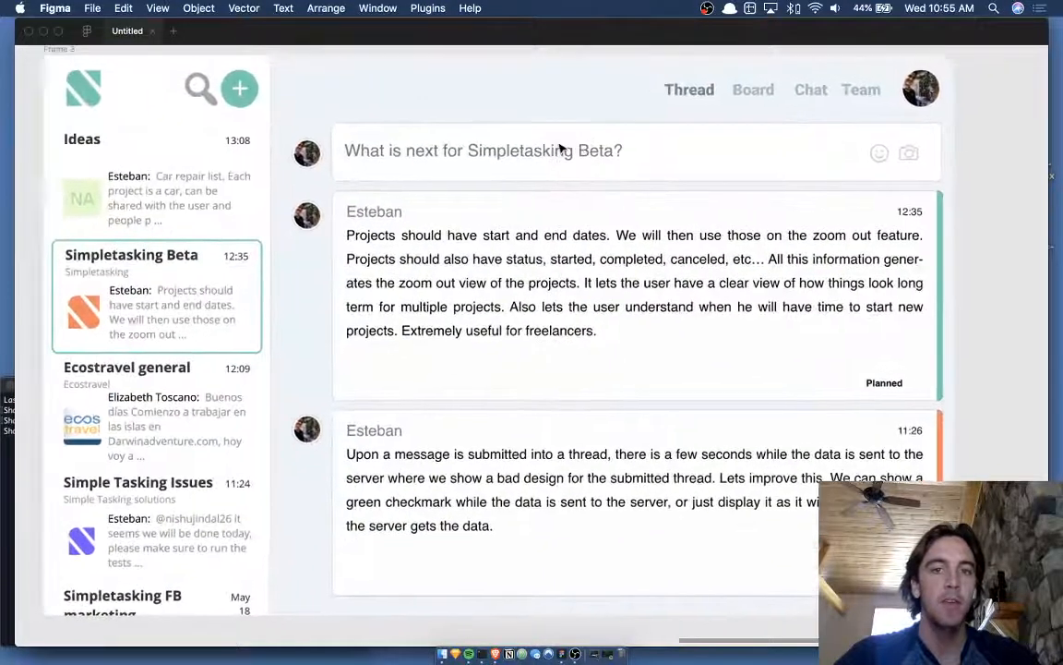
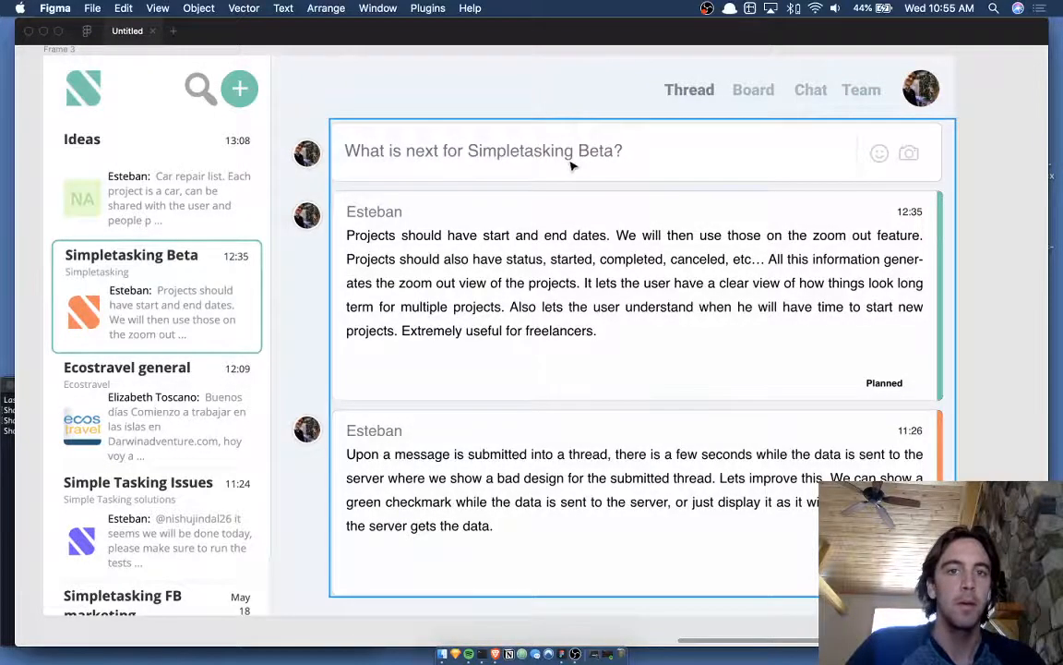
- Switch to the Brave window showing the Simpletasking thread reference screenshot
{"action": "key", "text": "ctrl+Up"}
{"action": "left_click", "coordinate": [797, 384]}
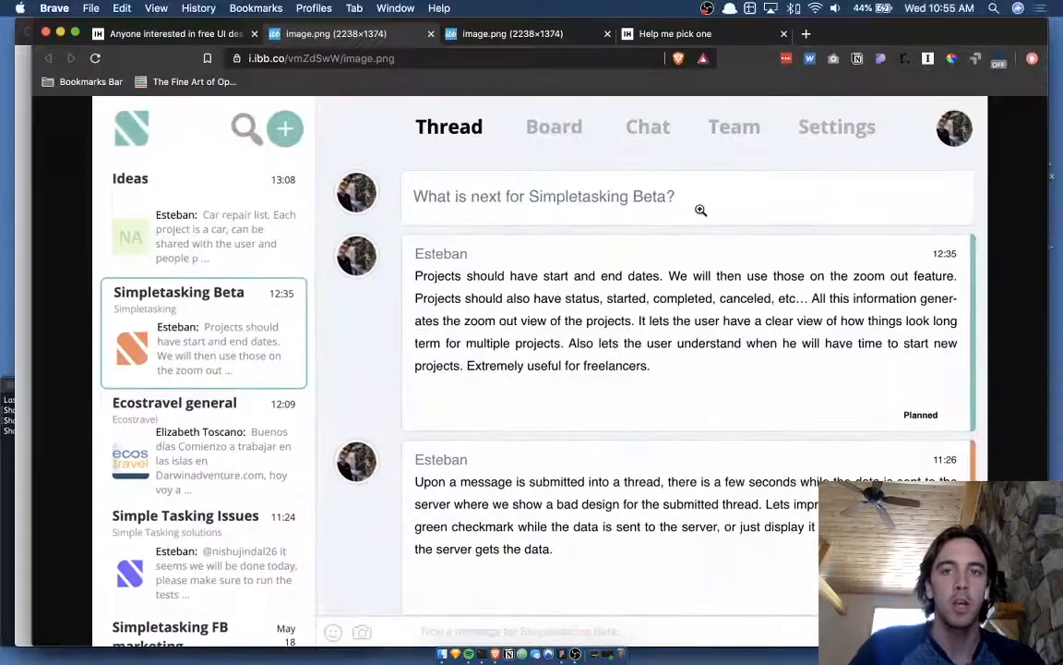
- Open dribbble.com in a new browser tab
{"action": "key", "text": "super+t"}
{"action": "type", "text": "dribbbl"}
{"action": "key", "text": "Return"}
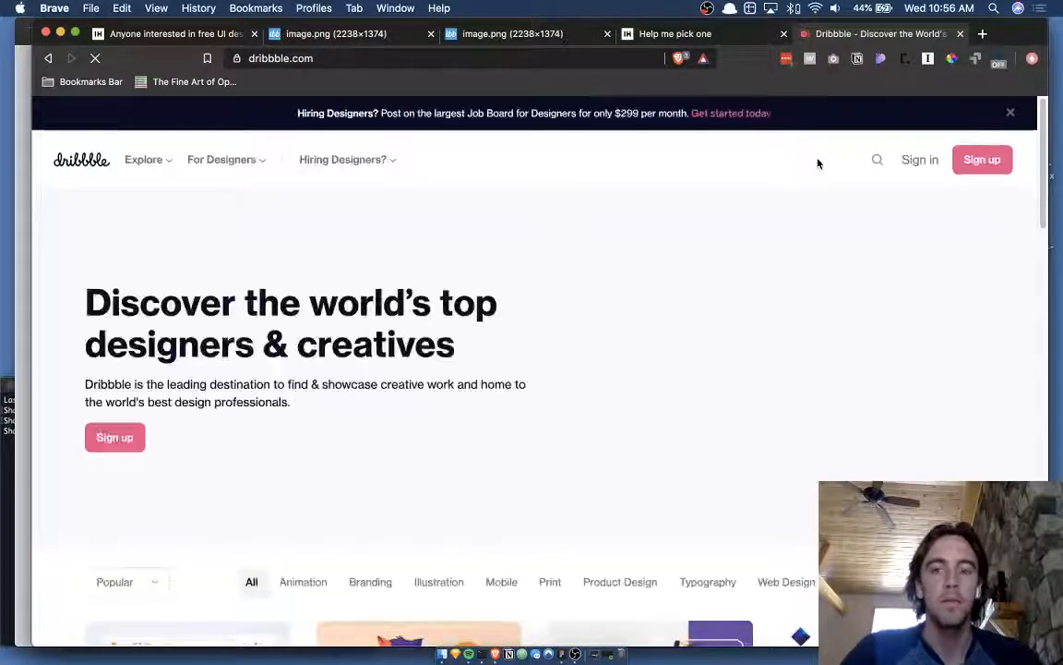
- Search Dribbble for 'task input', browse the shots and open MetaLab's Quicktask Bar
{"action": "left_click", "coordinate": [881, 162]}
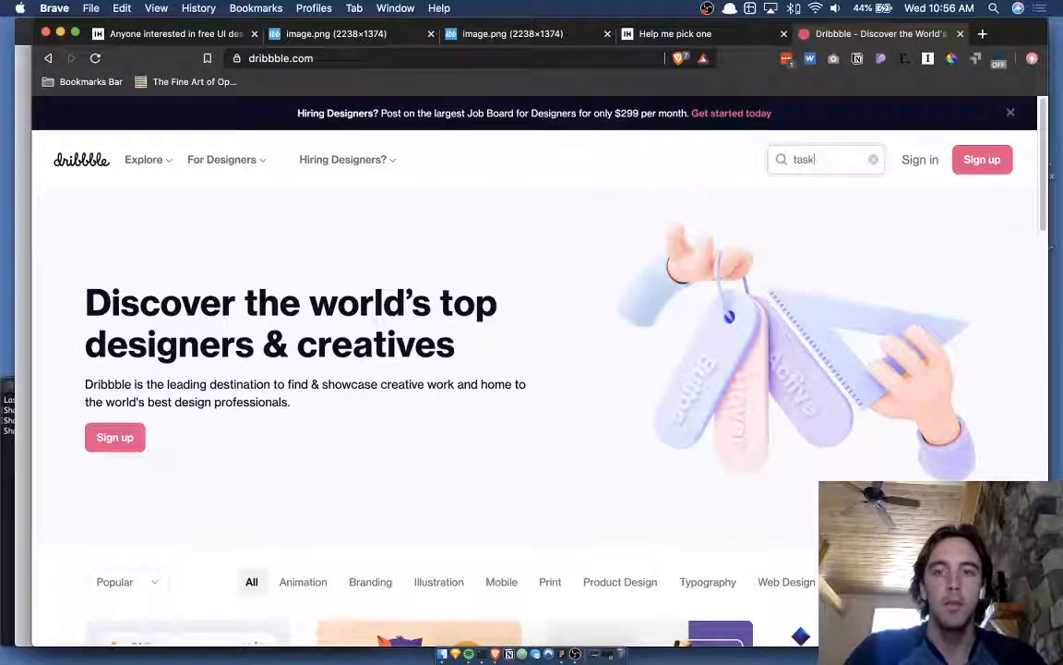
{"action": "type", "text": "put"}
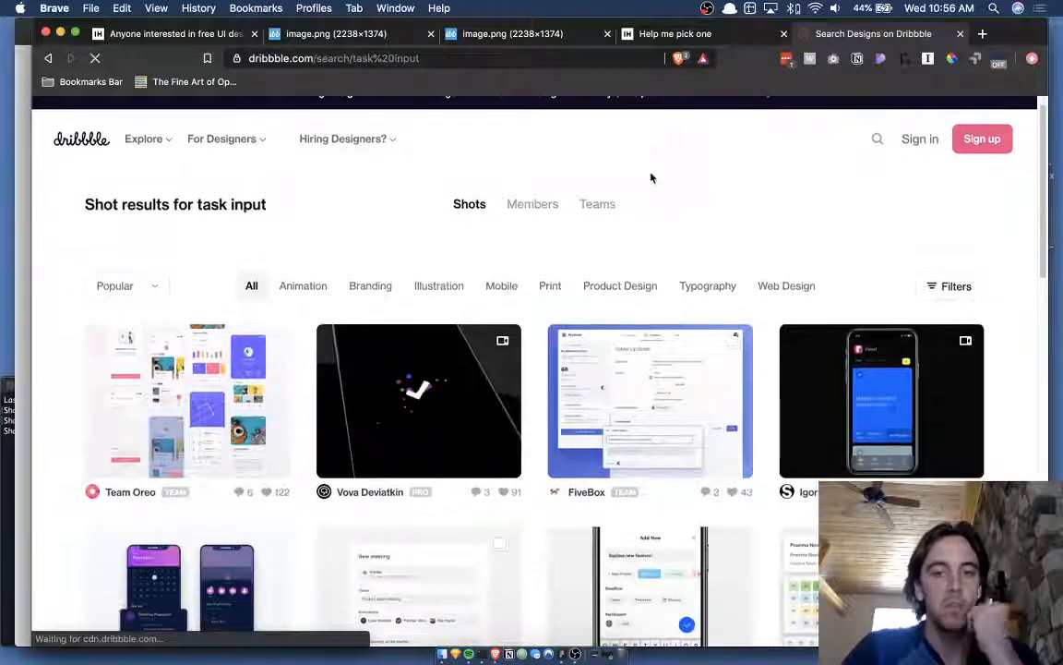
{"action": "scroll", "coordinate": [535, 190], "scroll_direction": "down", "scroll_amount": 3}
{"action": "scroll", "coordinate": [517, 213], "scroll_direction": "down", "scroll_amount": 2}
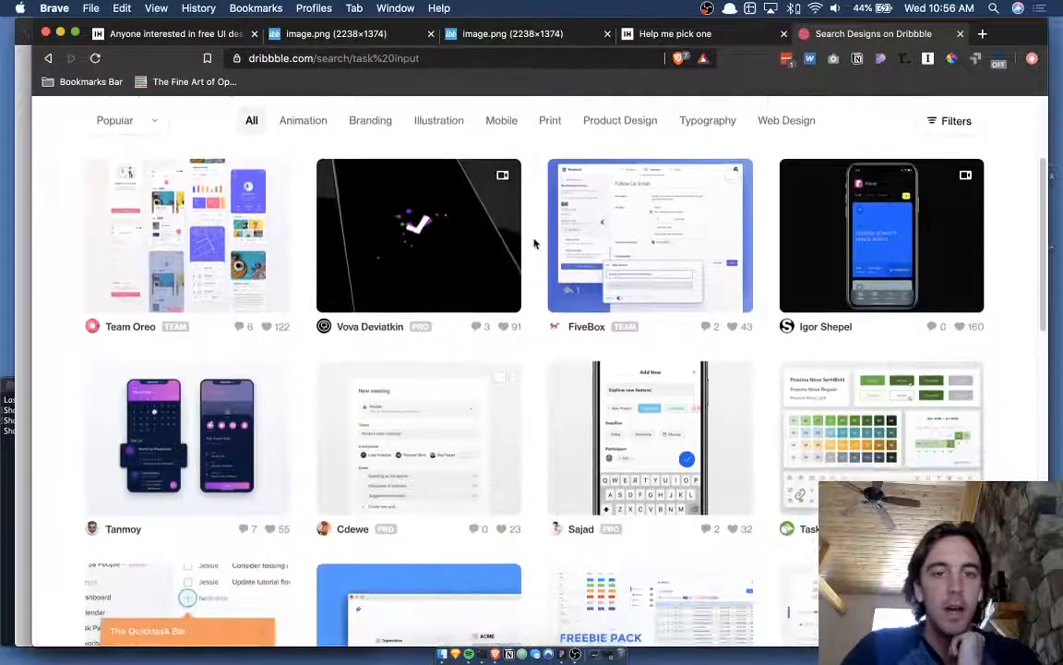
{"action": "scroll", "coordinate": [533, 247], "scroll_direction": "down", "scroll_amount": 1}
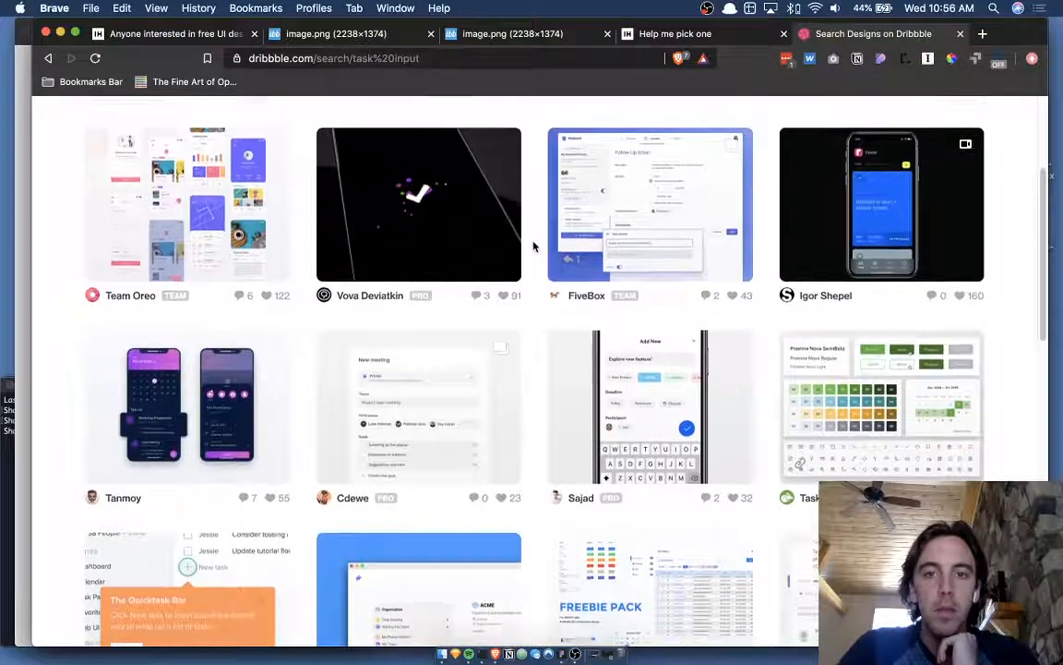
{"action": "scroll", "coordinate": [532, 246], "scroll_direction": "down", "scroll_amount": 5}
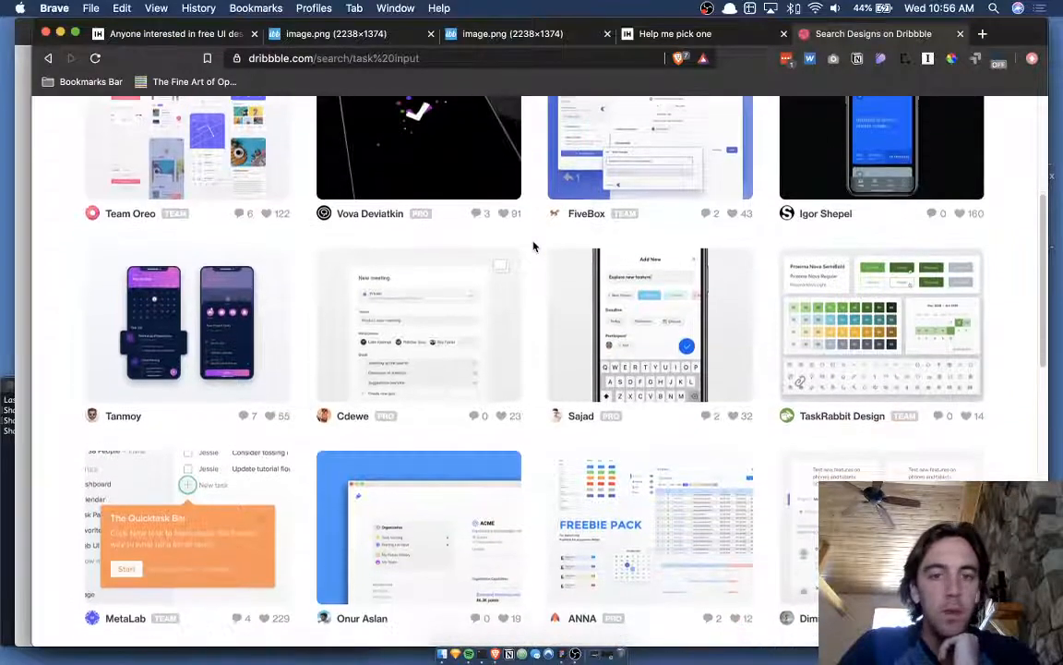
{"action": "scroll", "coordinate": [533, 246], "scroll_direction": "down", "scroll_amount": 3}
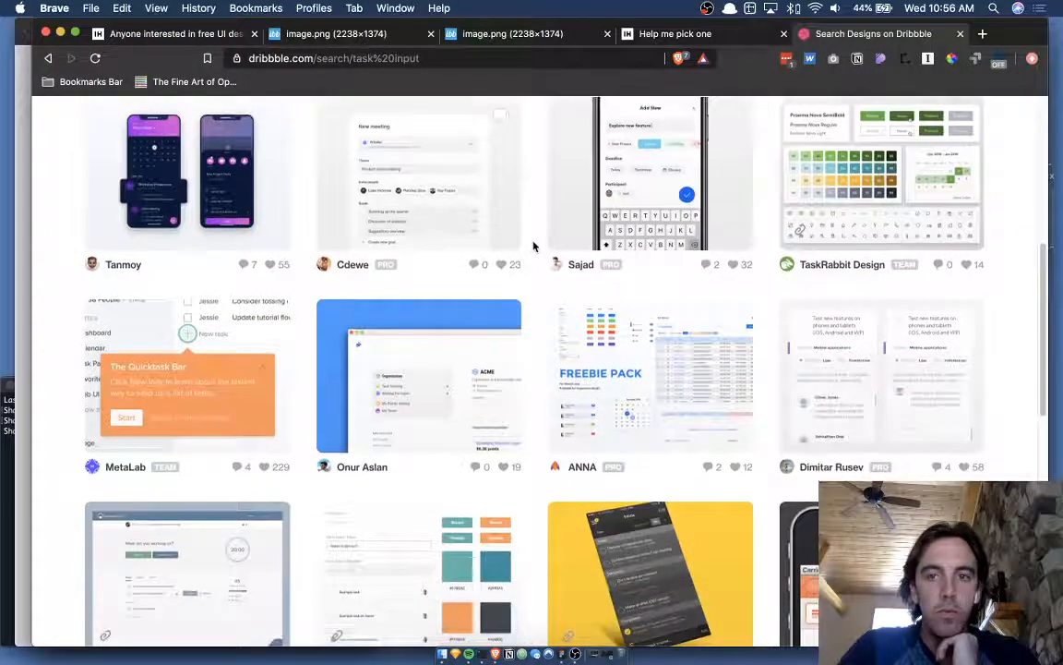
{"action": "scroll", "coordinate": [533, 247], "scroll_direction": "down", "scroll_amount": 7}
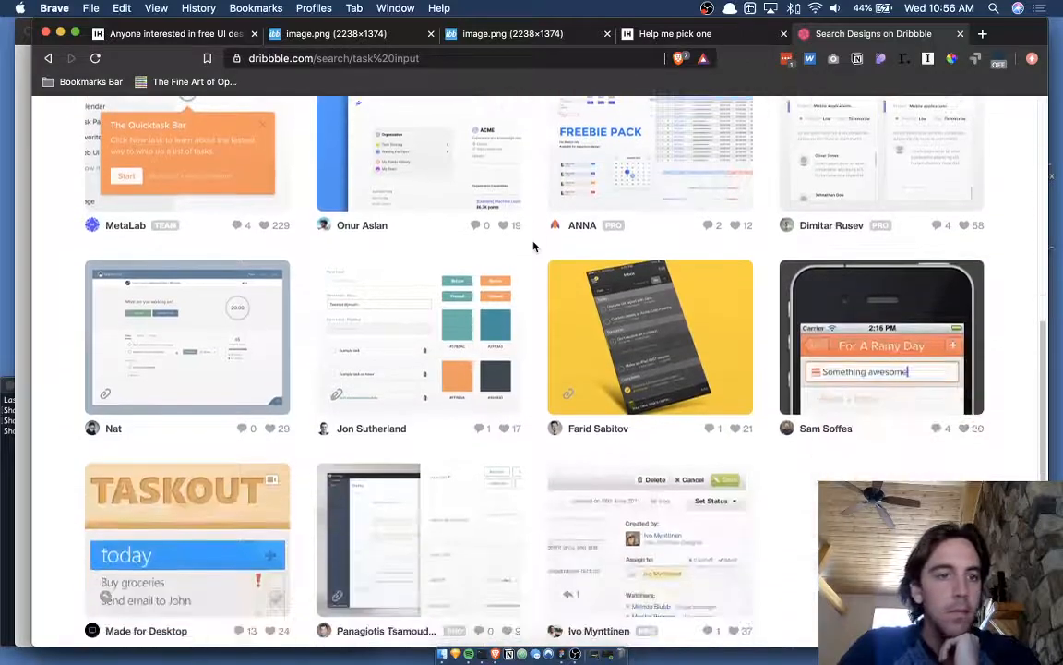
{"action": "scroll", "coordinate": [533, 246], "scroll_direction": "up", "scroll_amount": 1}
{"action": "scroll", "coordinate": [532, 246], "scroll_direction": "up", "scroll_amount": 2}
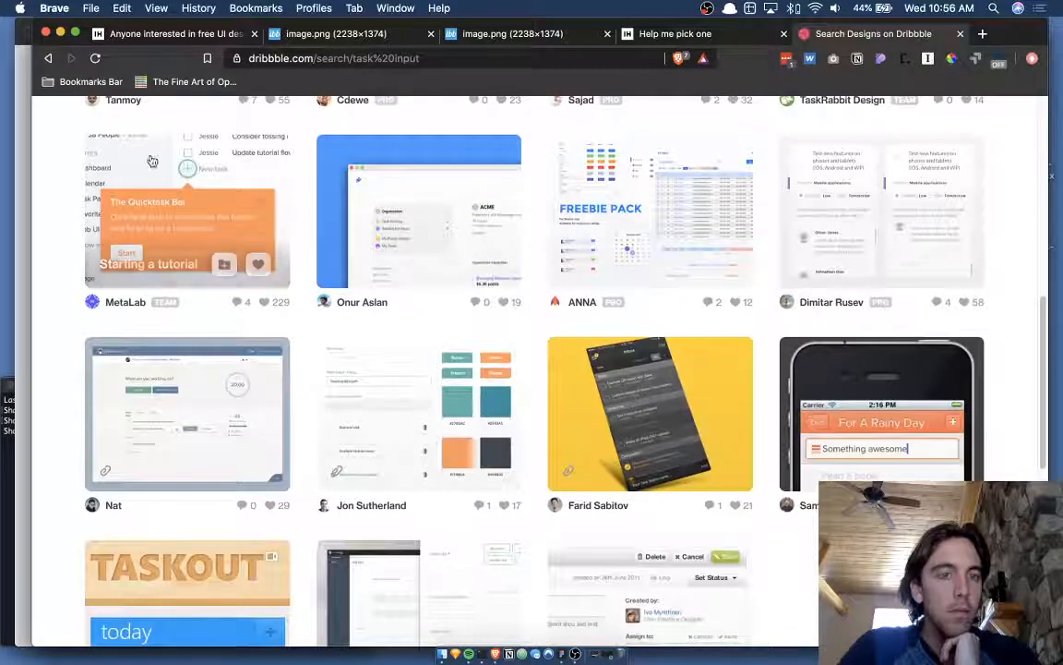
{"action": "left_click", "coordinate": [242, 172]}
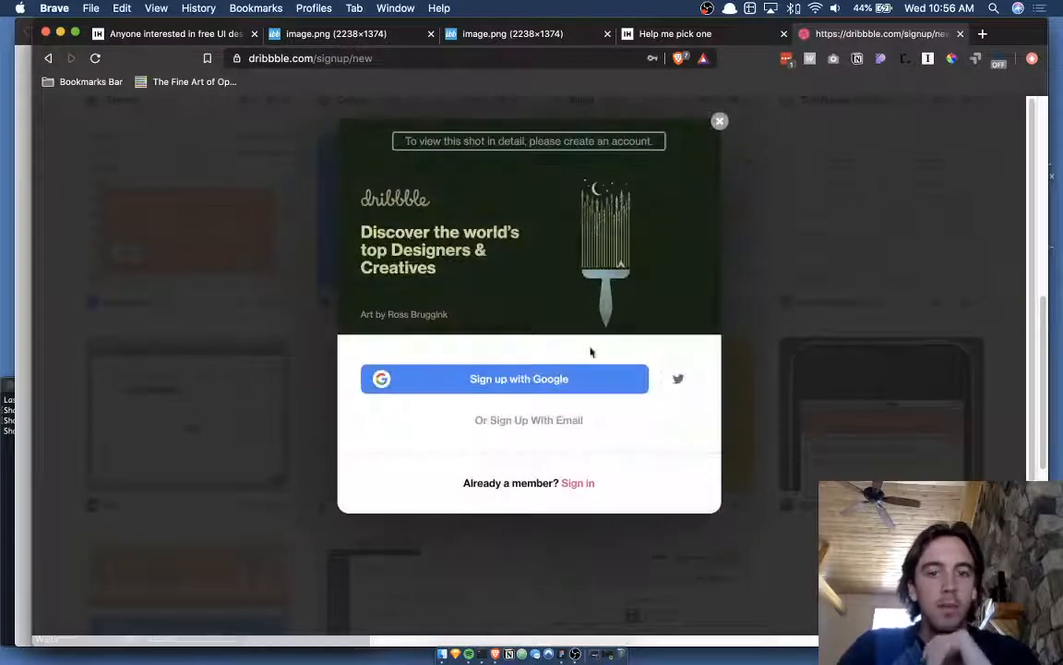
- Autofill the saved account's e-mail and password and sign in to Dribbble
{"action": "left_click", "coordinate": [587, 486]}
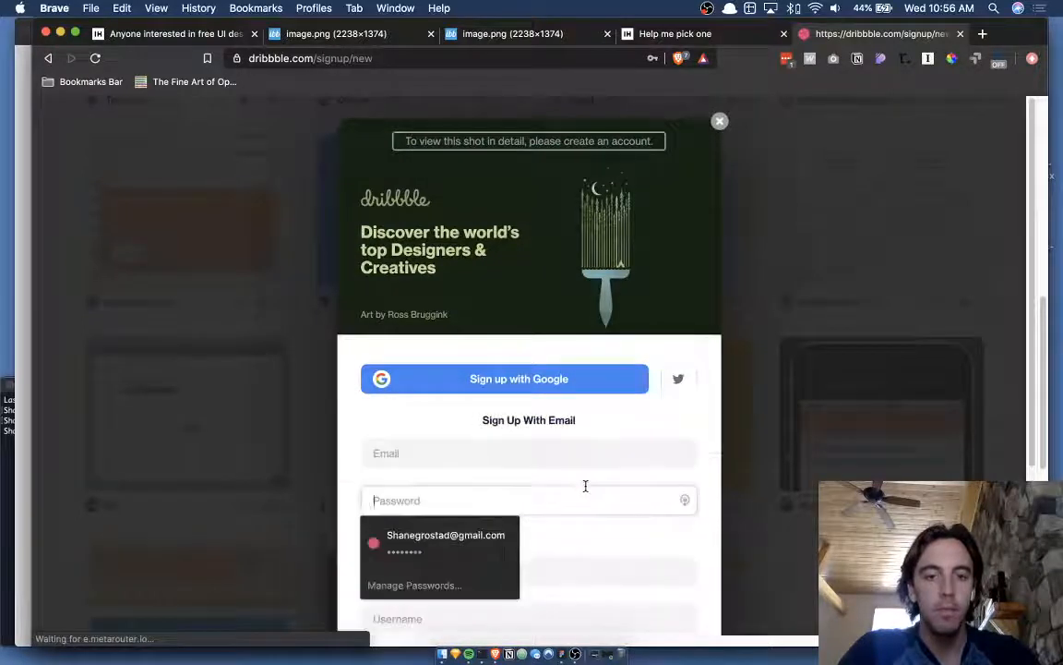
{"action": "scroll", "coordinate": [586, 486], "scroll_direction": "down", "scroll_amount": 2}
{"action": "left_click", "coordinate": [436, 545]}
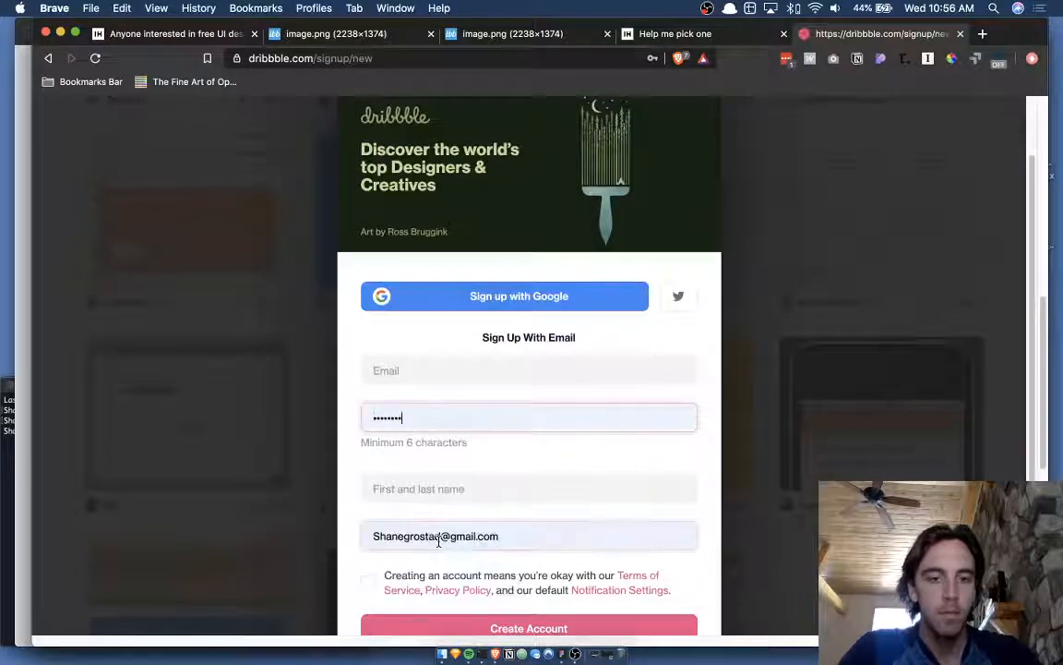
{"action": "left_click", "coordinate": [468, 365]}
{"action": "left_click", "coordinate": [465, 430]}
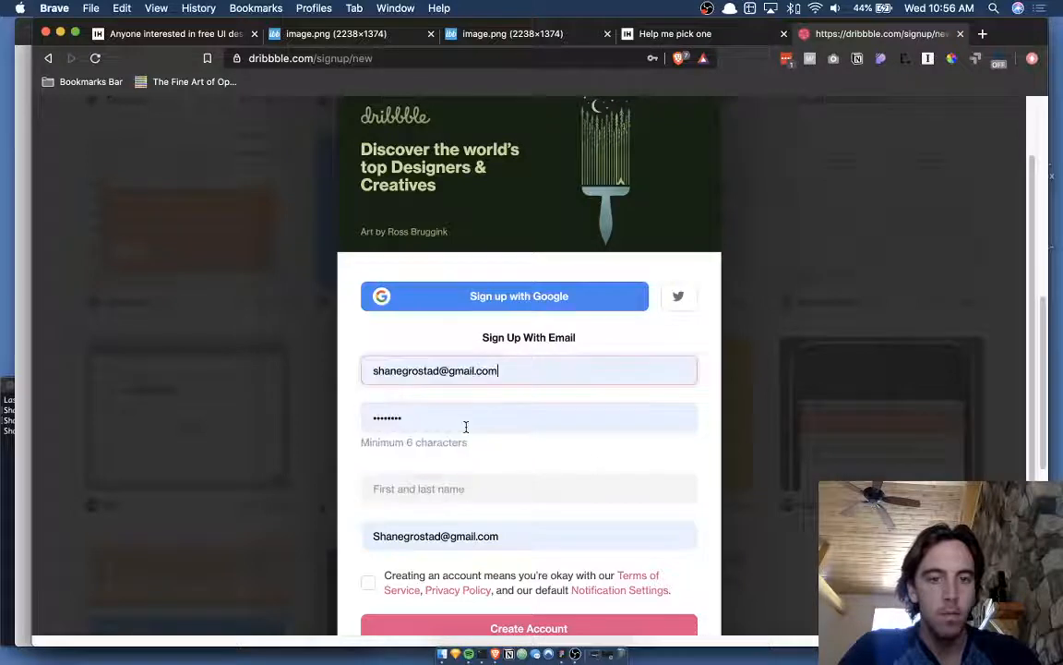
{"action": "scroll", "coordinate": [640, 484], "scroll_direction": "down", "scroll_amount": 2}
{"action": "scroll", "coordinate": [545, 418], "scroll_direction": "down", "scroll_amount": 3}
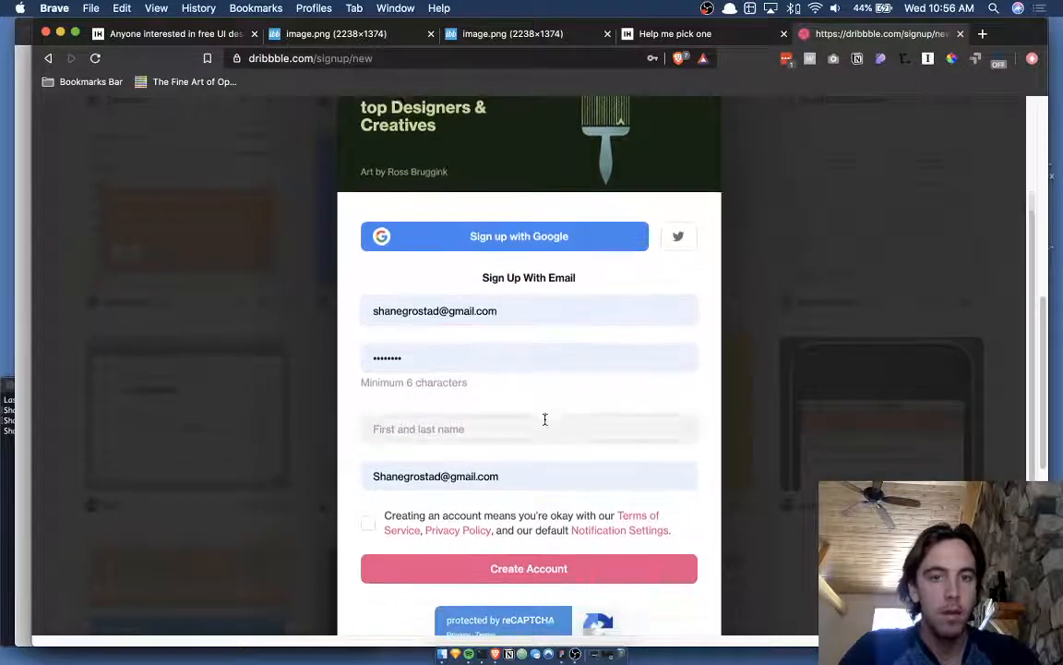
{"action": "scroll", "coordinate": [587, 408], "scroll_direction": "down", "scroll_amount": 2}
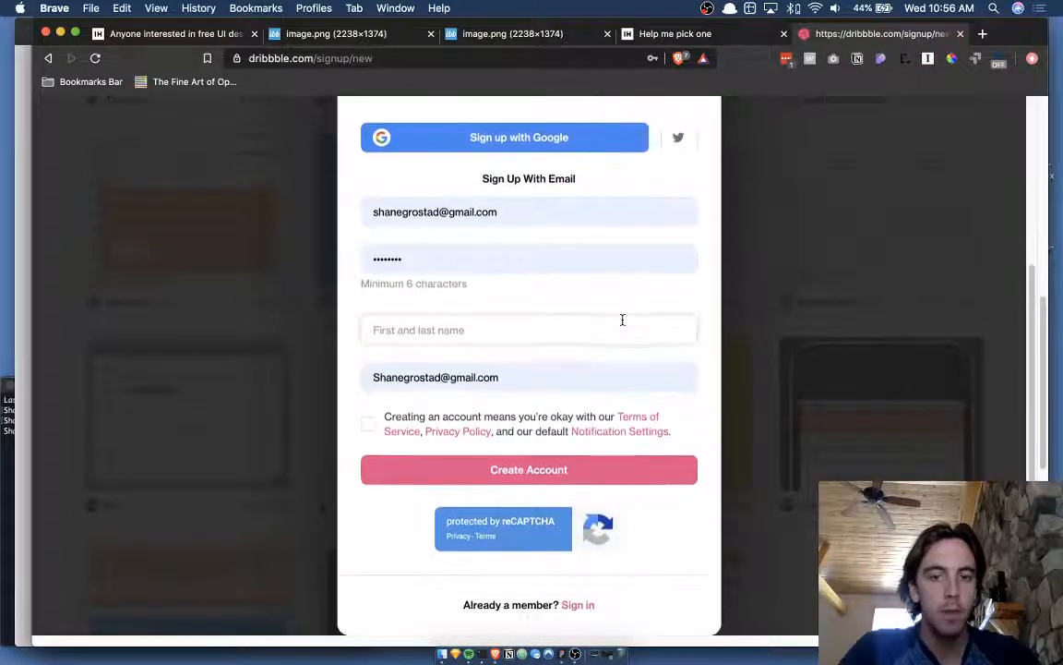
{"action": "left_click", "coordinate": [578, 606]}
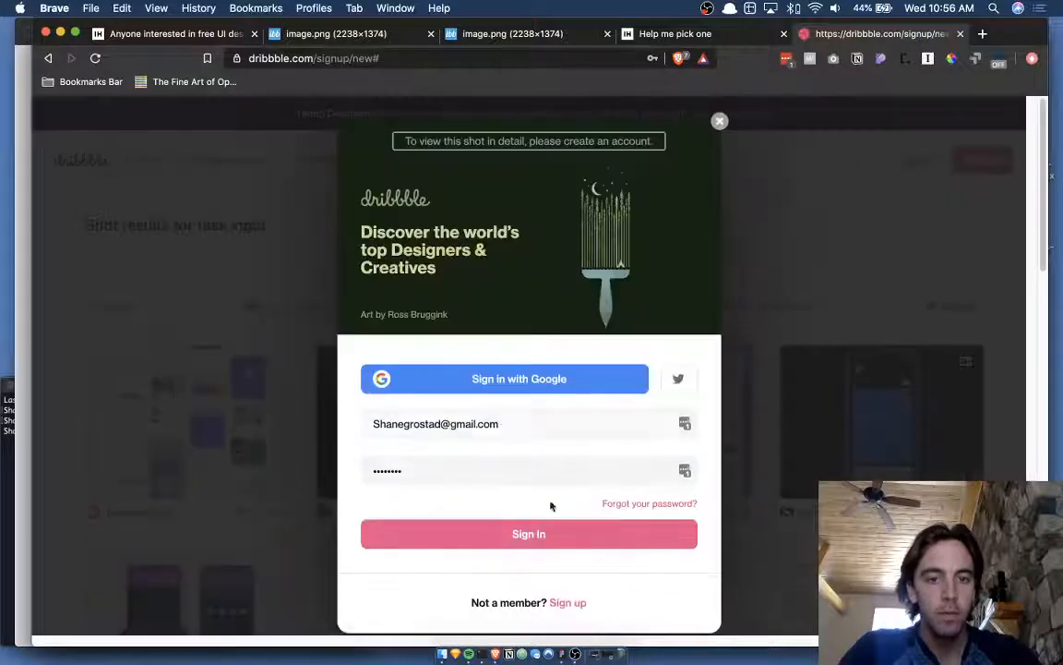
{"action": "left_click", "coordinate": [527, 533]}
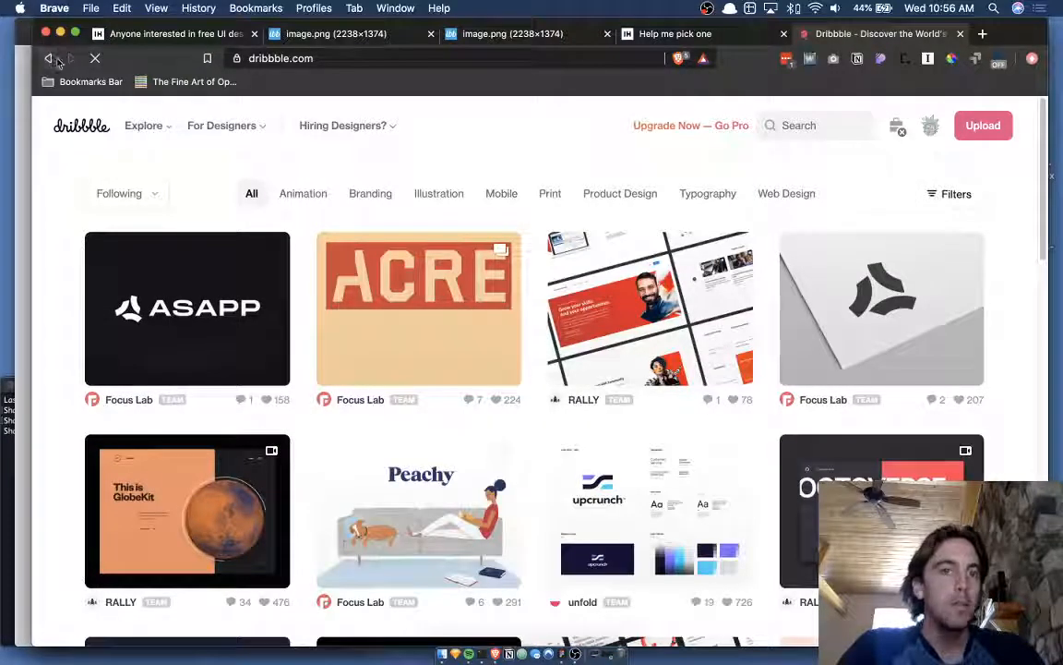
- Go back and search Dribbble for 'task input' again
{"action": "left_click", "coordinate": [49, 59]}
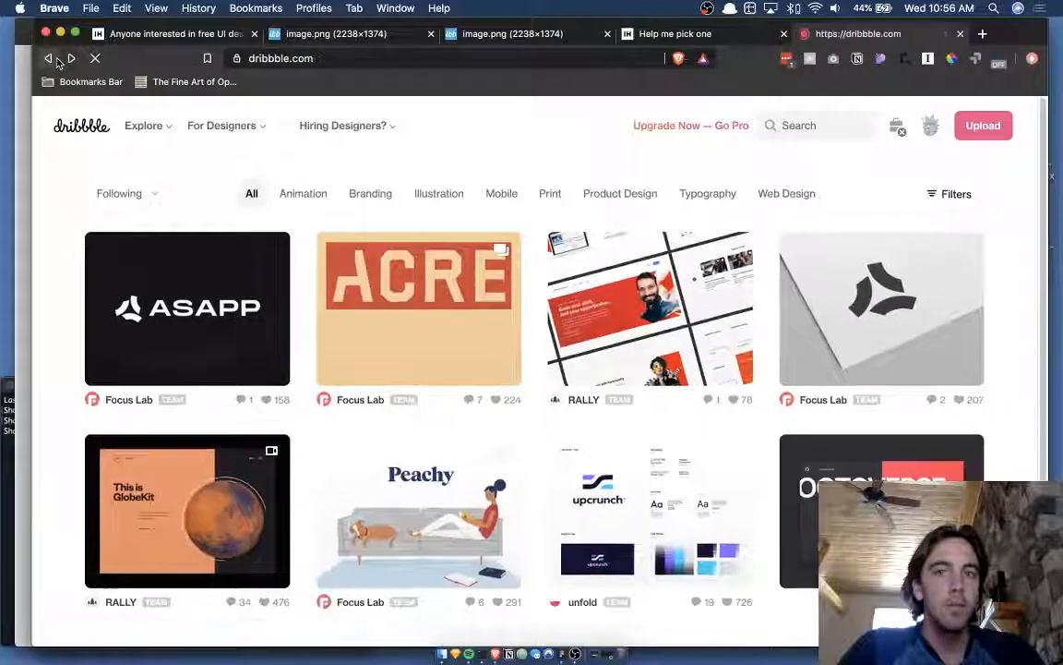
{"action": "left_click", "coordinate": [819, 126]}
{"action": "type", "text": "th"}
{"action": "type", "text": "xt inp"}
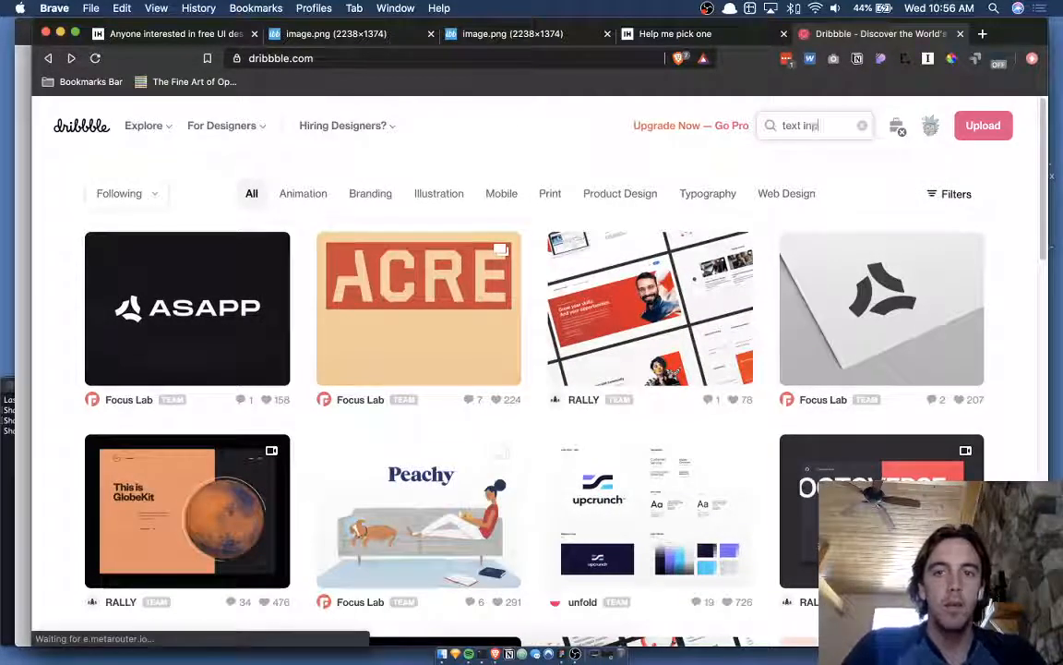
{"action": "type", "text": "uttask input"}
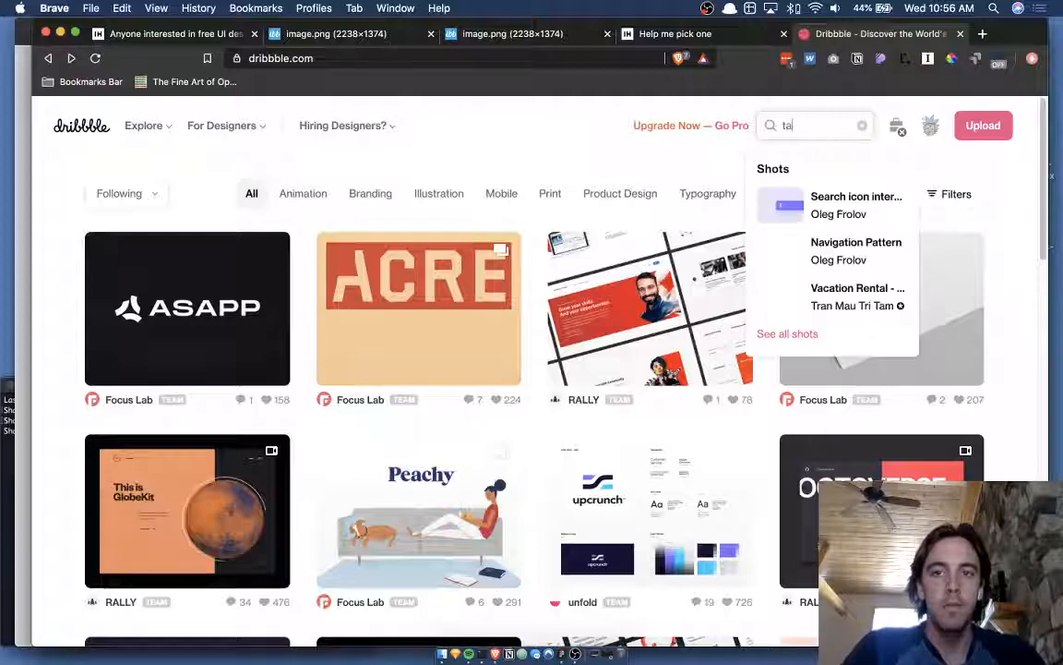
{"action": "key", "text": "Return"}
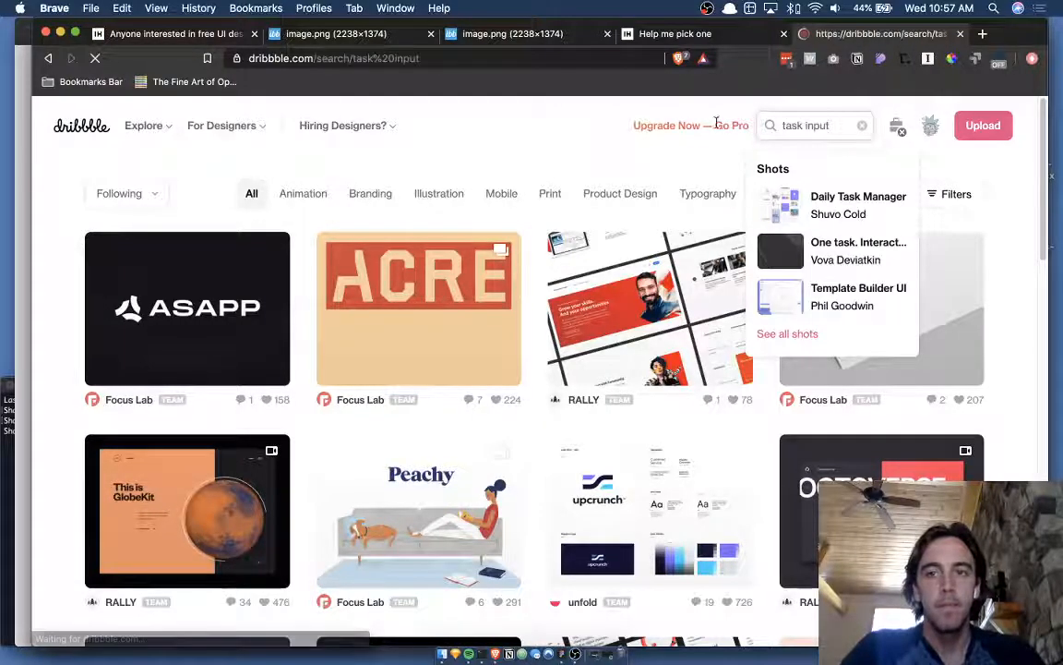
- Browse the results and open MetaLab's 'Starting a tutorial' shot
{"action": "scroll", "coordinate": [554, 296], "scroll_direction": "down", "scroll_amount": 4}
{"action": "scroll", "coordinate": [549, 301], "scroll_direction": "down", "scroll_amount": 10}
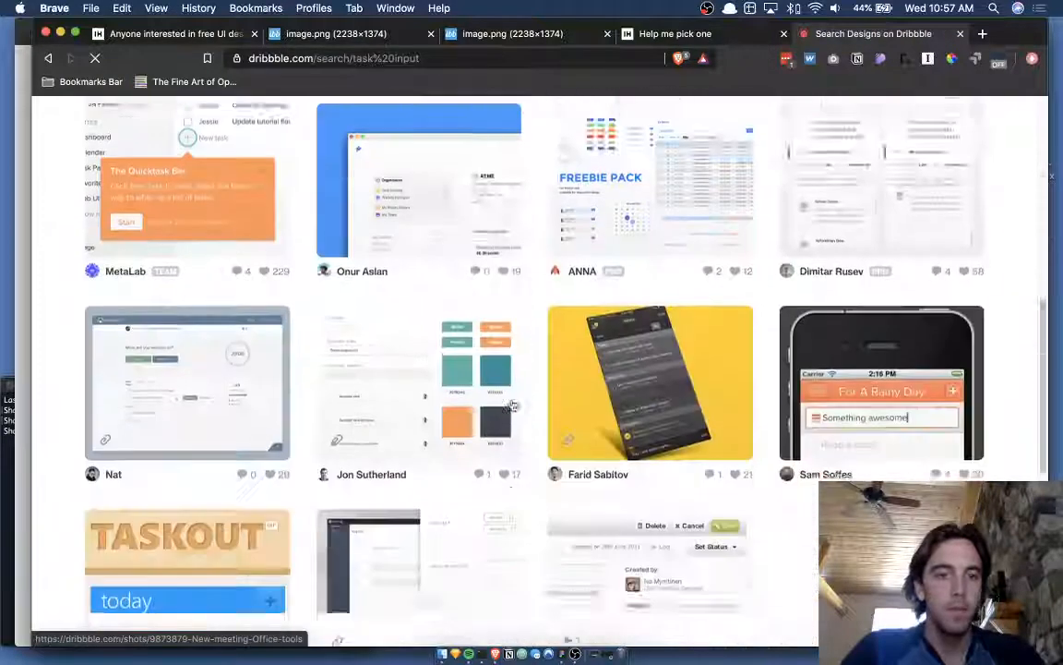
{"action": "scroll", "coordinate": [532, 309], "scroll_direction": "up", "scroll_amount": 10}
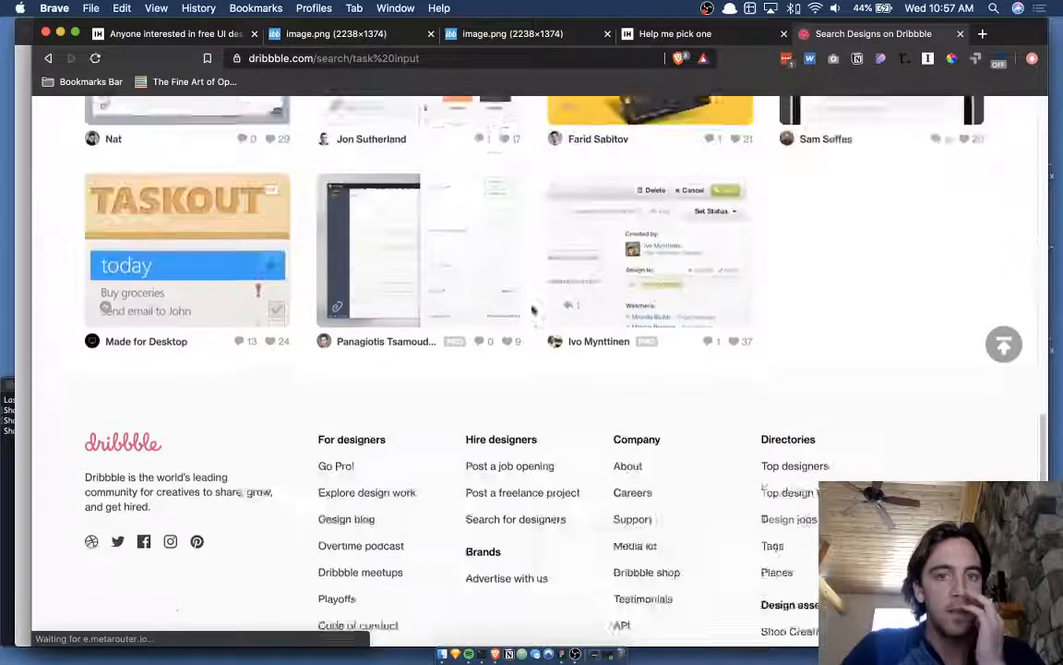
{"action": "scroll", "coordinate": [531, 309], "scroll_direction": "up", "scroll_amount": 5}
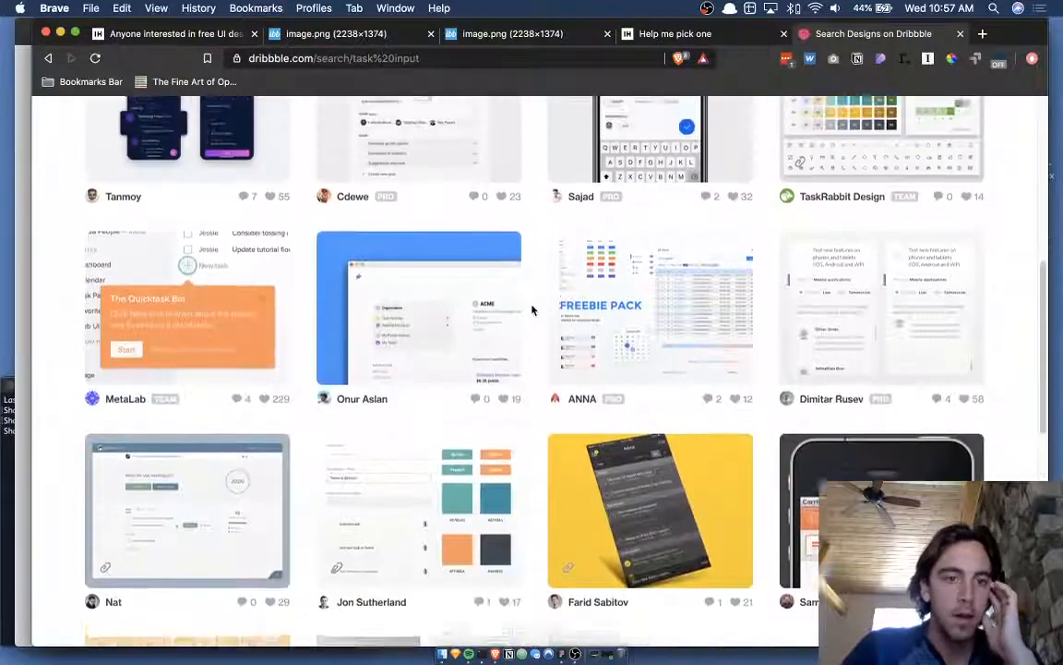
{"action": "scroll", "coordinate": [531, 309], "scroll_direction": "up", "scroll_amount": 5}
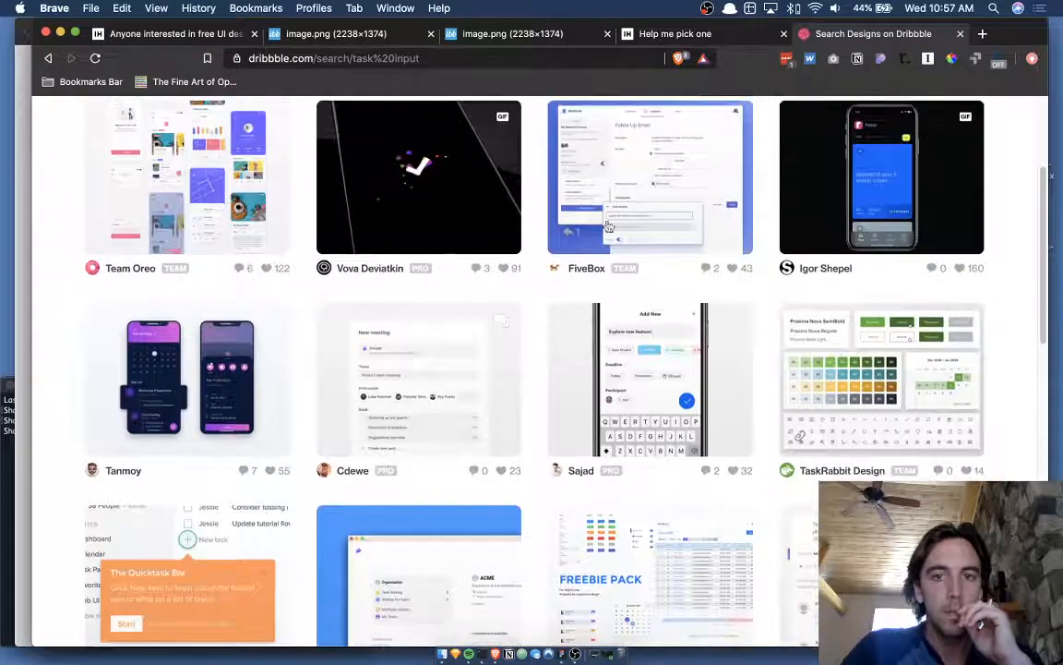
{"action": "scroll", "coordinate": [549, 277], "scroll_direction": "down", "scroll_amount": 4}
{"action": "scroll", "coordinate": [529, 304], "scroll_direction": "down", "scroll_amount": 3}
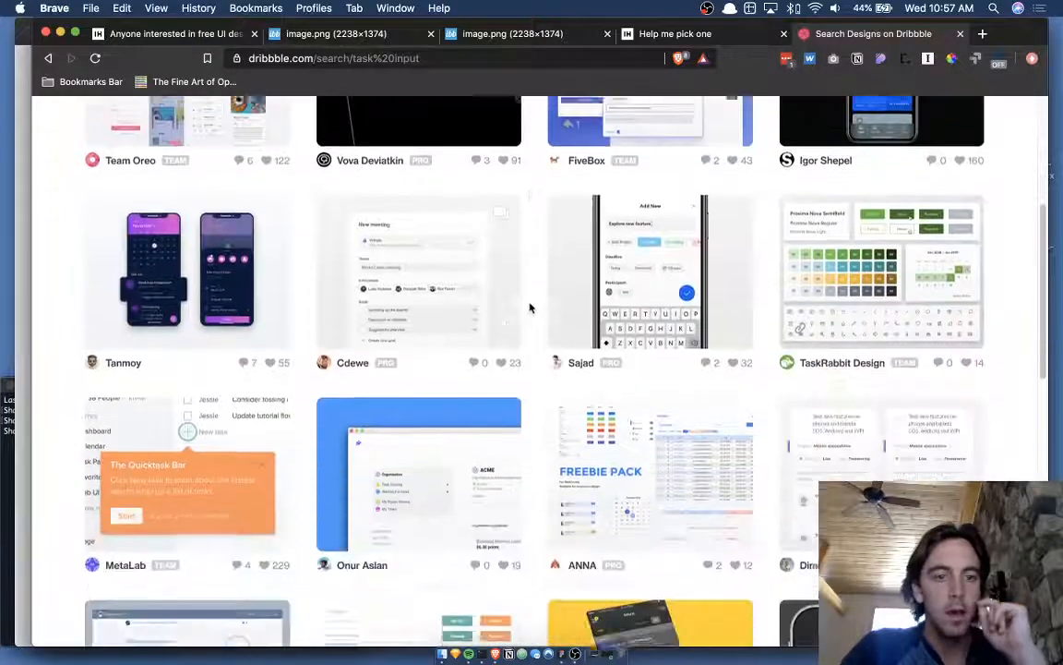
{"action": "left_click", "coordinate": [227, 416]}
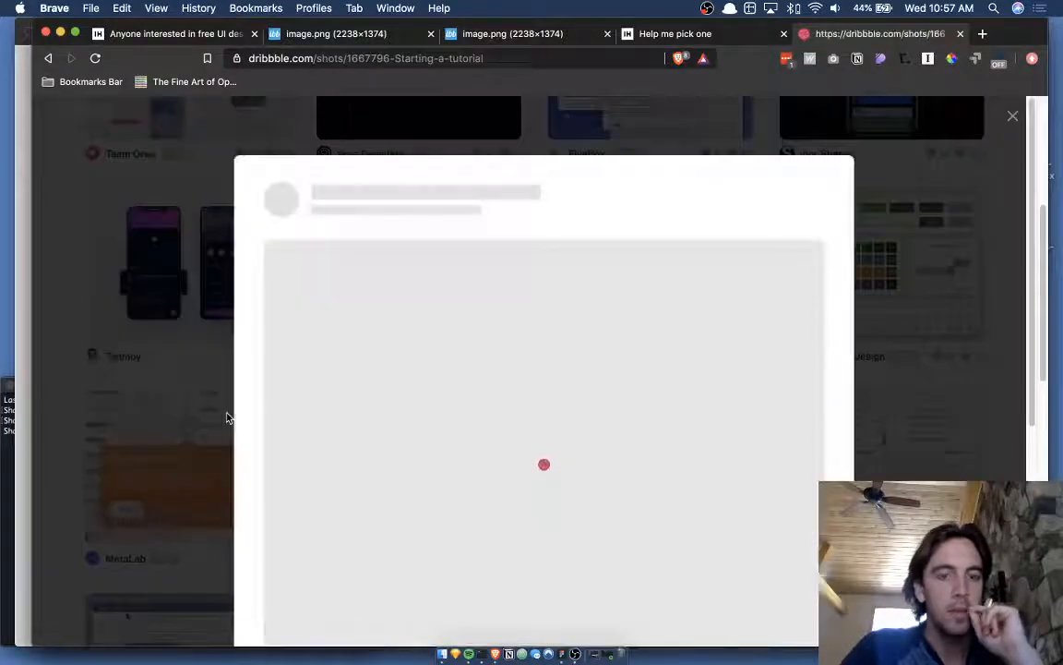
- Look over the 'Starting a tutorial' shot, then bring up the open-windows overview
{"action": "scroll", "coordinate": [614, 257], "scroll_direction": "down", "scroll_amount": 1}
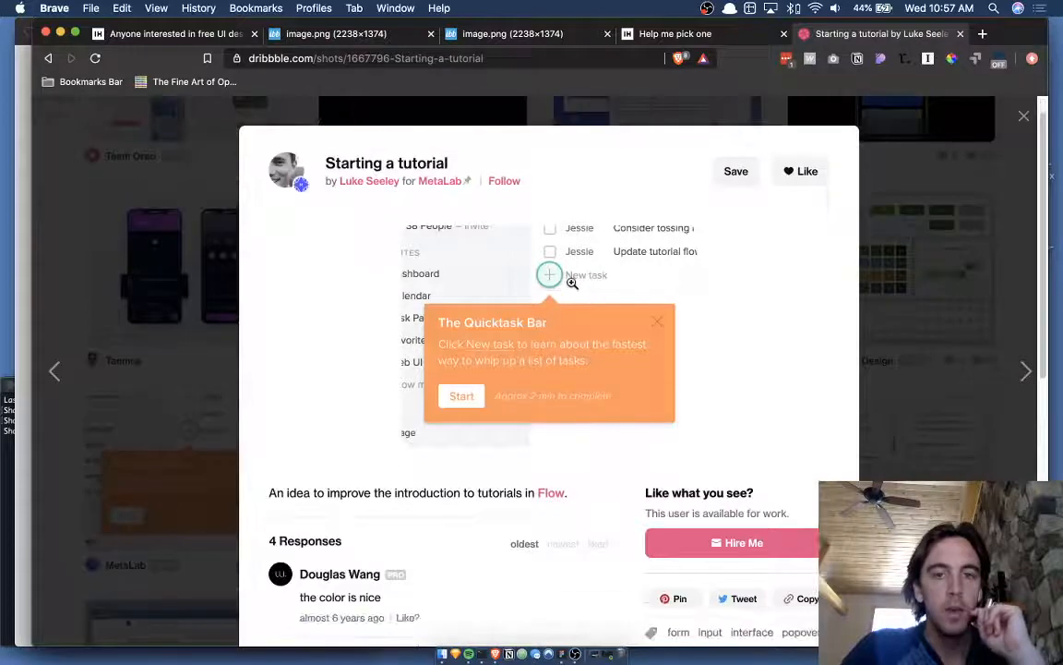
{"action": "scroll", "coordinate": [573, 282], "scroll_direction": "up", "scroll_amount": 3}
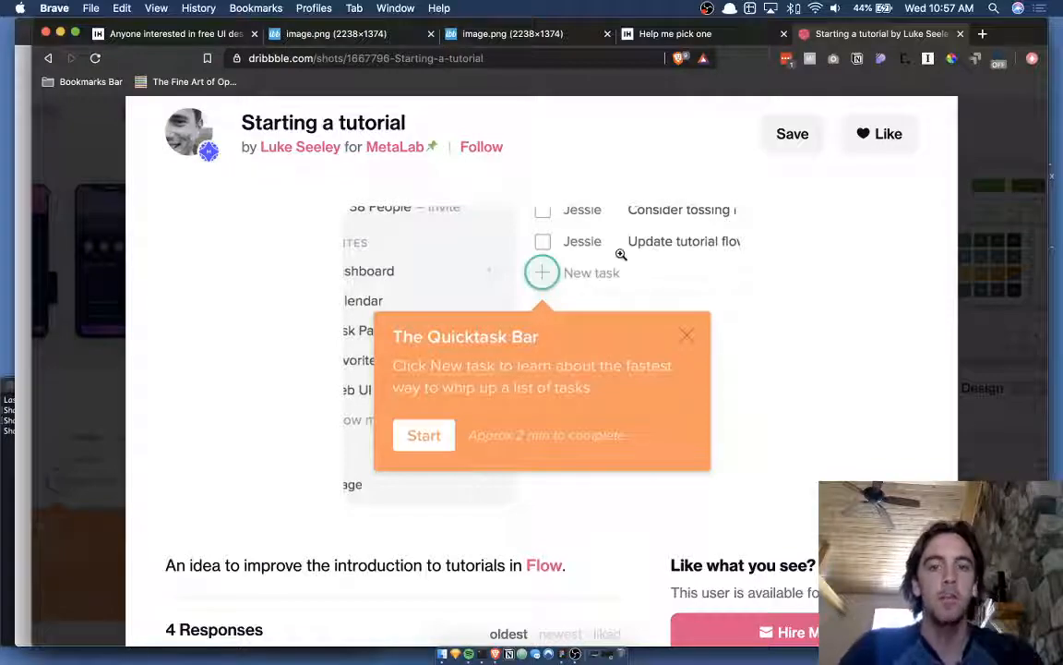
{"action": "key", "text": "ctrl+Up"}
{"action": "left_click", "coordinate": [693, 394]}
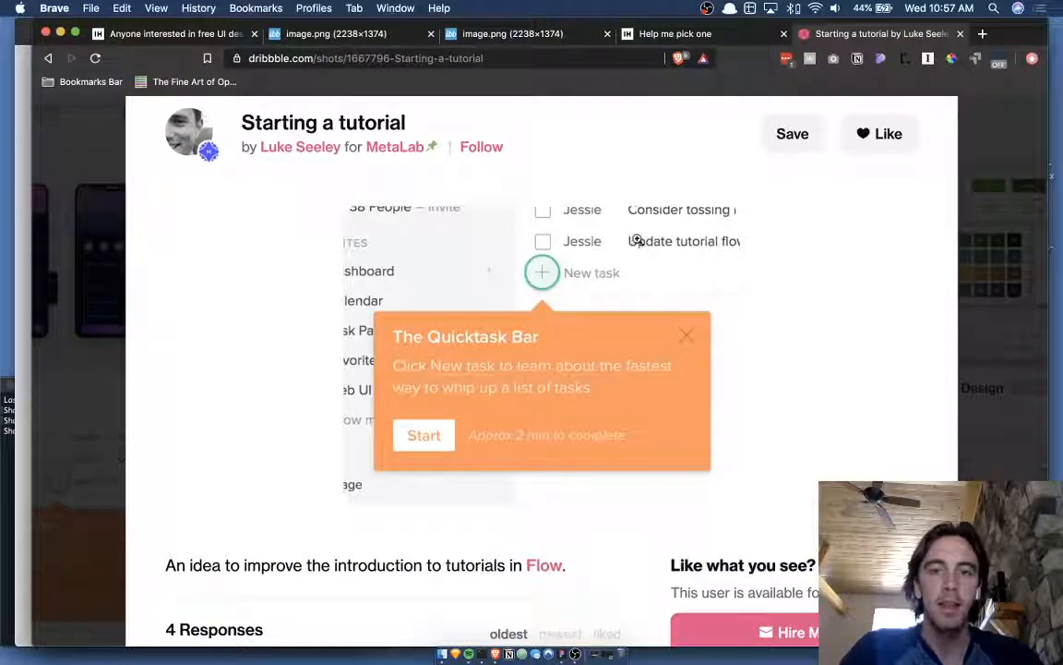
{"action": "key", "text": "ctrl+Up"}
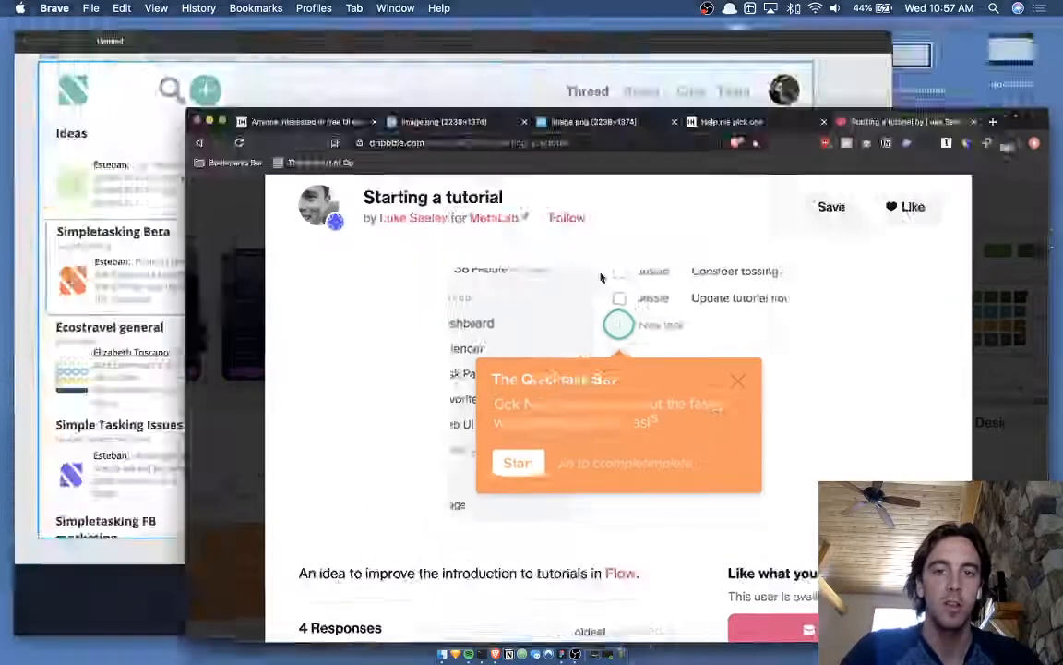
- Bring Figma to the front and zoom the canvas onto Frame 3's thread mockup
{"action": "left_click", "coordinate": [530, 201]}
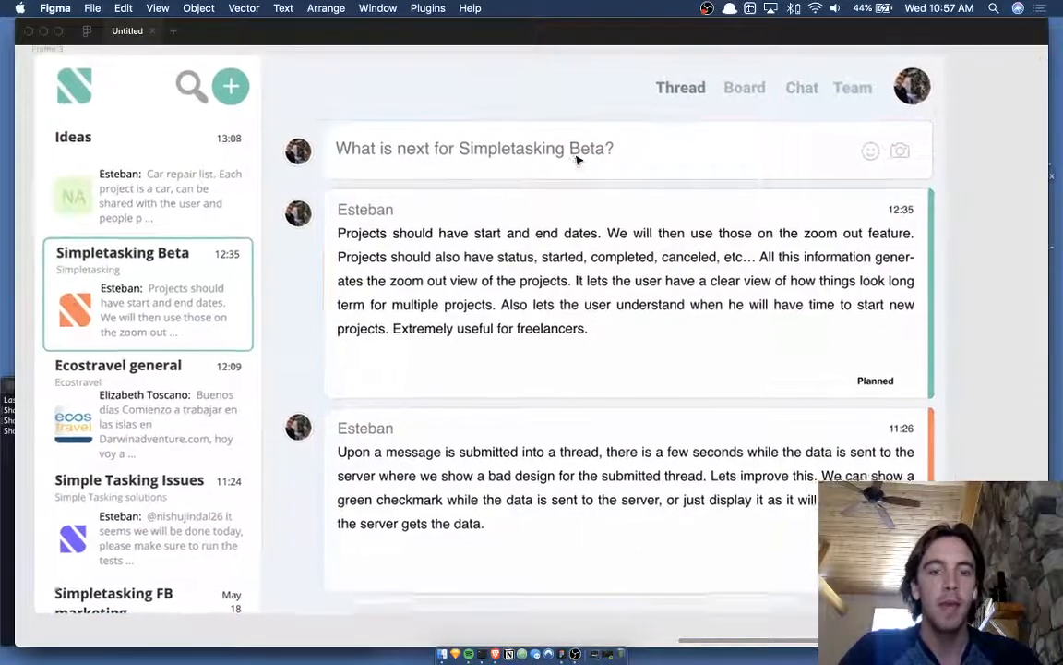
{"action": "scroll", "coordinate": [570, 163], "scroll_direction": "down", "scroll_amount": 5}
{"action": "scroll", "coordinate": [570, 164], "scroll_direction": "up", "scroll_amount": 5}
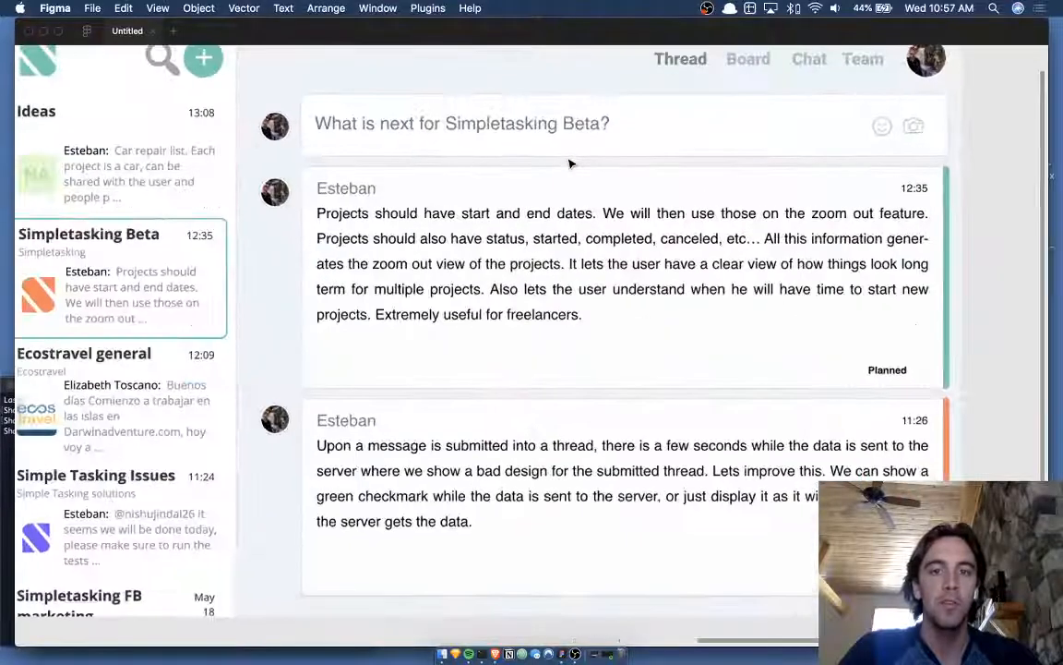
{"action": "scroll", "coordinate": [585, 136], "scroll_direction": "down", "scroll_amount": 2}
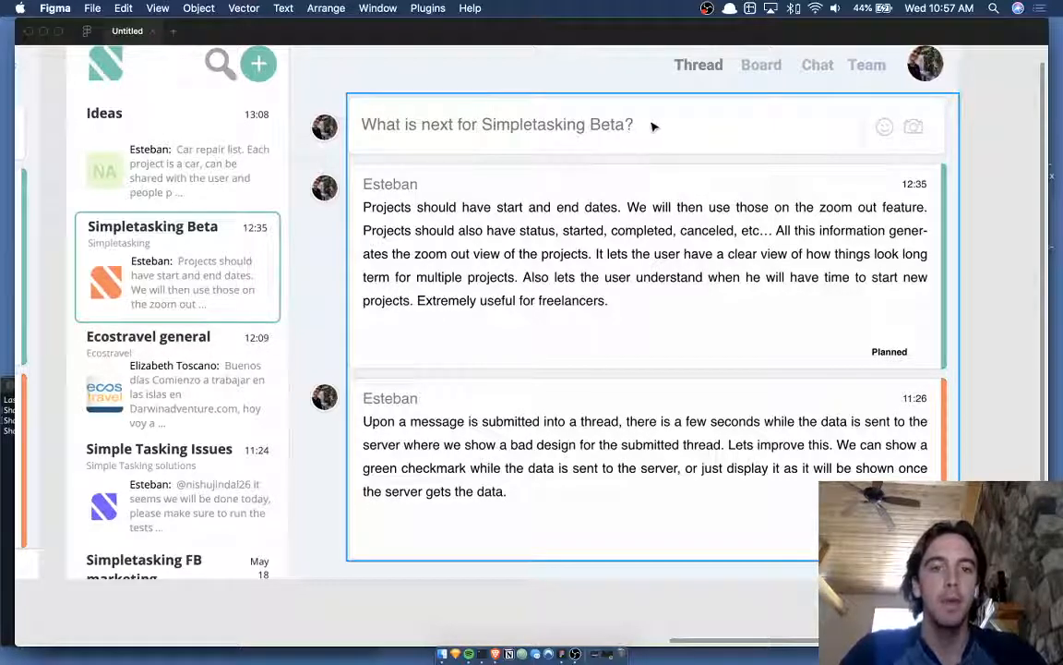
{"action": "scroll", "coordinate": [788, 139], "scroll_direction": "right", "scroll_amount": 1}
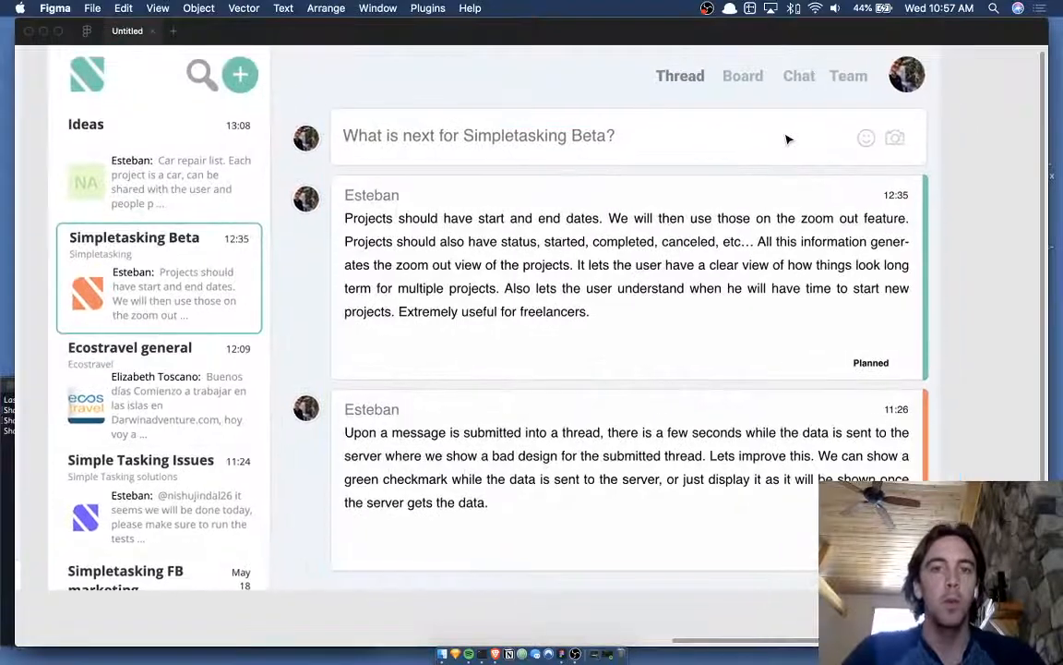
{"action": "scroll", "coordinate": [787, 137], "scroll_direction": "up", "scroll_amount": 1}
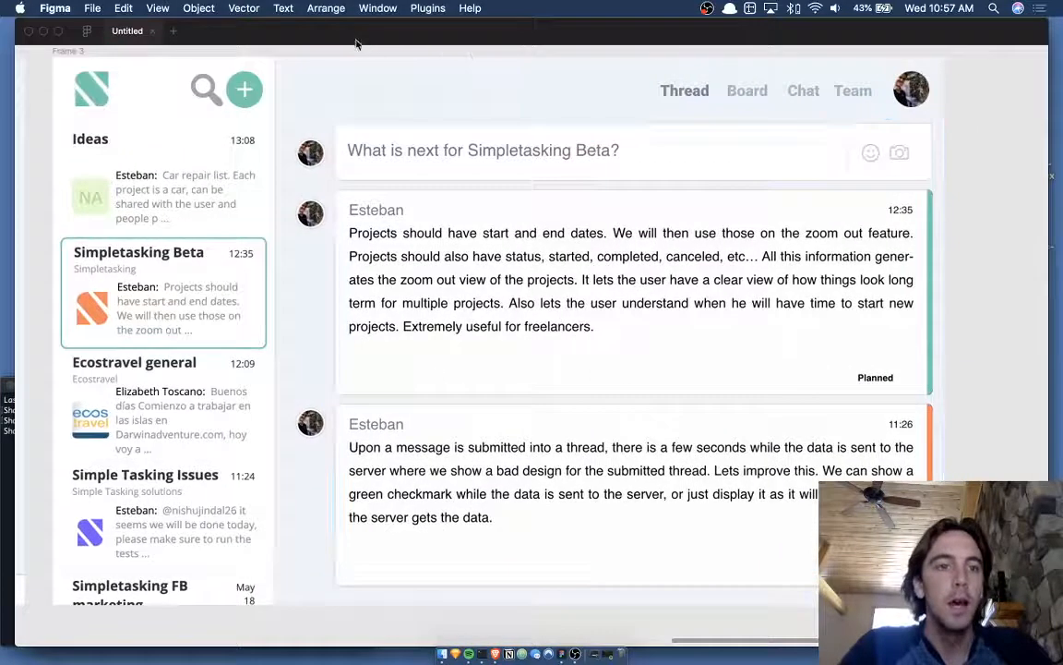
{"action": "left_click", "coordinate": [247, 97]}
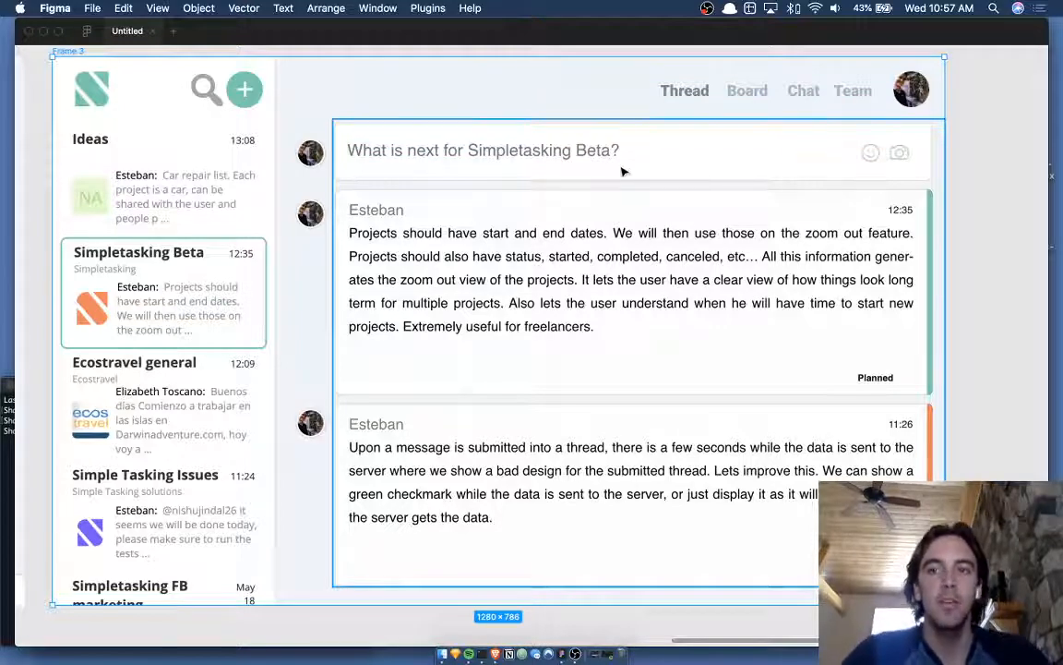
{"action": "scroll", "coordinate": [577, 116], "scroll_direction": "up", "scroll_amount": 2}
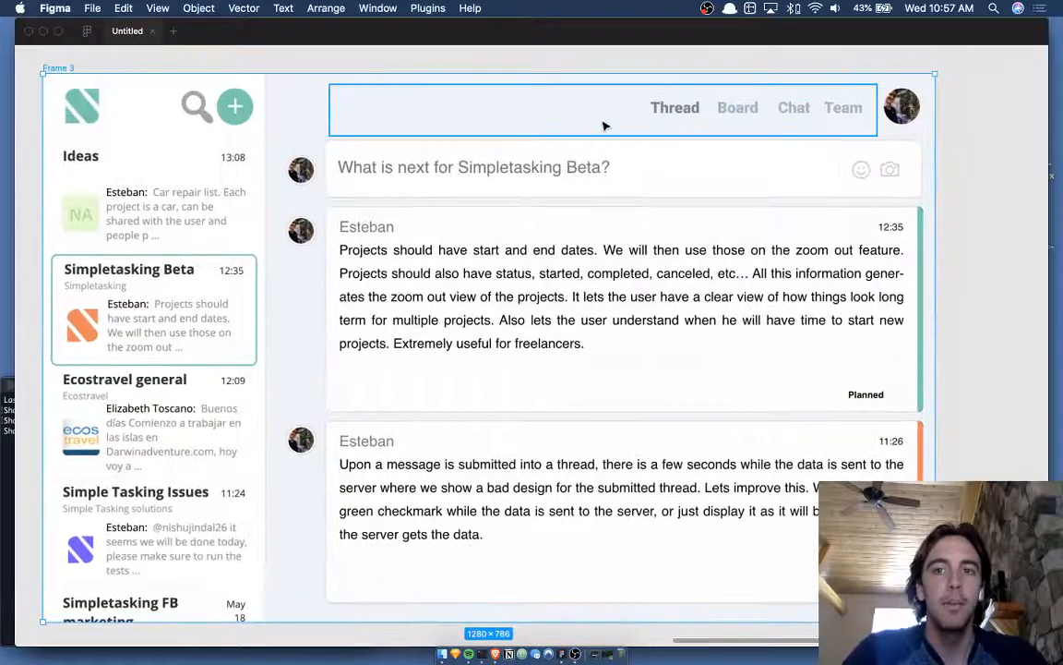
{"action": "left_click", "coordinate": [550, 52]}
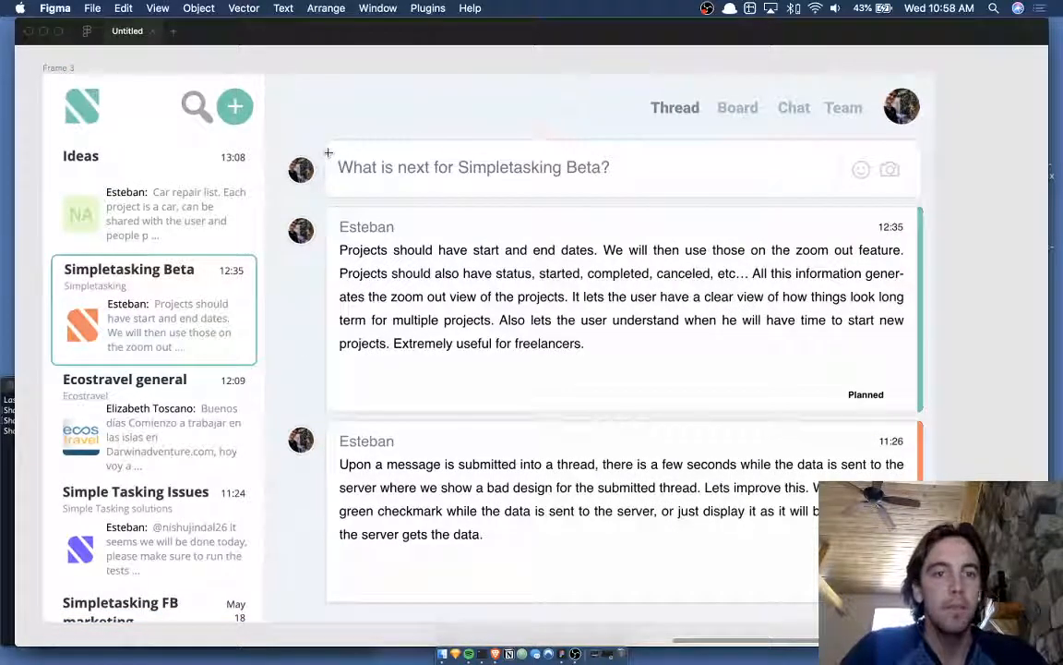
- Draw a white-filled rectangle over the message input bar
{"action": "left_click_drag", "start_coordinate": [329, 151], "coordinate": [687, 187]}
{"action": "key", "text": "i"}
{"action": "left_click", "coordinate": [736, 172]}
- Add regular-weight text 'What is next for Simpletasking beta?' inside the bar
{"action": "key", "text": "t"}
{"action": "left_click", "coordinate": [582, 172]}
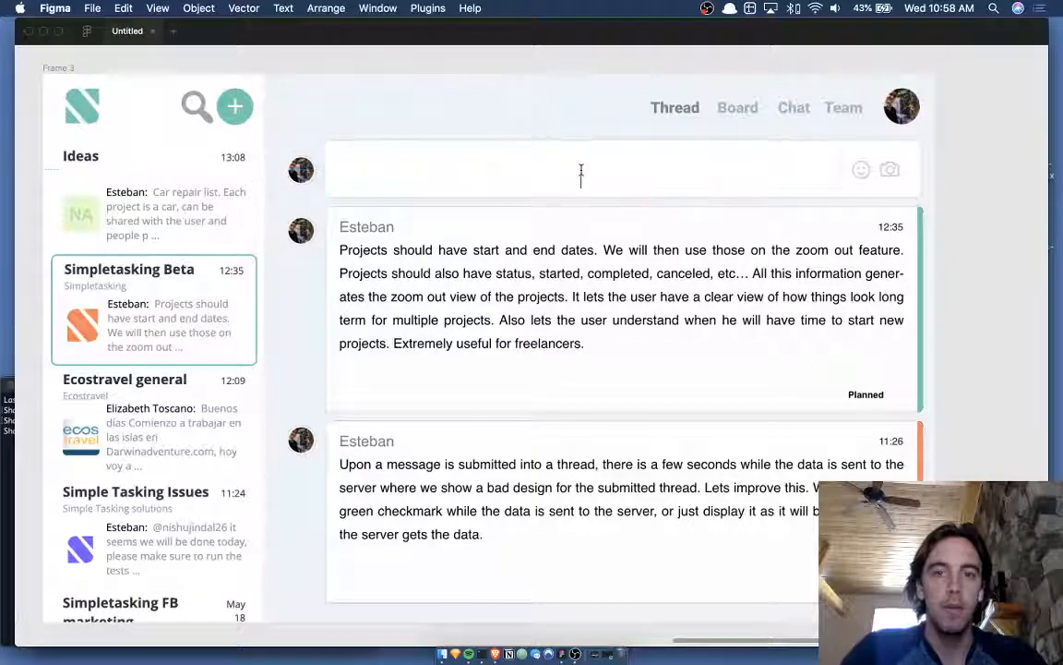
{"action": "type", "text": "What is "}
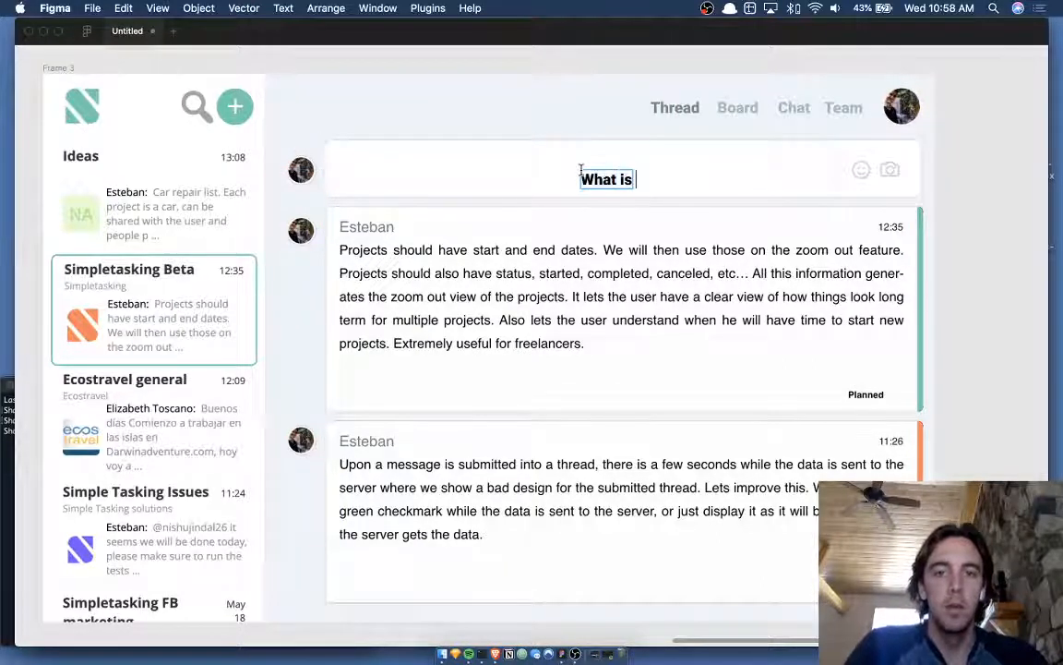
{"action": "type", "text": "next for Simpletasking bee"}
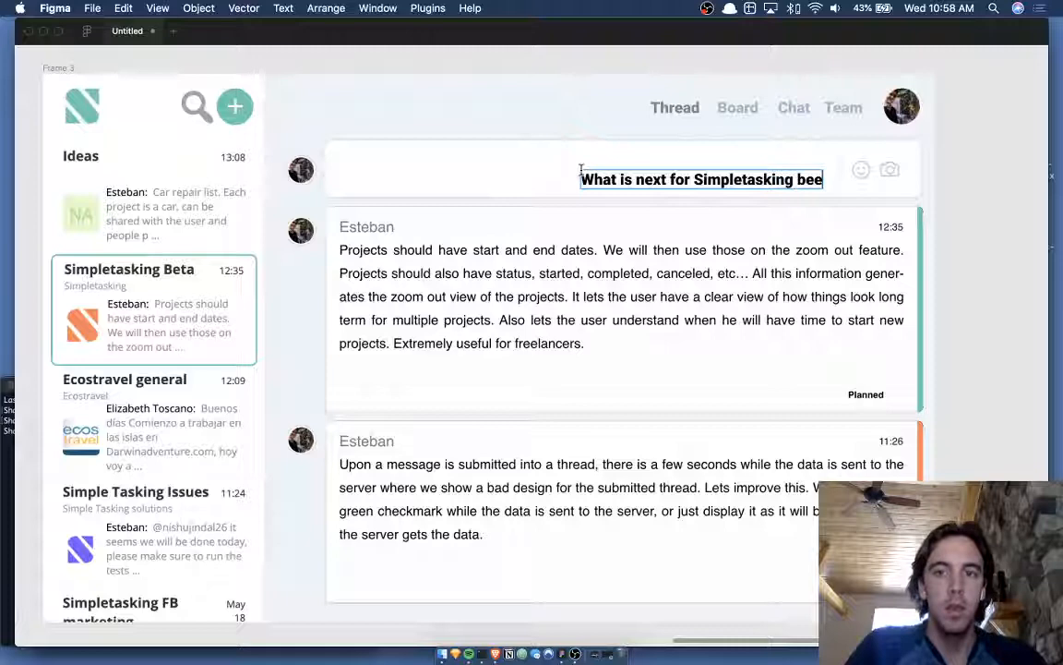
{"action": "key", "text": "BackSpace"}
{"action": "type", "text": "ta"}
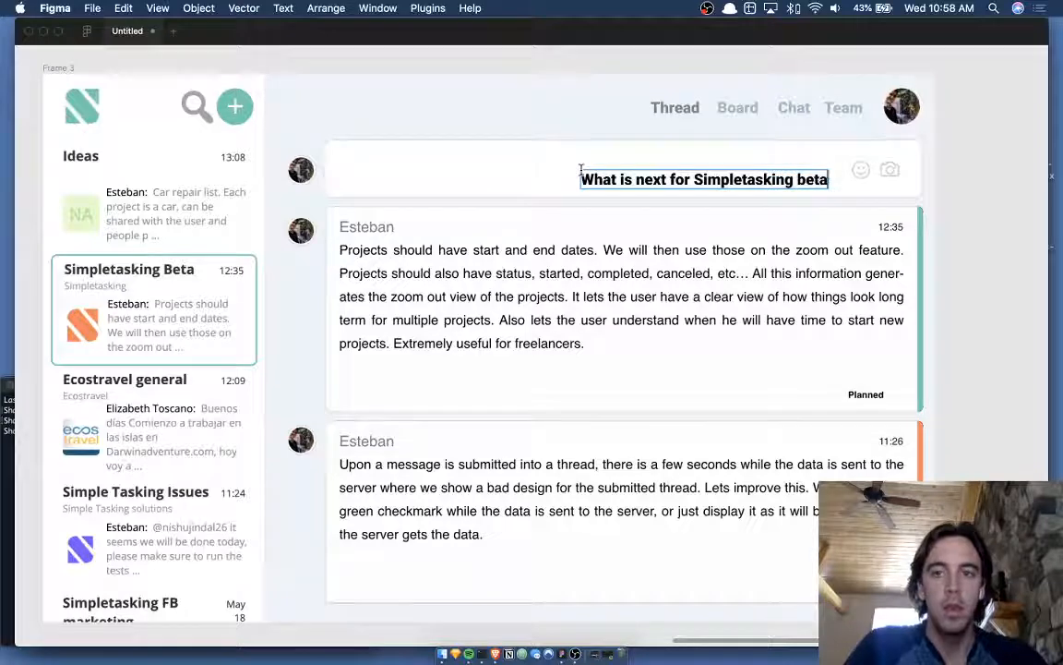
{"action": "type", "text": "?"}
{"action": "key", "text": "Escape"}
{"action": "key", "text": "super+backslash"}
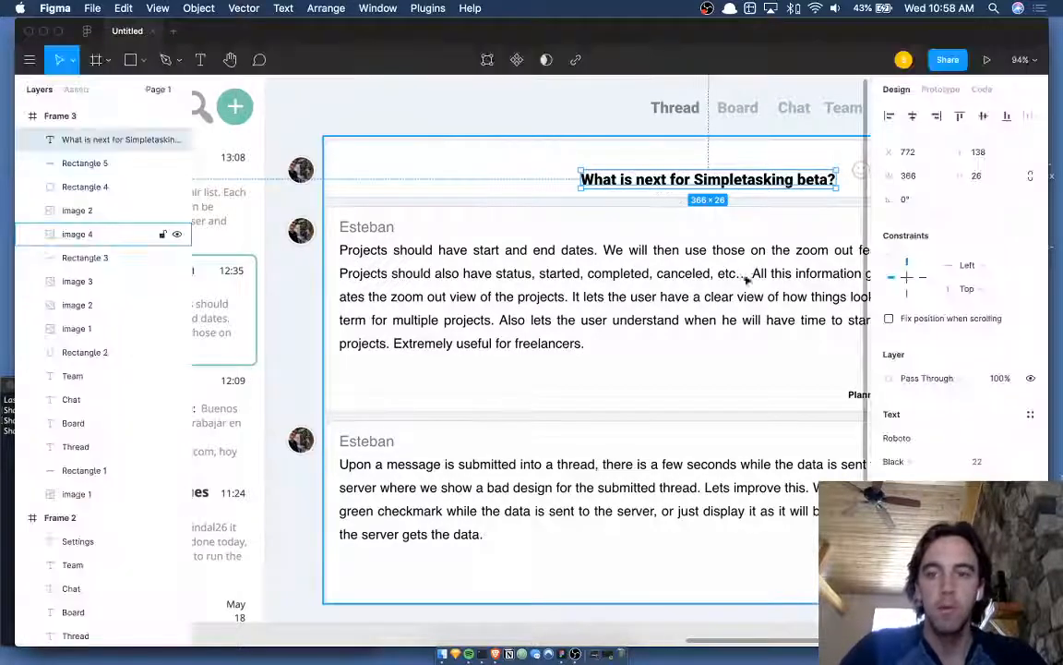
{"action": "left_click", "coordinate": [912, 461]}
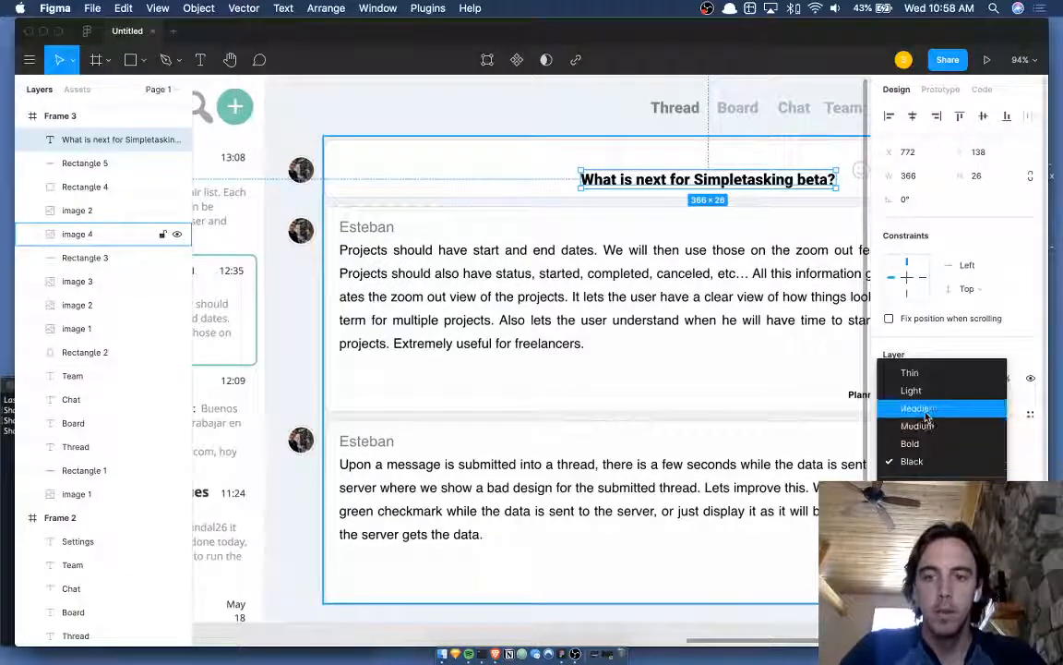
{"action": "left_click", "coordinate": [924, 409]}
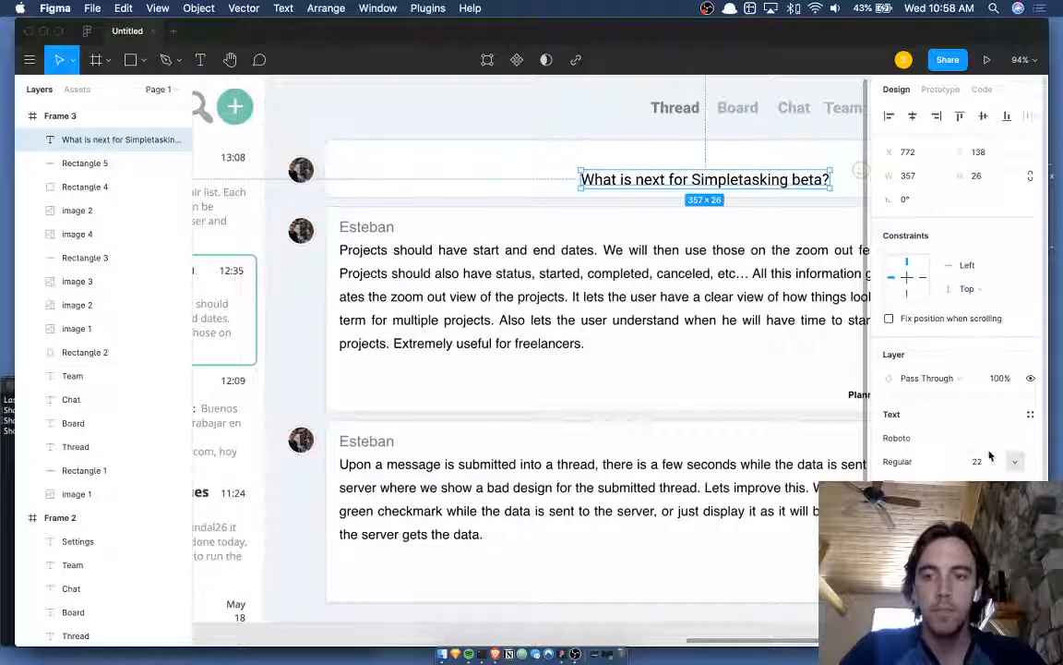
- Move the placeholder text to line up at the bar's left edge
{"action": "left_click_drag", "start_coordinate": [811, 189], "coordinate": [762, 189]}
{"action": "key", "text": "shift+Left"}
{"action": "key", "text": "shift+Up"}
{"action": "key", "text": "shift+Up"}
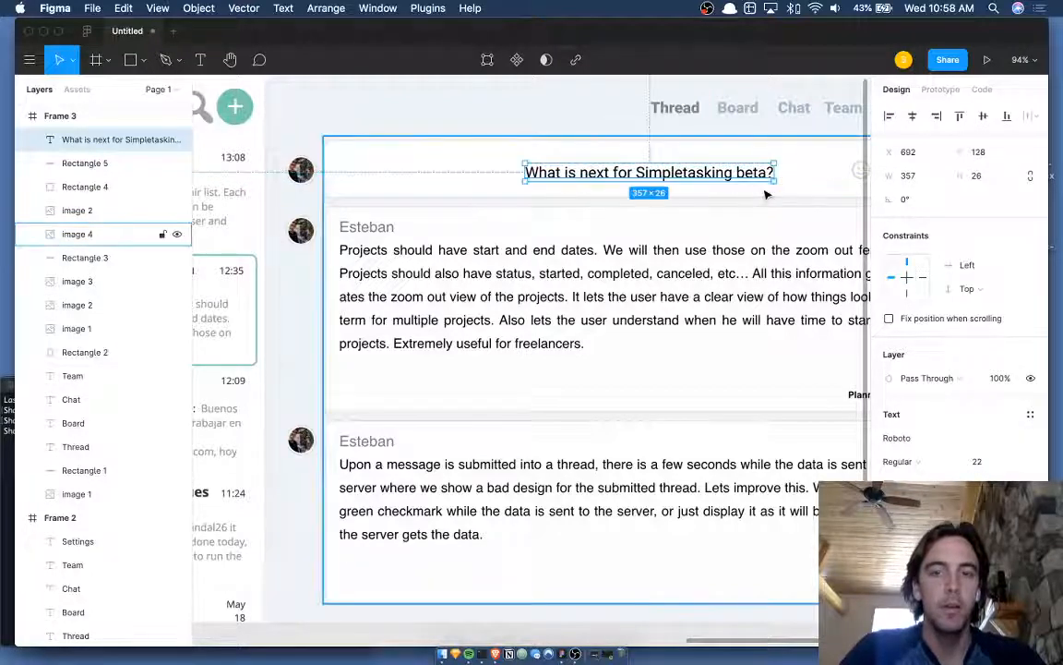
{"action": "key", "text": "Down"}
{"action": "key", "text": "Down"}
{"action": "key", "text": "Down"}
{"action": "key", "text": "Down"}
{"action": "key", "text": "Down"}
{"action": "key", "text": "Down"}
{"action": "key", "text": "Down"}
{"action": "key", "text": "Down"}
{"action": "key", "text": "Down"}
{"action": "key", "text": "Down"}
{"action": "key", "text": "Down"}
{"action": "key", "text": "Down"}
{"action": "key", "text": "Down"}
{"action": "key", "text": "Down"}
{"action": "key", "text": "shift+Left"}
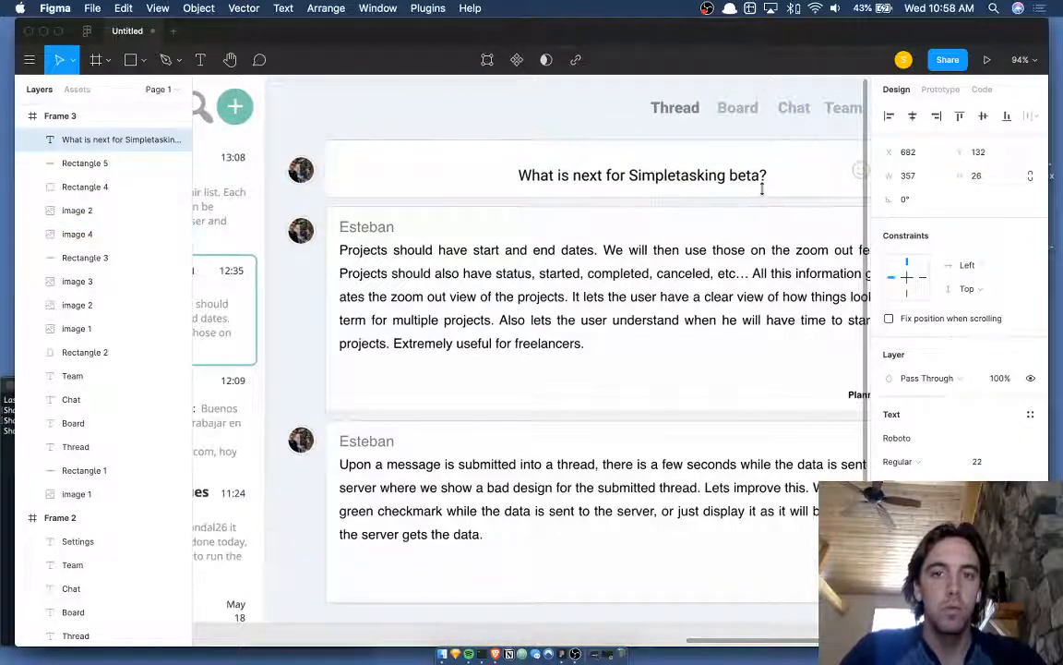
{"action": "key", "text": "shift+Up"}
{"action": "key", "text": "Left"}
{"action": "key", "text": "Left"}
{"action": "key", "text": "Down"}
{"action": "key", "text": "shift+Left"}
{"action": "key", "text": "shift+Left"}
{"action": "key", "text": "shift+Left"}
{"action": "key", "text": "shift+Left"}
{"action": "key", "text": "shift+Left"}
{"action": "key", "text": "shift+Left"}
{"action": "key", "text": "shift+Left"}
{"action": "key", "text": "shift+Left"}
{"action": "key", "text": "shift+Left"}
{"action": "key", "text": "shift+Left"}
{"action": "key", "text": "shift+Left"}
{"action": "key", "text": "shift+Left"}
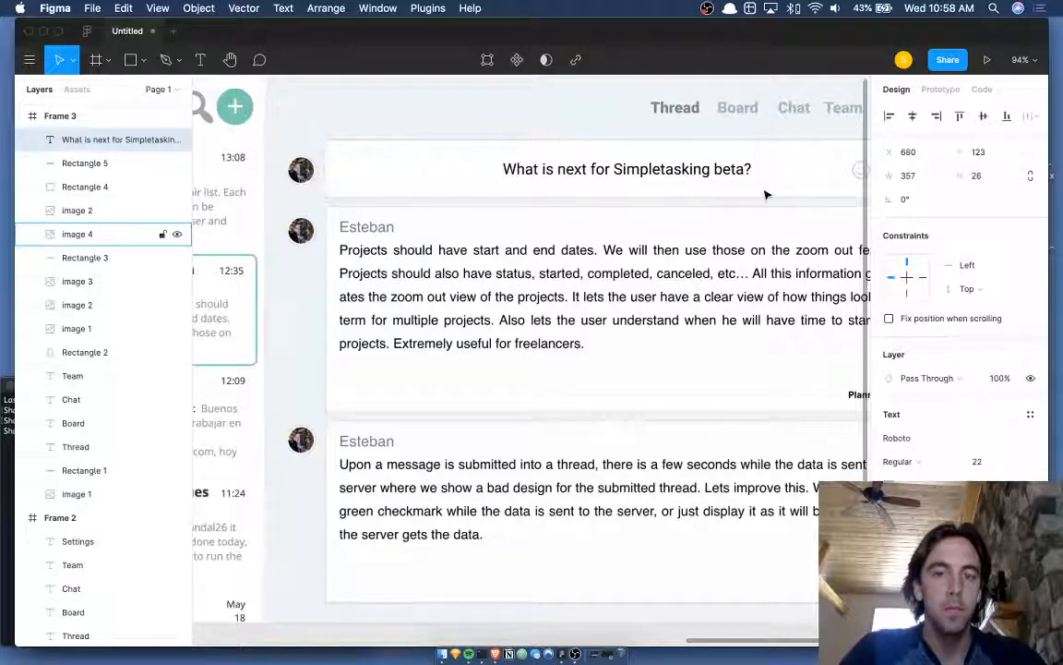
{"action": "key", "text": "shift+Left"}
{"action": "key", "text": "shift+Left"}
{"action": "key", "text": "shift+Left"}
{"action": "key", "text": "shift+Left"}
{"action": "key", "text": "shift+Left"}
{"action": "key", "text": "shift+Left"}
{"action": "key", "text": "shift+Left"}
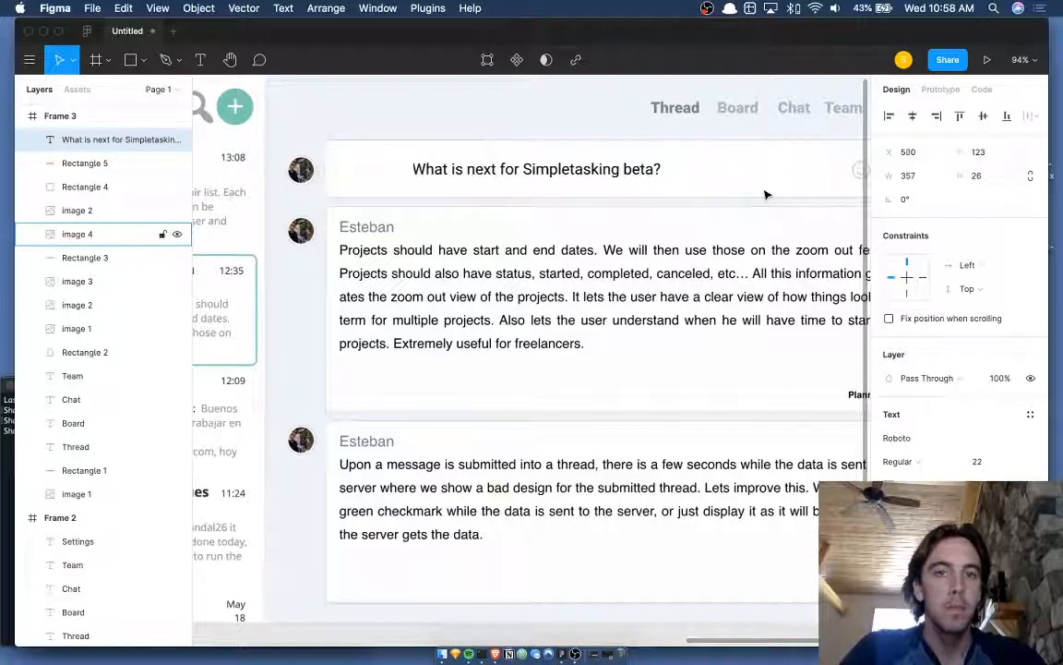
{"action": "key", "text": "shift+Left"}
{"action": "key", "text": "shift+Left"}
{"action": "key", "text": "shift+Left"}
{"action": "key", "text": "shift+Left"}
{"action": "key", "text": "shift+Left"}
{"action": "key", "text": "shift+Left"}
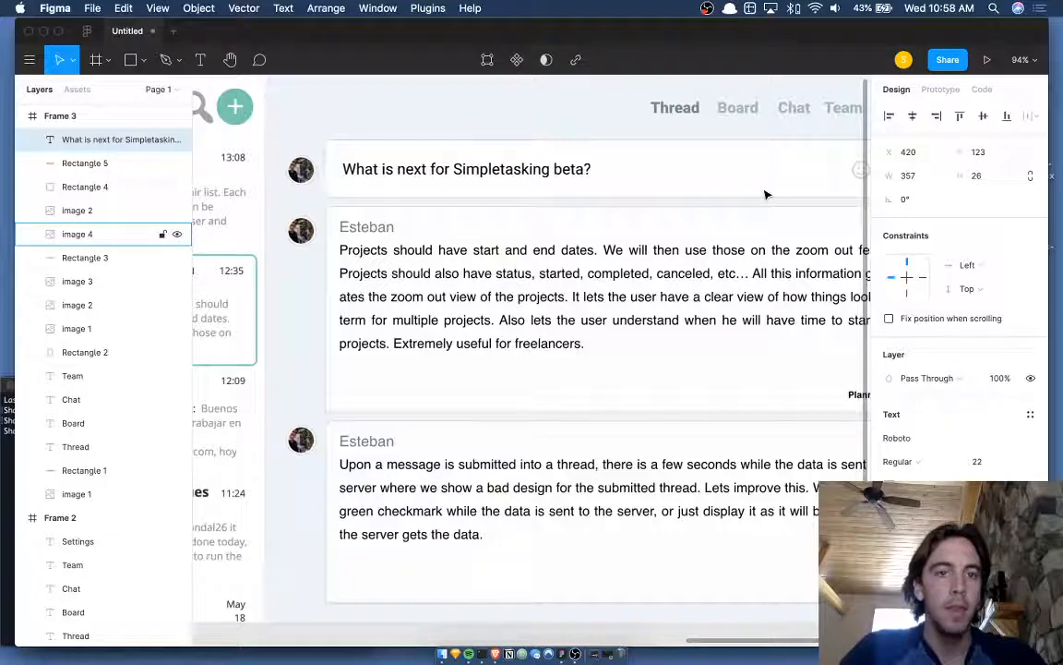
{"action": "key", "text": "Left"}
{"action": "key", "text": "Left"}
{"action": "key", "text": "Left"}
{"action": "key", "text": "Left"}
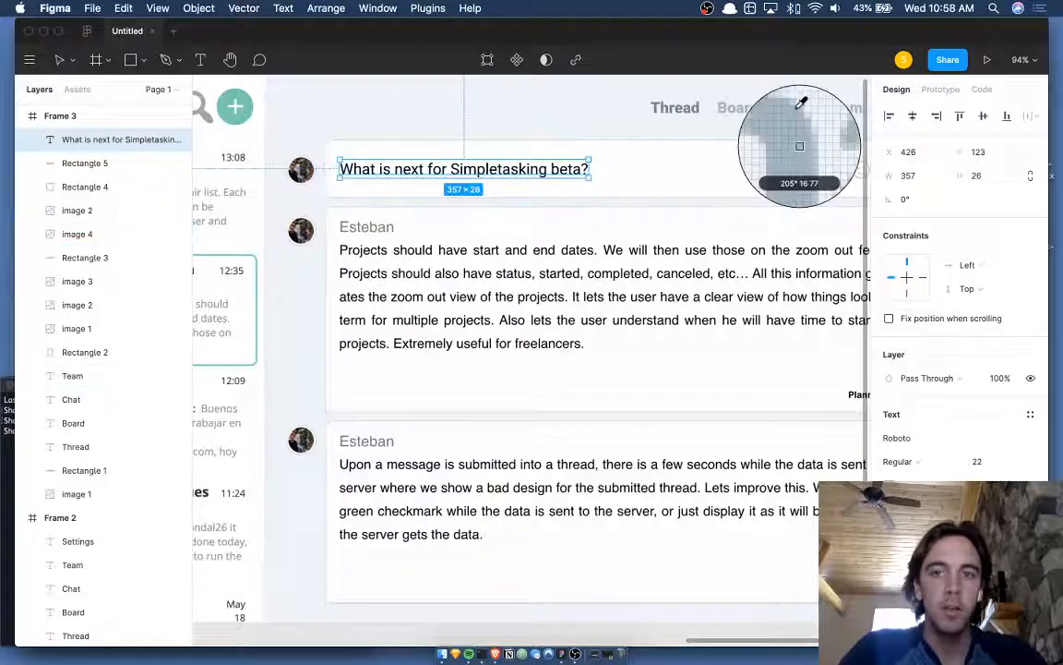
- Select the top header bar, then deselect everything on the canvas
{"action": "left_click", "coordinate": [593, 97]}
{"action": "scroll", "coordinate": [594, 98], "scroll_direction": "down", "scroll_amount": 2}
{"action": "scroll", "coordinate": [592, 96], "scroll_direction": "up", "scroll_amount": 1}
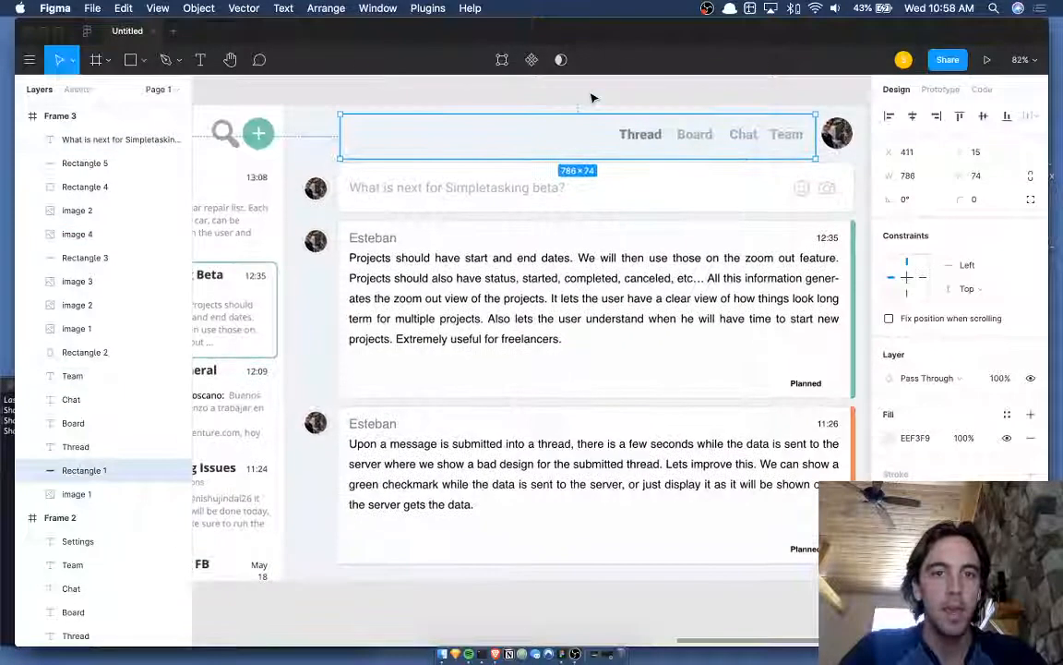
{"action": "scroll", "coordinate": [590, 92], "scroll_direction": "left", "scroll_amount": 1}
{"action": "left_click", "coordinate": [589, 89]}
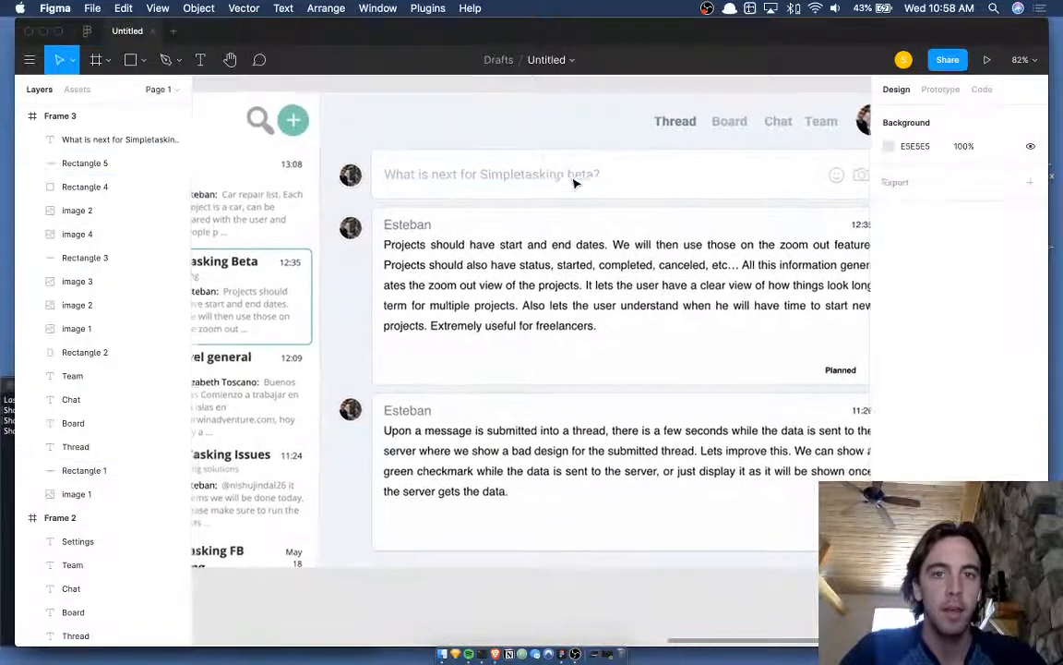
- Duplicate Frame 3 with Cmd+D to create Frame 4
{"action": "scroll", "coordinate": [585, 138], "scroll_direction": "down", "scroll_amount": 1}
{"action": "scroll", "coordinate": [585, 138], "scroll_direction": "right", "scroll_amount": 1}
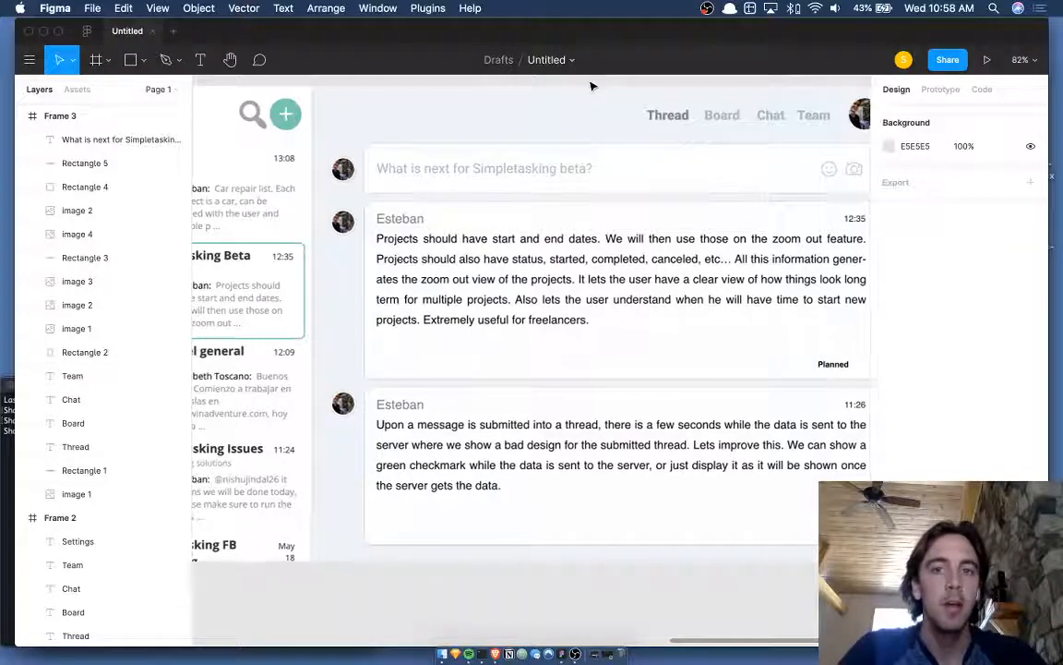
{"action": "scroll", "coordinate": [592, 86], "scroll_direction": "right", "scroll_amount": 1}
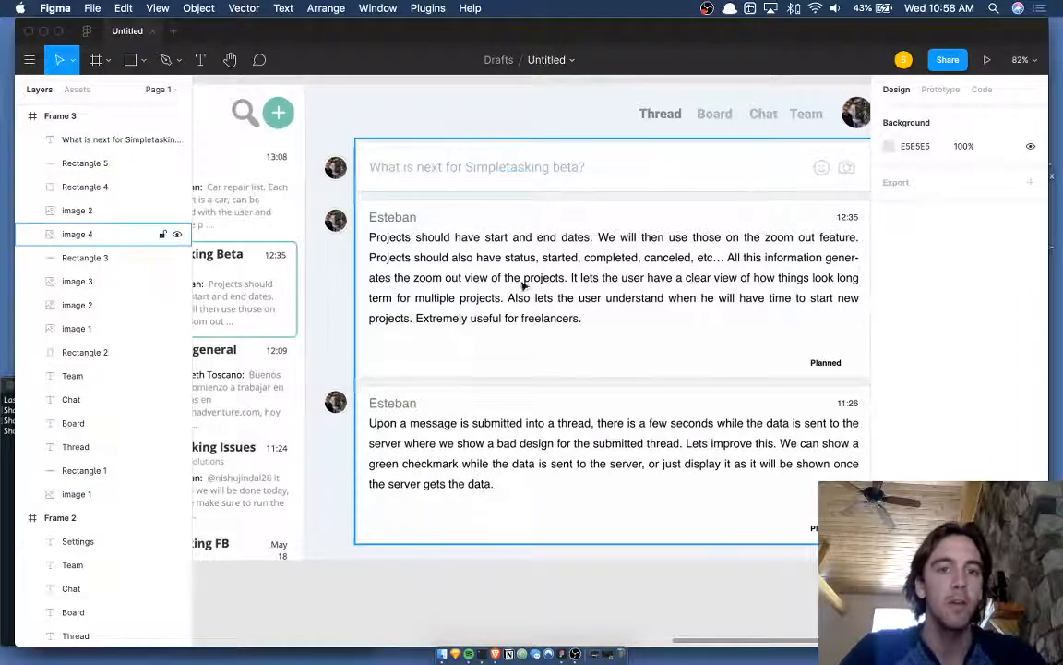
{"action": "scroll", "coordinate": [545, 245], "scroll_direction": "right", "scroll_amount": 2}
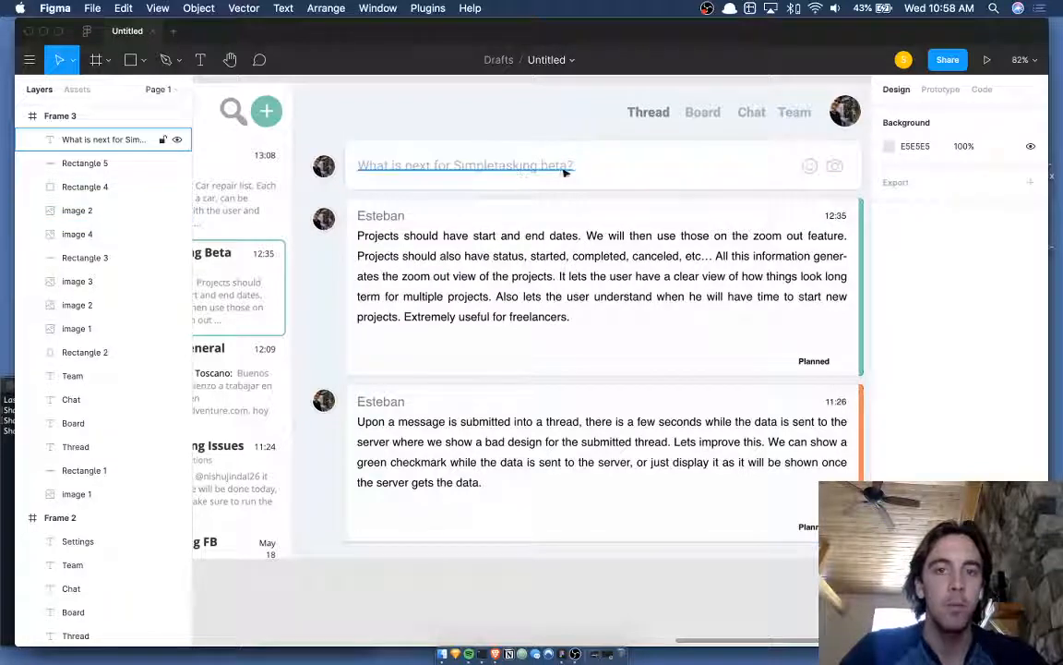
{"action": "left_click", "coordinate": [823, 173]}
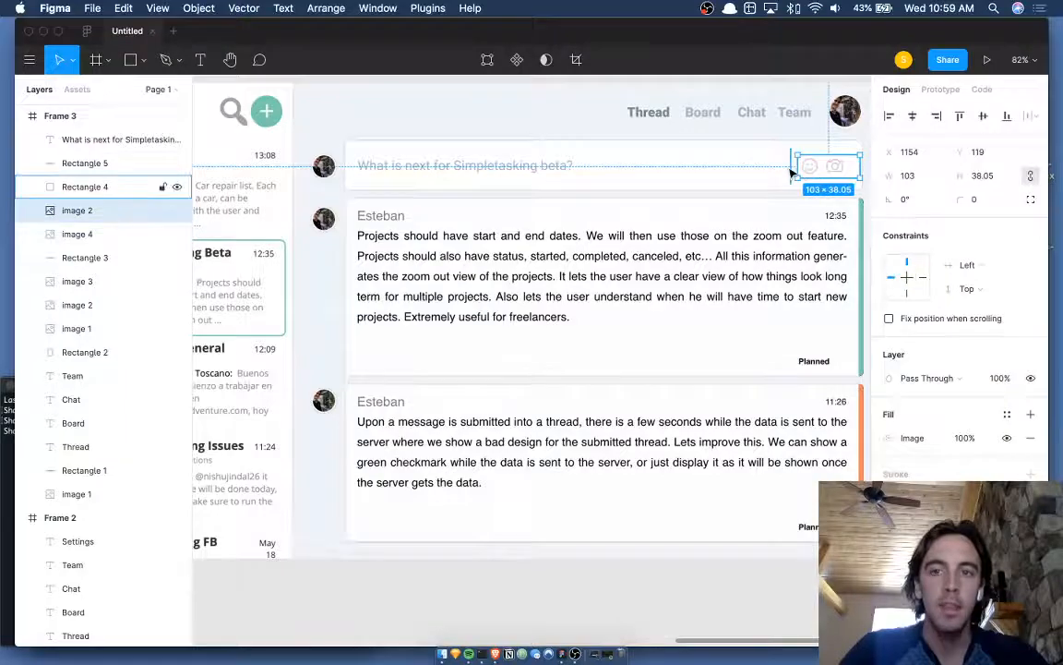
{"action": "left_click", "coordinate": [799, 171], "text": "shift"}
{"action": "scroll", "coordinate": [792, 172], "scroll_direction": "right", "scroll_amount": 3}
{"action": "scroll", "coordinate": [712, 159], "scroll_direction": "down", "scroll_amount": 3}
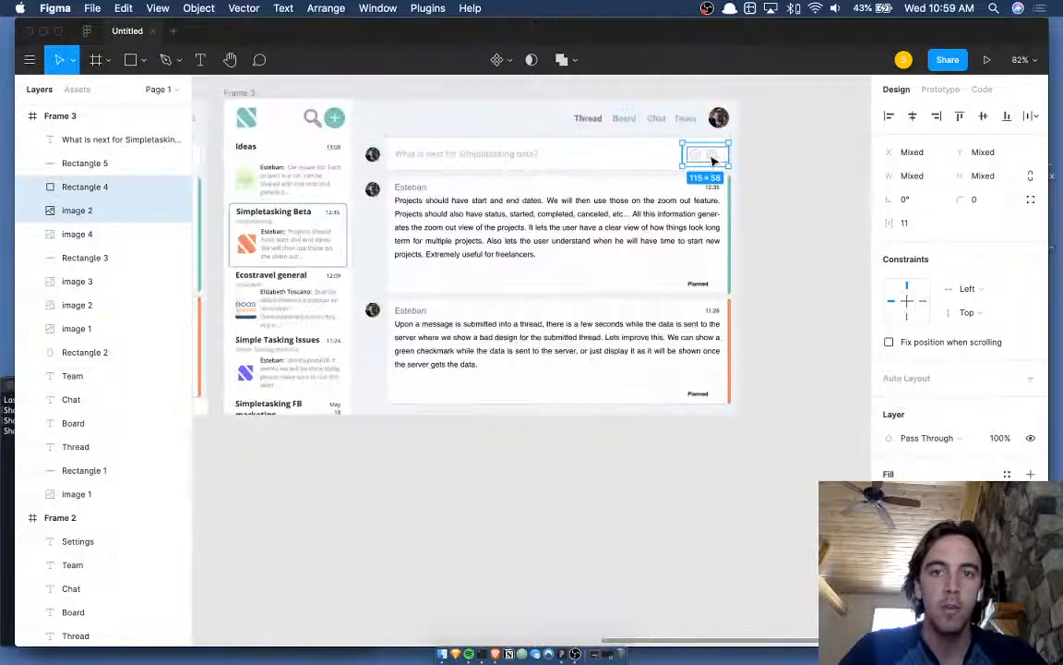
{"action": "left_click", "coordinate": [239, 93]}
{"action": "key", "text": "super+d"}
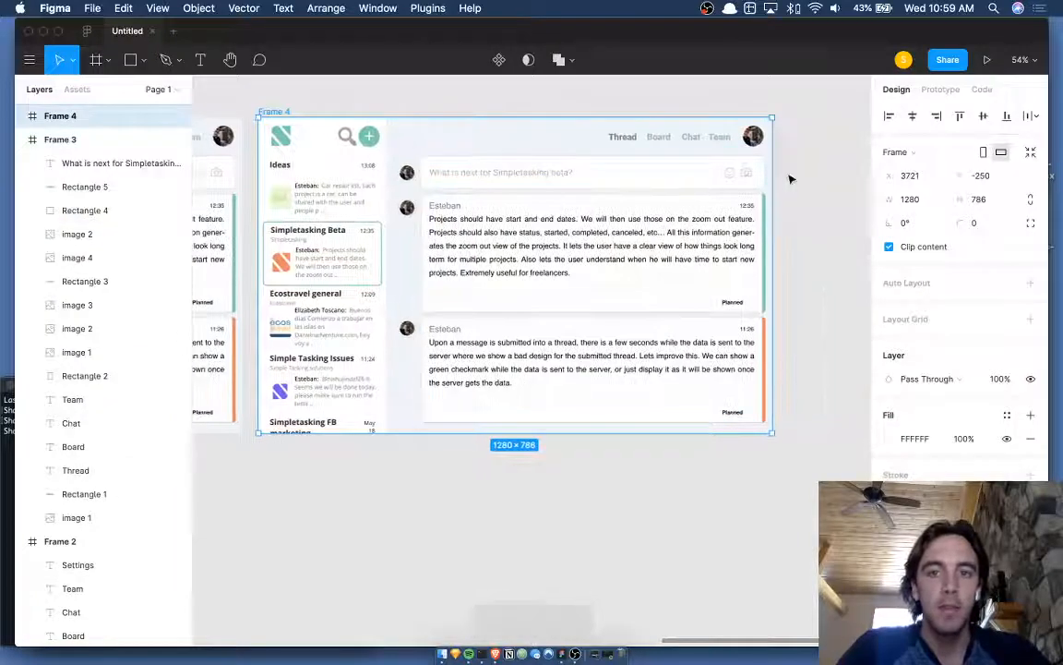
{"action": "key", "text": "Escape"}
- Delete the emoji and camera icons and their backing rectangle from Frame 4's input box
{"action": "scroll", "coordinate": [791, 179], "scroll_direction": "up", "scroll_amount": 5}
{"action": "left_click", "coordinate": [732, 195]}
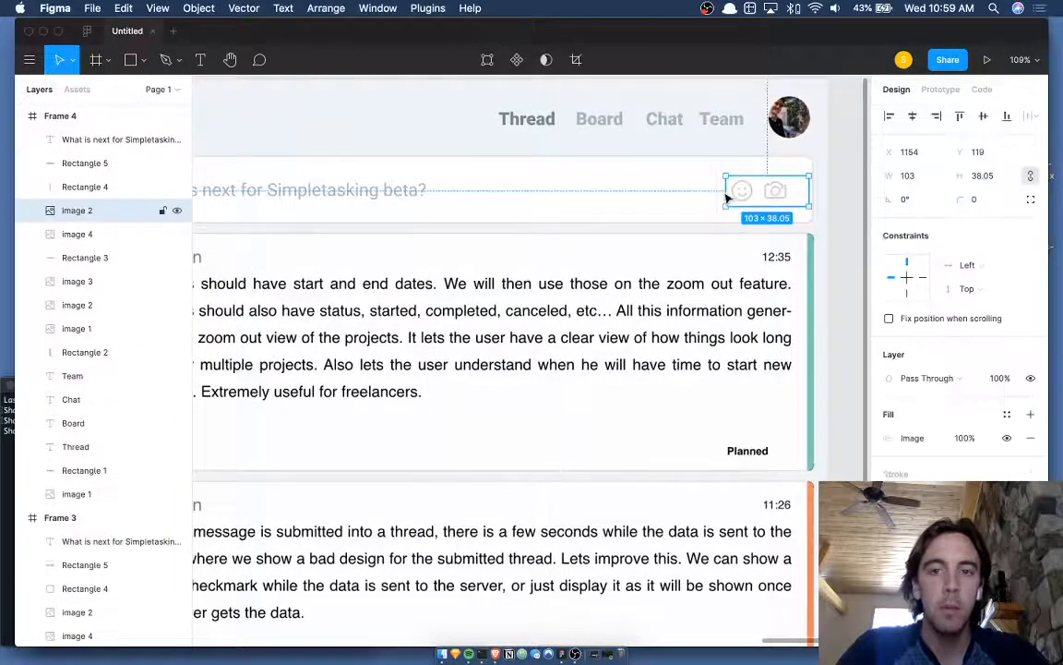
{"action": "left_click", "coordinate": [718, 195], "text": "shift"}
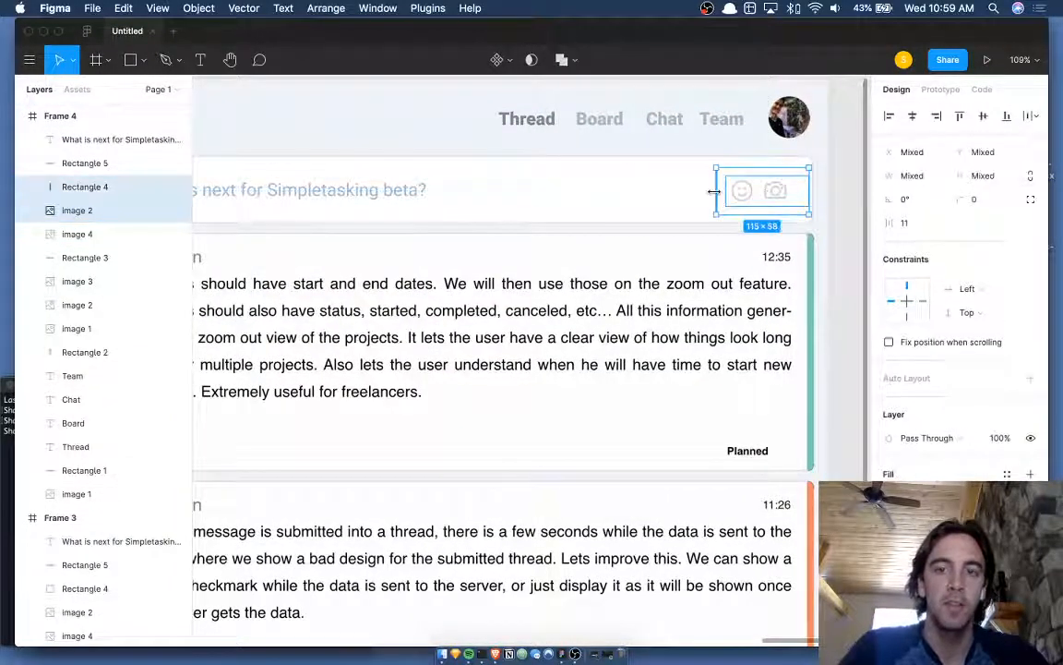
{"action": "key", "text": "Delete"}
- Draw a 169×48 rectangle at the right end of the input box
{"action": "key", "text": "r"}
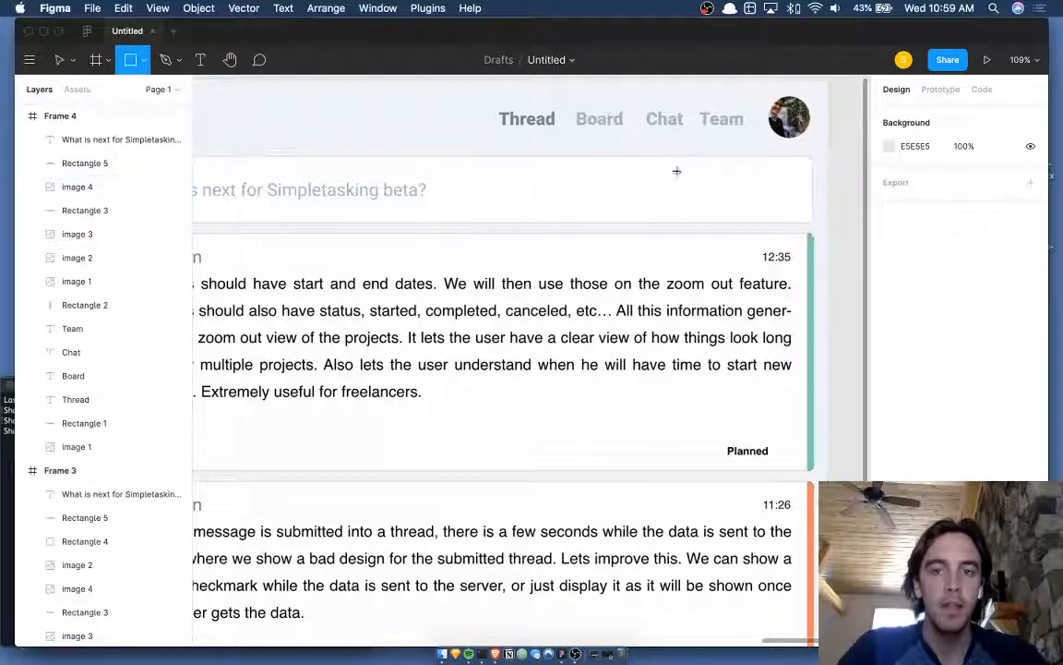
{"action": "mouse_move", "coordinate": [677, 172]}
{"action": "left_mouse_down"}
{"action": "mouse_move", "coordinate": [812, 200]}
{"action": "mouse_move", "coordinate": [778, 195]}
{"action": "left_mouse_up"}
{"action": "left_click_drag", "start_coordinate": [755, 207], "coordinate": [755, 214]}
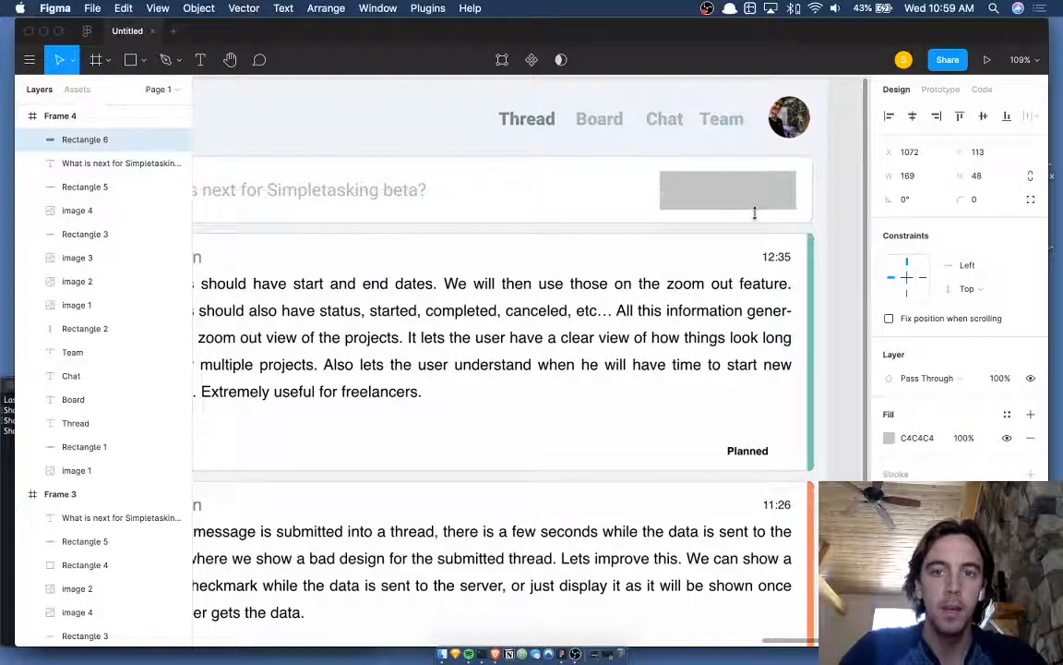
{"action": "scroll", "coordinate": [755, 211], "scroll_direction": "down", "scroll_amount": 5}
{"action": "scroll", "coordinate": [826, 191], "scroll_direction": "up", "scroll_amount": 5}
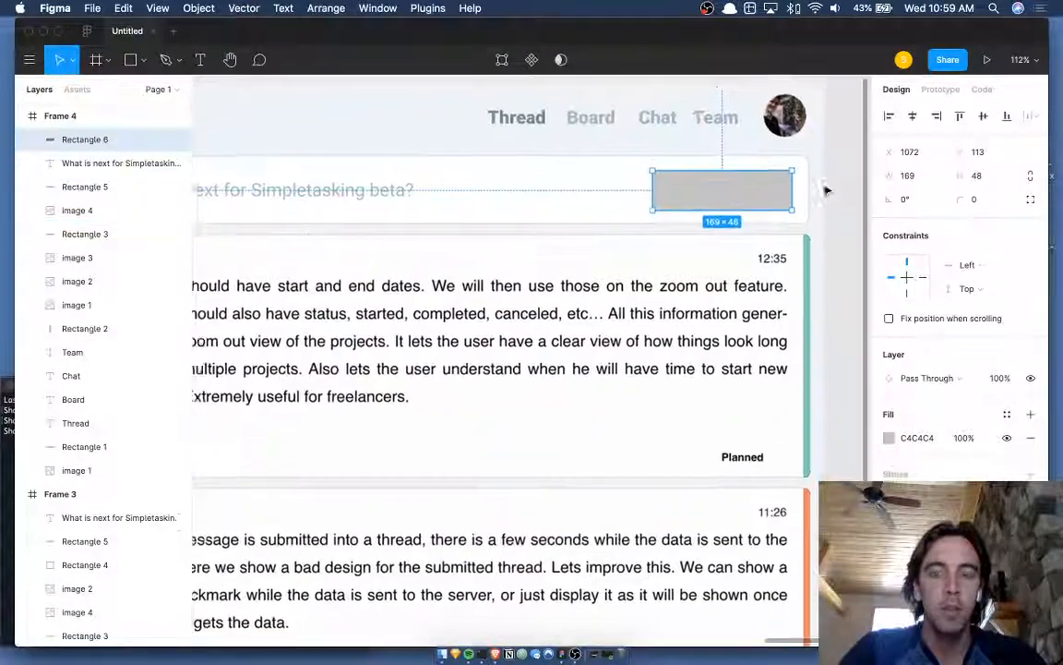
{"action": "scroll", "coordinate": [683, 202], "scroll_direction": "up", "scroll_amount": 1}
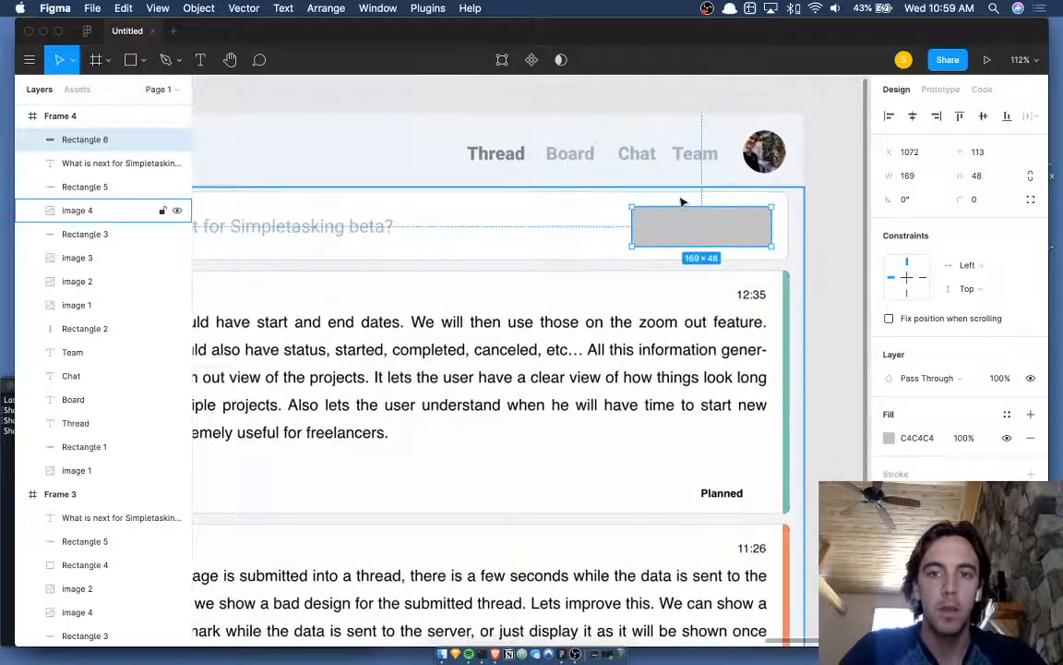
{"action": "scroll", "coordinate": [683, 202], "scroll_direction": "down", "scroll_amount": 5}
{"action": "scroll", "coordinate": [683, 202], "scroll_direction": "left", "scroll_amount": 2}
- Fill the rectangle with teal 7AC8B0 and set its corner radius to 6
{"action": "key", "text": "i"}
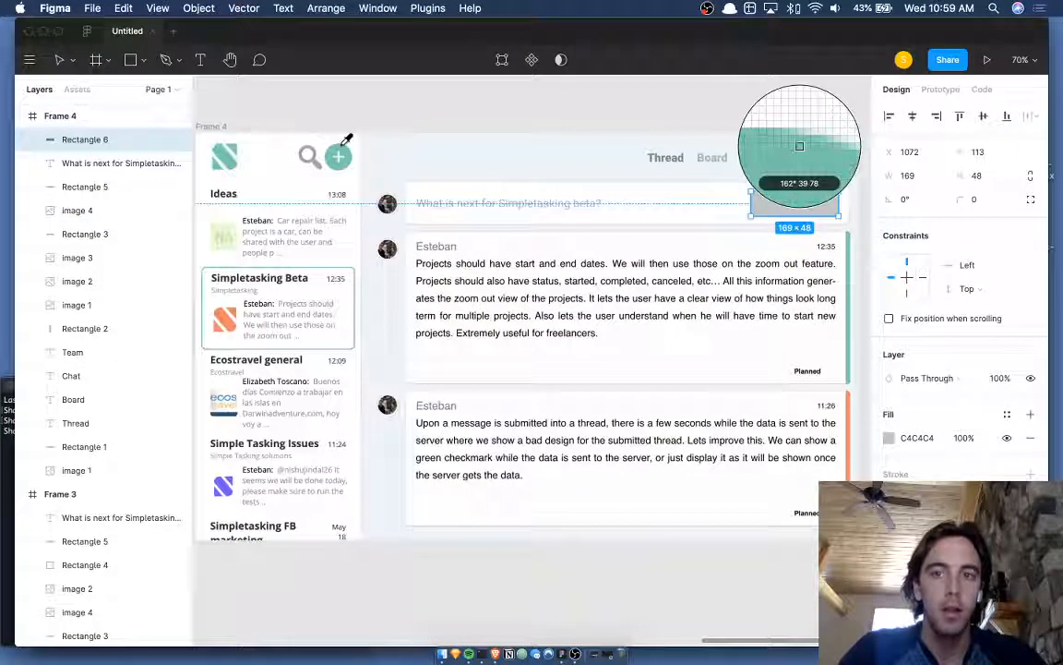
{"action": "left_click", "coordinate": [800, 146]}
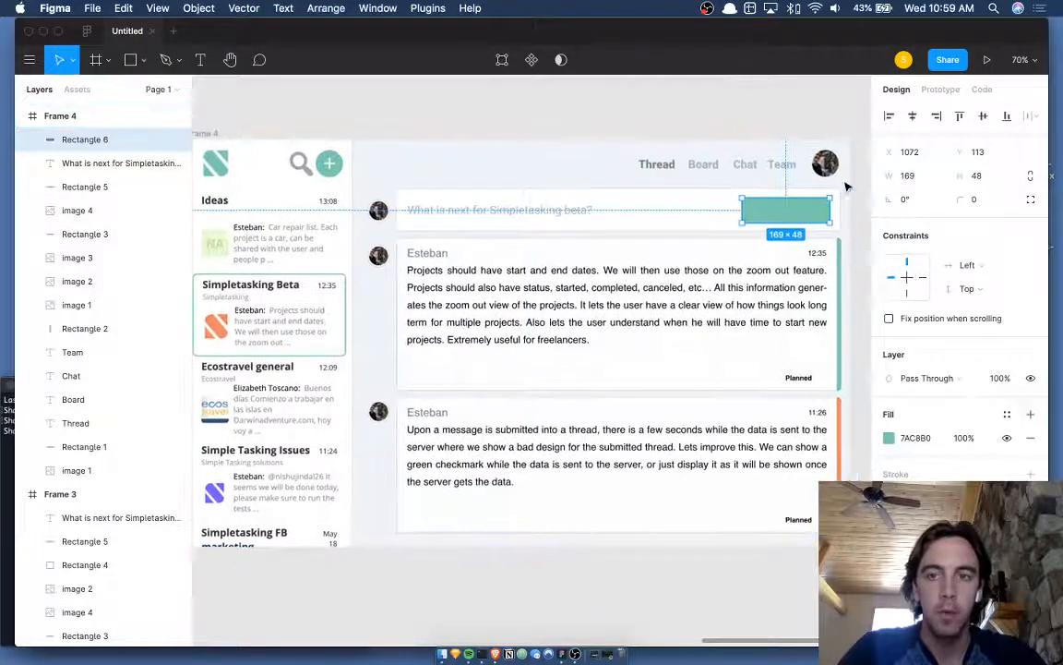
{"action": "scroll", "coordinate": [846, 184], "scroll_direction": "up", "scroll_amount": 10}
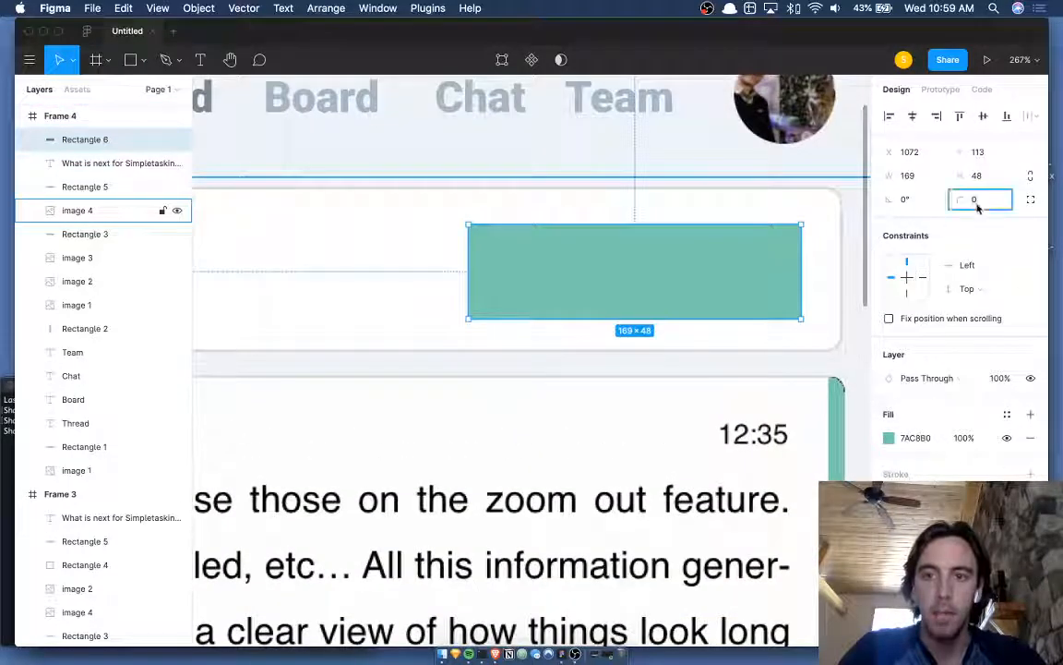
{"action": "type", "text": "2"}
{"action": "key", "text": "BackSpace"}
{"action": "type", "text": "5"}
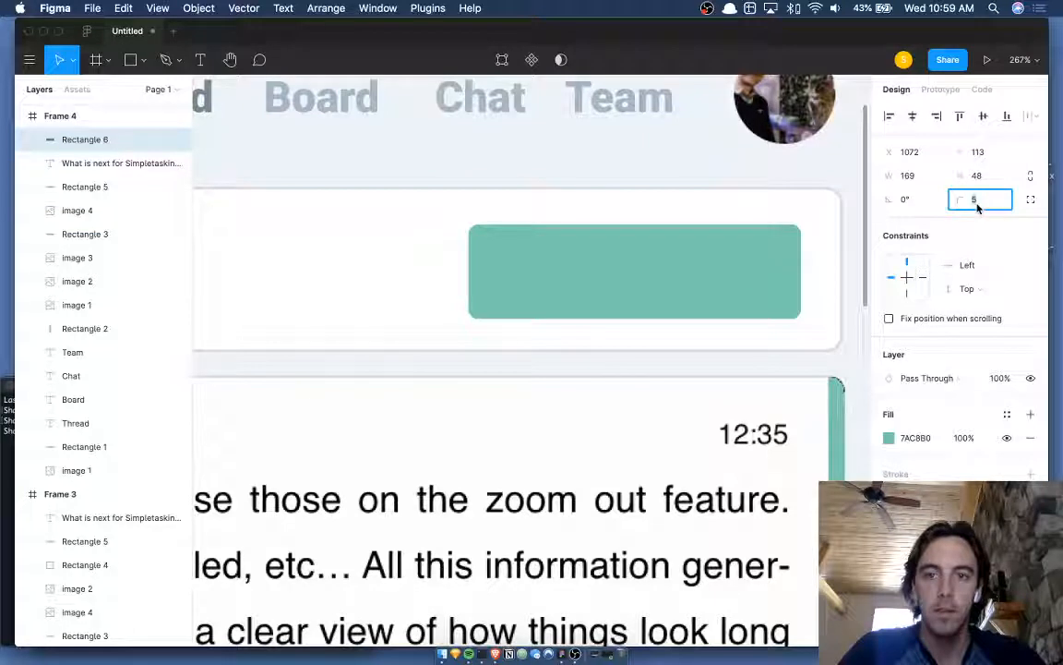
{"action": "key", "text": "BackSpace"}
{"action": "type", "text": "4"}
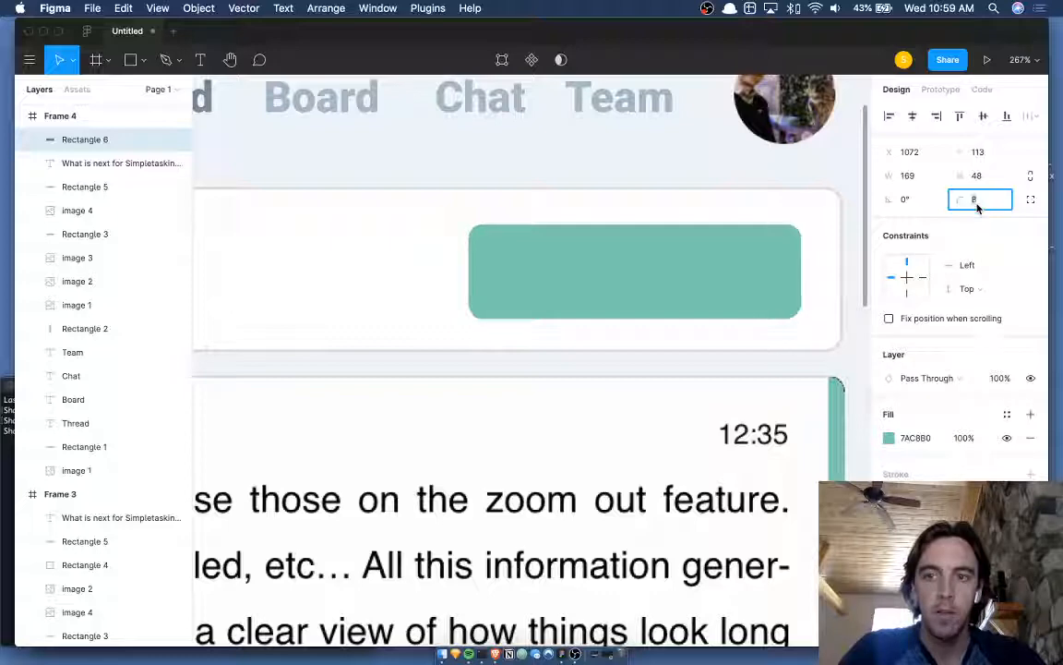
{"action": "left_click", "coordinate": [732, 284]}
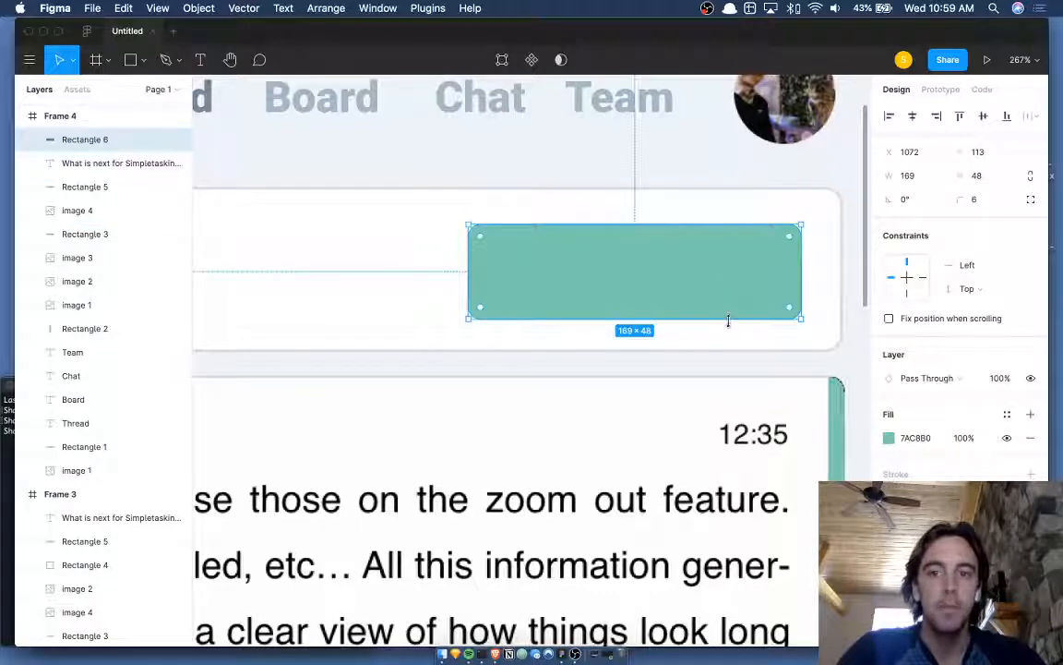
{"action": "left_click", "coordinate": [833, 325]}
{"action": "scroll", "coordinate": [831, 320], "scroll_direction": "down", "scroll_amount": 3}
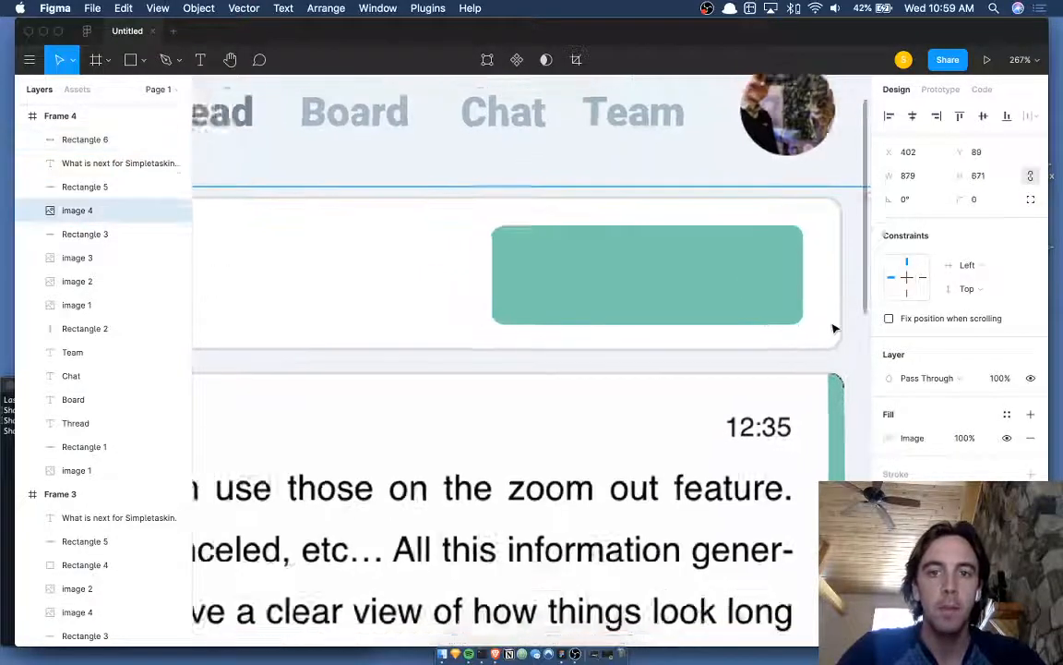
- Place an 'Add Task' text label on the teal button, shifted right
{"action": "left_click", "coordinate": [849, 295]}
{"action": "scroll", "coordinate": [850, 294], "scroll_direction": "down", "scroll_amount": 1}
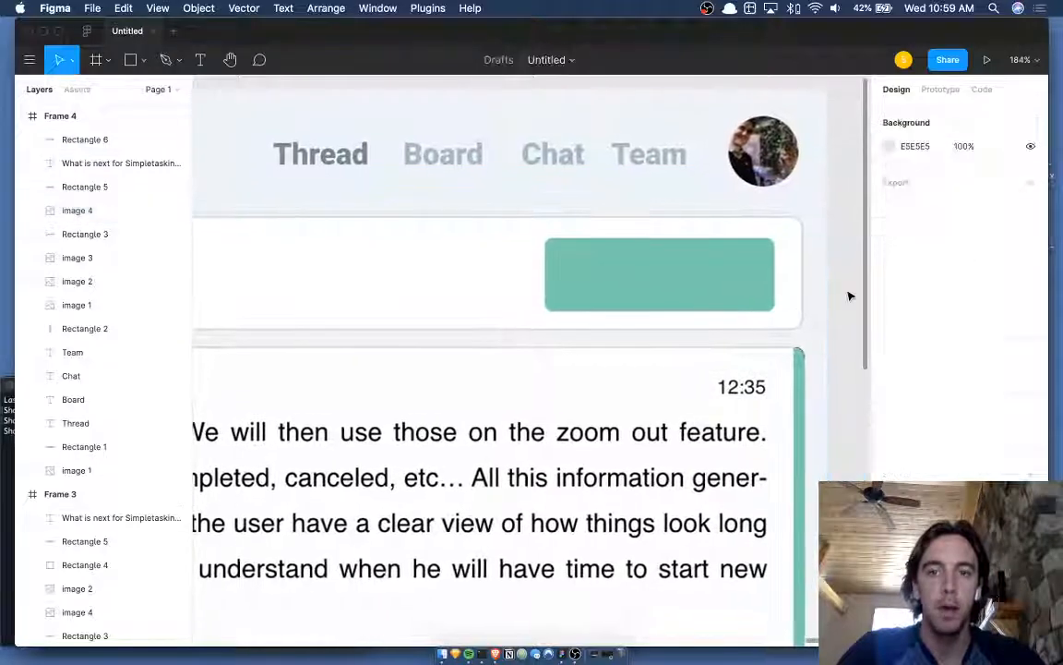
{"action": "left_click", "coordinate": [626, 270]}
{"action": "key", "text": "t"}
{"action": "left_click", "coordinate": [579, 267]}
{"action": "type", "text": "New"}
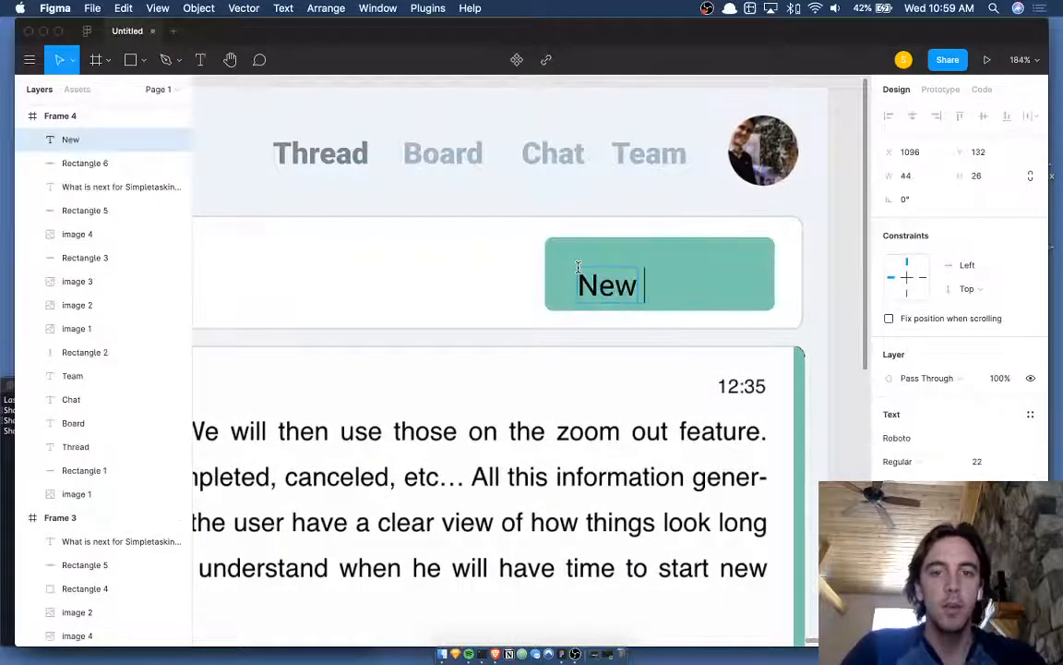
{"action": "key", "text": "Escape"}
{"action": "key", "text": "BackSpace"}
{"action": "key", "text": "BackSpace"}
{"action": "key", "text": "BackSpace"}
{"action": "type", "text": "Add"}
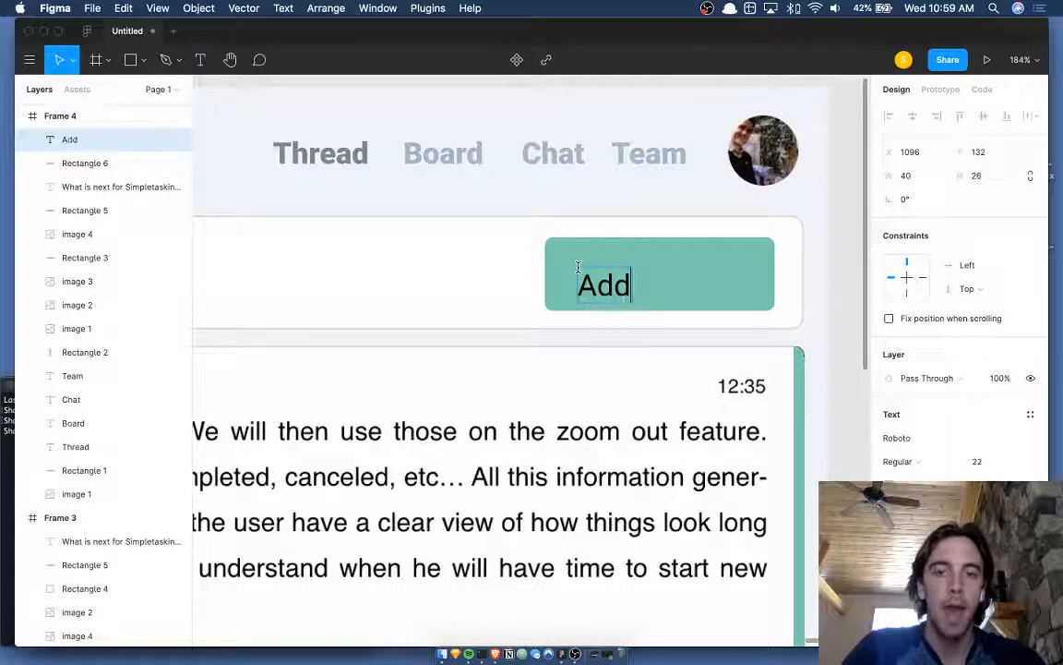
{"action": "type", "text": " Task"}
{"action": "key", "text": "Escape"}
{"action": "left_click_drag", "start_coordinate": [648, 282], "coordinate": [686, 286]}
- Make the Add Task label white and Bold
{"action": "key", "text": "i"}
{"action": "left_click", "coordinate": [517, 262]}
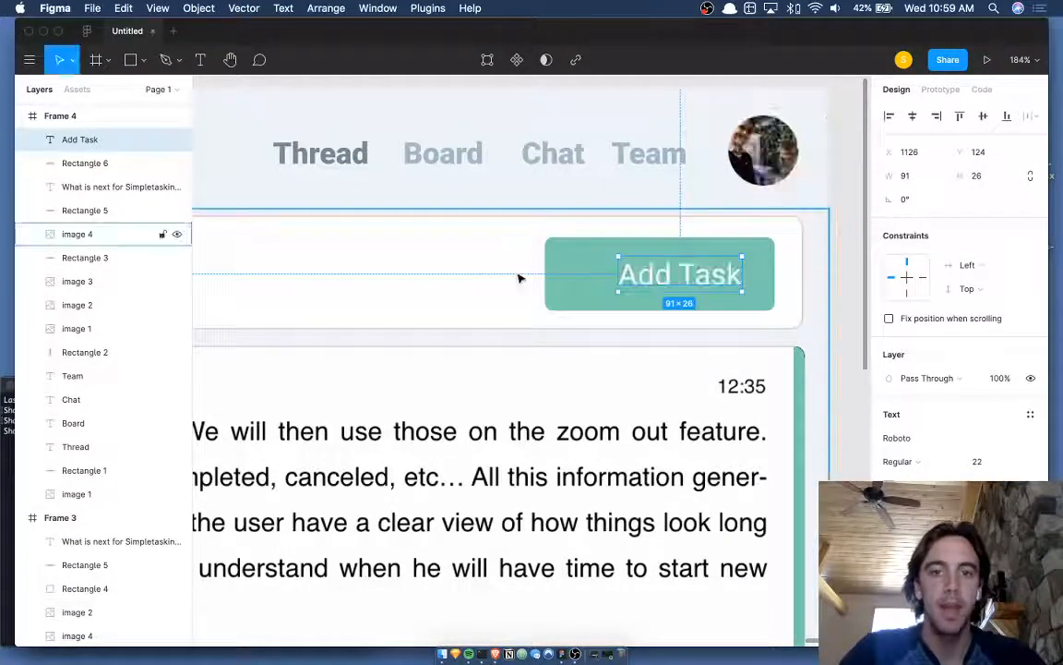
{"action": "left_click", "coordinate": [900, 460]}
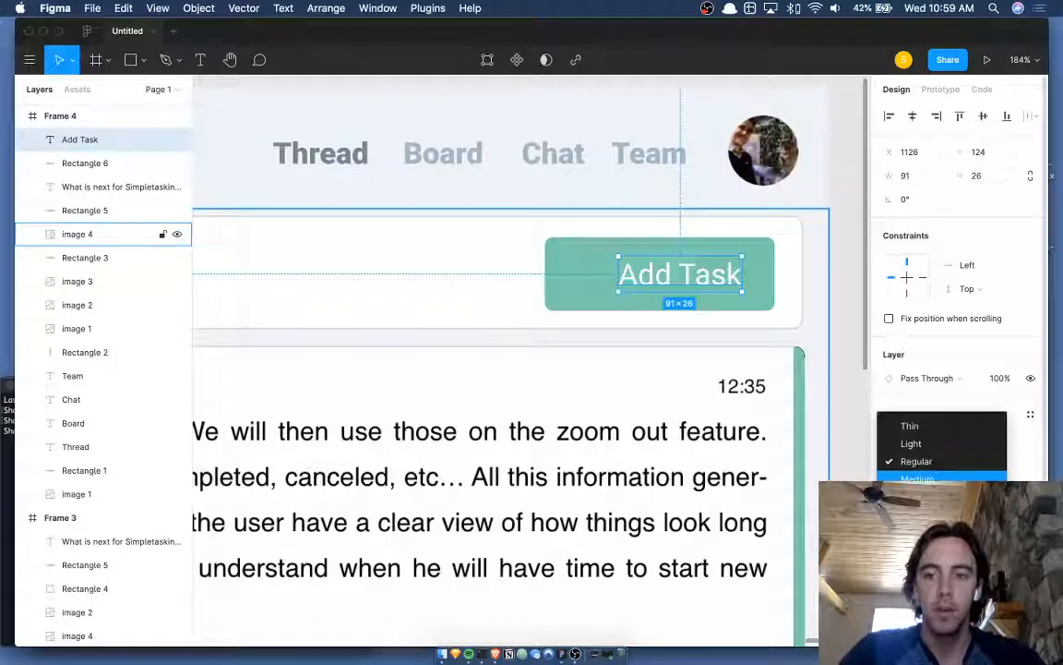
{"action": "left_click", "coordinate": [916, 497]}
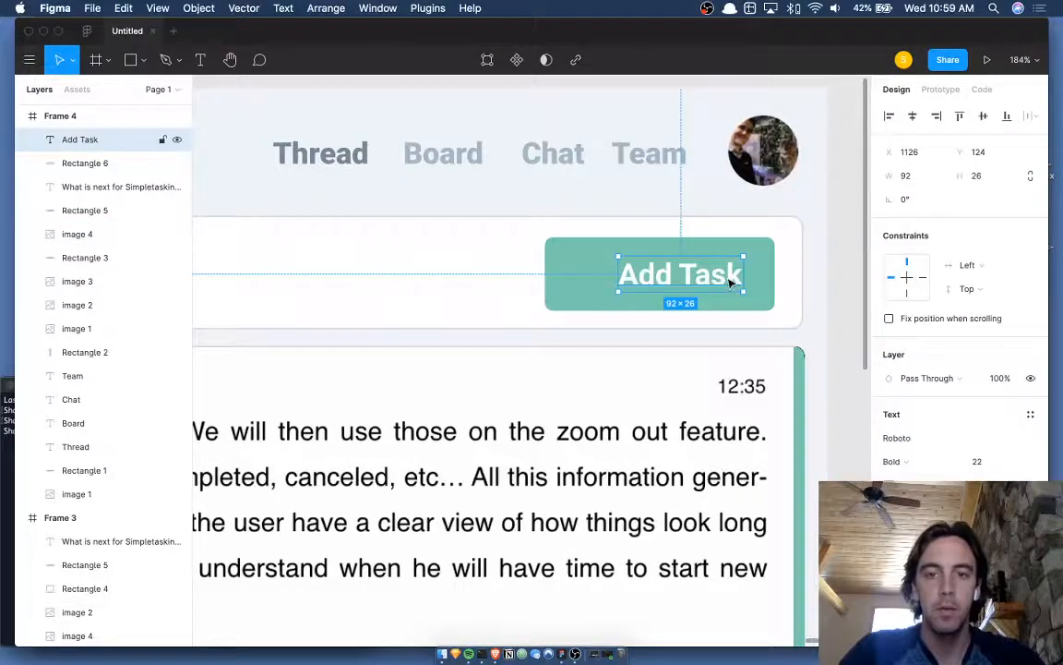
{"action": "scroll", "coordinate": [729, 282], "scroll_direction": "down", "scroll_amount": 5}
- Draw a thin vertical rectangle bar on the teal button, discarding a trial line
{"action": "key", "text": "r"}
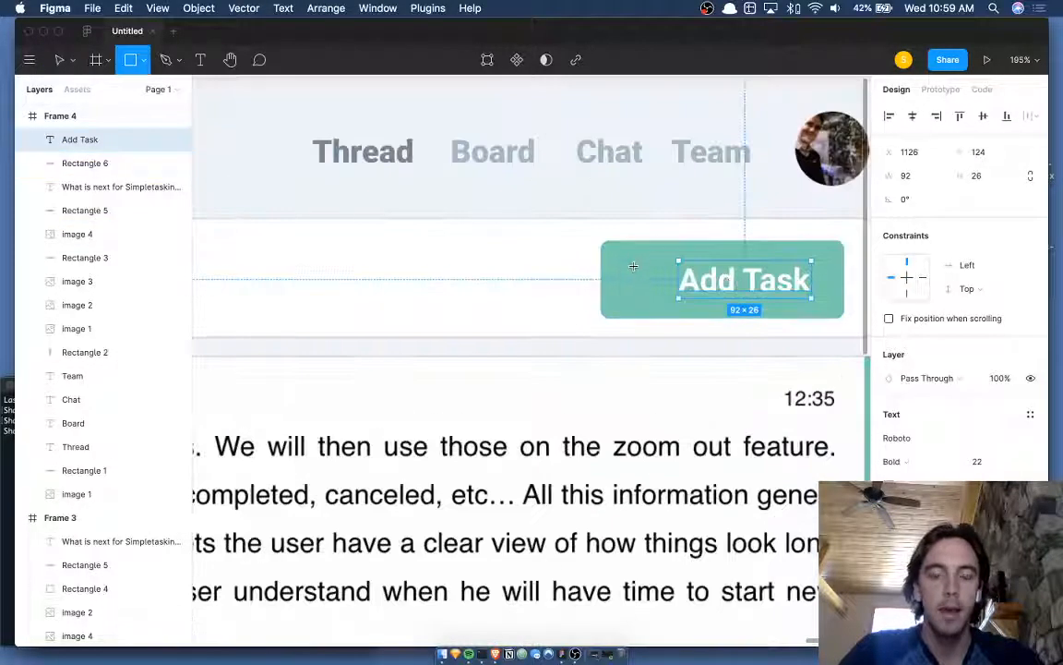
{"action": "scroll", "coordinate": [634, 269], "scroll_direction": "up", "scroll_amount": 10}
{"action": "key", "text": "Escape"}
{"action": "key", "text": "l"}
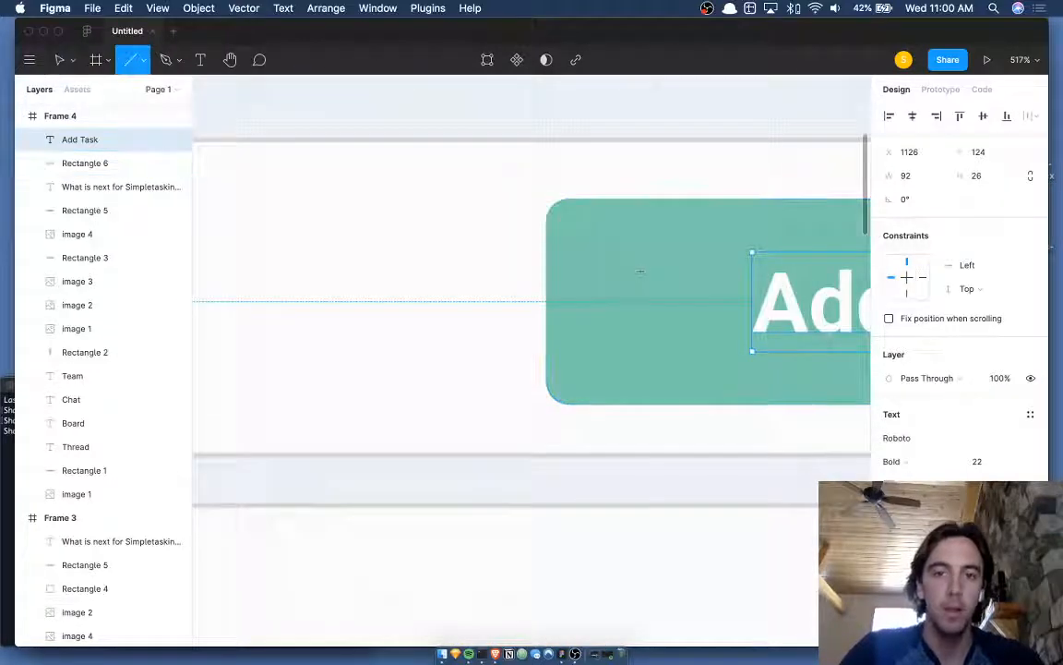
{"action": "left_click_drag", "start_coordinate": [640, 275], "coordinate": [643, 331]}
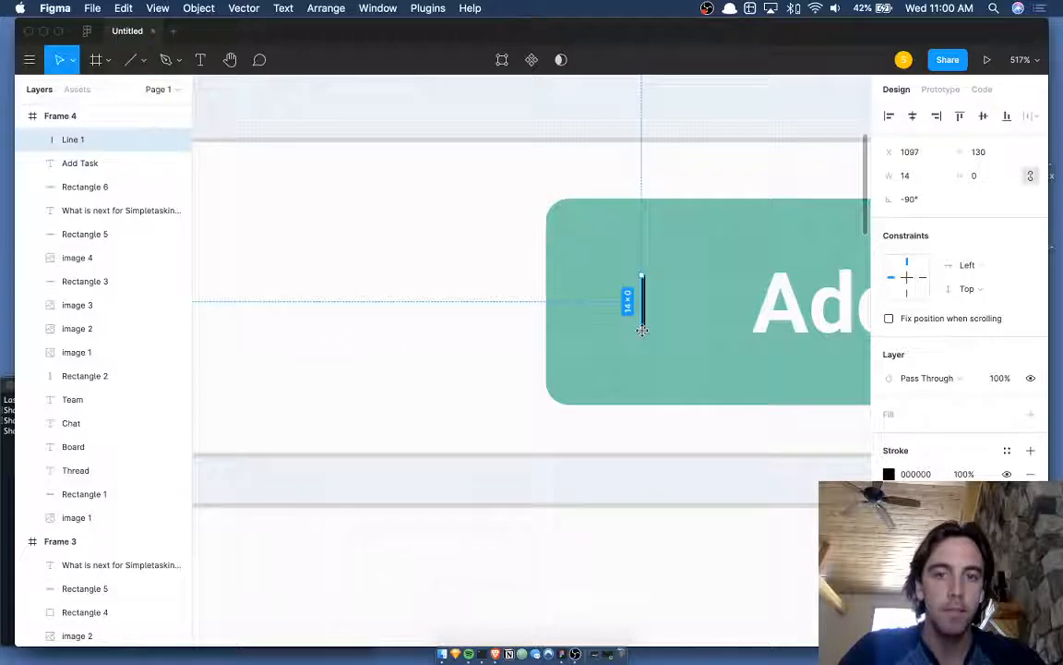
{"action": "scroll", "coordinate": [642, 330], "scroll_direction": "up", "scroll_amount": 5}
{"action": "scroll", "coordinate": [642, 331], "scroll_direction": "up", "scroll_amount": 3}
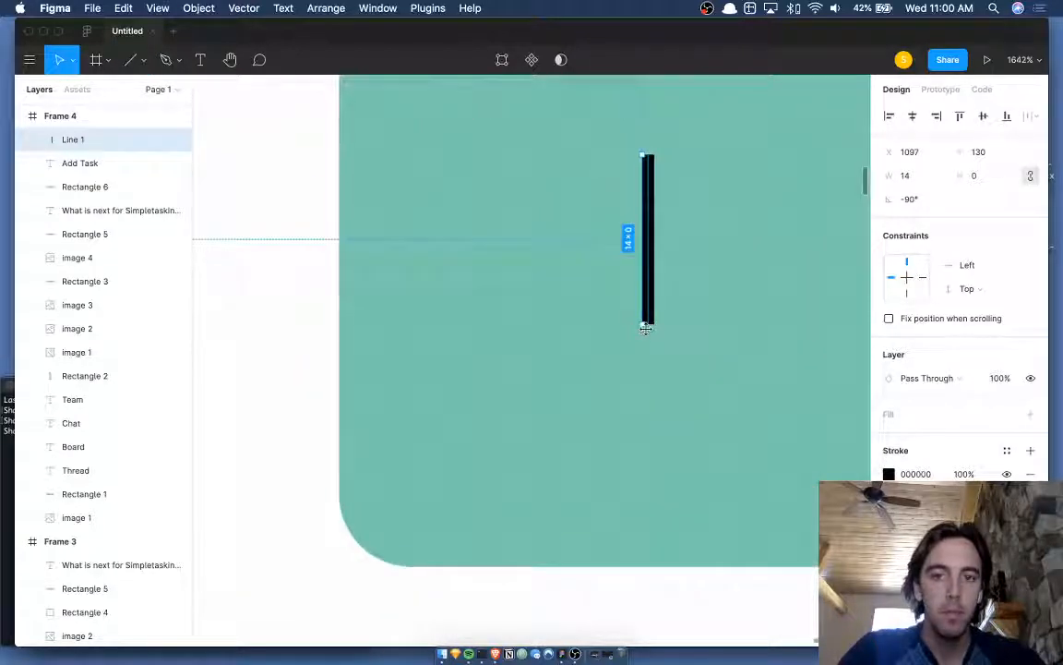
{"action": "key", "text": "BackSpace"}
{"action": "key", "text": "r"}
{"action": "left_click_drag", "start_coordinate": [643, 154], "coordinate": [655, 348]}
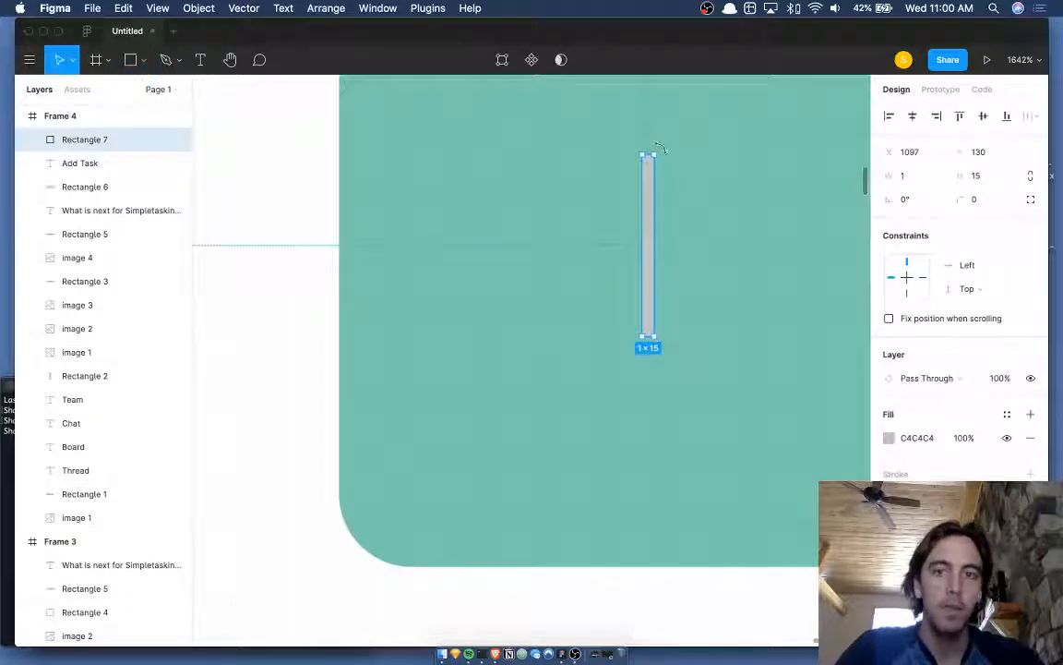
- Duplicate the bar and set the copy's rotation to exactly 90° to form the crossbar
{"action": "key", "text": "super+d"}
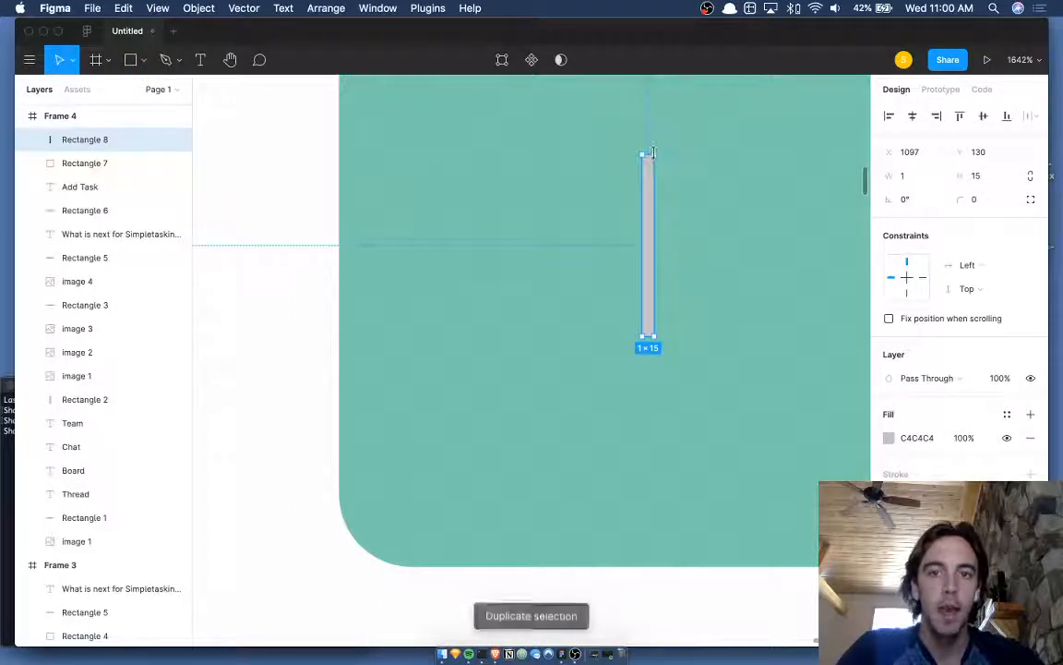
{"action": "left_click_drag", "start_coordinate": [651, 153], "coordinate": [731, 257]}
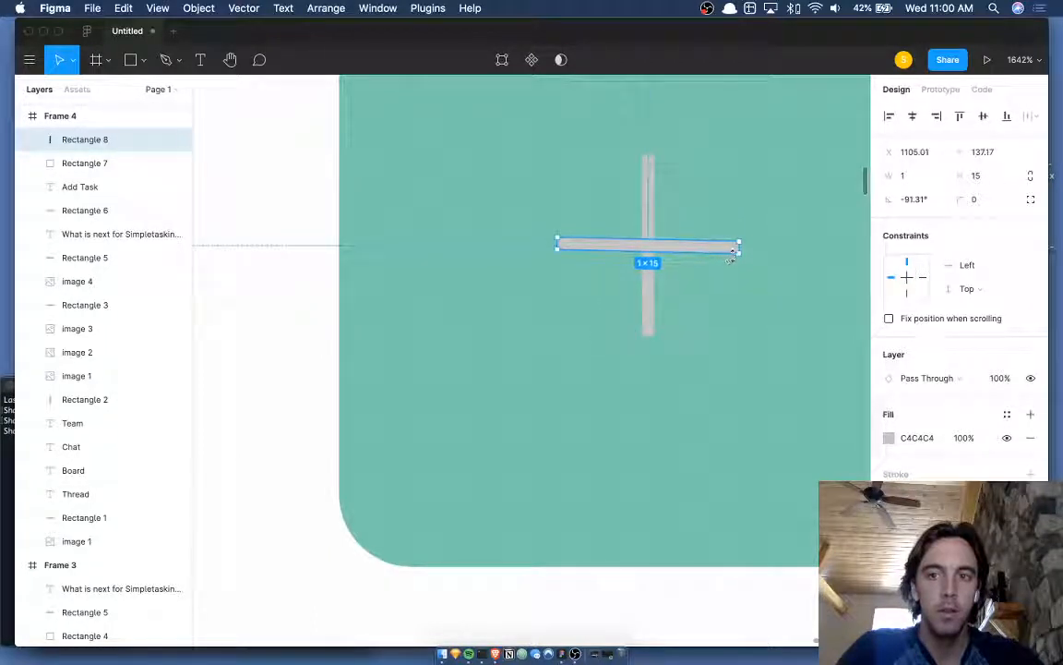
{"action": "left_click", "coordinate": [911, 202]}
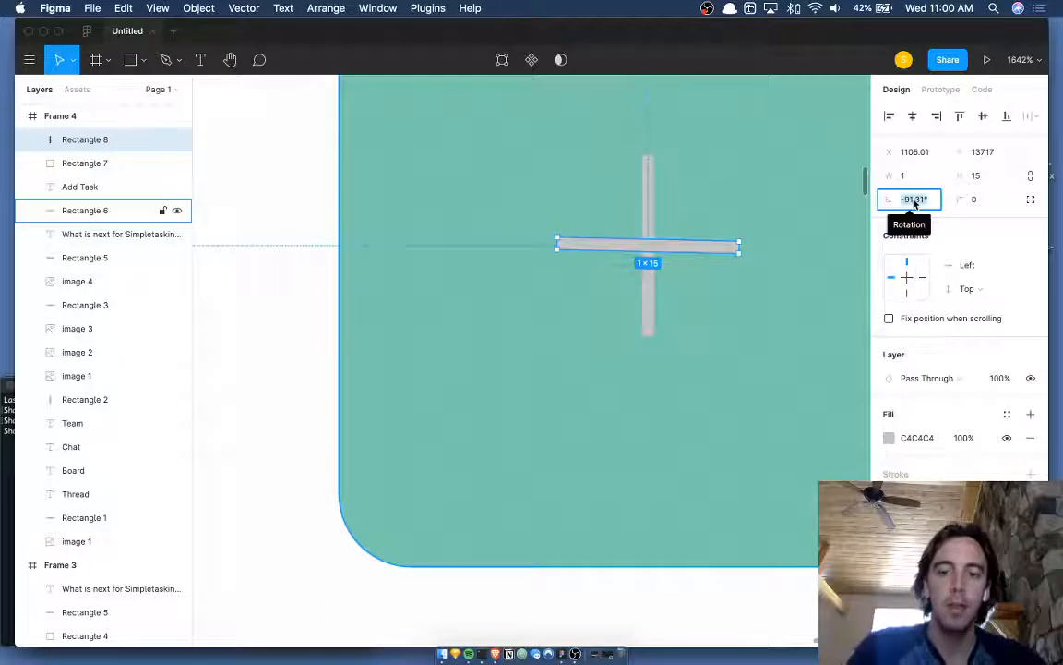
{"action": "type", "text": "90"}
{"action": "key", "text": "Return"}
{"action": "scroll", "coordinate": [653, 221], "scroll_direction": "down", "scroll_amount": 5}
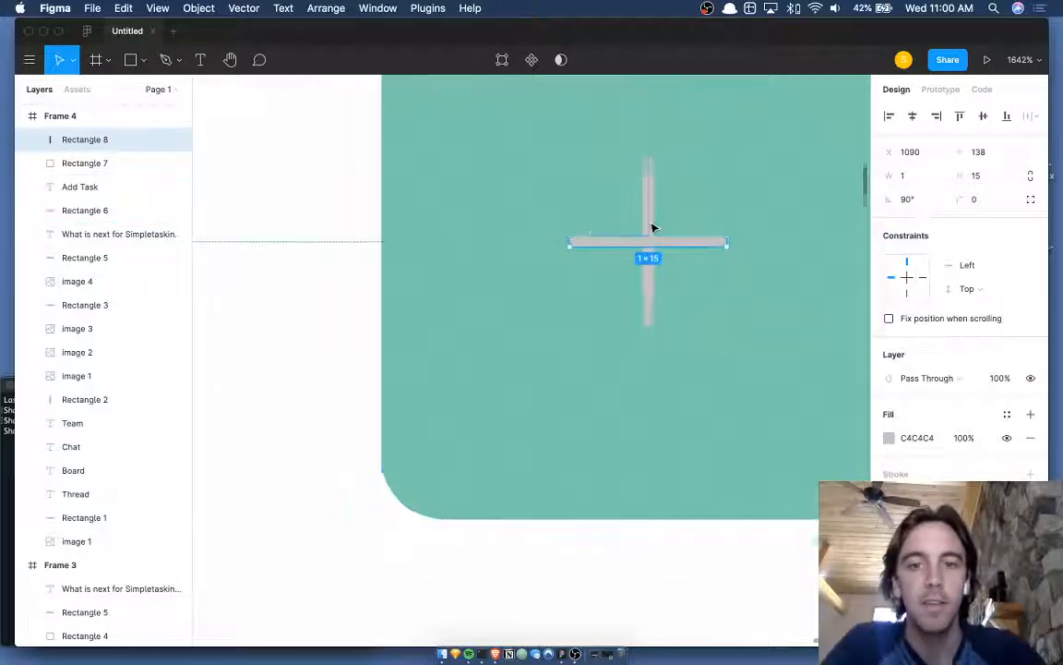
{"action": "left_click", "coordinate": [653, 219], "text": "shift"}
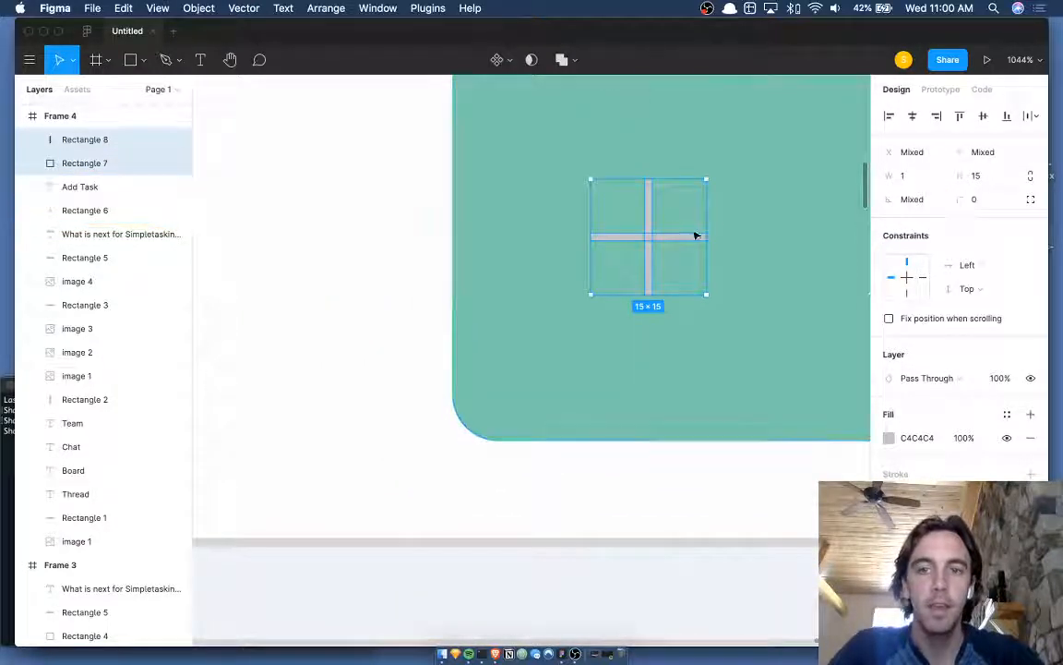
{"action": "left_click", "coordinate": [669, 238]}
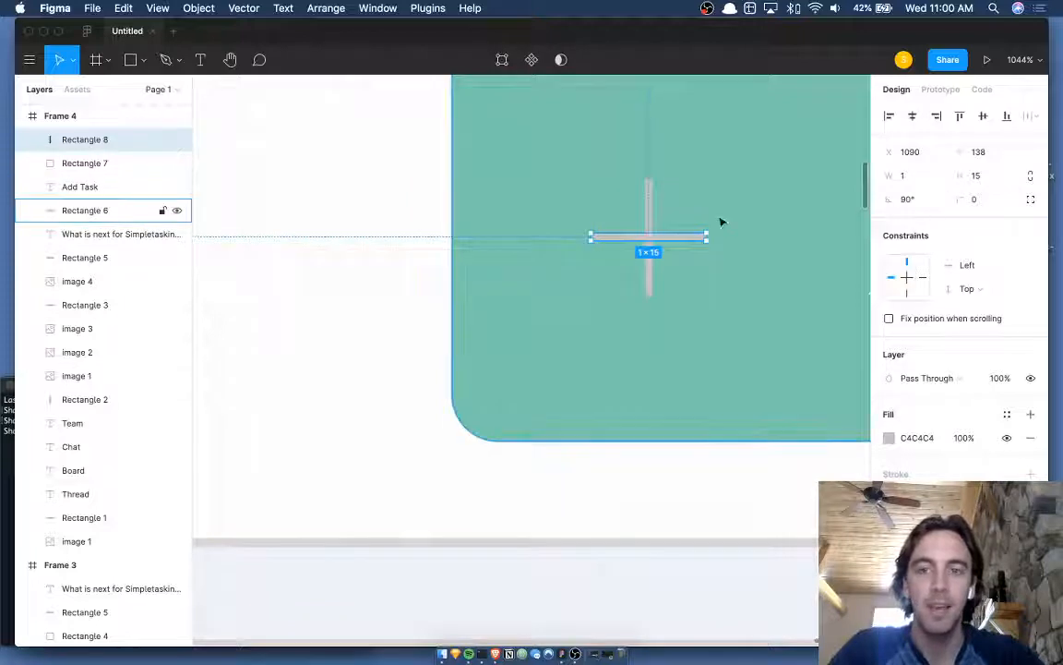
{"action": "left_click_drag", "start_coordinate": [708, 230], "coordinate": [711, 231]}
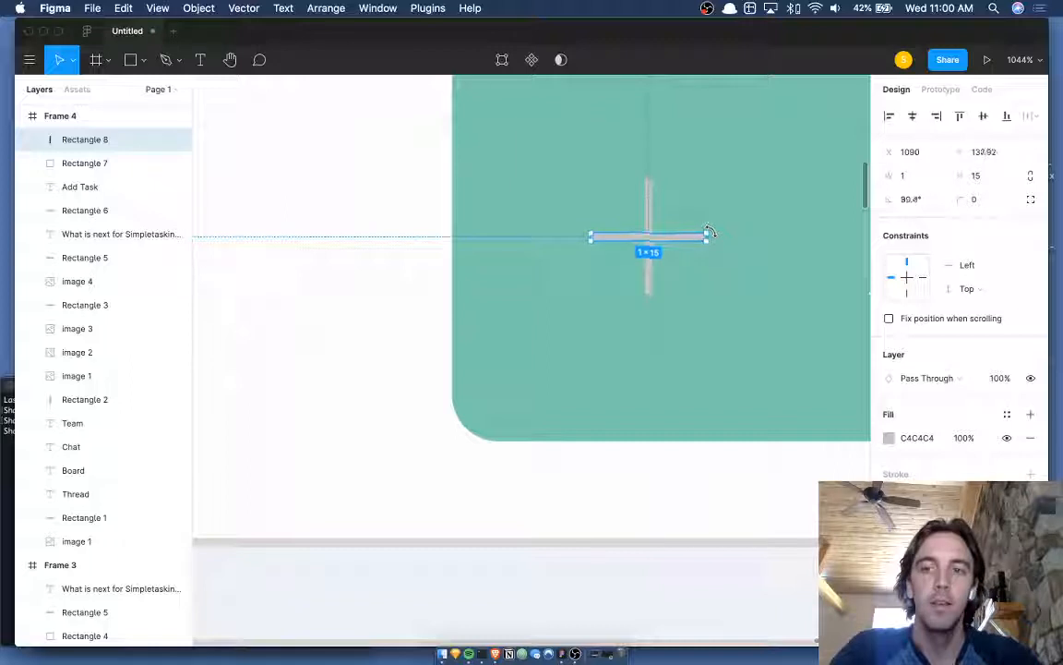
{"action": "left_click_drag", "start_coordinate": [710, 230], "coordinate": [709, 231]}
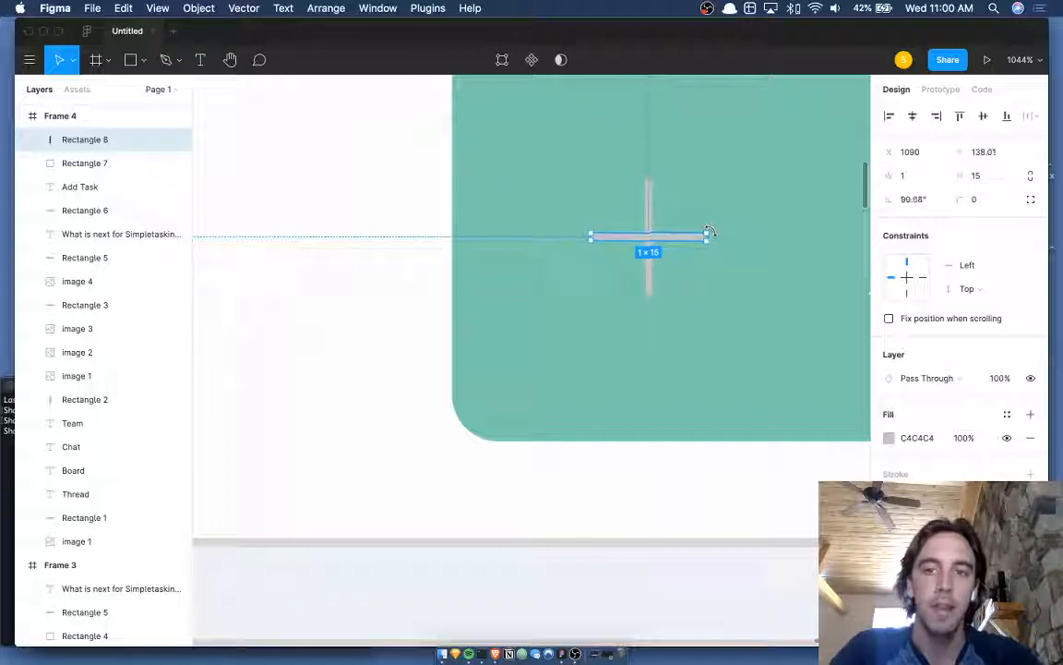
{"action": "left_click", "coordinate": [919, 201]}
{"action": "type", "text": "90"}
{"action": "key", "text": "Return"}
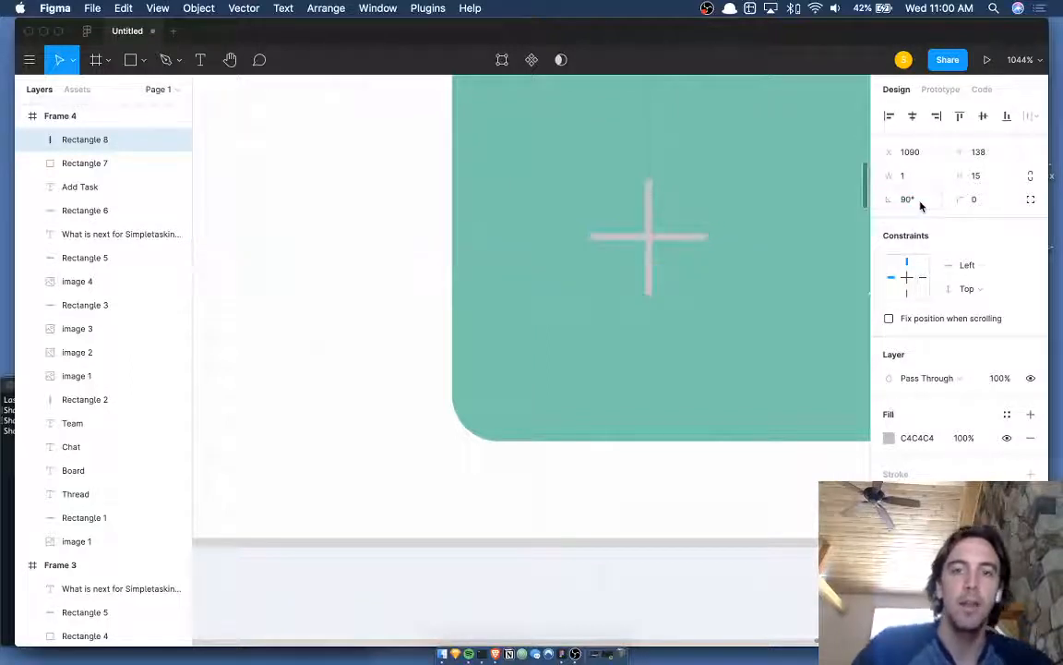
- Fill both bars with white sampled with the eyedropper
{"action": "left_click", "coordinate": [650, 205], "text": "shift"}
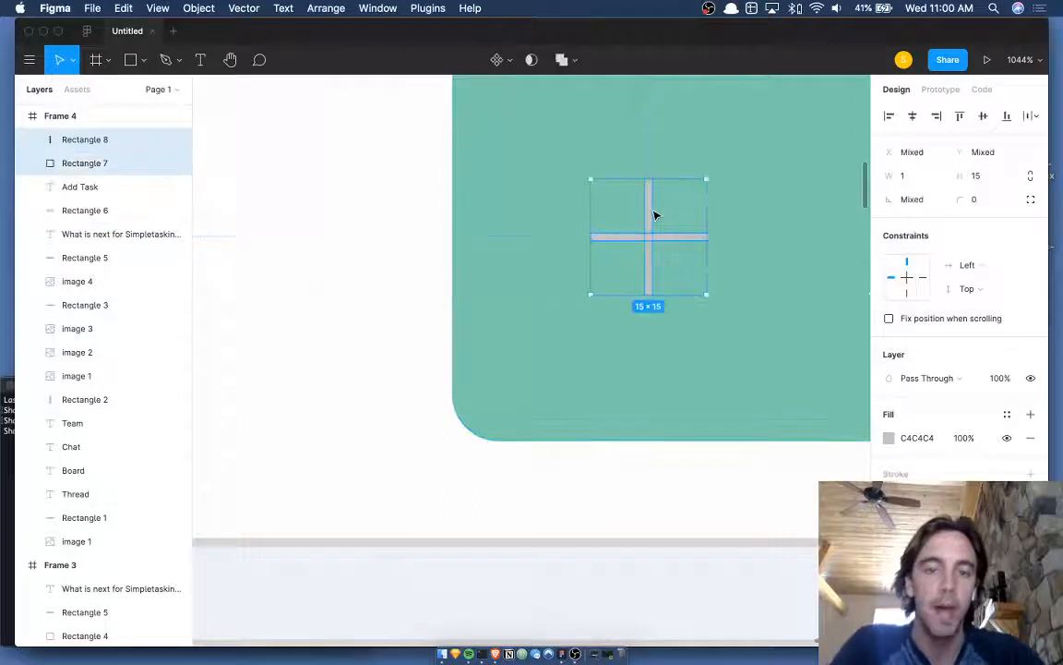
{"action": "key", "text": "i"}
{"action": "left_click", "coordinate": [406, 218]}
{"action": "scroll", "coordinate": [648, 237], "scroll_direction": "down", "scroll_amount": 10}
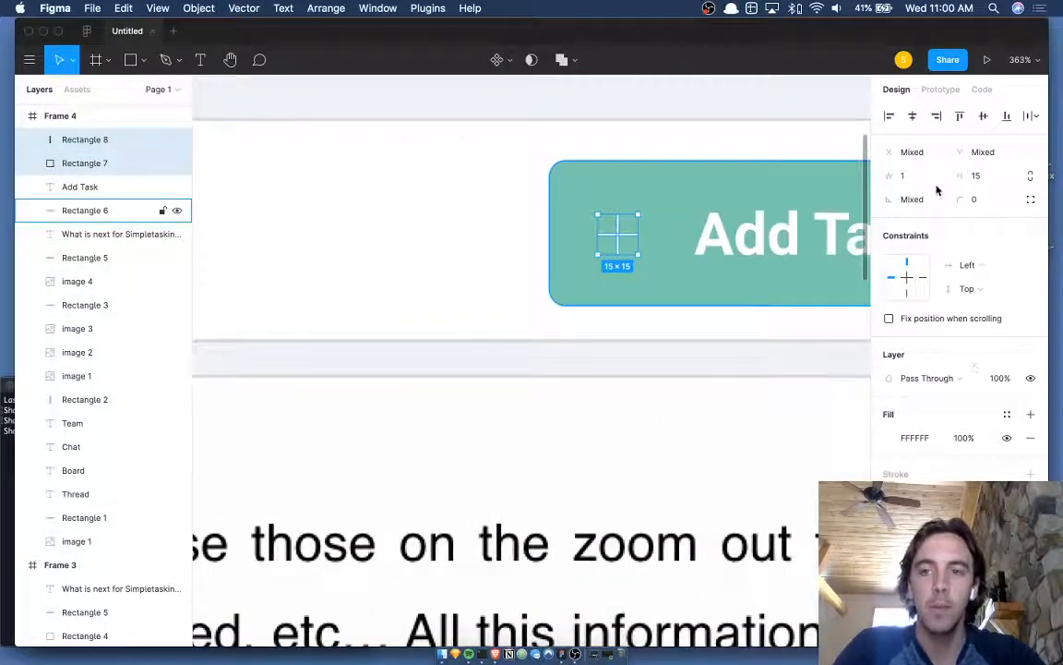
{"action": "scroll", "coordinate": [739, 214], "scroll_direction": "up", "scroll_amount": 8}
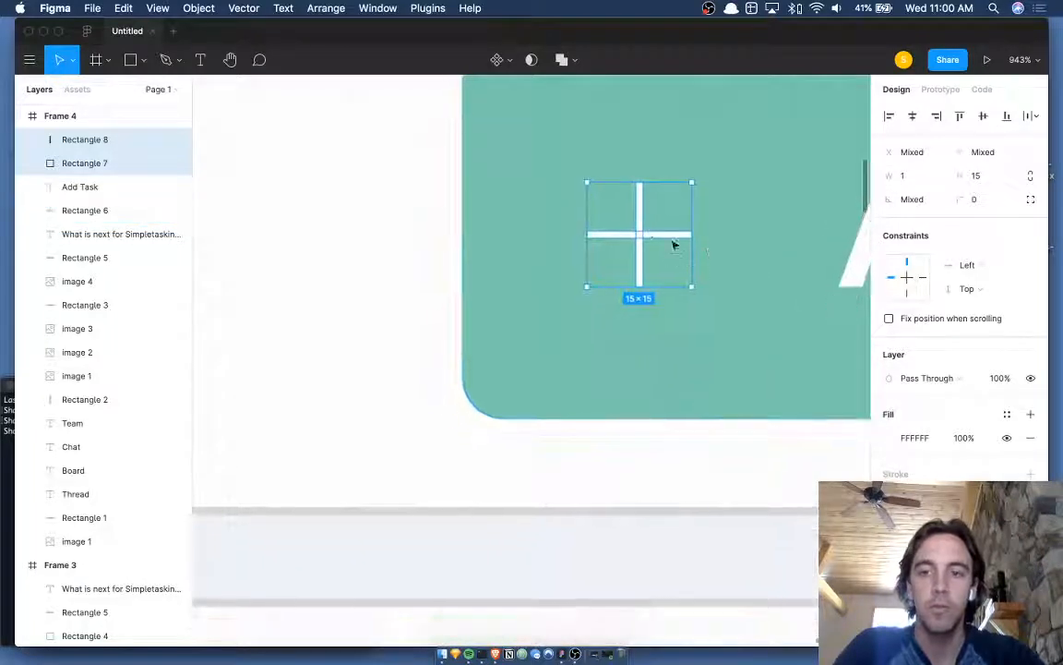
- Make both bars 2 wide and nudge them with arrow keys to centre the cross
{"action": "left_click", "coordinate": [641, 225]}
{"action": "left_click_drag", "start_coordinate": [640, 226], "coordinate": [644, 227]}
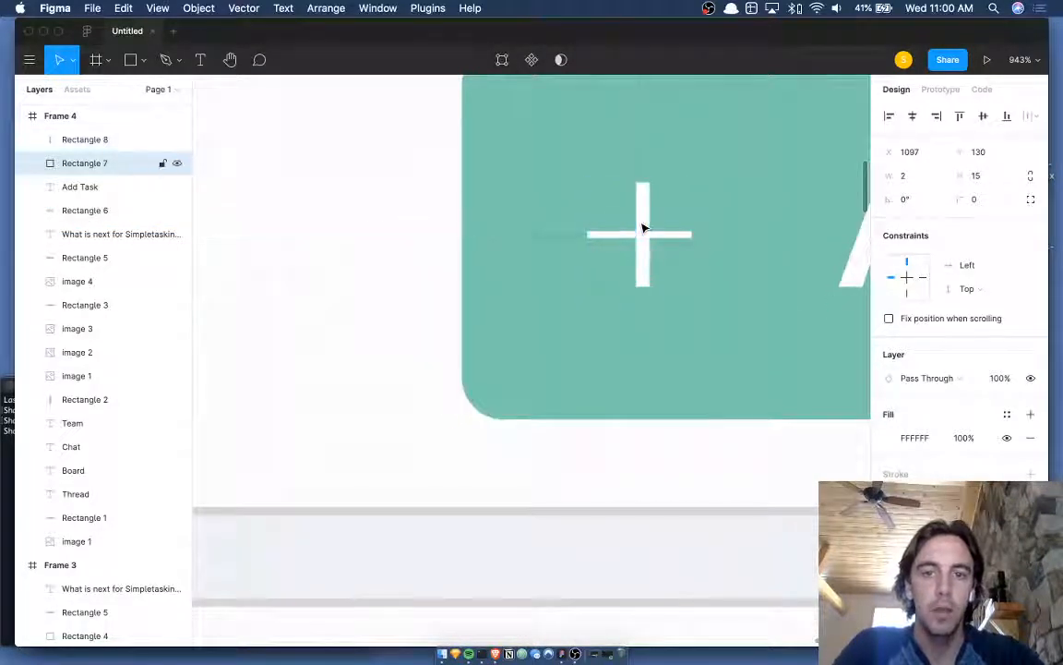
{"action": "left_click", "coordinate": [663, 236]}
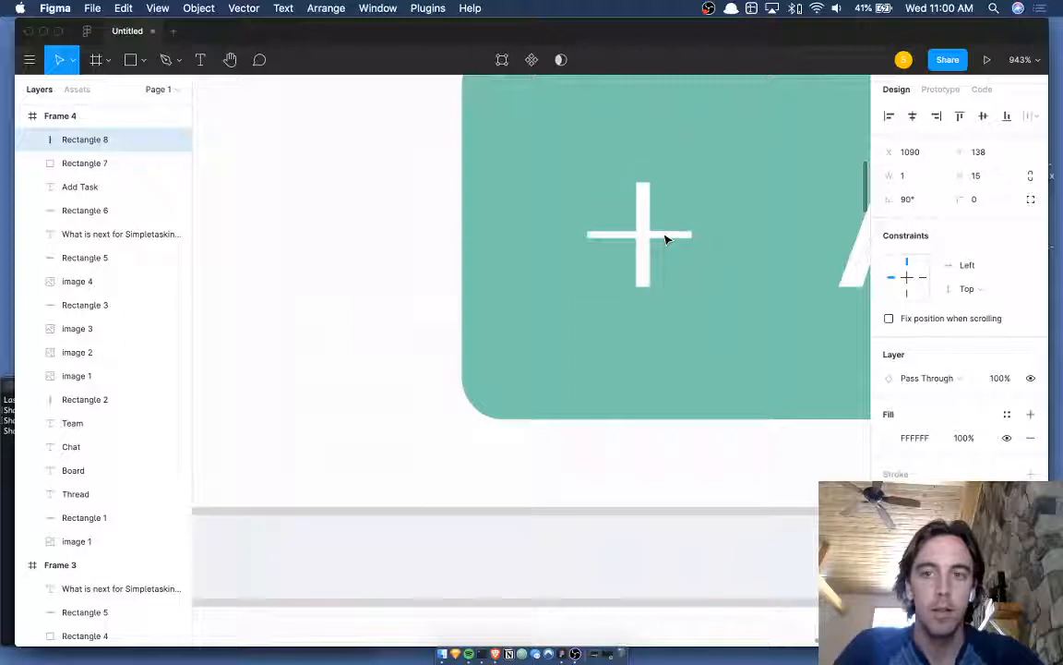
{"action": "key", "text": "super+Right"}
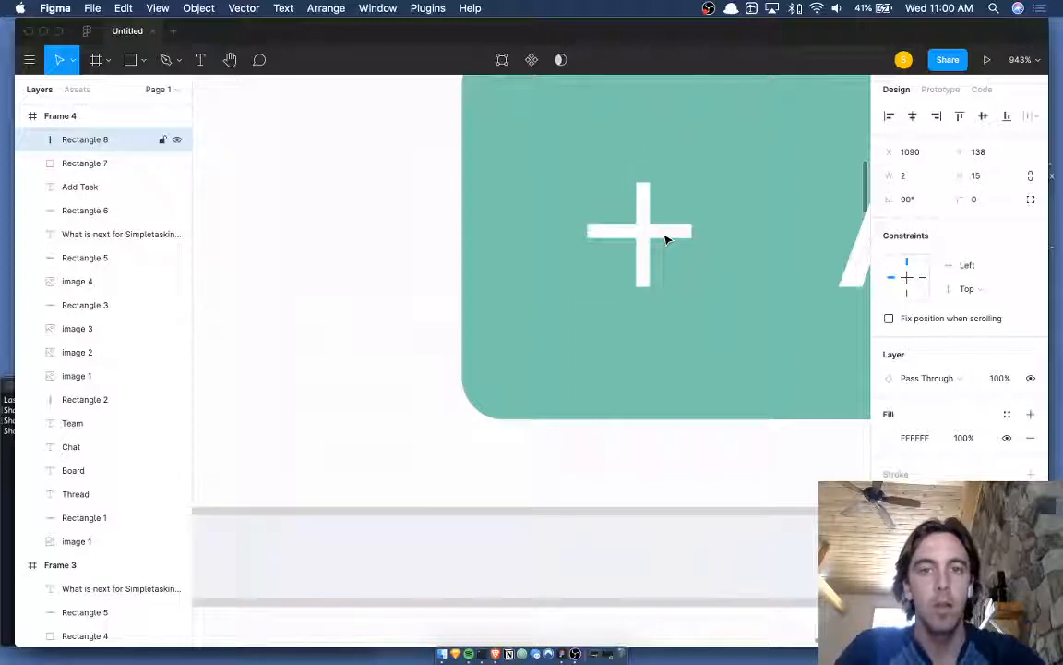
{"action": "scroll", "coordinate": [642, 244], "scroll_direction": "up", "scroll_amount": 5}
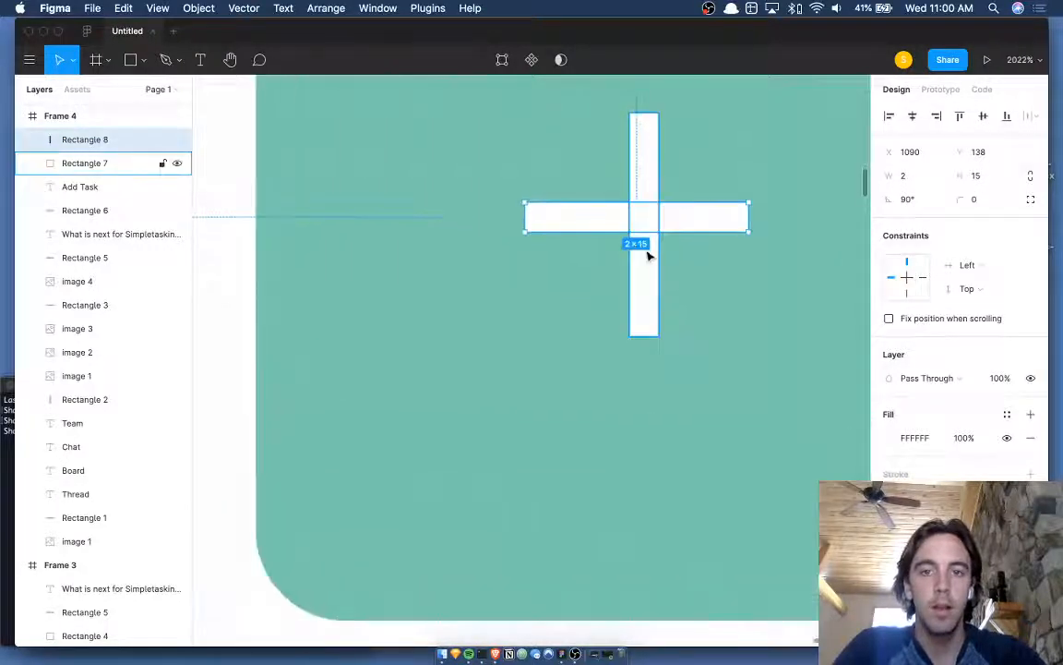
{"action": "left_click", "coordinate": [648, 255]}
{"action": "key", "text": "Left"}
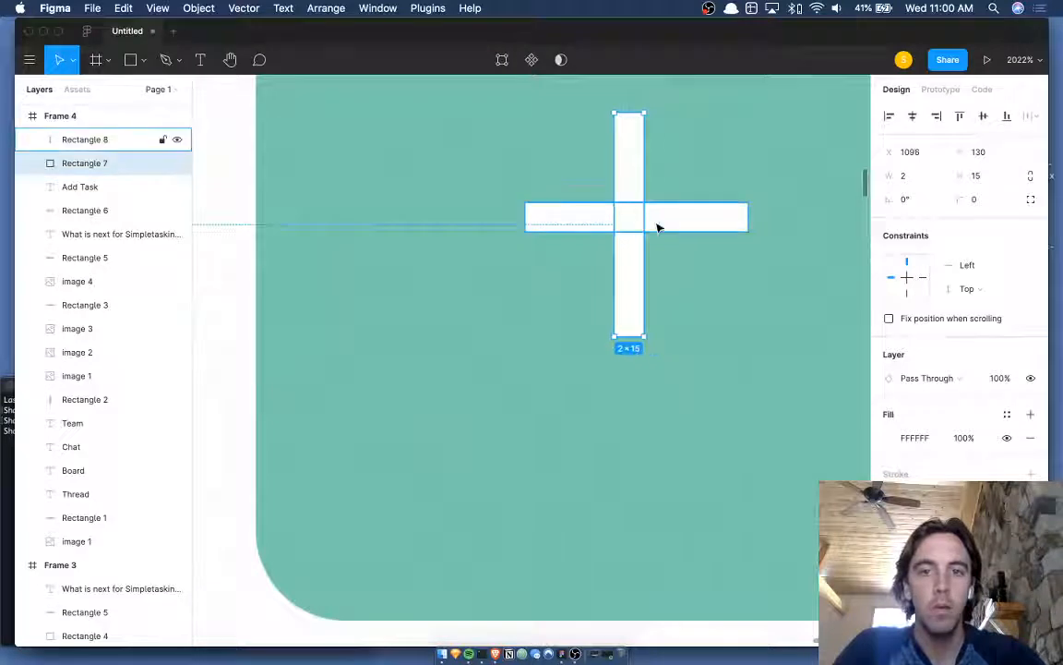
{"action": "left_click", "coordinate": [691, 216]}
{"action": "key", "text": "Left"}
{"action": "key", "text": "super+Right"}
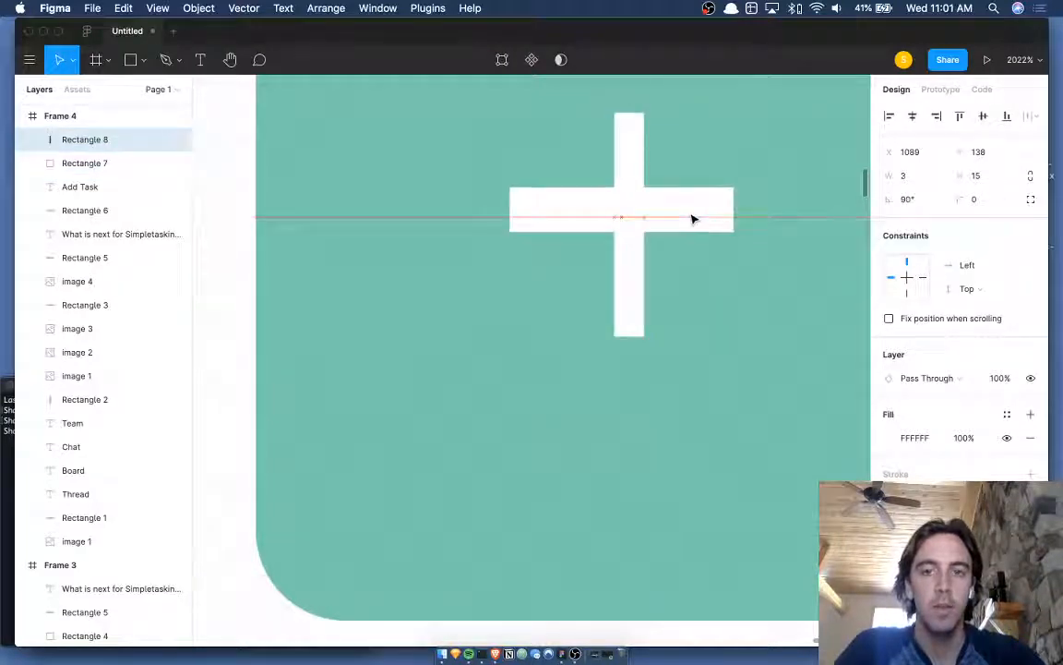
{"action": "key", "text": "super+Left"}
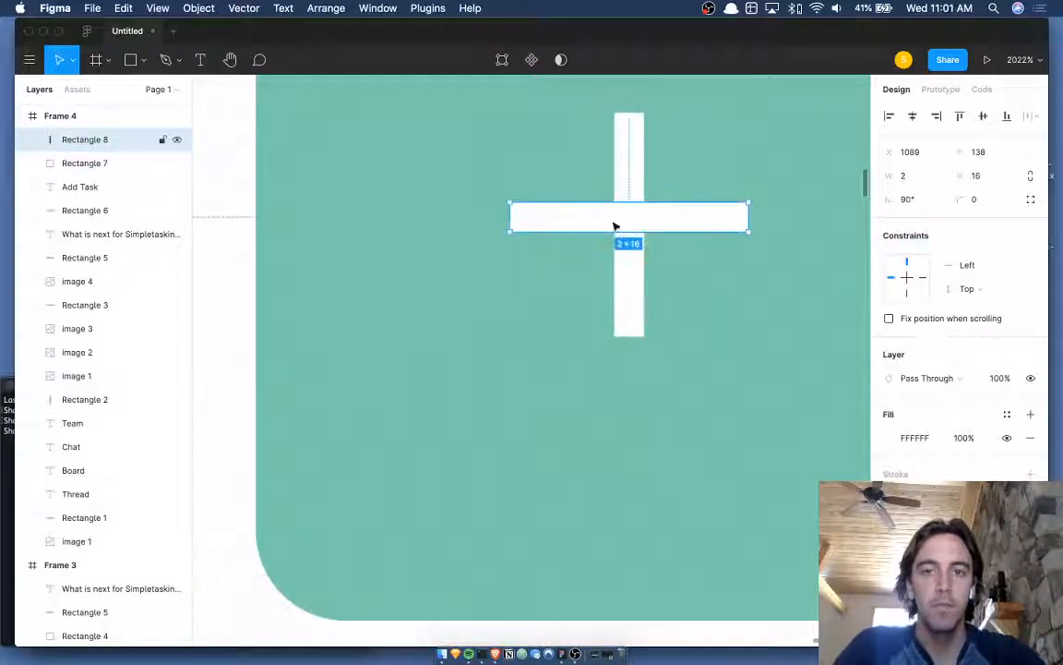
{"action": "left_click", "coordinate": [636, 180], "text": "shift"}
- Group the bars into Group 1, shift it slightly, and undo a trial horizontal centering on the button
{"action": "key", "text": "super+g"}
{"action": "scroll", "coordinate": [634, 182], "scroll_direction": "down", "scroll_amount": 3}
{"action": "scroll", "coordinate": [633, 182], "scroll_direction": "down", "scroll_amount": 5}
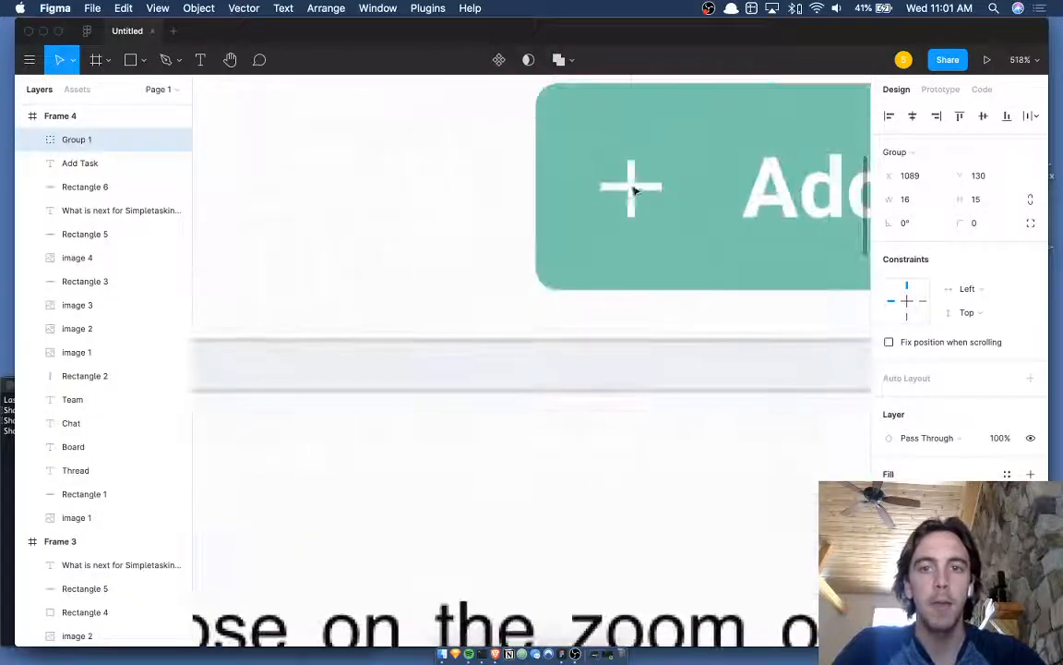
{"action": "left_click_drag", "start_coordinate": [629, 189], "coordinate": [643, 196]}
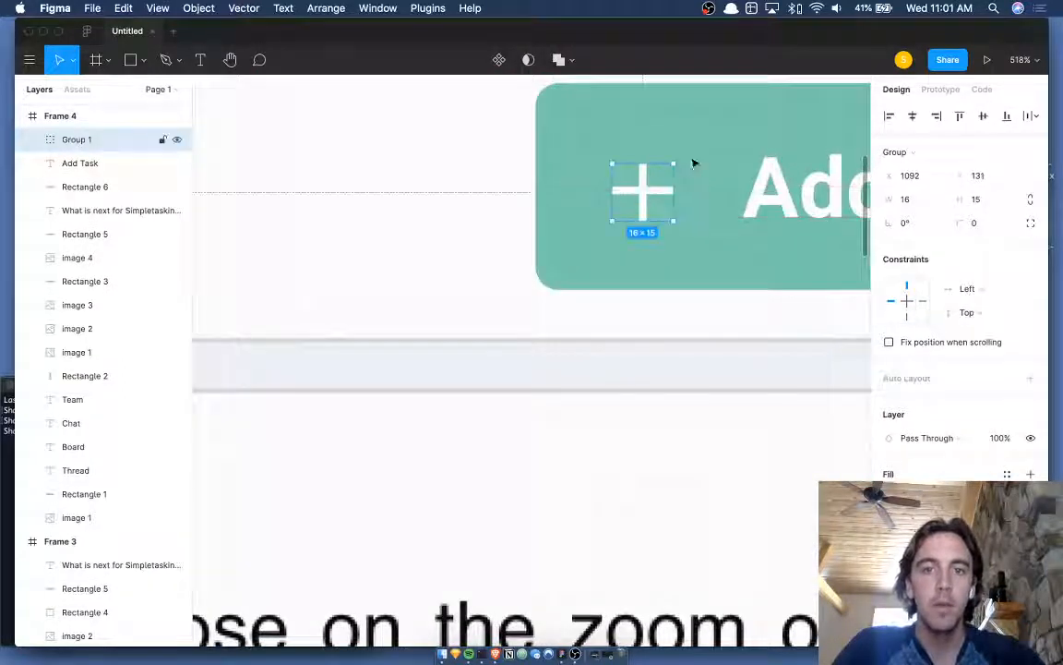
{"action": "left_click", "coordinate": [702, 159], "text": "shift"}
{"action": "left_click", "coordinate": [913, 117]}
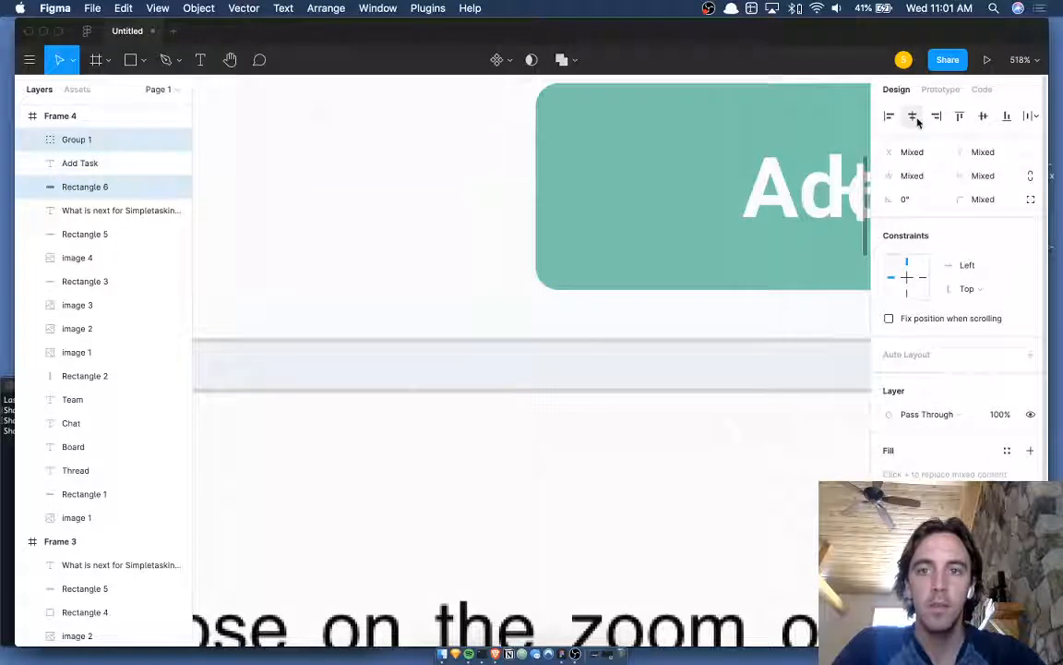
{"action": "key", "text": "super+z"}
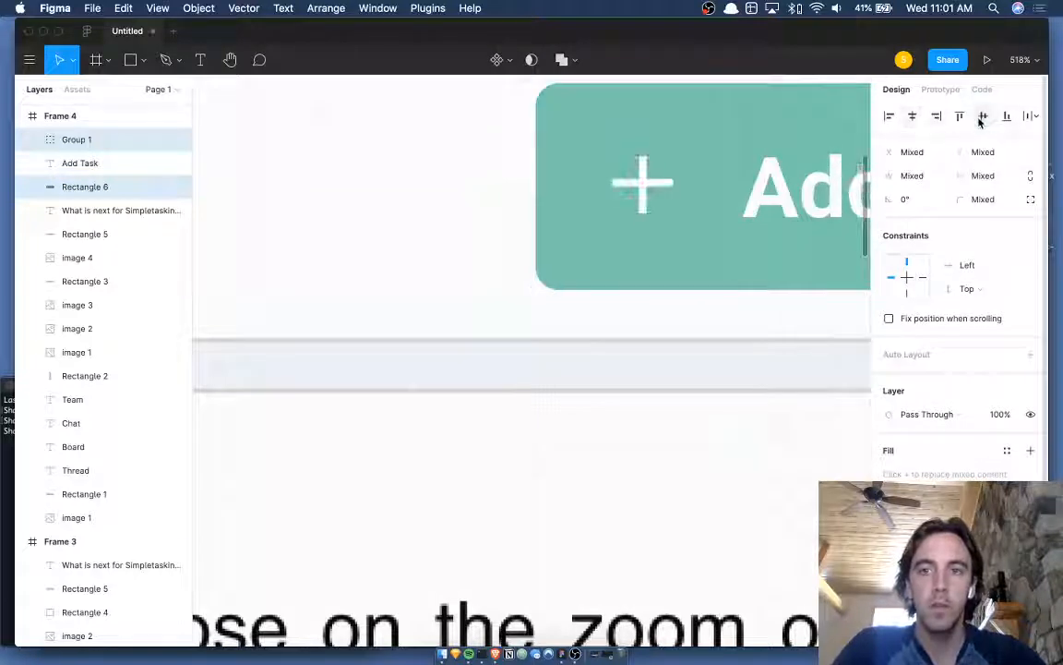
- Reselect the plus icon group and give it a corner radius of 2
{"action": "scroll", "coordinate": [629, 242], "scroll_direction": "down", "scroll_amount": 3}
{"action": "left_click", "coordinate": [738, 199]}
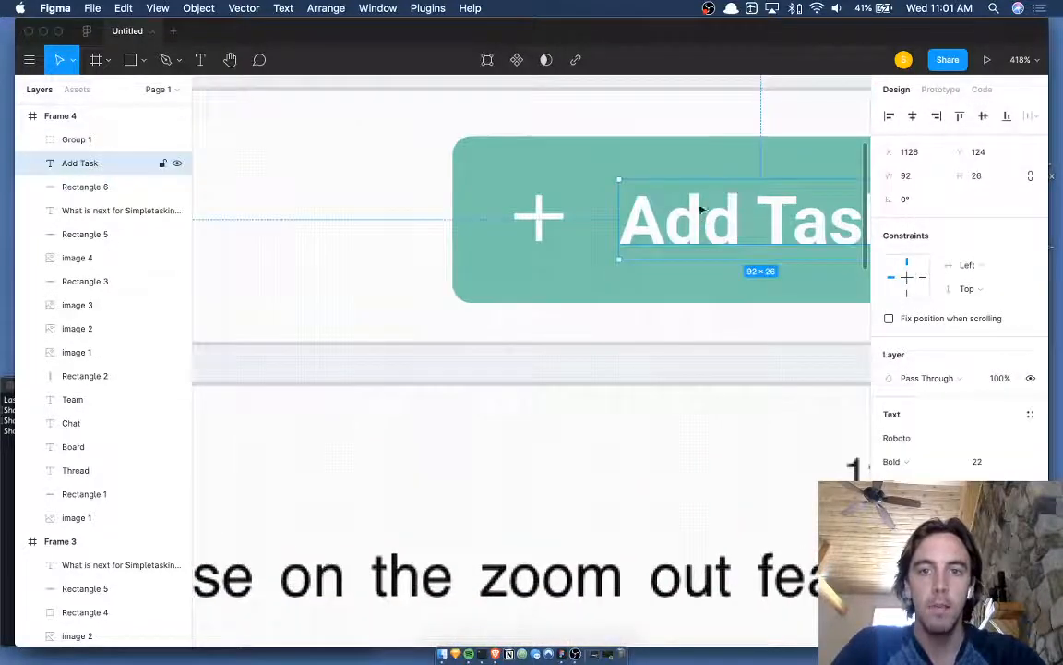
{"action": "left_click", "coordinate": [695, 162], "text": "shift"}
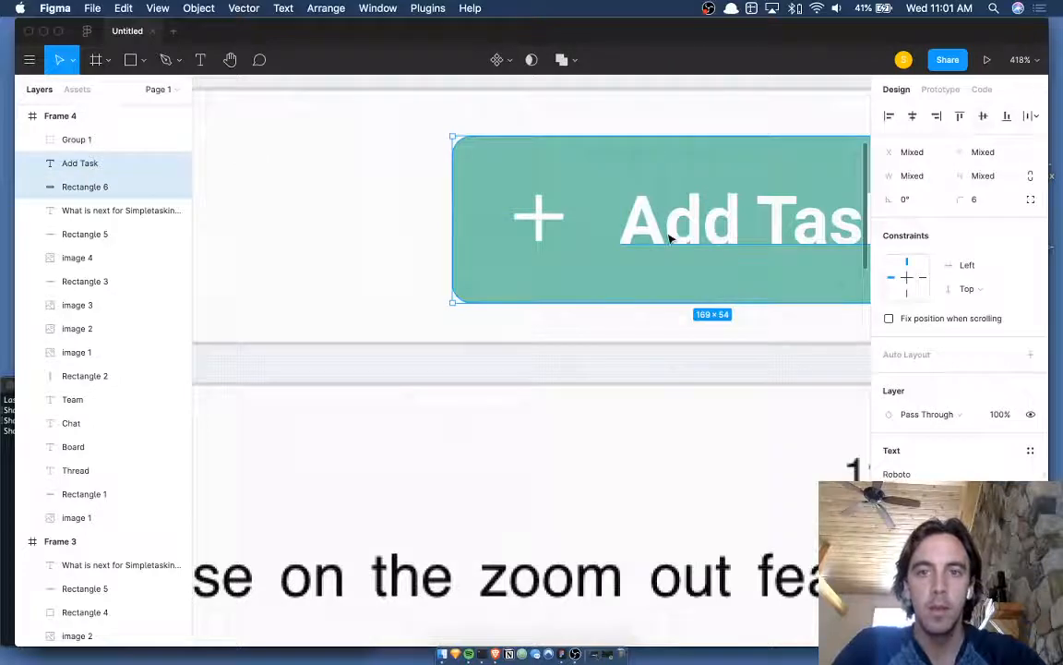
{"action": "scroll", "coordinate": [667, 240], "scroll_direction": "down", "scroll_amount": 5}
{"action": "left_click", "coordinate": [620, 263]}
{"action": "left_click", "coordinate": [593, 236]}
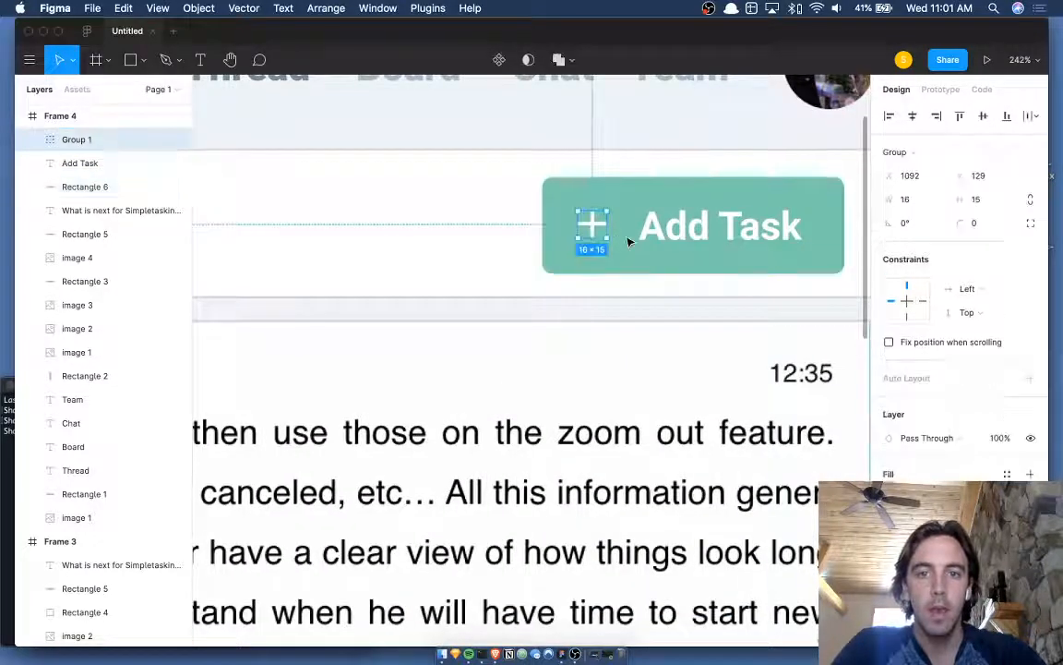
{"action": "scroll", "coordinate": [629, 241], "scroll_direction": "up", "scroll_amount": 5}
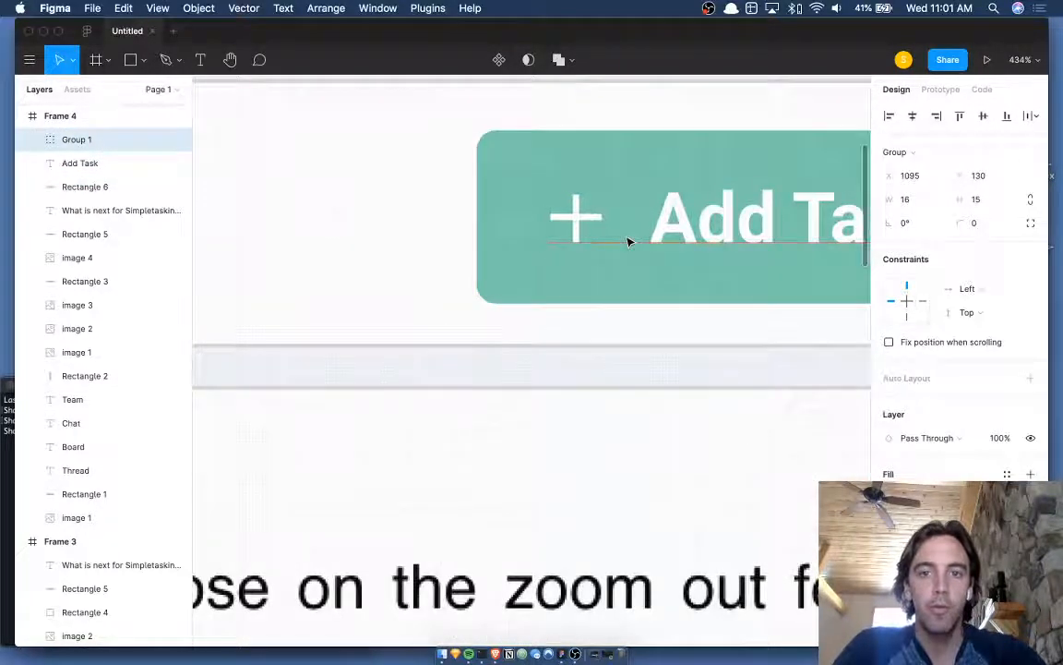
{"action": "scroll", "coordinate": [628, 242], "scroll_direction": "down", "scroll_amount": 10}
{"action": "left_click", "coordinate": [805, 219]}
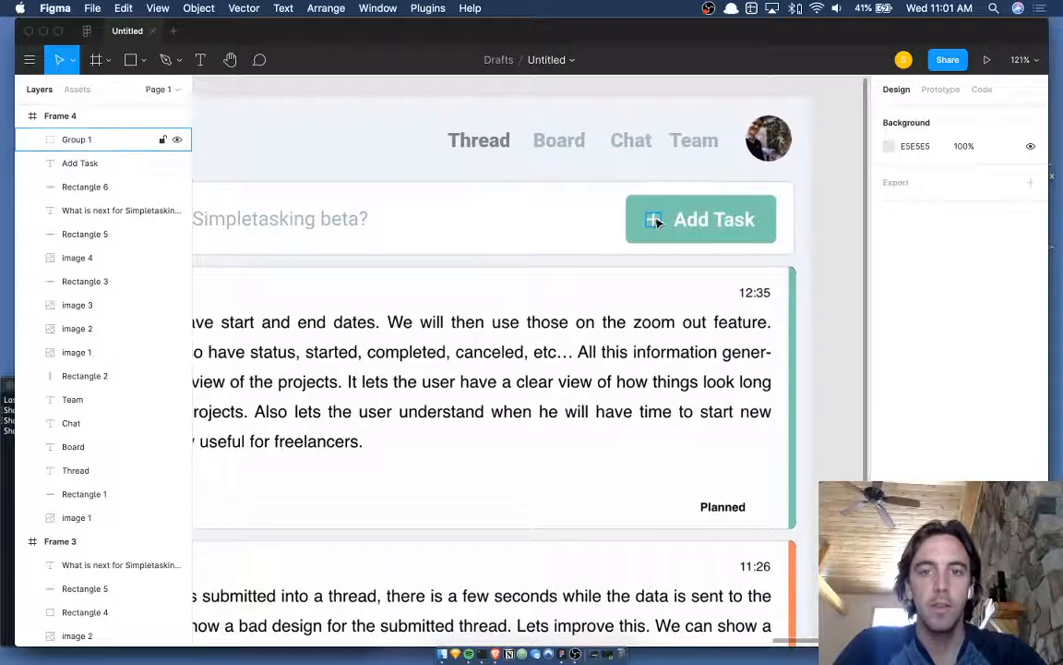
{"action": "left_click", "coordinate": [657, 223]}
{"action": "scroll", "coordinate": [657, 222], "scroll_direction": "up", "scroll_amount": 15}
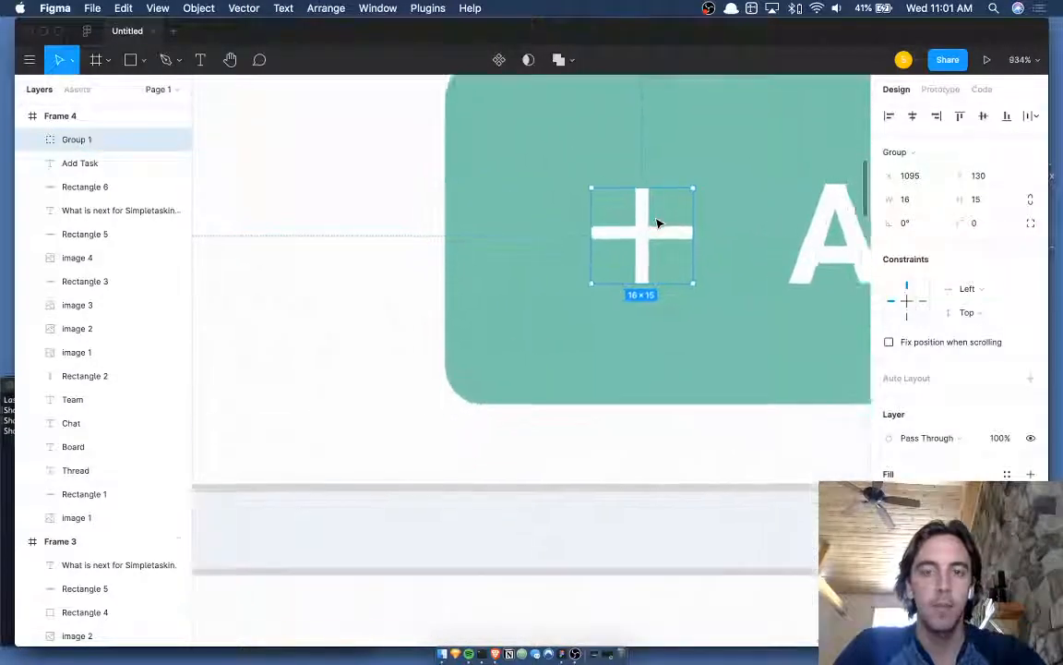
{"action": "scroll", "coordinate": [657, 223], "scroll_direction": "down", "scroll_amount": 12}
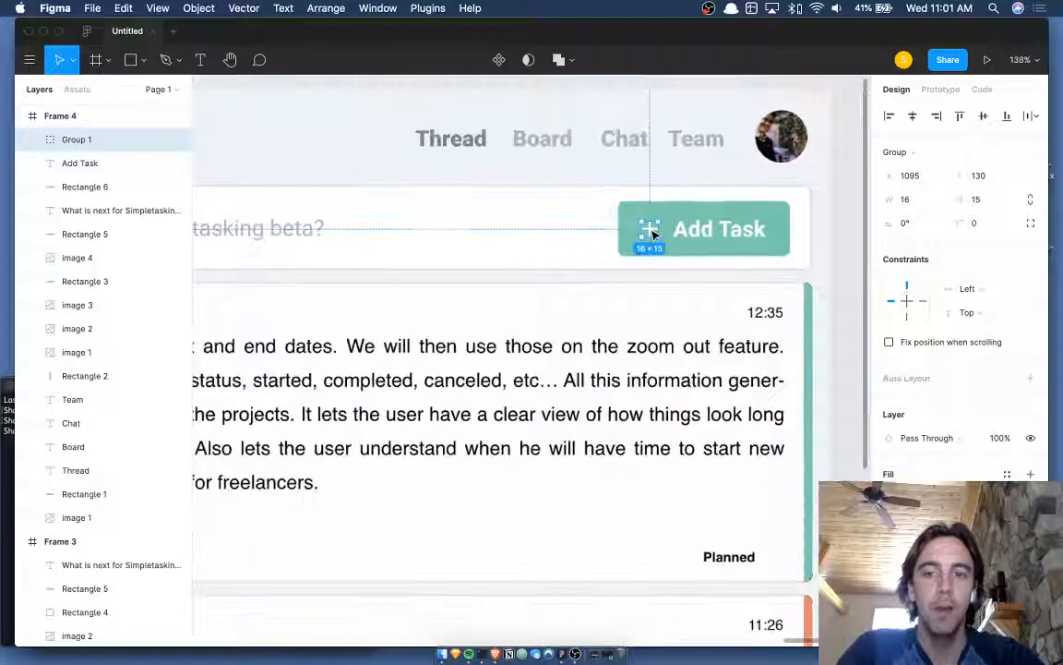
{"action": "scroll", "coordinate": [653, 233], "scroll_direction": "up", "scroll_amount": 10}
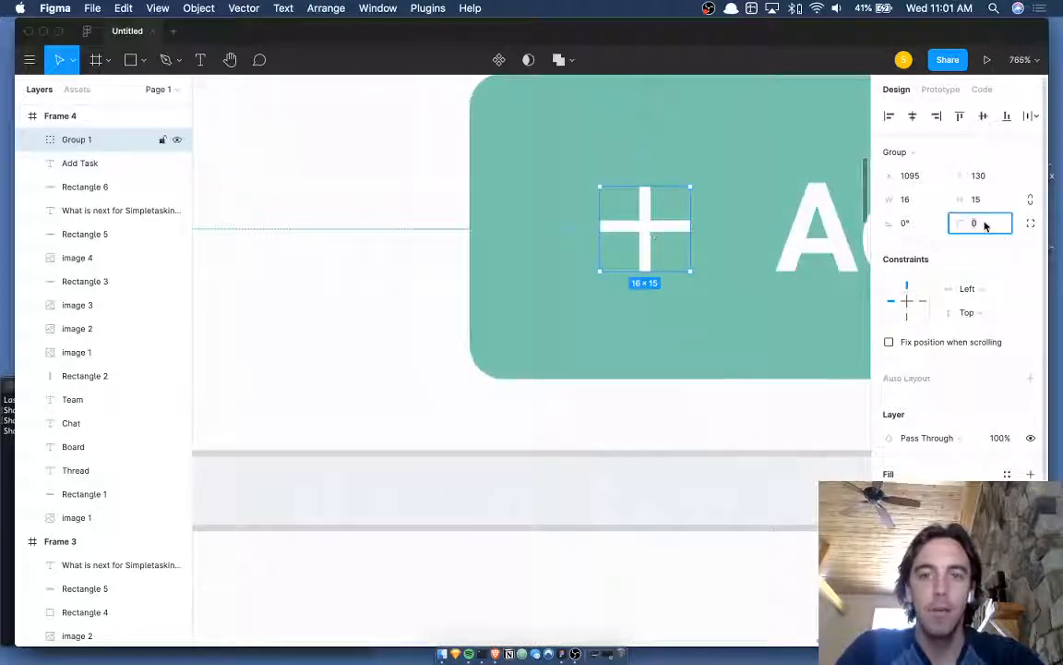
{"action": "type", "text": "2"}
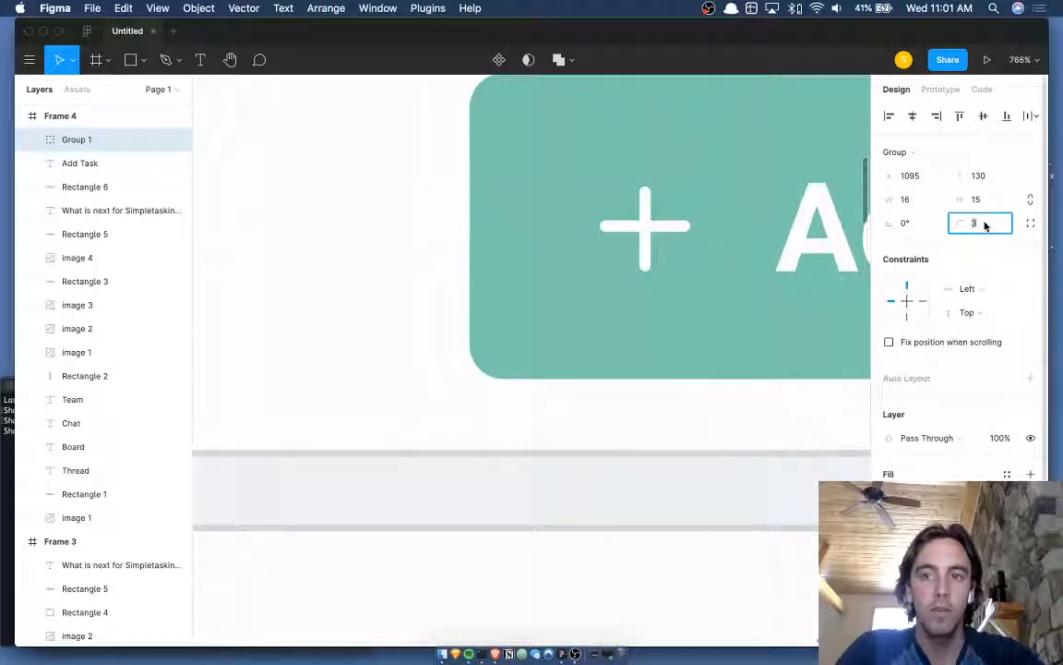
{"action": "scroll", "coordinate": [688, 313], "scroll_direction": "down", "scroll_amount": 10}
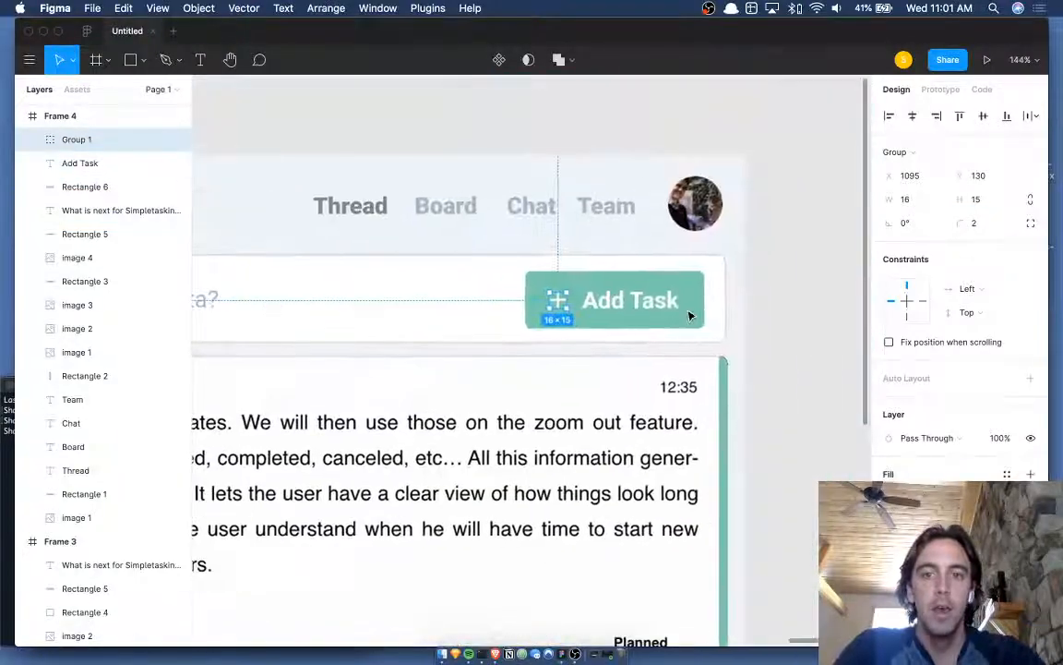
{"action": "left_click", "coordinate": [753, 308]}
{"action": "scroll", "coordinate": [754, 307], "scroll_direction": "down", "scroll_amount": 6}
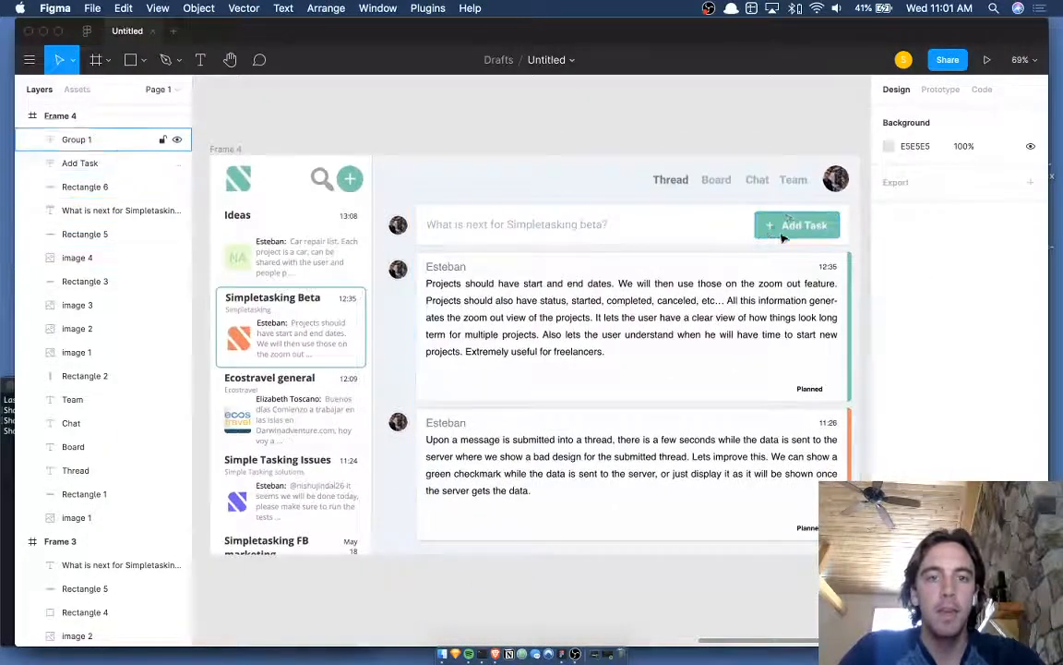
{"action": "scroll", "coordinate": [776, 229], "scroll_direction": "up", "scroll_amount": 8}
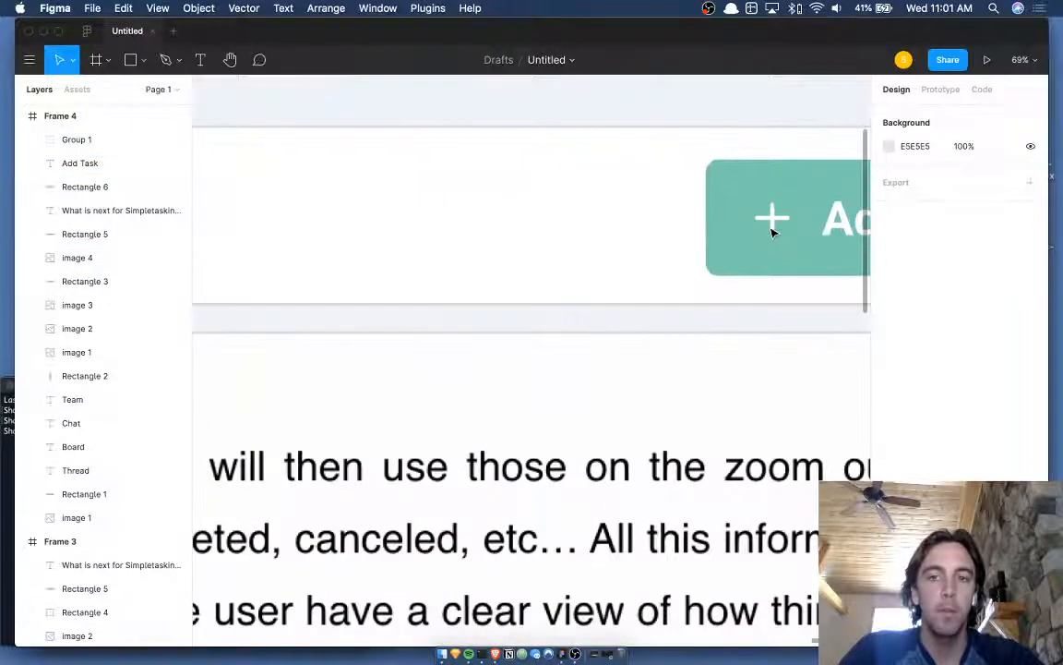
- Group the plus icon, button background and Add Task label into Group 2
{"action": "left_click", "coordinate": [771, 225]}
{"action": "left_click", "coordinate": [793, 229], "text": "shift"}
{"action": "left_click", "coordinate": [856, 231], "text": "shift"}
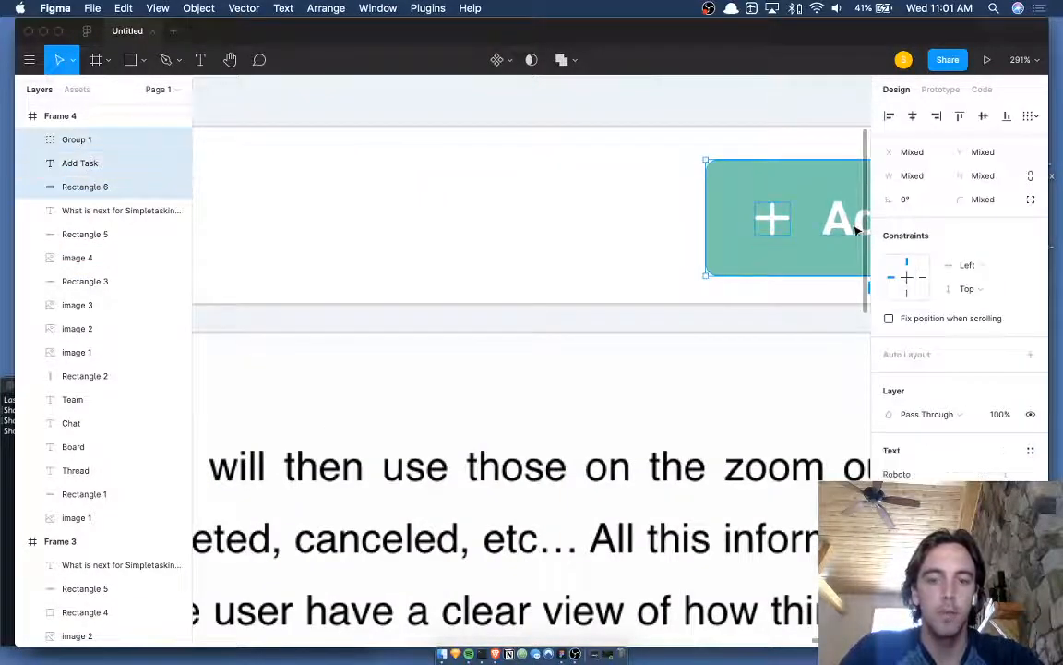
{"action": "key", "text": "super+g"}
{"action": "scroll", "coordinate": [799, 238], "scroll_direction": "down", "scroll_amount": 8}
{"action": "key", "text": "Escape"}
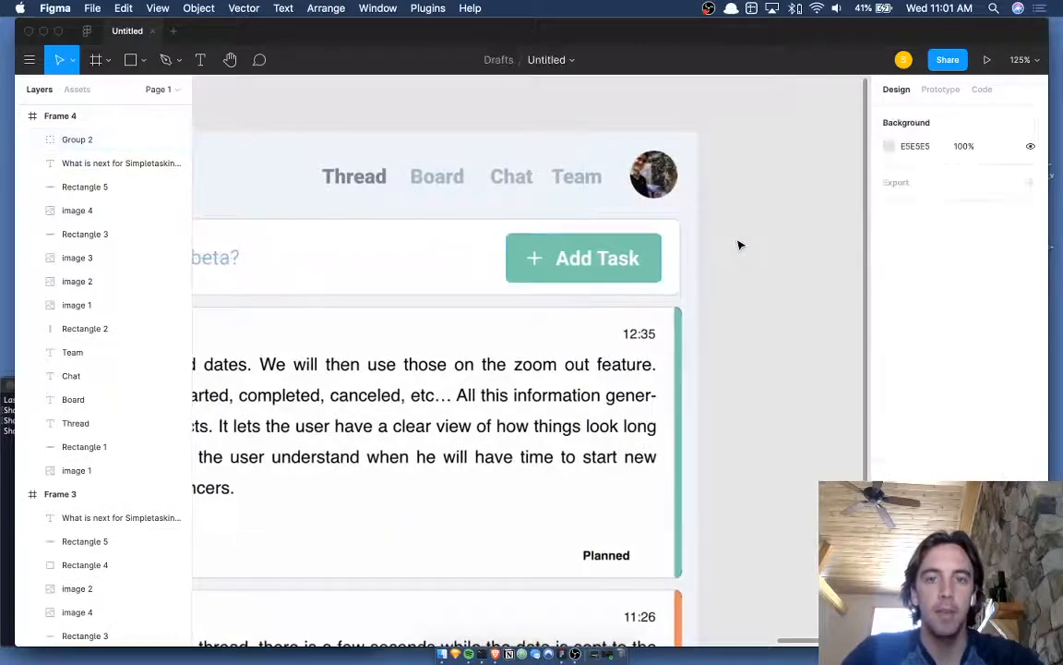
{"action": "scroll", "coordinate": [740, 244], "scroll_direction": "down", "scroll_amount": 5}
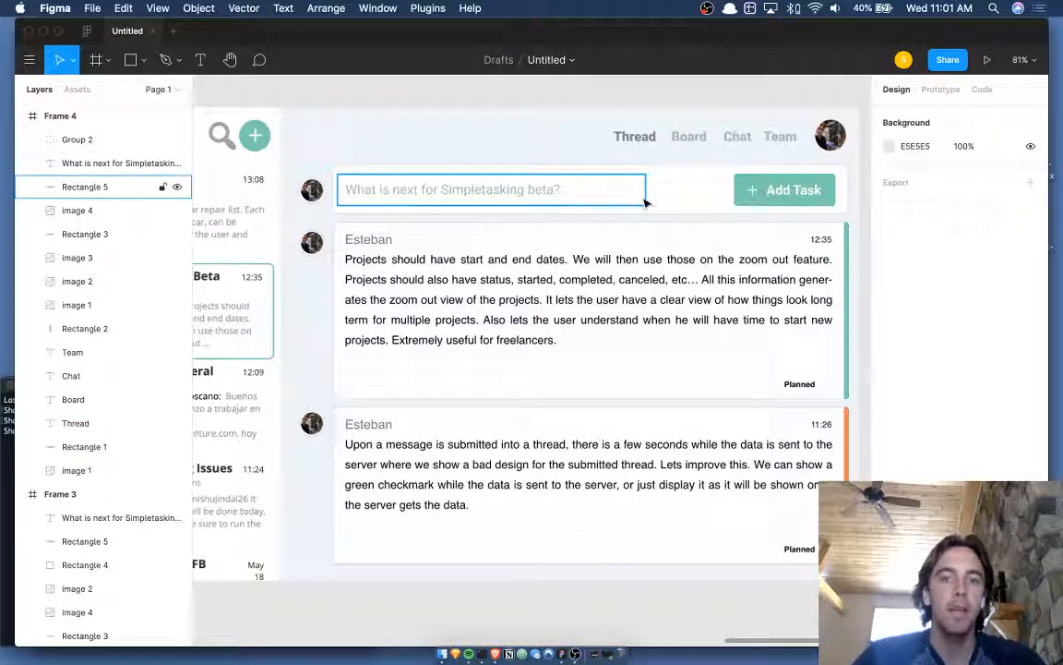
- Select the 169×54 Group 2 to check it, then deselect it
{"action": "left_click", "coordinate": [794, 193]}
{"action": "scroll", "coordinate": [766, 198], "scroll_direction": "right", "scroll_amount": 3}
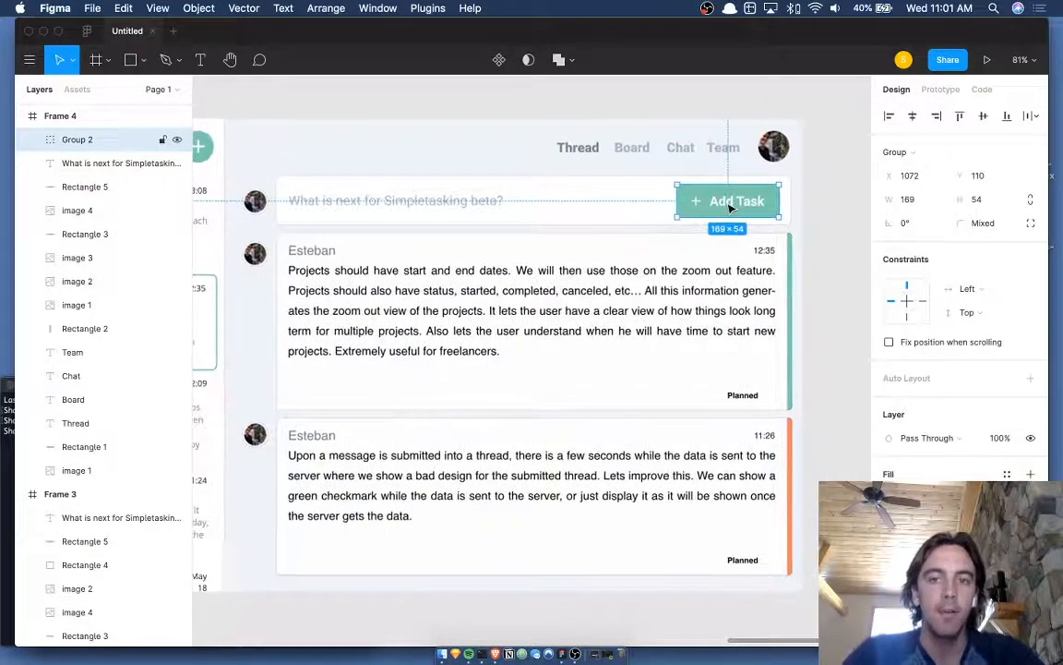
{"action": "scroll", "coordinate": [730, 208], "scroll_direction": "up", "scroll_amount": 3}
{"action": "scroll", "coordinate": [692, 197], "scroll_direction": "down", "scroll_amount": 5}
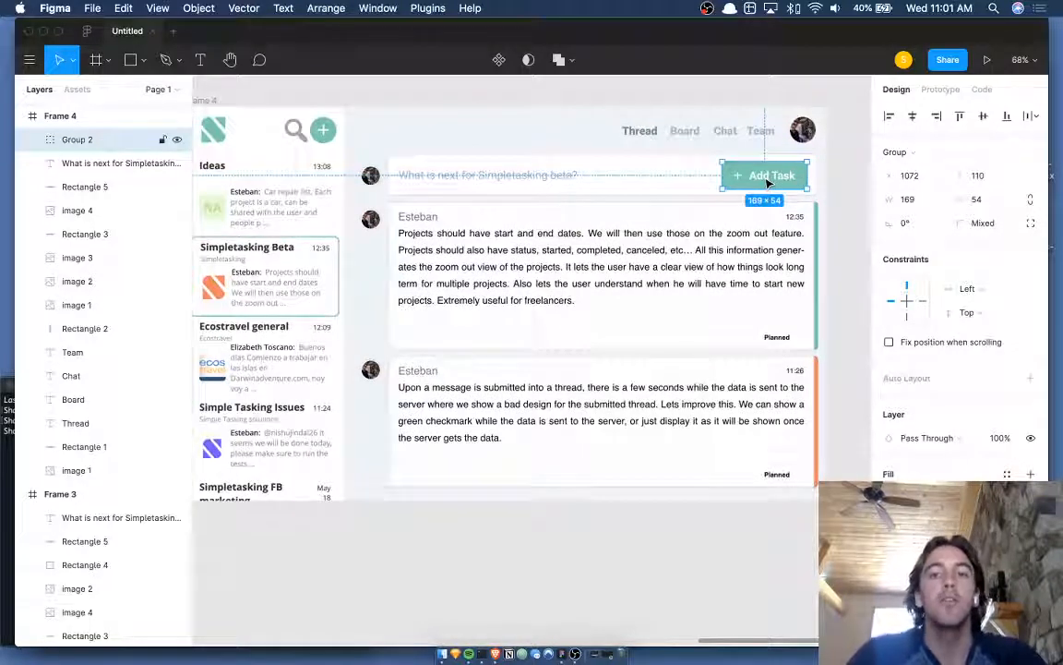
{"action": "left_click", "coordinate": [836, 171]}
{"action": "scroll", "coordinate": [836, 171], "scroll_direction": "up", "scroll_amount": 2}
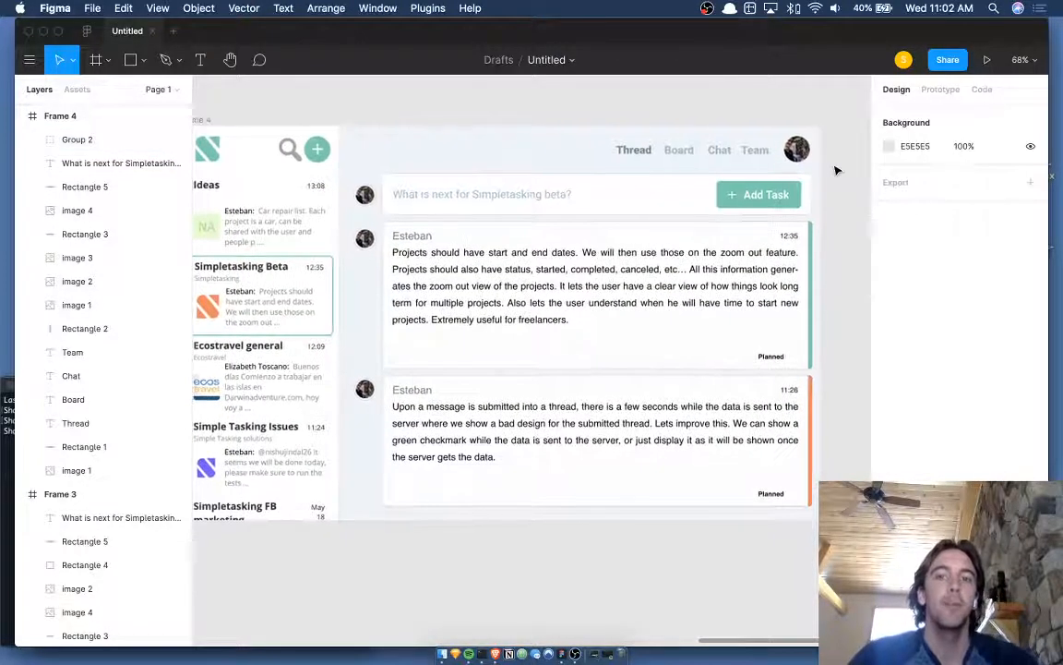
{"action": "scroll", "coordinate": [836, 171], "scroll_direction": "down", "scroll_amount": 1}
{"action": "scroll", "coordinate": [835, 171], "scroll_direction": "left", "scroll_amount": 1}
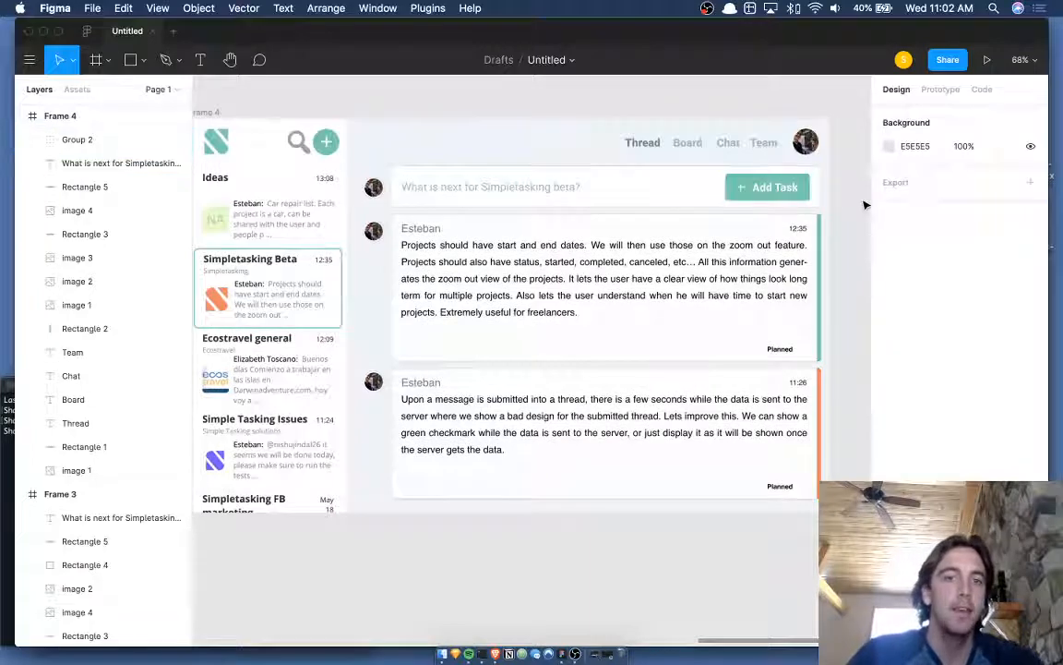
{"action": "scroll", "coordinate": [859, 189], "scroll_direction": "up", "scroll_amount": 1}
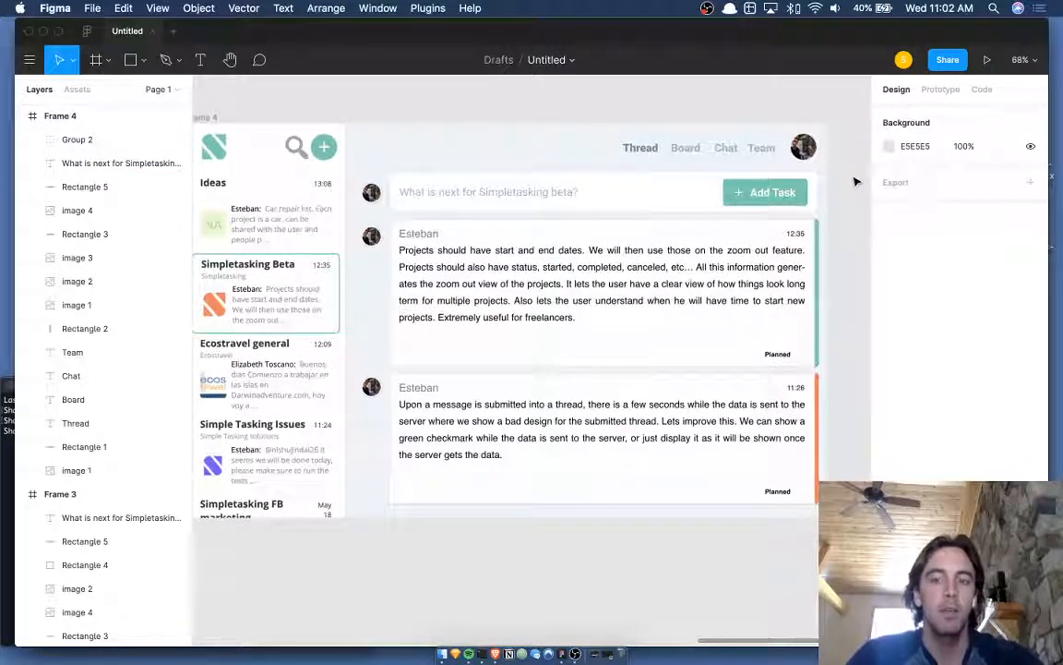
{"action": "scroll", "coordinate": [854, 211], "scroll_direction": "down", "scroll_amount": 1}
{"action": "scroll", "coordinate": [854, 211], "scroll_direction": "left", "scroll_amount": 1}
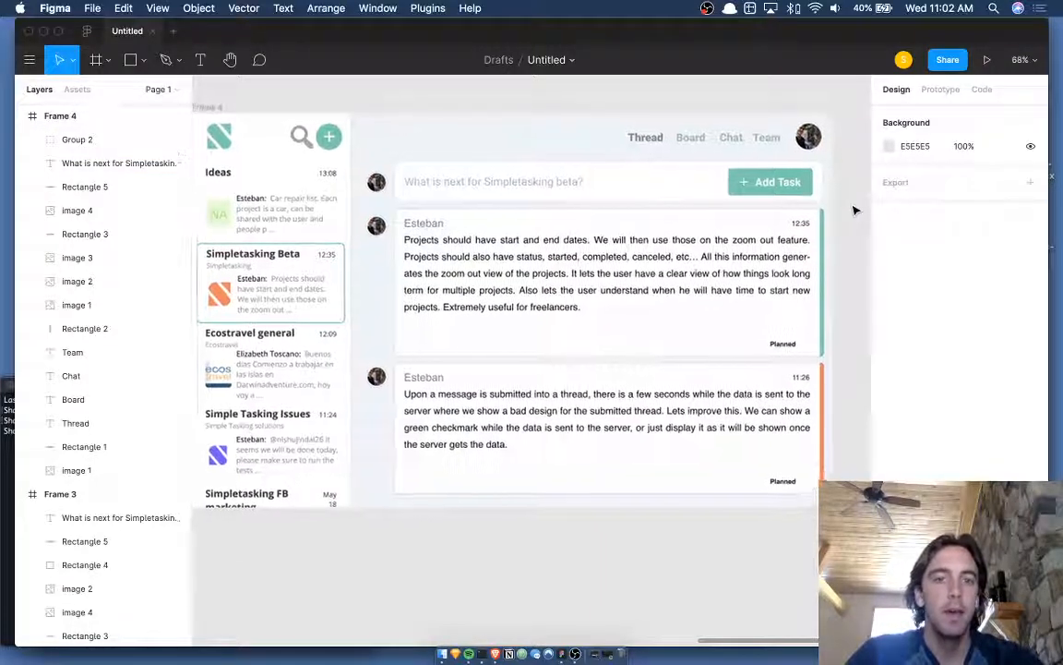
{"action": "double_click", "coordinate": [801, 177]}
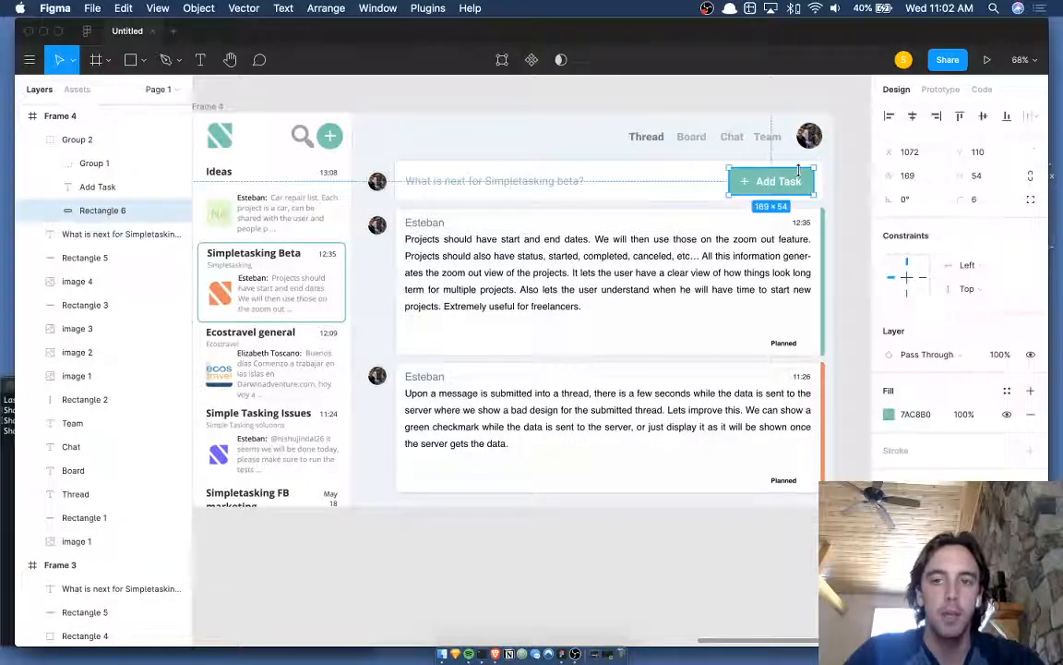
{"action": "key", "text": "i"}
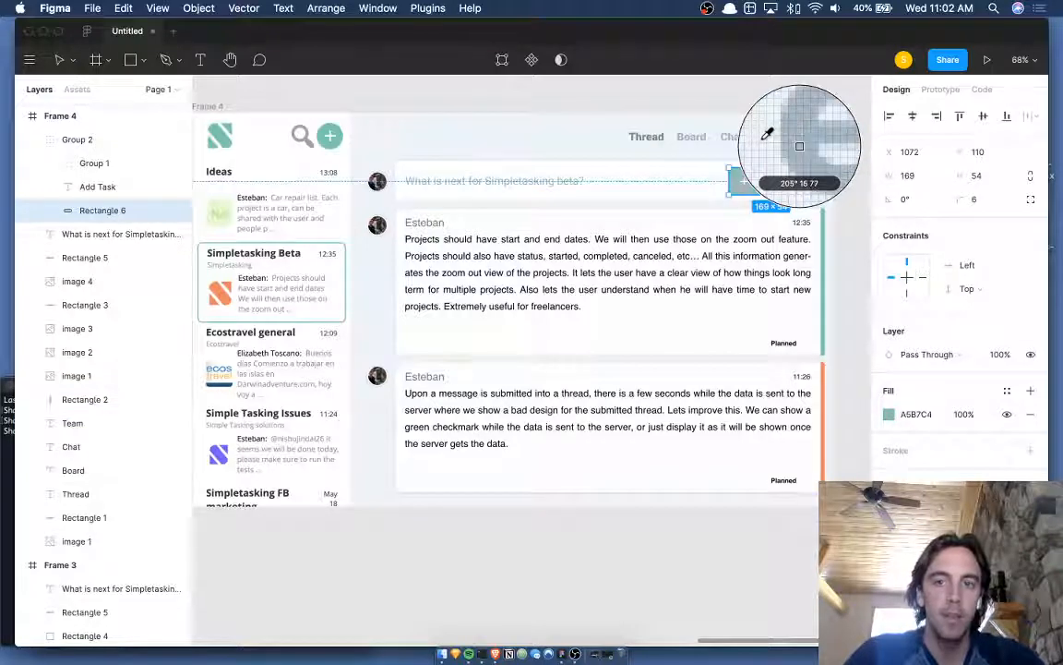
{"action": "left_click", "coordinate": [763, 139]}
{"action": "left_click", "coordinate": [868, 184]}
{"action": "scroll", "coordinate": [868, 185], "scroll_direction": "up", "scroll_amount": 1}
{"action": "scroll", "coordinate": [868, 186], "scroll_direction": "left", "scroll_amount": 1}
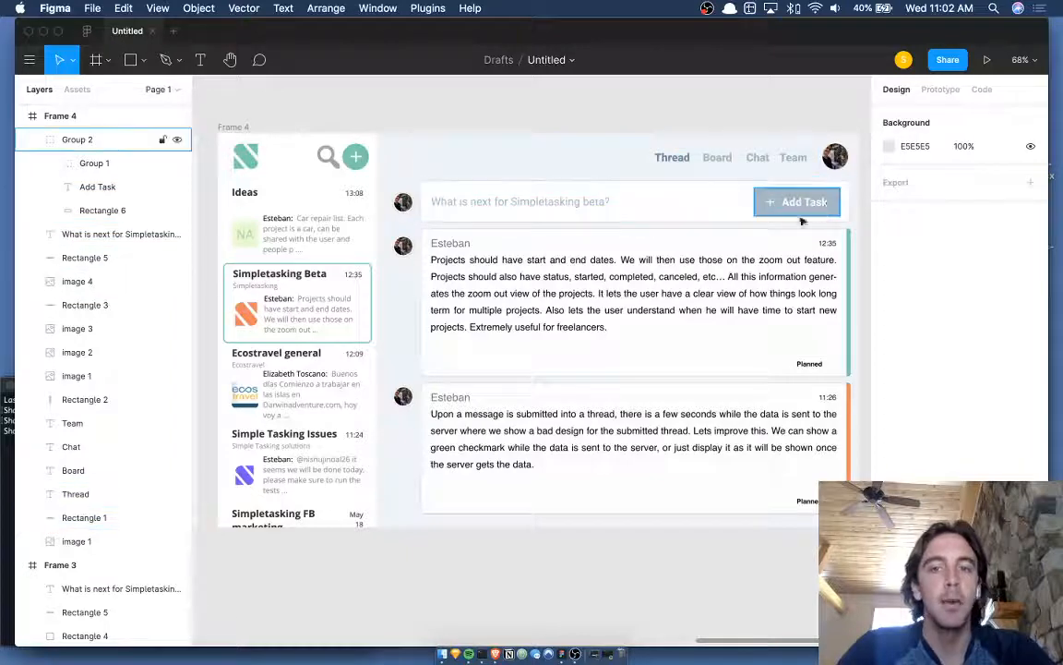
{"action": "scroll", "coordinate": [626, 111], "scroll_direction": "right", "scroll_amount": 1}
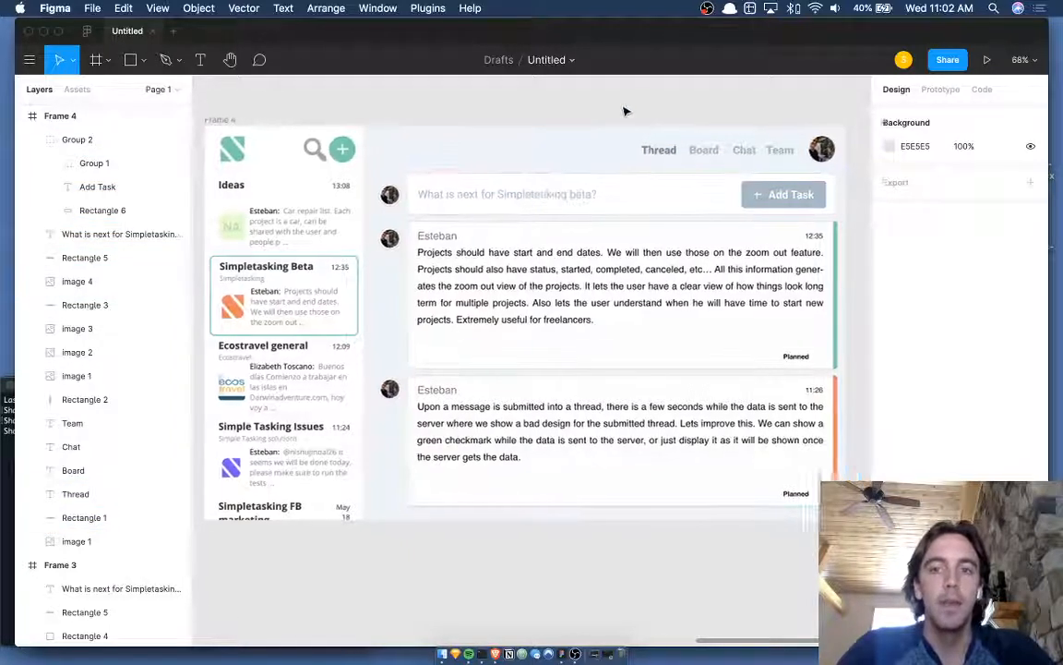
{"action": "key", "text": "super+z"}
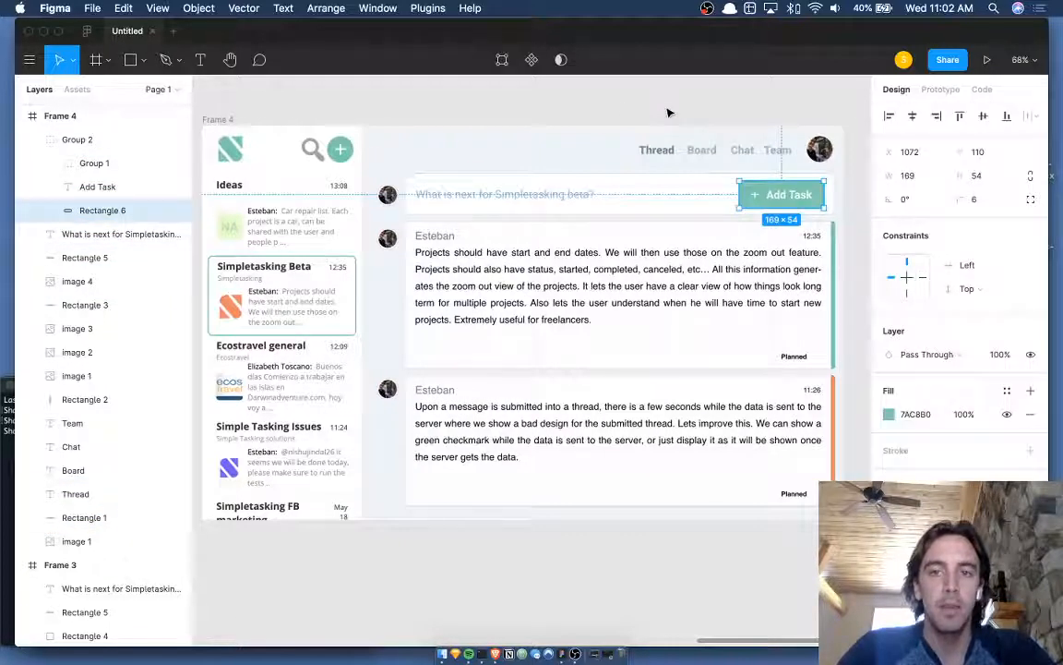
- Start a new text box beneath the first message card's paragraph
{"action": "left_click", "coordinate": [670, 112]}
{"action": "scroll", "coordinate": [669, 113], "scroll_direction": "down", "scroll_amount": 1}
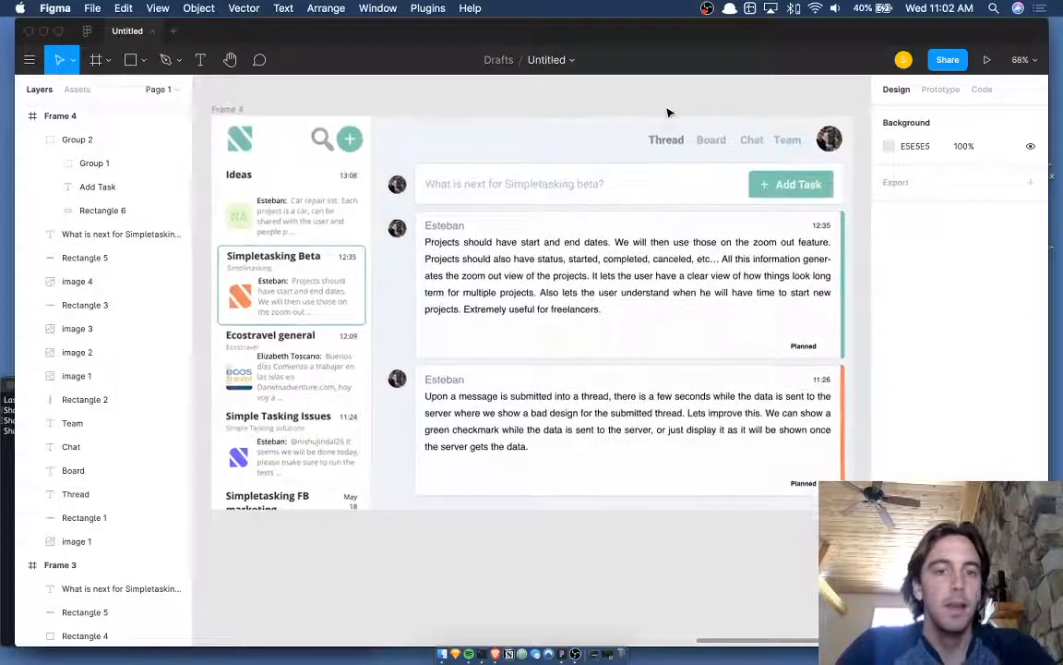
{"action": "scroll", "coordinate": [669, 113], "scroll_direction": "down", "scroll_amount": 1}
{"action": "scroll", "coordinate": [670, 113], "scroll_direction": "left", "scroll_amount": 1}
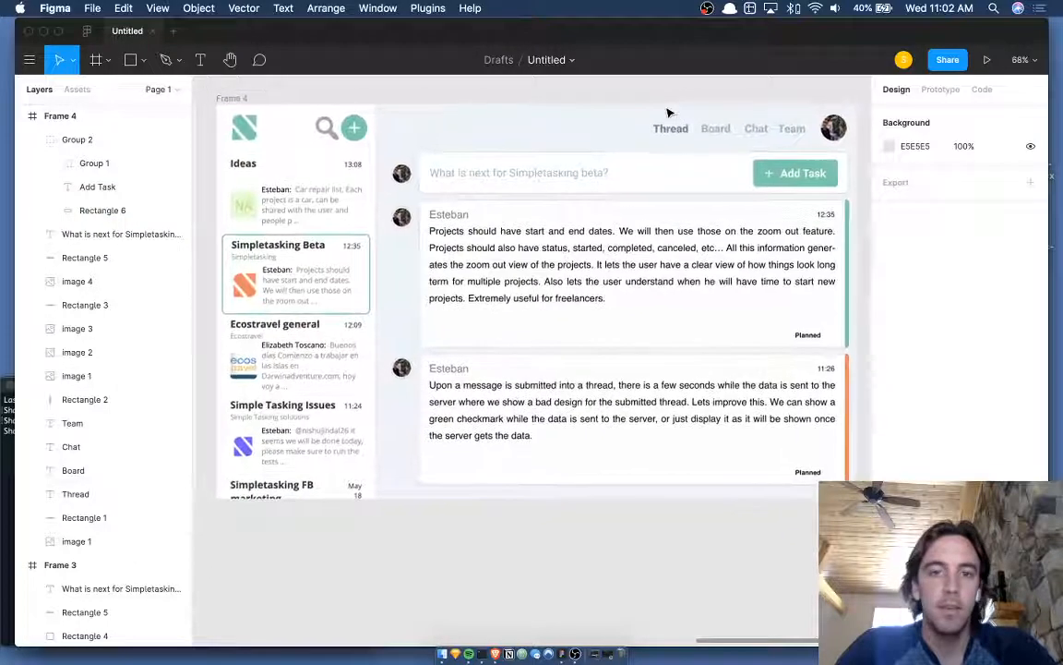
{"action": "scroll", "coordinate": [669, 112], "scroll_direction": "right", "scroll_amount": 1}
{"action": "scroll", "coordinate": [670, 113], "scroll_direction": "left", "scroll_amount": 1}
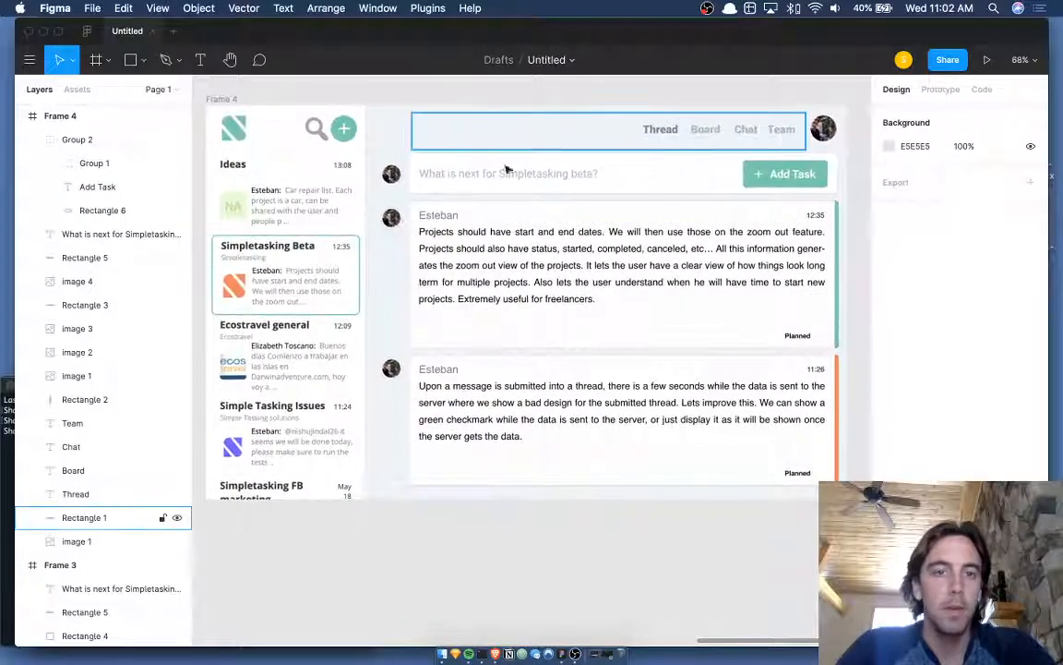
{"action": "scroll", "coordinate": [471, 247], "scroll_direction": "up", "scroll_amount": 3}
{"action": "scroll", "coordinate": [471, 247], "scroll_direction": "down", "scroll_amount": 2}
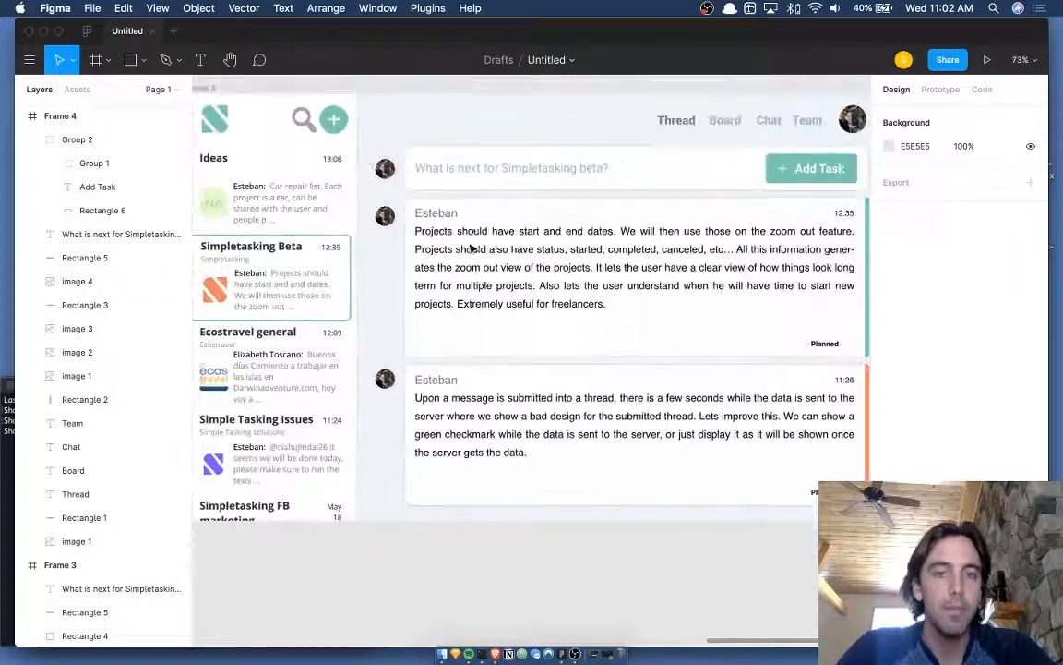
{"action": "scroll", "coordinate": [486, 273], "scroll_direction": "down", "scroll_amount": 2}
{"action": "scroll", "coordinate": [486, 270], "scroll_direction": "down", "scroll_amount": 1}
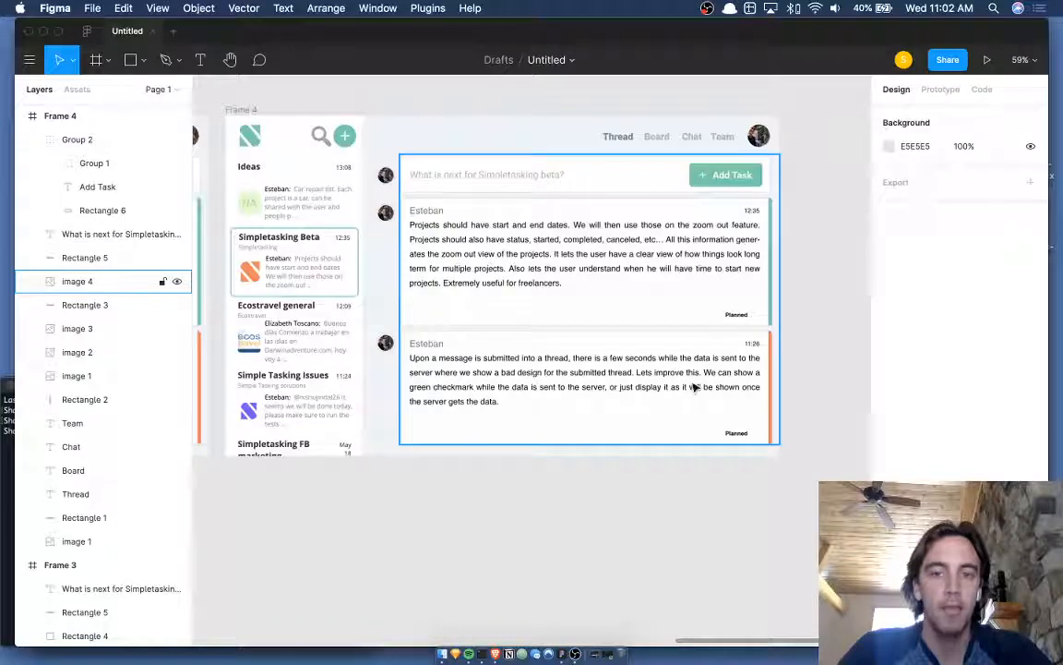
{"action": "scroll", "coordinate": [542, 258], "scroll_direction": "up", "scroll_amount": 3}
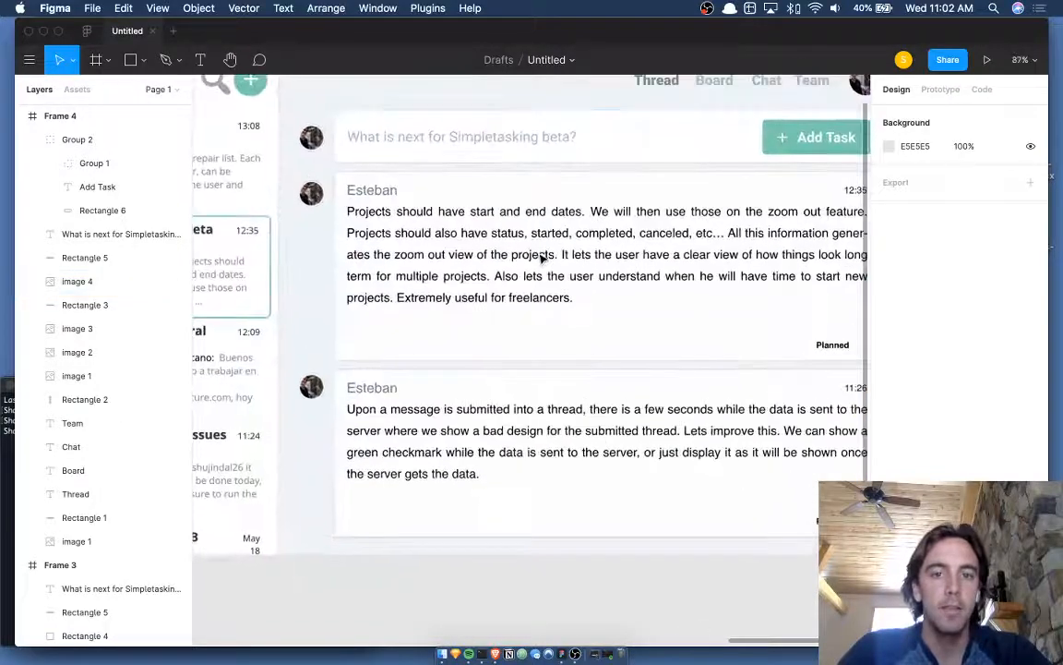
{"action": "scroll", "coordinate": [542, 258], "scroll_direction": "down", "scroll_amount": 1}
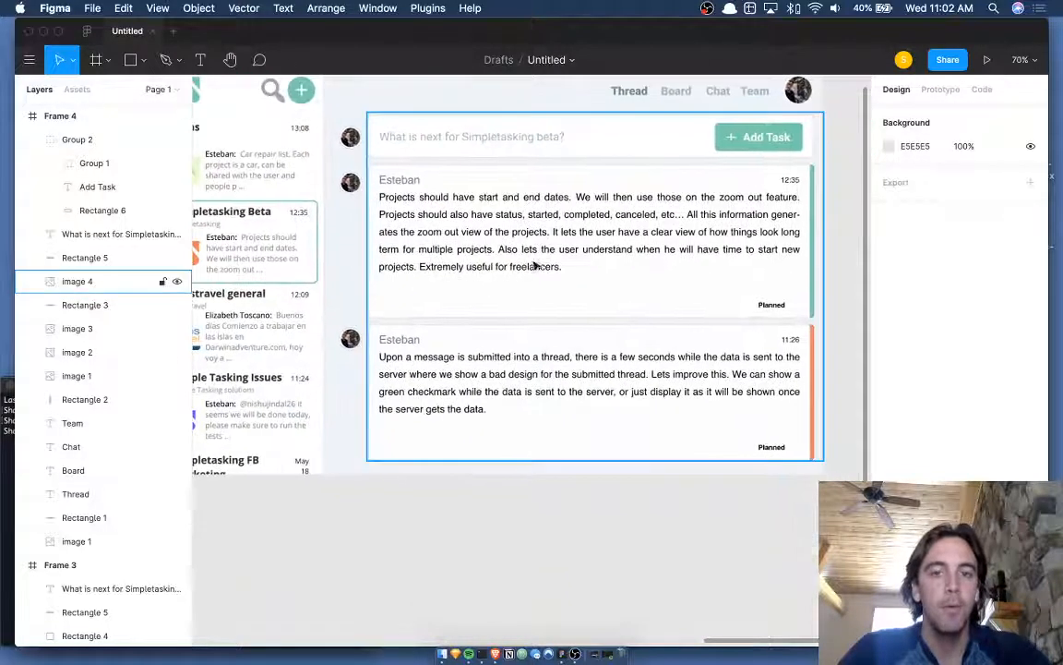
{"action": "key", "text": "t"}
{"action": "left_click", "coordinate": [415, 290]}
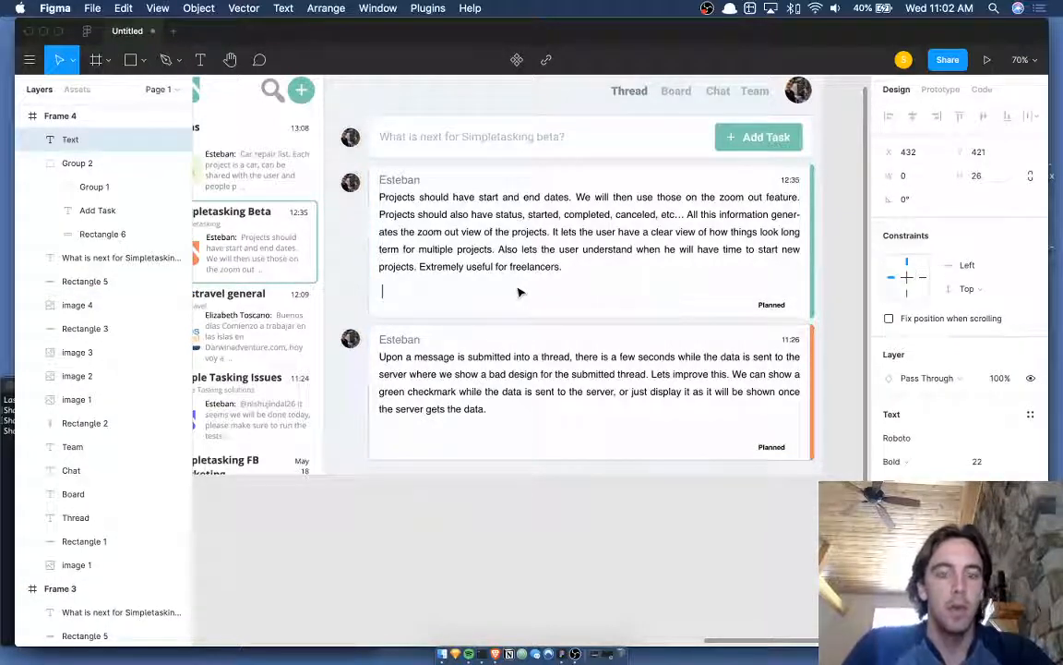
- Copy the alphabet from alphabet.txt's Spotlight preview and paste it twice into the text box
{"action": "key", "text": "super+space"}
{"action": "type", "text": "alp"}
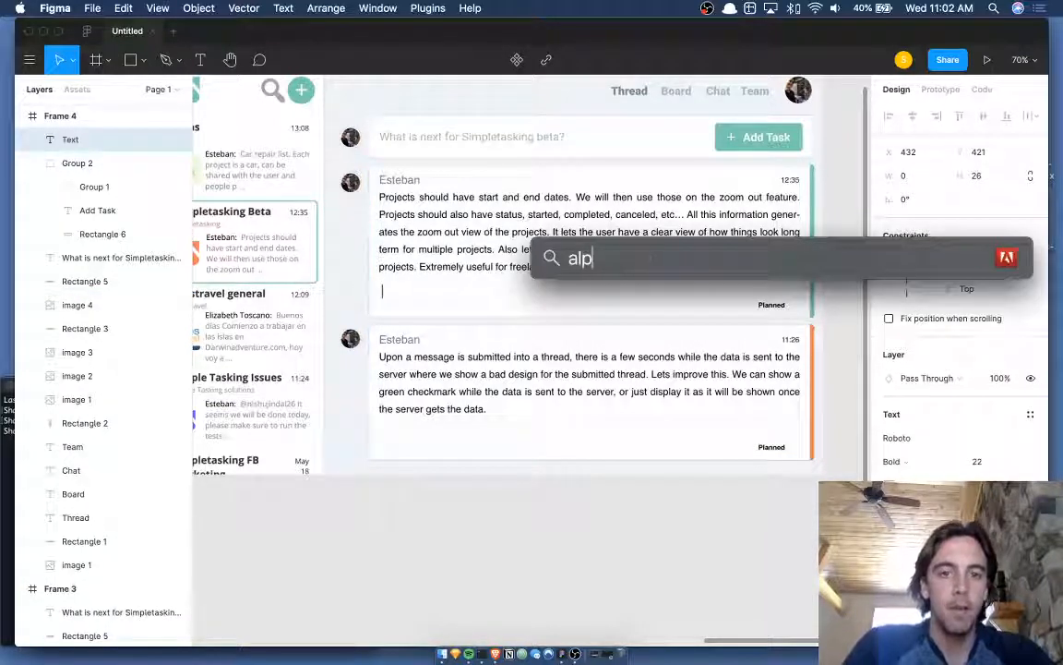
{"action": "type", "text": "habet.txt"}
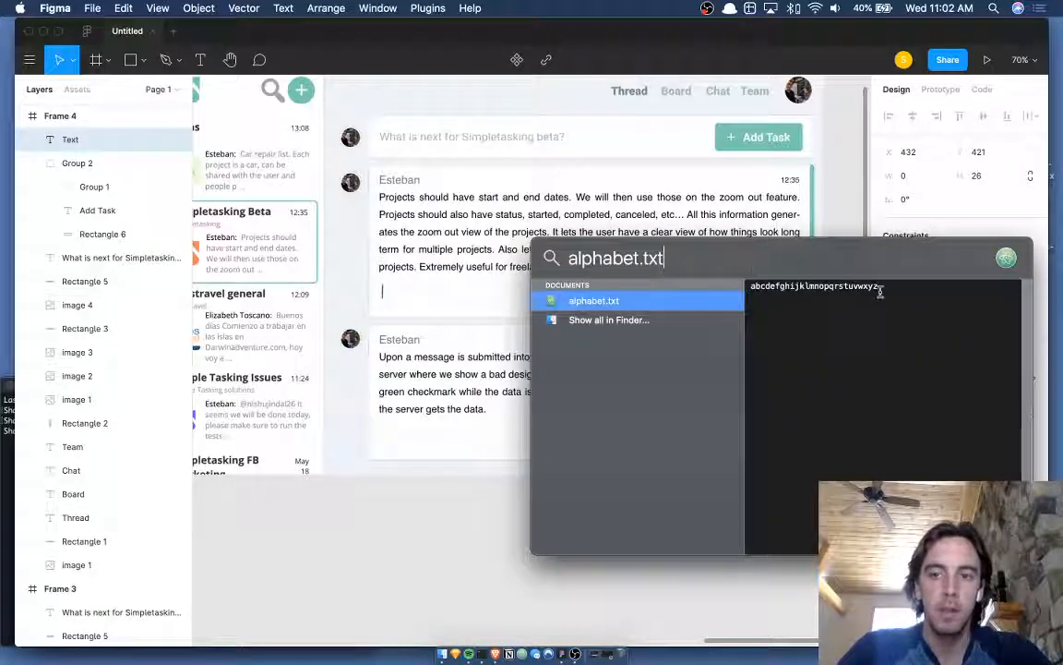
{"action": "left_click_drag", "start_coordinate": [811, 288], "coordinate": [882, 286]}
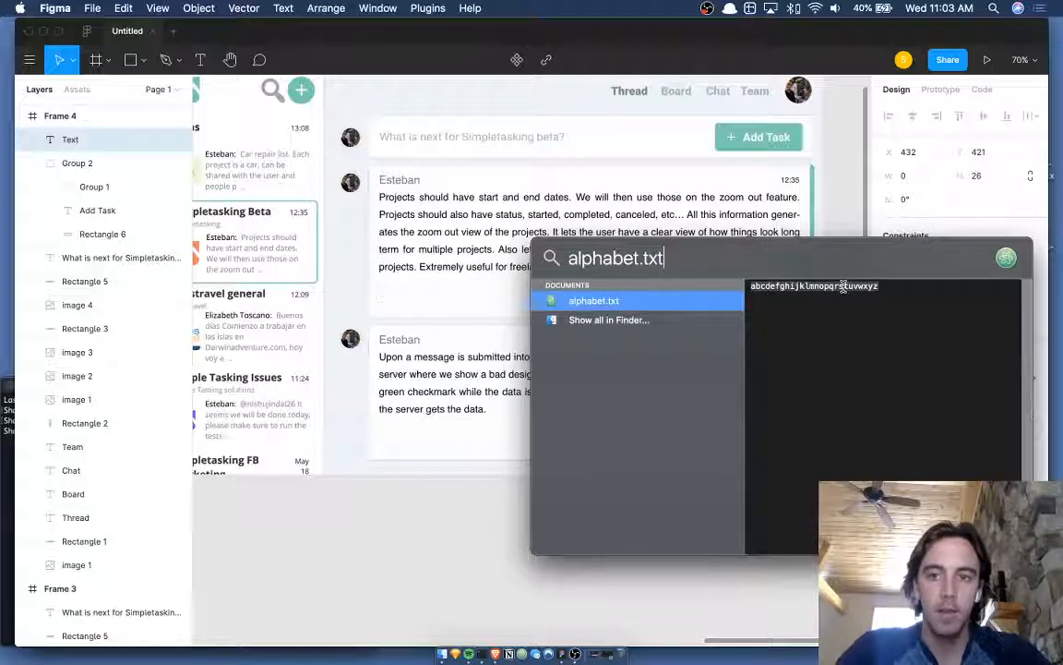
{"action": "right_click", "coordinate": [859, 289]}
{"action": "left_click", "coordinate": [750, 332]}
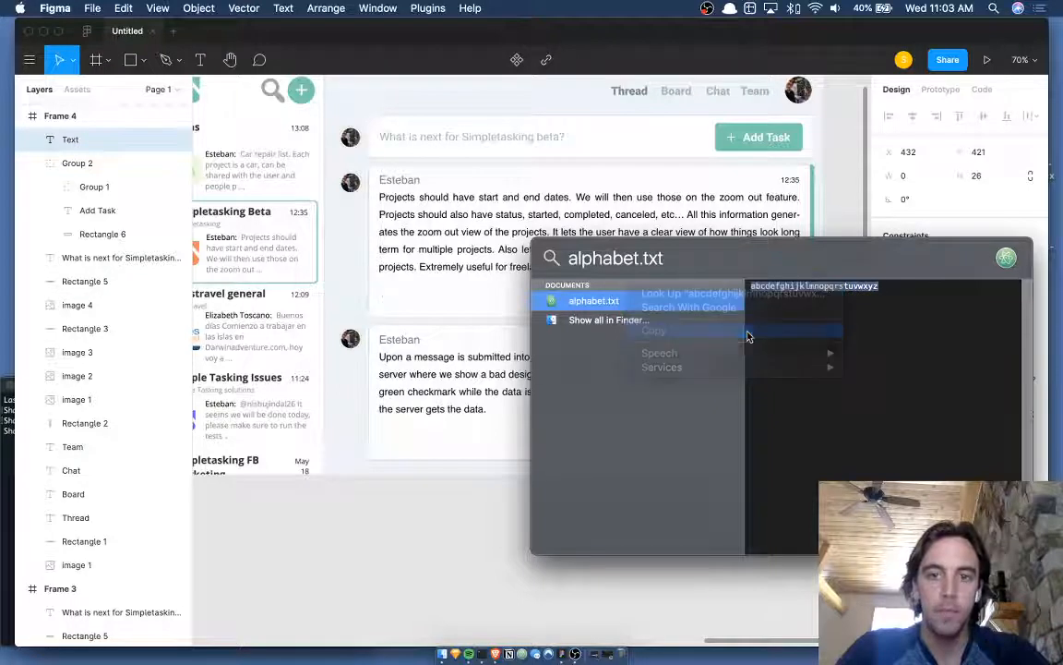
{"action": "left_click", "coordinate": [397, 265]}
{"action": "key", "text": "super+v"}
{"action": "key", "text": "super+v"}
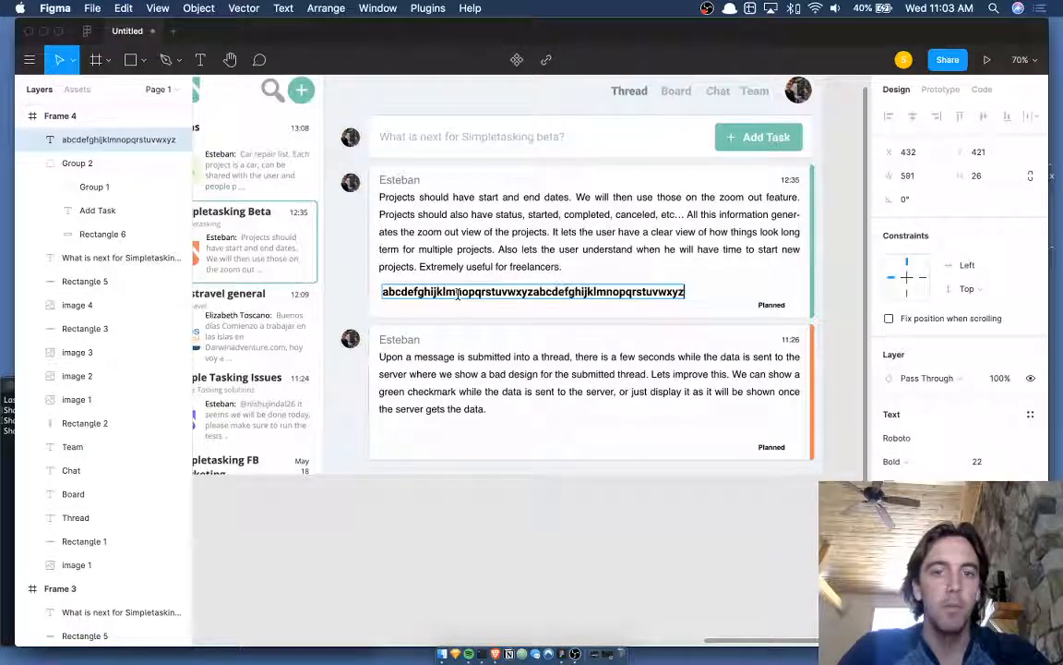
{"action": "key", "text": "super+v"}
- Change the alphabet line to Roboto Regular at size 20
{"action": "key", "text": "Escape"}
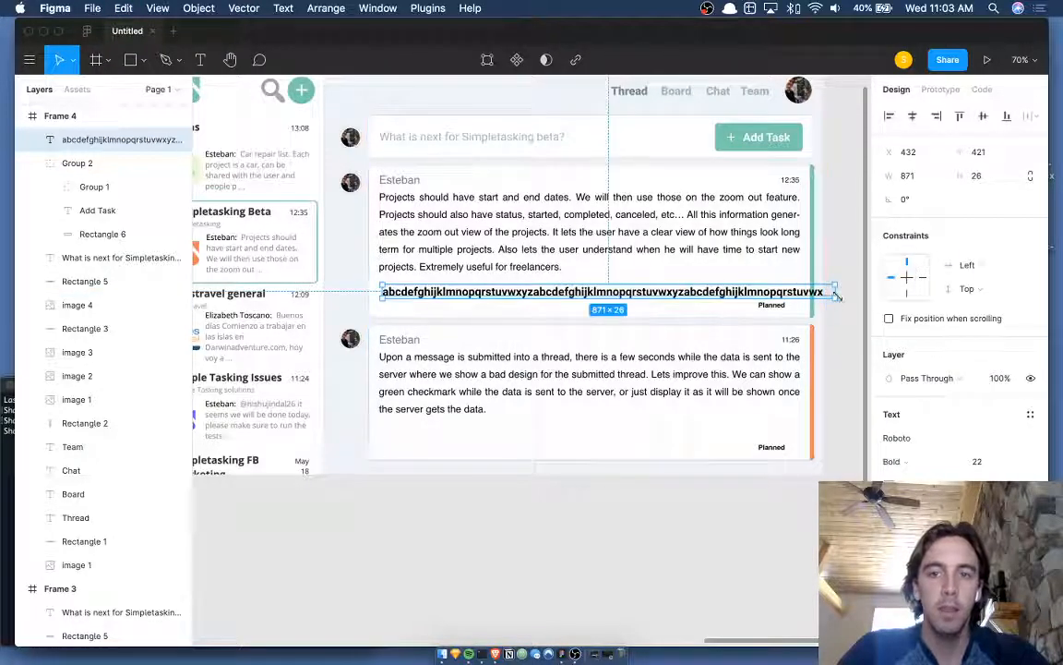
{"action": "scroll", "coordinate": [583, 245], "scroll_direction": "up", "scroll_amount": 5}
{"action": "scroll", "coordinate": [584, 244], "scroll_direction": "left", "scroll_amount": 3}
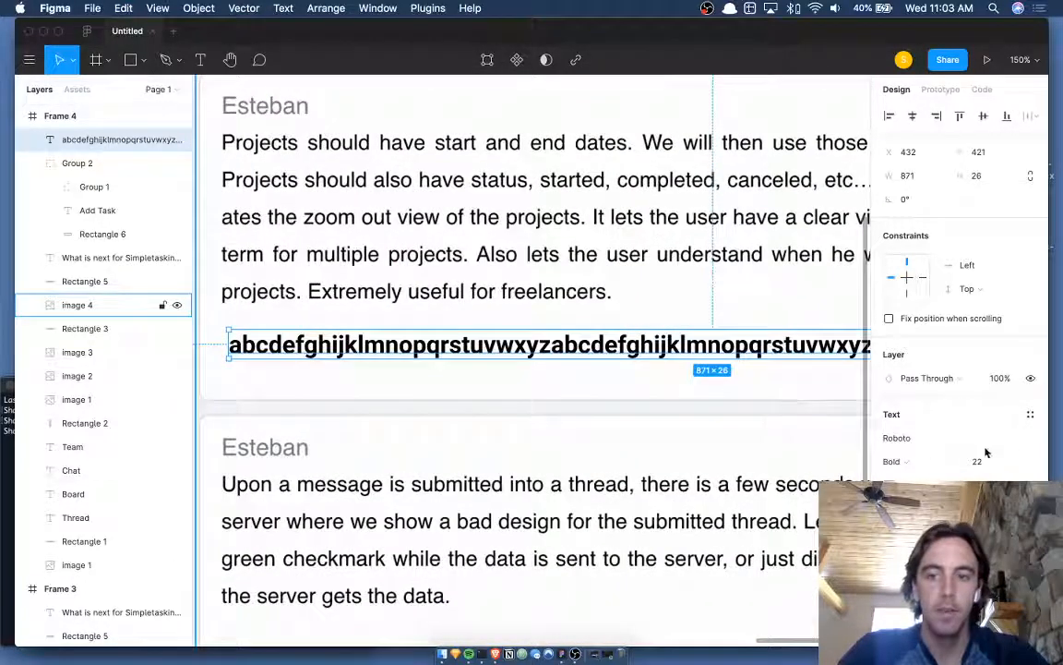
{"action": "left_click", "coordinate": [912, 460]}
{"action": "left_click", "coordinate": [920, 427]}
{"action": "left_click", "coordinate": [986, 462]}
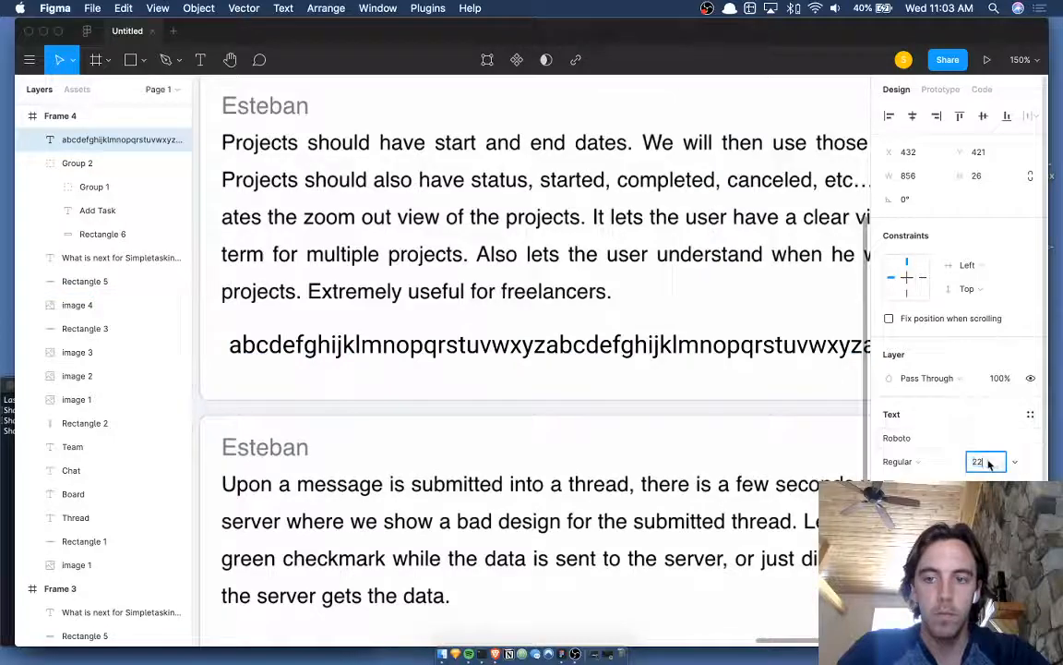
{"action": "type", "text": "20"}
{"action": "key", "text": "Return"}
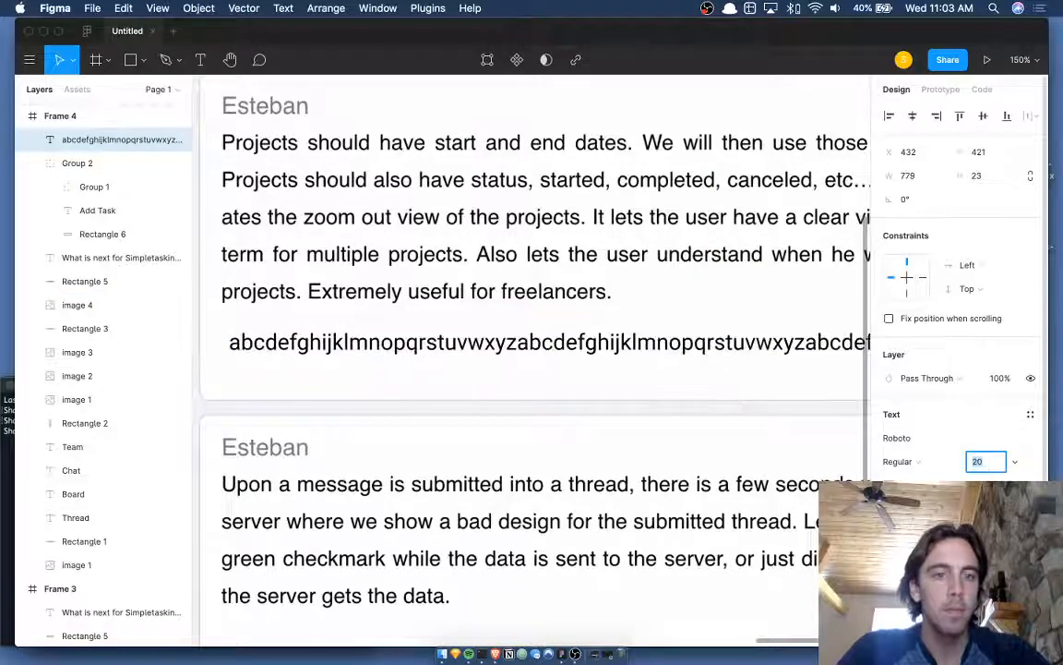
- Zoom to fit the frame and delete the alphabet placeholder line
{"action": "key", "text": "shift+1"}
{"action": "left_click", "coordinate": [700, 386]}
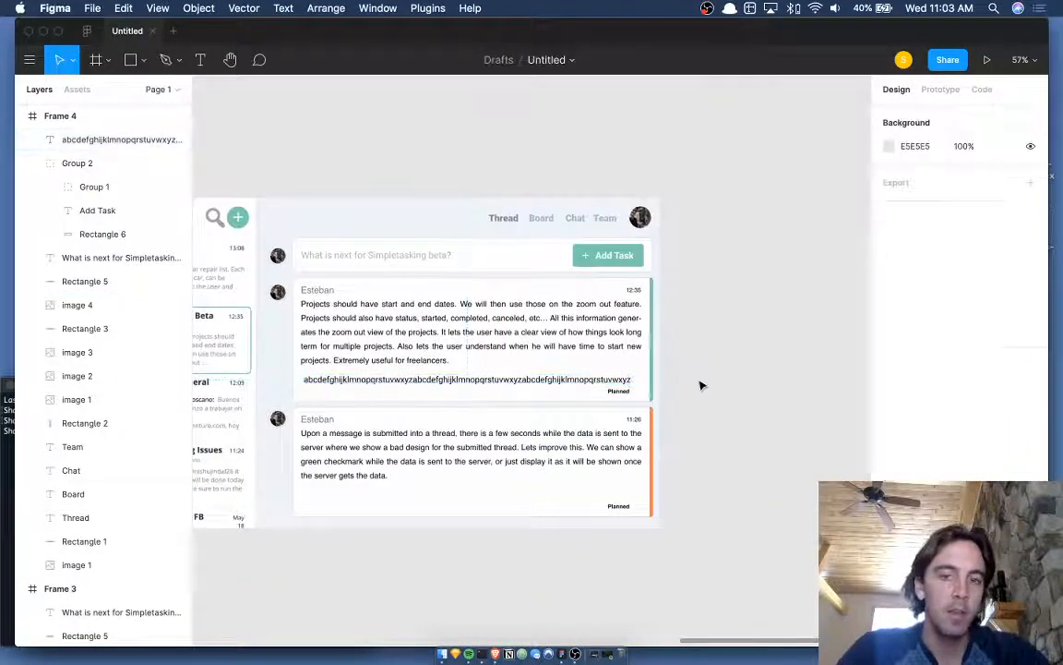
{"action": "scroll", "coordinate": [700, 386], "scroll_direction": "left", "scroll_amount": 1}
{"action": "scroll", "coordinate": [556, 363], "scroll_direction": "up", "scroll_amount": 1}
{"action": "scroll", "coordinate": [557, 358], "scroll_direction": "left", "scroll_amount": 2}
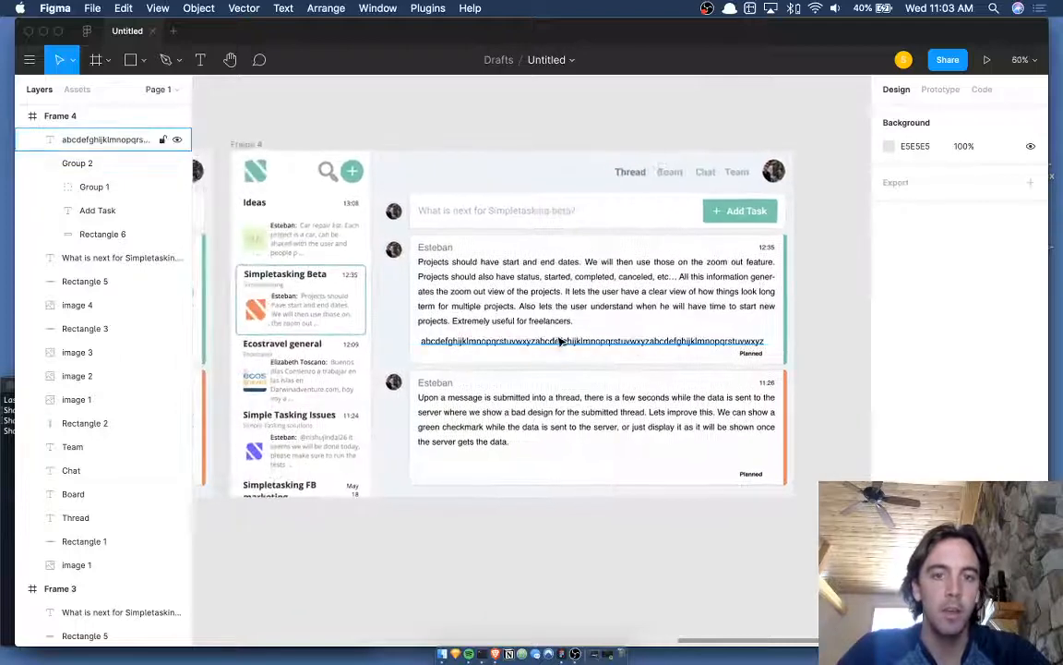
{"action": "left_click", "coordinate": [560, 342]}
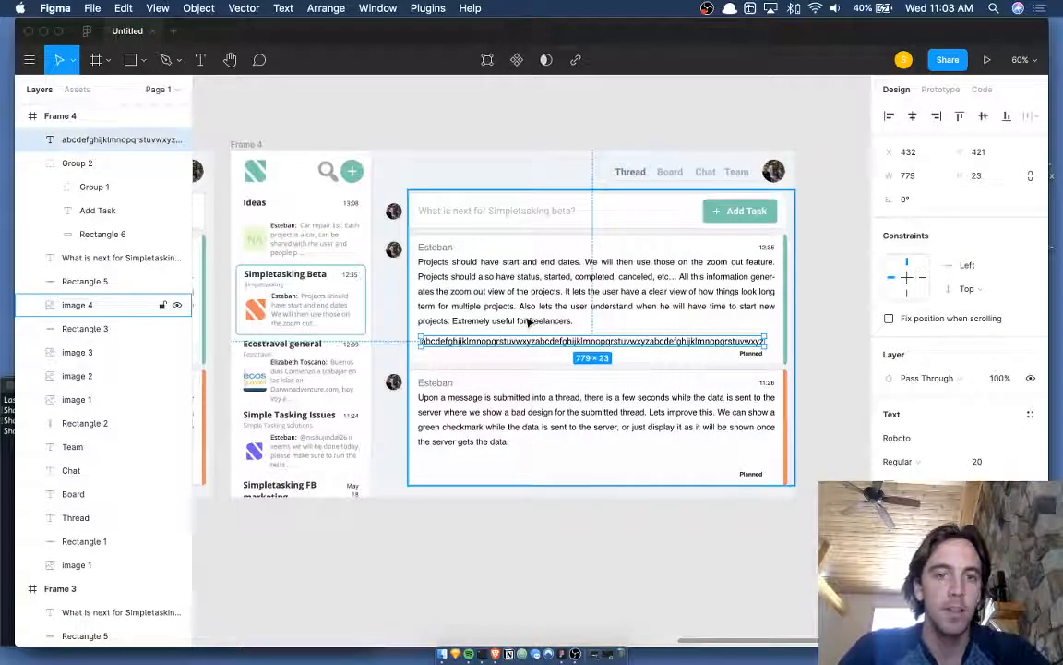
{"action": "key", "text": "Delete"}
{"action": "scroll", "coordinate": [511, 265], "scroll_direction": "up", "scroll_amount": 5}
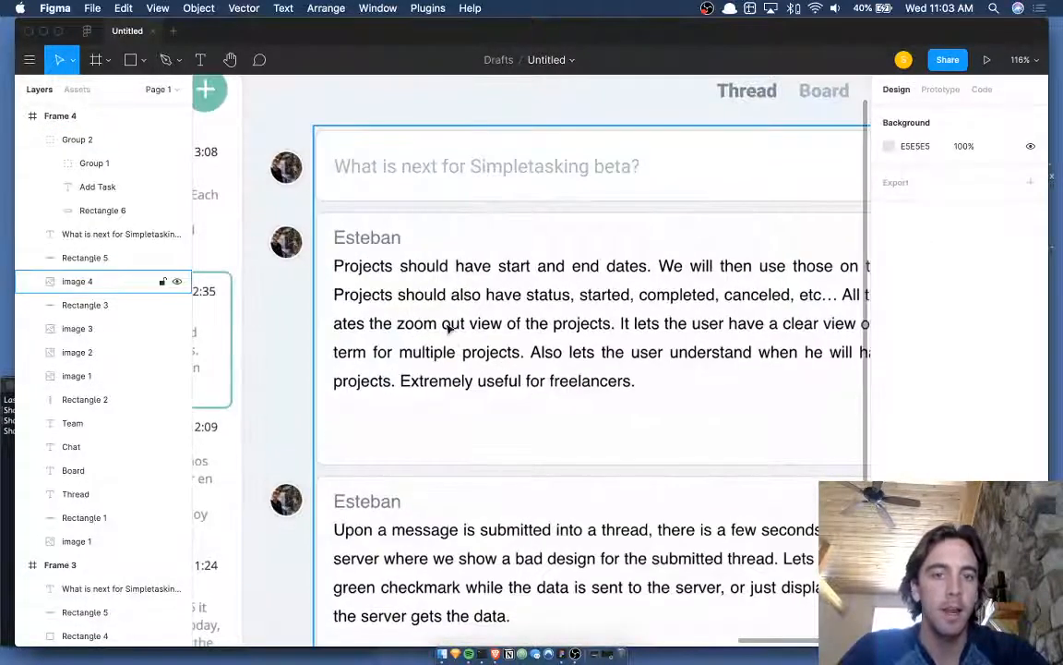
{"action": "scroll", "coordinate": [450, 328], "scroll_direction": "down", "scroll_amount": 4}
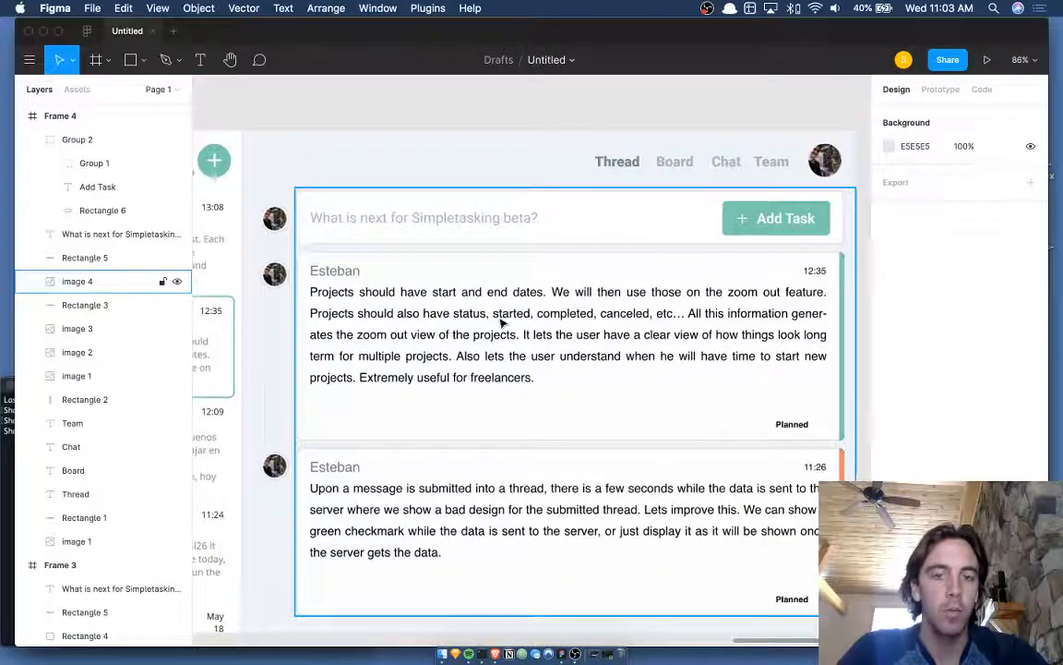
{"action": "scroll", "coordinate": [503, 322], "scroll_direction": "down", "scroll_amount": 2}
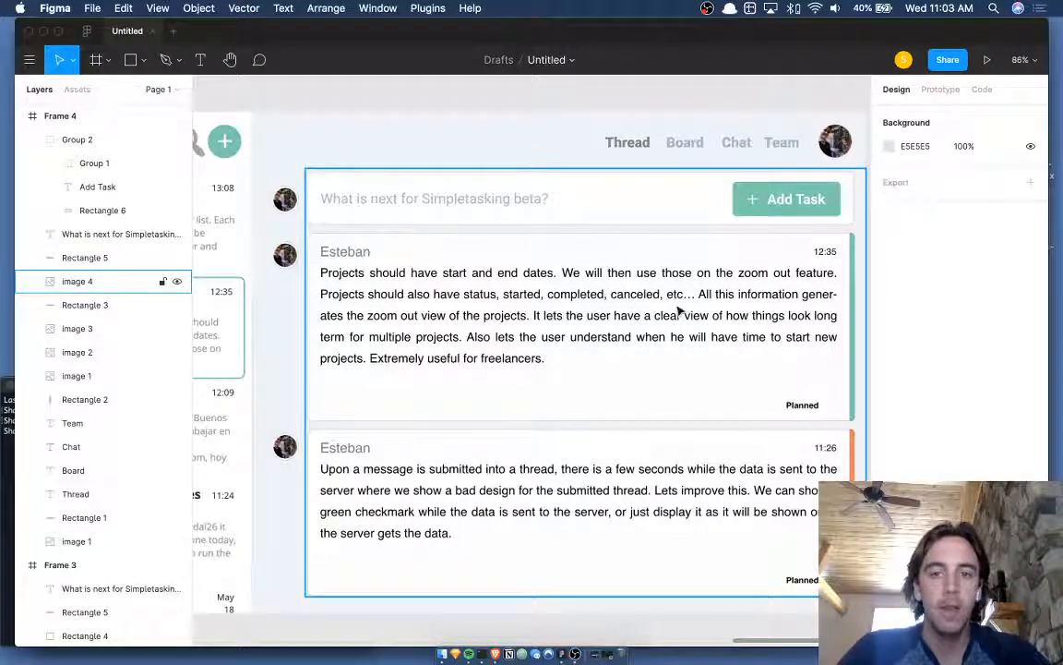
{"action": "scroll", "coordinate": [325, 297], "scroll_direction": "up", "scroll_amount": 6}
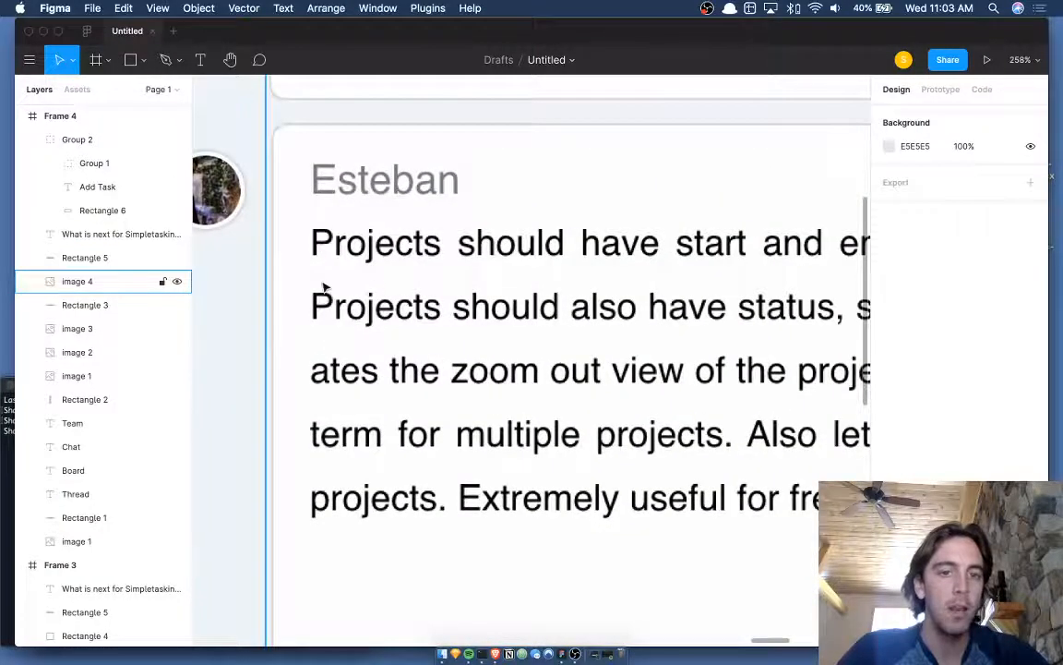
{"action": "scroll", "coordinate": [323, 282], "scroll_direction": "down", "scroll_amount": 6}
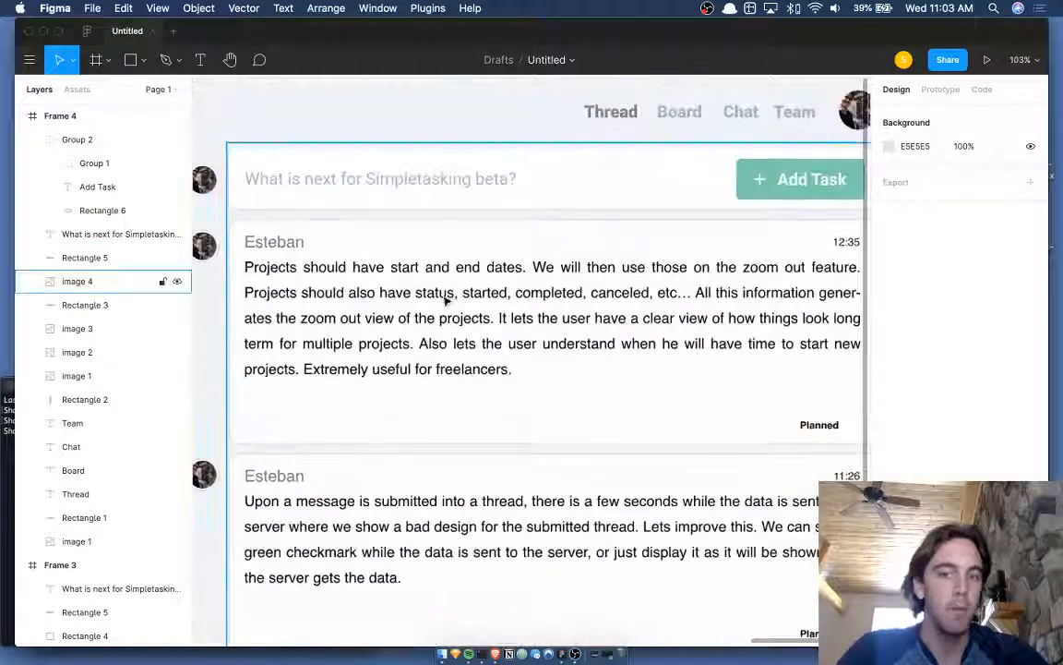
{"action": "scroll", "coordinate": [444, 299], "scroll_direction": "right", "scroll_amount": 2}
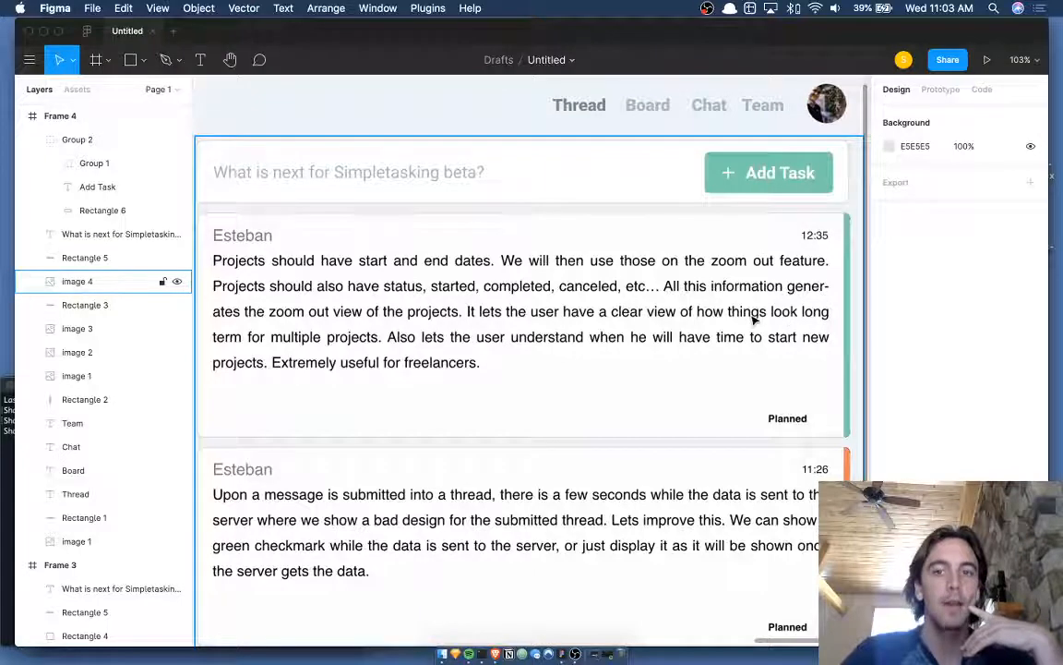
{"action": "scroll", "coordinate": [752, 312], "scroll_direction": "down", "scroll_amount": 5}
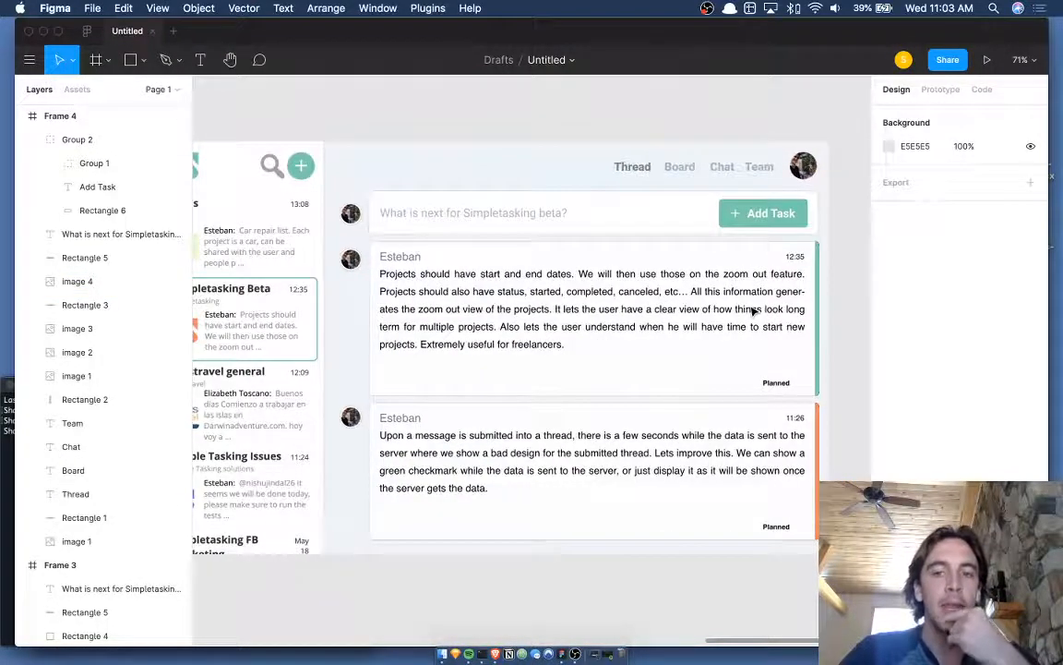
{"action": "scroll", "coordinate": [752, 312], "scroll_direction": "up", "scroll_amount": 5}
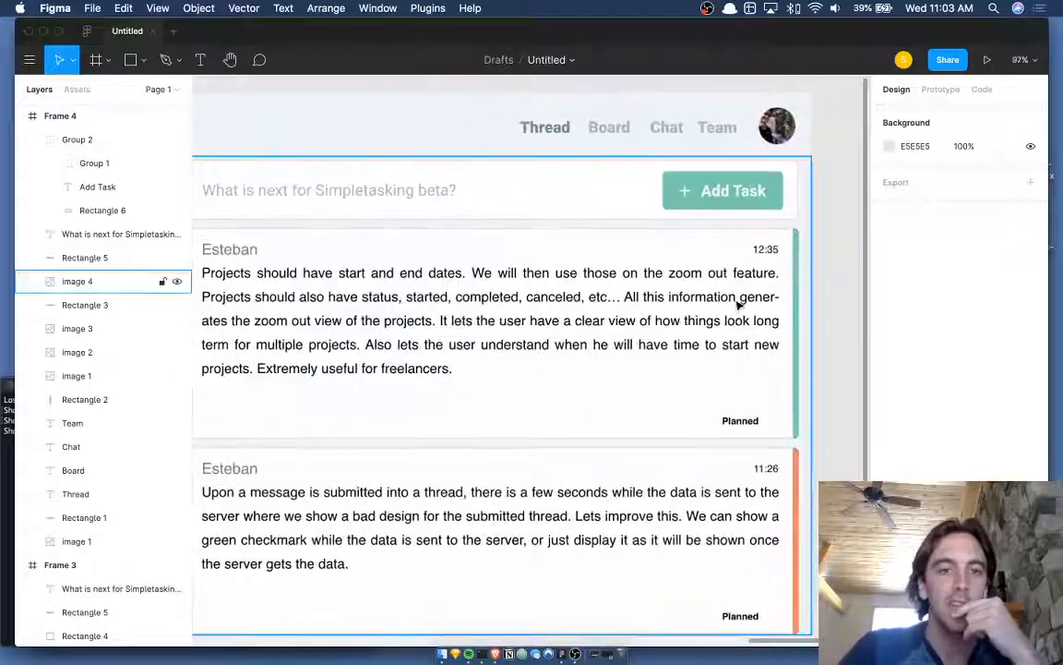
{"action": "scroll", "coordinate": [741, 308], "scroll_direction": "left", "scroll_amount": 1}
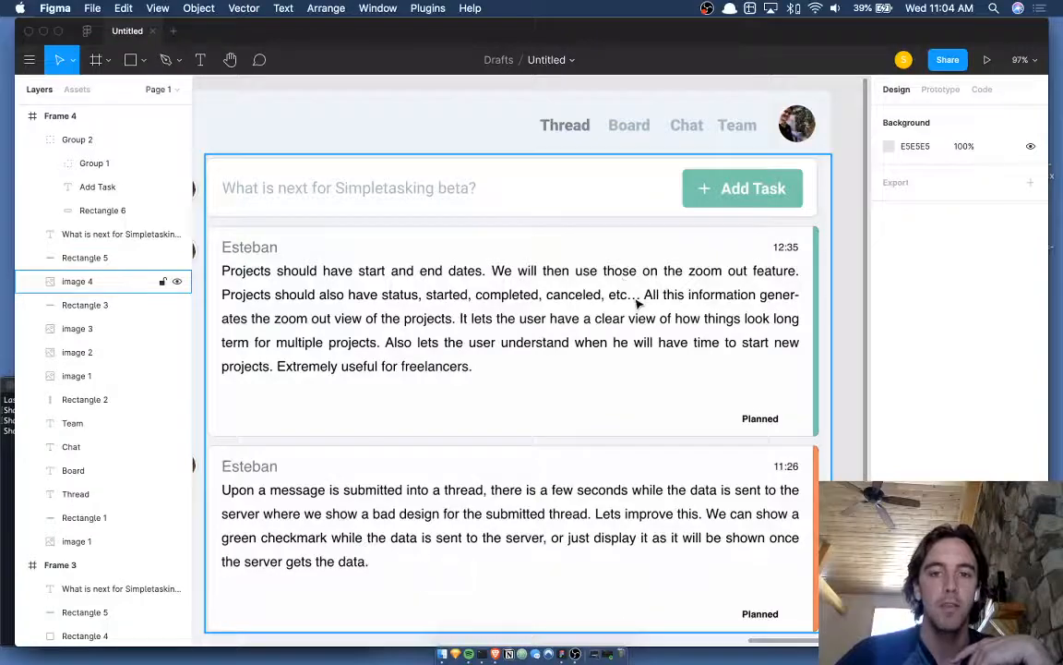
- Pan around the canvas to bring the Frame 4 thread mockup into view
{"action": "scroll", "coordinate": [636, 297], "scroll_direction": "up", "scroll_amount": 5}
{"action": "scroll", "coordinate": [675, 293], "scroll_direction": "right", "scroll_amount": 10}
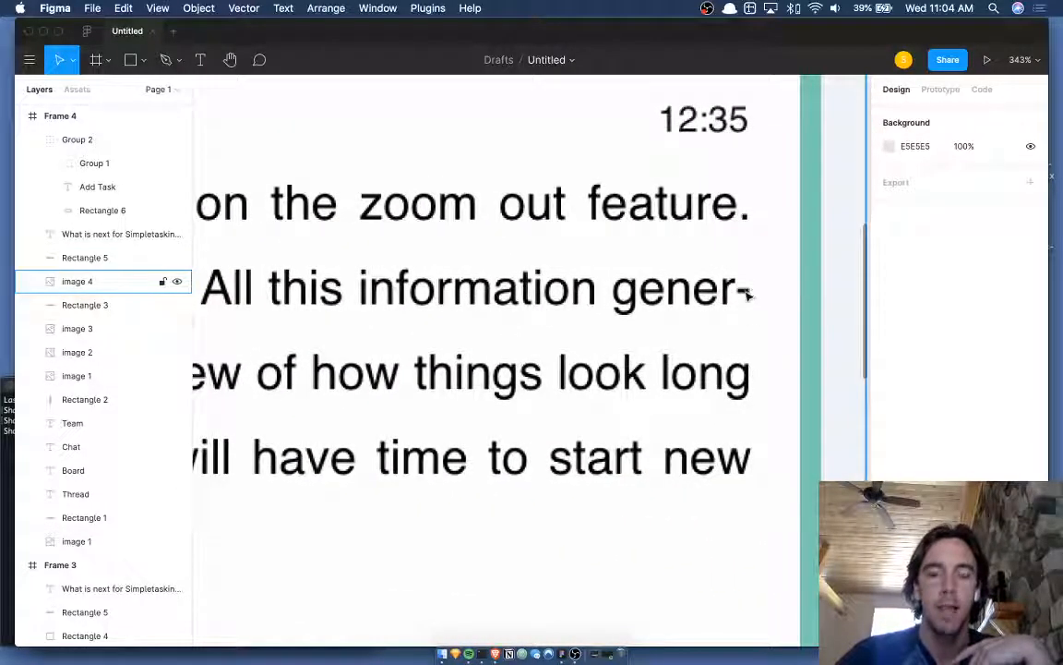
{"action": "scroll", "coordinate": [740, 297], "scroll_direction": "down", "scroll_amount": 10}
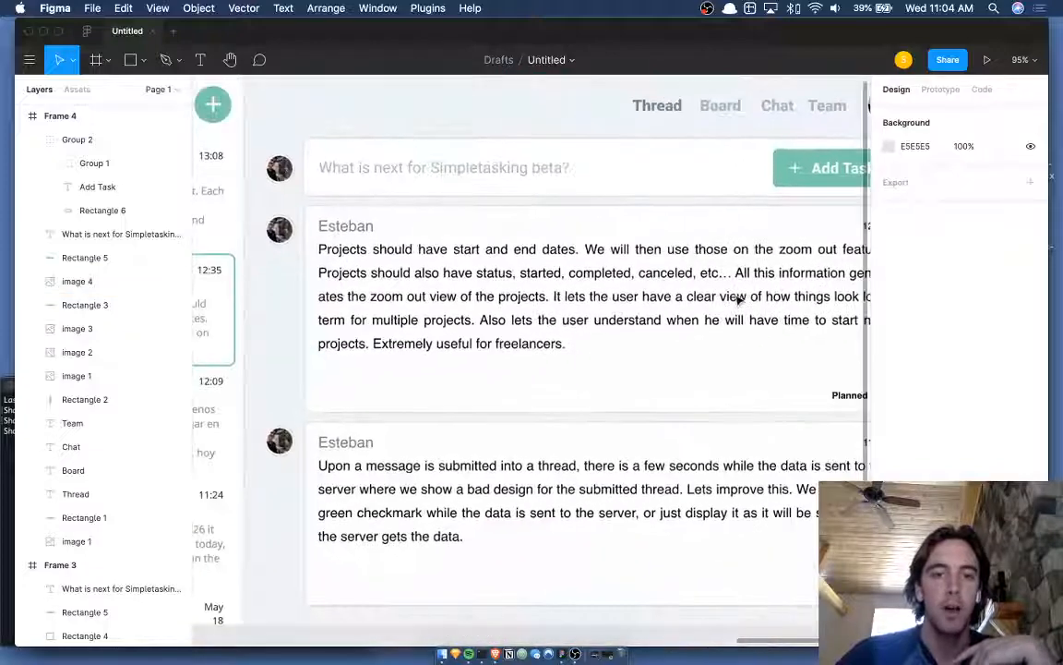
{"action": "scroll", "coordinate": [300, 305], "scroll_direction": "right", "scroll_amount": 3}
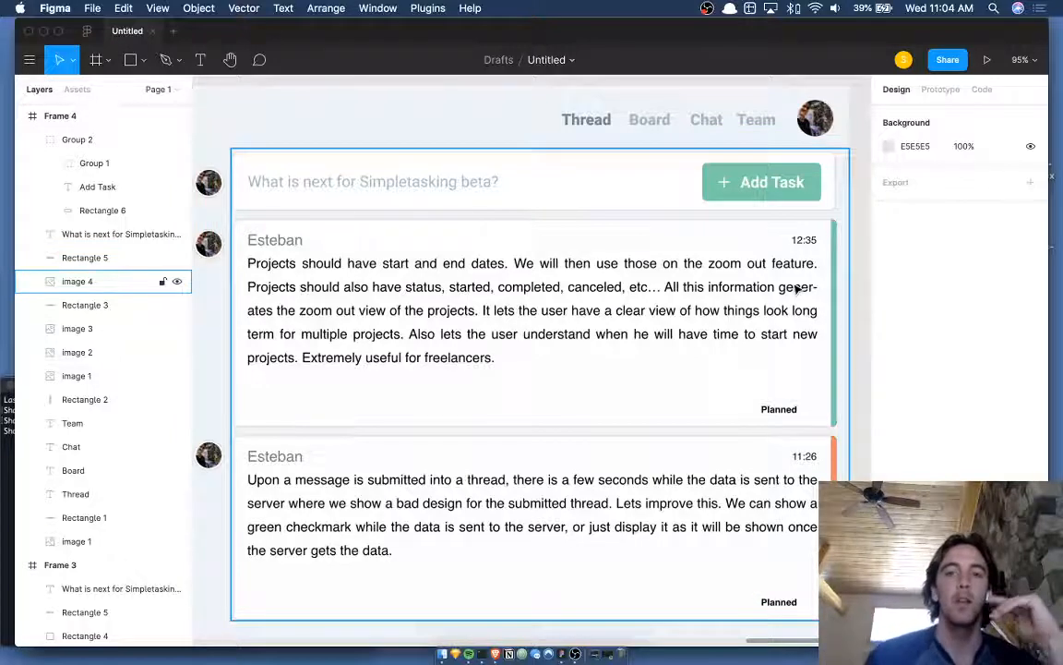
{"action": "scroll", "coordinate": [795, 289], "scroll_direction": "down", "scroll_amount": 1}
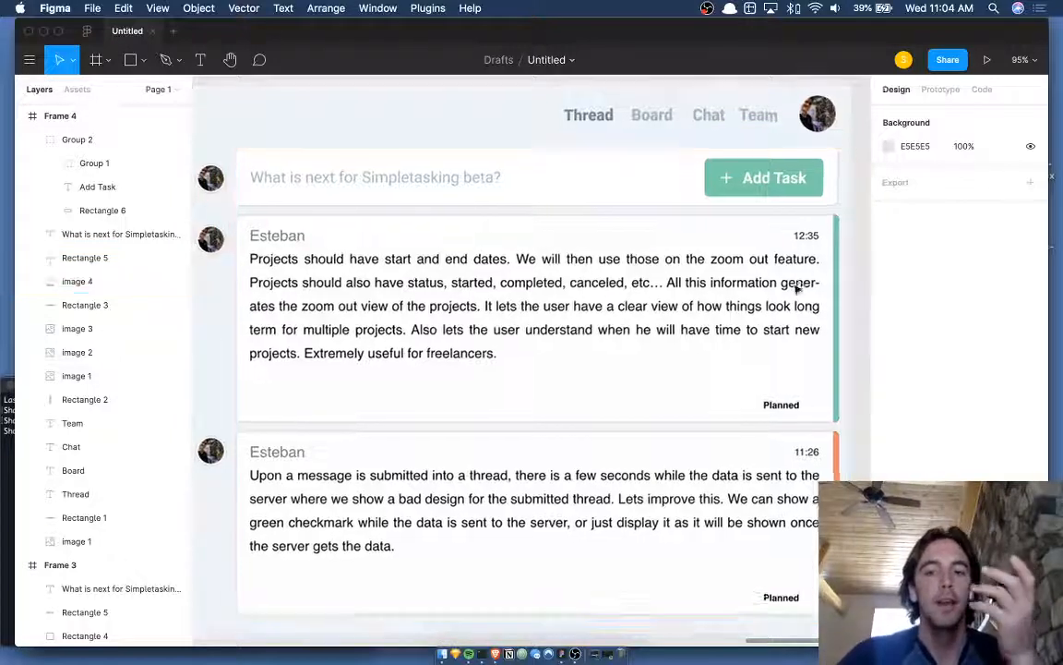
{"action": "scroll", "coordinate": [796, 289], "scroll_direction": "down", "scroll_amount": 1}
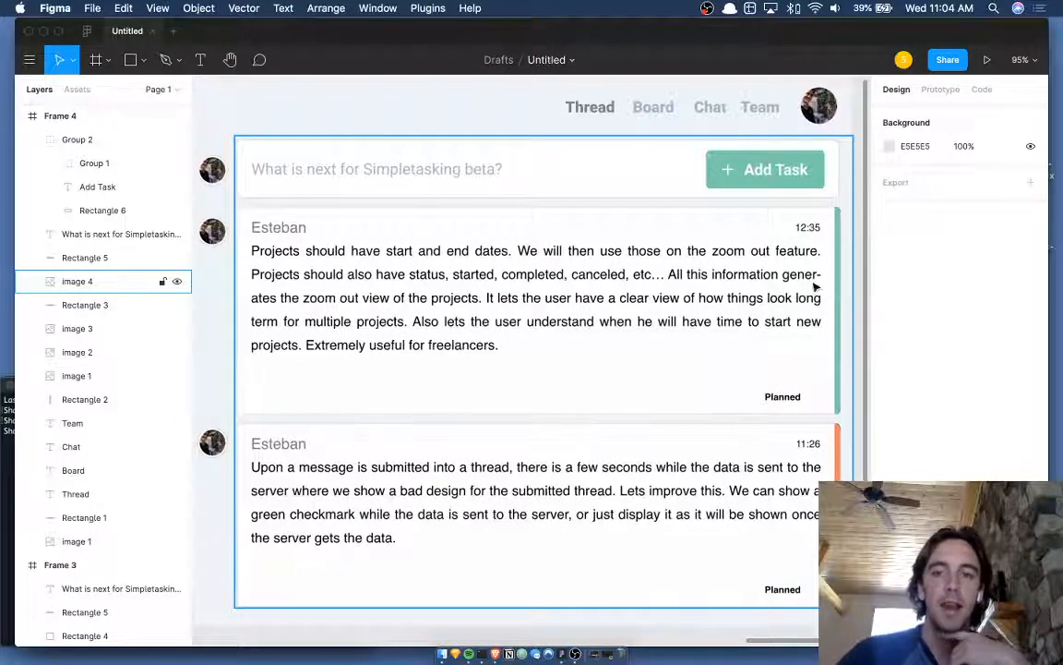
{"action": "scroll", "coordinate": [816, 287], "scroll_direction": "right", "scroll_amount": 1}
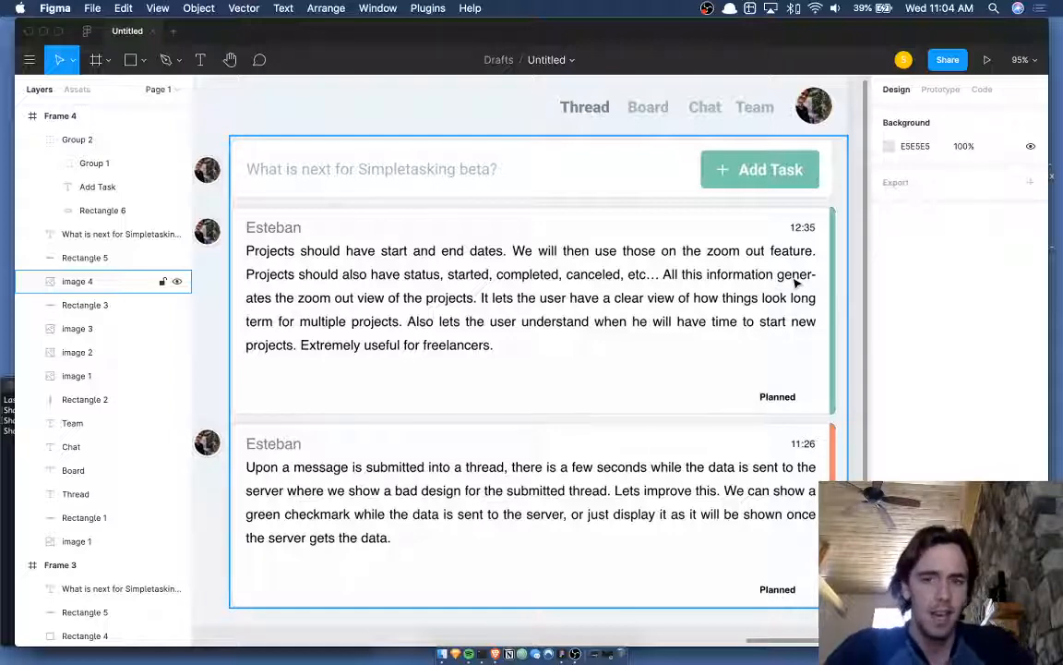
{"action": "scroll", "coordinate": [797, 284], "scroll_direction": "left", "scroll_amount": 1}
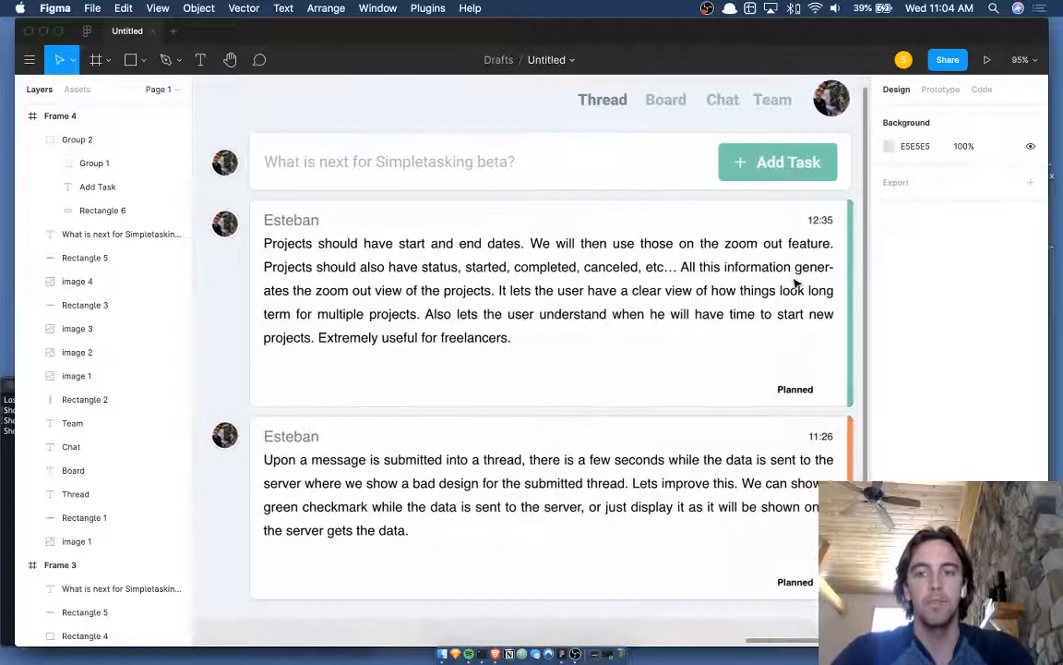
{"action": "scroll", "coordinate": [797, 284], "scroll_direction": "down", "scroll_amount": 4}
{"action": "scroll", "coordinate": [797, 283], "scroll_direction": "up", "scroll_amount": 2}
{"action": "scroll", "coordinate": [797, 283], "scroll_direction": "down", "scroll_amount": 1}
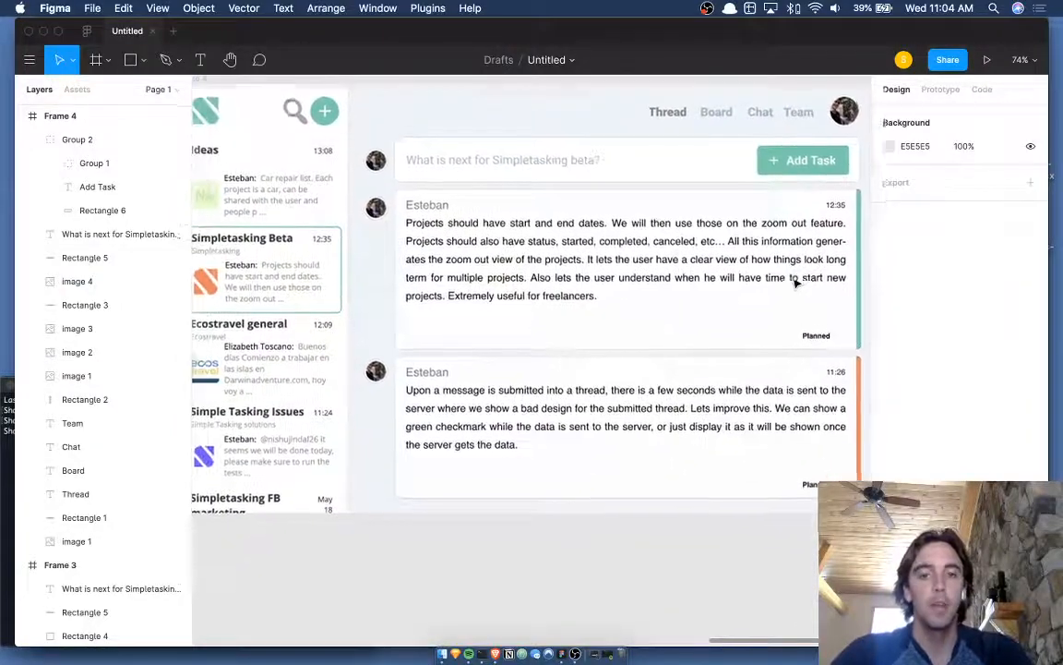
{"action": "scroll", "coordinate": [796, 283], "scroll_direction": "right", "scroll_amount": 1}
{"action": "scroll", "coordinate": [797, 284], "scroll_direction": "down", "scroll_amount": 2}
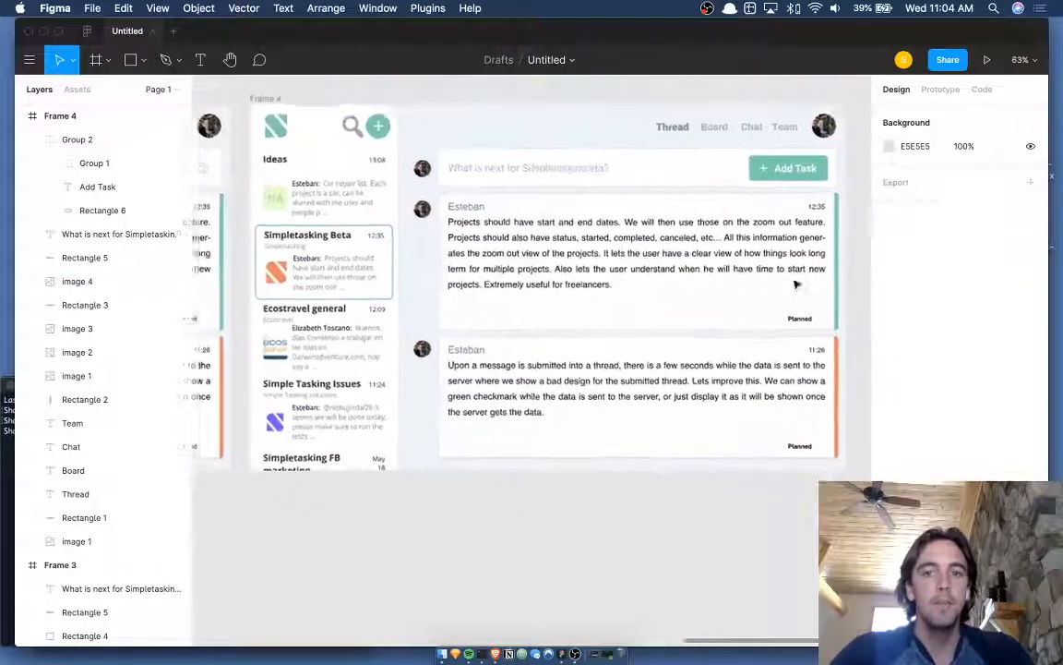
{"action": "scroll", "coordinate": [797, 284], "scroll_direction": "left", "scroll_amount": 1}
{"action": "scroll", "coordinate": [796, 284], "scroll_direction": "up", "scroll_amount": 2}
{"action": "scroll", "coordinate": [796, 284], "scroll_direction": "down", "scroll_amount": 2}
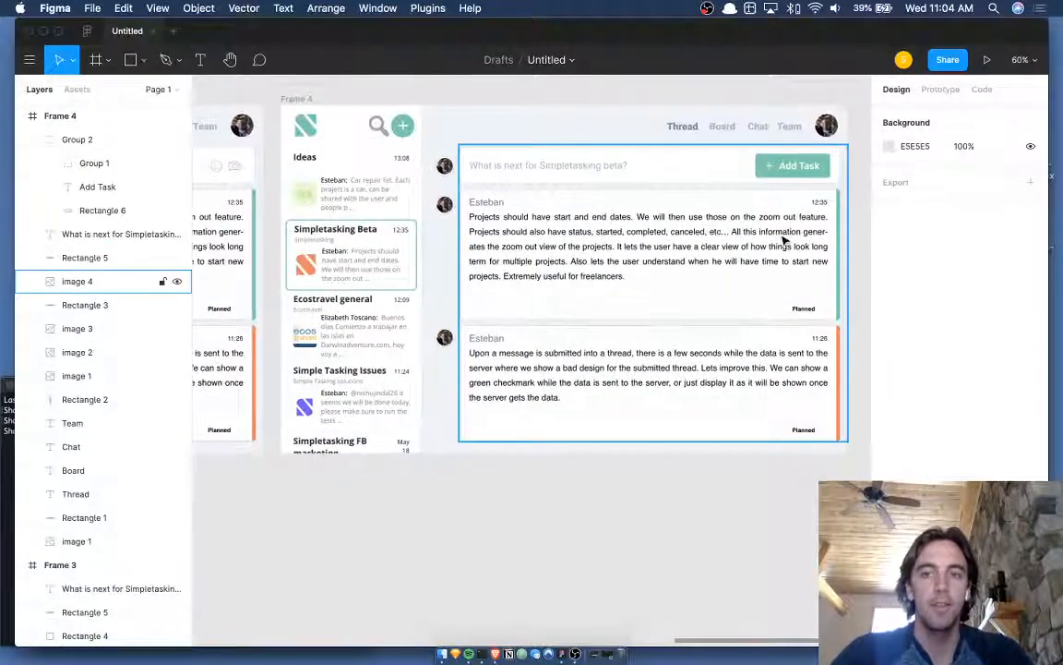
{"action": "scroll", "coordinate": [783, 238], "scroll_direction": "up", "scroll_amount": 2}
- Hide the UI panels with Cmd+\, recentre the mockup, and show all open windows
{"action": "key", "text": "super+backslash"}
{"action": "scroll", "coordinate": [783, 238], "scroll_direction": "left", "scroll_amount": 1}
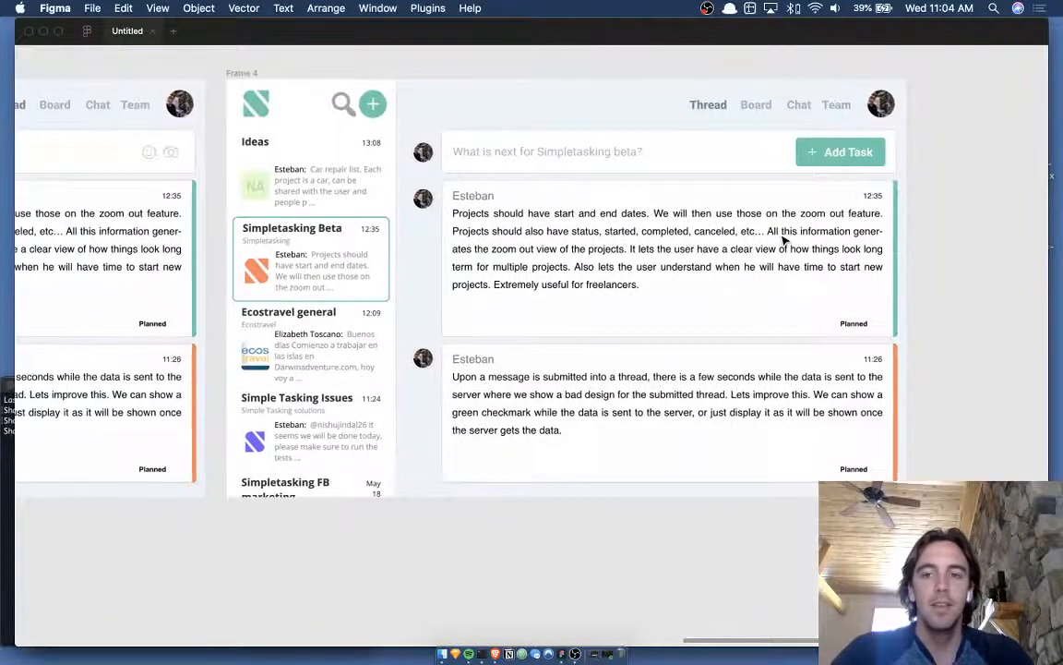
{"action": "scroll", "coordinate": [783, 238], "scroll_direction": "up", "scroll_amount": 2}
{"action": "scroll", "coordinate": [783, 238], "scroll_direction": "down", "scroll_amount": 2}
{"action": "scroll", "coordinate": [783, 238], "scroll_direction": "left", "scroll_amount": 1}
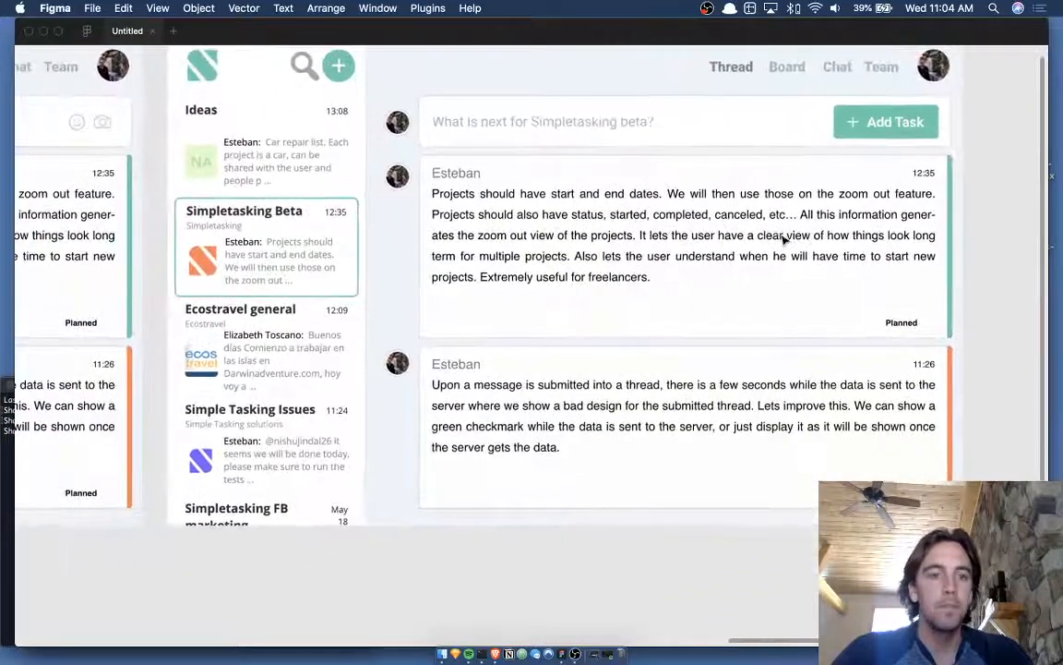
{"action": "scroll", "coordinate": [960, 176], "scroll_direction": "up", "scroll_amount": 2}
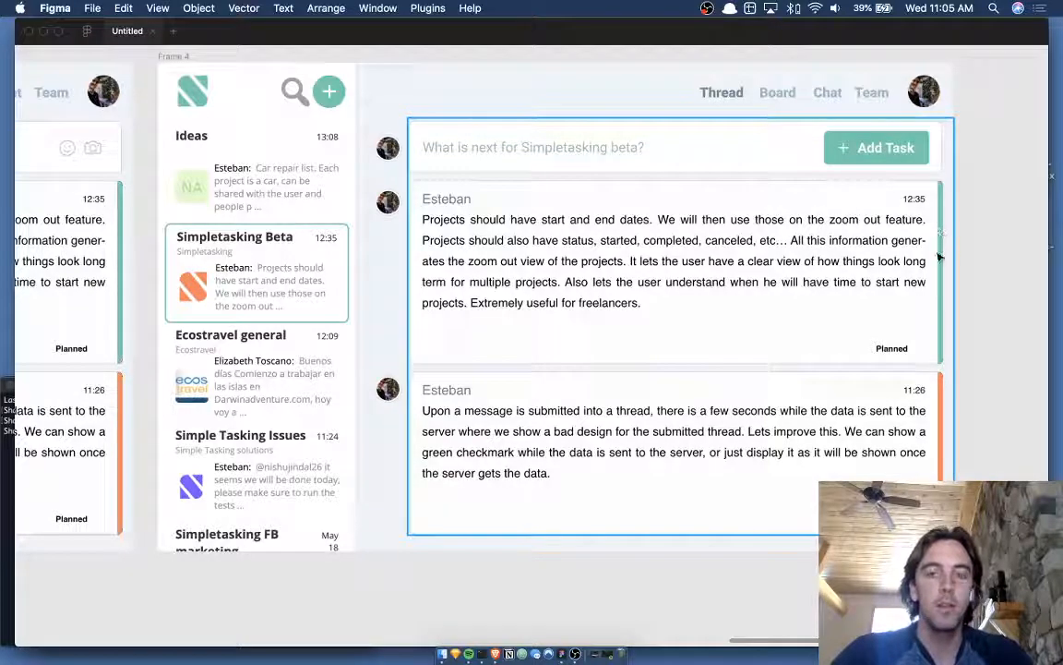
{"action": "key", "text": "ctrl+Up"}
- Return to the Figma window, then bring forward the Brave window showing the Dribbble shot
{"action": "left_click", "coordinate": [429, 305]}
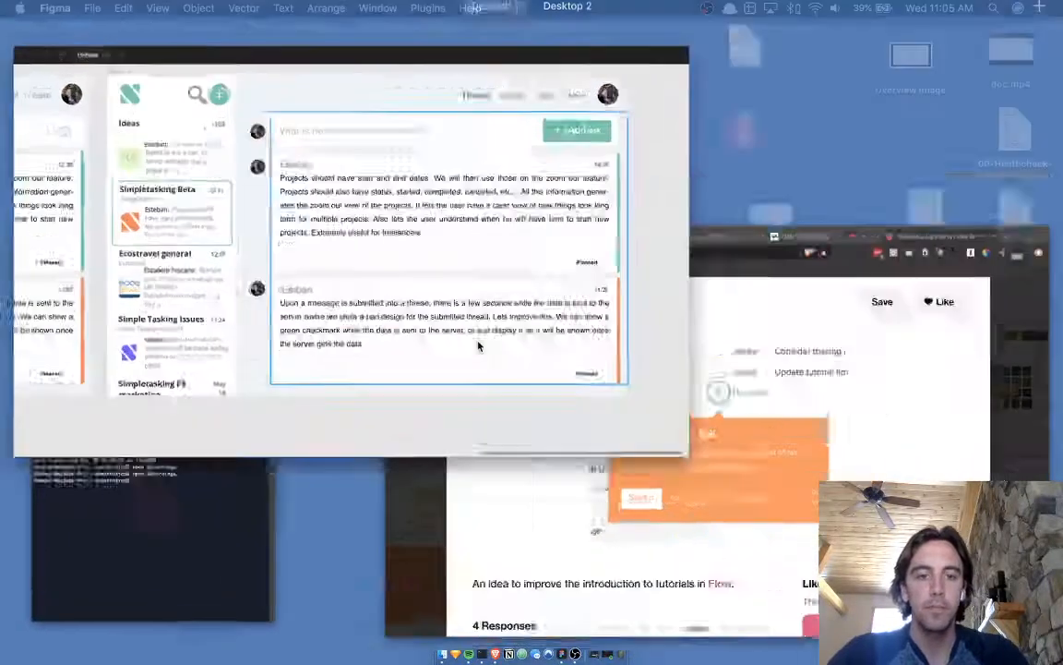
{"action": "left_click", "coordinate": [596, 659]}
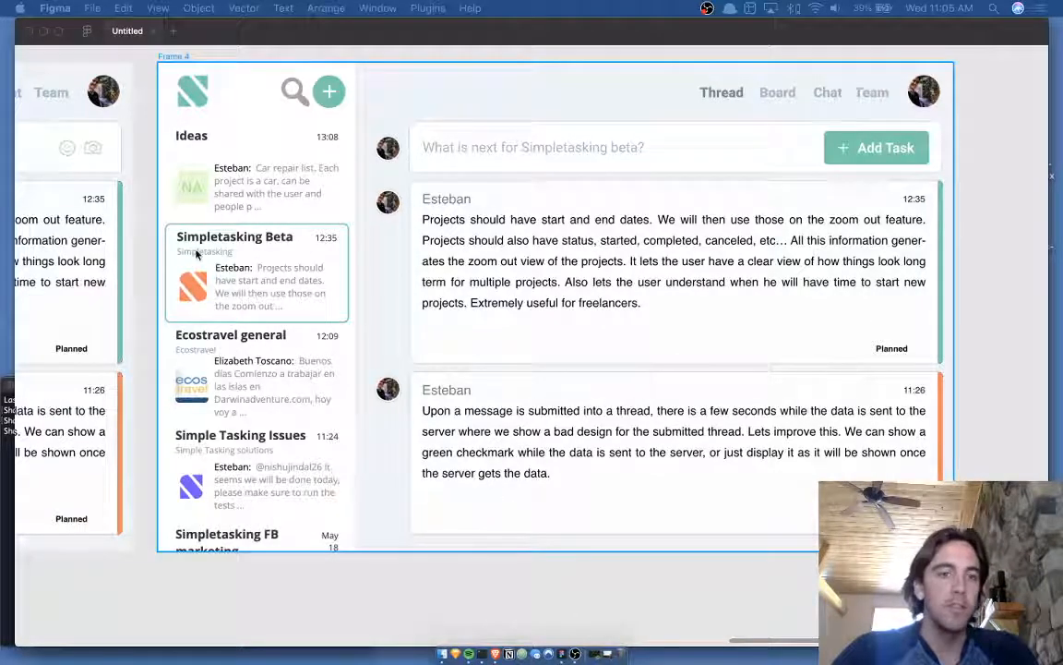
{"action": "left_click", "coordinate": [232, 240]}
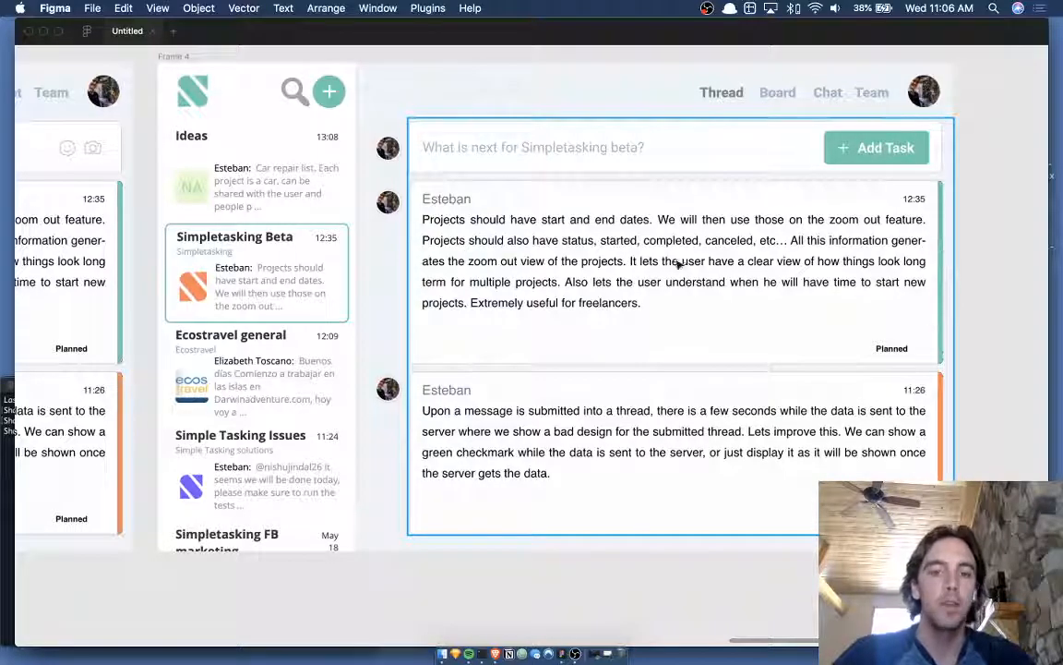
{"action": "key", "text": "ctrl+Up"}
{"action": "left_click", "coordinate": [757, 451]}
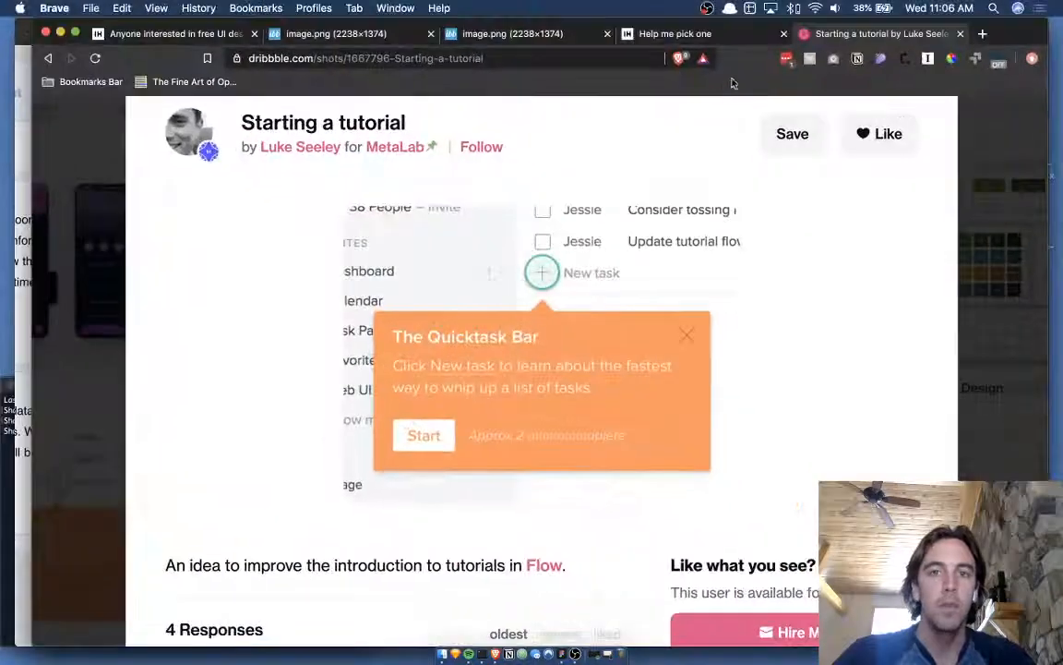
- Search Dribbble for 'trello label'
{"action": "key", "text": "Escape"}
{"action": "scroll", "coordinate": [856, 157], "scroll_direction": "up", "scroll_amount": 5}
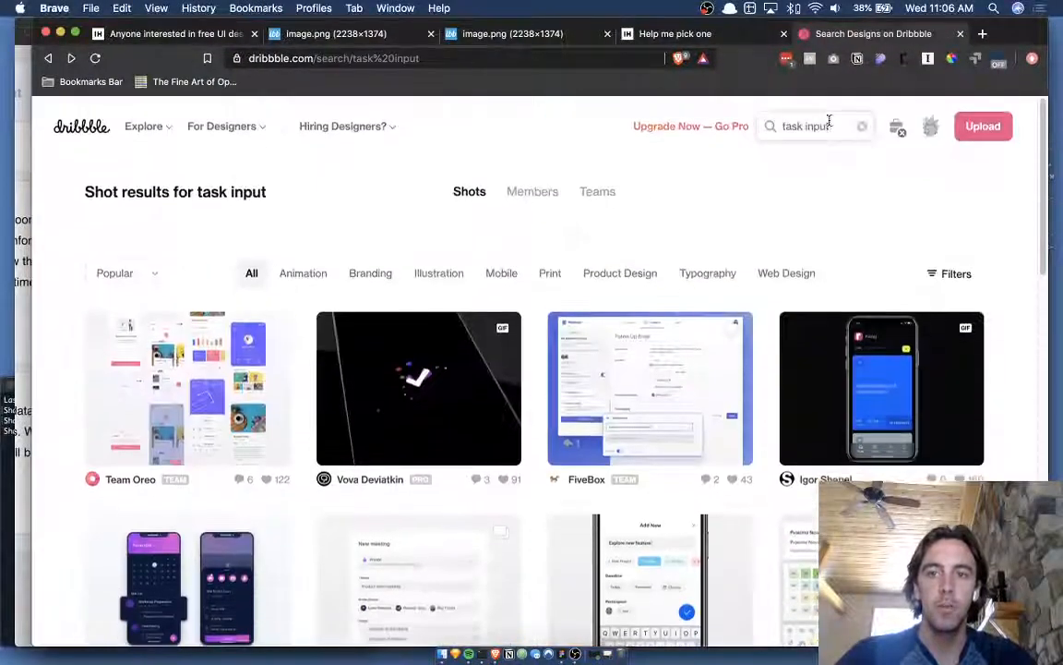
{"action": "double_click", "coordinate": [828, 125]}
{"action": "key", "text": "super+a"}
{"action": "type", "text": "tr"}
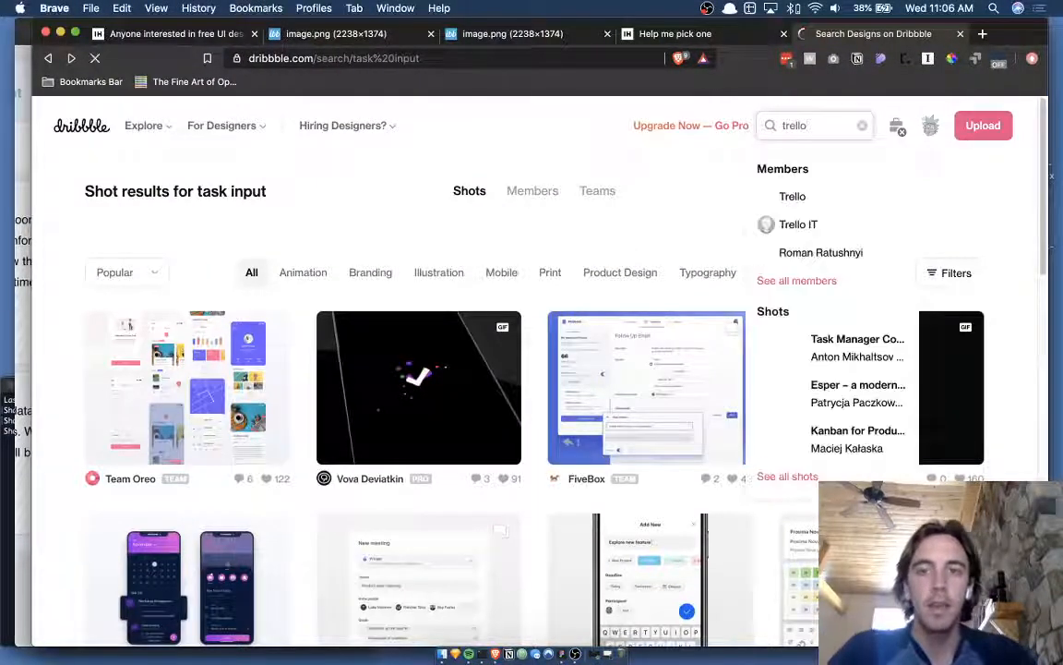
{"action": "key", "text": "Return"}
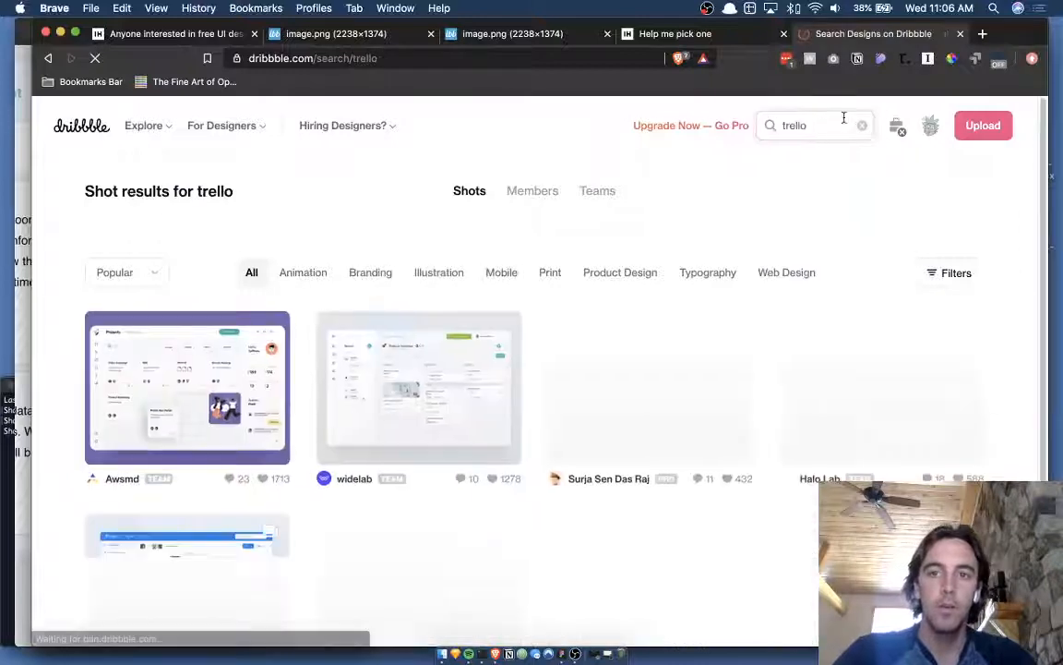
{"action": "type", "text": "label"}
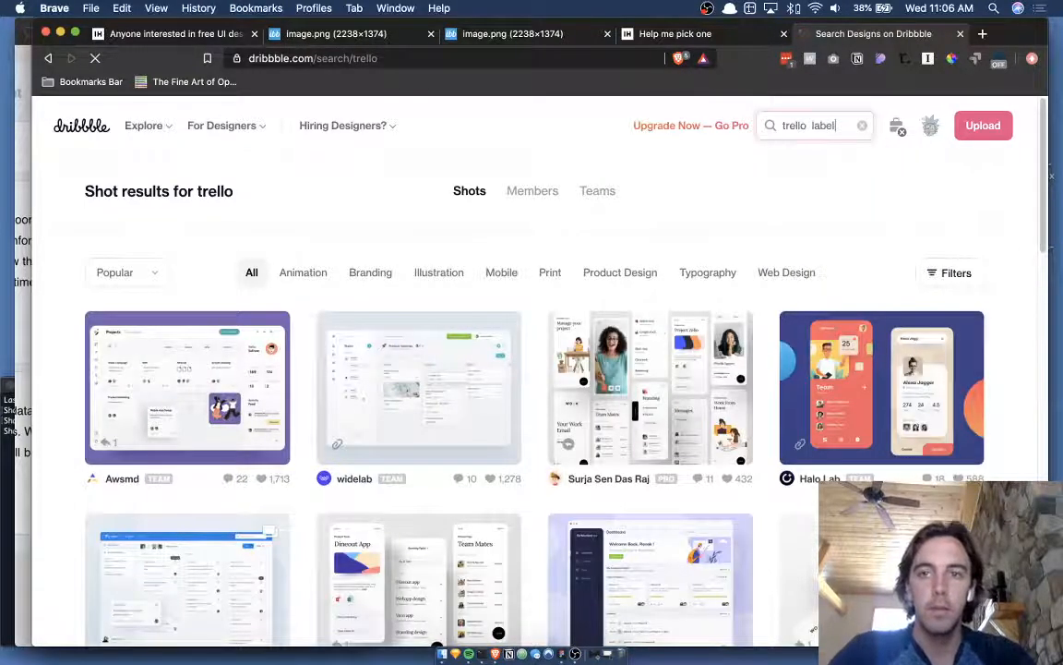
{"action": "key", "text": "Return"}
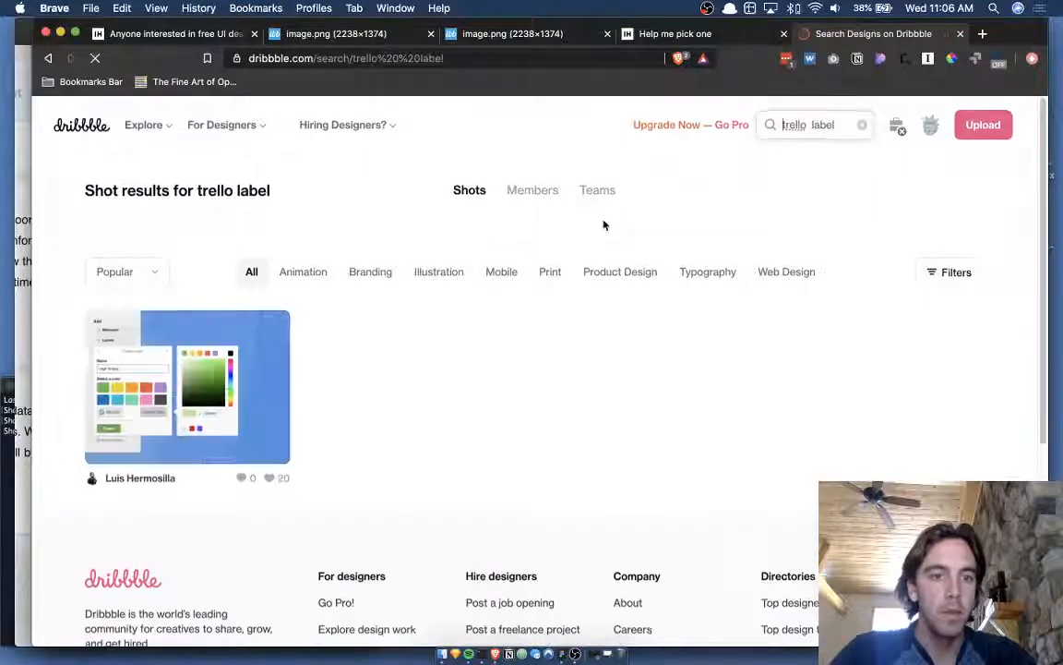
- Open the Trello Label Colour Picker shot, view its enlarged image, then switch back to Figma
{"action": "scroll", "coordinate": [148, 379], "scroll_direction": "down", "scroll_amount": 1}
{"action": "left_click", "coordinate": [148, 379]}
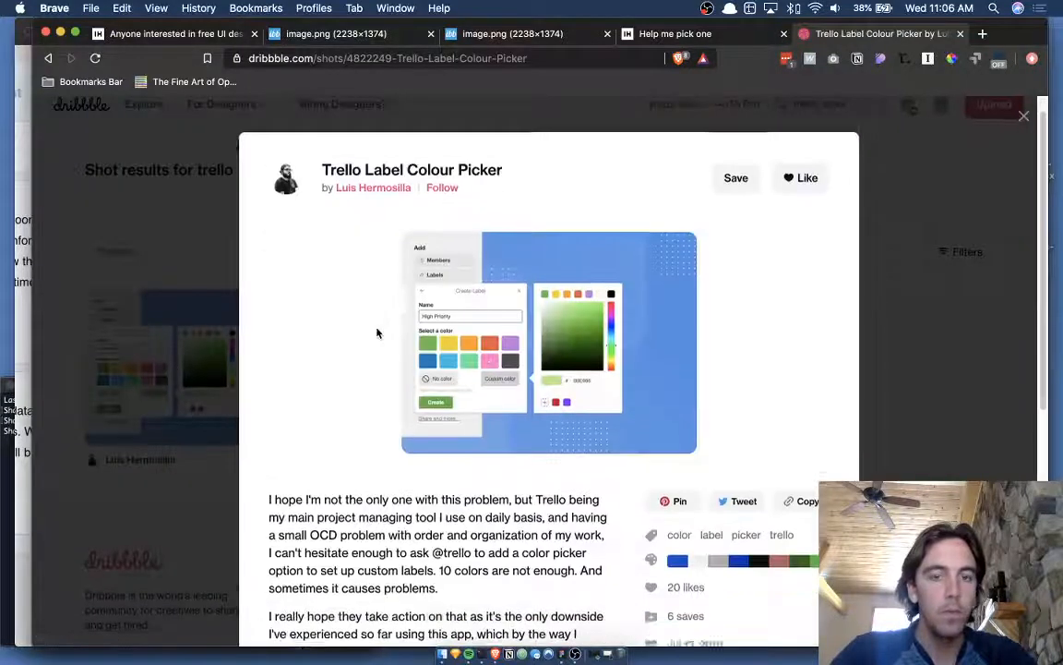
{"action": "left_click", "coordinate": [504, 292]}
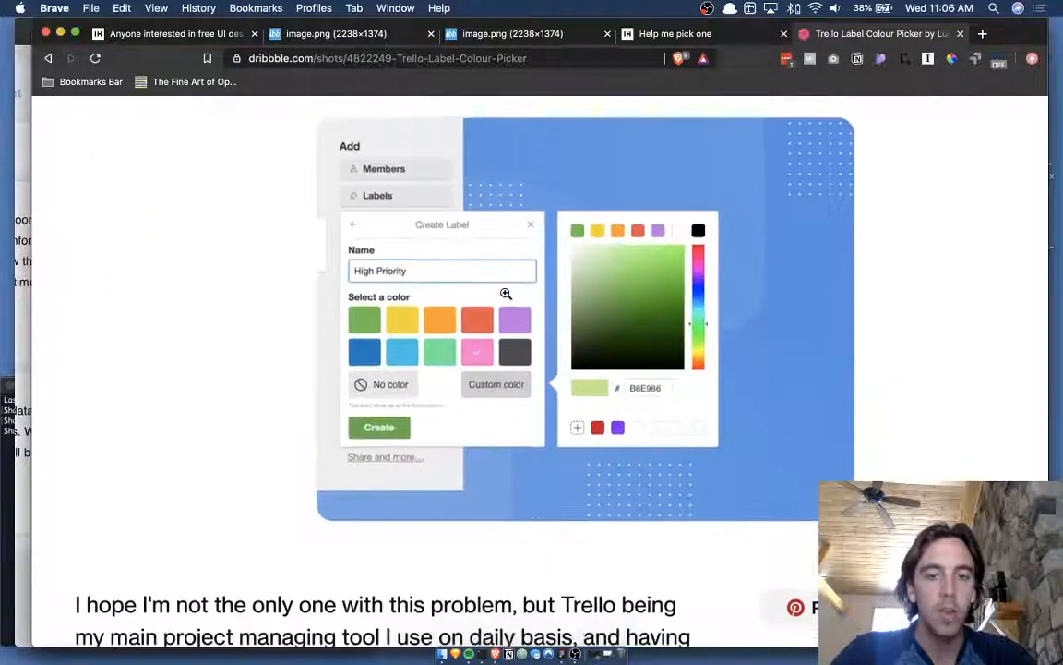
{"action": "scroll", "coordinate": [505, 293], "scroll_direction": "down", "scroll_amount": 2}
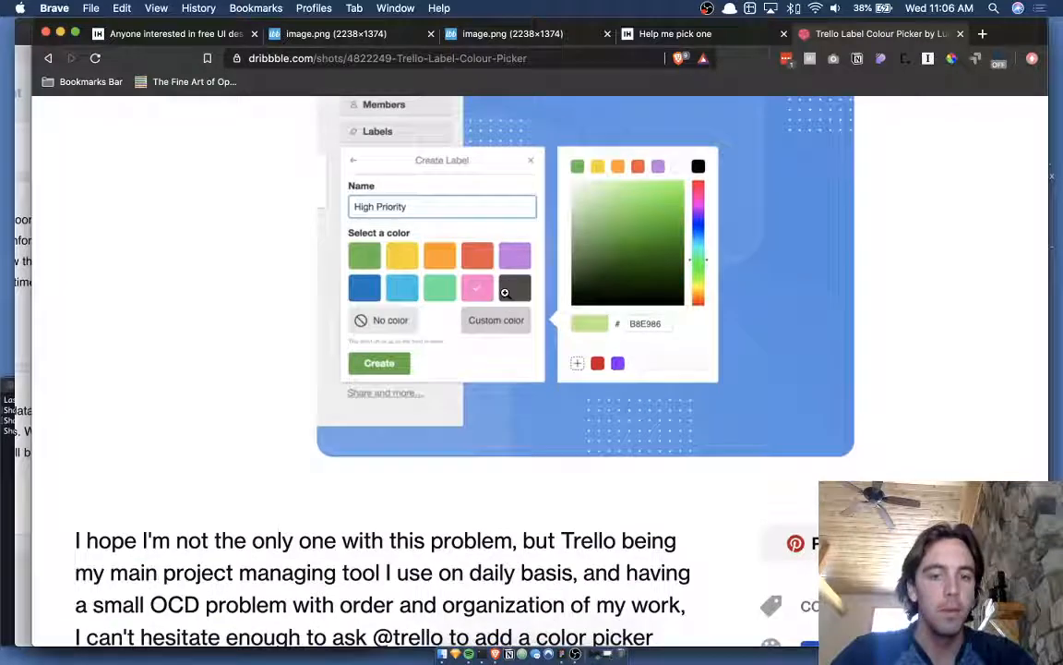
{"action": "scroll", "coordinate": [505, 293], "scroll_direction": "up", "scroll_amount": 3}
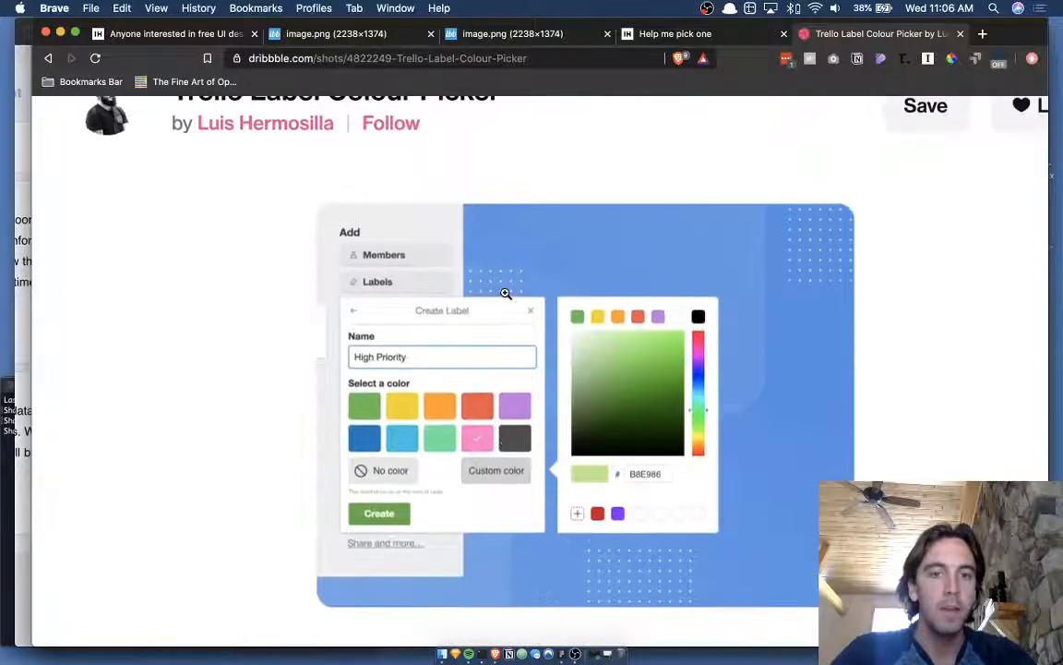
{"action": "scroll", "coordinate": [506, 293], "scroll_direction": "down", "scroll_amount": 1}
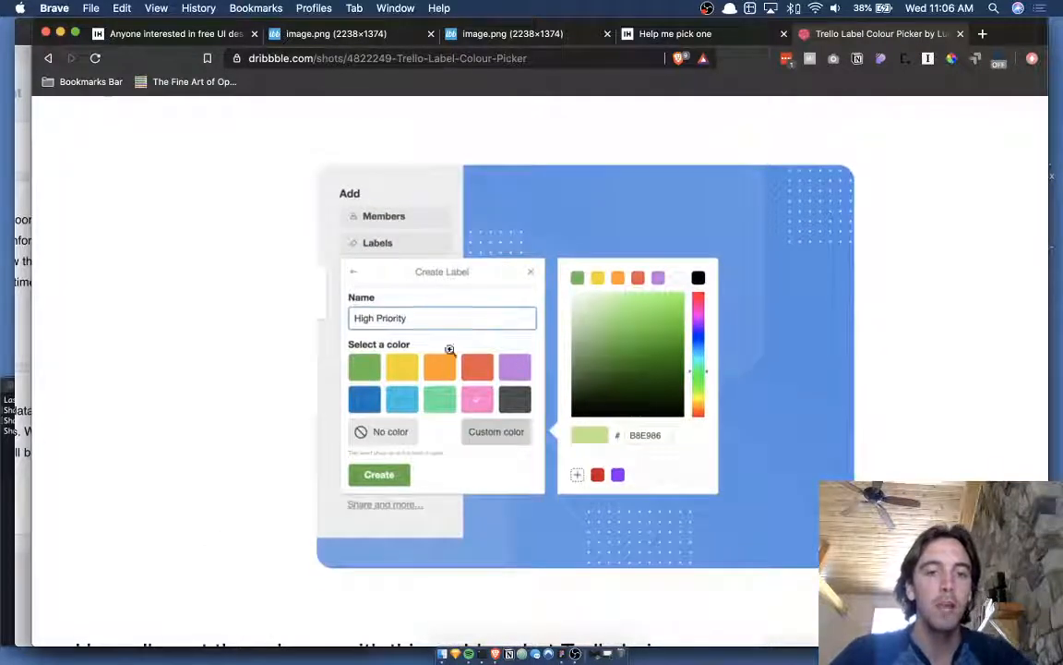
{"action": "scroll", "coordinate": [517, 421], "scroll_direction": "down", "scroll_amount": 1}
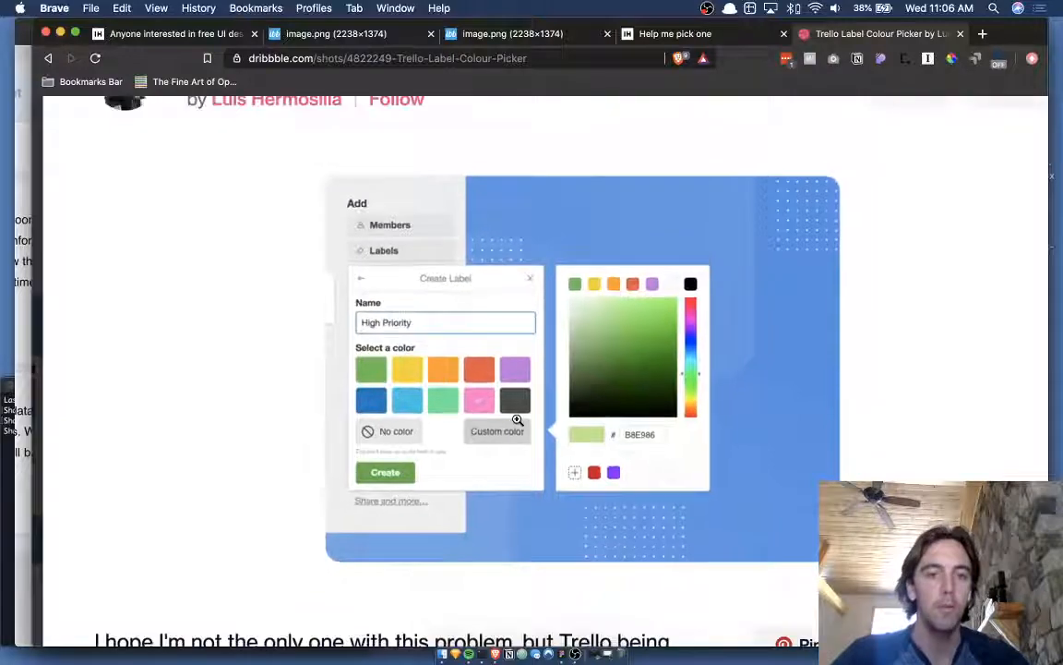
{"action": "left_click", "coordinate": [455, 329]}
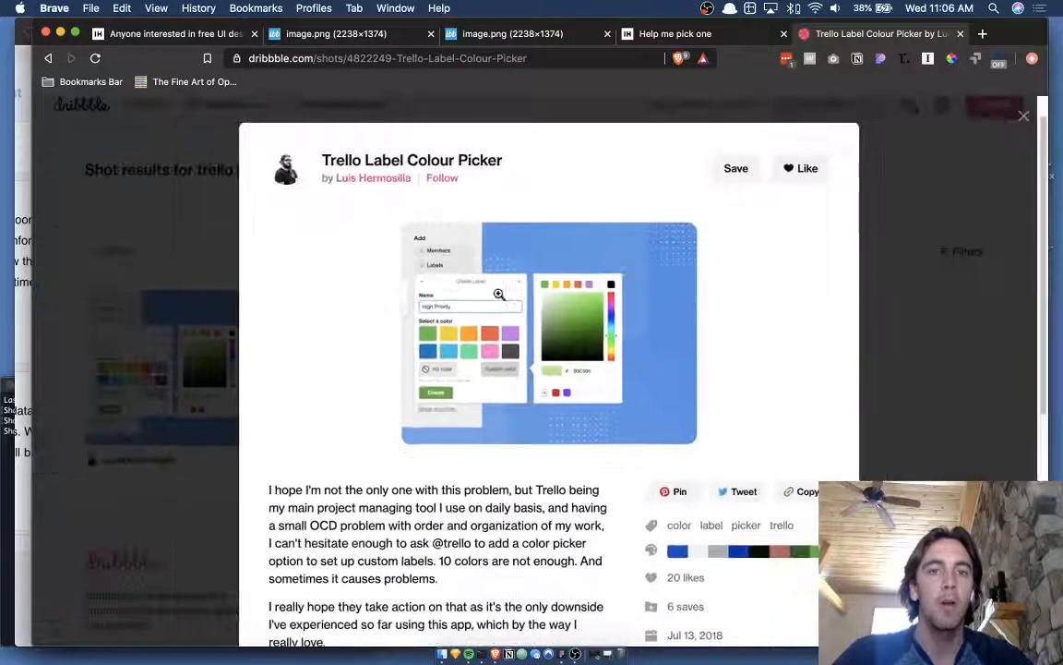
{"action": "key", "text": "ctrl+Up"}
{"action": "left_click", "coordinate": [504, 226]}
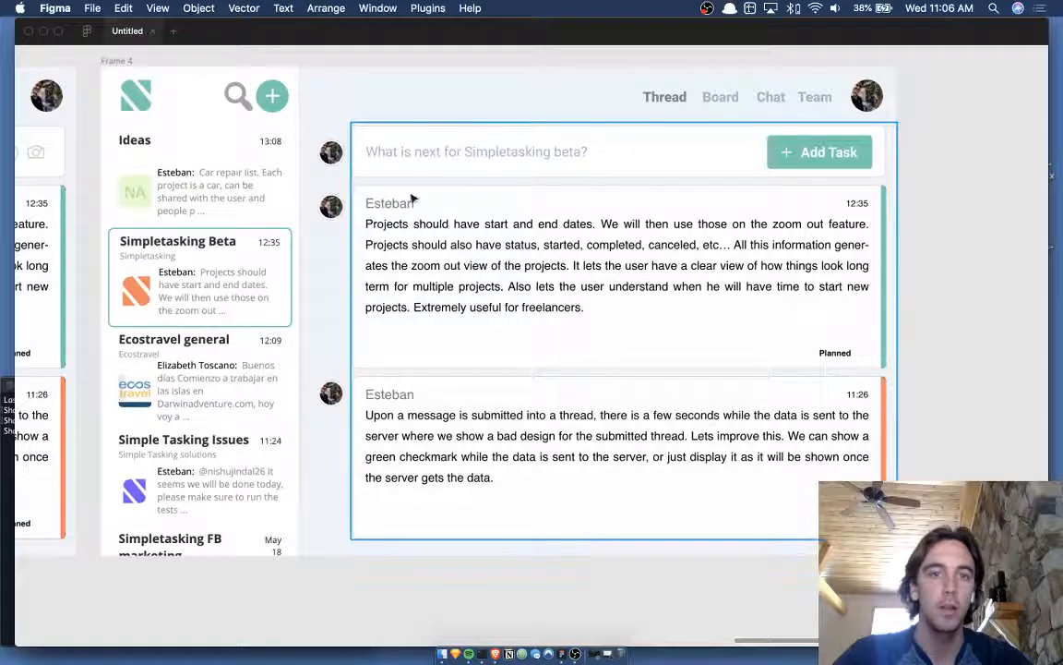
{"action": "key", "text": "r"}
{"action": "left_click_drag", "start_coordinate": [452, 192], "coordinate": [495, 203]}
{"action": "key", "text": "i"}
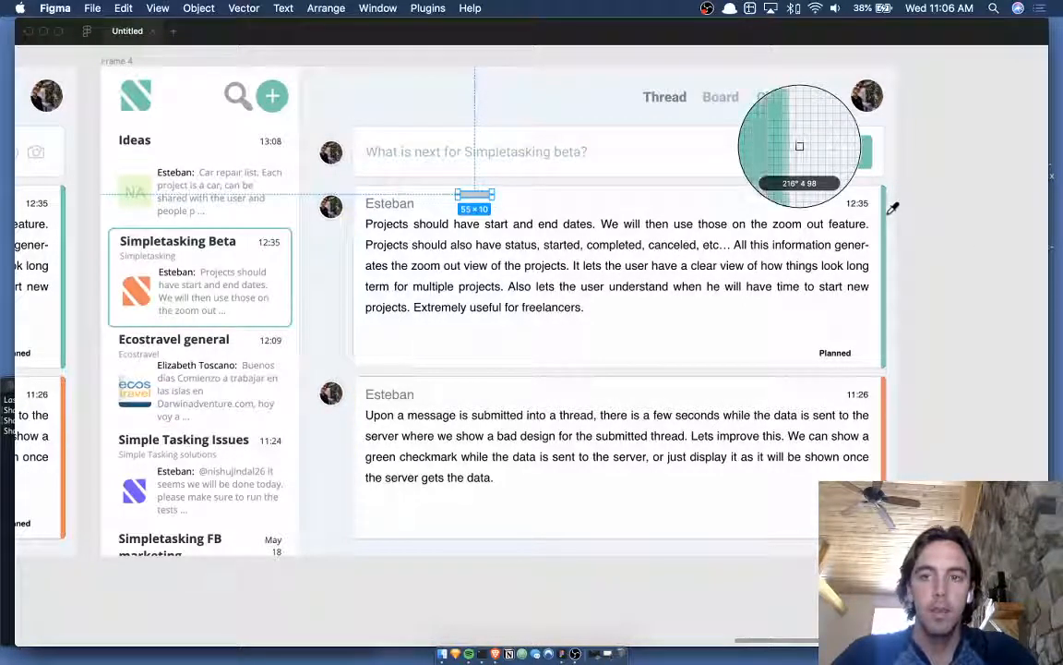
{"action": "left_click", "coordinate": [886, 213]}
{"action": "left_click", "coordinate": [1018, 245]}
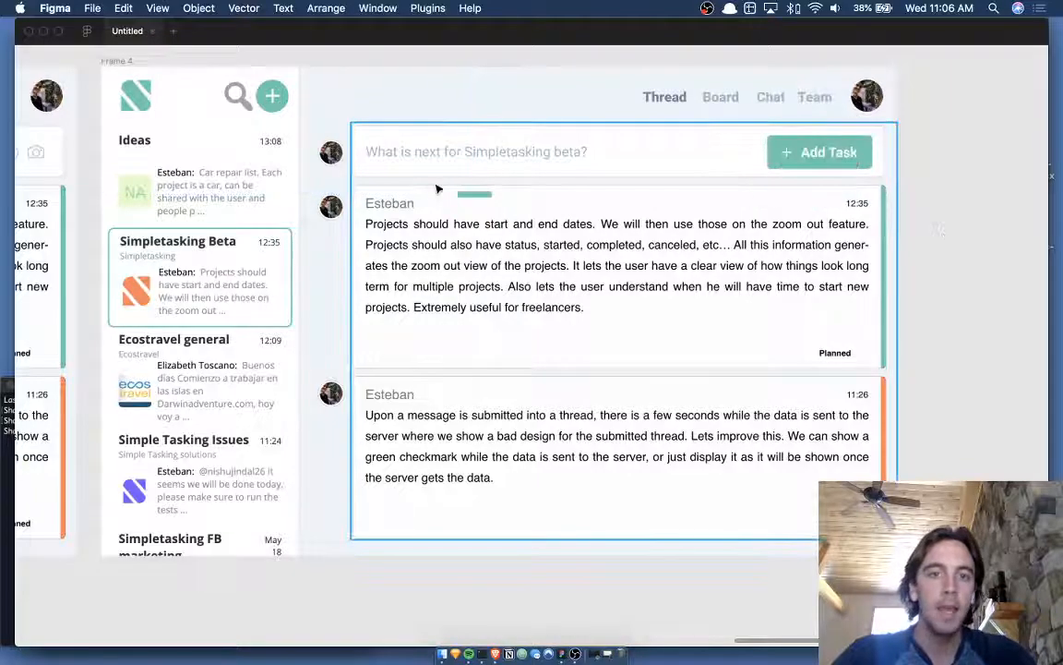
{"action": "left_click_drag", "start_coordinate": [479, 196], "coordinate": [471, 195]}
{"action": "scroll", "coordinate": [471, 196], "scroll_direction": "up", "scroll_amount": 3}
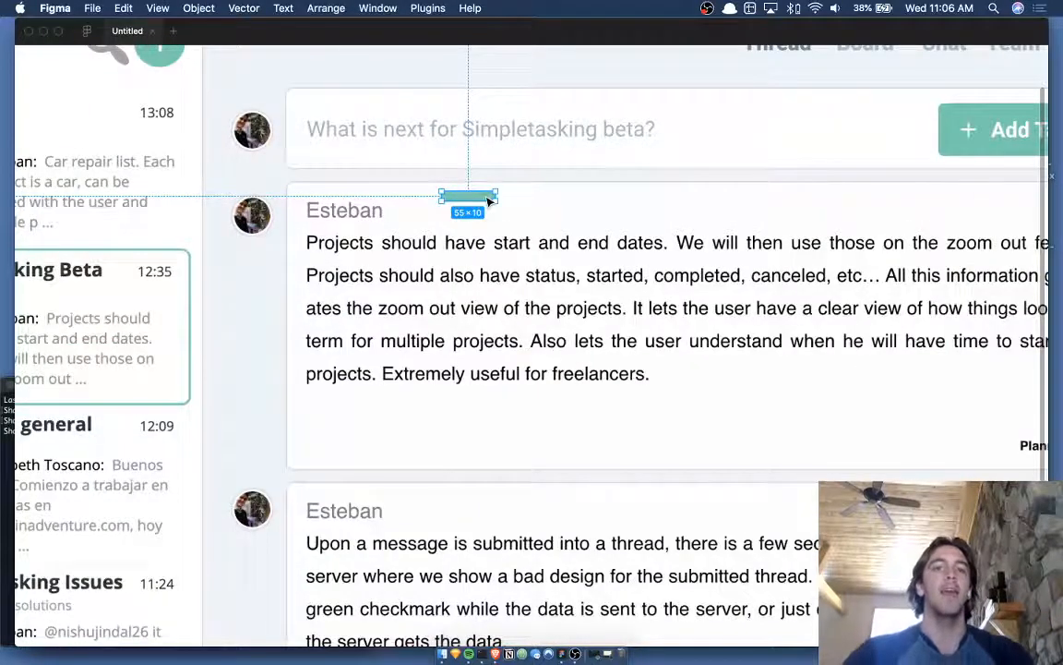
{"action": "scroll", "coordinate": [495, 190], "scroll_direction": "down", "scroll_amount": 3}
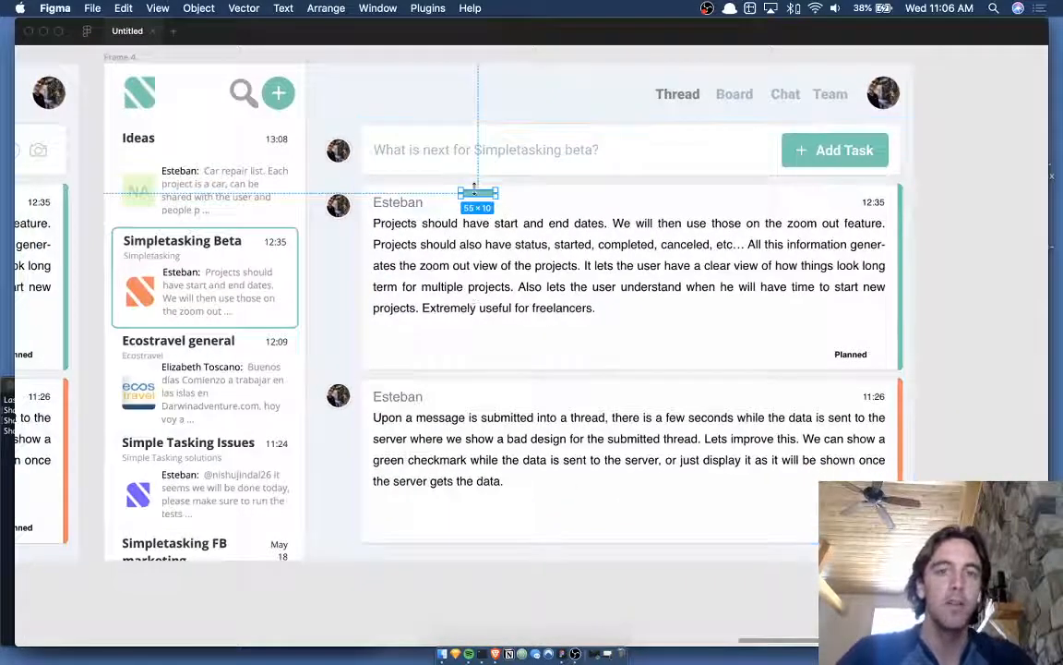
{"action": "left_click_drag", "start_coordinate": [477, 194], "coordinate": [562, 203]}
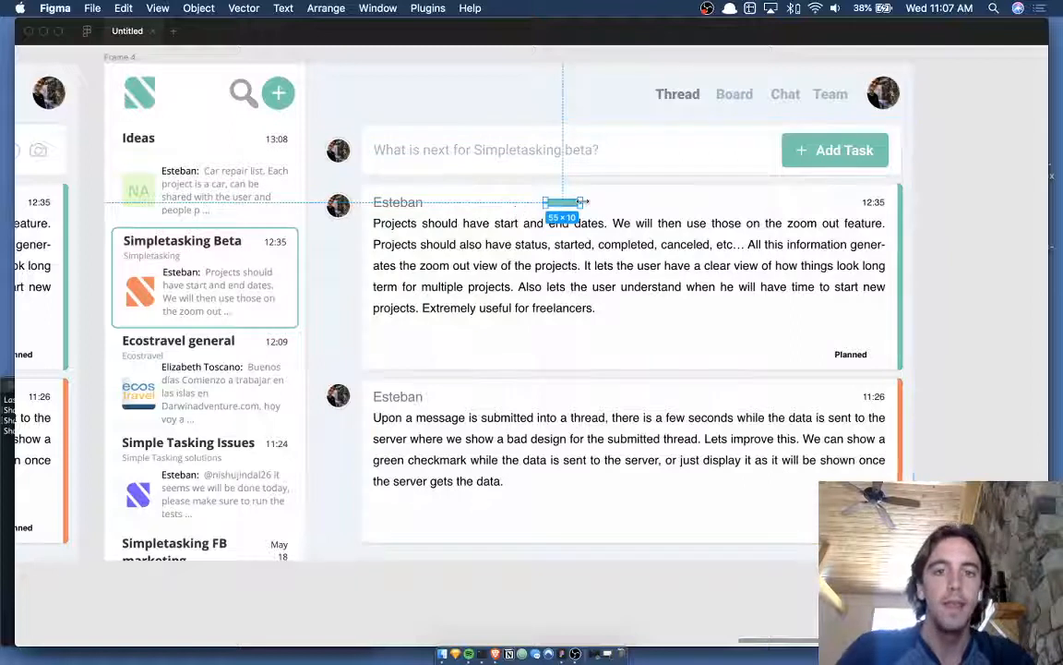
{"action": "key", "text": "Delete"}
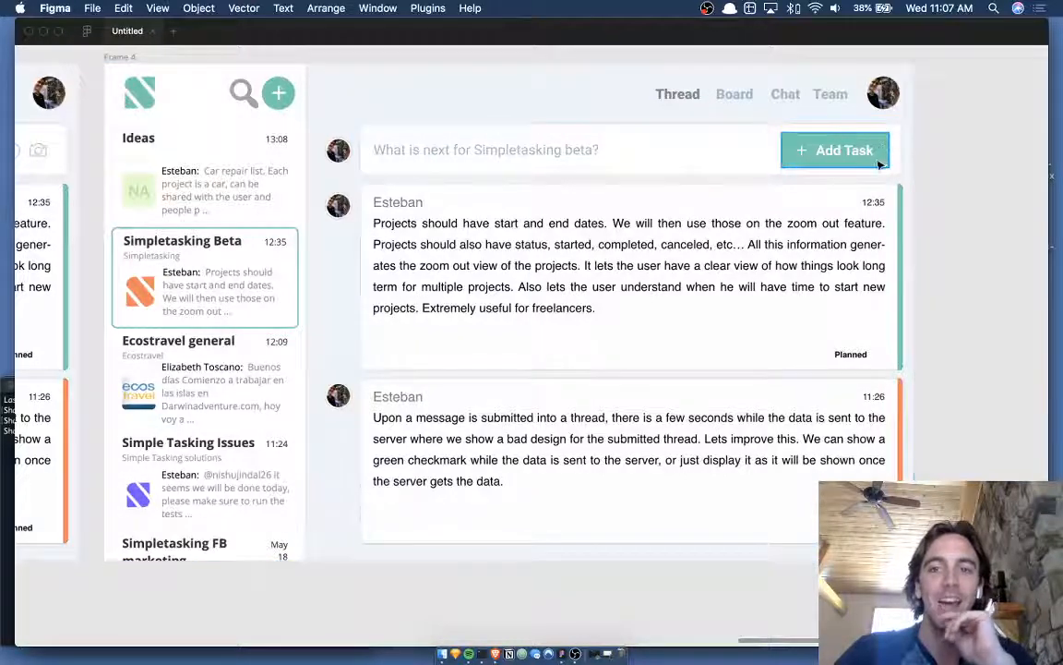
{"action": "scroll", "coordinate": [925, 281], "scroll_direction": "down", "scroll_amount": 1}
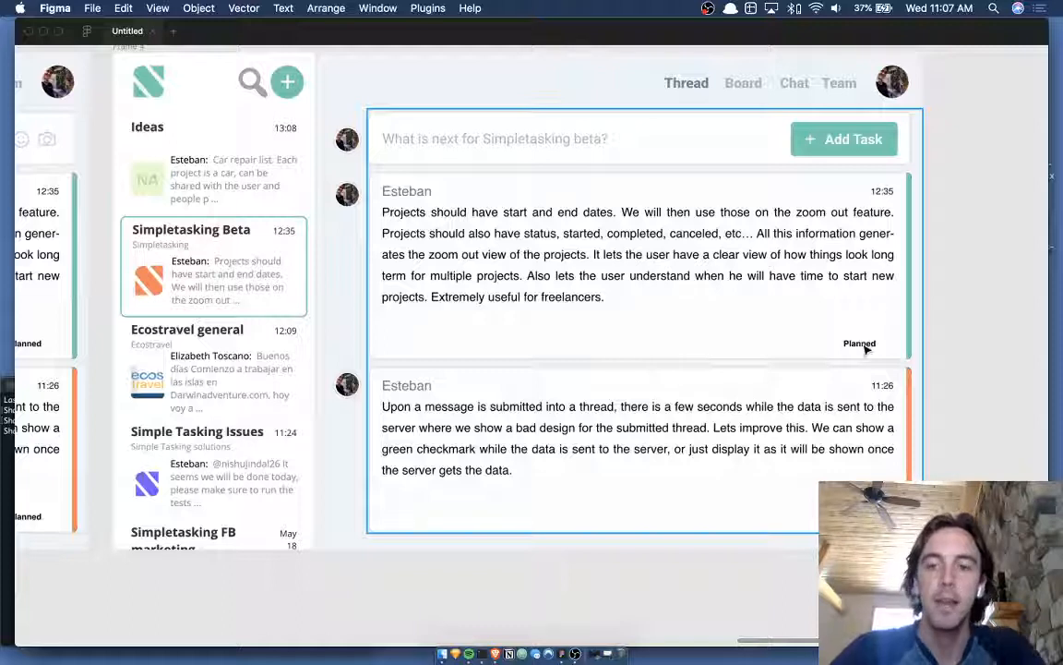
{"action": "key", "text": "r"}
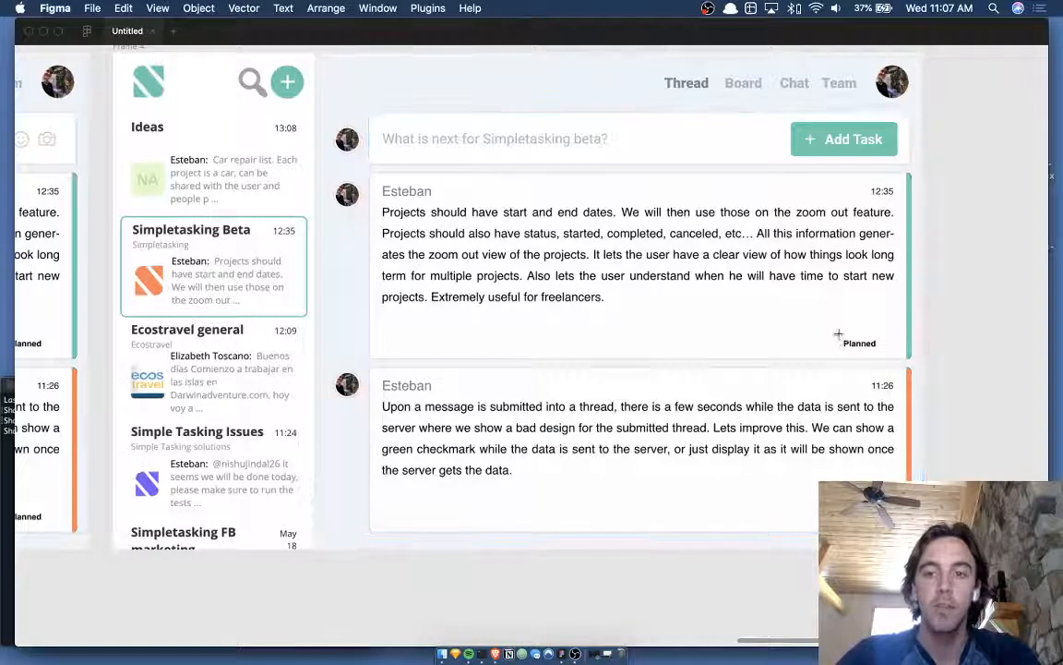
- Draw a rectangle over the Planned label and fill it with the card's green stripe colour
{"action": "left_click_drag", "start_coordinate": [838, 334], "coordinate": [882, 353]}
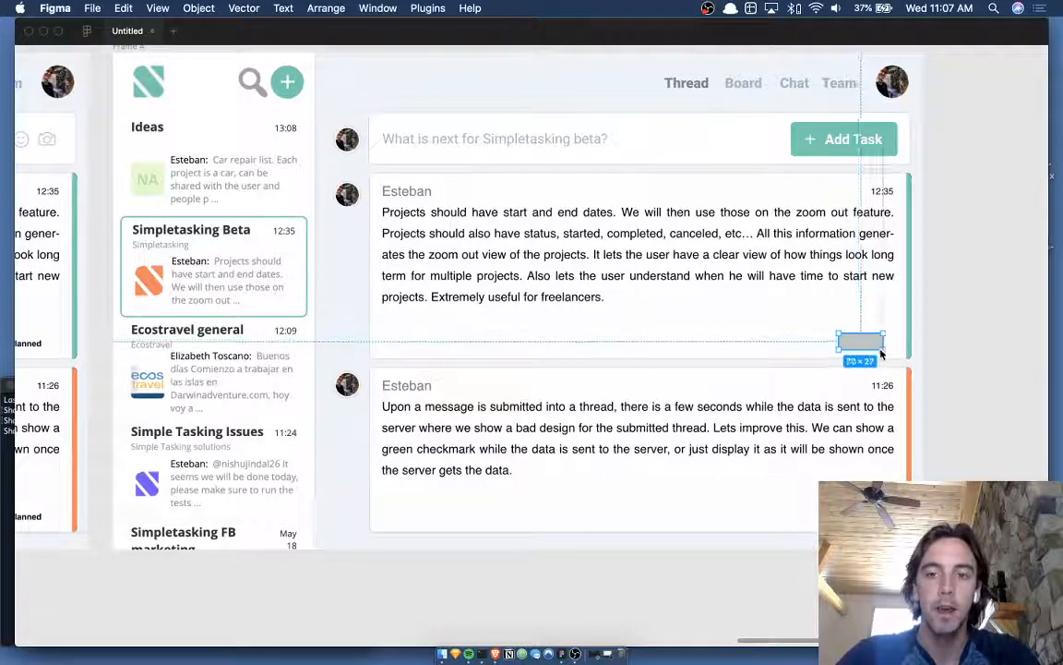
{"action": "key", "text": "i"}
{"action": "left_click", "coordinate": [910, 216]}
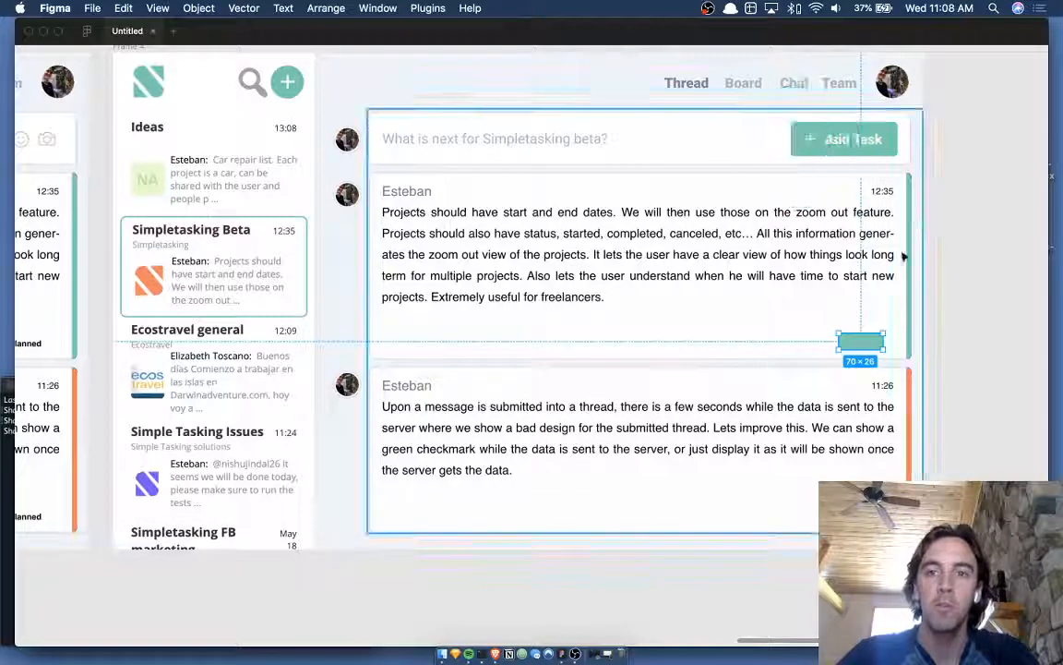
{"action": "left_click_drag", "start_coordinate": [873, 339], "coordinate": [871, 348]}
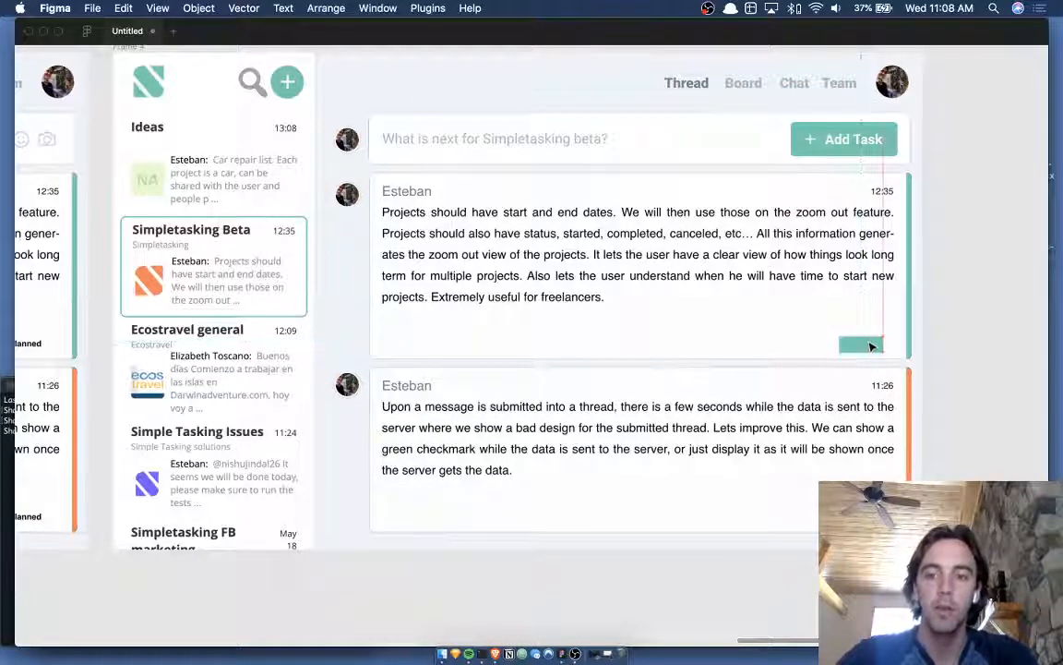
{"action": "scroll", "coordinate": [872, 347], "scroll_direction": "up", "scroll_amount": 3}
- Add a 'Planned' text layer on top of the green rectangle
{"action": "key", "text": "t"}
{"action": "left_click", "coordinate": [821, 345]}
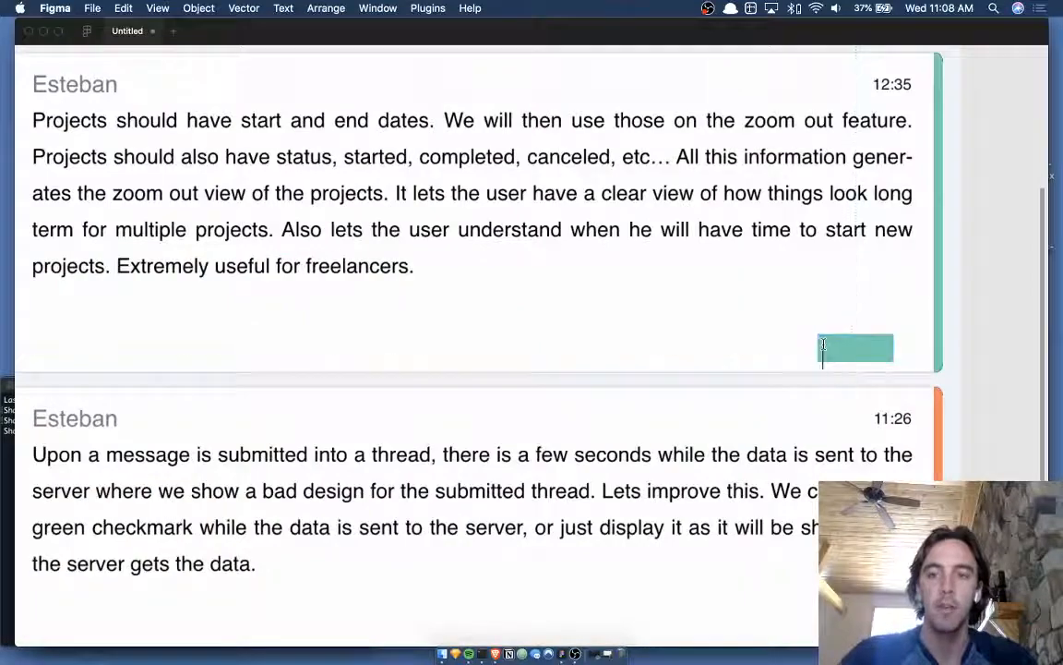
{"action": "type", "text": "Planned"}
{"action": "scroll", "coordinate": [854, 350], "scroll_direction": "up", "scroll_amount": 3}
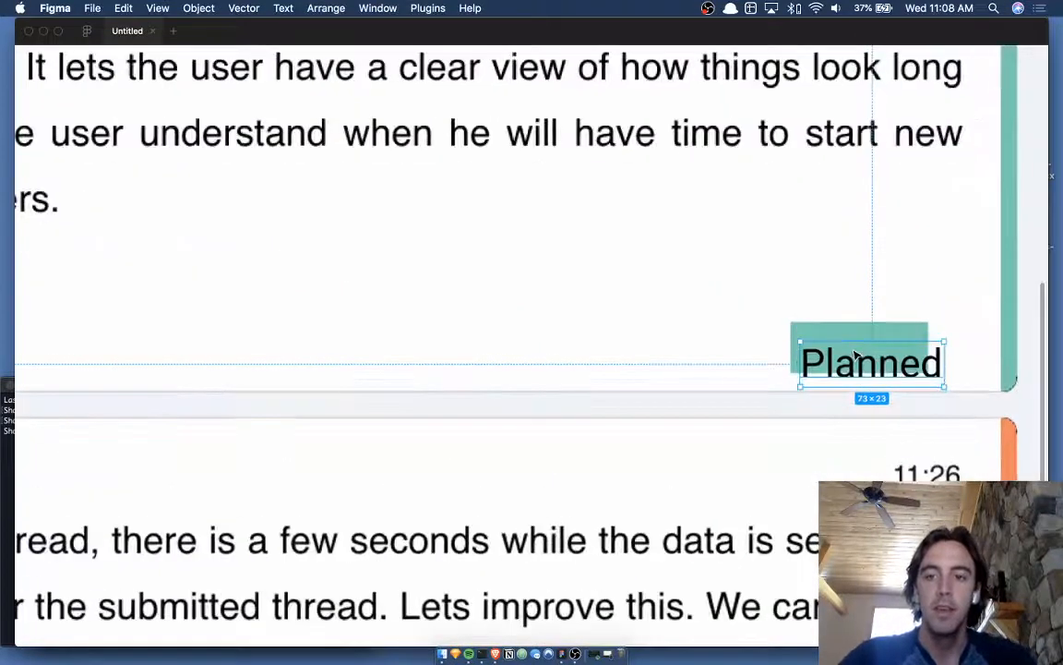
{"action": "scroll", "coordinate": [856, 354], "scroll_direction": "down", "scroll_amount": 5}
- Bring the panels back and reduce the Planned text to font size 16
{"action": "key", "text": "super+backslash"}
{"action": "scroll", "coordinate": [857, 354], "scroll_direction": "down", "scroll_amount": 1}
{"action": "scroll", "coordinate": [856, 355], "scroll_direction": "right", "scroll_amount": 1}
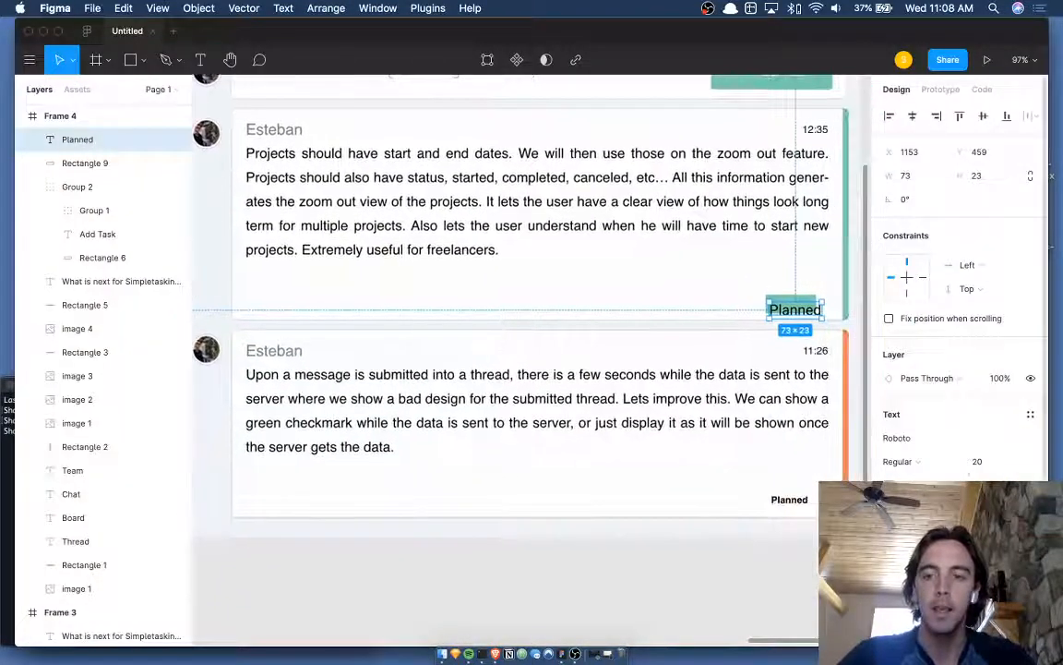
{"action": "left_click", "coordinate": [980, 465]}
{"action": "key", "text": "Down"}
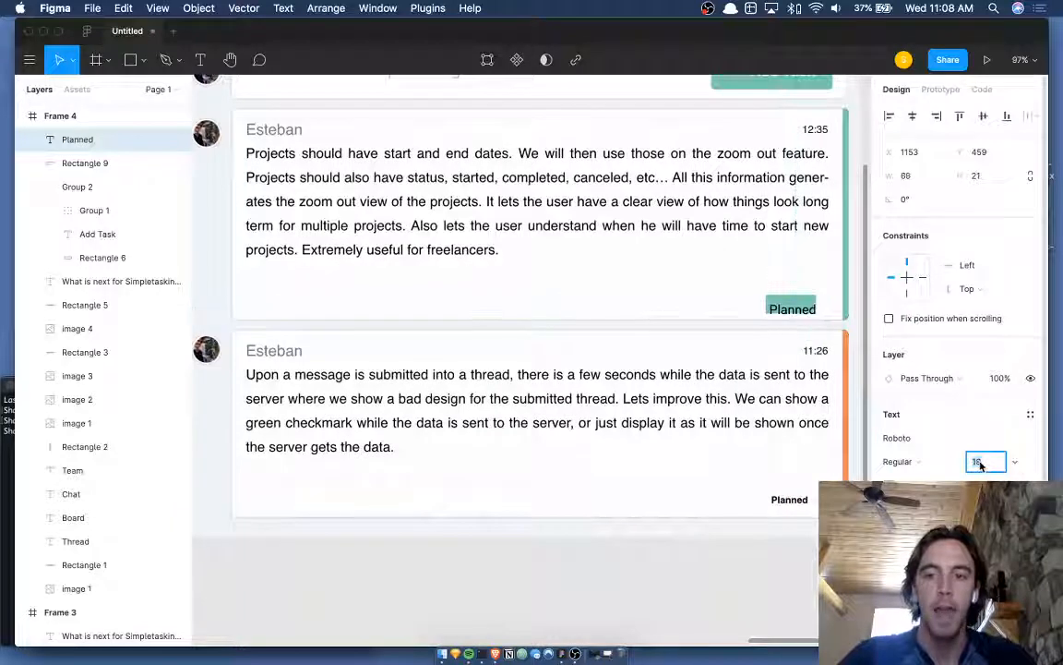
{"action": "key", "text": "Down"}
{"action": "key", "text": "Return"}
{"action": "key", "text": "Up"}
{"action": "key", "text": "Up"}
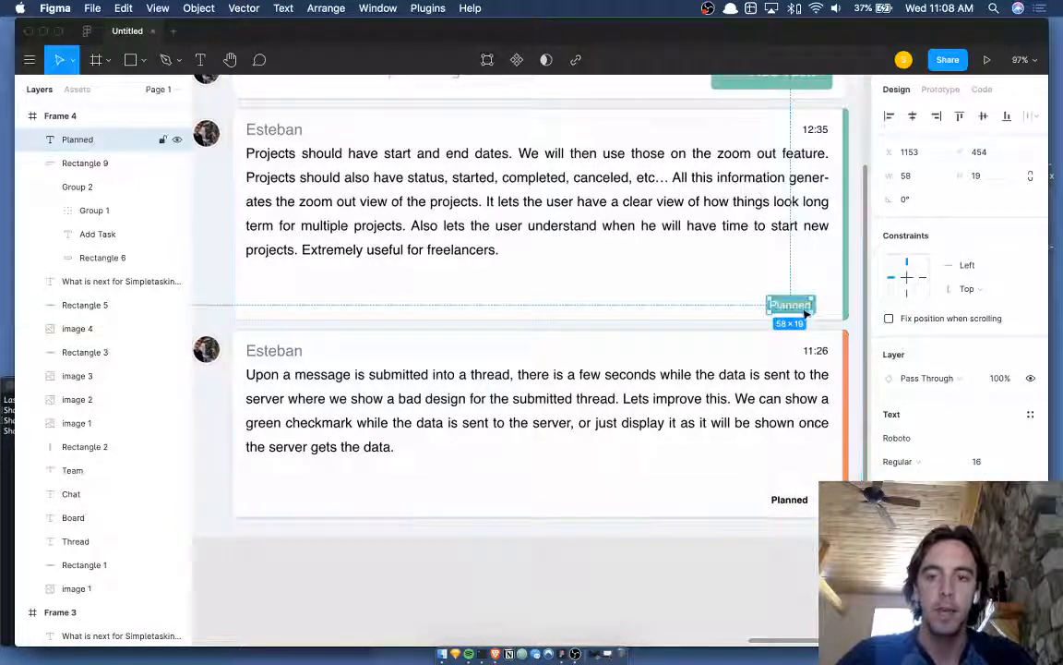
- Change the Planned text to Medium weight at font size 14
{"action": "left_click", "coordinate": [932, 461]}
{"action": "left_click", "coordinate": [923, 498]}
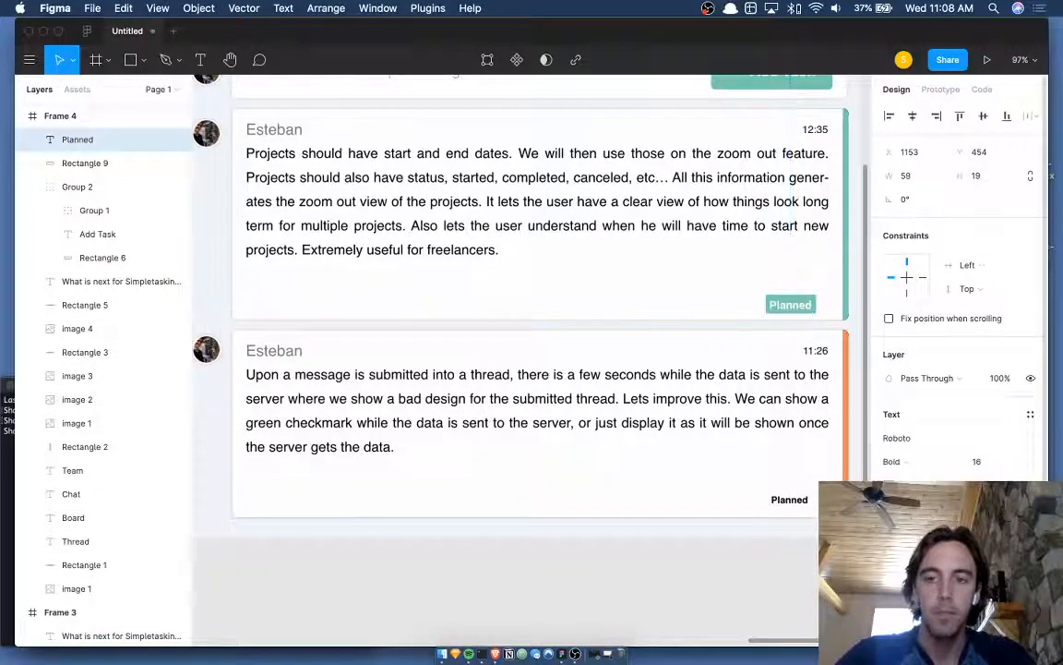
{"action": "left_click", "coordinate": [922, 462]}
{"action": "left_click", "coordinate": [923, 443]}
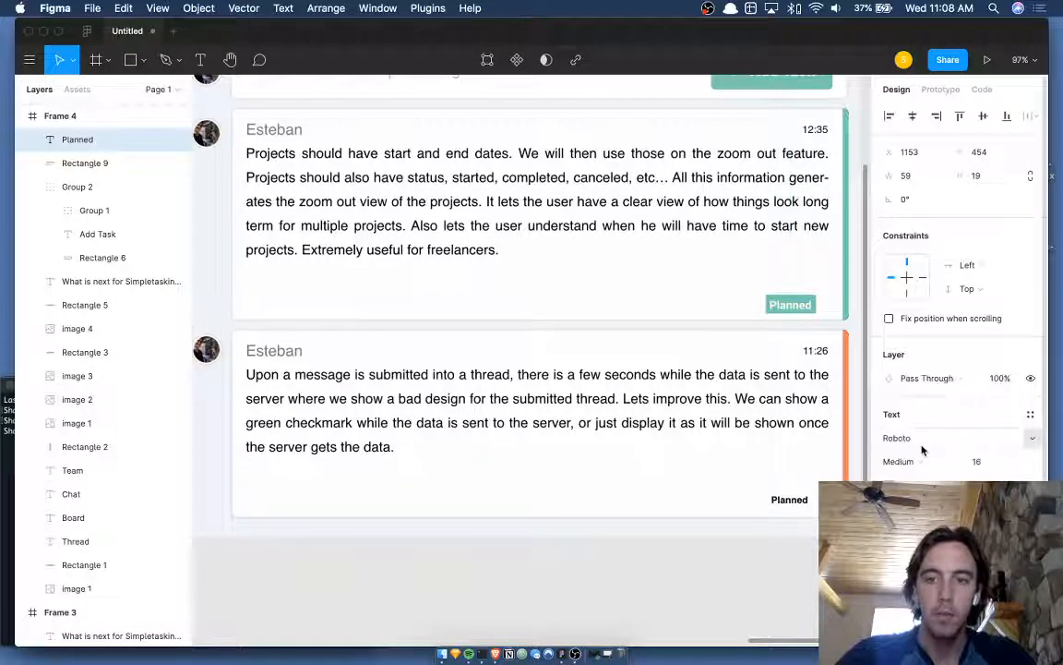
{"action": "left_click", "coordinate": [980, 462]}
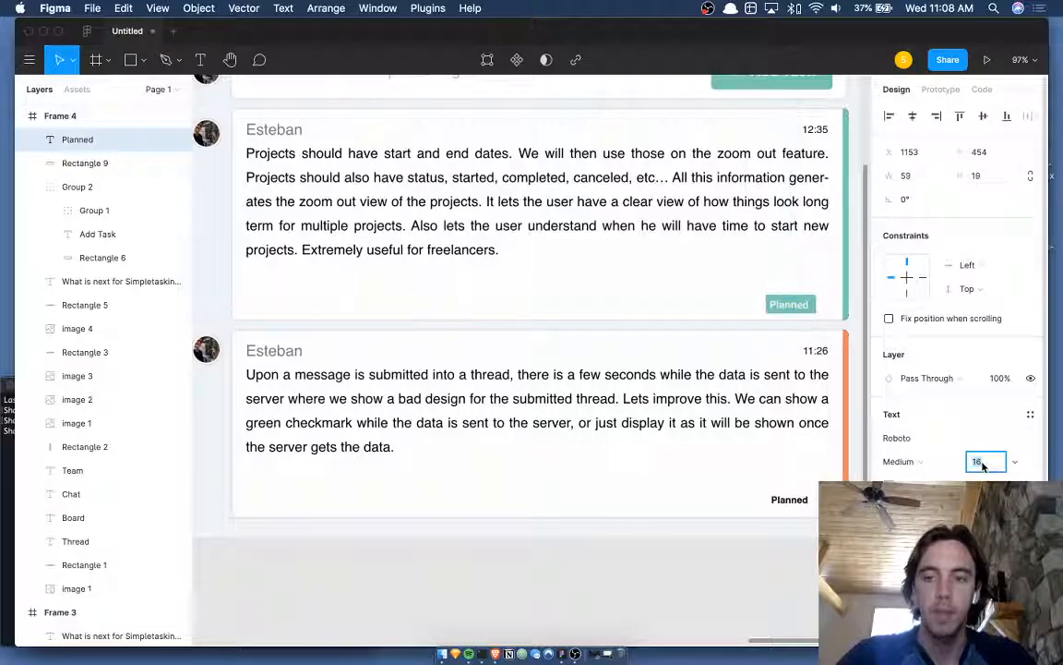
{"action": "key", "text": "Return"}
{"action": "key", "text": "Right"}
{"action": "key", "text": "Right"}
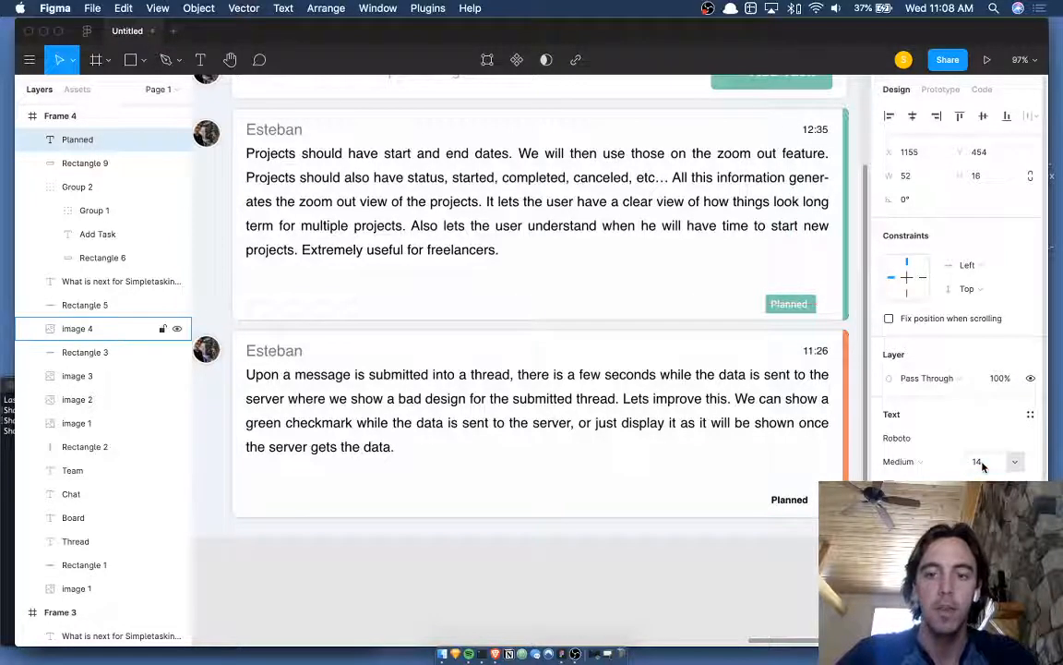
{"action": "left_click", "coordinate": [710, 470]}
{"action": "scroll", "coordinate": [854, 203], "scroll_direction": "down", "scroll_amount": 3}
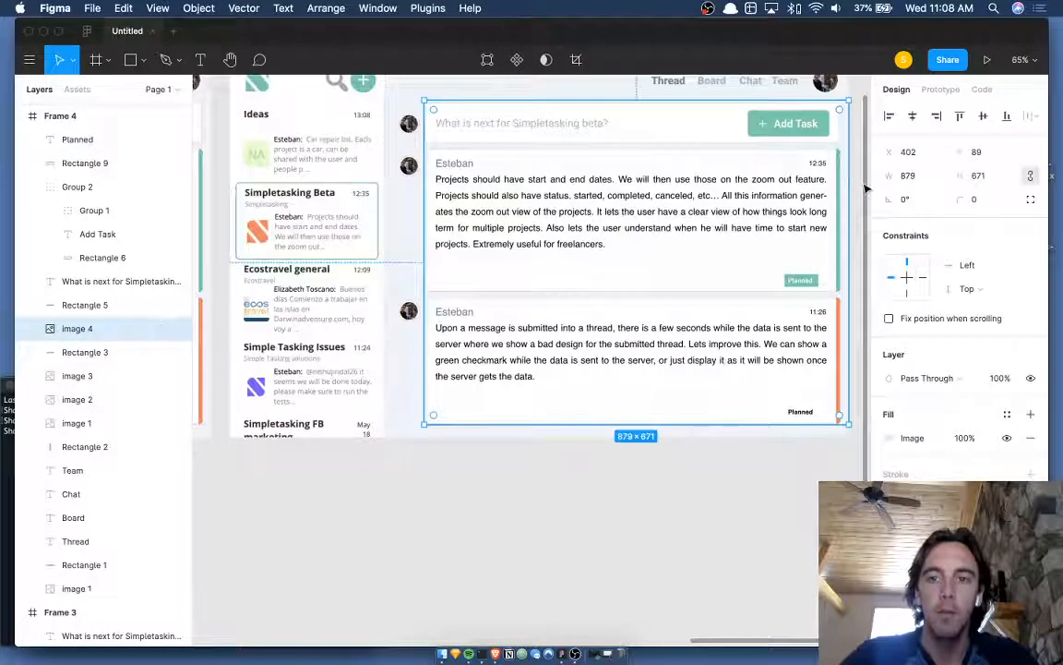
- Draw a thin strip along the first card's right edge and fill it with the card's white
{"action": "left_click", "coordinate": [865, 189]}
{"action": "scroll", "coordinate": [861, 190], "scroll_direction": "up", "scroll_amount": 5}
{"action": "key", "text": "r"}
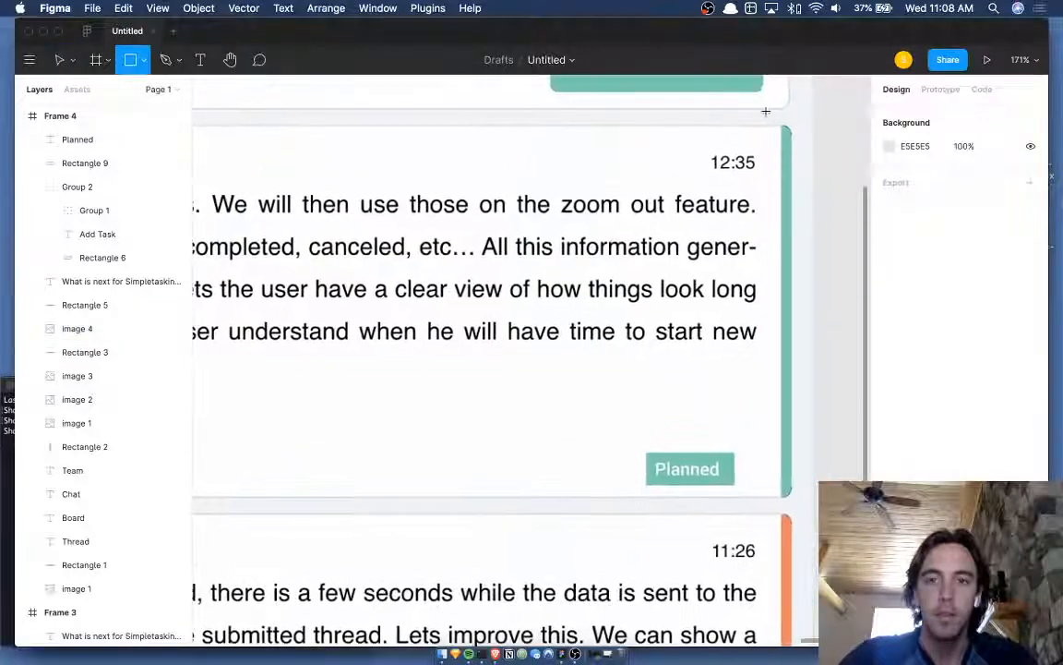
{"action": "left_click_drag", "start_coordinate": [782, 126], "coordinate": [792, 496]}
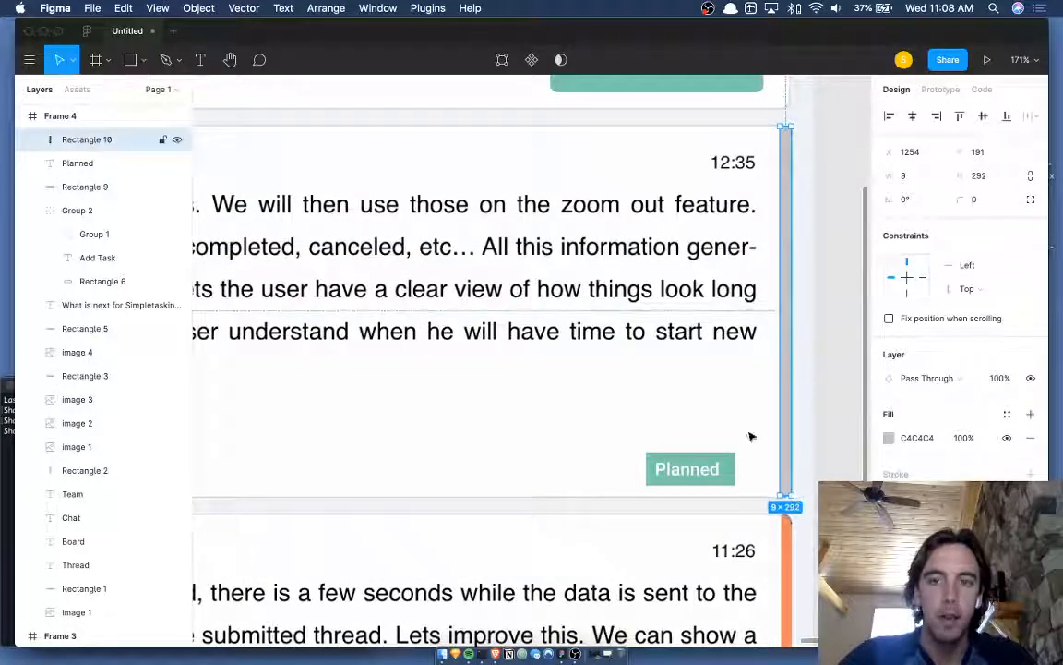
{"action": "key", "text": "i"}
{"action": "left_click", "coordinate": [751, 435]}
- Nudge the strip into alignment on the card edge and round its corners to 10
{"action": "key", "text": "Left"}
{"action": "key", "text": "Down"}
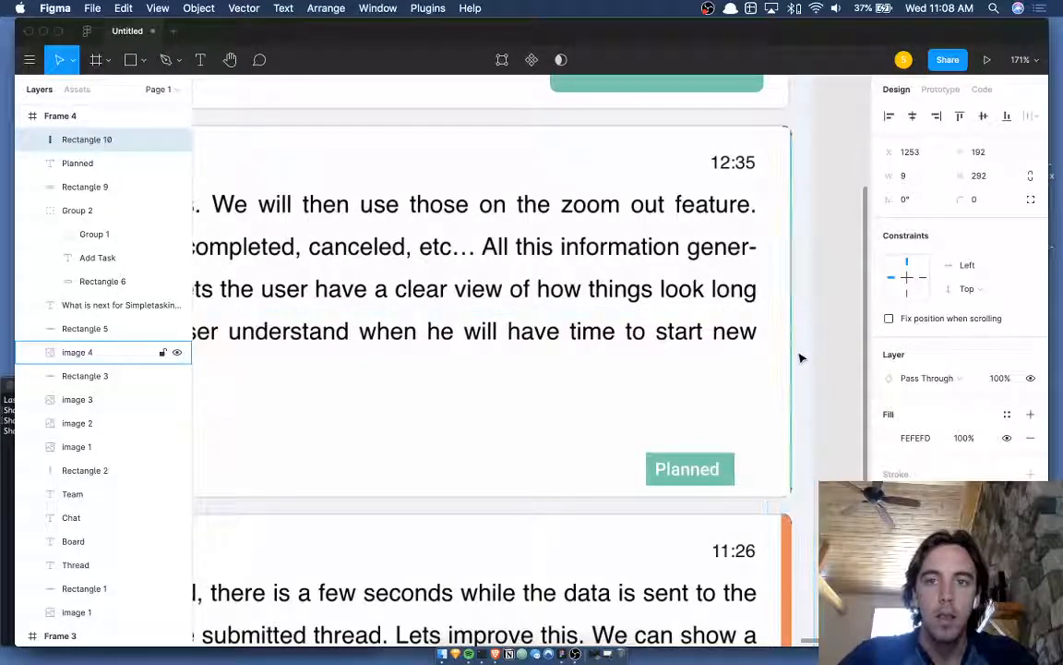
{"action": "key", "text": "Right"}
{"action": "key", "text": "Up"}
{"action": "key", "text": "Up"}
{"action": "key", "text": "Right"}
{"action": "key", "text": "Right"}
{"action": "key", "text": "Right"}
{"action": "key", "text": "Right"}
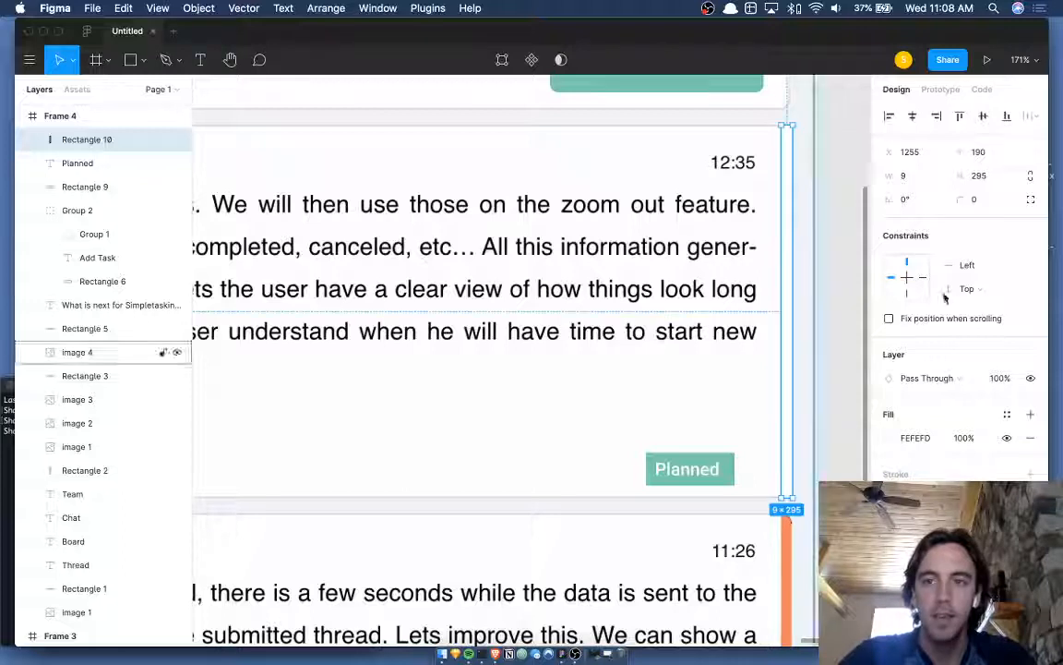
{"action": "left_click", "coordinate": [982, 204]}
{"action": "type", "text": "1"}
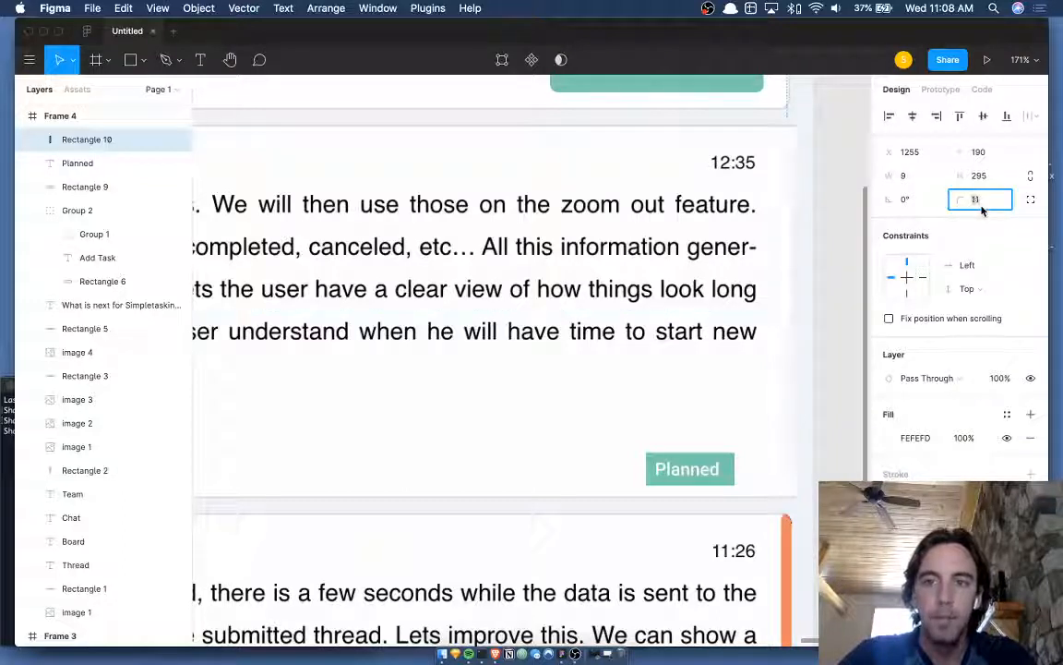
{"action": "type", "text": "0"}
{"action": "key", "text": "Return"}
{"action": "key", "text": "Left"}
{"action": "key", "text": "Left"}
{"action": "key", "text": "Right"}
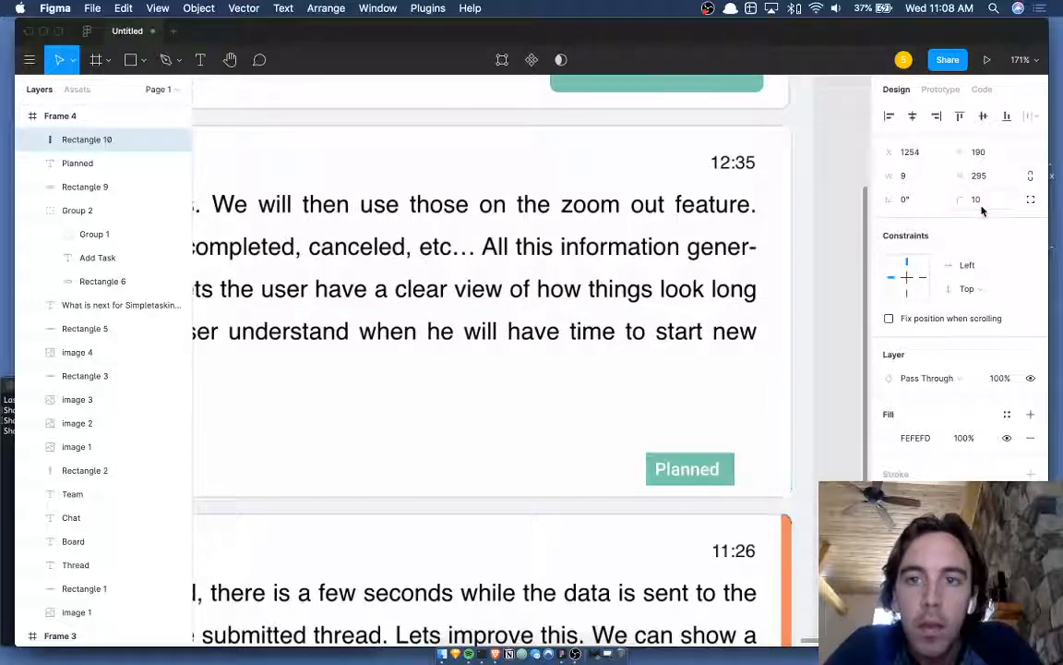
{"action": "left_click", "coordinate": [984, 209]}
- Set the strip's corner radius to 7, trim its height to 294, and keep it on the card edge
{"action": "left_click", "coordinate": [787, 182]}
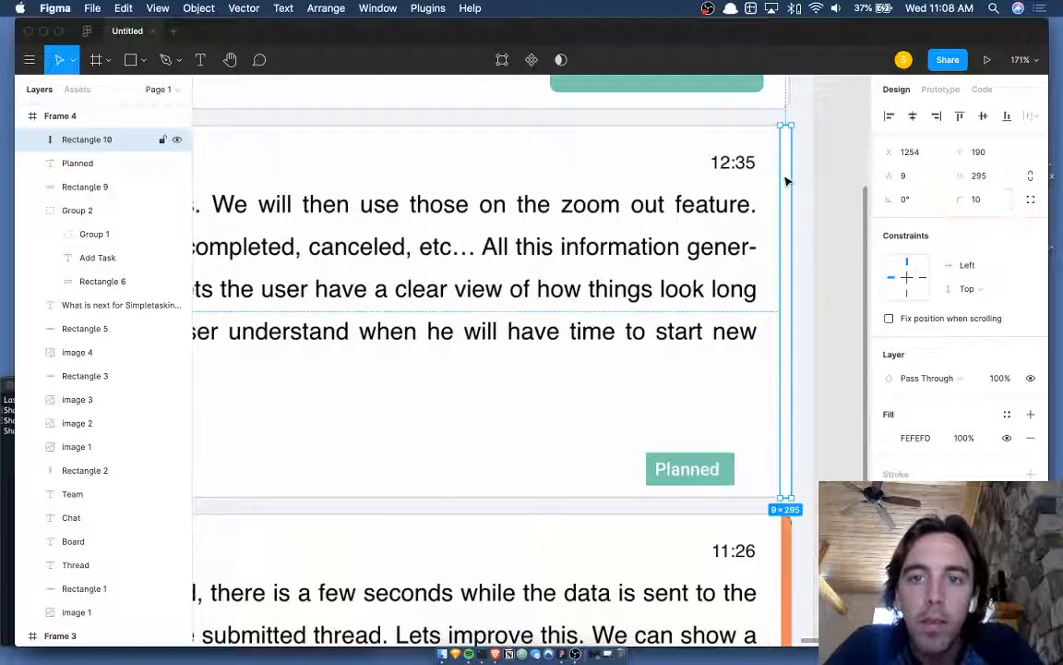
{"action": "left_click_drag", "start_coordinate": [778, 176], "coordinate": [545, 205]}
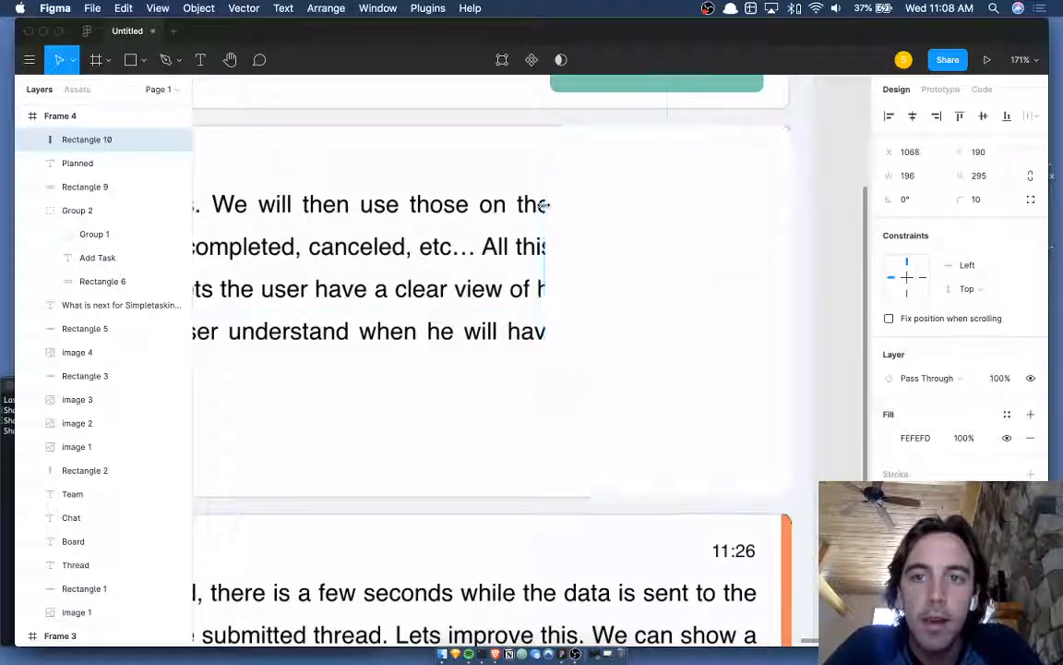
{"action": "left_click", "coordinate": [977, 200]}
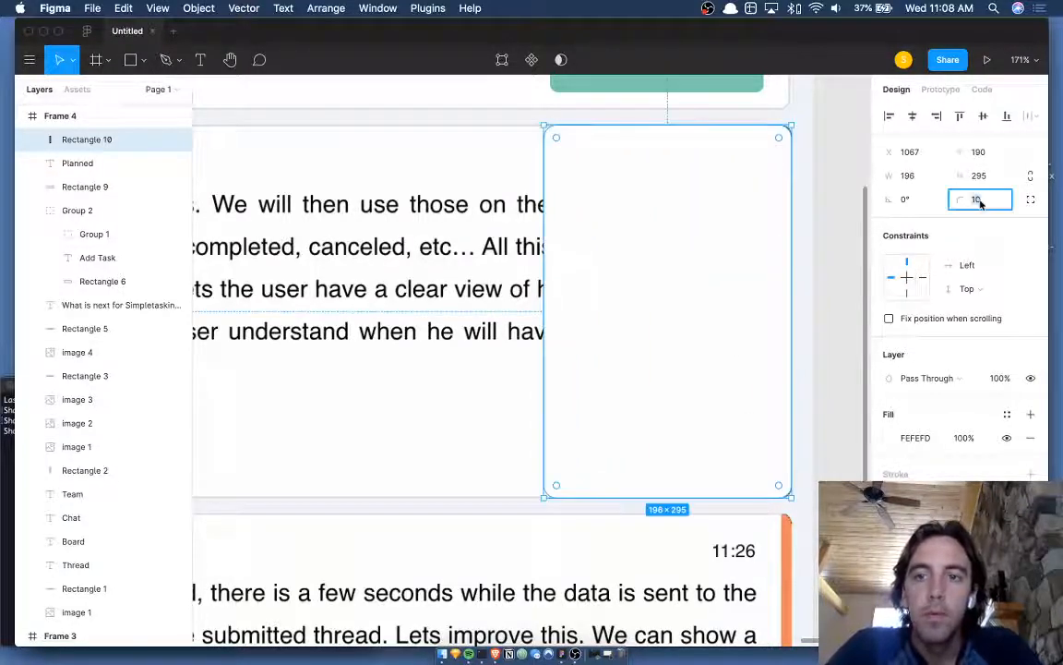
{"action": "type", "text": "9"}
{"action": "key", "text": "Down"}
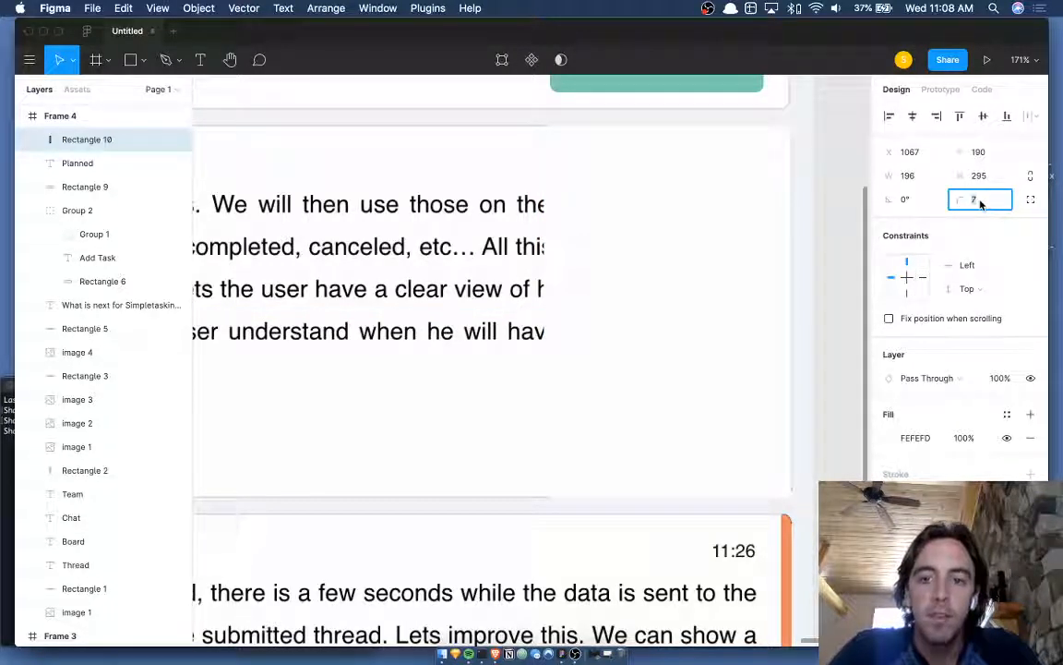
{"action": "left_click", "coordinate": [675, 261]}
{"action": "key", "text": "super+Up"}
{"action": "key", "text": "super+Down"}
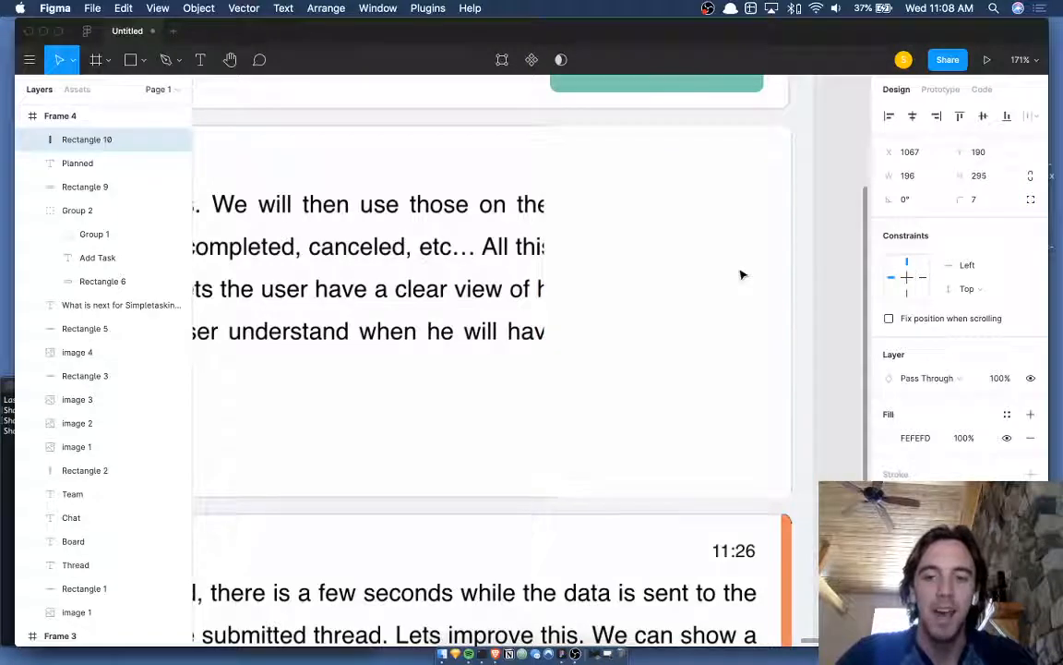
{"action": "key", "text": "super+Up"}
{"action": "left_click_drag", "start_coordinate": [547, 299], "coordinate": [782, 339]}
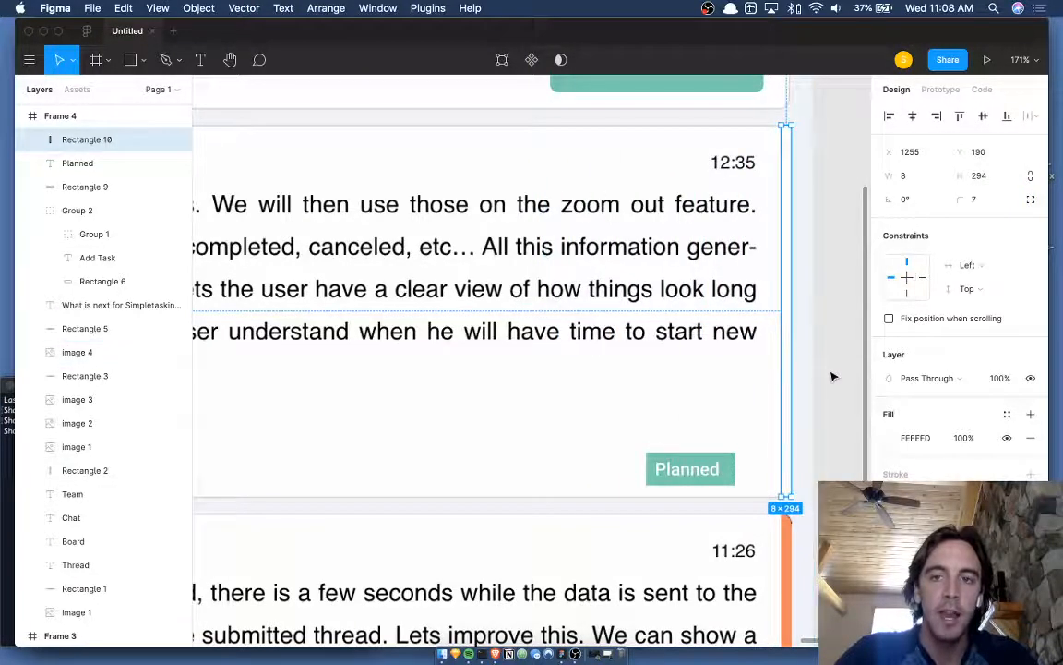
{"action": "left_click", "coordinate": [832, 375]}
- Inspect the rounded white strip in point-edit mode, then deselect it
{"action": "scroll", "coordinate": [832, 375], "scroll_direction": "down", "scroll_amount": 3}
{"action": "scroll", "coordinate": [838, 301], "scroll_direction": "down", "scroll_amount": 3}
{"action": "scroll", "coordinate": [850, 344], "scroll_direction": "right", "scroll_amount": 1}
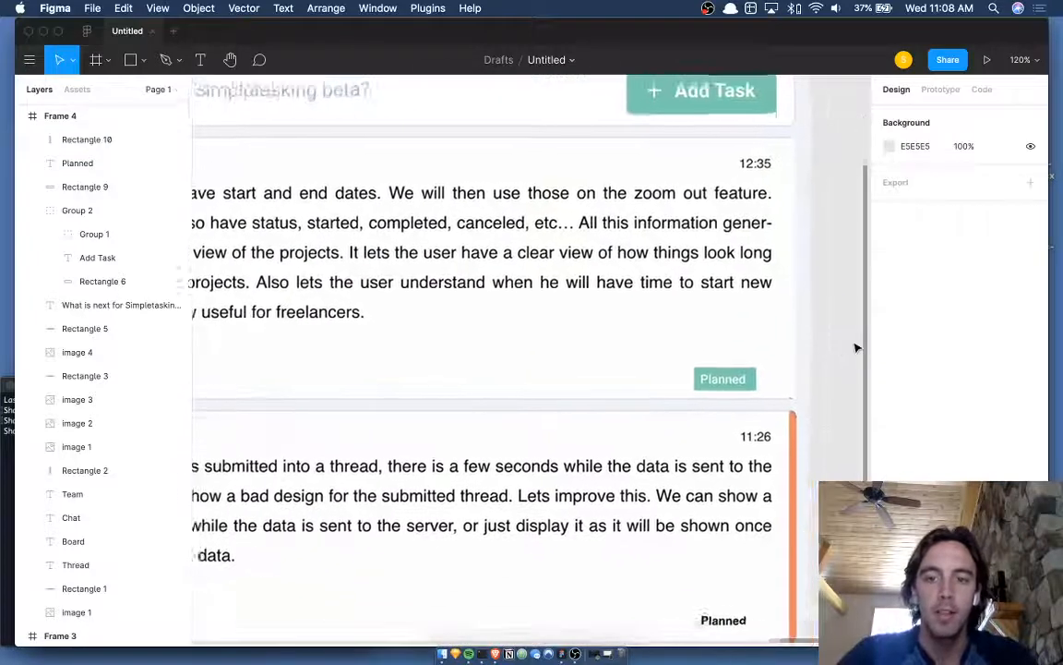
{"action": "left_click", "coordinate": [784, 326]}
{"action": "double_click", "coordinate": [784, 325]}
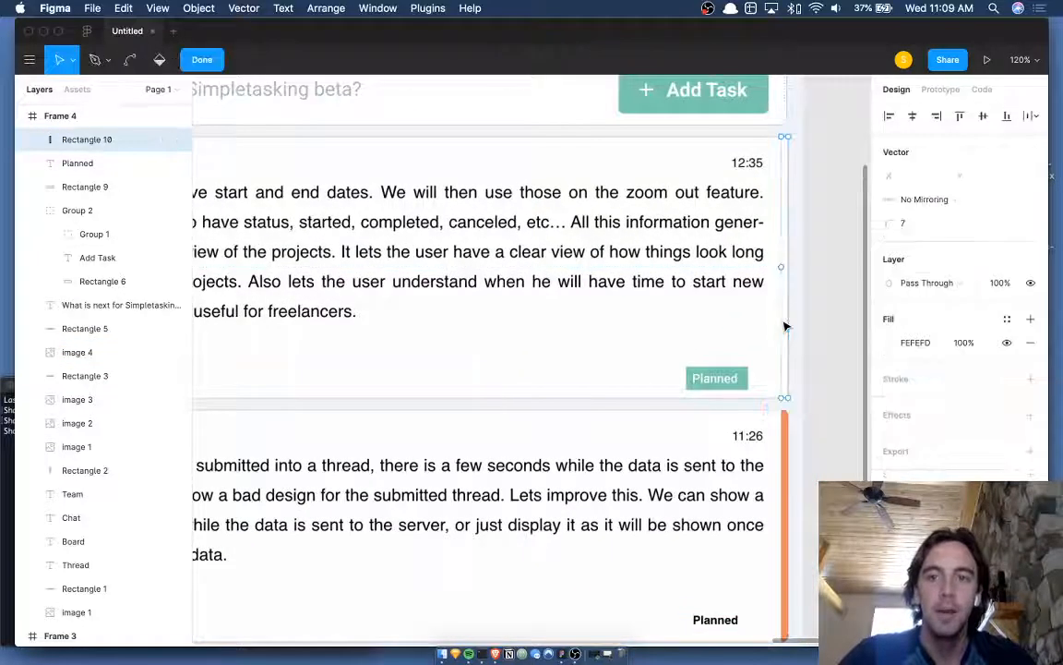
{"action": "left_click", "coordinate": [826, 199]}
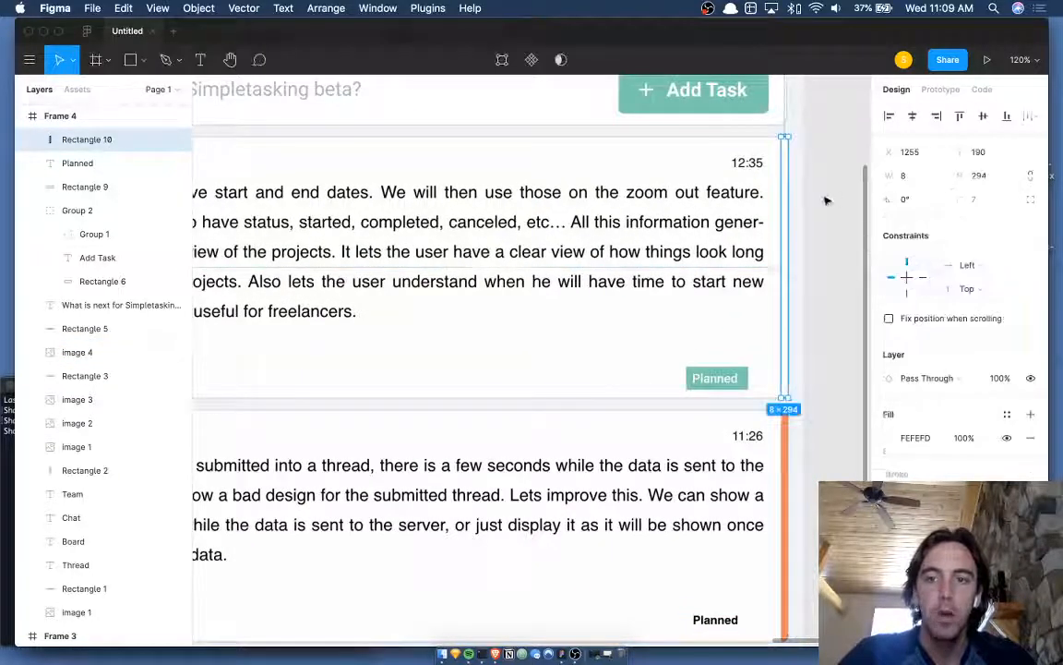
{"action": "left_click", "coordinate": [828, 205]}
{"action": "scroll", "coordinate": [834, 242], "scroll_direction": "down", "scroll_amount": 1}
{"action": "scroll", "coordinate": [837, 243], "scroll_direction": "down", "scroll_amount": 3}
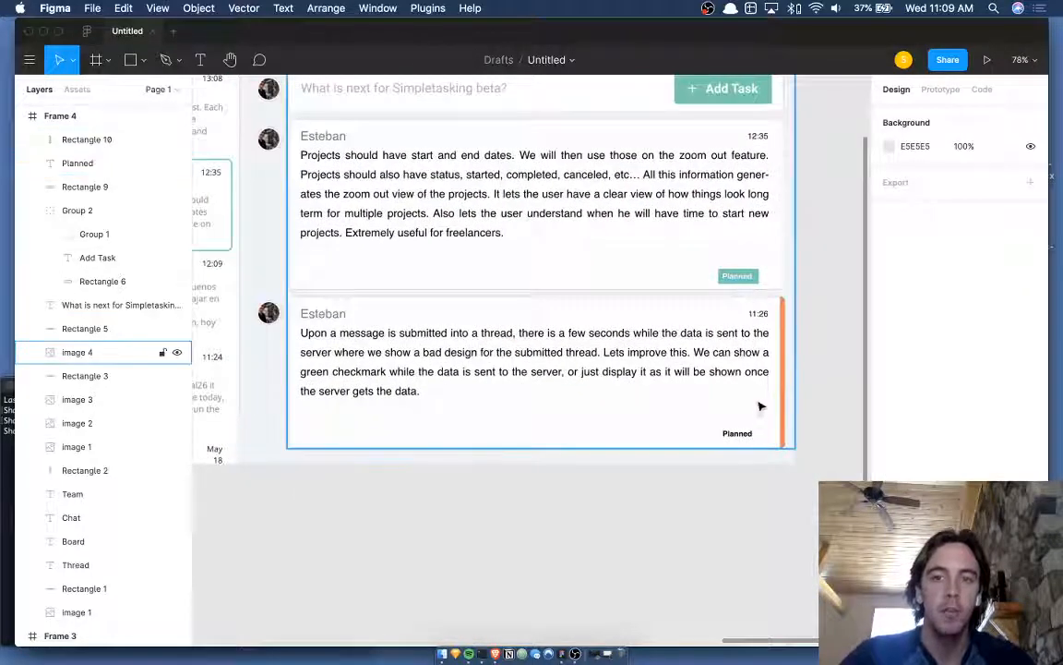
- Fill the first card's Planned badge with the second card's orange EF8862
{"action": "left_click", "coordinate": [707, 312]}
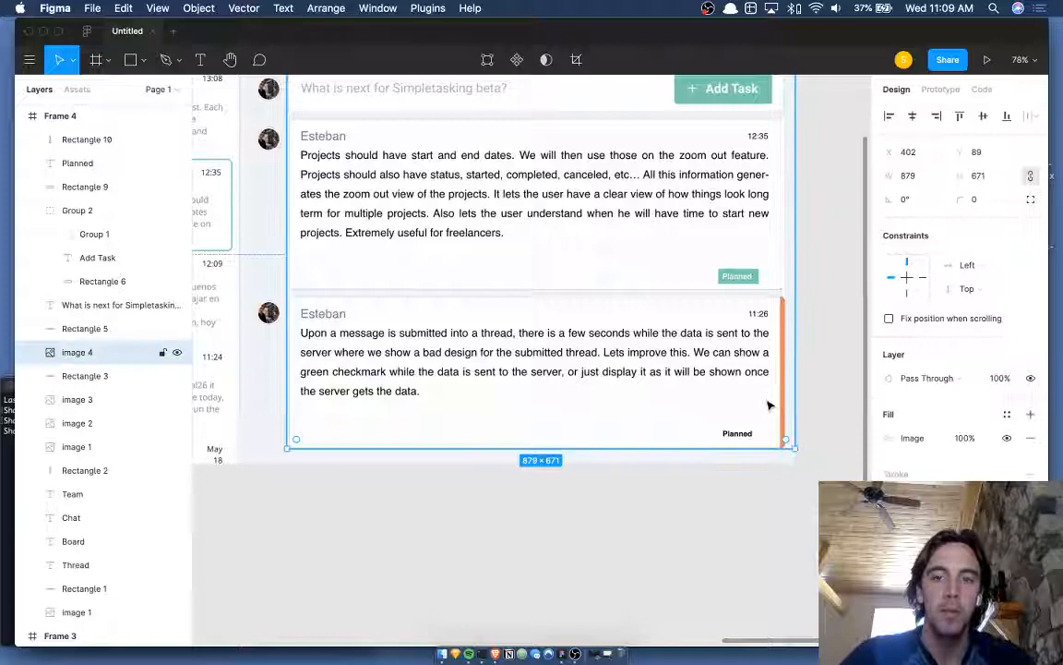
{"action": "left_click", "coordinate": [754, 275]}
{"action": "key", "text": "i"}
{"action": "left_click", "coordinate": [785, 357]}
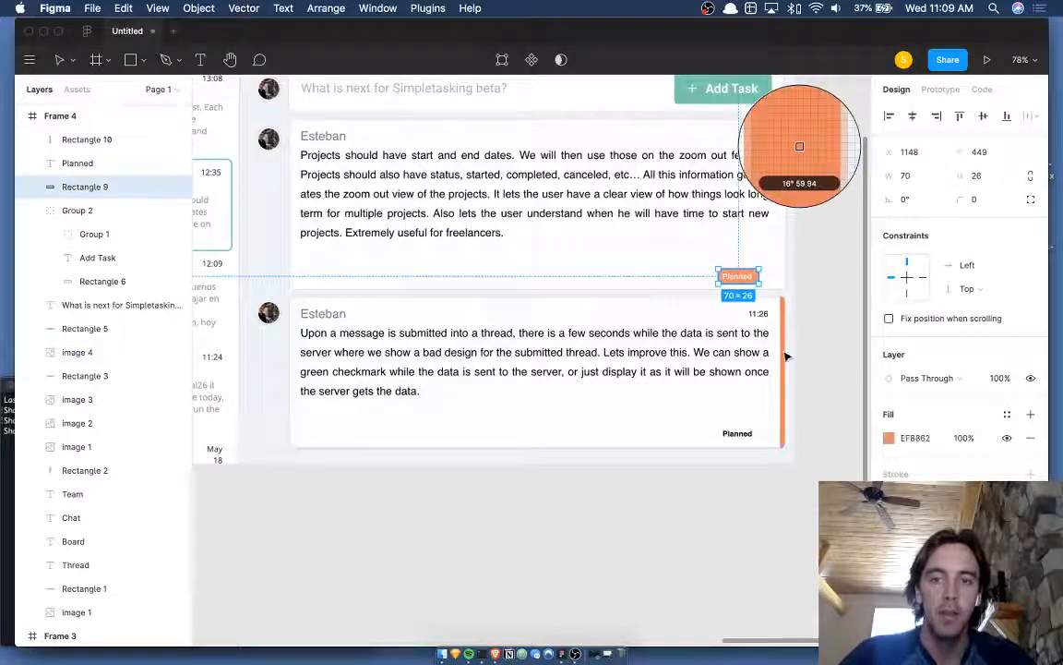
{"action": "key", "text": "Escape"}
{"action": "scroll", "coordinate": [810, 345], "scroll_direction": "down", "scroll_amount": 3}
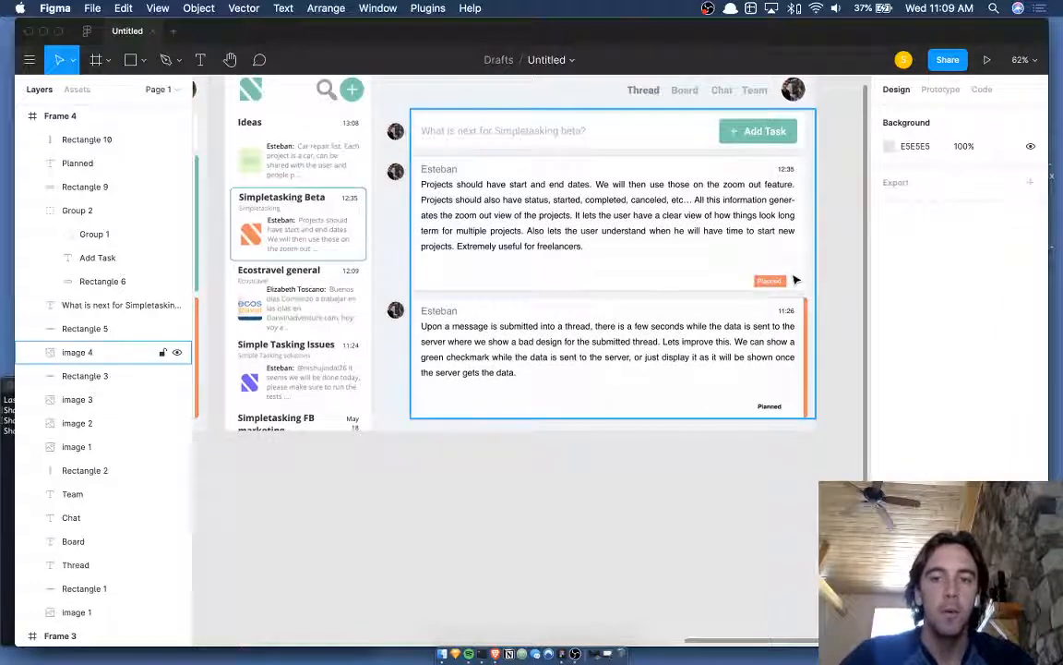
{"action": "left_click", "coordinate": [856, 273]}
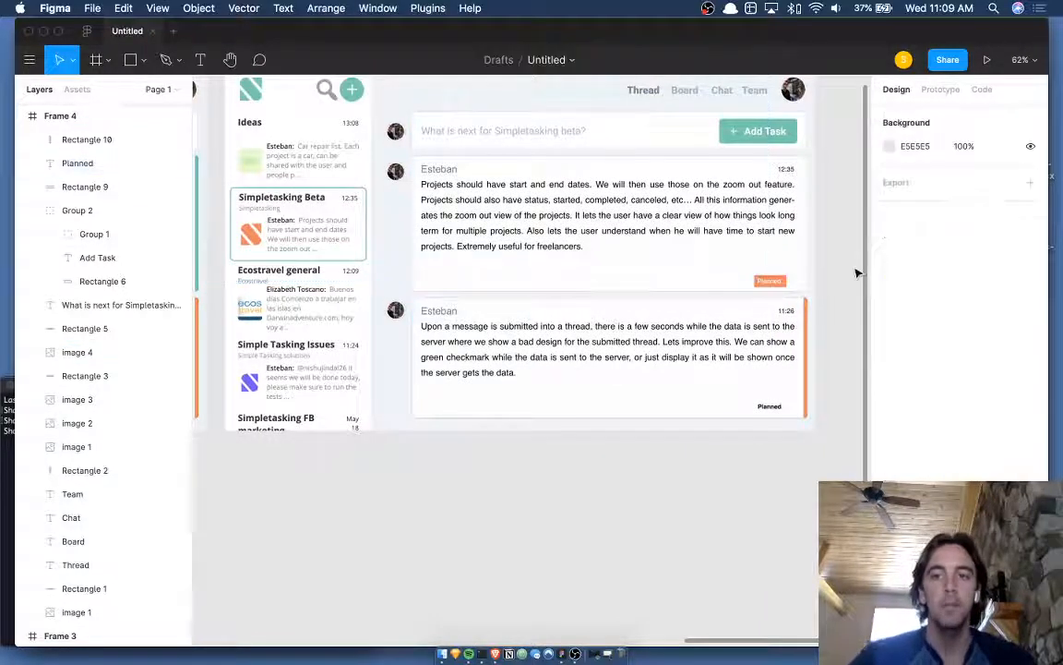
- Hide the UI with Cmd+\ to preview the mockup full-screen
{"action": "scroll", "coordinate": [852, 272], "scroll_direction": "up", "scroll_amount": 3}
{"action": "scroll", "coordinate": [853, 272], "scroll_direction": "left", "scroll_amount": 2}
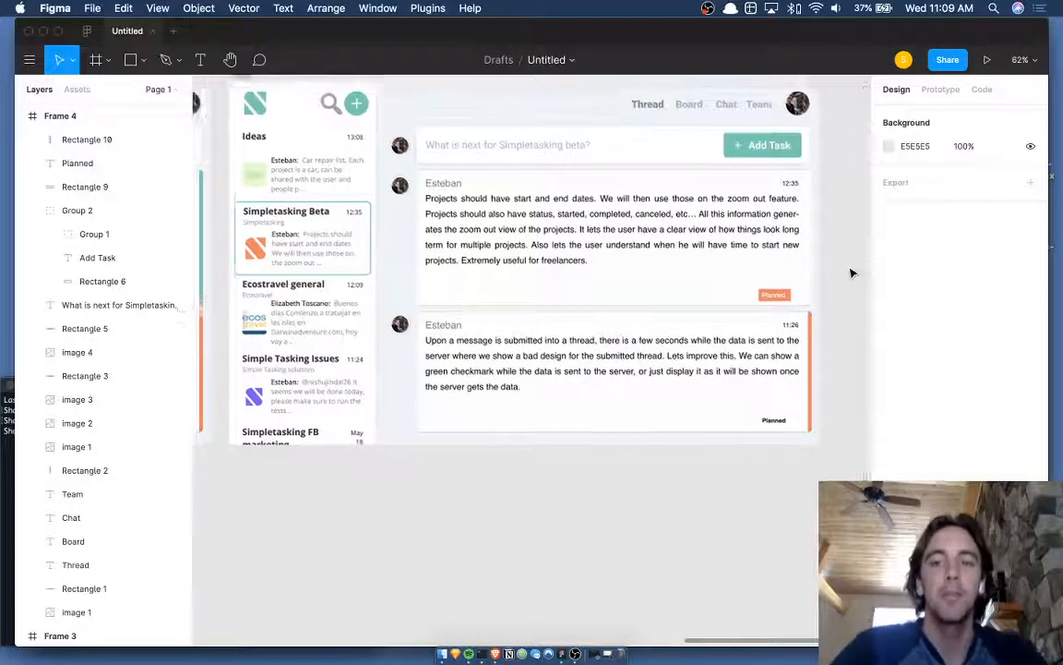
{"action": "key", "text": "super+backslash"}
{"action": "scroll", "coordinate": [852, 274], "scroll_direction": "up", "scroll_amount": 3}
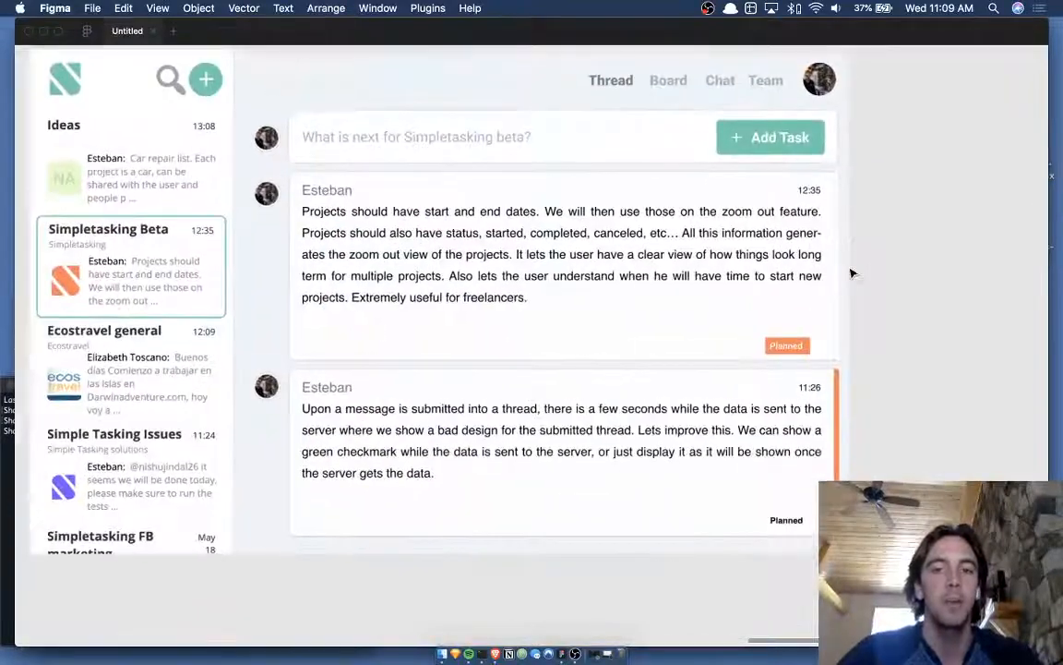
{"action": "scroll", "coordinate": [852, 273], "scroll_direction": "left", "scroll_amount": 2}
{"action": "scroll", "coordinate": [852, 274], "scroll_direction": "up", "scroll_amount": 1}
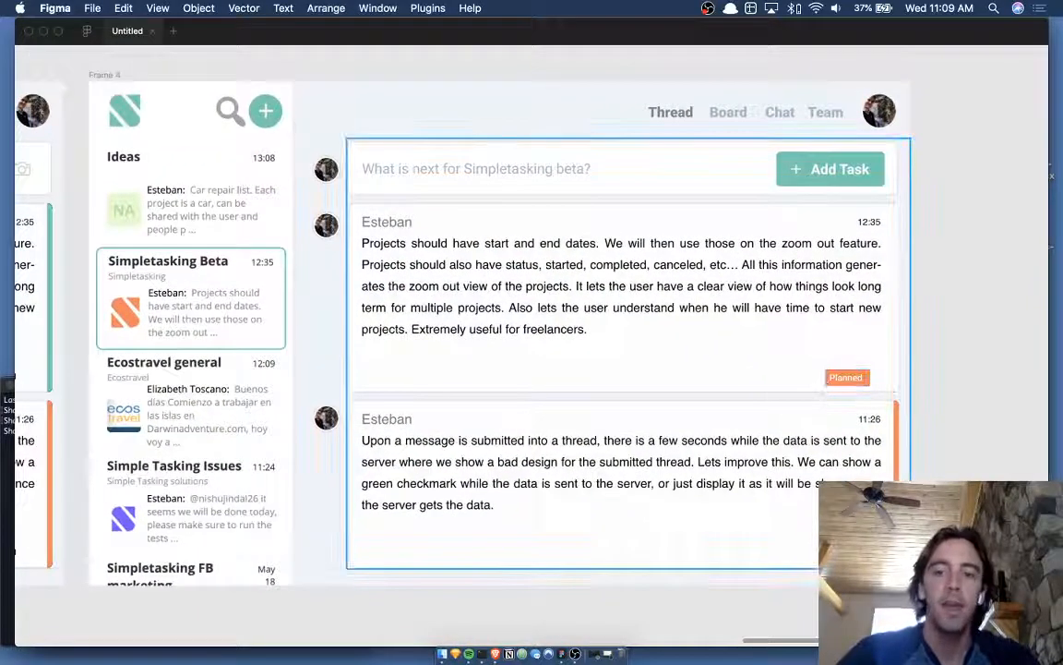
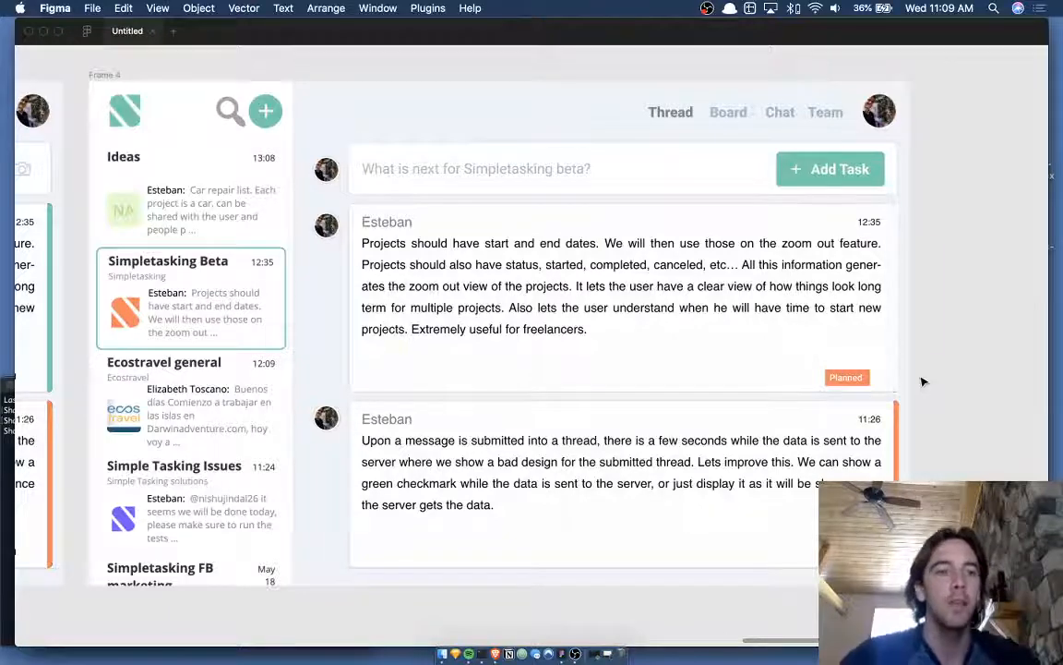
- Draw a test rectangle over the search icon, then delete it
{"action": "scroll", "coordinate": [221, 264], "scroll_direction": "down", "scroll_amount": 1}
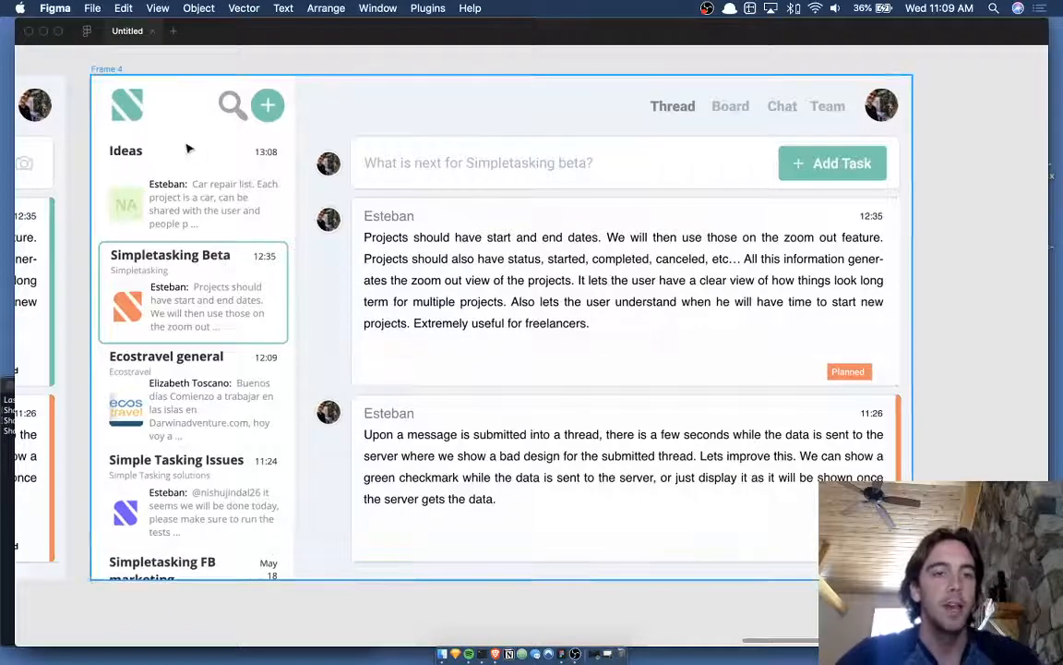
{"action": "scroll", "coordinate": [183, 147], "scroll_direction": "left", "scroll_amount": 5}
{"action": "scroll", "coordinate": [266, 138], "scroll_direction": "up", "scroll_amount": 3}
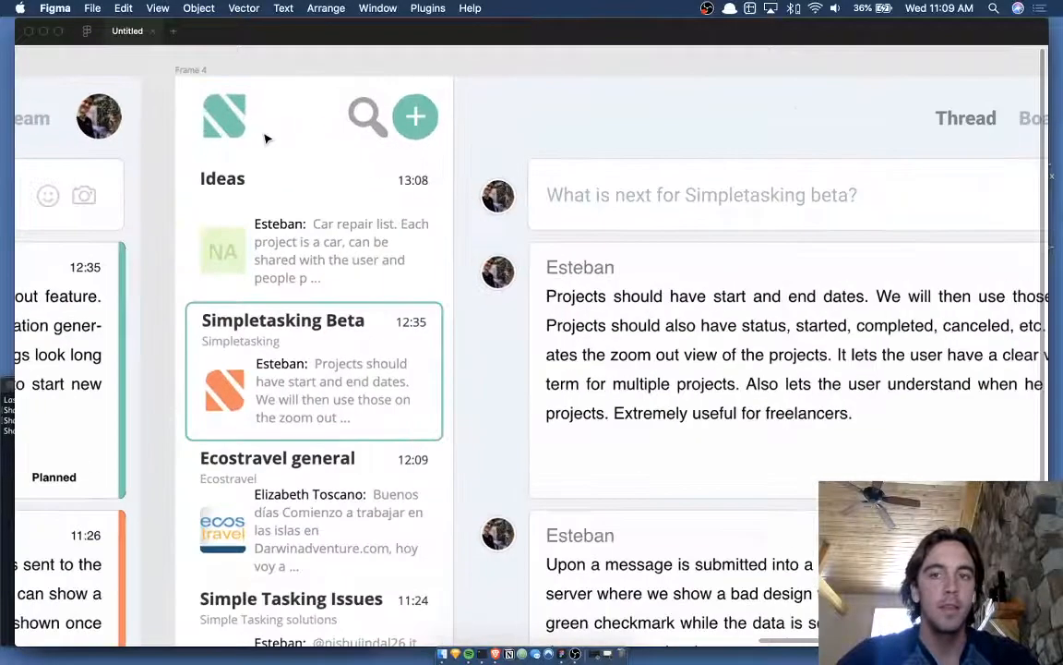
{"action": "scroll", "coordinate": [266, 139], "scroll_direction": "right", "scroll_amount": 4}
{"action": "scroll", "coordinate": [266, 139], "scroll_direction": "down", "scroll_amount": 3}
{"action": "scroll", "coordinate": [265, 138], "scroll_direction": "down", "scroll_amount": 2}
{"action": "scroll", "coordinate": [291, 96], "scroll_direction": "left", "scroll_amount": 2}
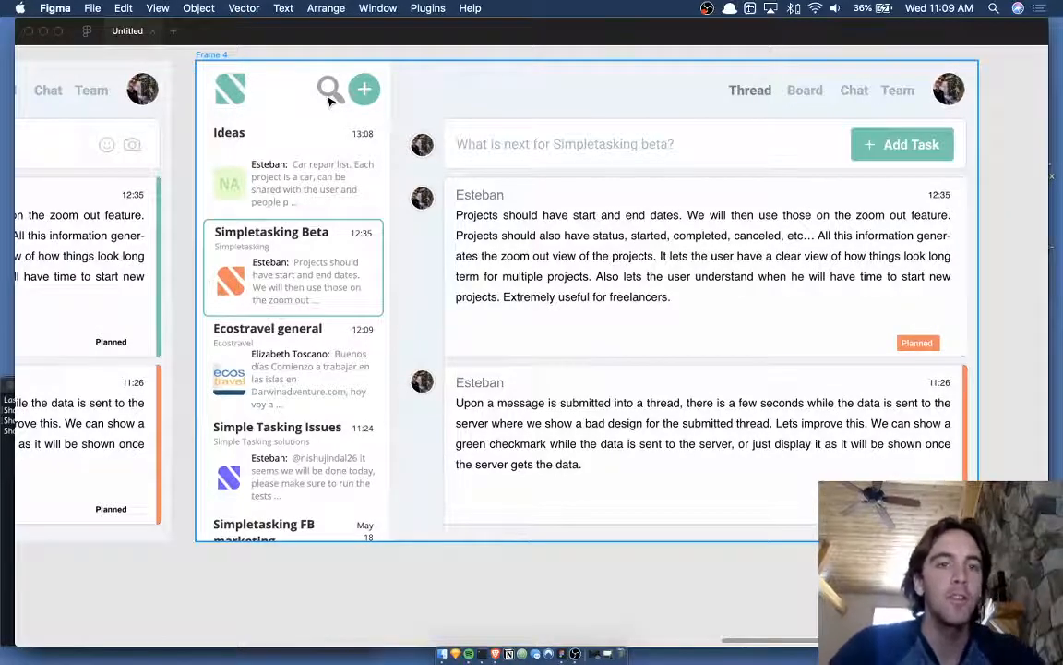
{"action": "scroll", "coordinate": [403, 101], "scroll_direction": "up", "scroll_amount": 1}
{"action": "scroll", "coordinate": [403, 101], "scroll_direction": "left", "scroll_amount": 1}
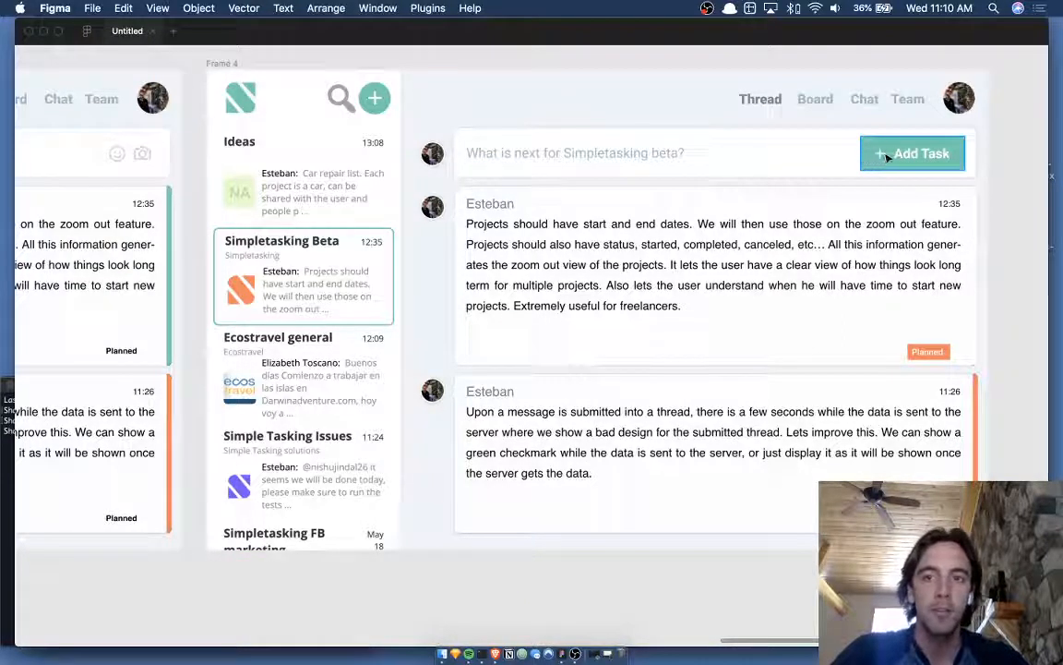
{"action": "scroll", "coordinate": [443, 152], "scroll_direction": "up", "scroll_amount": 2}
{"action": "scroll", "coordinate": [394, 138], "scroll_direction": "up", "scroll_amount": 3}
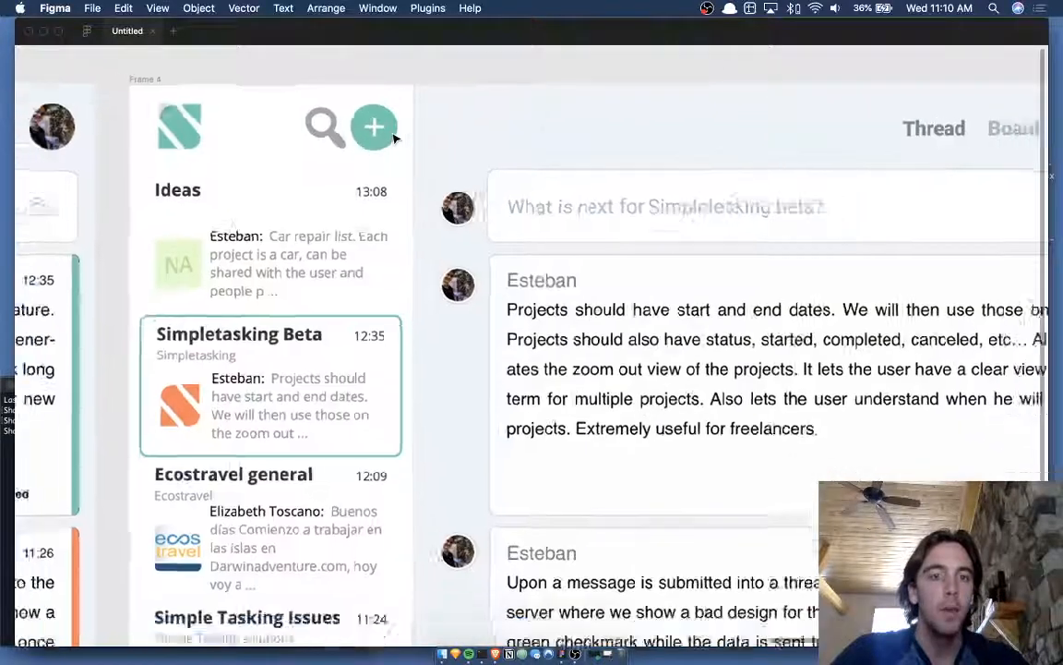
{"action": "scroll", "coordinate": [394, 139], "scroll_direction": "down", "scroll_amount": 3}
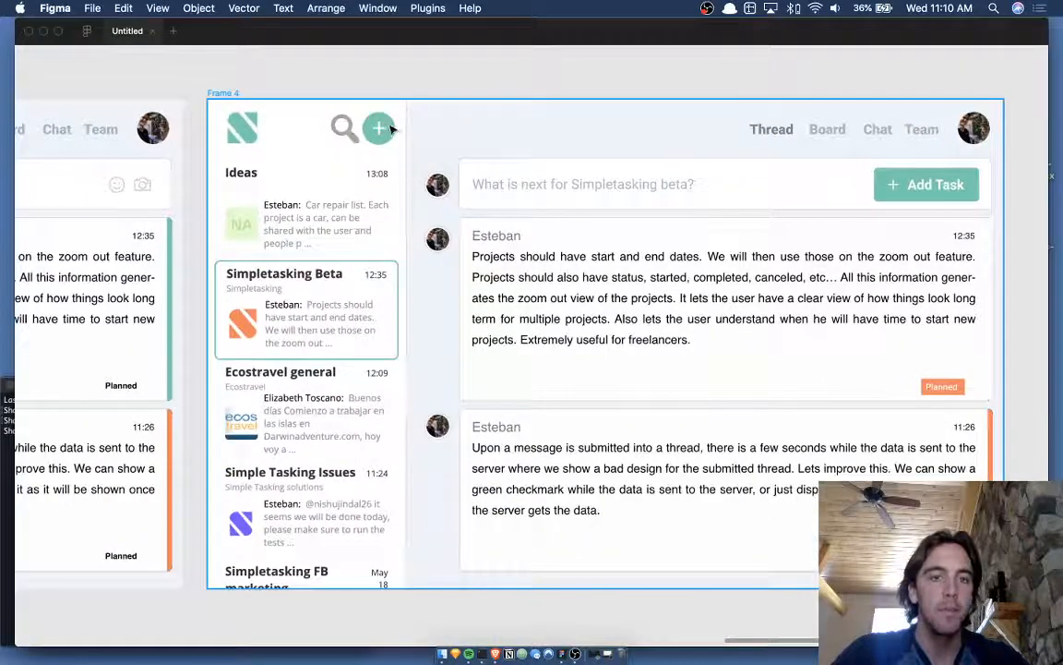
{"action": "scroll", "coordinate": [391, 130], "scroll_direction": "down", "scroll_amount": 3}
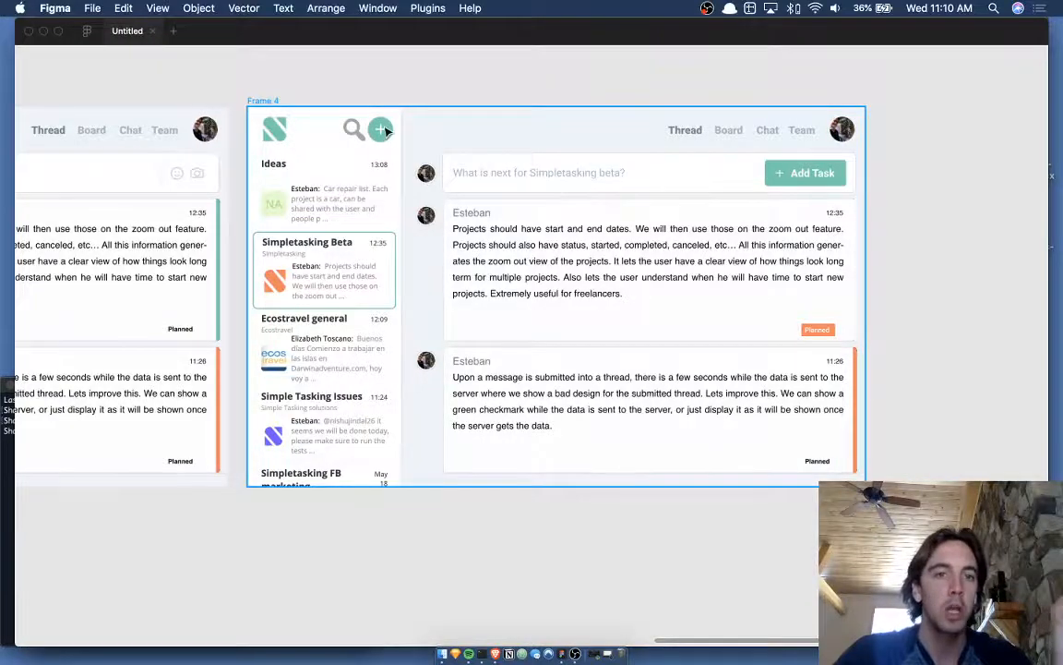
{"action": "scroll", "coordinate": [381, 130], "scroll_direction": "up", "scroll_amount": 5}
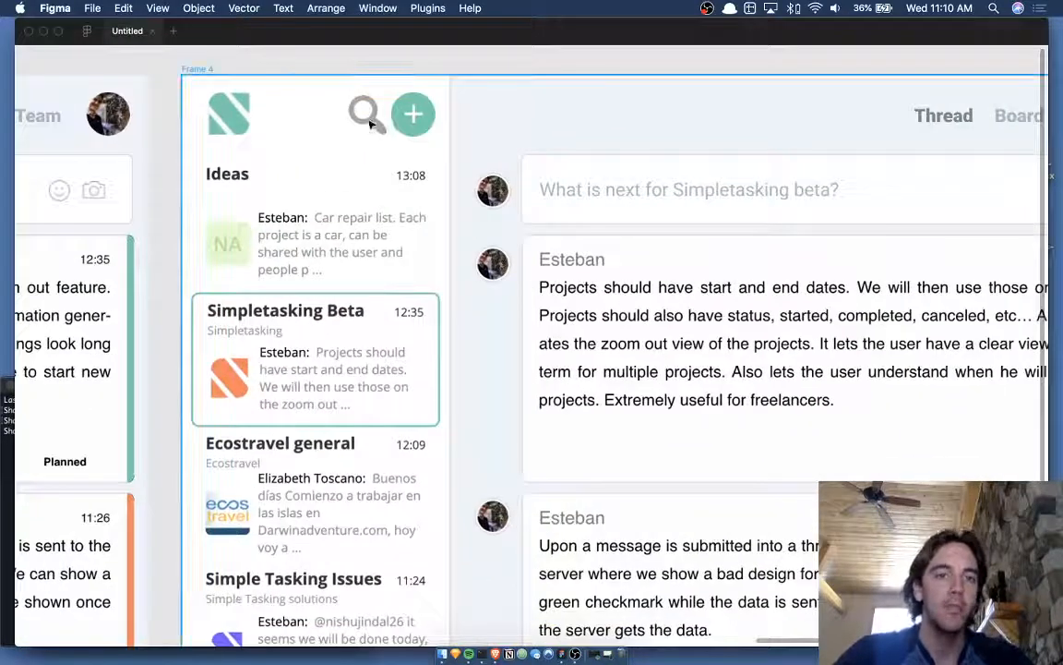
{"action": "key", "text": "r"}
{"action": "left_click_drag", "start_coordinate": [340, 83], "coordinate": [381, 137]}
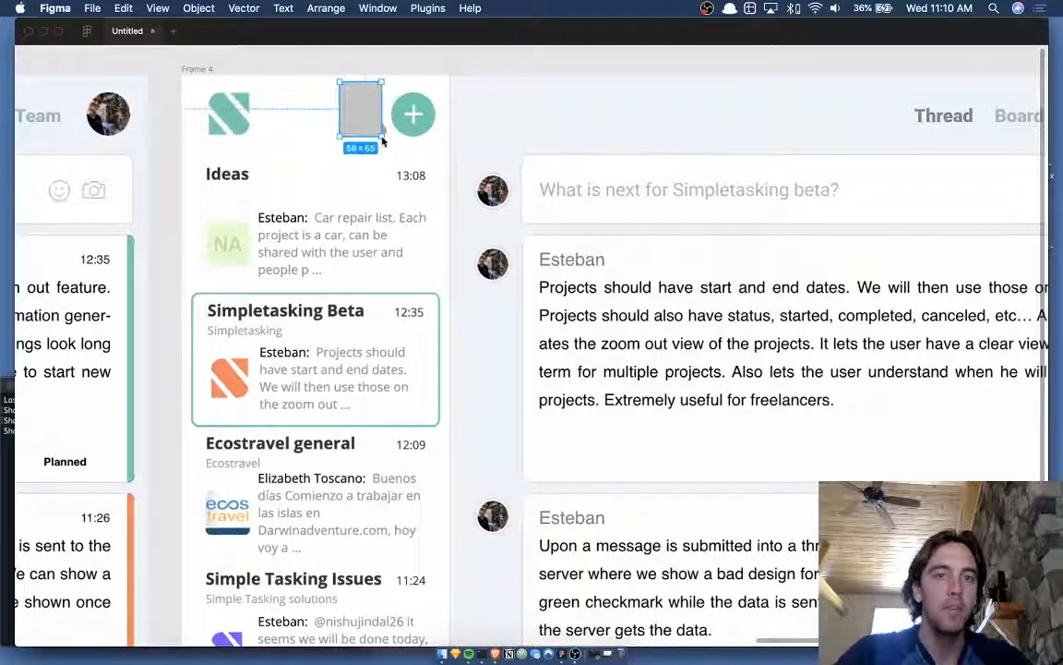
{"action": "key", "text": "Delete"}
- Select Frame 4 and bring back the toolbar and side panels with Cmd+\
{"action": "scroll", "coordinate": [356, 114], "scroll_direction": "down", "scroll_amount": 5}
{"action": "scroll", "coordinate": [357, 117], "scroll_direction": "up", "scroll_amount": 3}
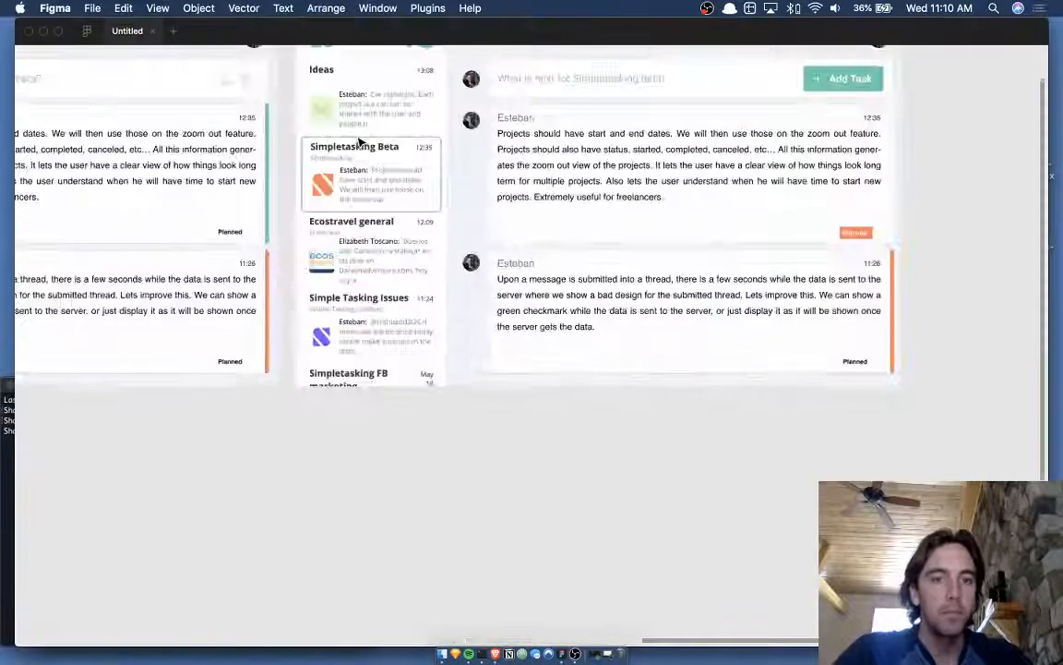
{"action": "left_click", "coordinate": [416, 211]}
{"action": "scroll", "coordinate": [406, 222], "scroll_direction": "up", "scroll_amount": 3}
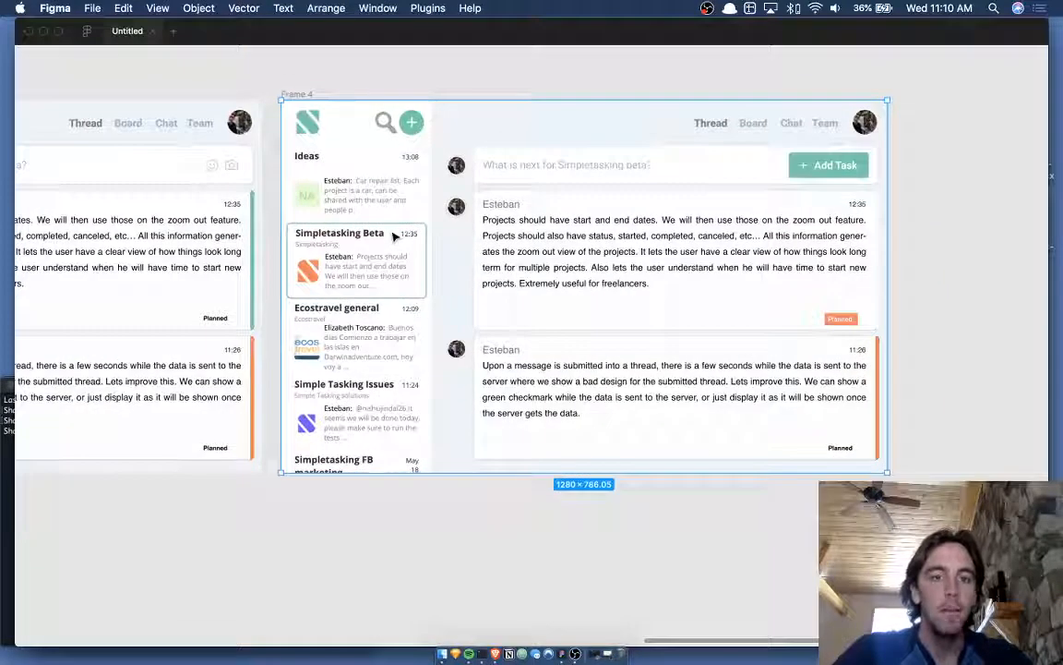
{"action": "key", "text": "super+backslash"}
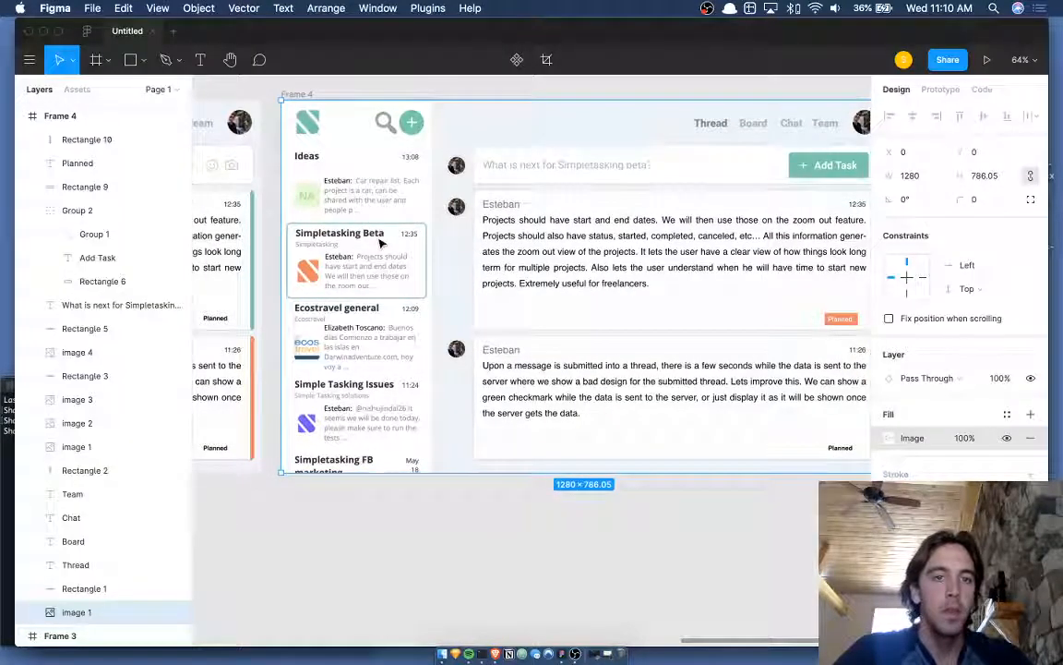
{"action": "scroll", "coordinate": [91, 434], "scroll_direction": "down", "scroll_amount": 3}
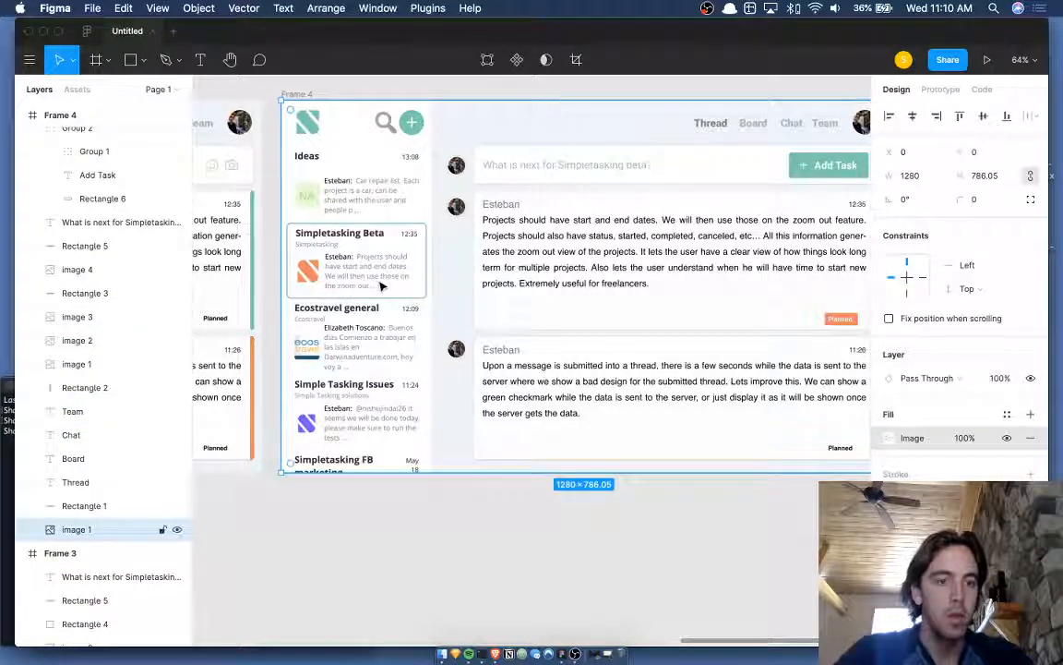
- Duplicate the mockup image, crop the copy to the sidebar, and move it lower
{"action": "key", "text": "super+d"}
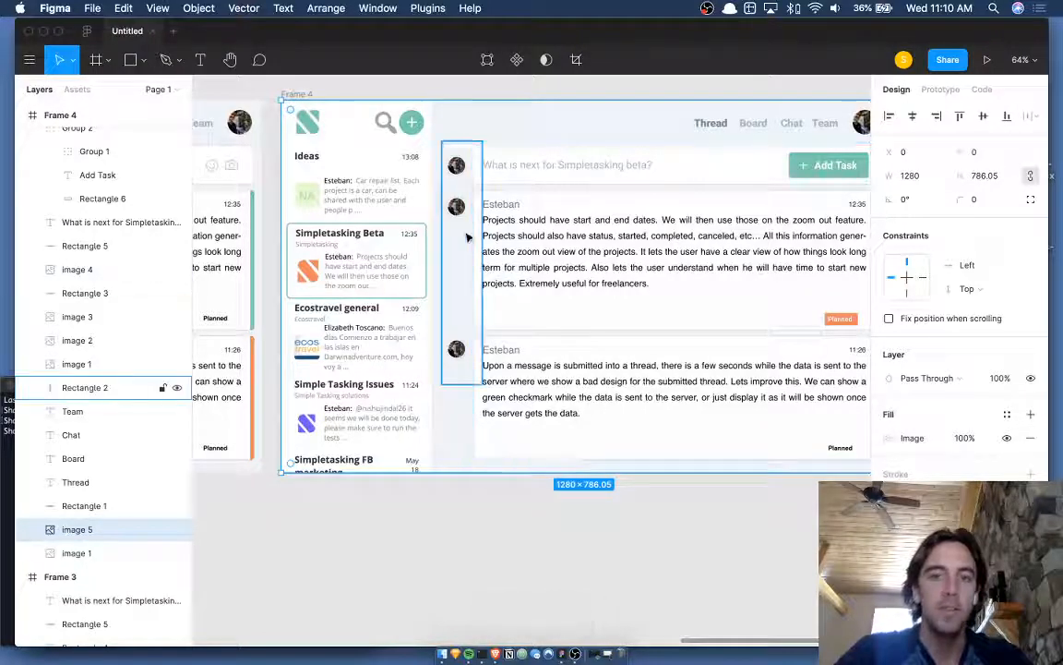
{"action": "double_click", "coordinate": [467, 239]}
{"action": "left_click", "coordinate": [729, 325]}
{"action": "left_click", "coordinate": [739, 362]}
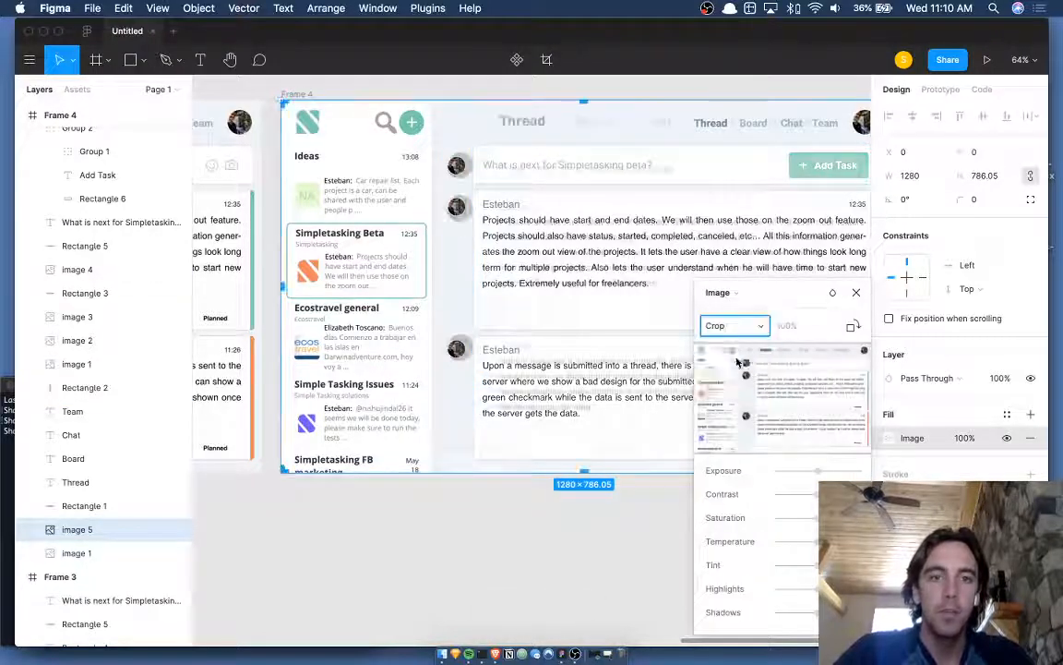
{"action": "scroll", "coordinate": [380, 103], "scroll_direction": "right", "scroll_amount": 5}
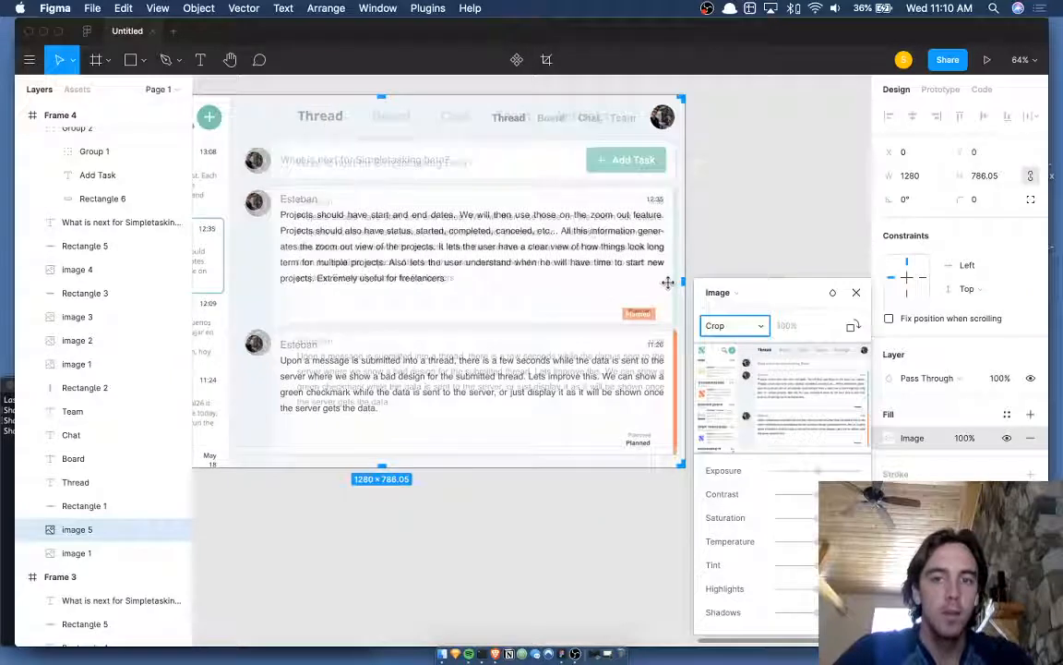
{"action": "left_click_drag", "start_coordinate": [681, 280], "coordinate": [389, 277]}
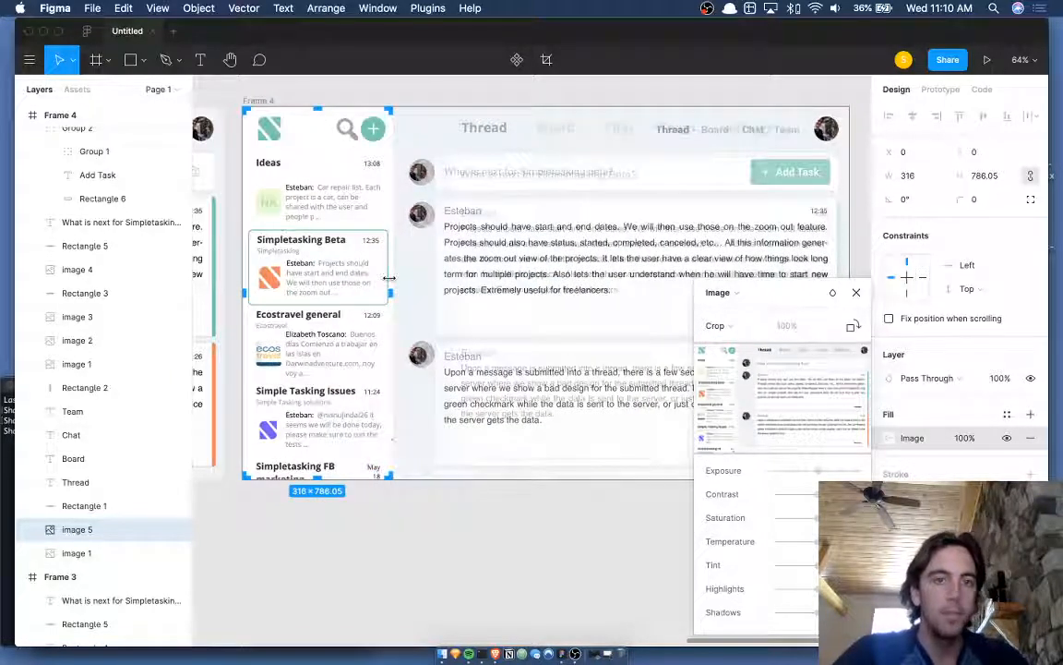
{"action": "left_click_drag", "start_coordinate": [320, 116], "coordinate": [321, 150]}
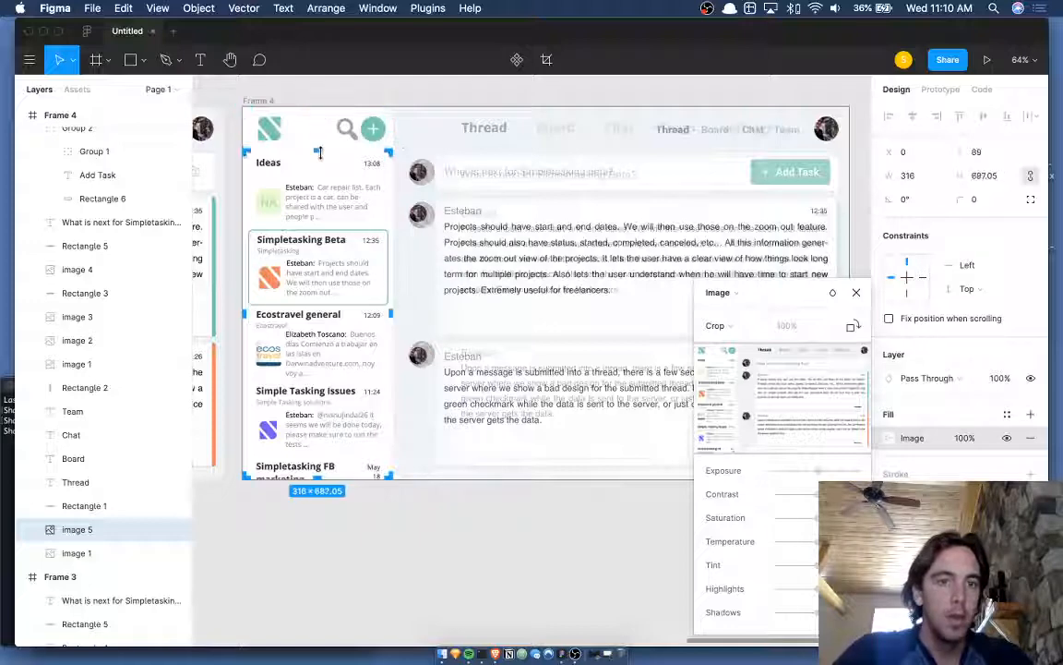
{"action": "key", "text": "Return"}
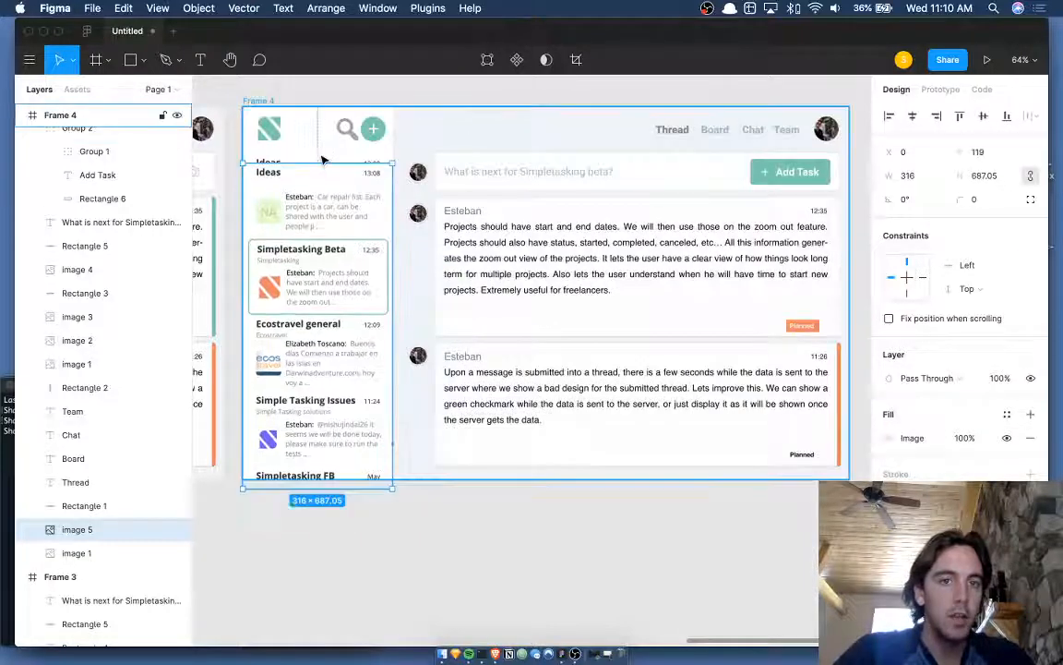
{"action": "key", "text": "shift+Down"}
{"action": "key", "text": "shift+Down"}
{"action": "key", "text": "shift+Down"}
{"action": "key", "text": "shift+Down"}
- Draw a white rectangle over the sidebar top and place it behind the cropped image
{"action": "key", "text": "r"}
{"action": "left_click_drag", "start_coordinate": [244, 148], "coordinate": [393, 235]}
{"action": "key", "text": "i"}
{"action": "left_click", "coordinate": [382, 245]}
{"action": "scroll", "coordinate": [382, 245], "scroll_direction": "up", "scroll_amount": 2}
{"action": "scroll", "coordinate": [384, 249], "scroll_direction": "up", "scroll_amount": 3}
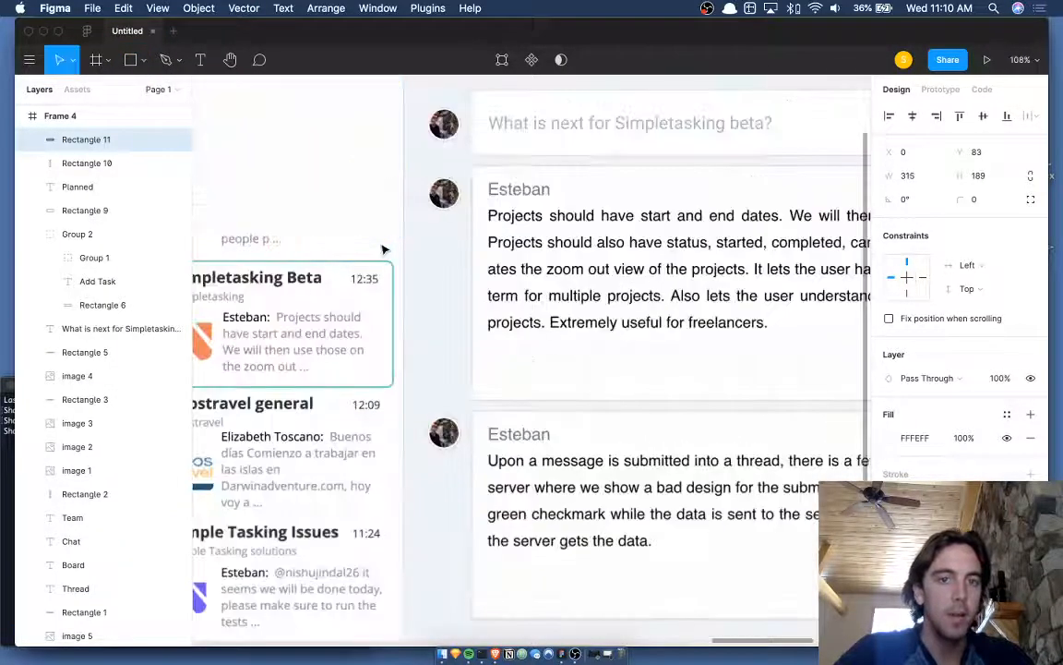
{"action": "key", "text": "super+bracketleft"}
{"action": "key", "text": "super+bracketleft"}
{"action": "key", "text": "super+bracketleft"}
{"action": "key", "text": "super+bracketleft"}
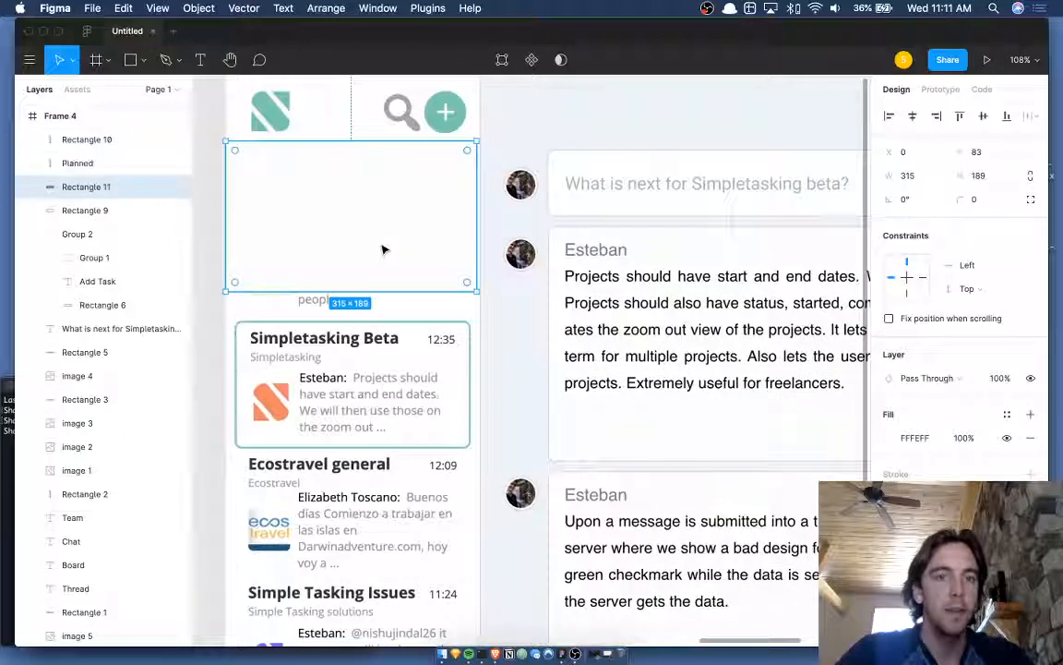
{"action": "key", "text": "alt+super+bracketleft"}
{"action": "key", "text": "super+bracketright"}
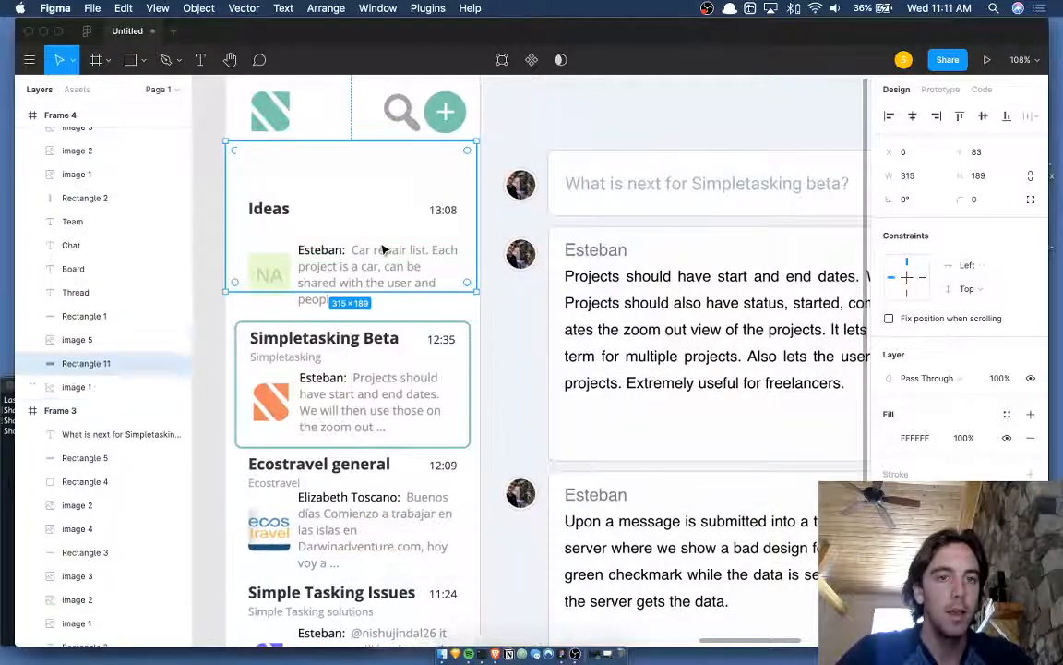
{"action": "key", "text": "super+bracketright"}
{"action": "key", "text": "super+bracketleft"}
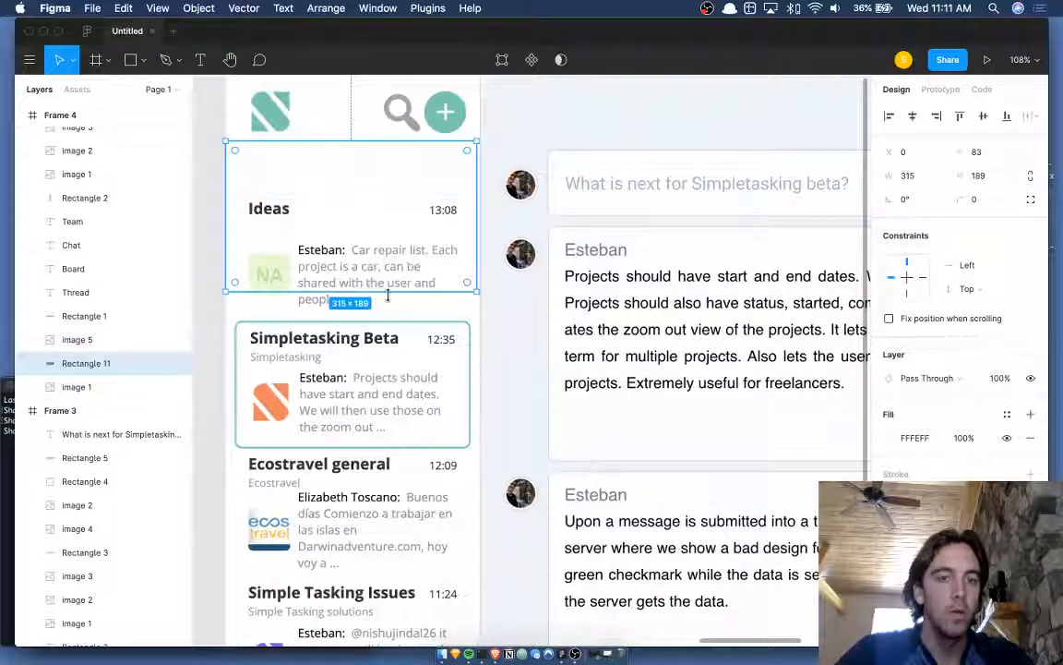
- Nudge the cropped sidebar image slightly down into place
{"action": "left_click", "coordinate": [386, 360]}
{"action": "scroll", "coordinate": [386, 362], "scroll_direction": "down", "scroll_amount": 3}
{"action": "left_click_drag", "start_coordinate": [386, 360], "coordinate": [385, 362]}
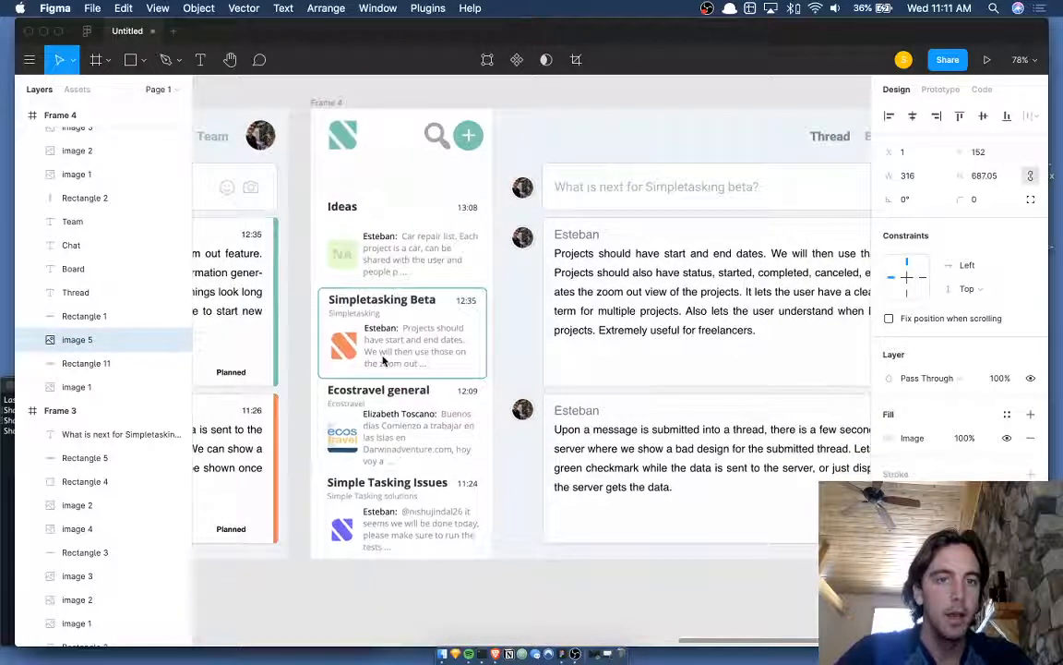
{"action": "scroll", "coordinate": [338, 196], "scroll_direction": "up", "scroll_amount": 5}
- Draw a 268-wide bar above the Ideas card filled with pale blue EEF3F9
{"action": "key", "text": "r"}
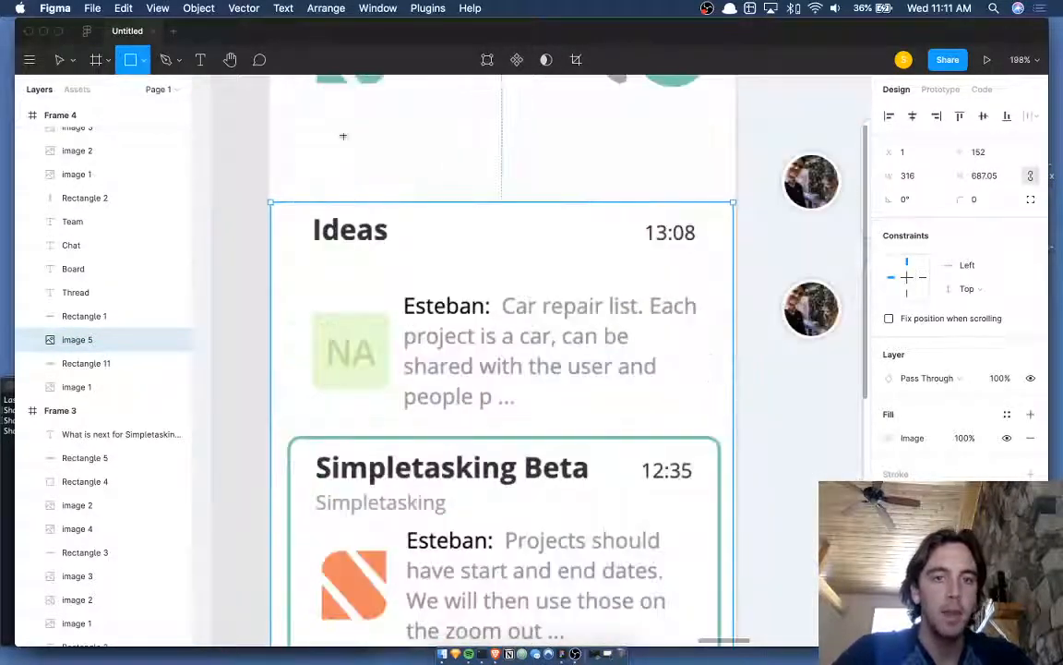
{"action": "mouse_move", "coordinate": [311, 119]}
{"action": "left_mouse_down"}
{"action": "mouse_move", "coordinate": [561, 180]}
{"action": "mouse_move", "coordinate": [710, 174]}
{"action": "left_mouse_up"}
{"action": "scroll", "coordinate": [712, 179], "scroll_direction": "up", "scroll_amount": 3}
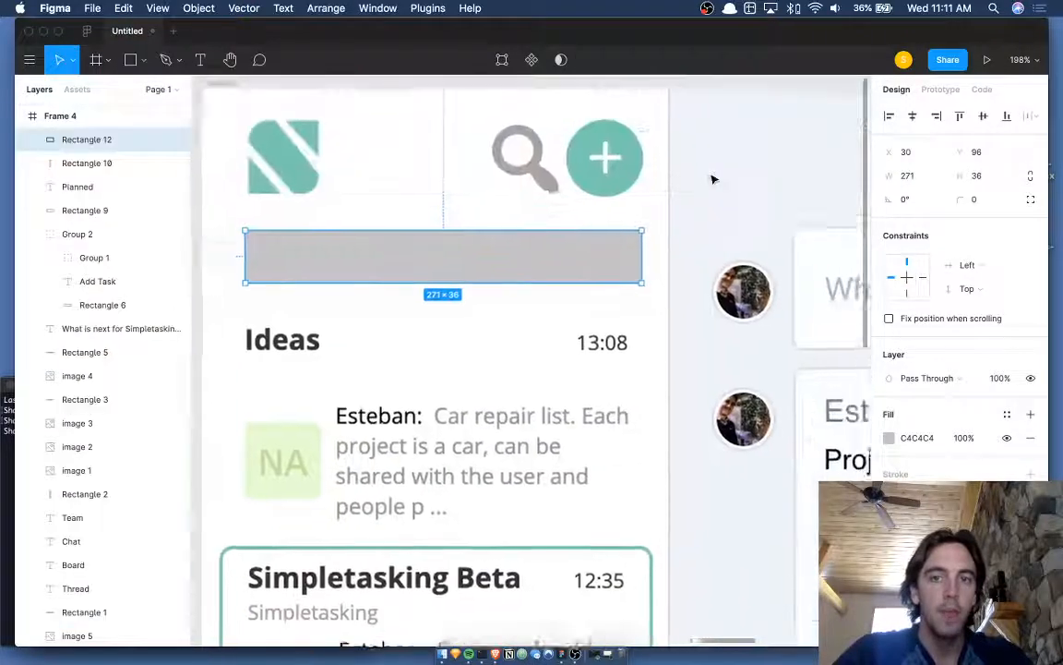
{"action": "scroll", "coordinate": [712, 179], "scroll_direction": "down", "scroll_amount": 5}
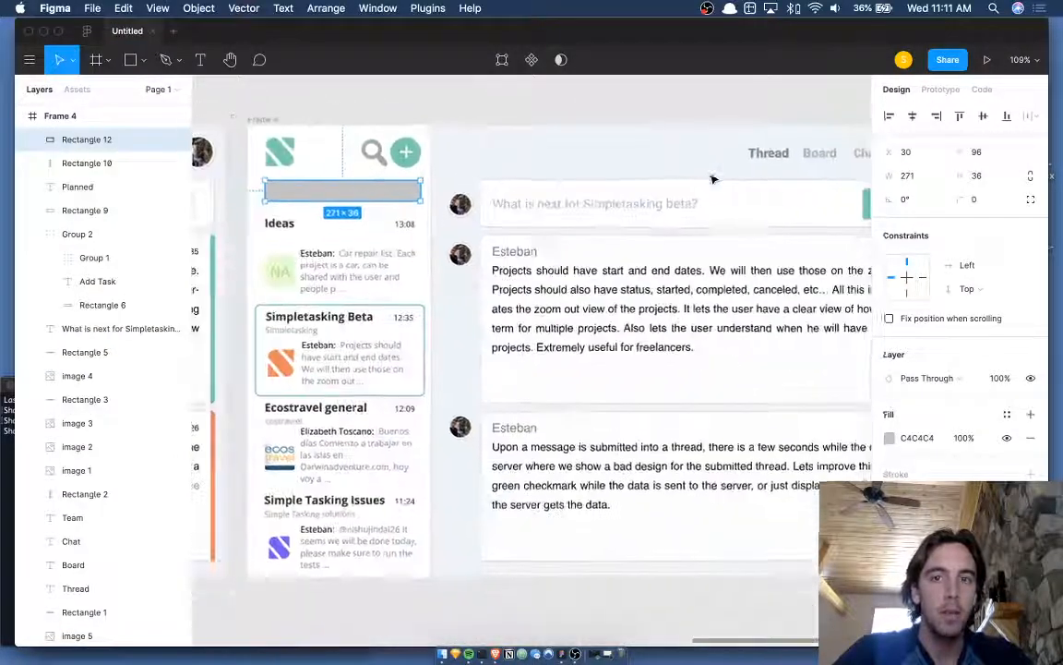
{"action": "key", "text": "i"}
{"action": "left_click", "coordinate": [519, 163]}
{"action": "scroll", "coordinate": [518, 162], "scroll_direction": "left", "scroll_amount": 3}
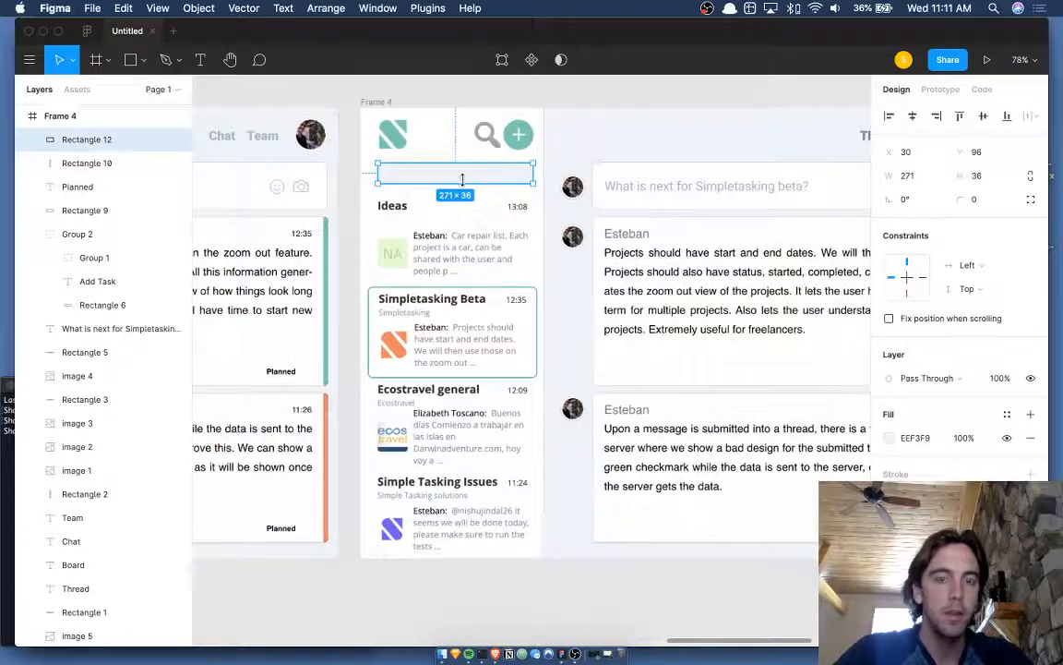
{"action": "scroll", "coordinate": [463, 180], "scroll_direction": "up", "scroll_amount": 5}
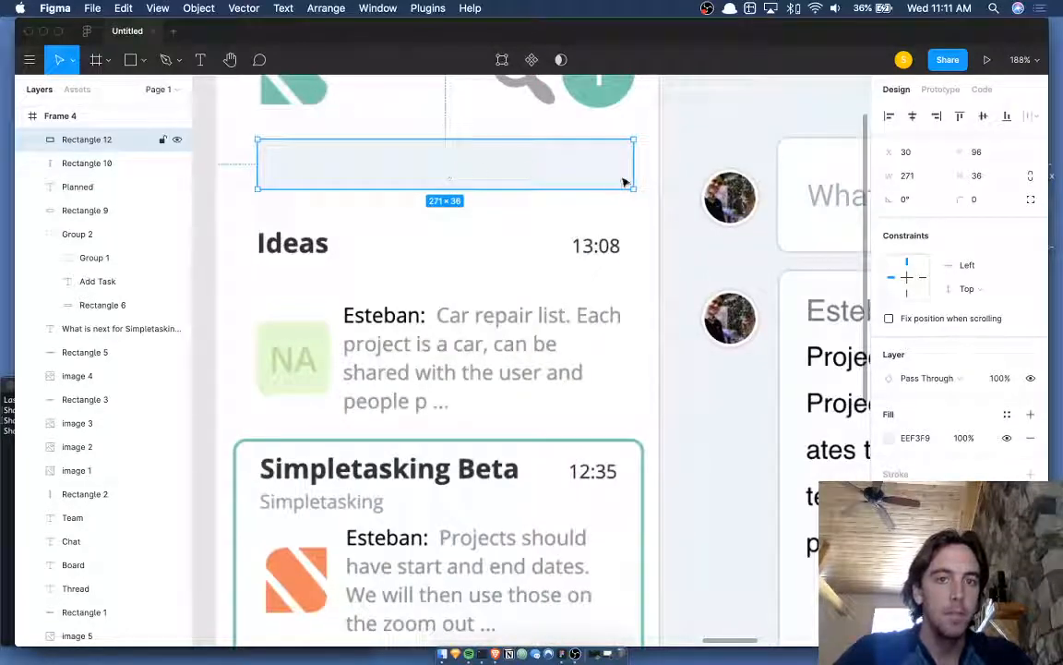
{"action": "left_click_drag", "start_coordinate": [632, 176], "coordinate": [629, 175]}
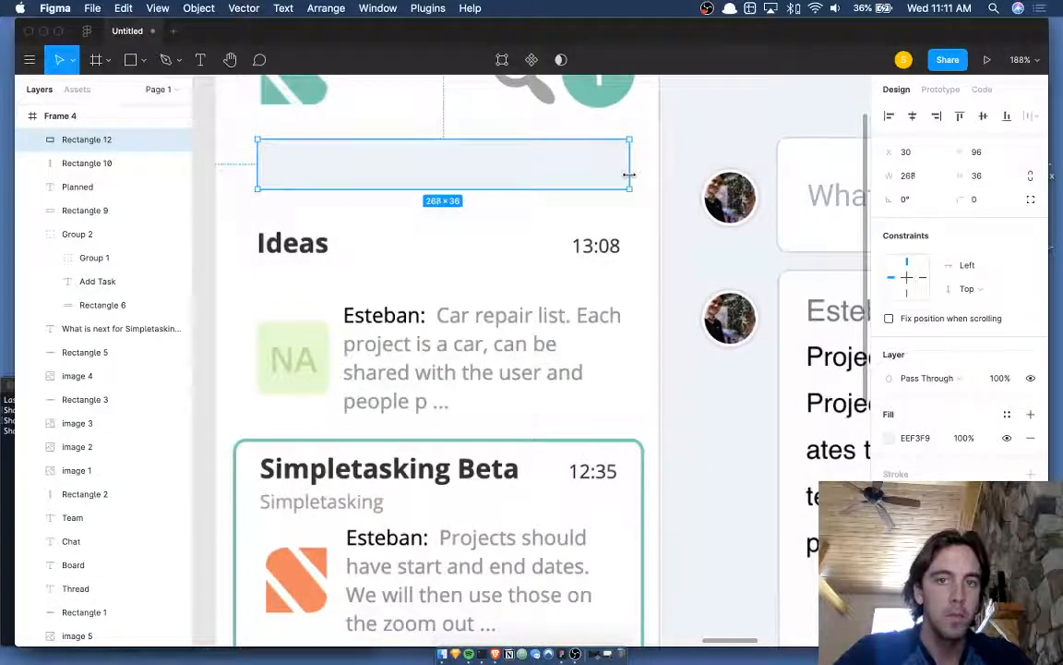
- Add an inner shadow to the search bar and set its corner radius to 3
{"action": "scroll", "coordinate": [642, 183], "scroll_direction": "up", "scroll_amount": 4}
{"action": "scroll", "coordinate": [641, 183], "scroll_direction": "left", "scroll_amount": 2}
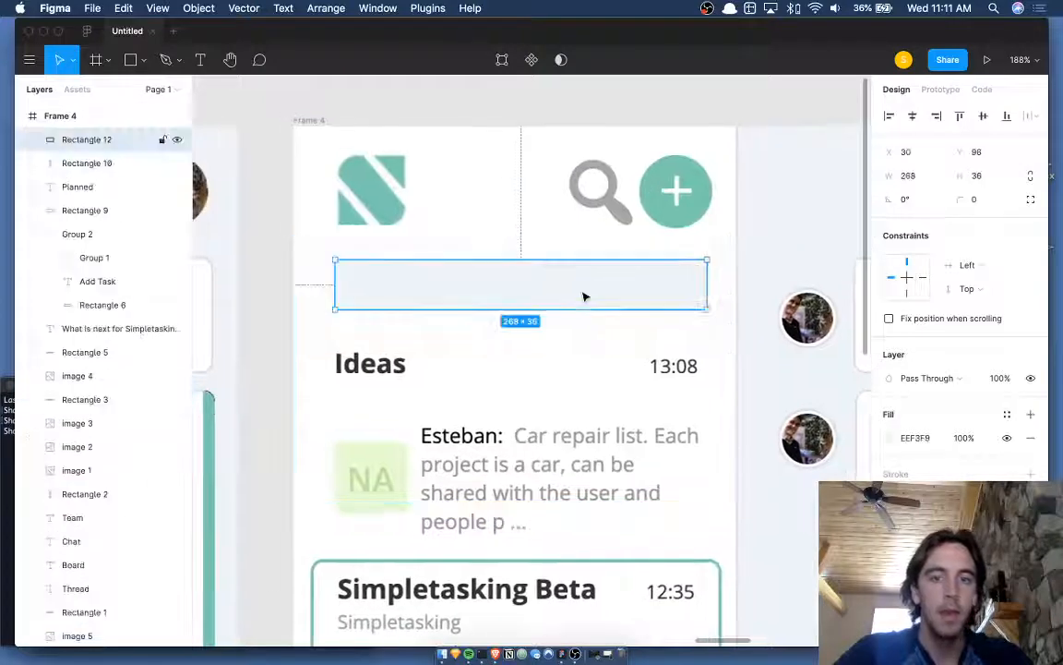
{"action": "scroll", "coordinate": [382, 304], "scroll_direction": "up", "scroll_amount": 4}
{"action": "scroll", "coordinate": [382, 303], "scroll_direction": "right", "scroll_amount": 2}
{"action": "scroll", "coordinate": [382, 304], "scroll_direction": "down", "scroll_amount": 4}
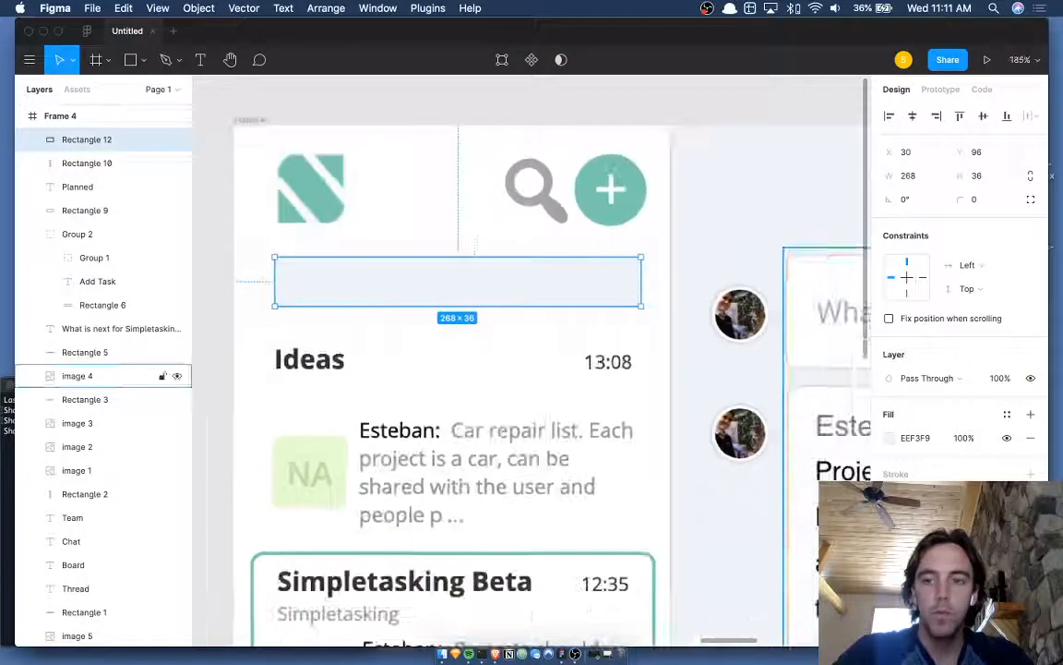
{"action": "left_click", "coordinate": [1031, 509]}
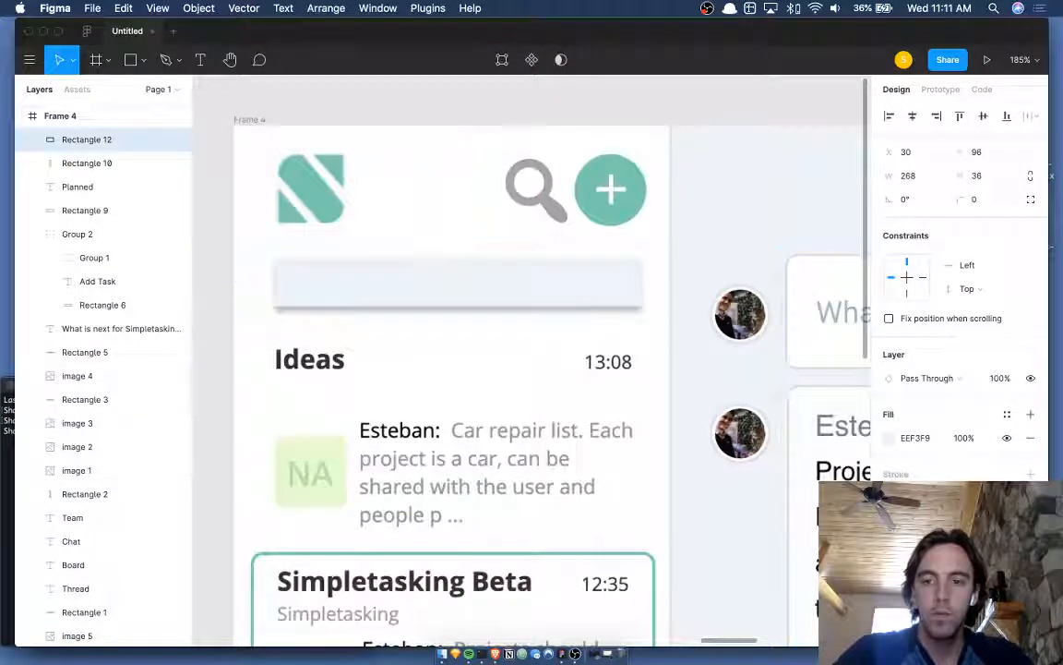
{"action": "left_click", "coordinate": [928, 514]}
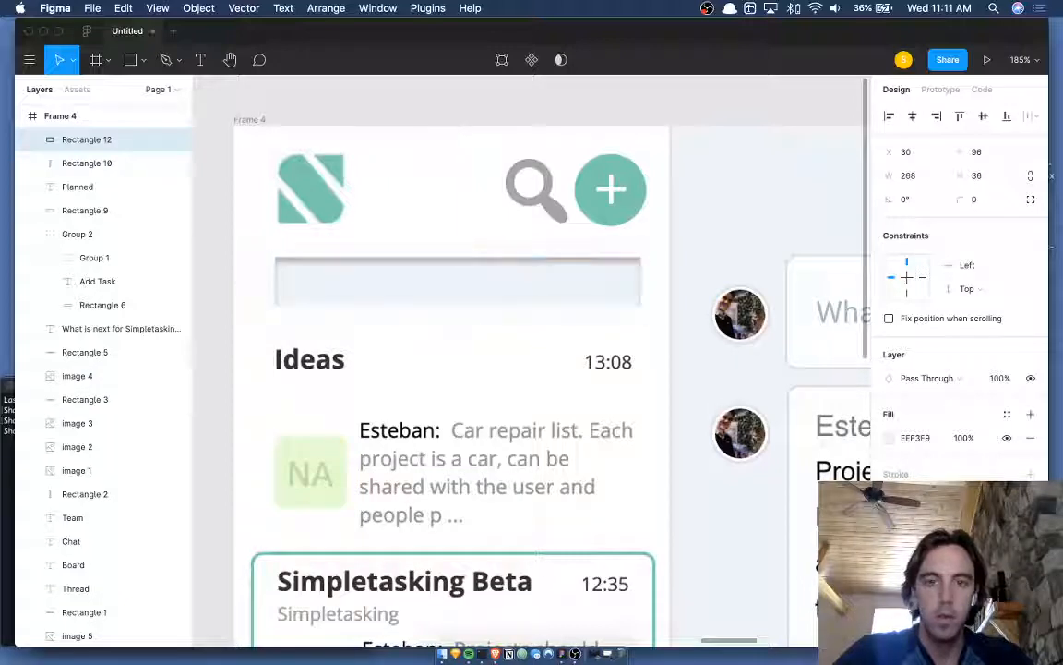
{"action": "left_click", "coordinate": [977, 200]}
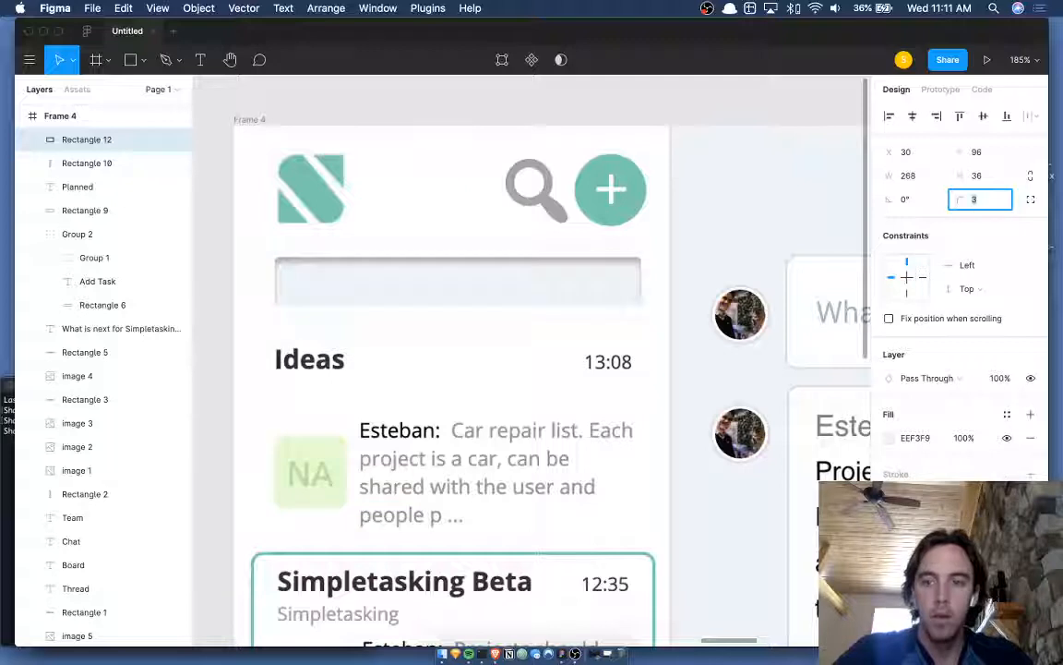
- Set the inner shadow's blur to 3 and its opacity to 4%
{"action": "left_click", "coordinate": [890, 533]}
{"action": "key", "text": "Tab"}
{"action": "key", "text": "Tab"}
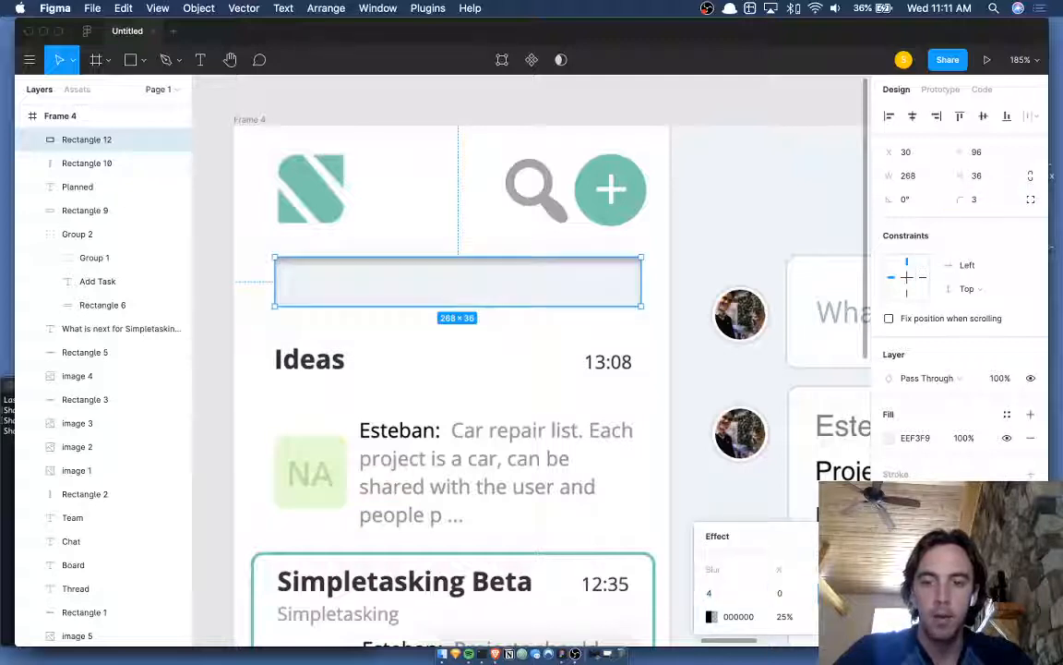
{"action": "key", "text": "shift+Tab"}
{"action": "key", "text": "shift+Tab"}
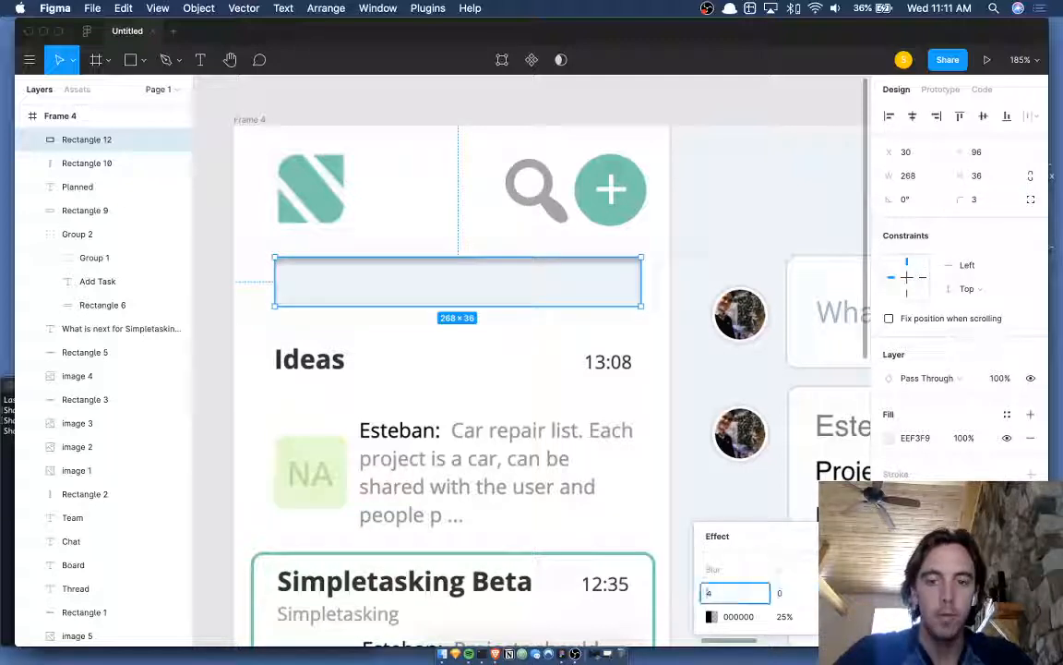
{"action": "key", "text": "Down"}
{"action": "key", "text": "Tab"}
{"action": "key", "text": "Tab"}
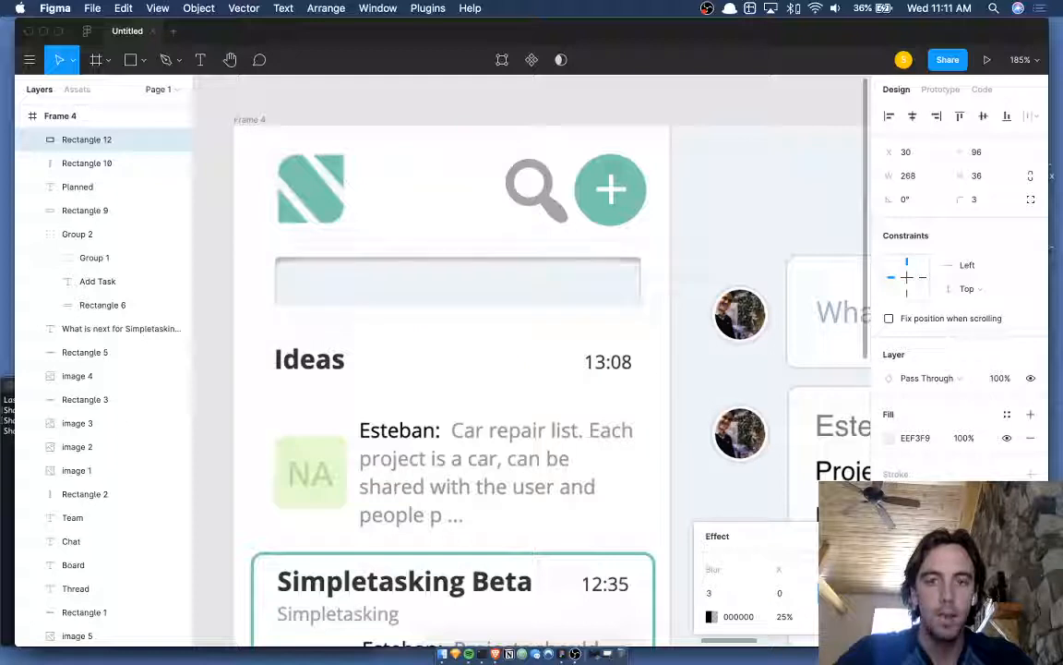
{"action": "key", "text": "Tab"}
{"action": "key", "text": "shift+Down"}
{"action": "key", "text": "shift+Down"}
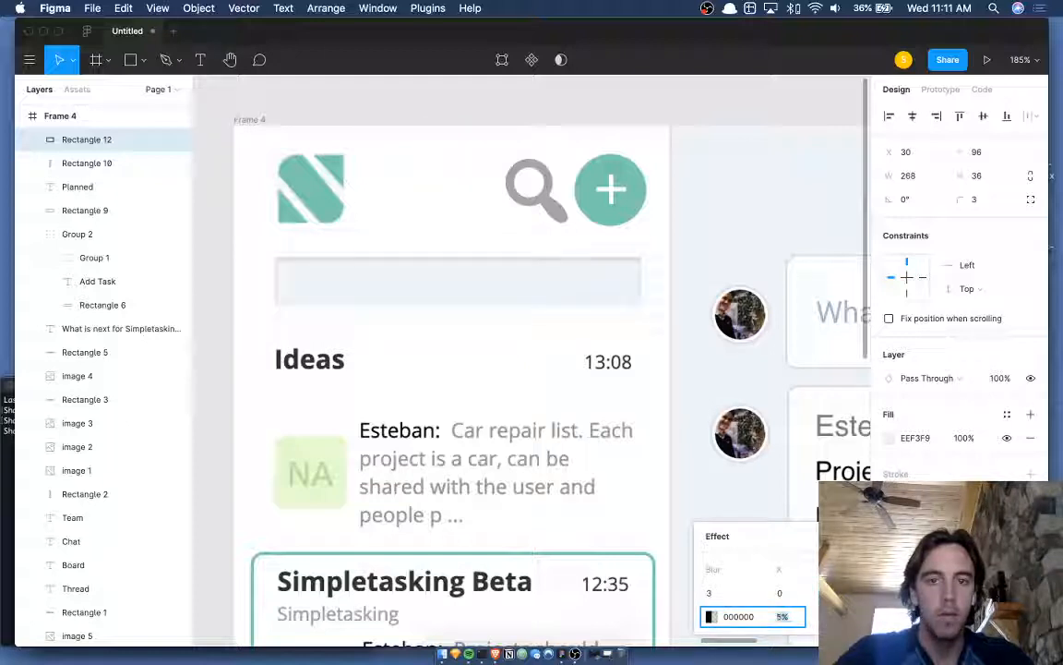
{"action": "key", "text": "shift+Down"}
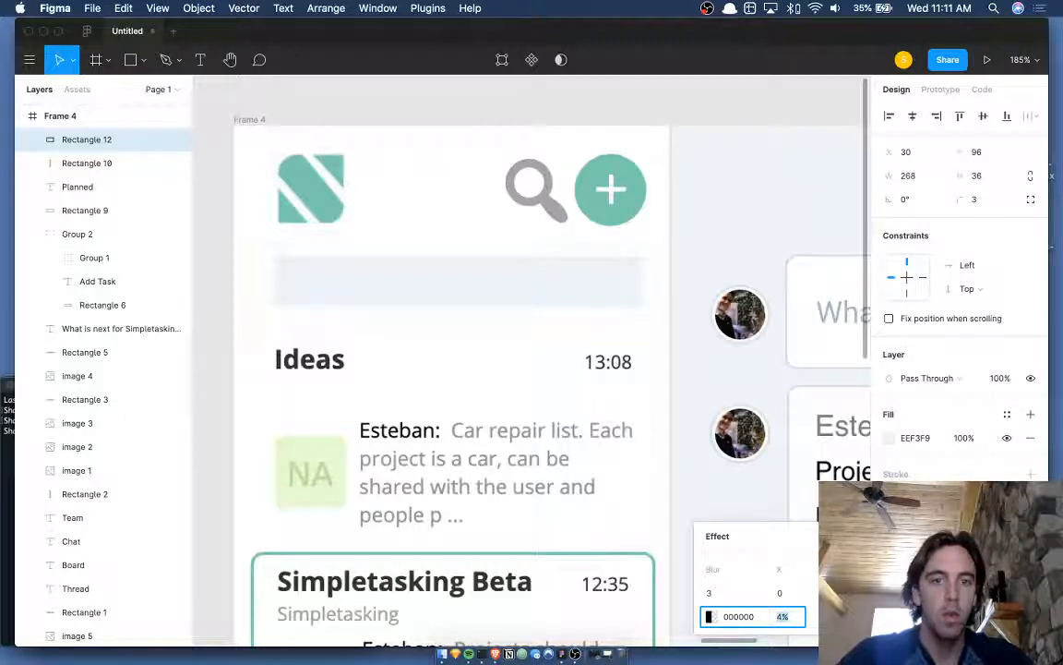
- Add a 'Search' text layer and move it to the search bar's left side
{"action": "scroll", "coordinate": [417, 306], "scroll_direction": "left", "scroll_amount": 5}
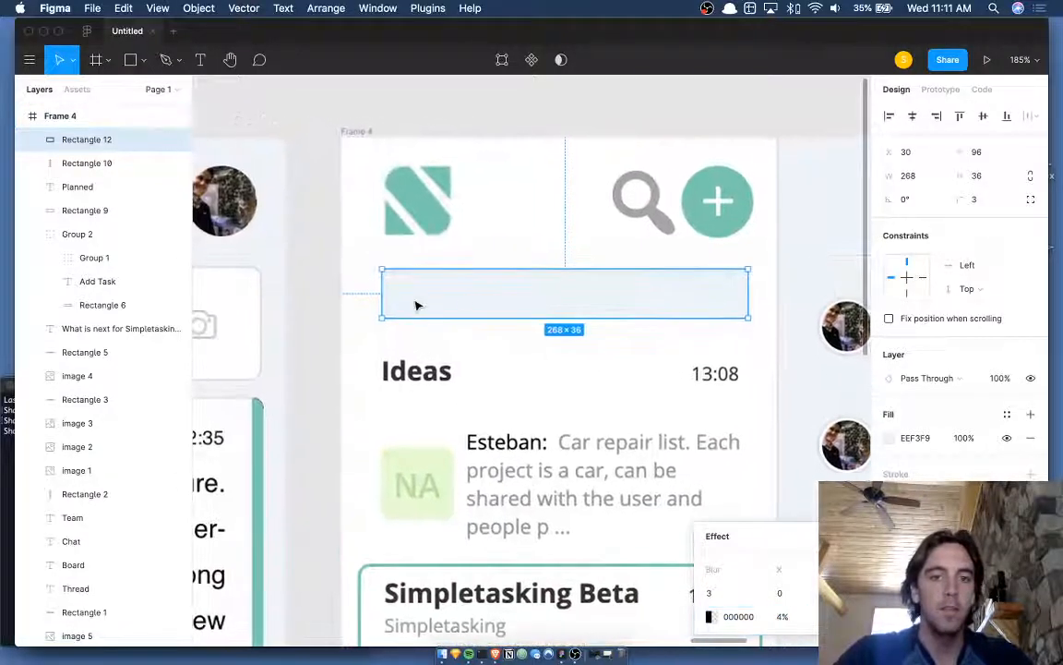
{"action": "key", "text": "t"}
{"action": "left_click", "coordinate": [476, 290]}
{"action": "type", "text": "Search"}
{"action": "key", "text": "Escape"}
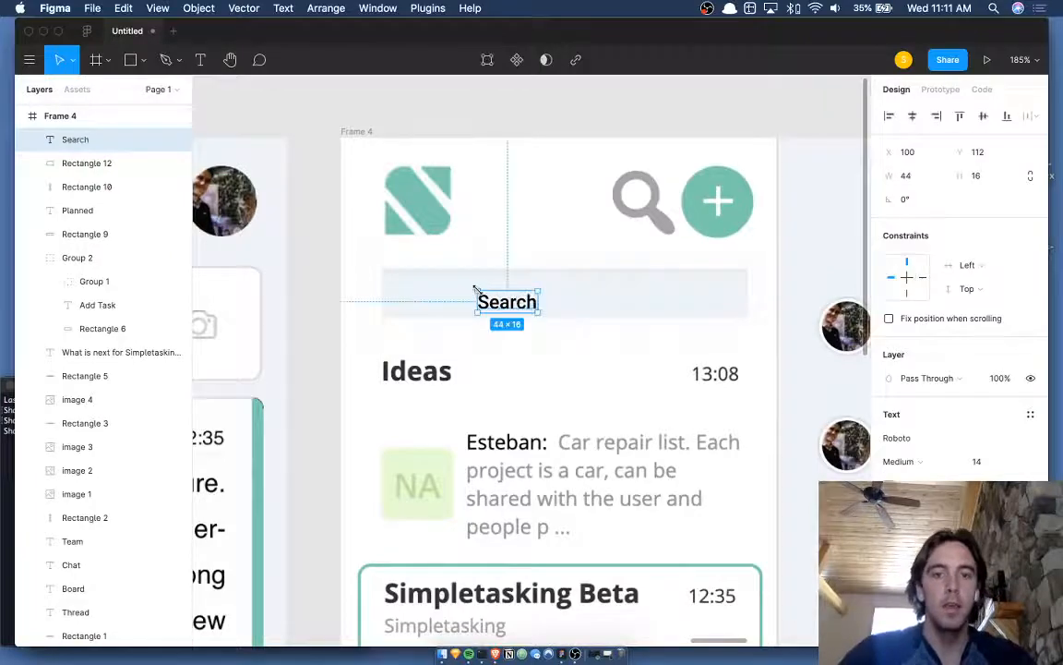
{"action": "scroll", "coordinate": [479, 296], "scroll_direction": "down", "scroll_amount": 5}
{"action": "scroll", "coordinate": [668, 273], "scroll_direction": "right", "scroll_amount": 5}
{"action": "key", "text": "i"}
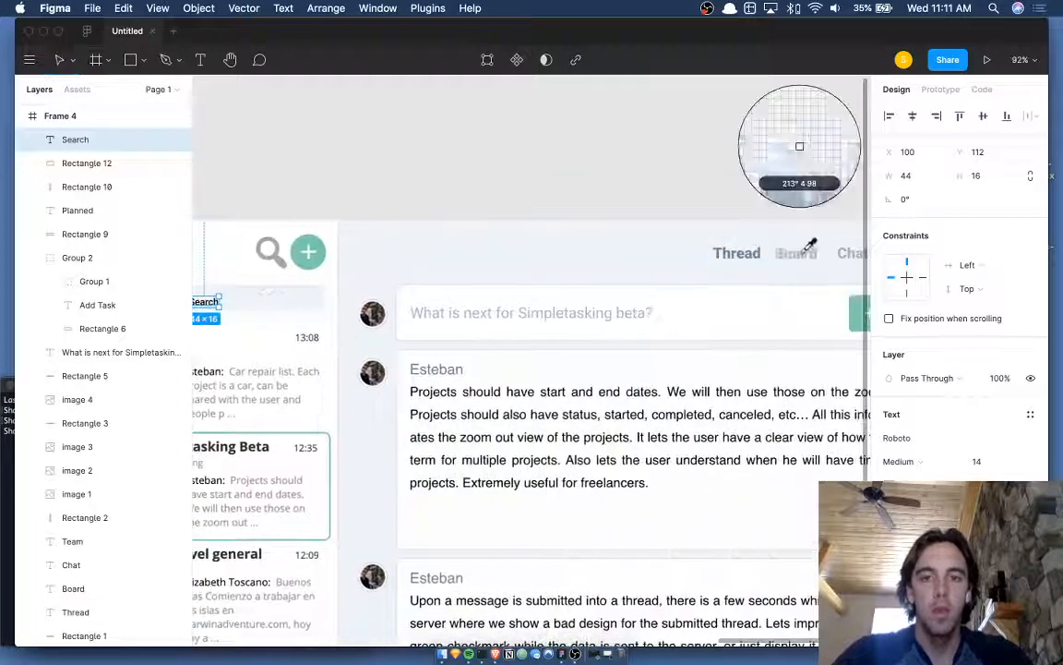
{"action": "key", "text": "Escape"}
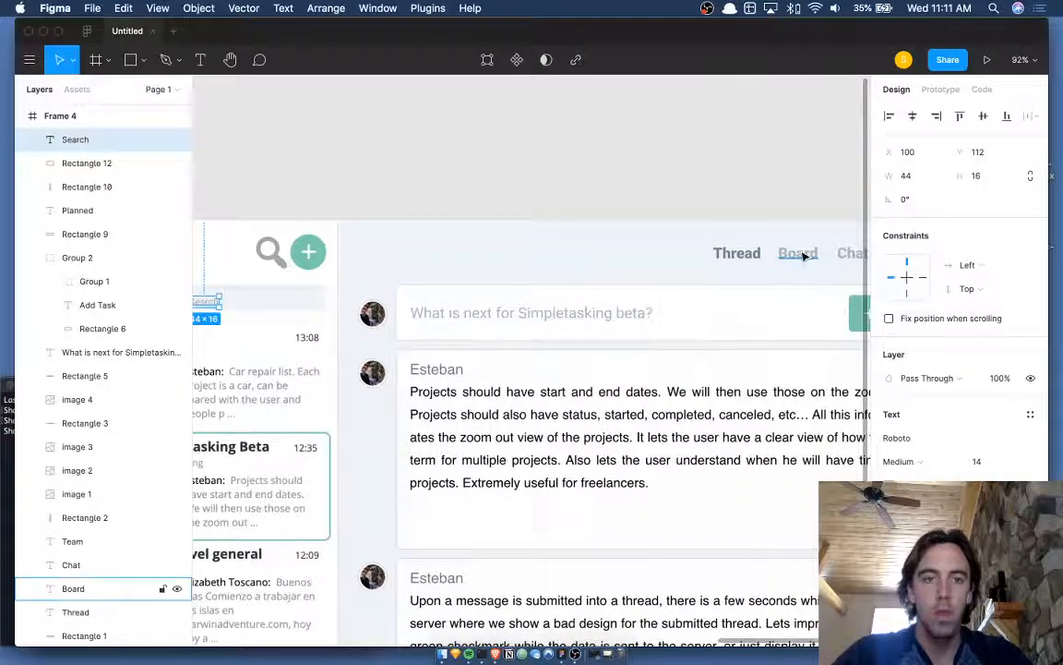
{"action": "scroll", "coordinate": [415, 300], "scroll_direction": "up", "scroll_amount": 5}
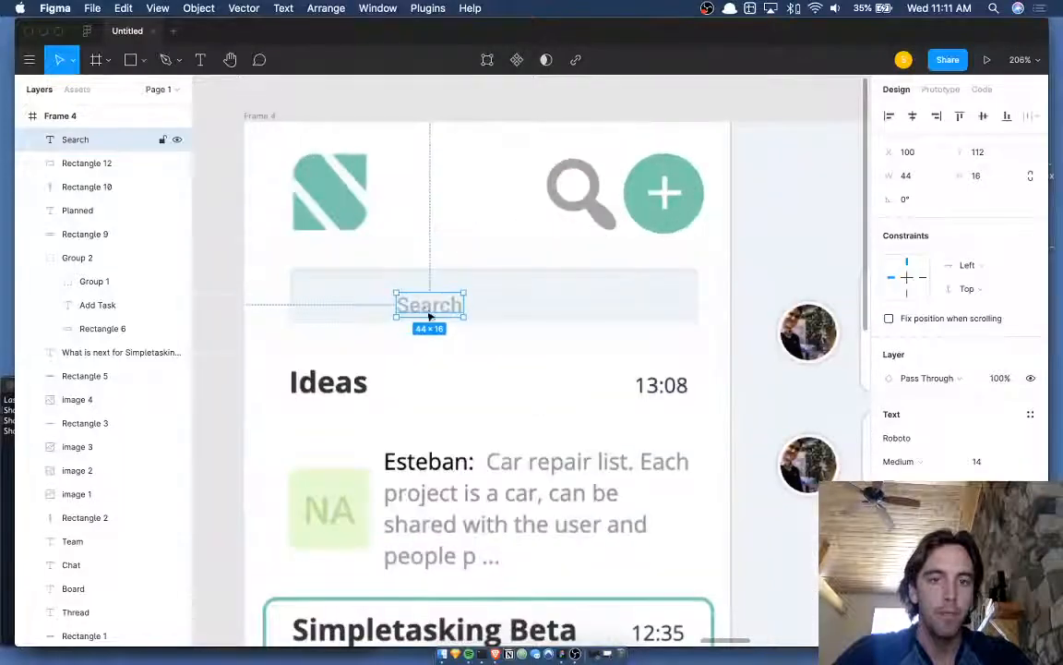
{"action": "left_click_drag", "start_coordinate": [429, 316], "coordinate": [378, 310]}
{"action": "key", "text": "Left"}
{"action": "key", "text": "Left"}
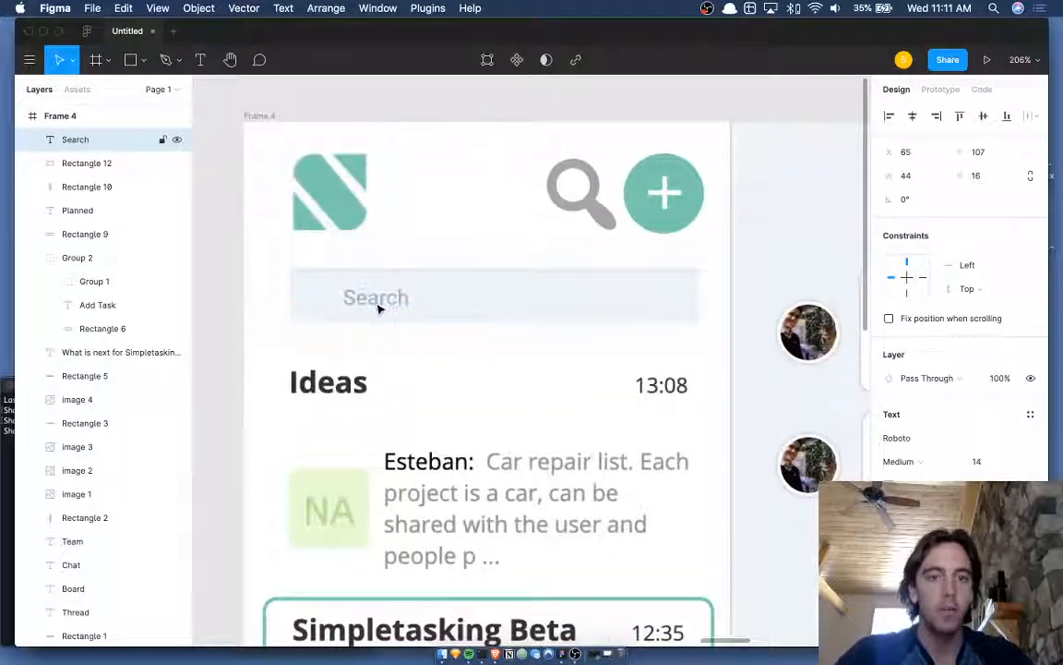
- Edit the text to read 'Search for a task'
{"action": "double_click", "coordinate": [376, 303]}
{"action": "key", "text": "Right"}
{"action": "type", "text": "for a"}
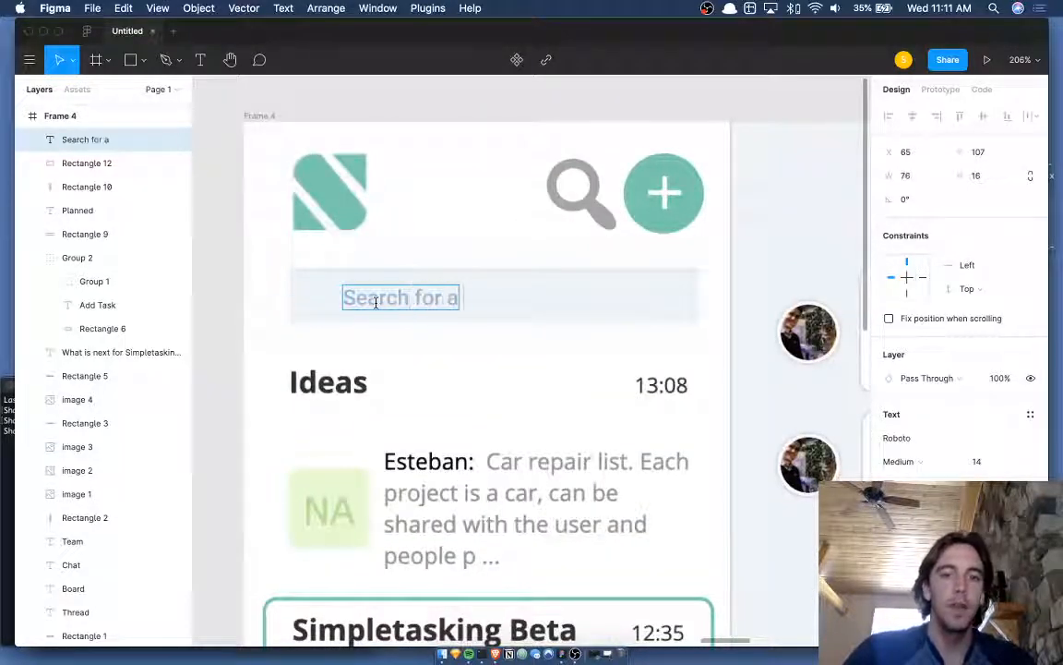
{"action": "type", "text": " t"}
{"action": "key", "text": "BackSpace"}
{"action": "key", "text": "BackSpace"}
{"action": "key", "text": "BackSpace"}
{"action": "key", "text": "BackSpace"}
{"action": "key", "text": "BackSpace"}
{"action": "key", "text": "BackSpace"}
{"action": "key", "text": "BackSpace"}
{"action": "key", "text": "BackSpace"}
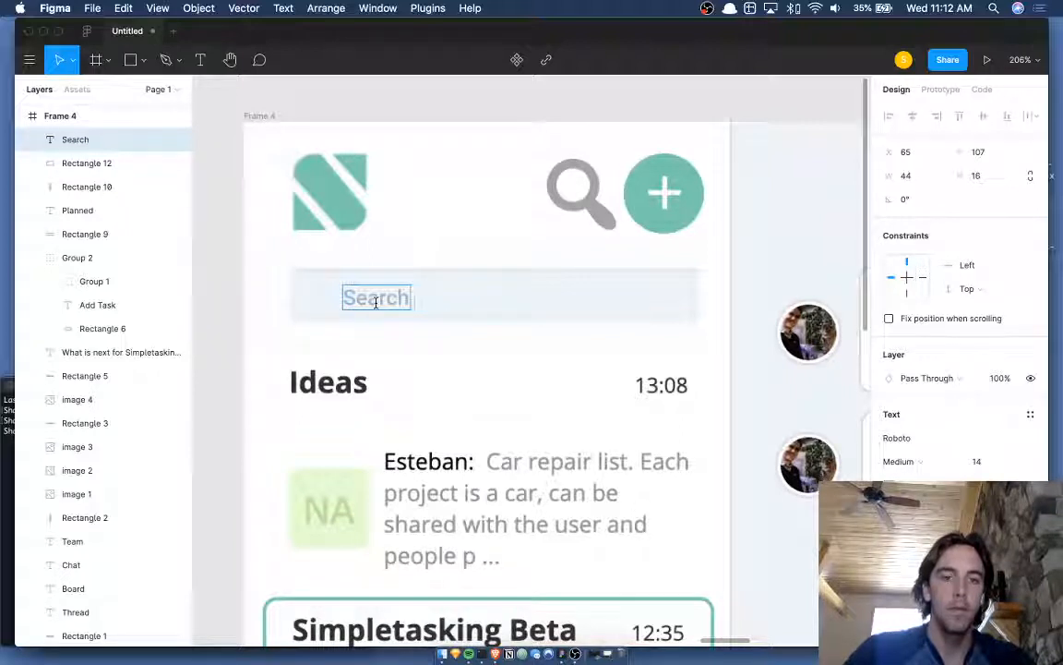
{"action": "type", "text": "For A Ta"}
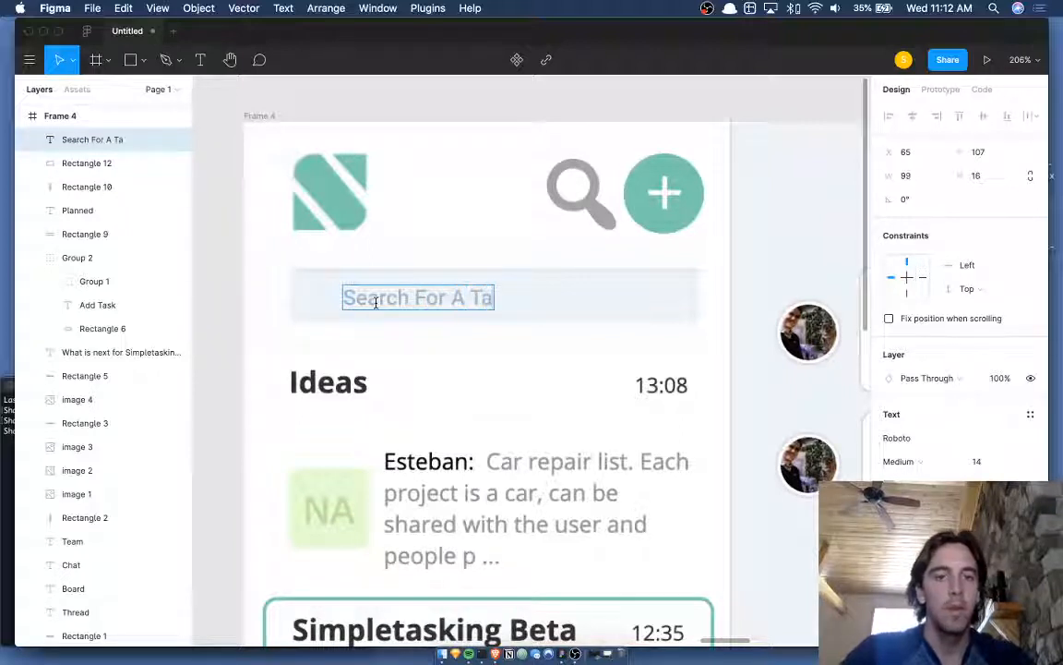
{"action": "key", "text": "alt+shift+Left"}
{"action": "key", "text": "alt+shift+Left"}
{"action": "key", "text": "alt+shift+Left"}
{"action": "type", "text": "for a tas"}
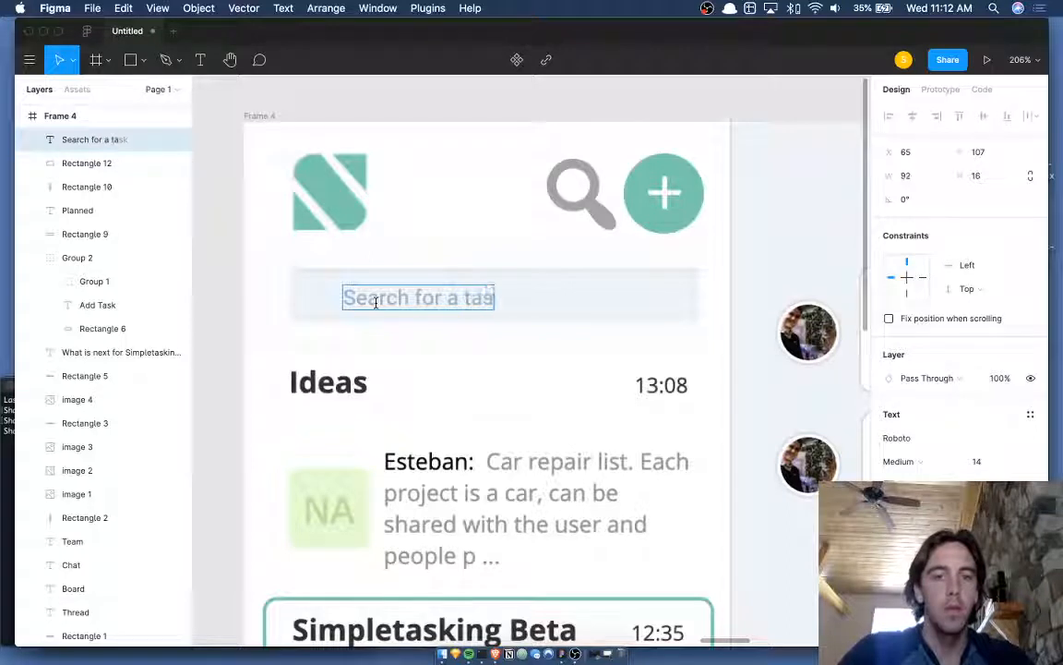
{"action": "type", "text": "k"}
{"action": "key", "text": "alt+shift+Left"}
{"action": "key", "text": "BackSpace"}
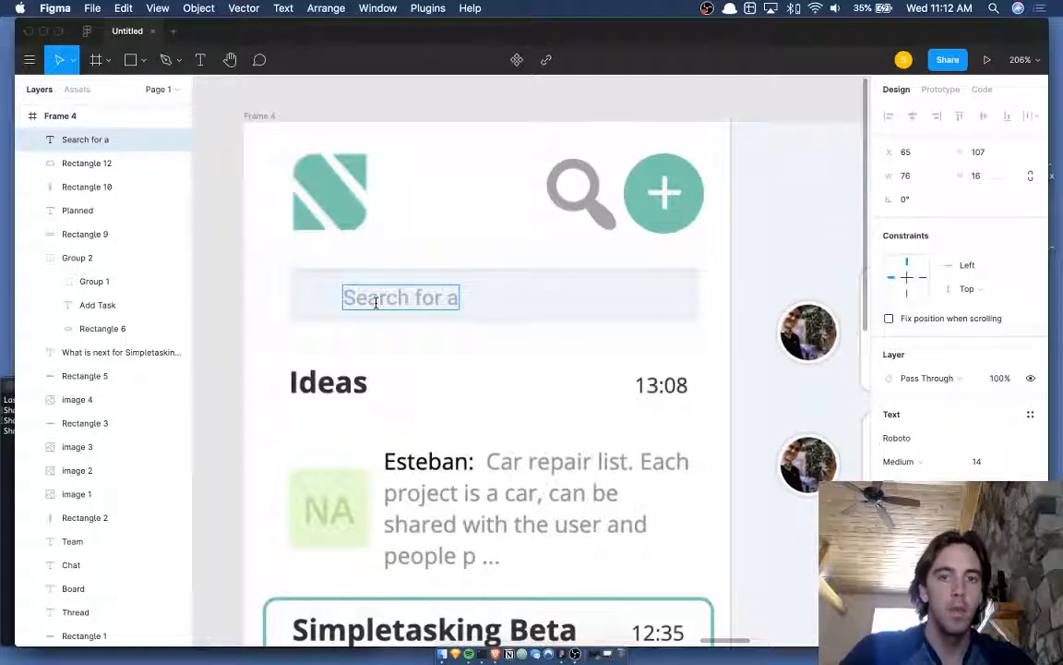
{"action": "type", "text": "n"}
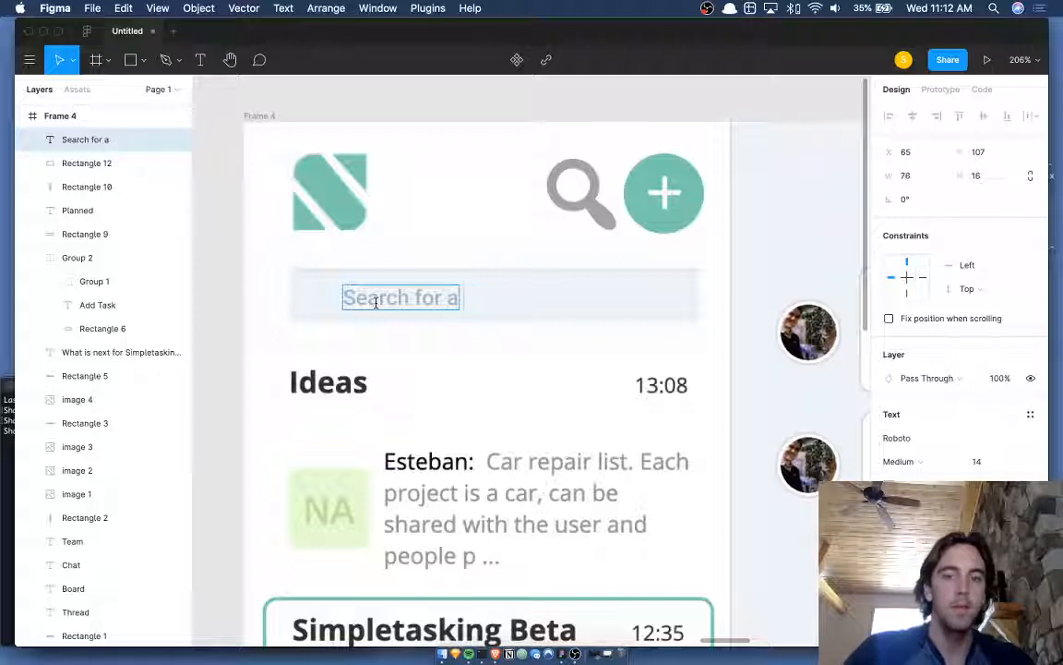
{"action": "type", "text": " task"}
{"action": "key", "text": "Escape"}
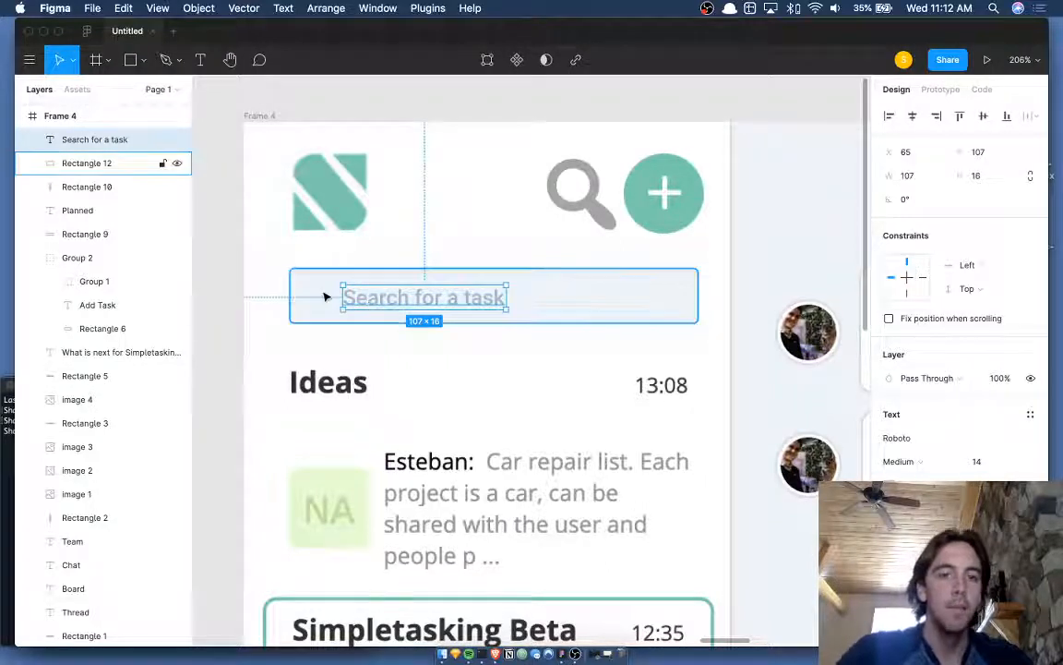
- Draw a small ellipse just left of the placeholder text
{"action": "key", "text": "o"}
{"action": "left_click_drag", "start_coordinate": [318, 284], "coordinate": [306, 302]}
{"action": "scroll", "coordinate": [306, 302], "scroll_direction": "up", "scroll_amount": 5}
- Give the circle the placeholder text's grey colour and resize it to 12×12
{"action": "key", "text": "i"}
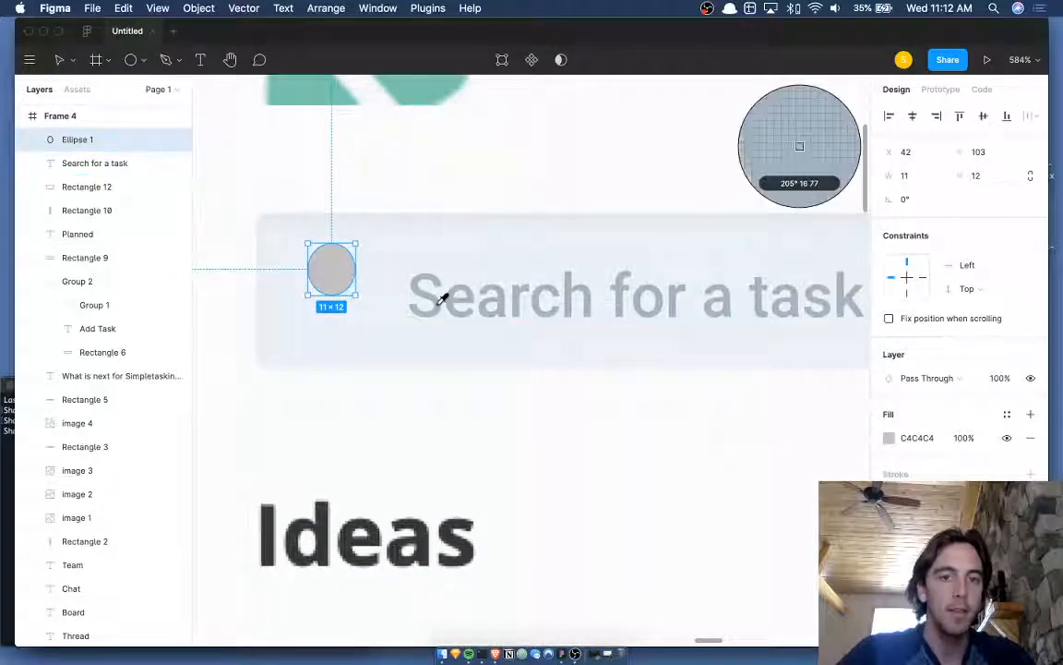
{"action": "left_click", "coordinate": [441, 296]}
{"action": "left_click_drag", "start_coordinate": [352, 273], "coordinate": [366, 320]}
{"action": "scroll", "coordinate": [341, 291], "scroll_direction": "up", "scroll_amount": 4}
- Draw a slanted handle rectangle and adjust the magnifier icon's position
{"action": "key", "text": "r"}
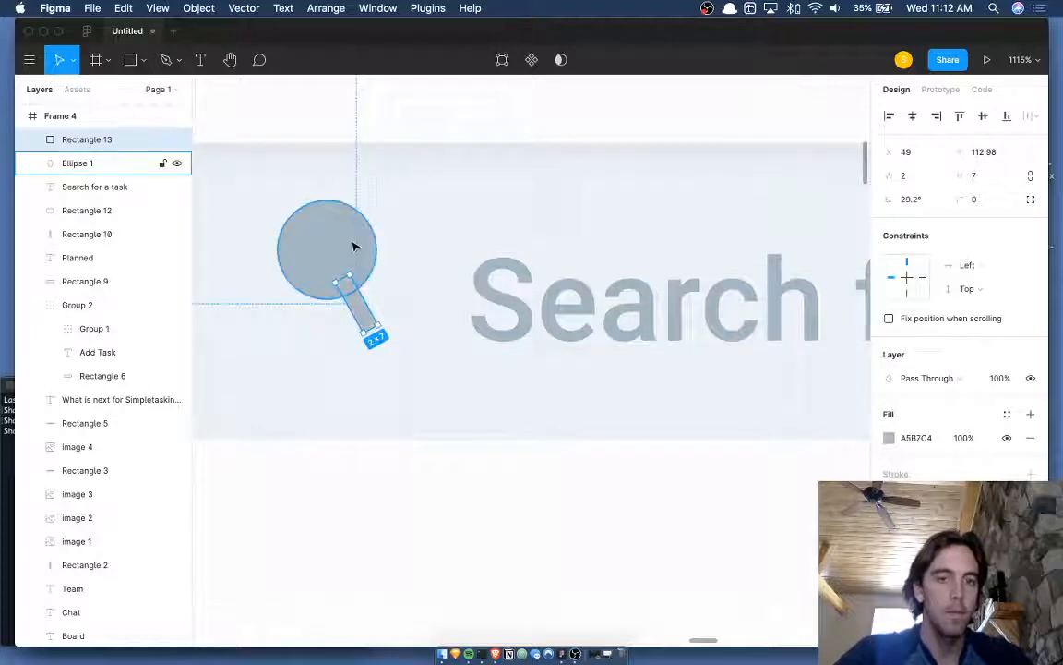
{"action": "scroll", "coordinate": [352, 242], "scroll_direction": "down", "scroll_amount": 5}
{"action": "left_click", "coordinate": [347, 232], "text": "shift"}
{"action": "key", "text": "shift+Down"}
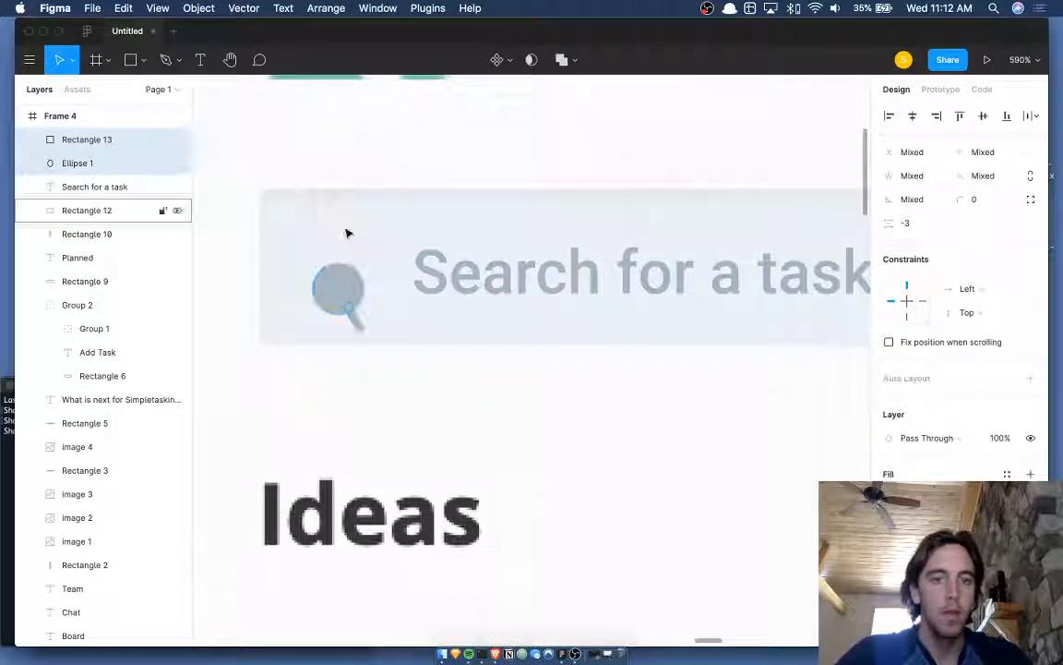
{"action": "key", "text": "Up"}
{"action": "key", "text": "Up"}
{"action": "key", "text": "Up"}
{"action": "key", "text": "Up"}
{"action": "key", "text": "Up"}
{"action": "key", "text": "Up"}
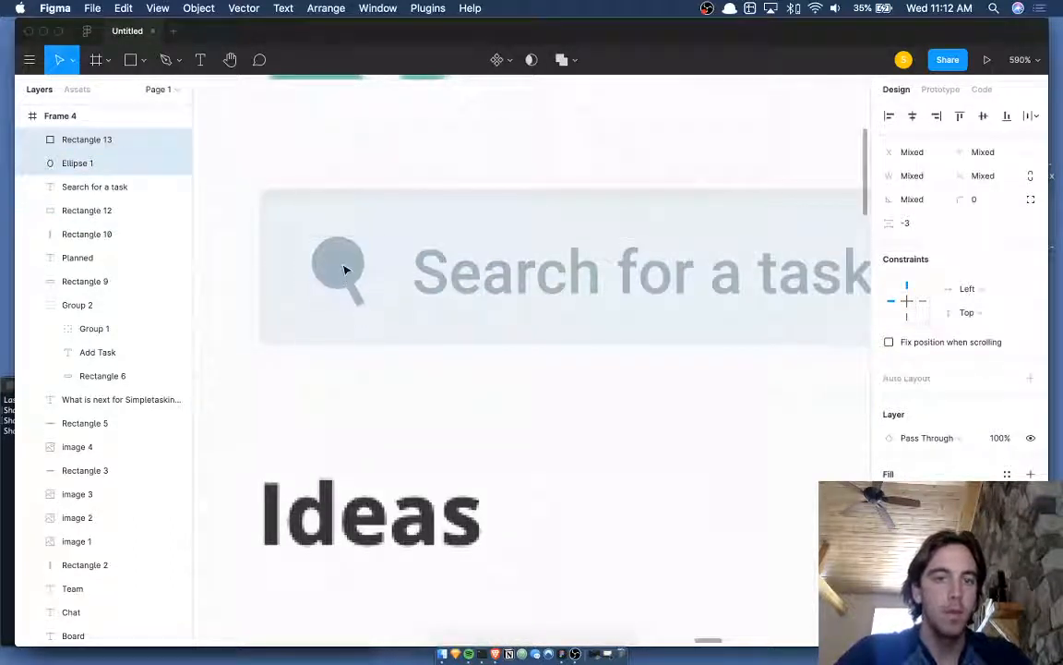
{"action": "left_click", "coordinate": [344, 268]}
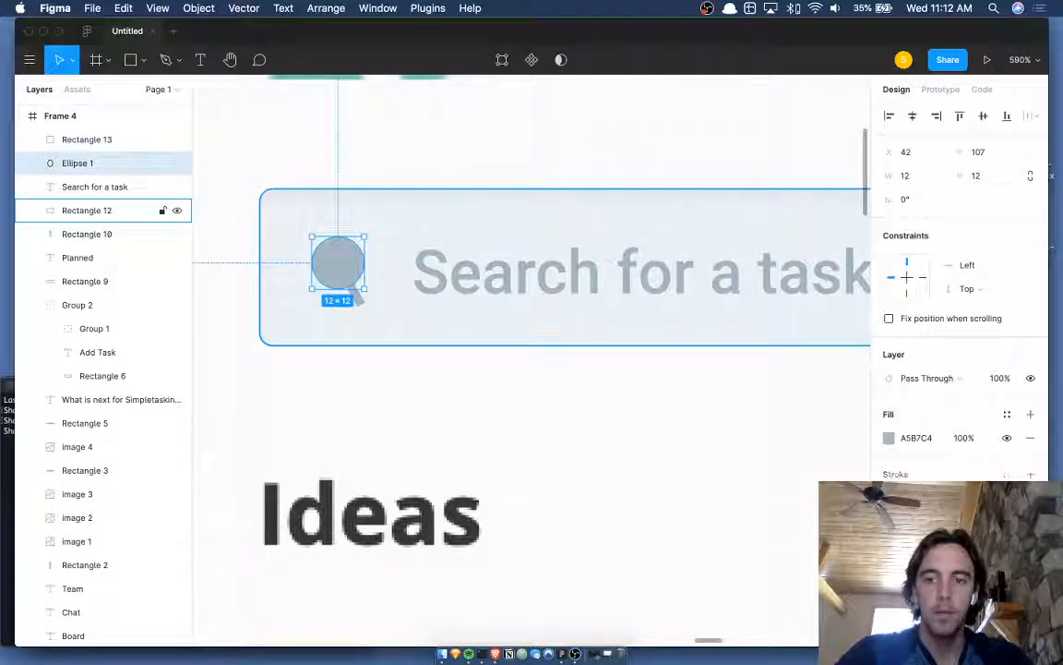
- Add a grey-blue stroke to the circle and hide its fill to make a ring
{"action": "left_click", "coordinate": [1030, 474]}
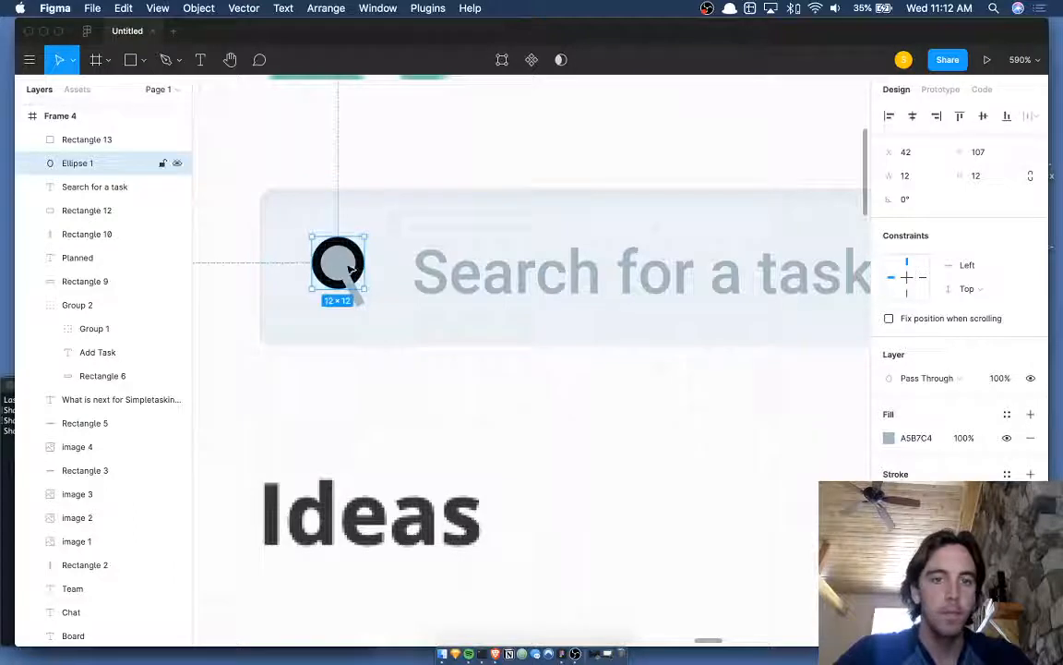
{"action": "key", "text": "i"}
{"action": "left_click", "coordinate": [889, 498]}
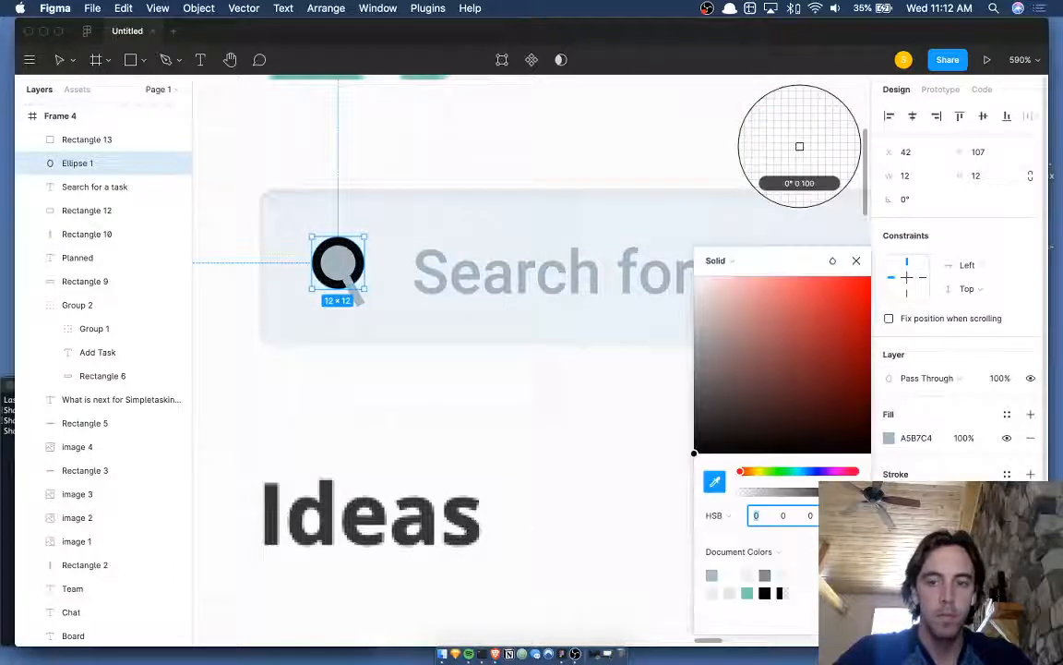
{"action": "left_click", "coordinate": [348, 269]}
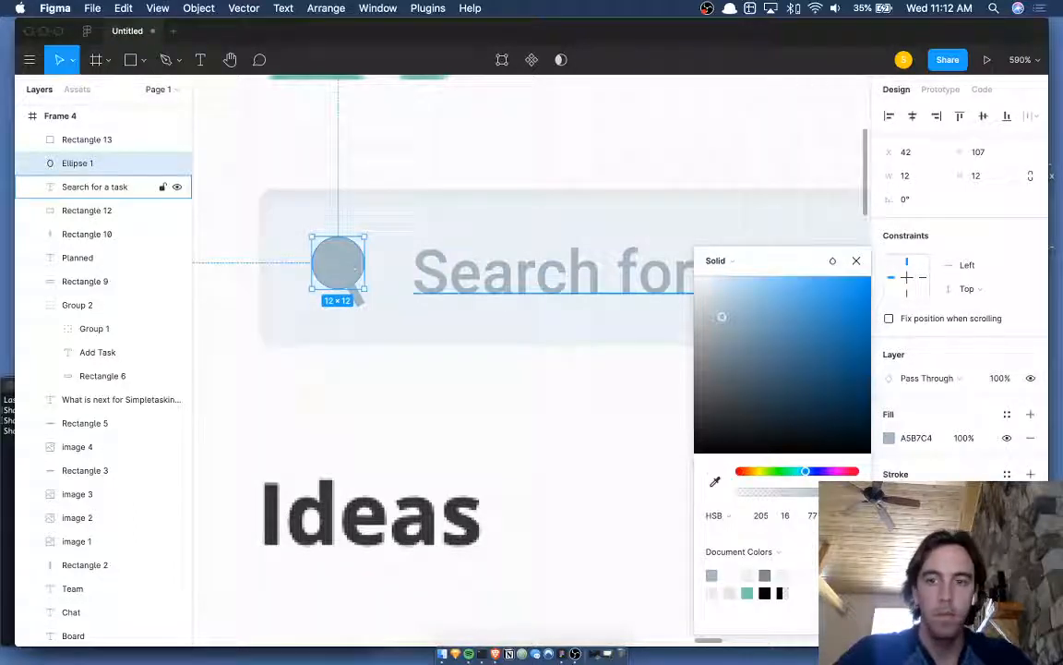
{"action": "left_click", "coordinate": [1006, 439]}
{"action": "left_click", "coordinate": [570, 124]}
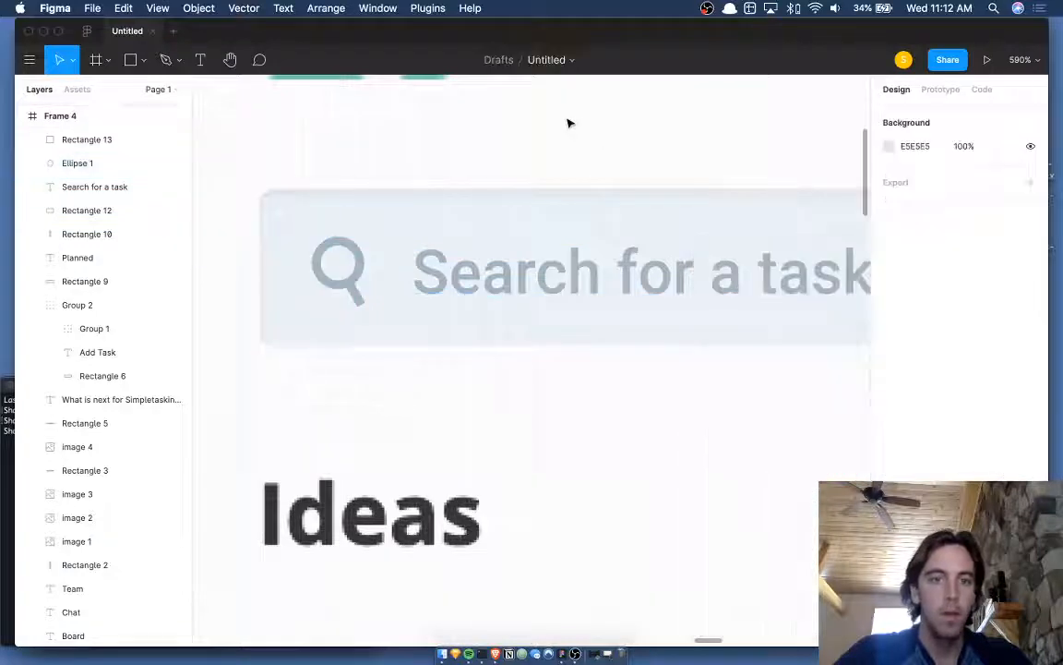
- Draw a rectangle over the header's magnifier icon and fill it with the background white
{"action": "scroll", "coordinate": [385, 272], "scroll_direction": "down", "scroll_amount": 3}
{"action": "scroll", "coordinate": [385, 271], "scroll_direction": "down", "scroll_amount": 6}
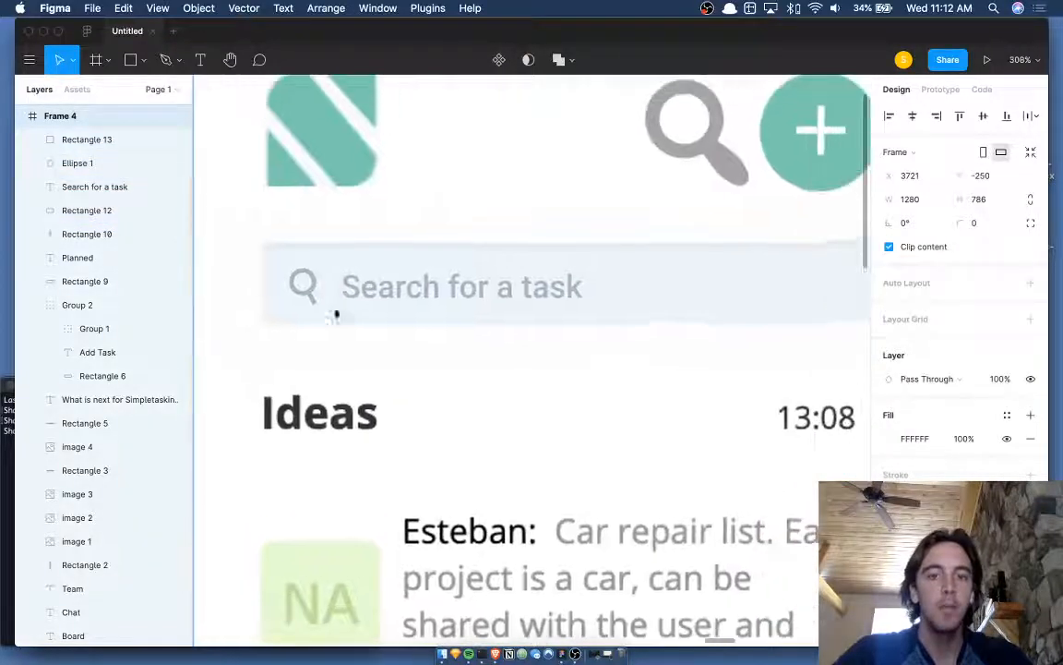
{"action": "key", "text": "r"}
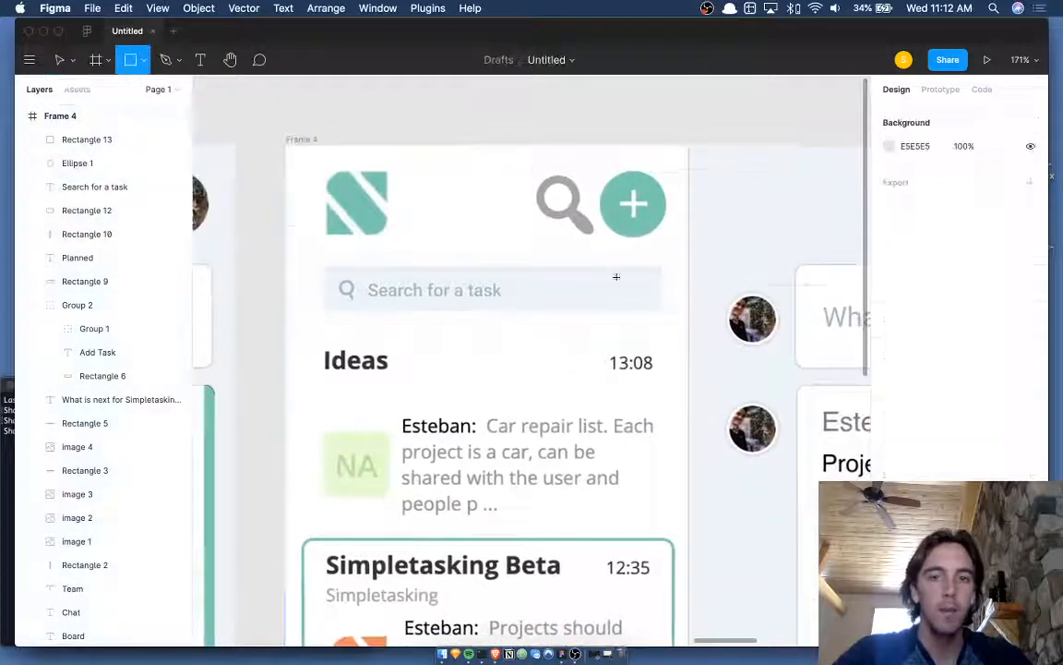
{"action": "left_click_drag", "start_coordinate": [511, 167], "coordinate": [598, 249]}
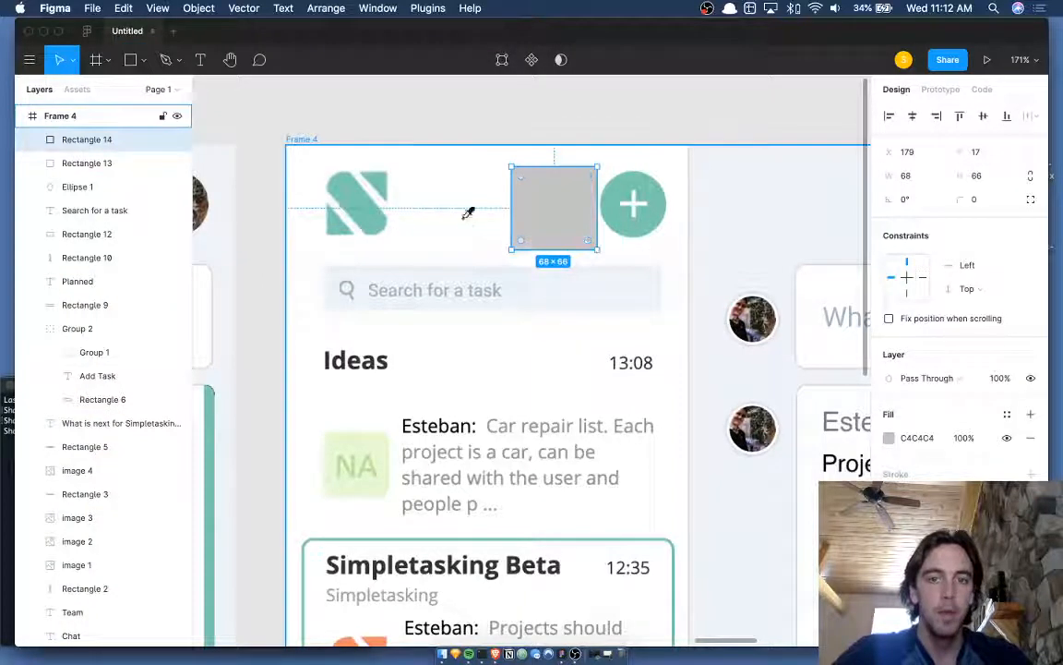
{"action": "left_click", "coordinate": [468, 213]}
{"action": "left_click", "coordinate": [520, 114]}
{"action": "scroll", "coordinate": [520, 114], "scroll_direction": "down", "scroll_amount": 4}
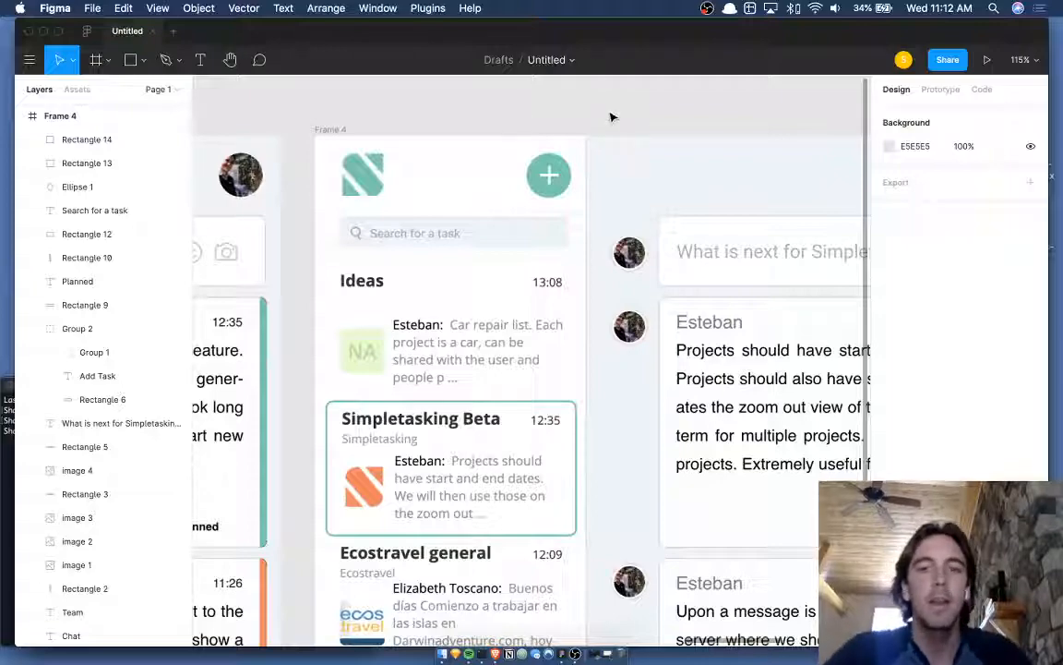
{"action": "scroll", "coordinate": [611, 117], "scroll_direction": "right", "scroll_amount": 3}
{"action": "scroll", "coordinate": [611, 118], "scroll_direction": "down", "scroll_amount": 5}
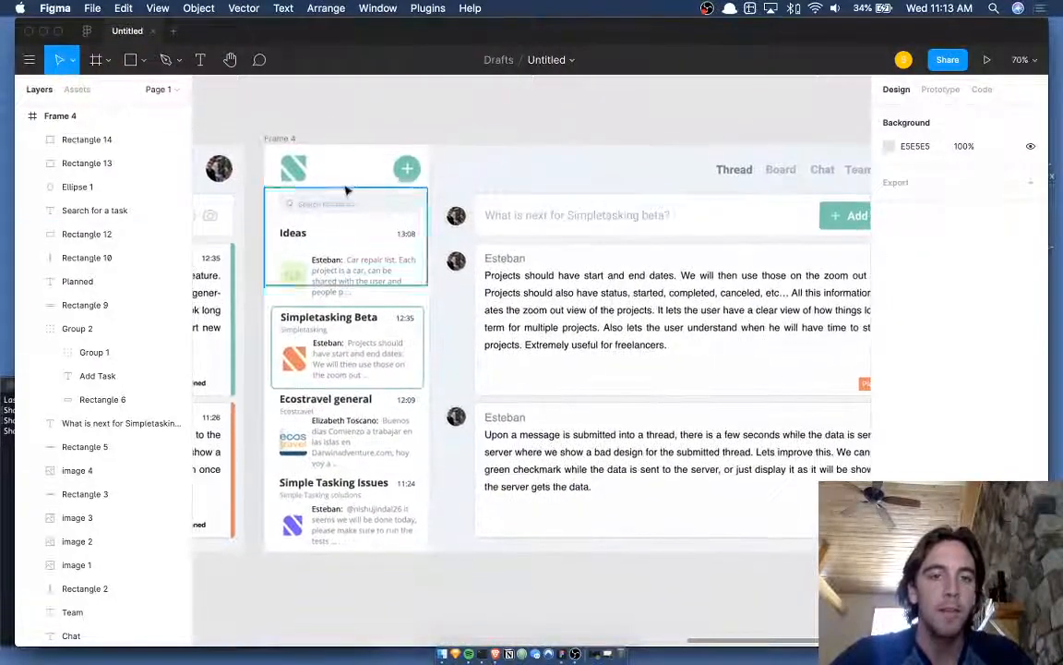
{"action": "scroll", "coordinate": [334, 191], "scroll_direction": "up", "scroll_amount": 5}
{"action": "scroll", "coordinate": [333, 190], "scroll_direction": "right", "scroll_amount": 1}
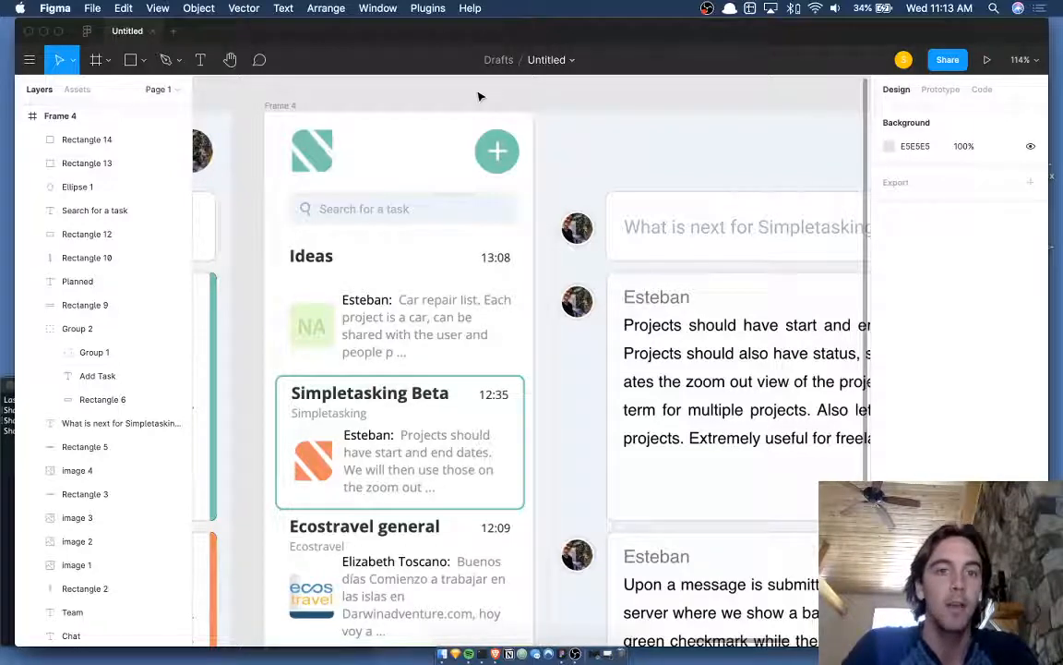
{"action": "scroll", "coordinate": [481, 96], "scroll_direction": "down", "scroll_amount": 1}
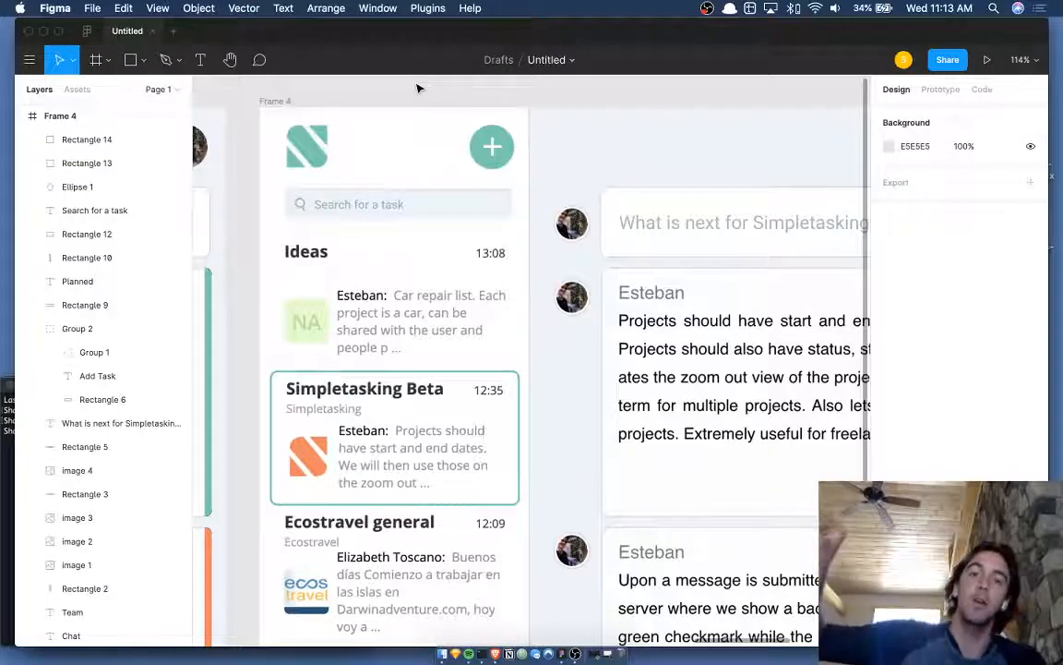
{"action": "scroll", "coordinate": [417, 89], "scroll_direction": "right", "scroll_amount": 2}
{"action": "scroll", "coordinate": [417, 89], "scroll_direction": "down", "scroll_amount": 1}
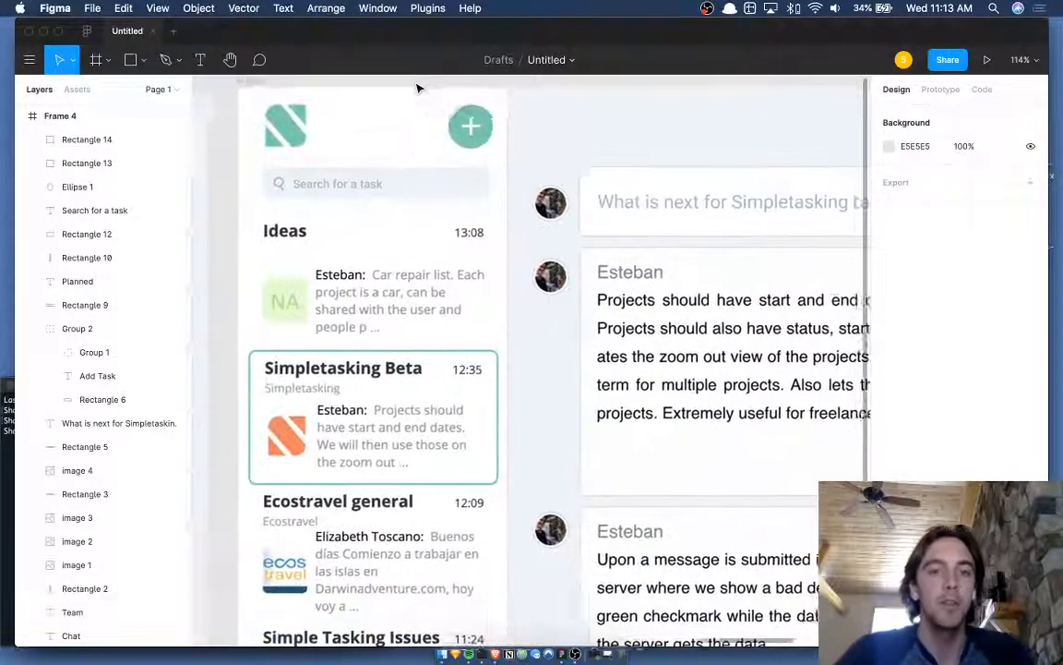
{"action": "left_click", "coordinate": [389, 187]}
{"action": "left_click", "coordinate": [274, 194], "text": "shift"}
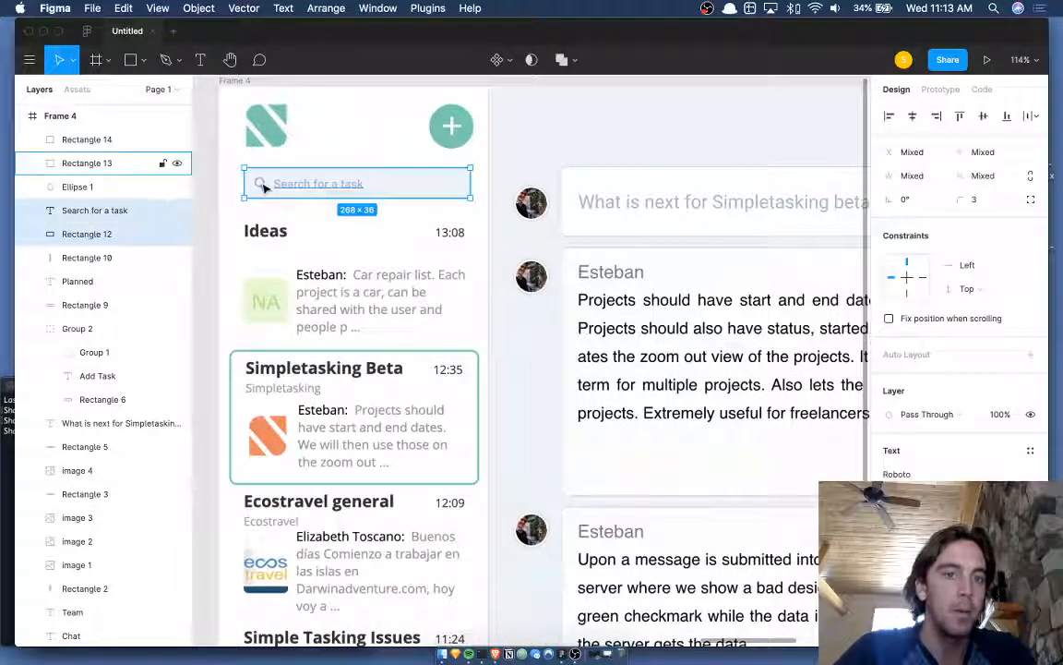
{"action": "left_click", "coordinate": [265, 188], "text": "shift"}
{"action": "scroll", "coordinate": [264, 186], "scroll_direction": "up", "scroll_amount": 5}
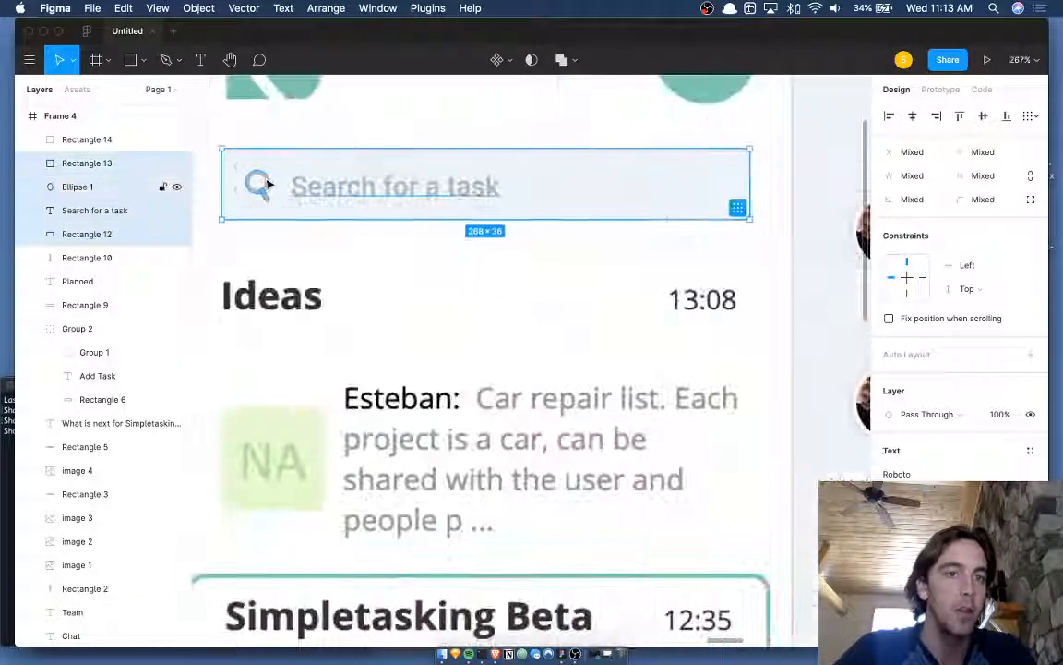
{"action": "left_click", "coordinate": [265, 185], "text": "shift"}
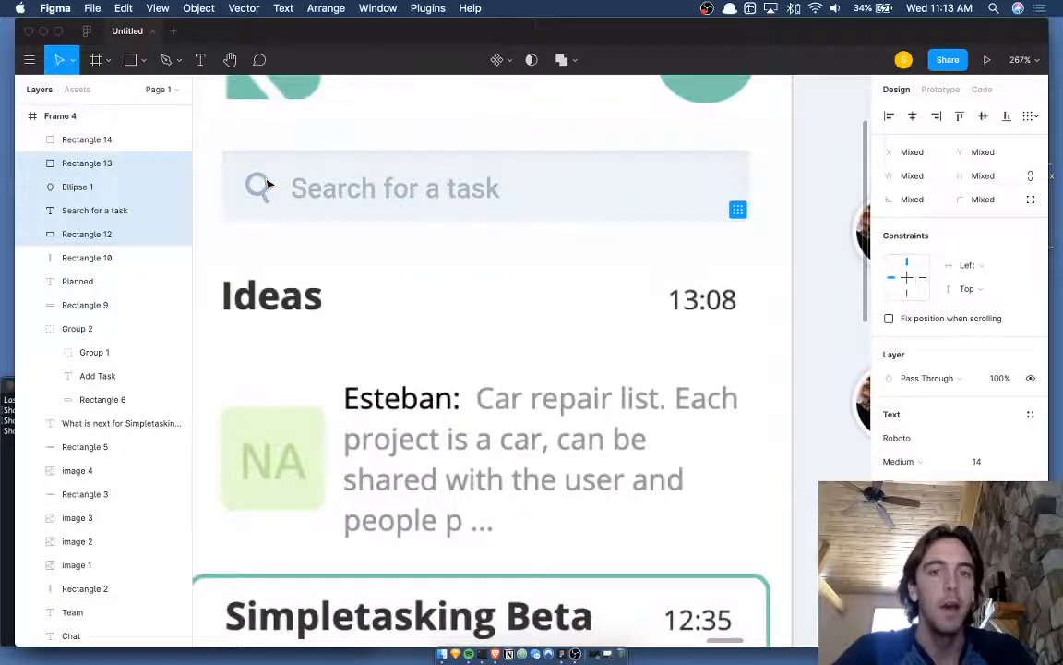
{"action": "scroll", "coordinate": [268, 184], "scroll_direction": "down", "scroll_amount": 5}
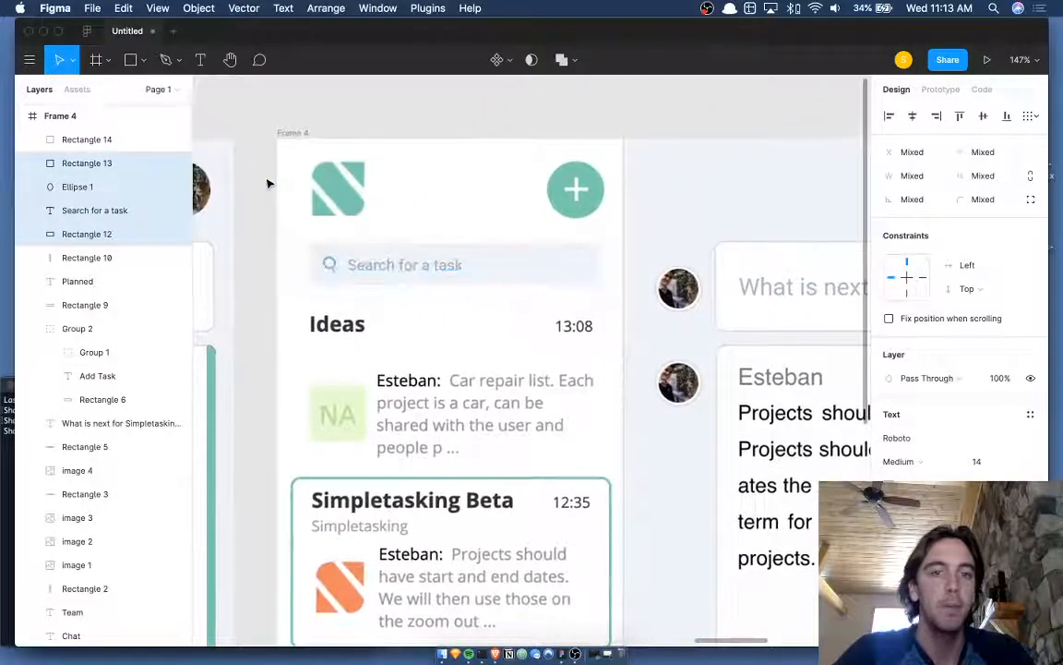
{"action": "left_click", "coordinate": [489, 137]}
{"action": "scroll", "coordinate": [490, 137], "scroll_direction": "right", "scroll_amount": 1}
{"action": "scroll", "coordinate": [489, 137], "scroll_direction": "down", "scroll_amount": 3}
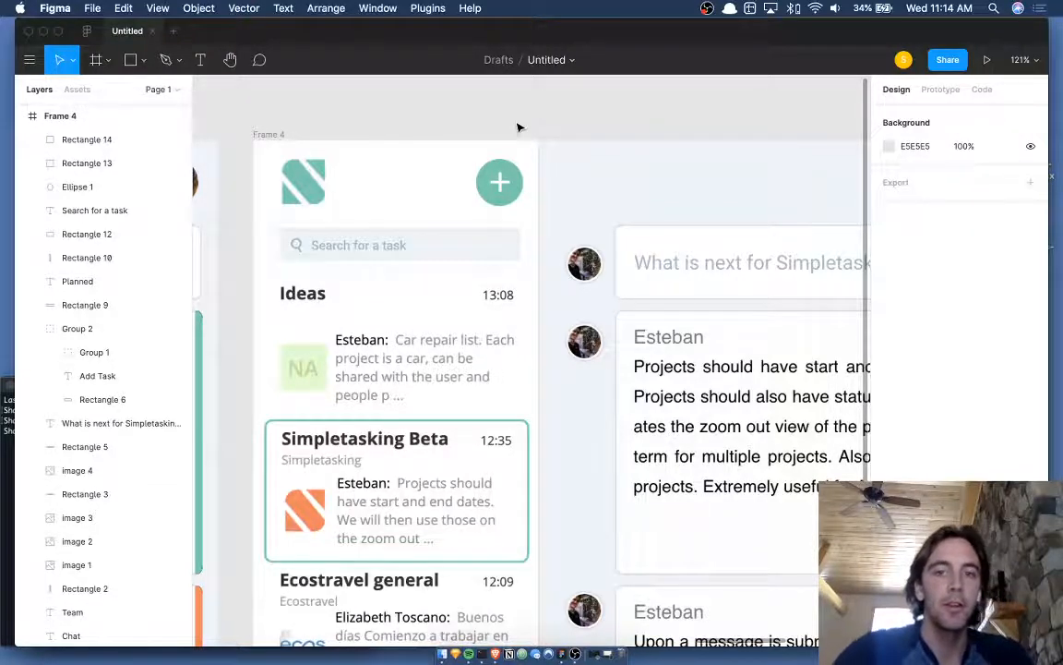
{"action": "scroll", "coordinate": [518, 127], "scroll_direction": "down", "scroll_amount": 5}
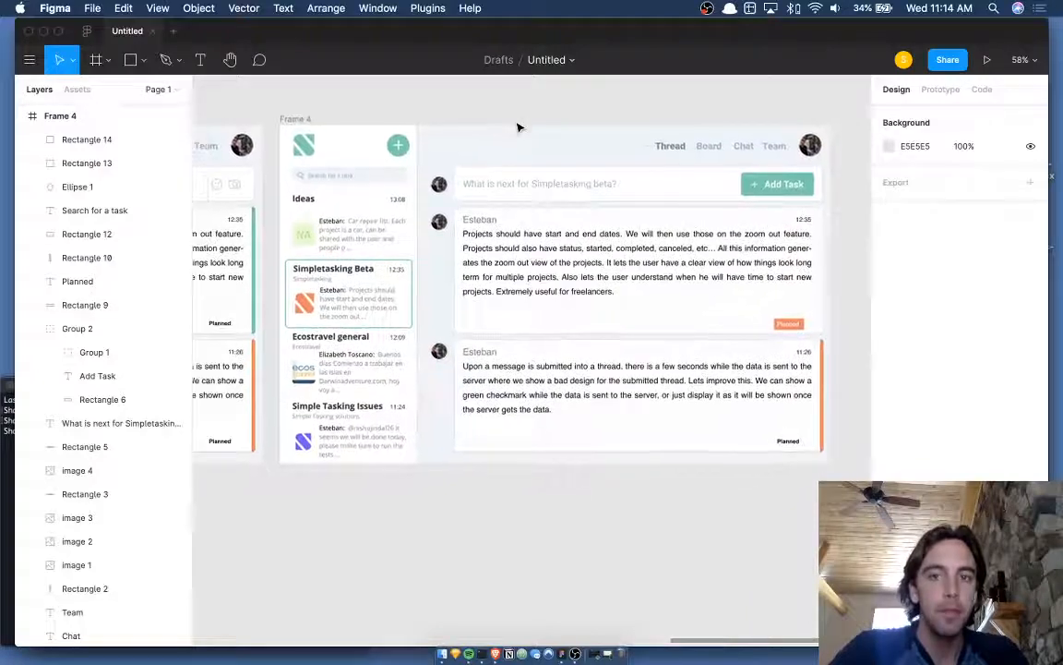
{"action": "scroll", "coordinate": [518, 127], "scroll_direction": "left", "scroll_amount": 1}
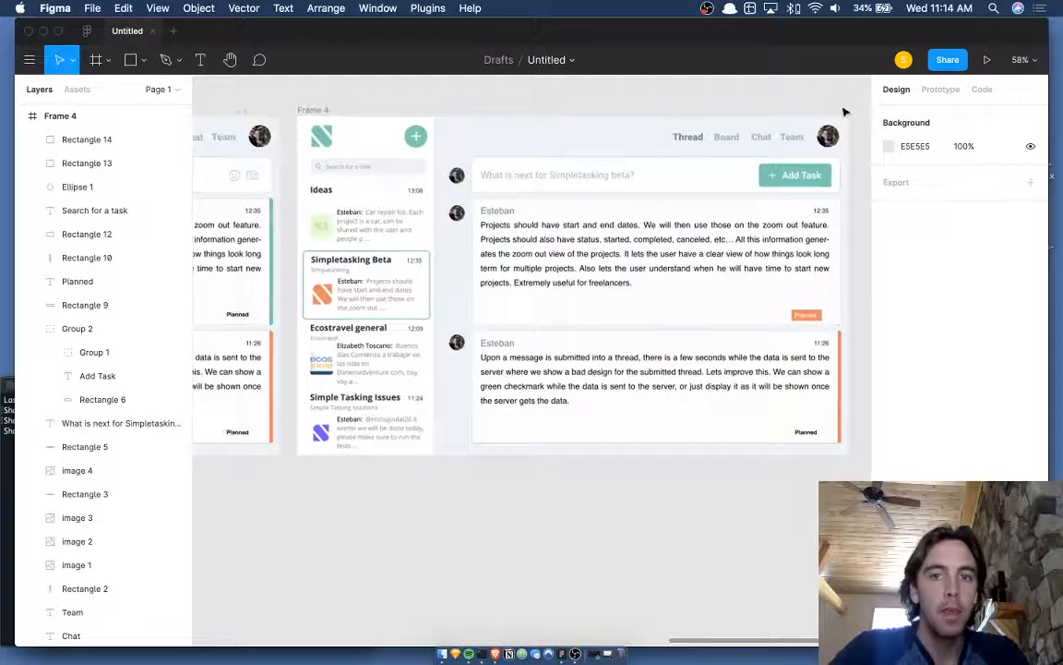
{"action": "scroll", "coordinate": [844, 111], "scroll_direction": "up", "scroll_amount": 6}
{"action": "left_click", "coordinate": [807, 190]}
{"action": "scroll", "coordinate": [808, 190], "scroll_direction": "down", "scroll_amount": 5}
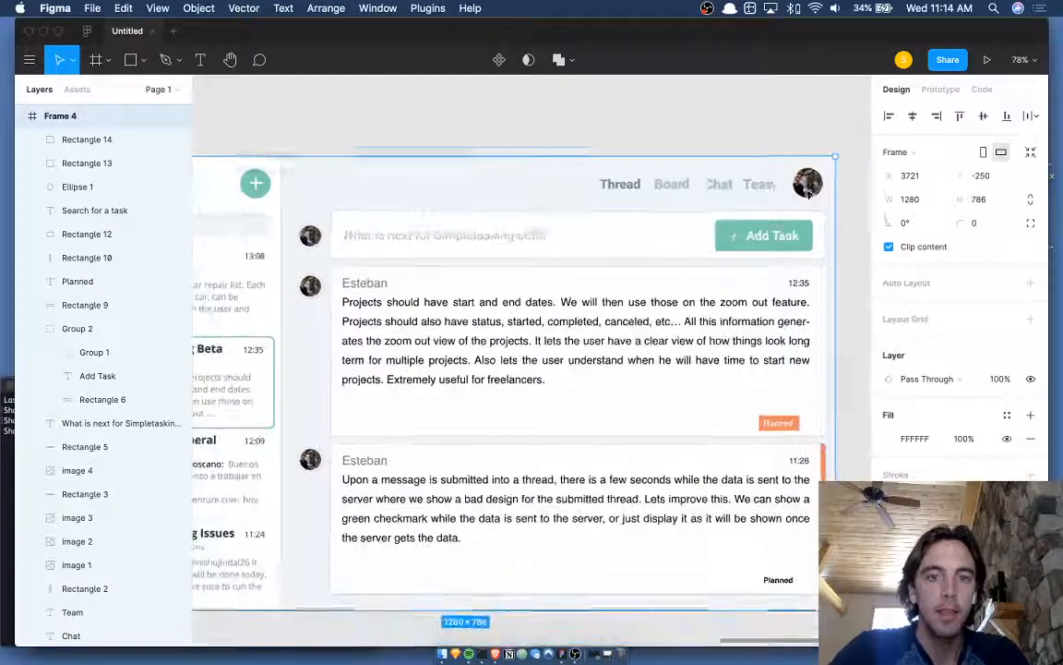
{"action": "left_click", "coordinate": [310, 238]}
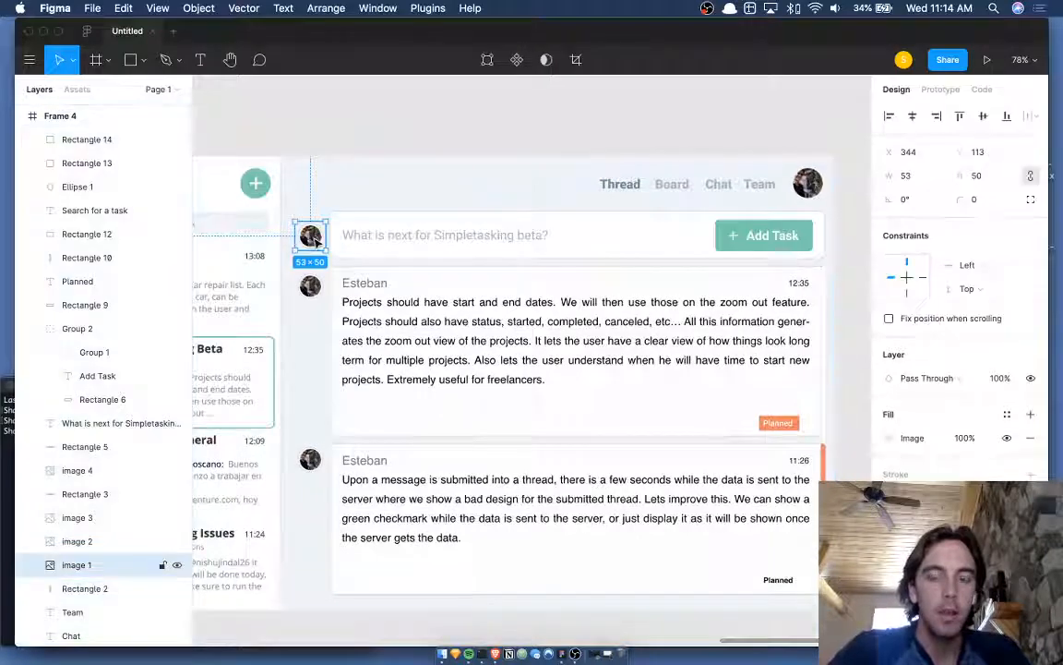
{"action": "left_click", "coordinate": [810, 189]}
{"action": "scroll", "coordinate": [804, 188], "scroll_direction": "right", "scroll_amount": 2}
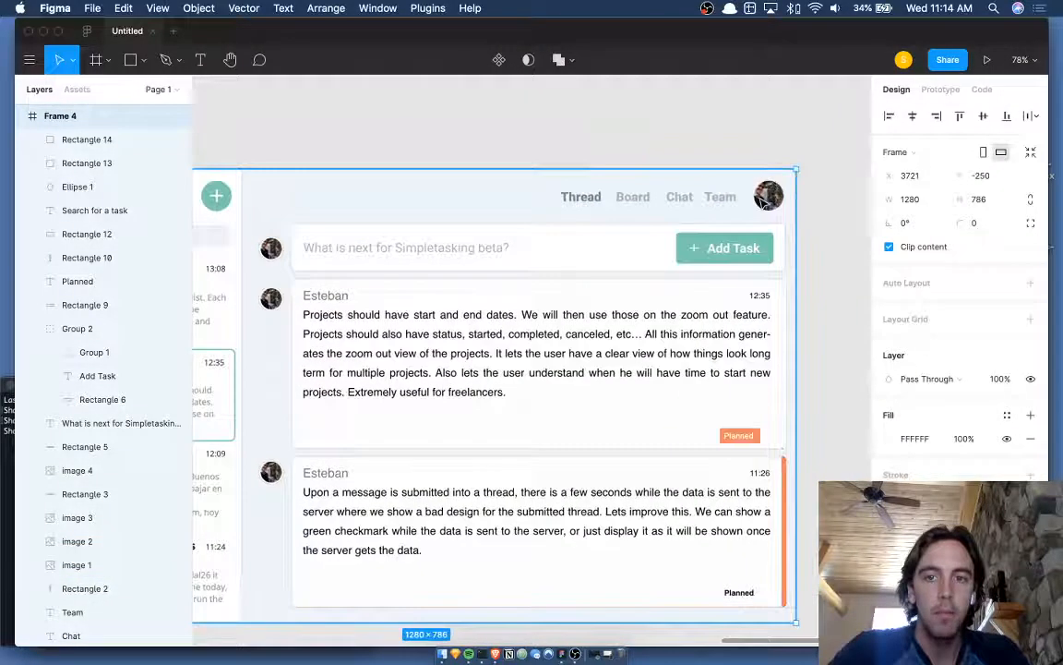
{"action": "scroll", "coordinate": [765, 199], "scroll_direction": "left", "scroll_amount": 2}
{"action": "scroll", "coordinate": [765, 199], "scroll_direction": "down", "scroll_amount": 2}
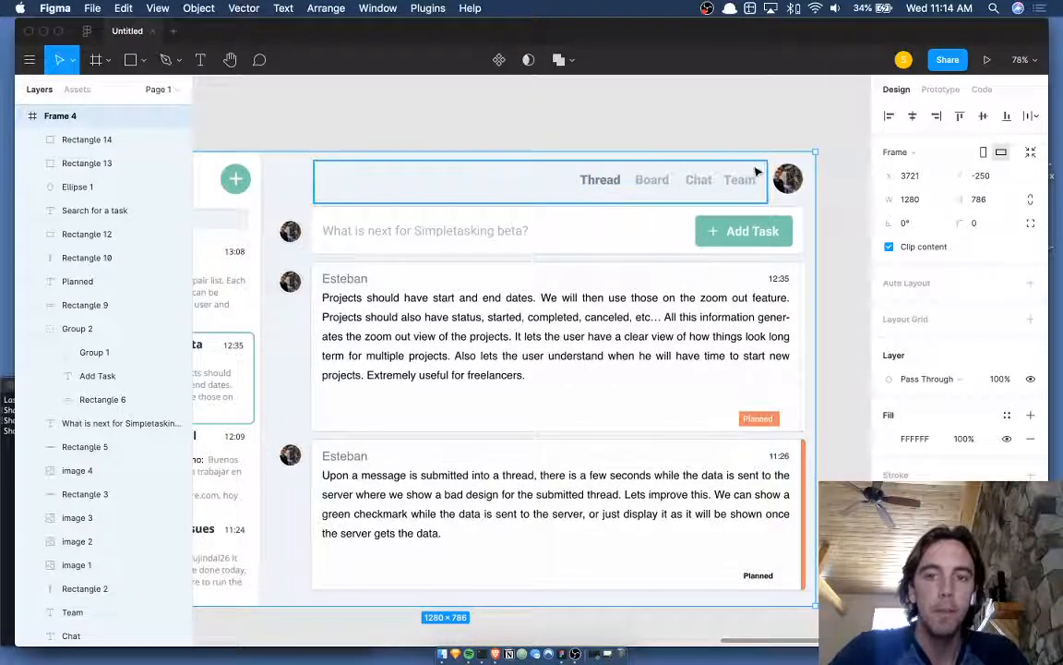
{"action": "scroll", "coordinate": [535, 207], "scroll_direction": "down", "scroll_amount": 3}
{"action": "scroll", "coordinate": [535, 207], "scroll_direction": "left", "scroll_amount": 2}
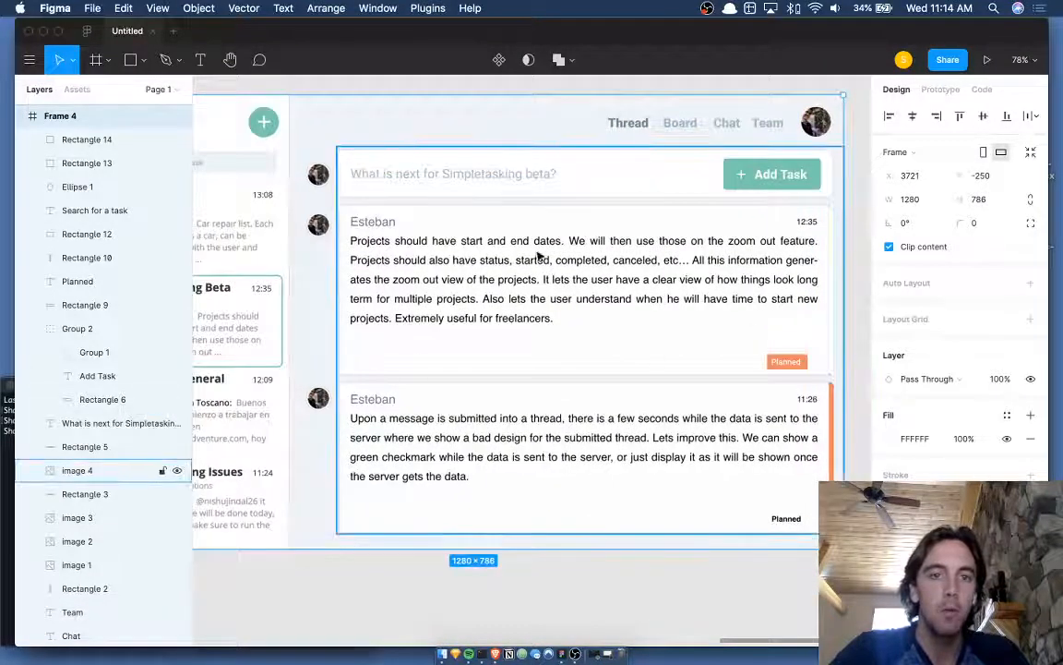
{"action": "scroll", "coordinate": [540, 258], "scroll_direction": "down", "scroll_amount": 5}
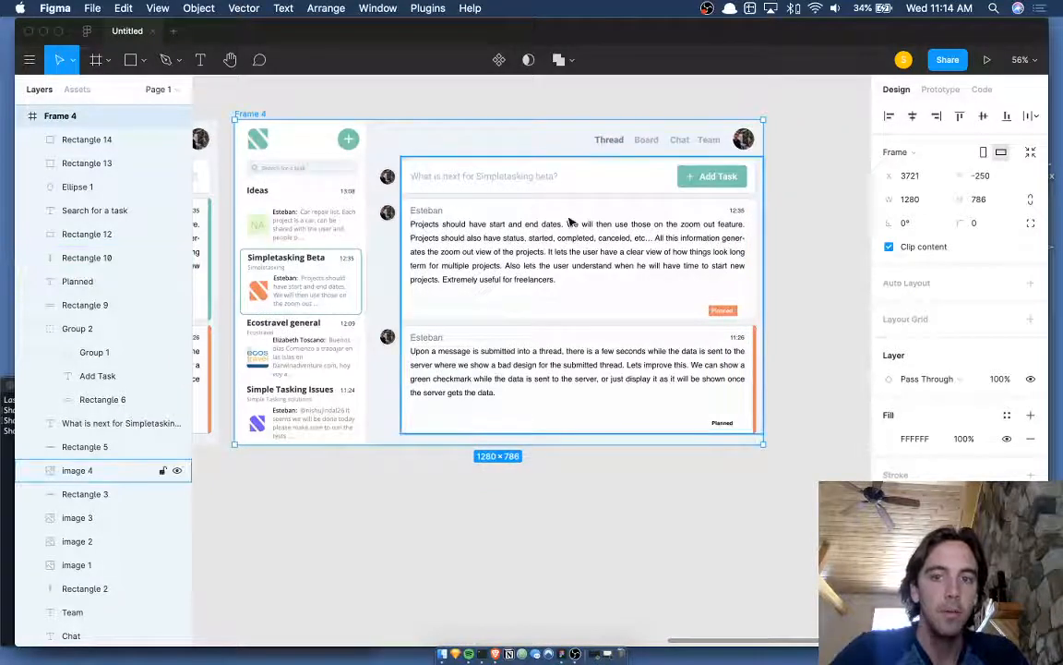
{"action": "scroll", "coordinate": [570, 222], "scroll_direction": "left", "scroll_amount": 3}
{"action": "left_click", "coordinate": [850, 205]}
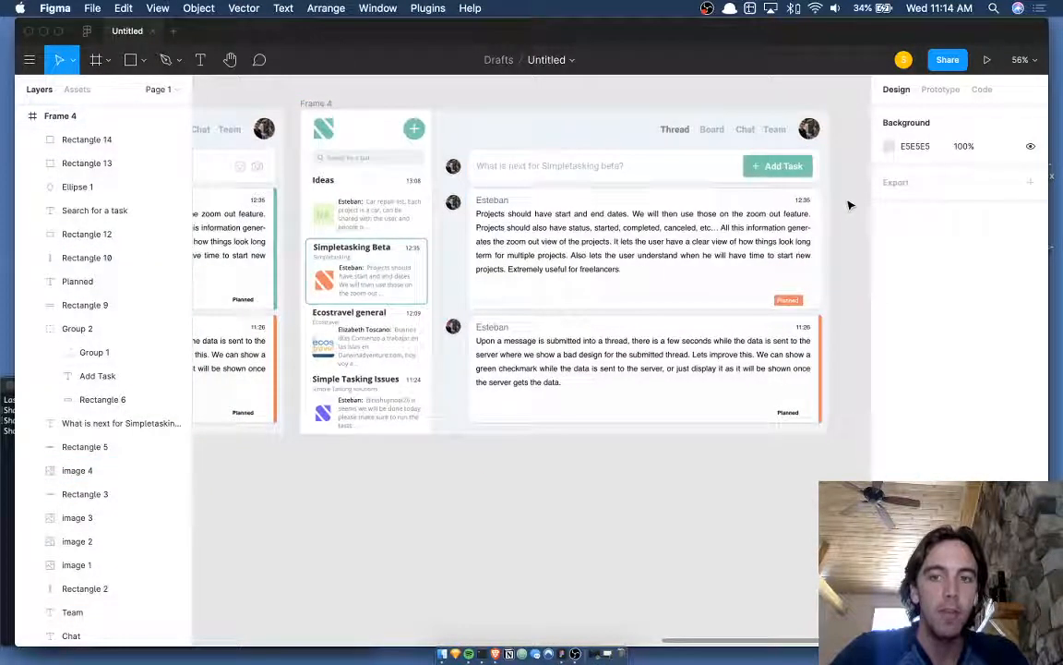
{"action": "scroll", "coordinate": [813, 313], "scroll_direction": "up", "scroll_amount": 5}
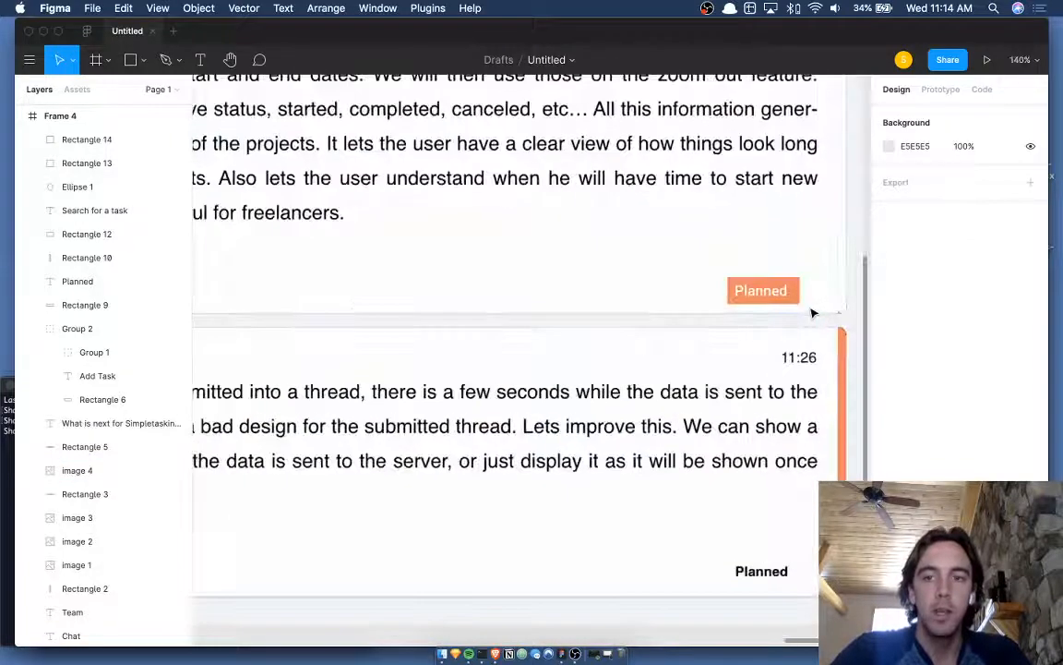
{"action": "scroll", "coordinate": [813, 313], "scroll_direction": "down", "scroll_amount": 2}
{"action": "left_click", "coordinate": [753, 300]}
{"action": "scroll", "coordinate": [753, 300], "scroll_direction": "down", "scroll_amount": 3}
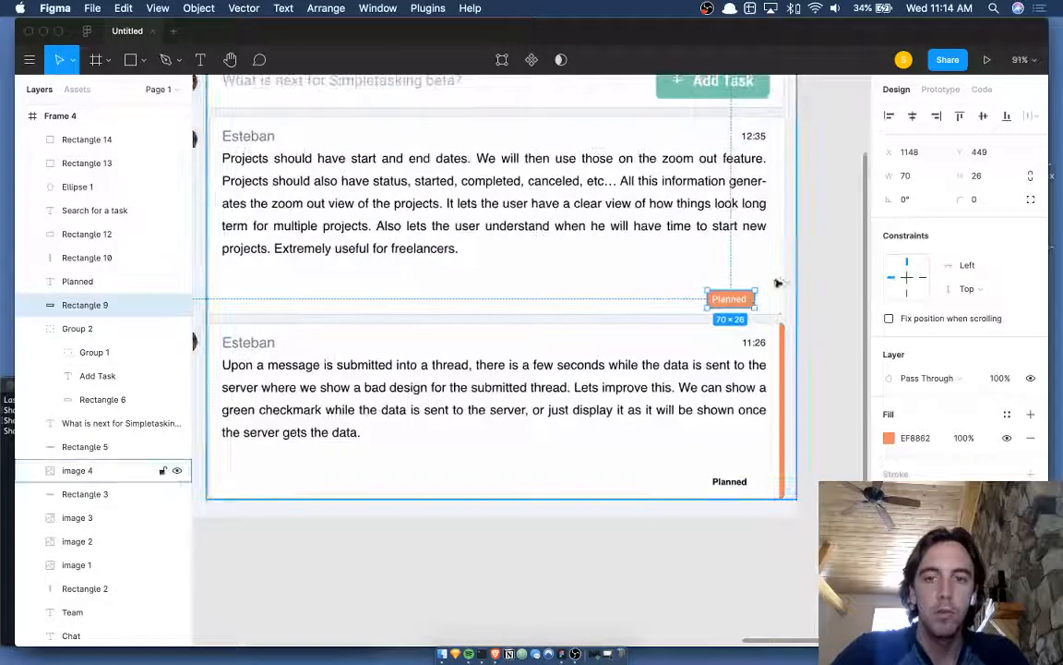
- Duplicate the thin vertical bar from the first card and move the copy down to the second card
{"action": "left_click", "coordinate": [782, 283]}
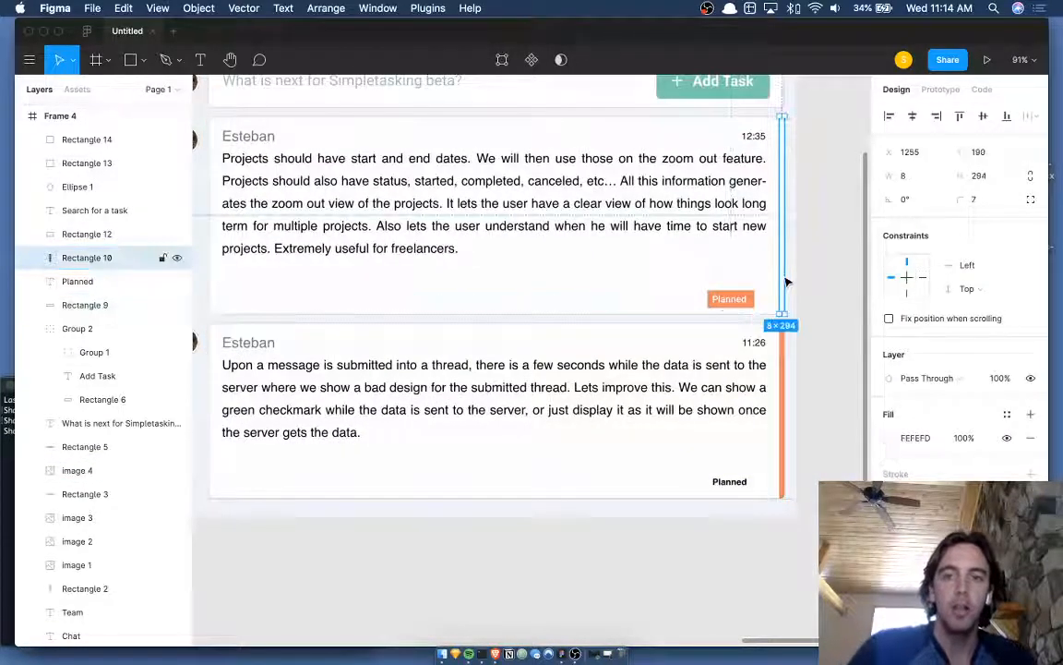
{"action": "key", "text": "Delete"}
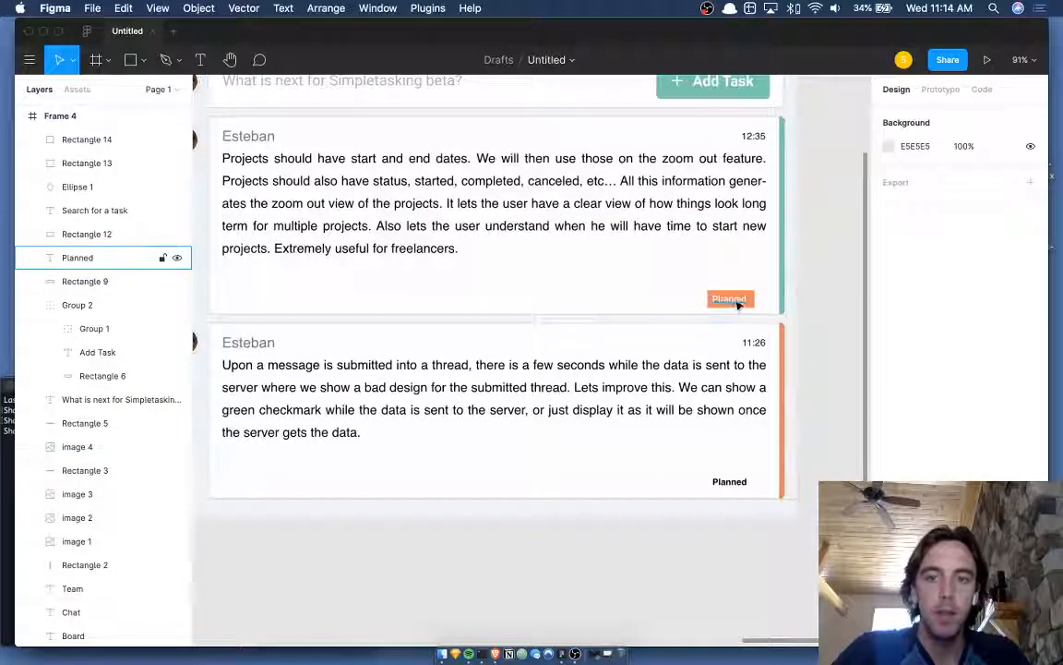
{"action": "key", "text": "ctrl+z"}
{"action": "key", "text": "ctrl+d"}
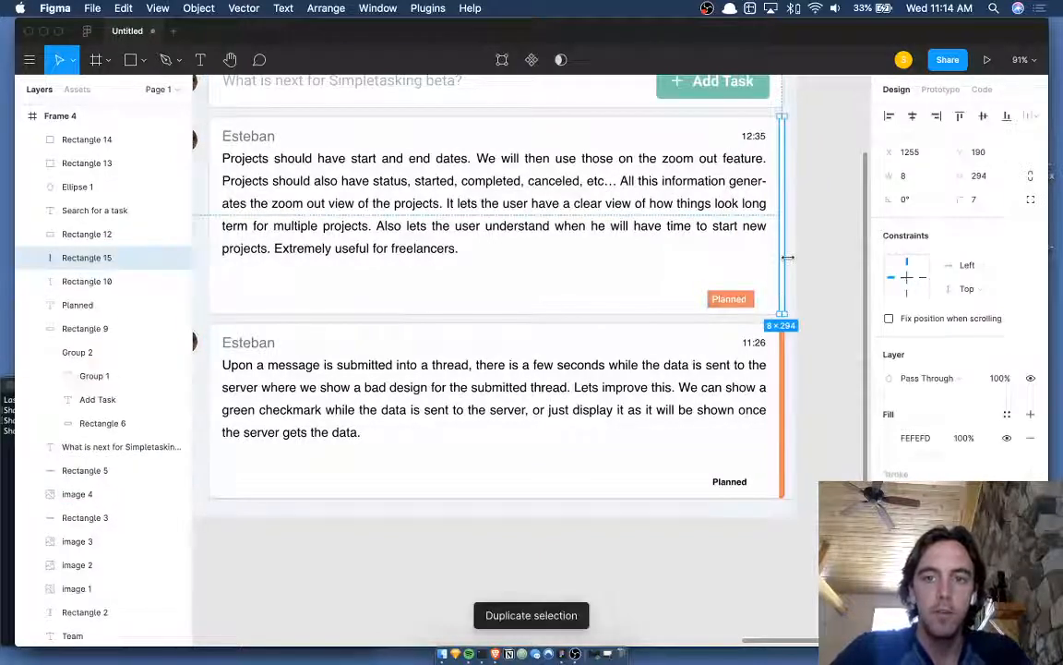
{"action": "key", "text": "shift+Down"}
{"action": "key", "text": "shift+Down"}
{"action": "key", "text": "shift+Down"}
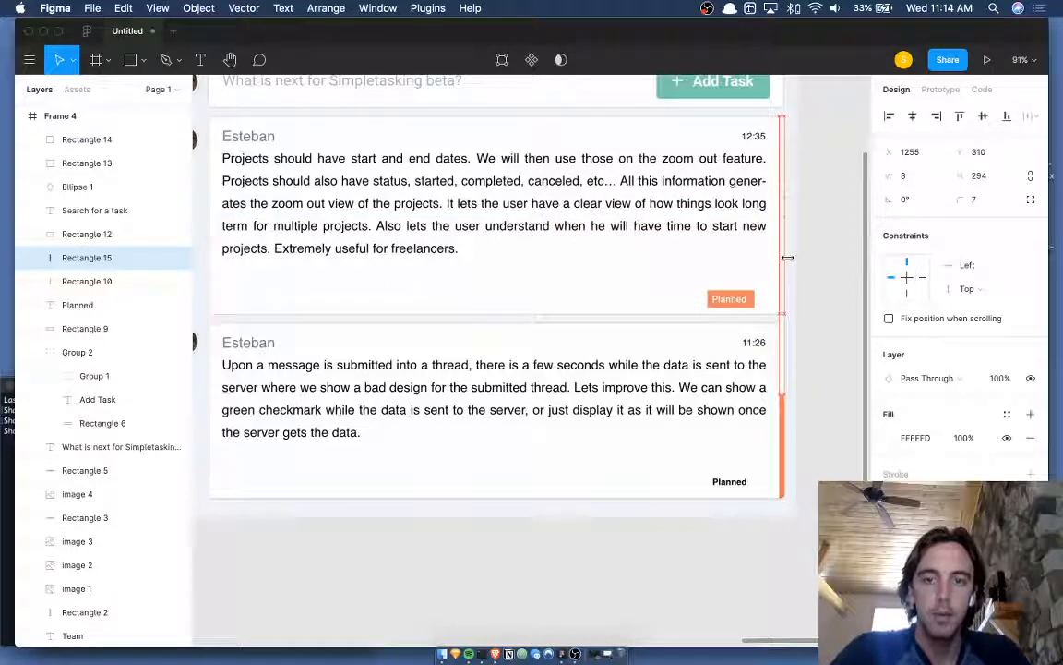
{"action": "key", "text": "shift+Down"}
{"action": "key", "text": "shift+Down"}
{"action": "key", "text": "shift+Down"}
{"action": "key", "text": "shift+Down"}
{"action": "key", "text": "shift+Down"}
{"action": "key", "text": "shift+Down"}
{"action": "key", "text": "shift+Down"}
{"action": "key", "text": "shift+Down"}
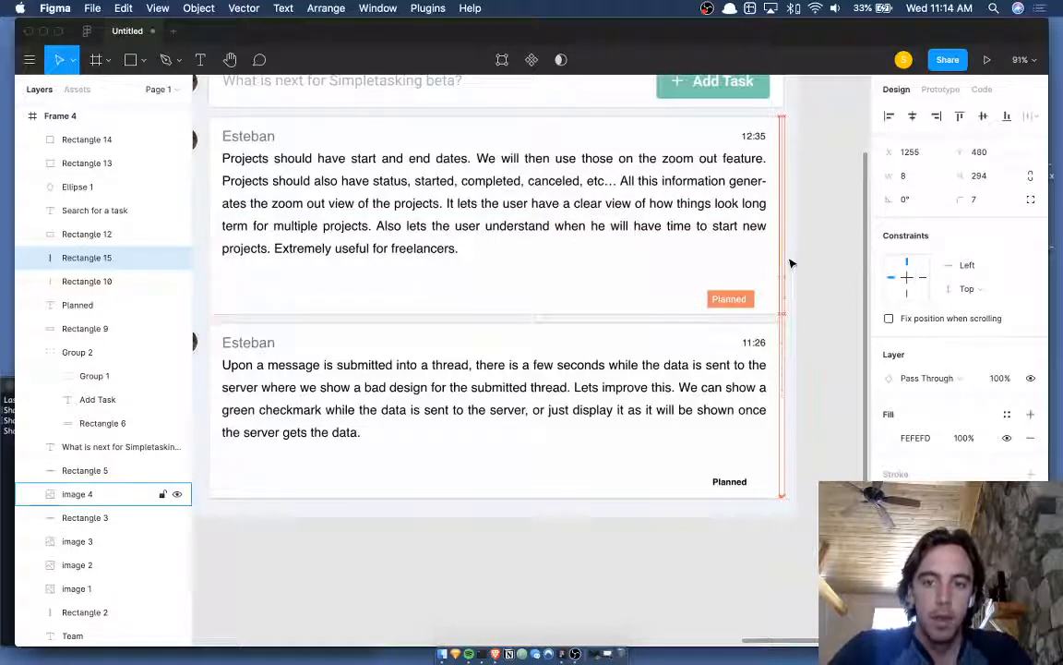
{"action": "key", "text": "Down"}
{"action": "key", "text": "Down"}
{"action": "scroll", "coordinate": [812, 282], "scroll_direction": "up", "scroll_amount": 5}
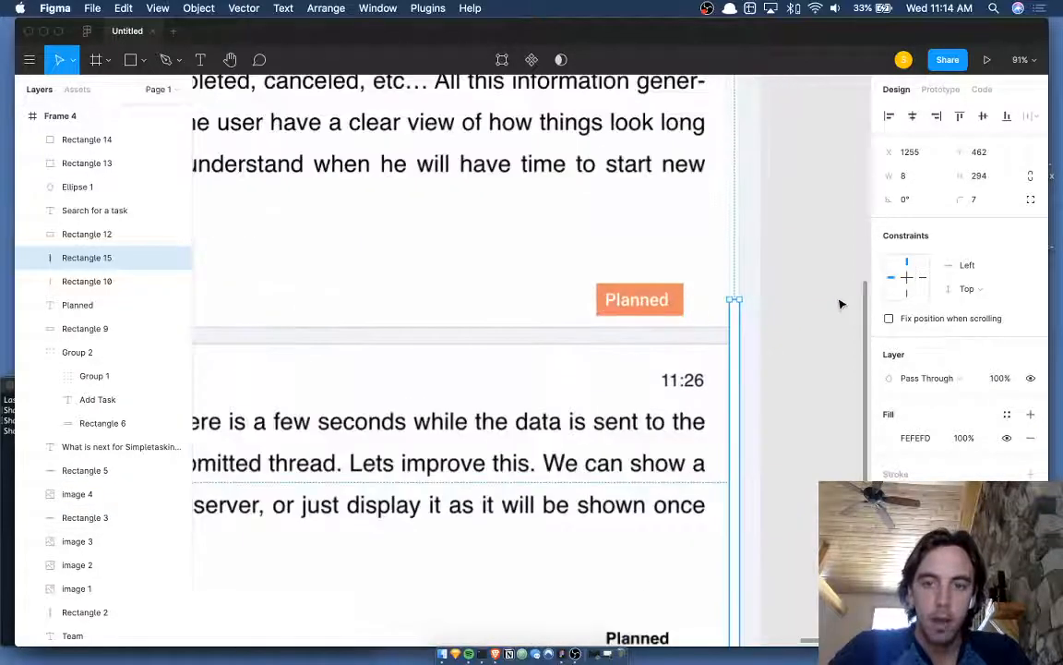
- Shorten the copied strip to the card's height (10×252) and nudge it into line with the card's edge
{"action": "left_click", "coordinate": [841, 304]}
{"action": "scroll", "coordinate": [839, 304], "scroll_direction": "down", "scroll_amount": 1}
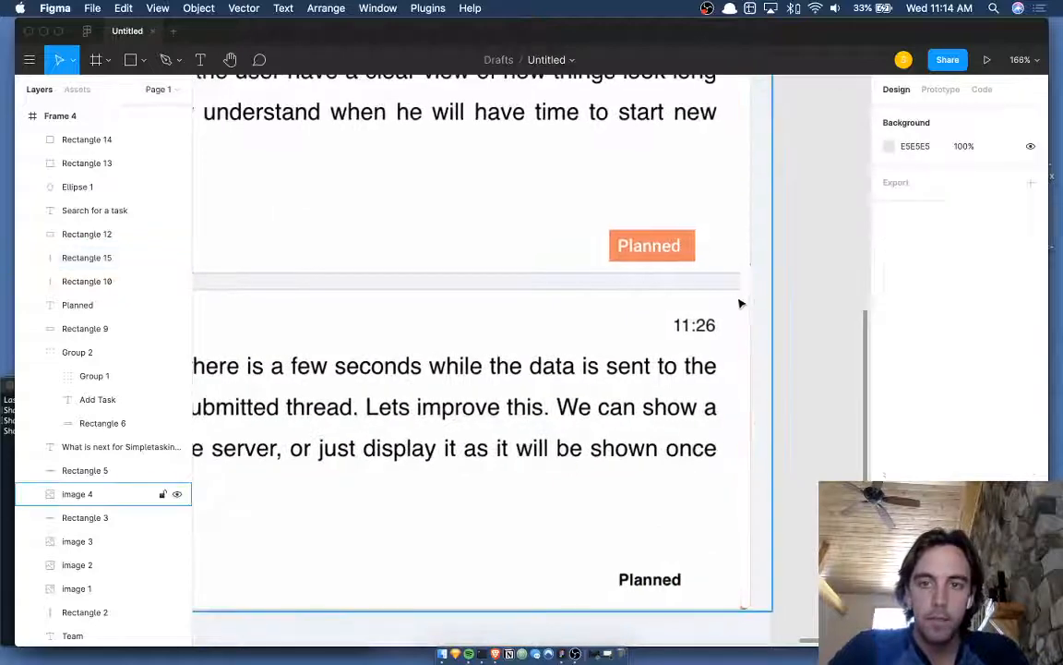
{"action": "left_click", "coordinate": [741, 298]}
{"action": "left_click", "coordinate": [745, 292]}
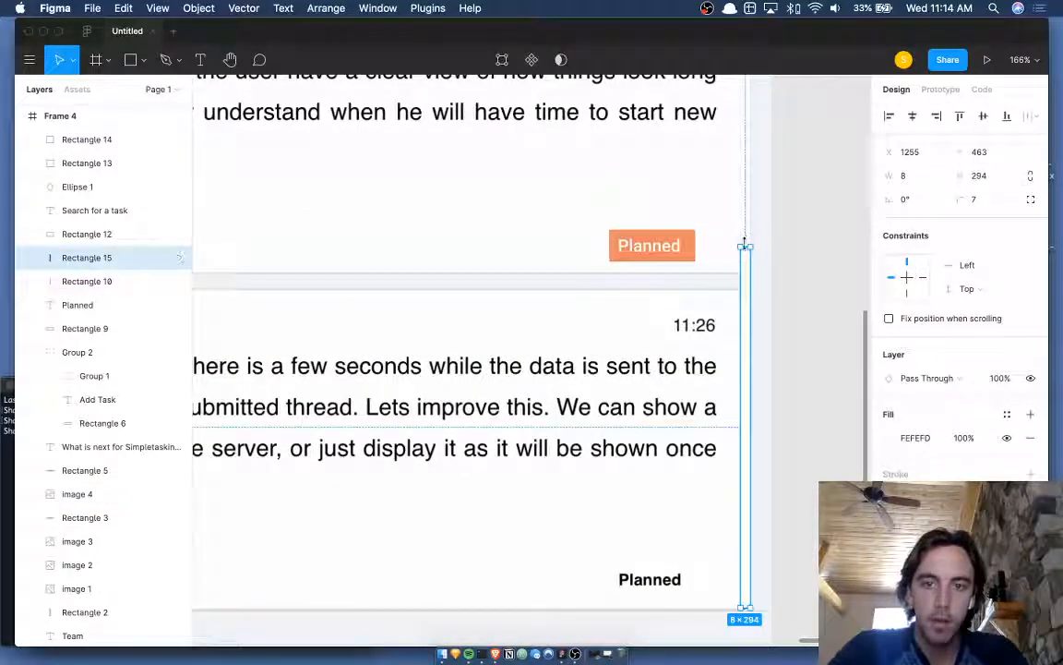
{"action": "left_click_drag", "start_coordinate": [744, 245], "coordinate": [745, 293]}
{"action": "left_click", "coordinate": [833, 299]}
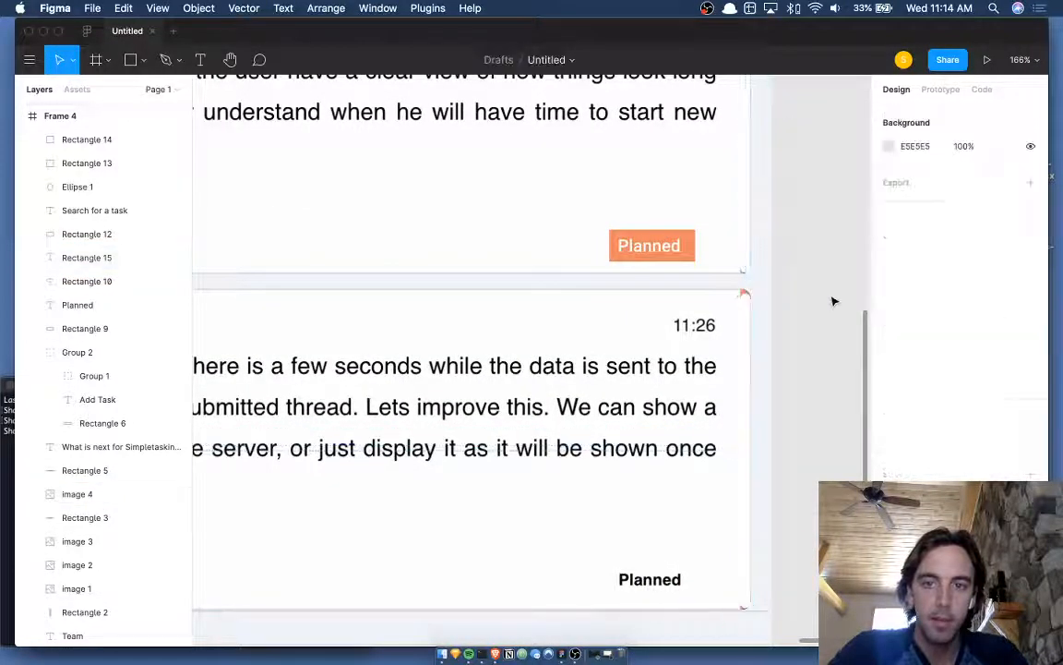
{"action": "left_click", "coordinate": [744, 309]}
{"action": "key", "text": "Up"}
{"action": "key", "text": "Left"}
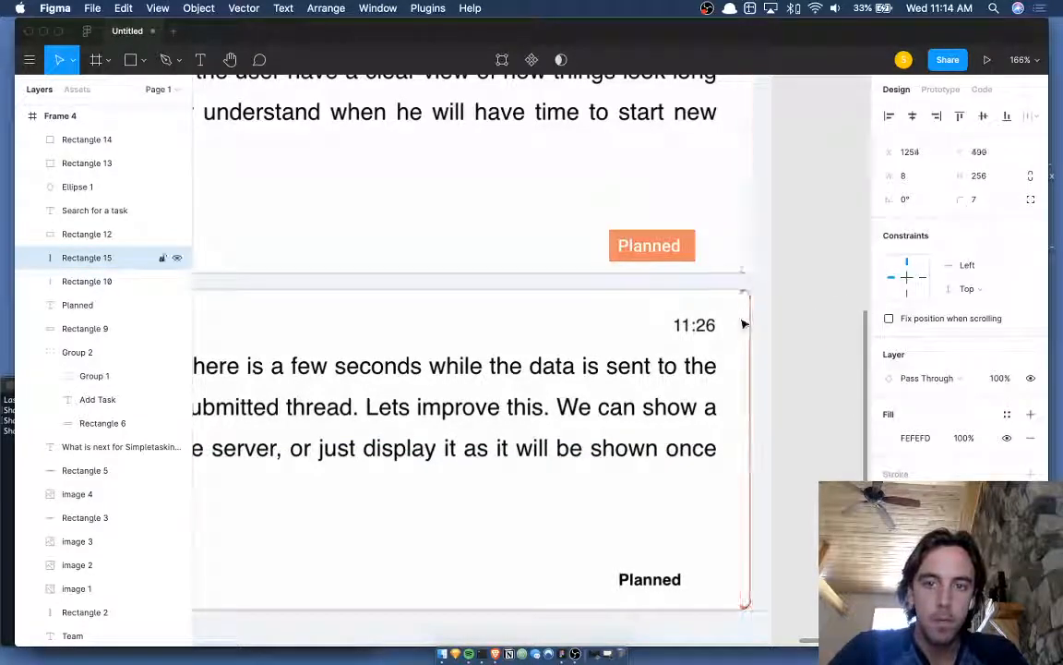
{"action": "key", "text": "Left"}
{"action": "key", "text": "Up"}
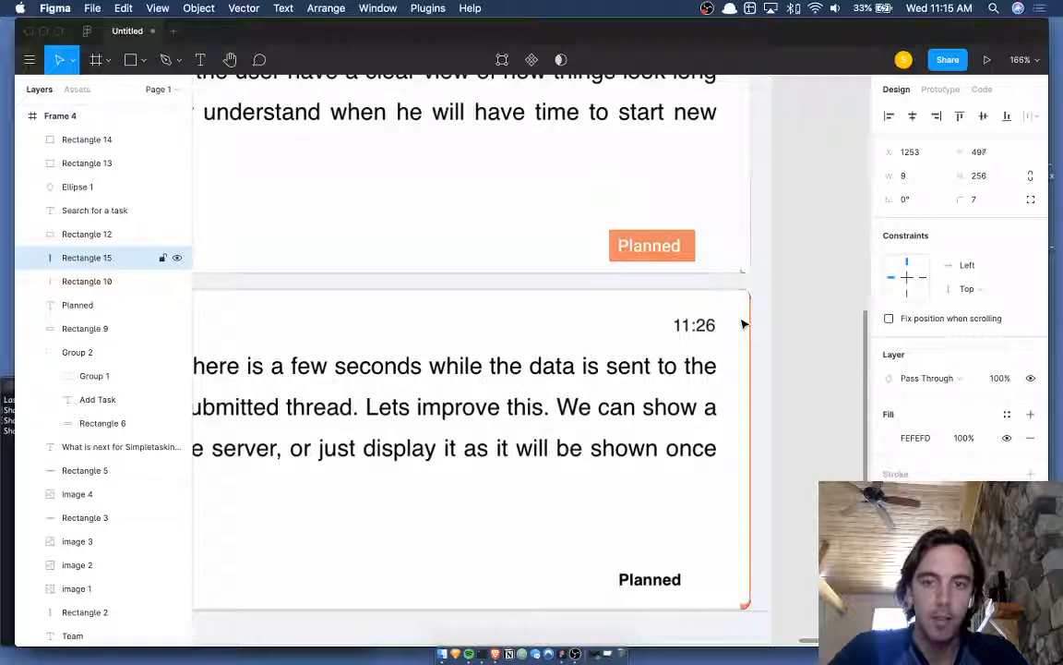
{"action": "key", "text": "super+Right"}
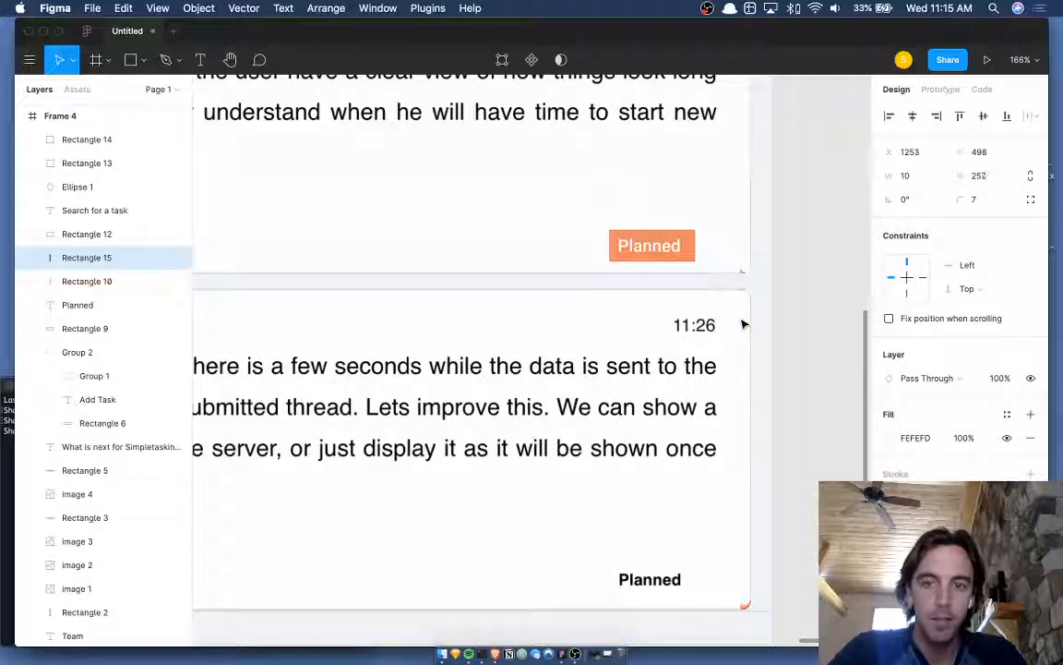
{"action": "left_click", "coordinate": [802, 324]}
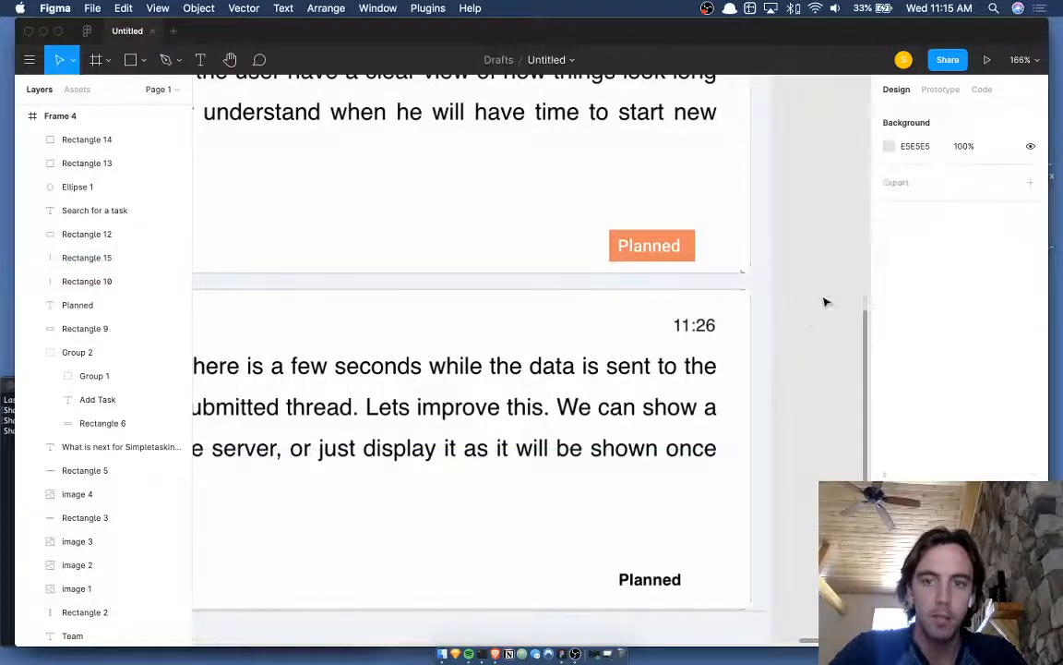
{"action": "scroll", "coordinate": [824, 302], "scroll_direction": "down", "scroll_amount": 10}
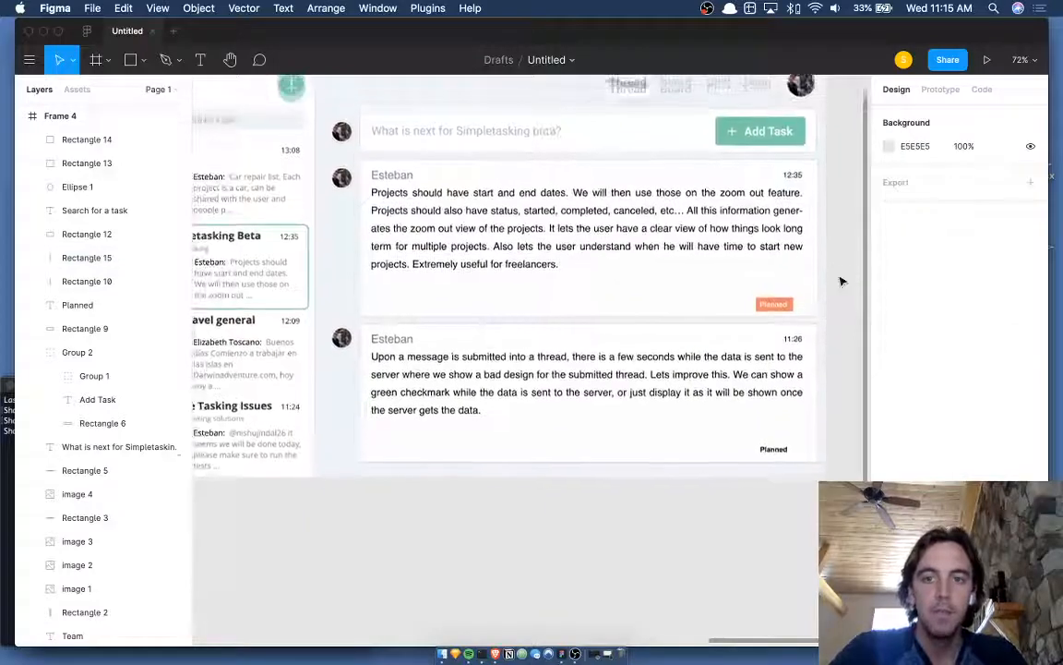
- Duplicate the orange Planned badge (label plus Rectangle 9) onto the second card
{"action": "left_click", "coordinate": [781, 312]}
{"action": "scroll", "coordinate": [783, 317], "scroll_direction": "up", "scroll_amount": 10}
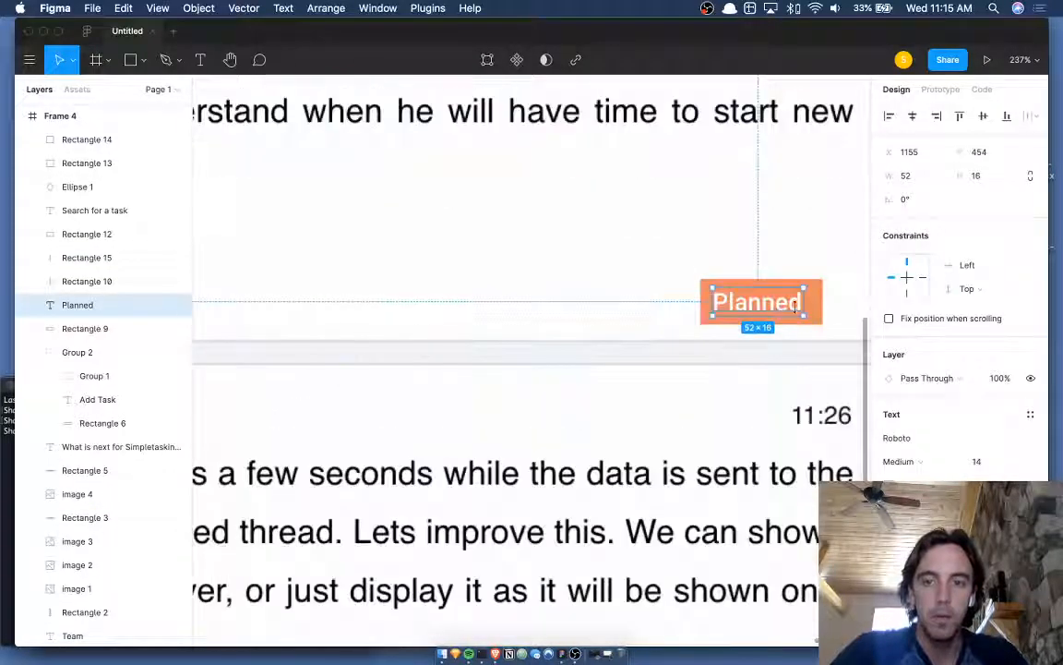
{"action": "left_click", "coordinate": [92, 328], "text": "shift"}
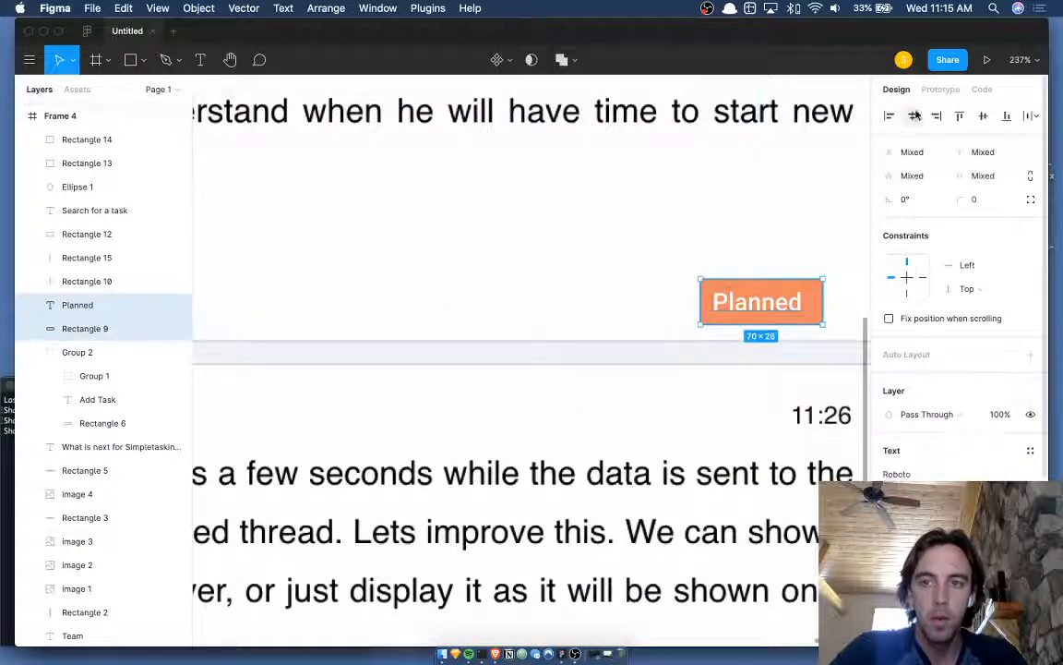
{"action": "scroll", "coordinate": [807, 279], "scroll_direction": "down", "scroll_amount": 5}
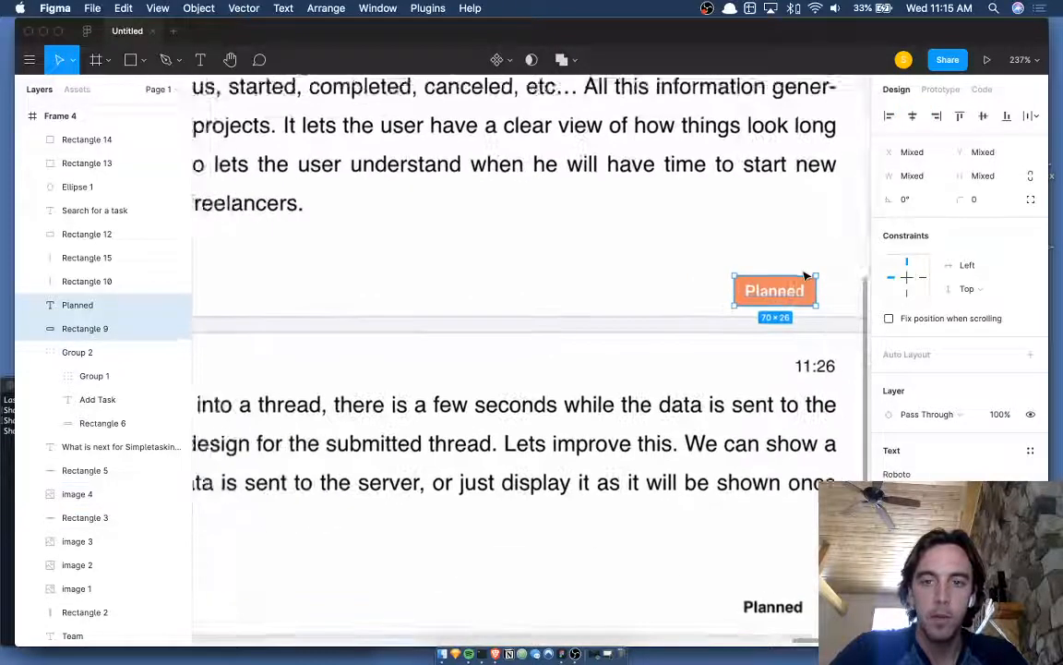
{"action": "scroll", "coordinate": [806, 276], "scroll_direction": "down", "scroll_amount": 3}
{"action": "key", "text": "super+d"}
{"action": "left_click_drag", "start_coordinate": [760, 280], "coordinate": [763, 551]}
- Set both Planned badges' corner radius to 12 so they become pills
{"action": "scroll", "coordinate": [763, 551], "scroll_direction": "up", "scroll_amount": 3}
{"action": "left_click", "coordinate": [786, 219]}
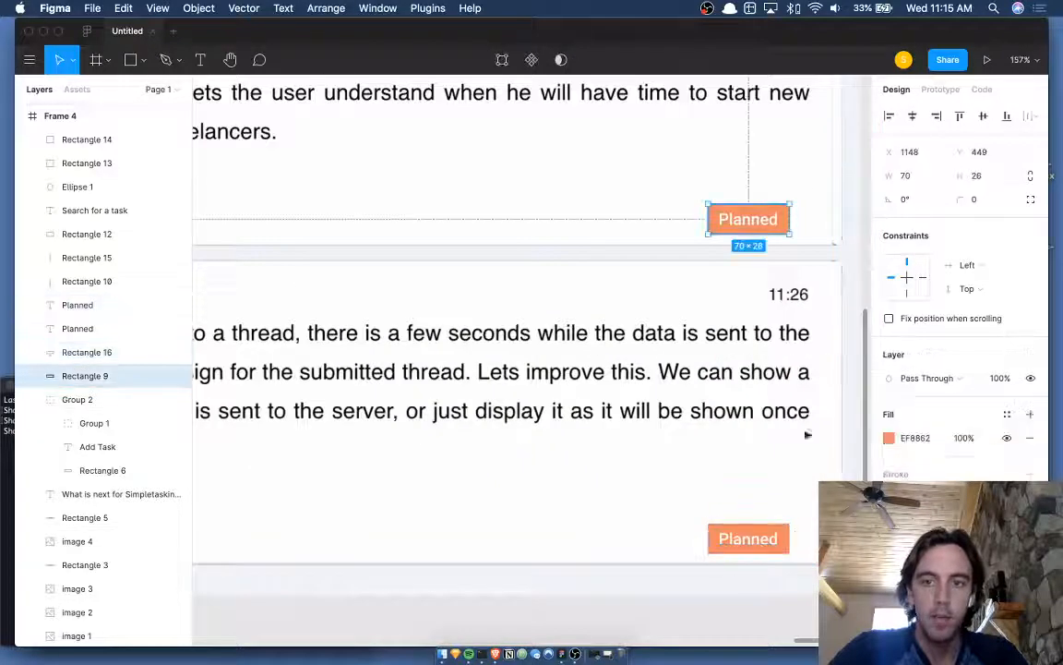
{"action": "left_click", "coordinate": [790, 540], "text": "shift"}
{"action": "left_click", "coordinate": [992, 197]}
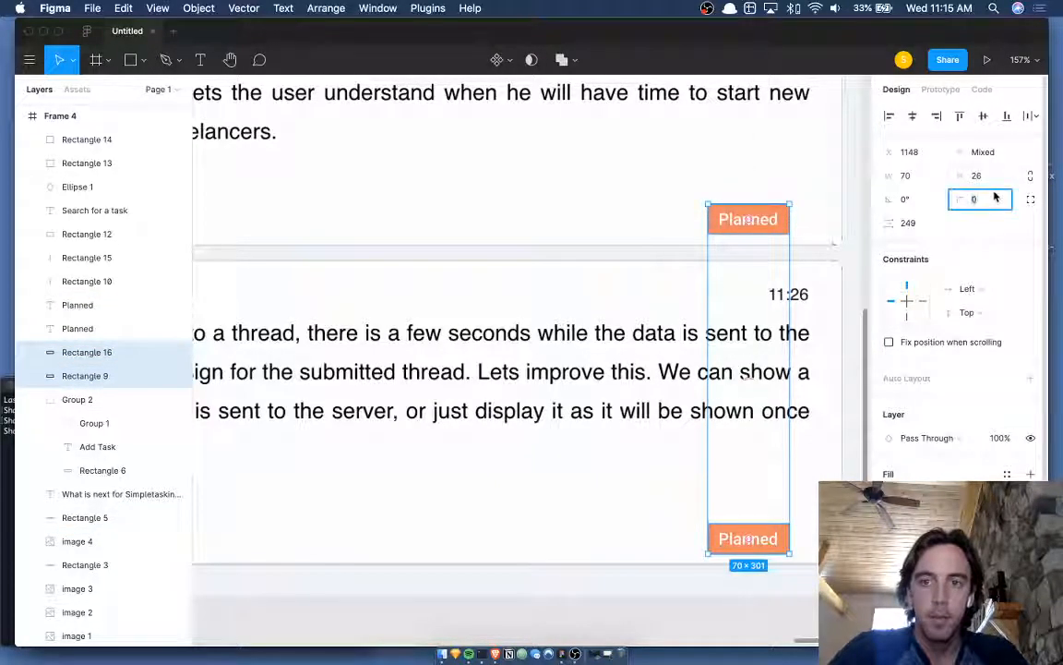
{"action": "type", "text": "3"}
{"action": "key", "text": "Up"}
{"action": "key", "text": "Up"}
{"action": "key", "text": "Up"}
{"action": "key", "text": "Up"}
{"action": "key", "text": "Up"}
{"action": "key", "text": "Up"}
{"action": "key", "text": "Up"}
{"action": "key", "text": "Up"}
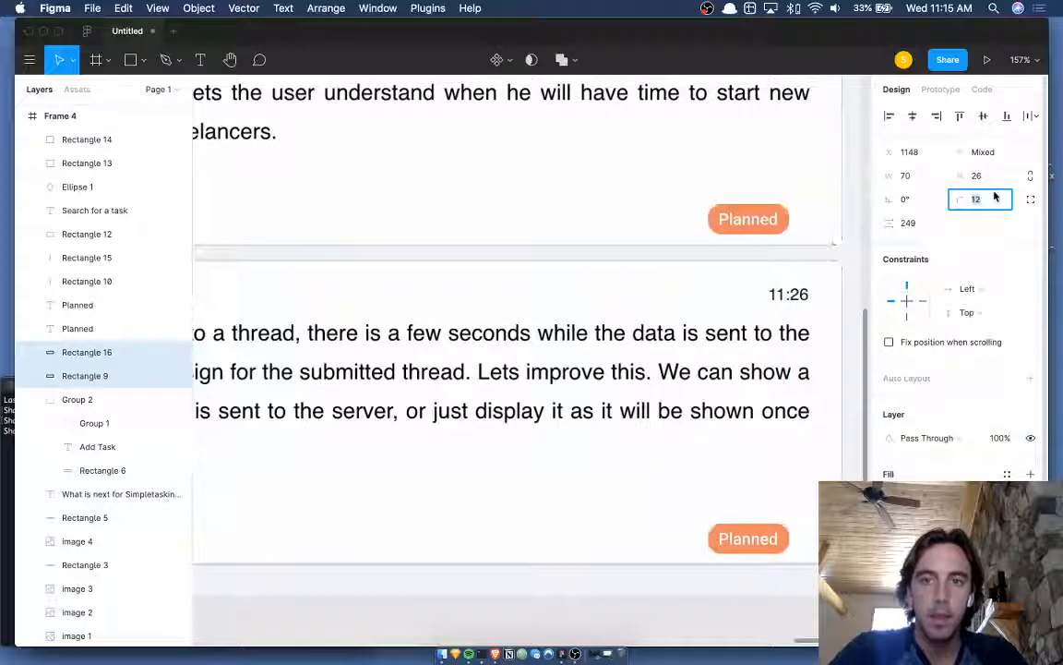
{"action": "scroll", "coordinate": [807, 316], "scroll_direction": "down", "scroll_amount": 5}
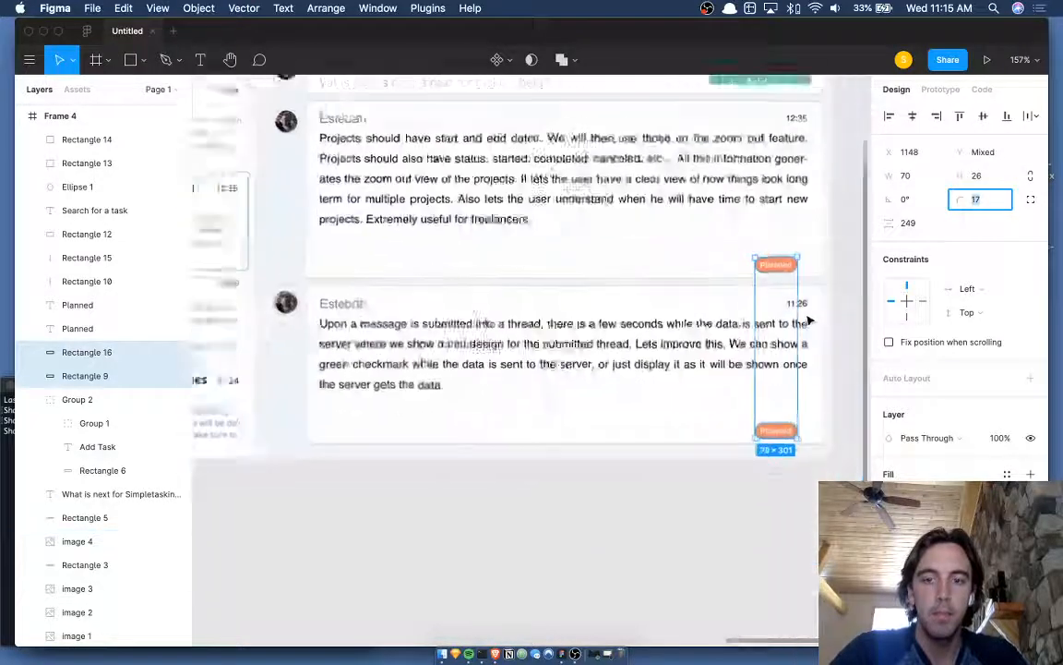
{"action": "left_click", "coordinate": [769, 518]}
{"action": "scroll", "coordinate": [769, 518], "scroll_direction": "down", "scroll_amount": 3}
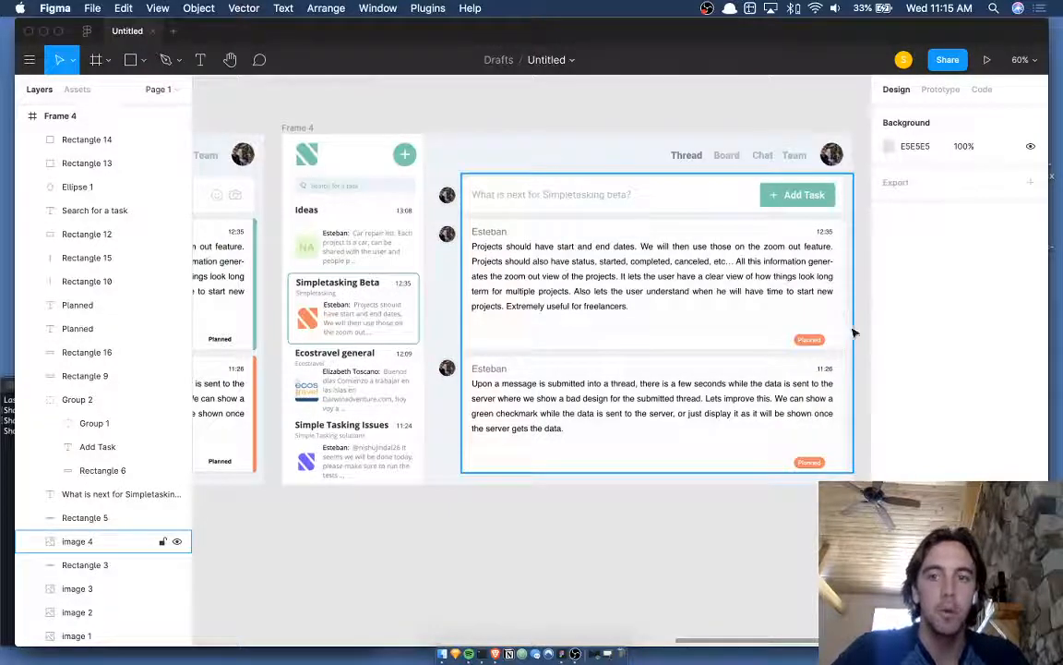
{"action": "scroll", "coordinate": [858, 335], "scroll_direction": "right", "scroll_amount": 2}
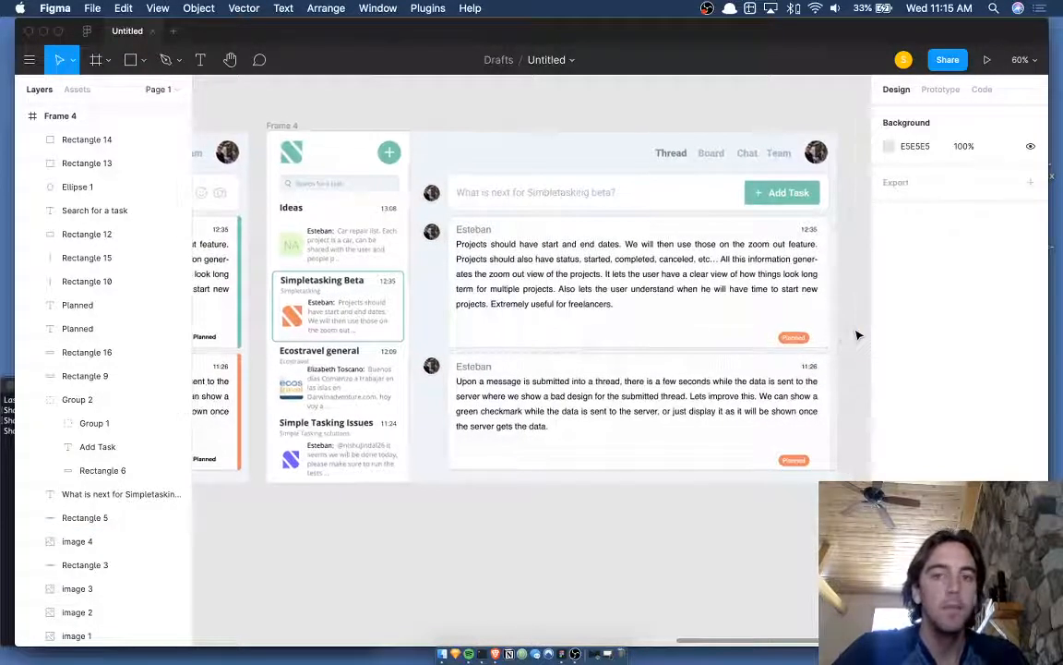
{"action": "scroll", "coordinate": [857, 335], "scroll_direction": "left", "scroll_amount": 1}
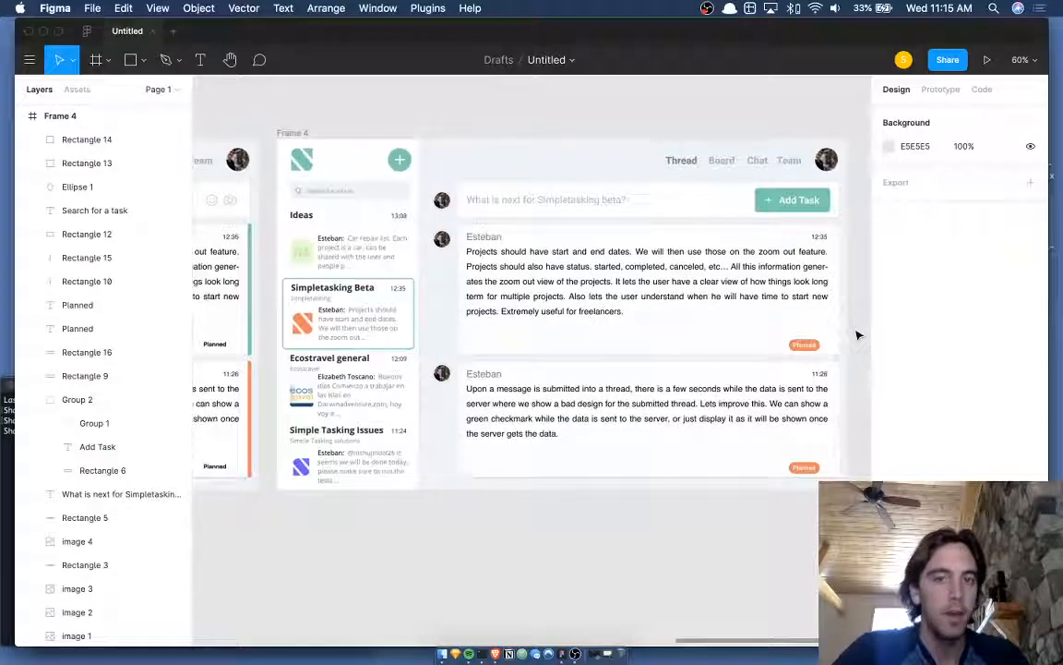
{"action": "scroll", "coordinate": [359, 213], "scroll_direction": "up", "scroll_amount": 5}
{"action": "scroll", "coordinate": [359, 214], "scroll_direction": "up", "scroll_amount": 5}
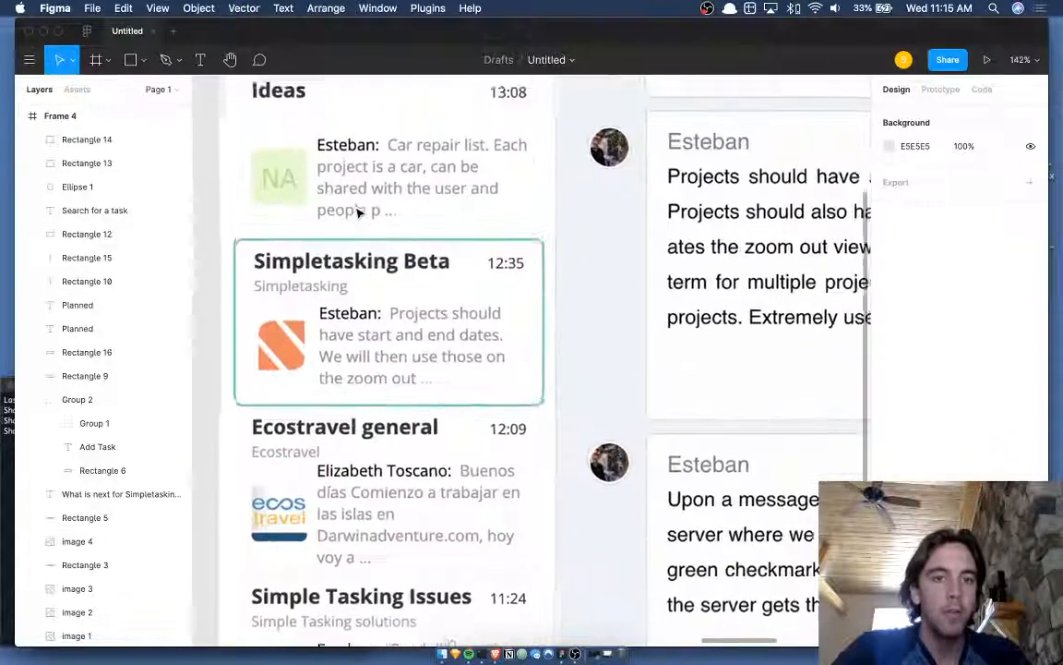
{"action": "scroll", "coordinate": [432, 218], "scroll_direction": "down", "scroll_amount": 3}
{"action": "scroll", "coordinate": [432, 218], "scroll_direction": "left", "scroll_amount": 2}
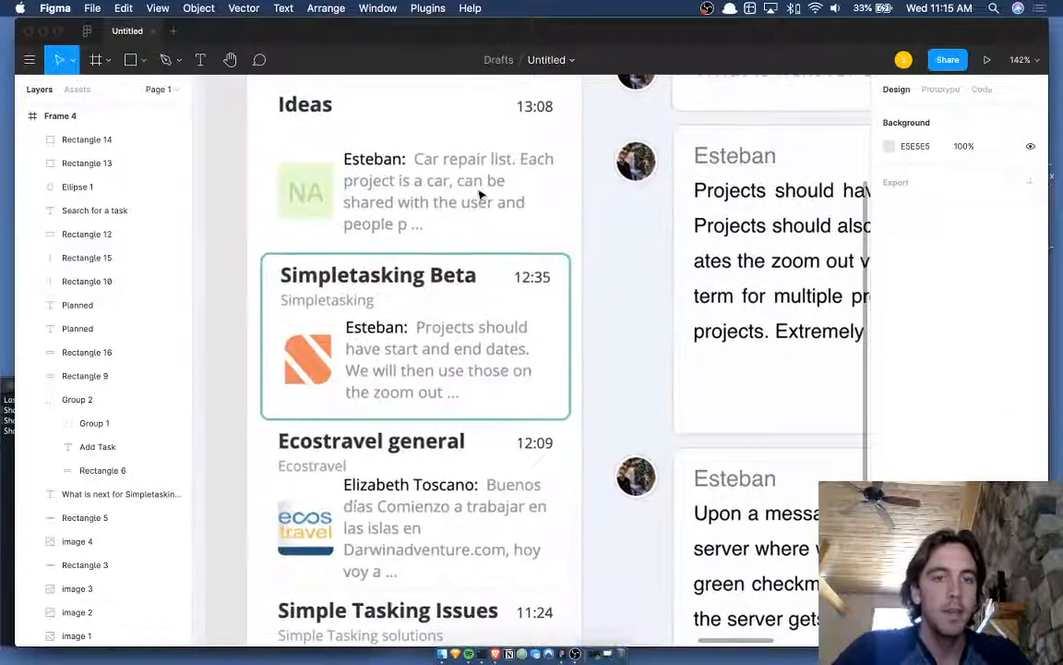
{"action": "scroll", "coordinate": [412, 187], "scroll_direction": "down", "scroll_amount": 3}
{"action": "scroll", "coordinate": [412, 187], "scroll_direction": "right", "scroll_amount": 2}
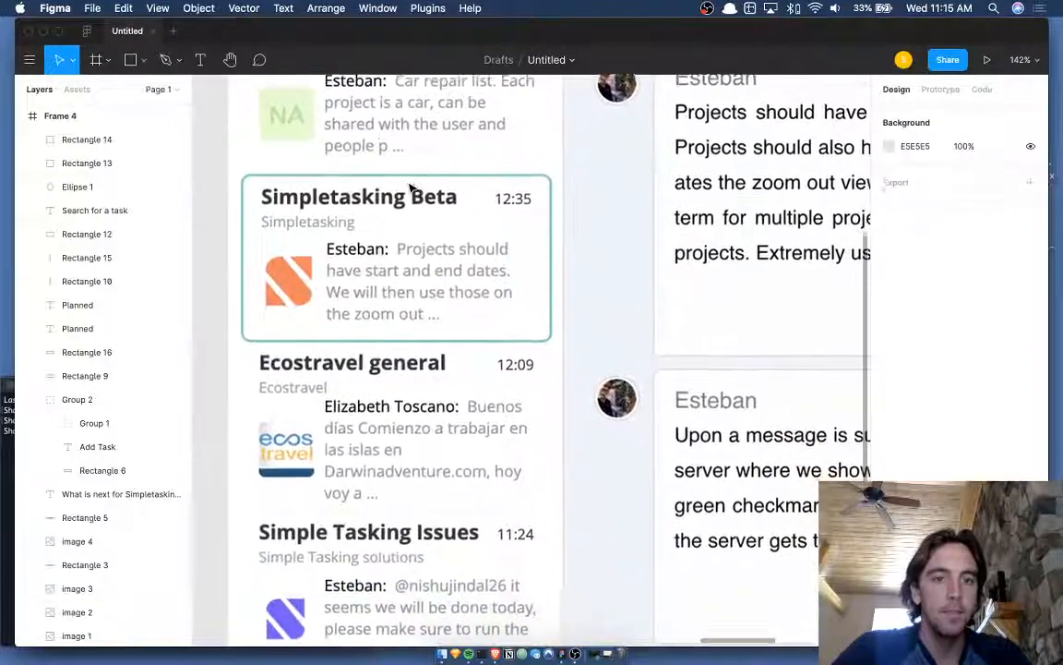
{"action": "scroll", "coordinate": [390, 247], "scroll_direction": "down", "scroll_amount": 1}
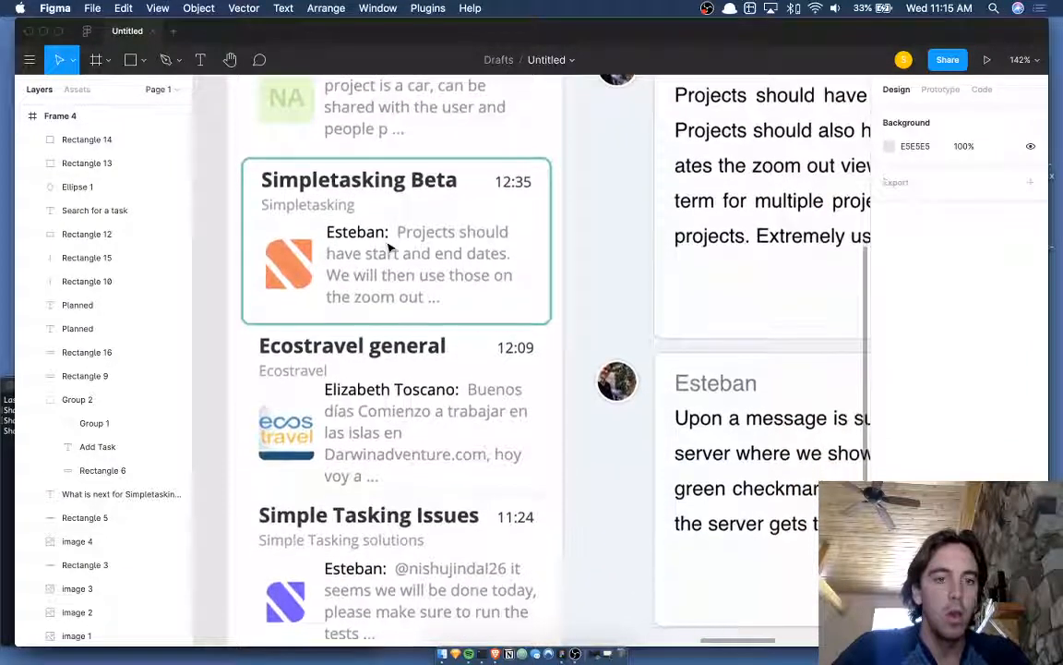
{"action": "scroll", "coordinate": [391, 245], "scroll_direction": "up", "scroll_amount": 1}
{"action": "scroll", "coordinate": [390, 244], "scroll_direction": "right", "scroll_amount": 1}
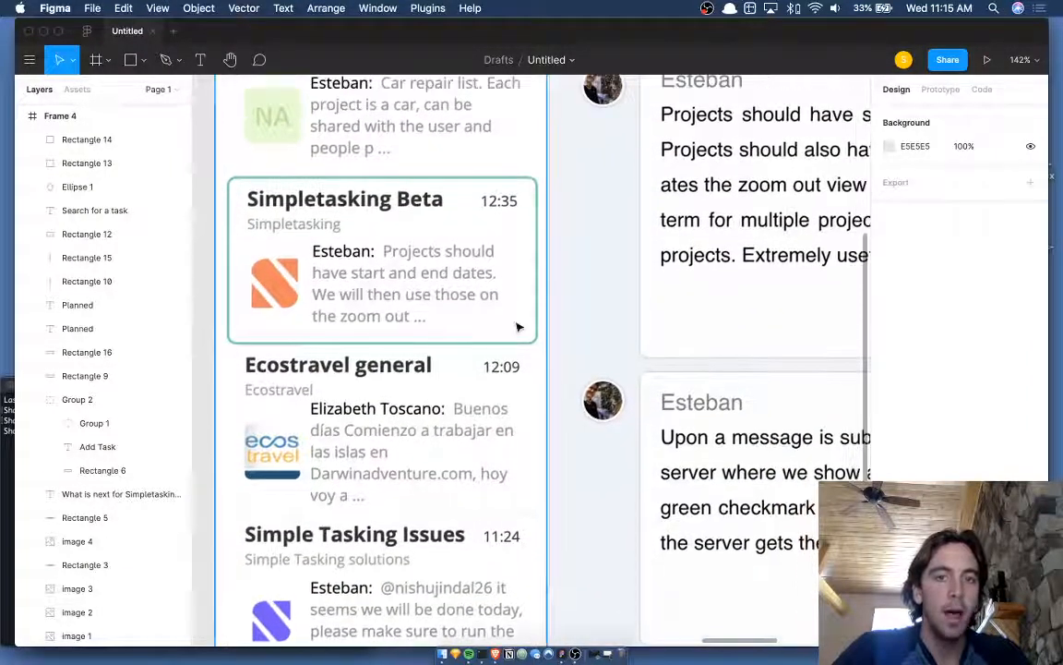
{"action": "scroll", "coordinate": [325, 238], "scroll_direction": "down", "scroll_amount": 5, "text": "ctrl"}
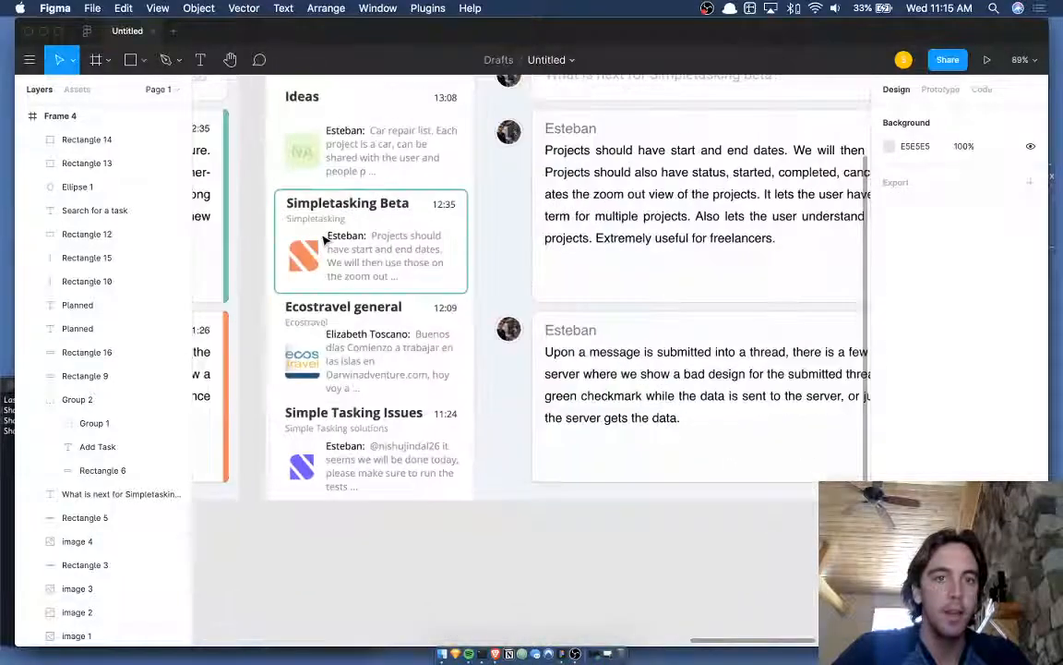
{"action": "scroll", "coordinate": [429, 243], "scroll_direction": "left", "scroll_amount": 1}
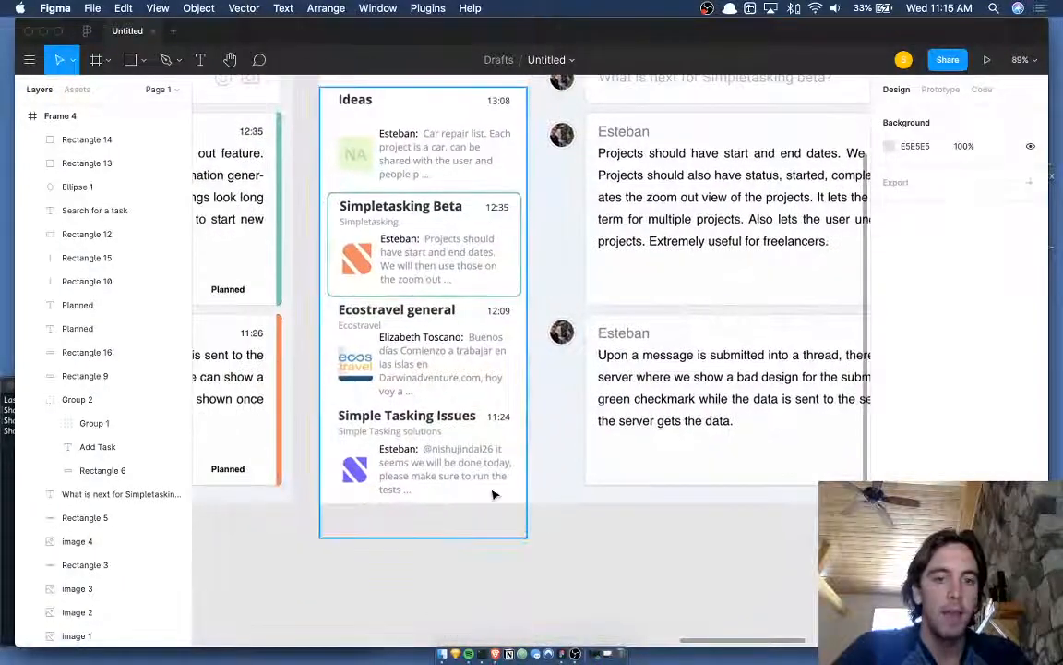
{"action": "scroll", "coordinate": [547, 587], "scroll_direction": "right", "scroll_amount": 1}
{"action": "scroll", "coordinate": [547, 587], "scroll_direction": "down", "scroll_amount": 1}
{"action": "scroll", "coordinate": [547, 587], "scroll_direction": "left", "scroll_amount": 1}
{"action": "scroll", "coordinate": [546, 587], "scroll_direction": "down", "scroll_amount": 1}
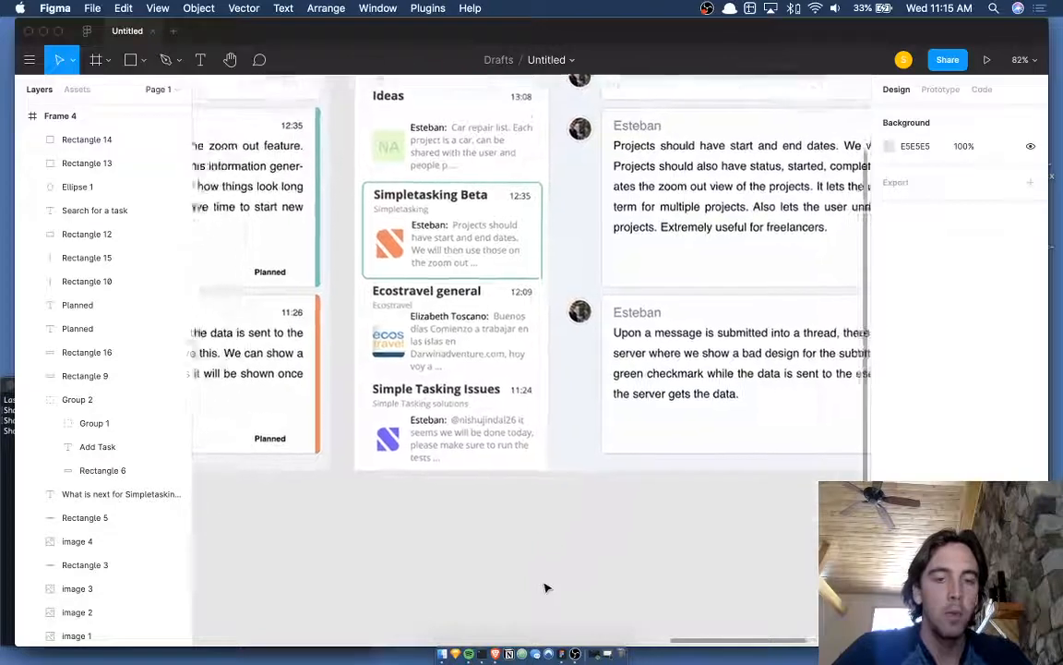
- Draw grey Rectangle 17 over the sidebar list below Ecostravel general, hiding Simple Tasking Issues
{"action": "left_click", "coordinate": [362, 344]}
{"action": "key", "text": "r"}
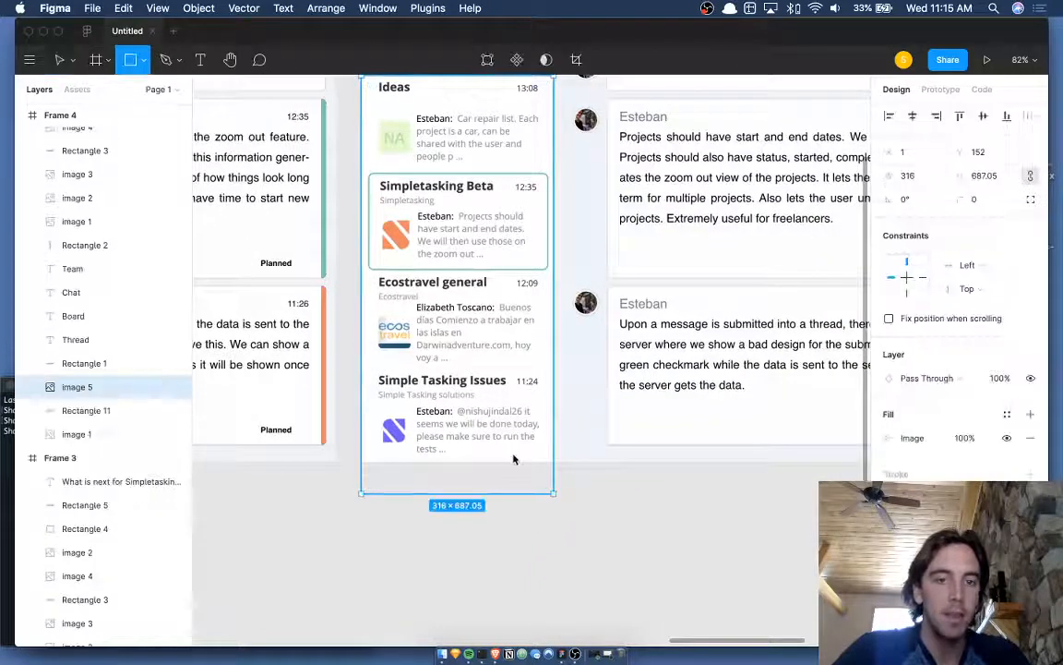
{"action": "left_click_drag", "start_coordinate": [361, 341], "coordinate": [552, 460]}
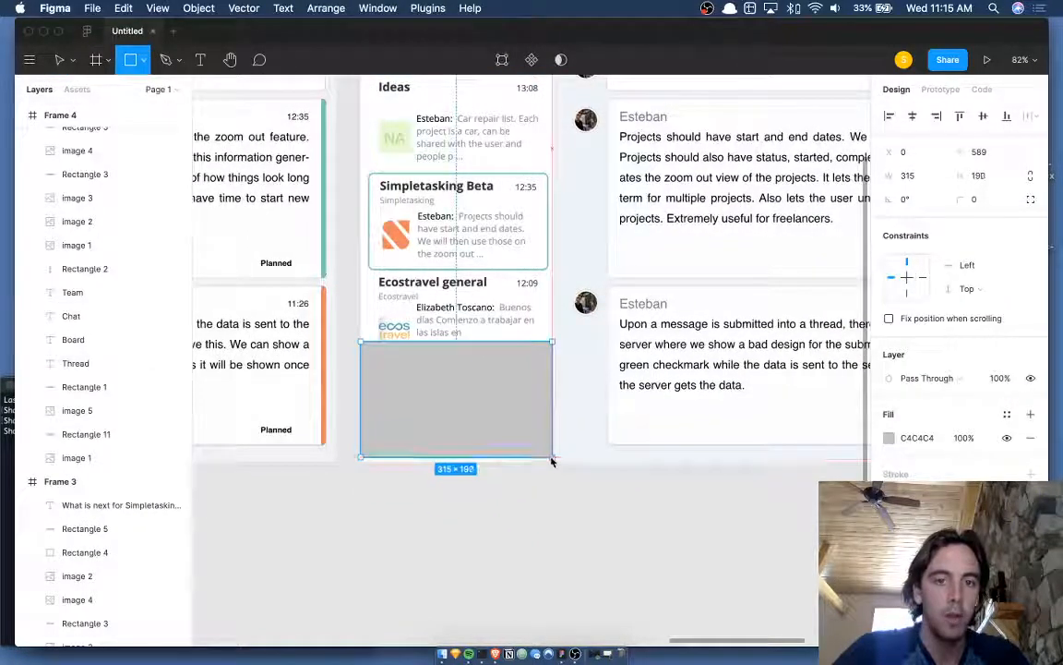
{"action": "left_click", "coordinate": [546, 494]}
{"action": "scroll", "coordinate": [546, 494], "scroll_direction": "up", "scroll_amount": 2}
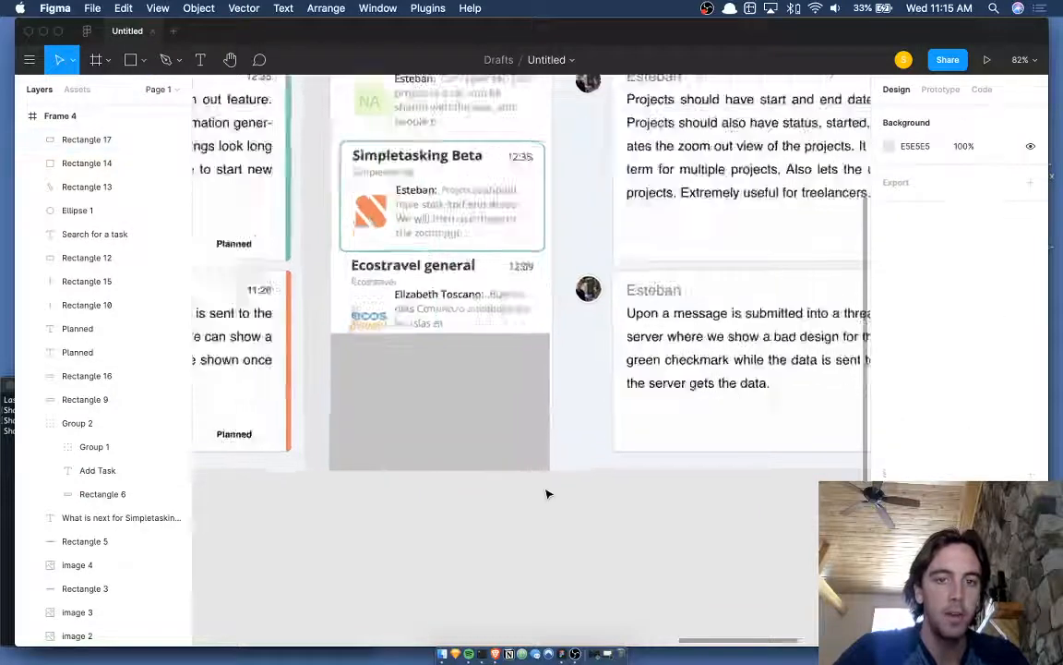
{"action": "scroll", "coordinate": [546, 494], "scroll_direction": "up", "scroll_amount": 3}
{"action": "left_click", "coordinate": [567, 253]}
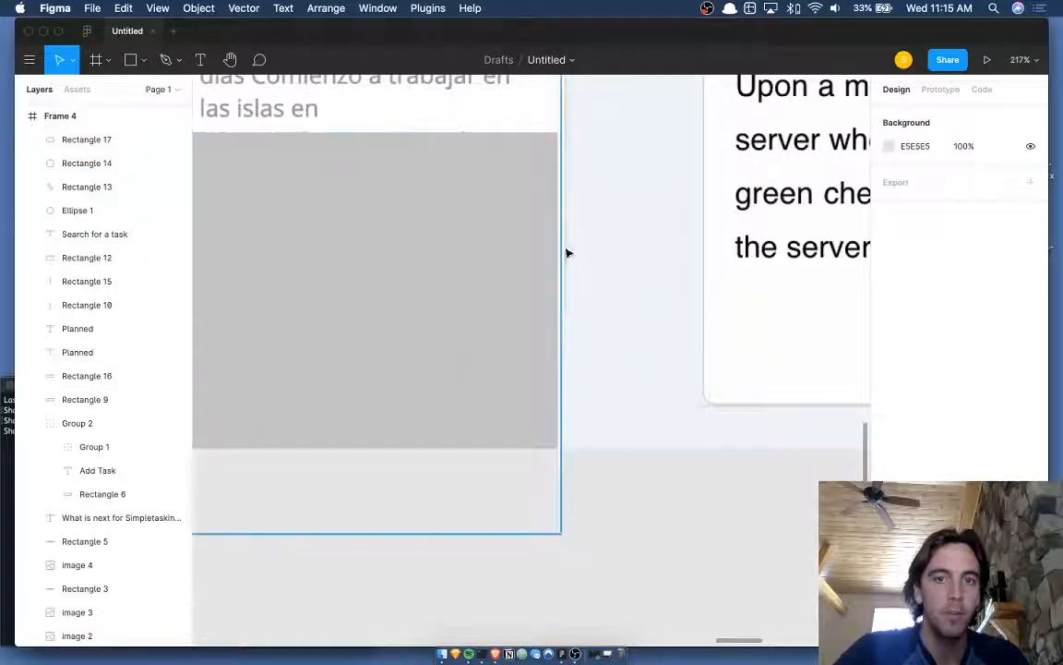
{"action": "left_click", "coordinate": [562, 254]}
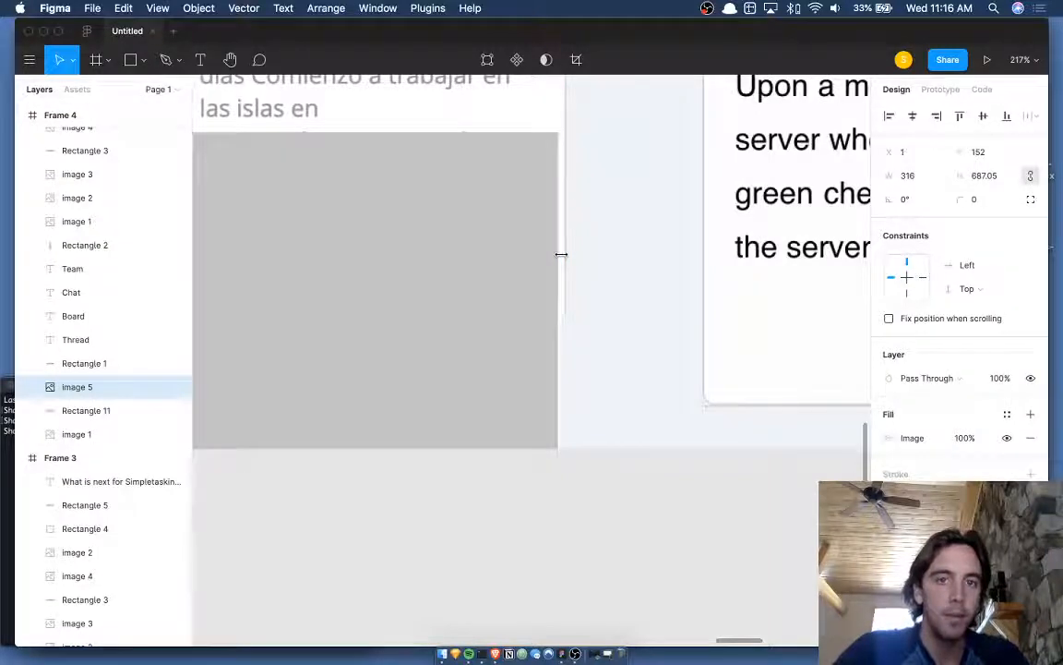
{"action": "scroll", "coordinate": [561, 254], "scroll_direction": "down", "scroll_amount": 3}
{"action": "left_click", "coordinate": [508, 275]}
- Widen Rectangle 17 slightly and fill it with white sampled from the canvas
{"action": "key", "text": "super+Right"}
{"action": "key", "text": "super+Right"}
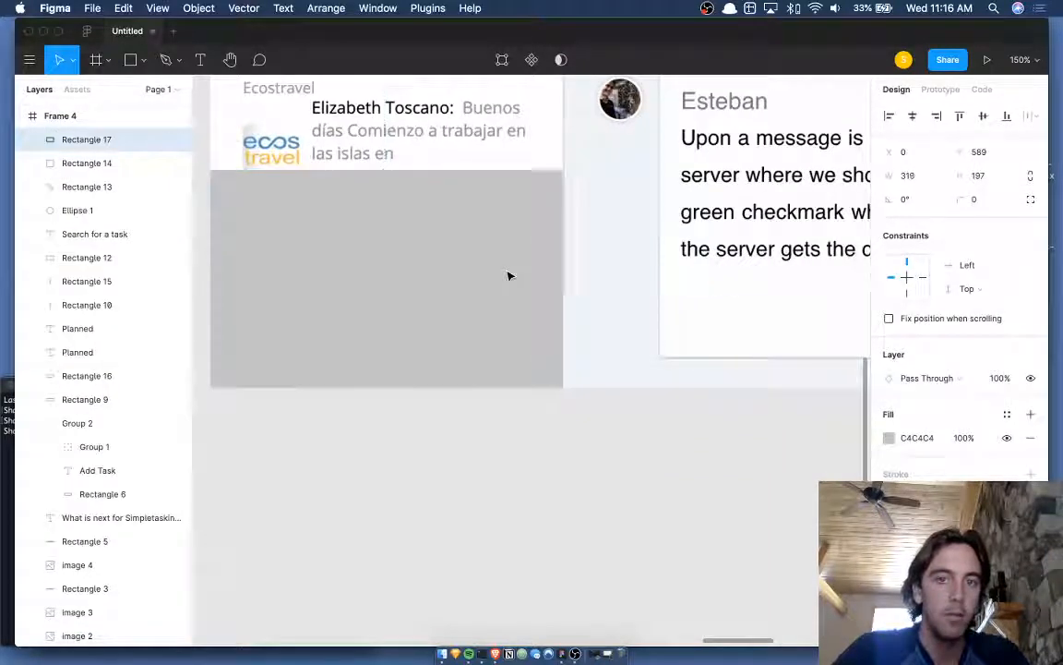
{"action": "scroll", "coordinate": [509, 276], "scroll_direction": "down", "scroll_amount": 1}
{"action": "key", "text": "i"}
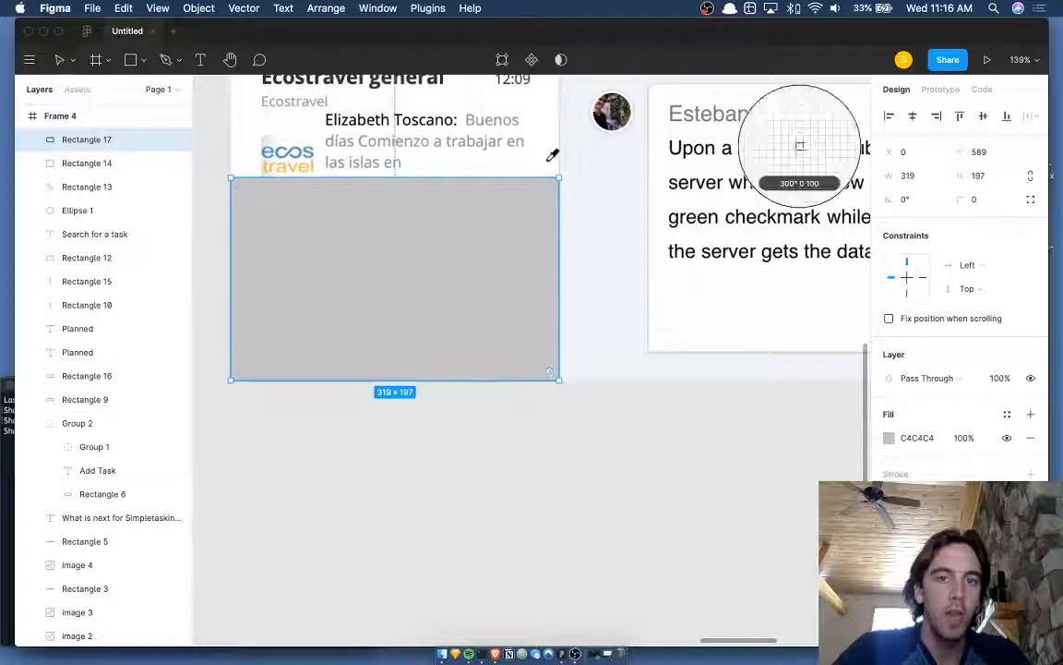
{"action": "left_click", "coordinate": [549, 159]}
{"action": "left_click", "coordinate": [540, 423]}
- Switch the fill to a linear gradient and drag its stops so it fades from clear to white
{"action": "left_click", "coordinate": [503, 332]}
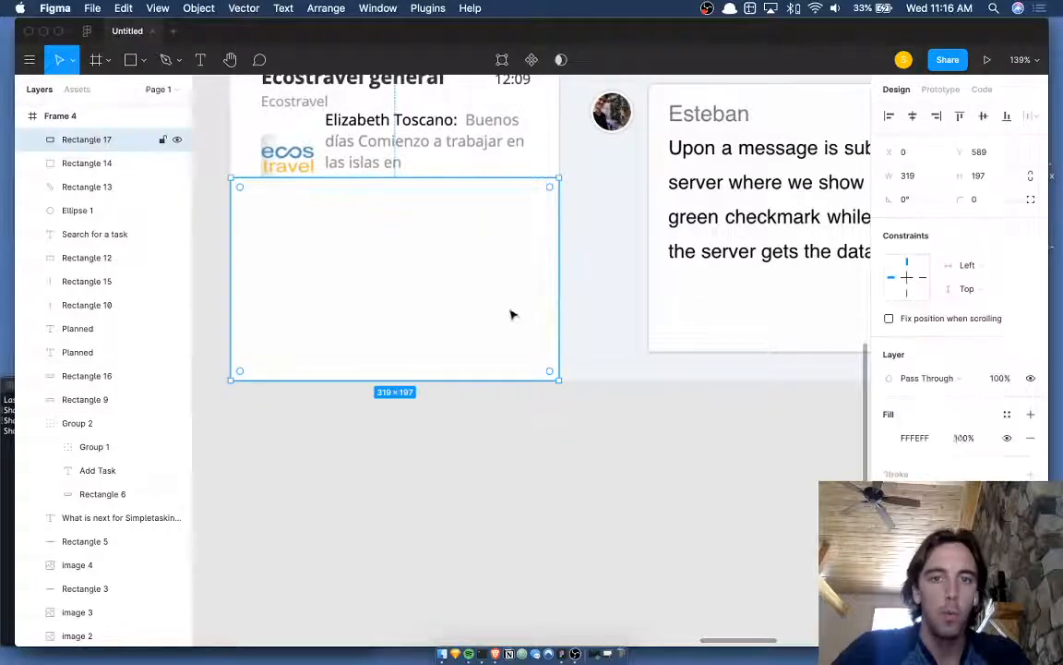
{"action": "left_click", "coordinate": [890, 438]}
{"action": "left_click", "coordinate": [716, 260]}
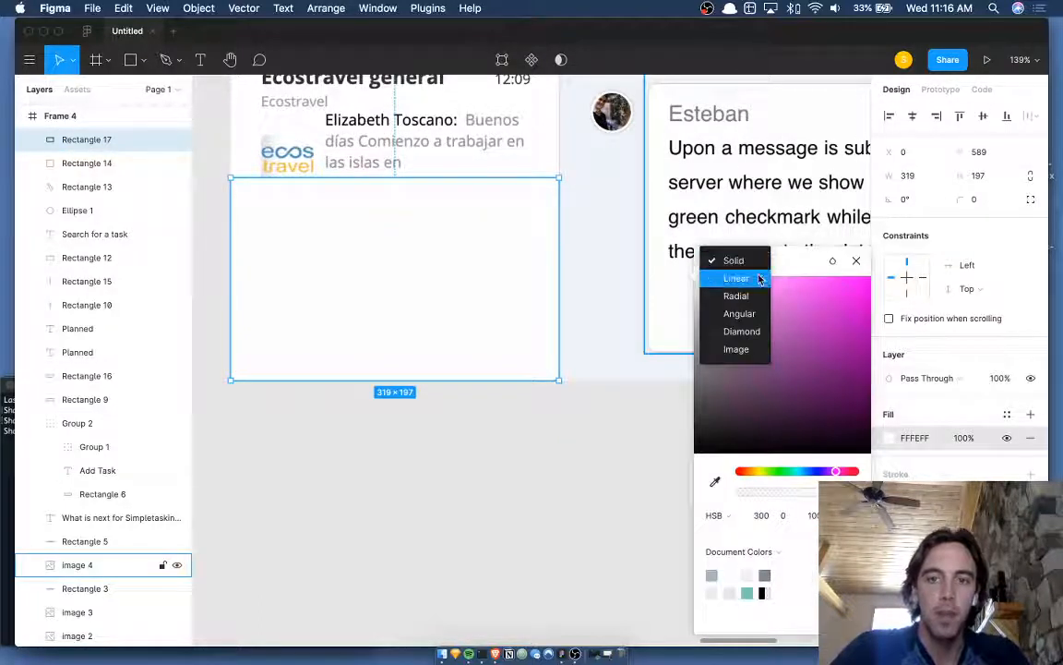
{"action": "left_click", "coordinate": [729, 278]}
{"action": "left_click", "coordinate": [407, 177]}
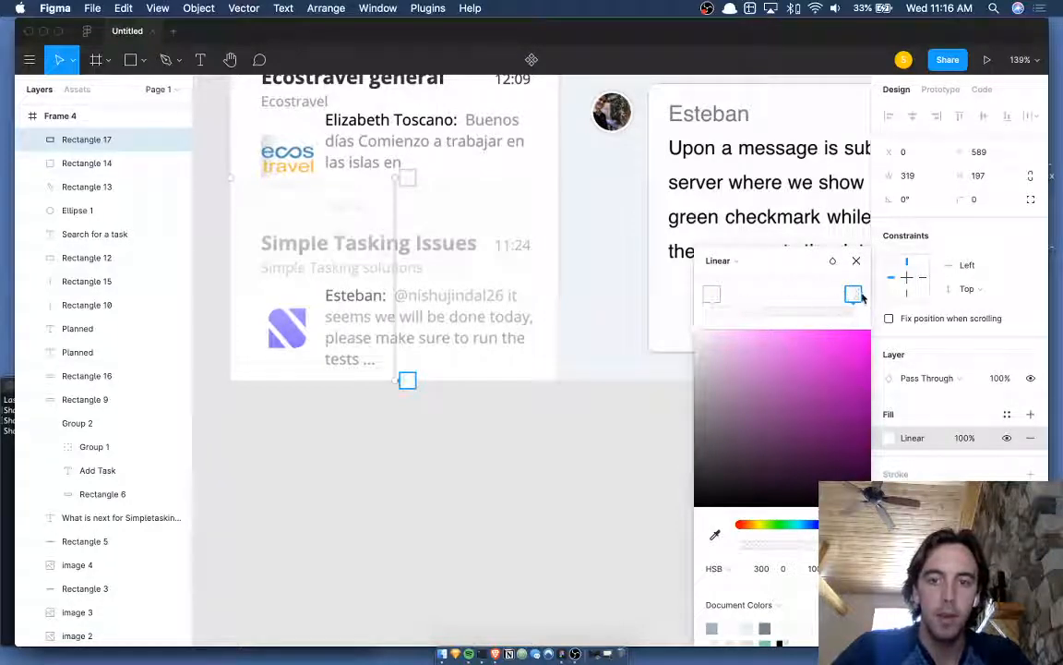
{"action": "left_click_drag", "start_coordinate": [855, 297], "coordinate": [784, 296]}
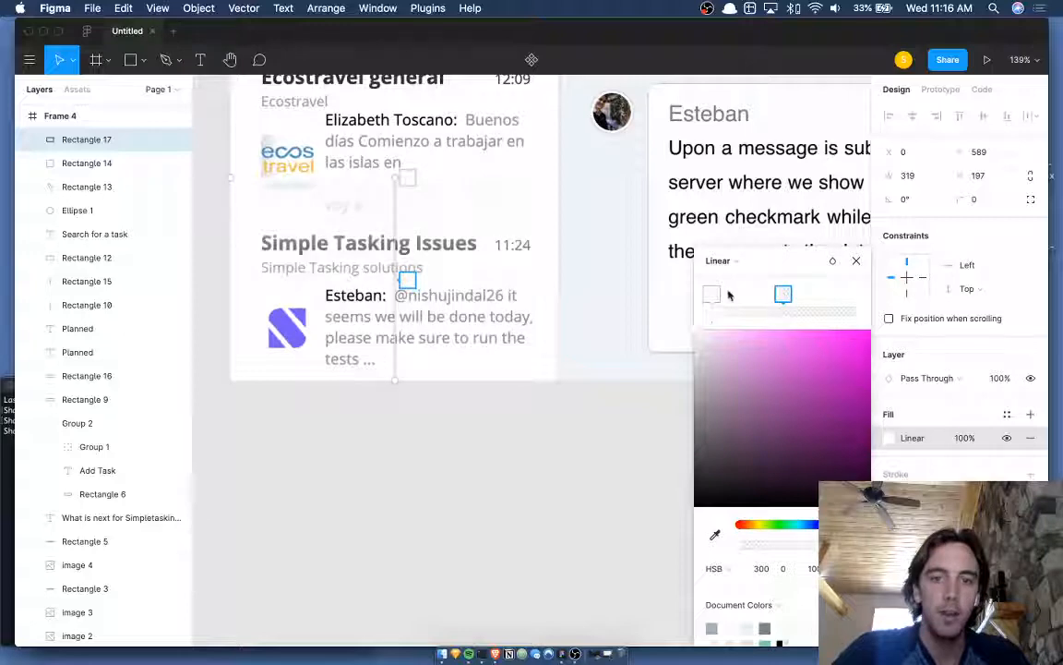
{"action": "left_click_drag", "start_coordinate": [713, 296], "coordinate": [601, 294]}
{"action": "left_click", "coordinate": [856, 294]}
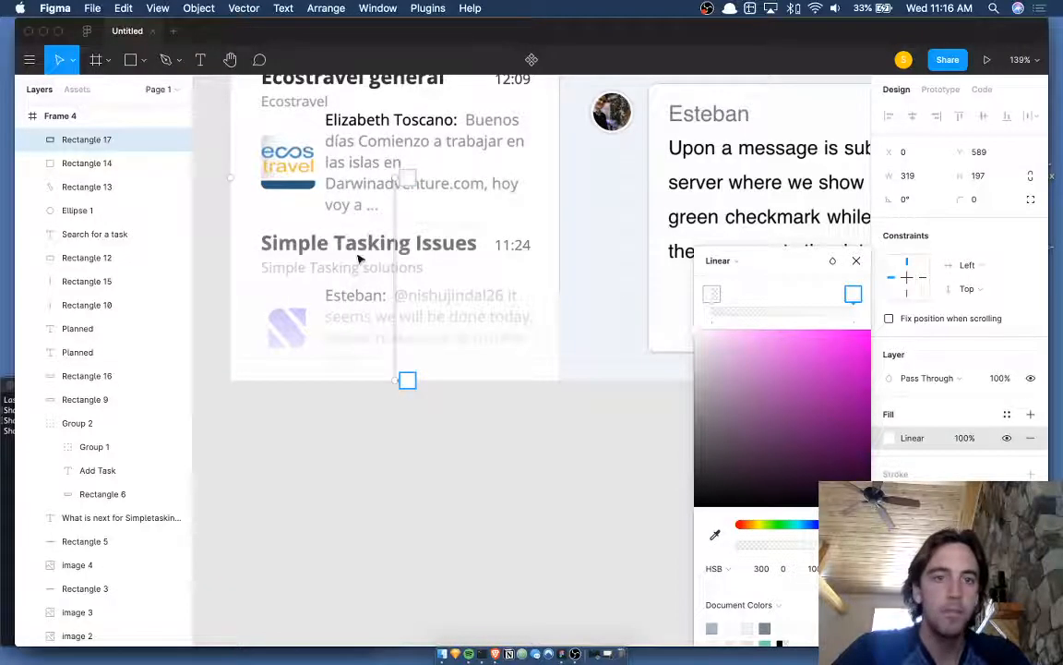
{"action": "scroll", "coordinate": [358, 258], "scroll_direction": "down", "scroll_amount": 5}
{"action": "left_click", "coordinate": [370, 241]}
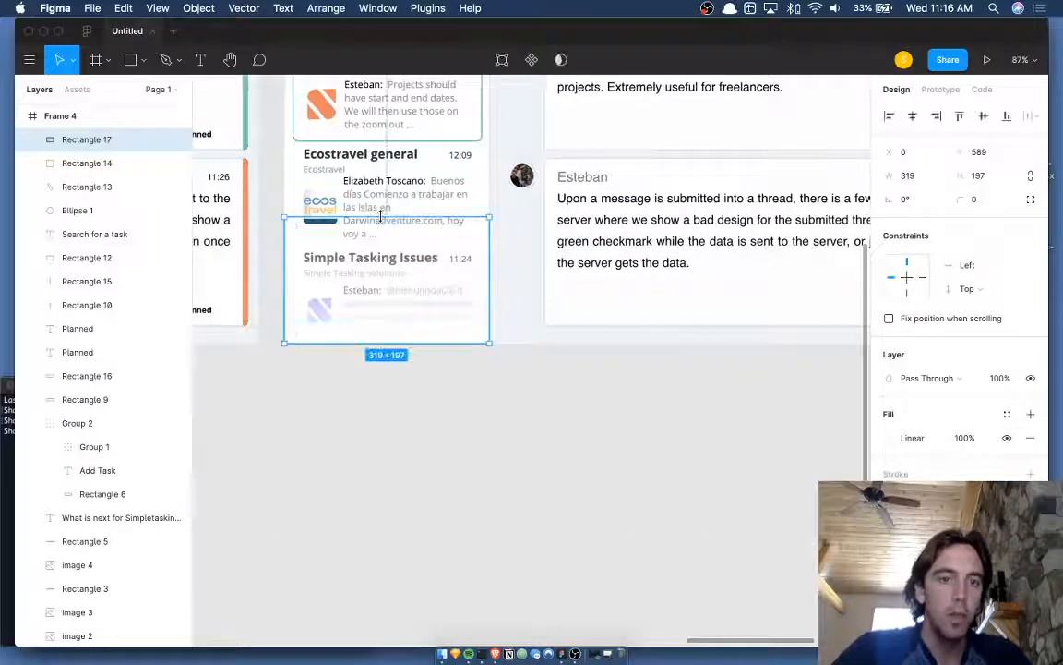
- Extend Rectangle 17 upward to 319×224
{"action": "left_click_drag", "start_coordinate": [381, 217], "coordinate": [381, 199]}
{"action": "left_click", "coordinate": [415, 378]}
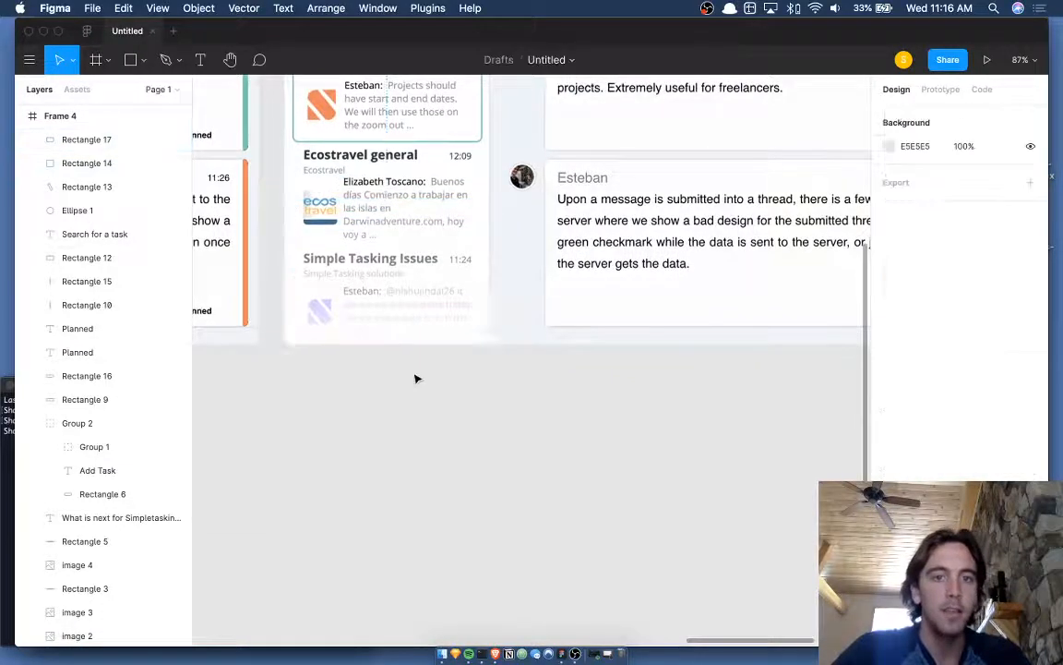
{"action": "left_click", "coordinate": [365, 417]}
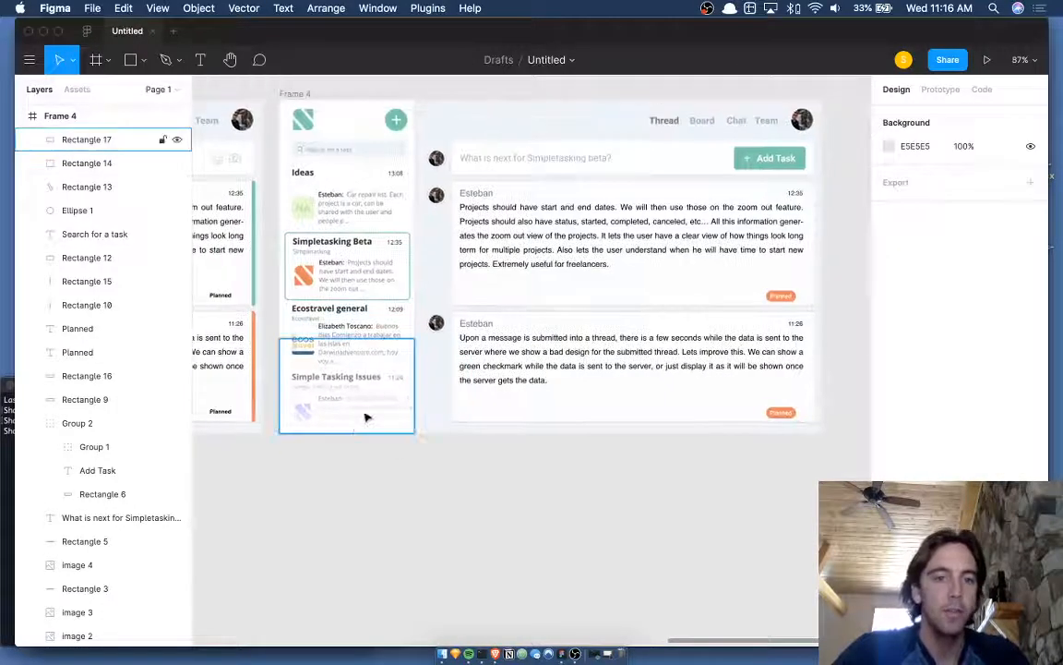
{"action": "scroll", "coordinate": [360, 424], "scroll_direction": "up", "scroll_amount": 5}
{"action": "double_click", "coordinate": [355, 428]}
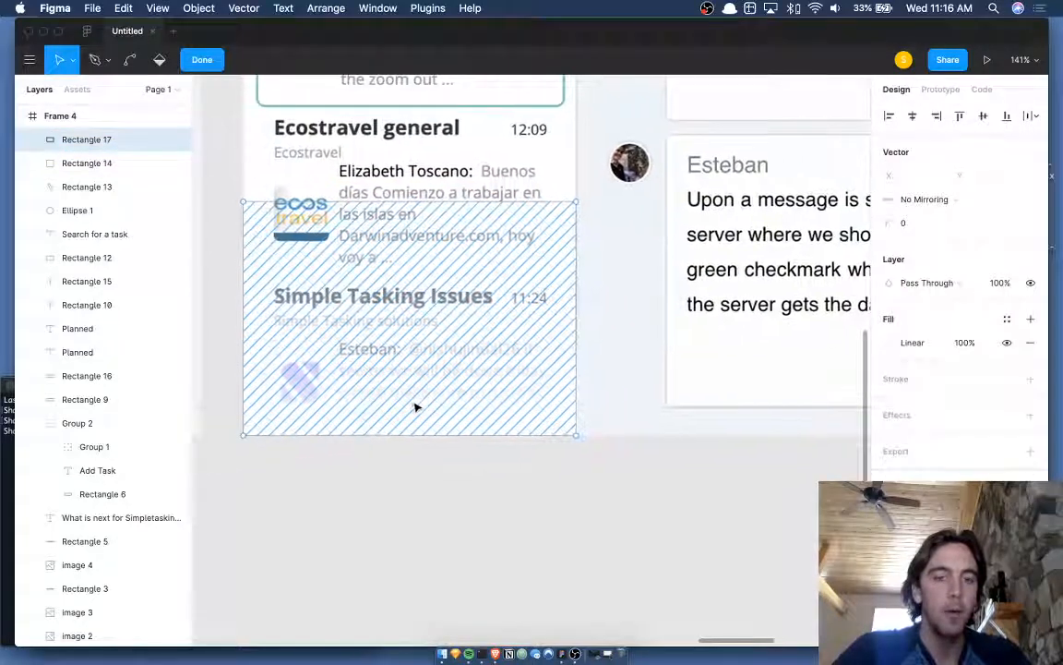
{"action": "key", "text": "Escape"}
- Lower the gradient's bottom stop brightness to 98
{"action": "left_click", "coordinate": [890, 439]}
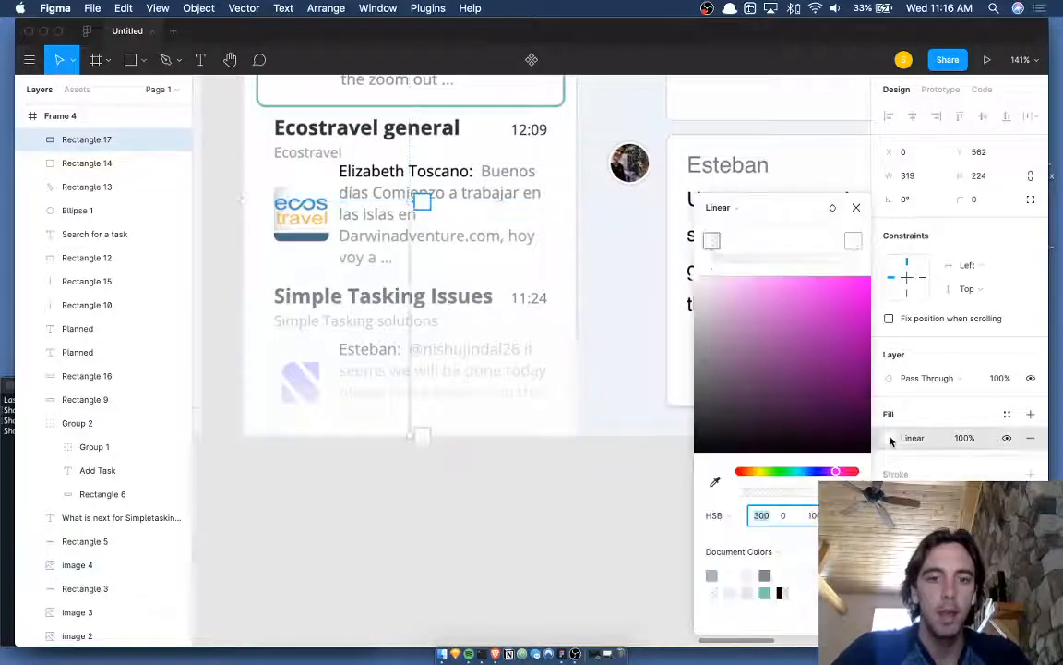
{"action": "left_click", "coordinate": [422, 434]}
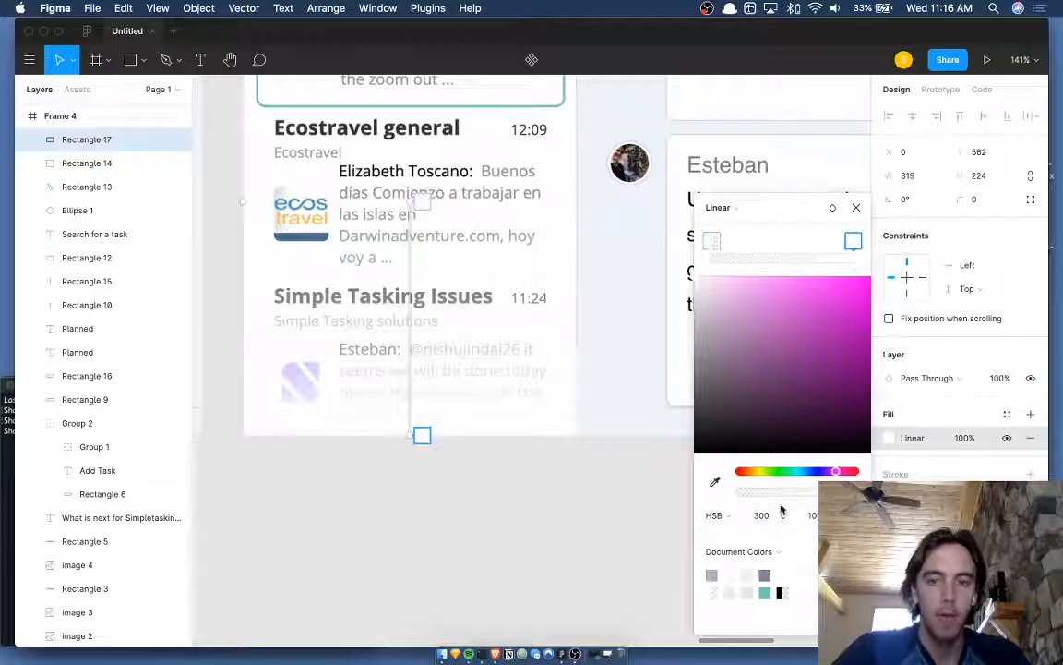
{"action": "left_click", "coordinate": [786, 516]}
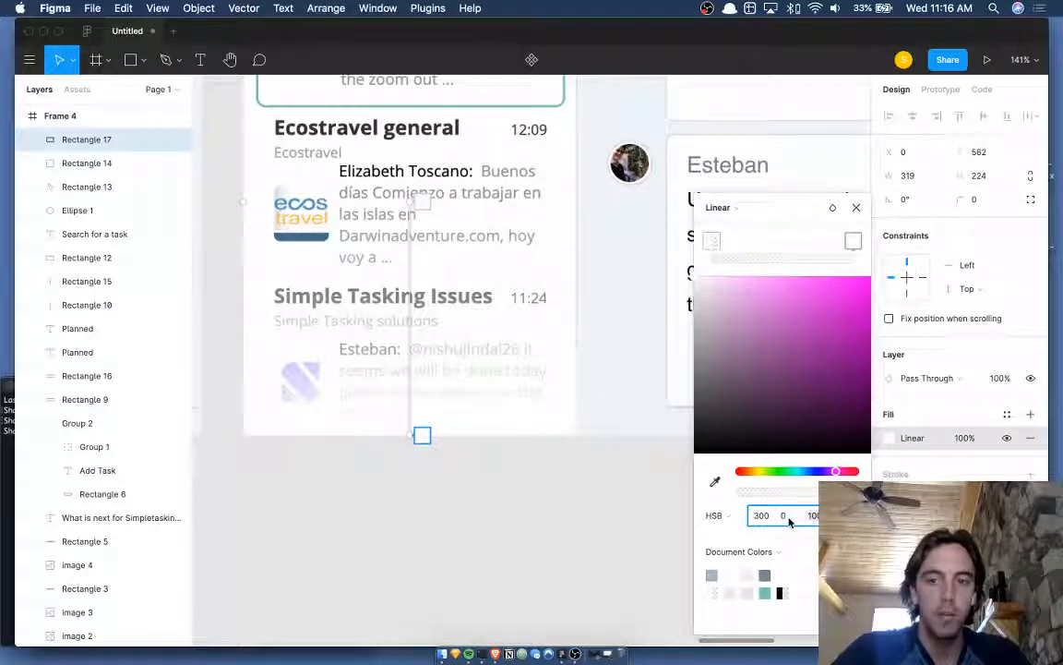
{"action": "key", "text": "Down"}
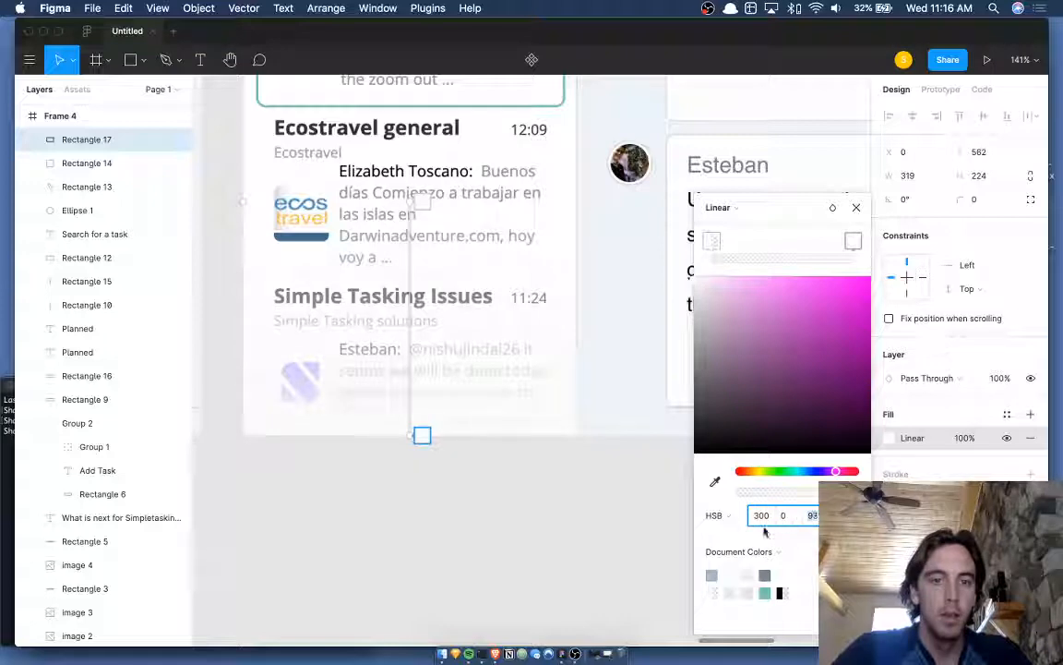
{"action": "left_click", "coordinate": [579, 554]}
{"action": "left_click", "coordinate": [579, 553]}
{"action": "scroll", "coordinate": [579, 554], "scroll_direction": "down", "scroll_amount": 5}
{"action": "scroll", "coordinate": [579, 554], "scroll_direction": "right", "scroll_amount": 2}
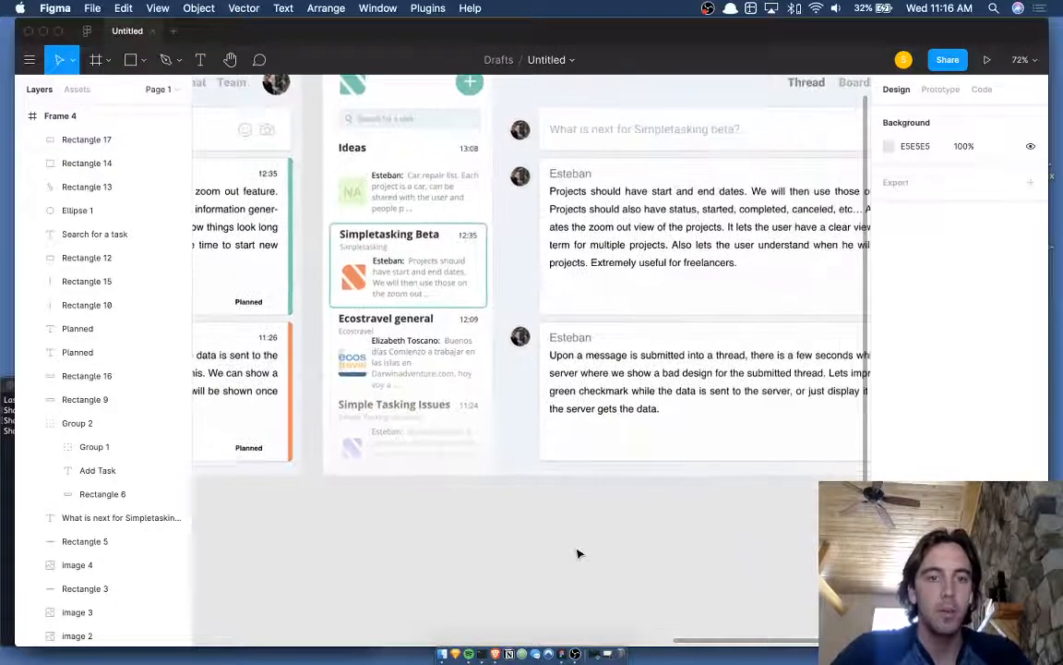
- Trim the gradient cover to 319×125 over the Simple Tasking Issues preview
{"action": "left_click", "coordinate": [424, 445]}
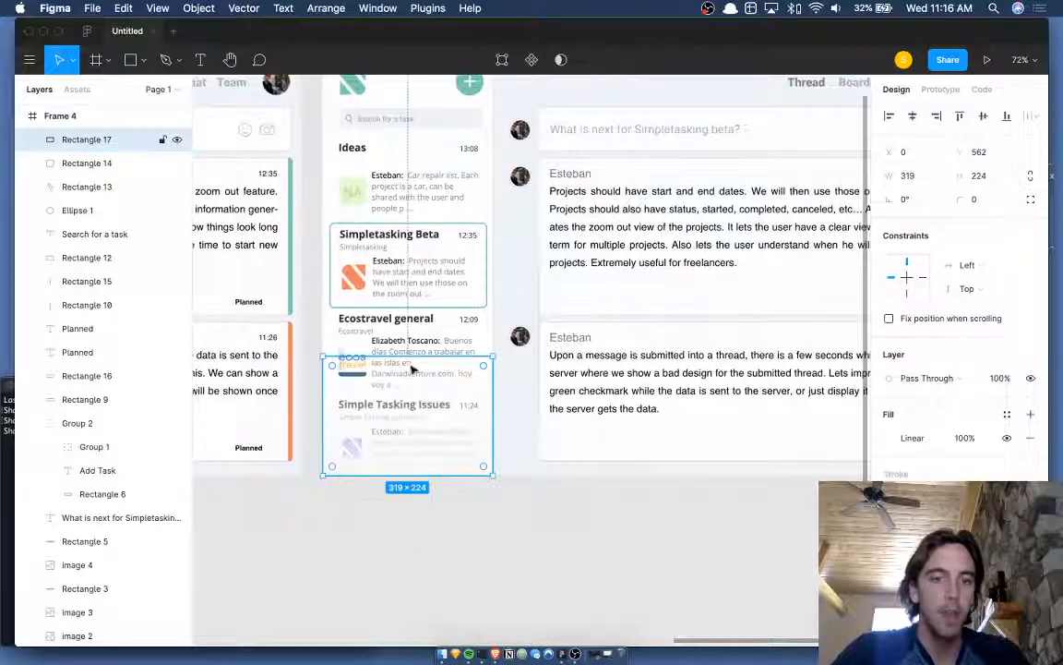
{"action": "left_click_drag", "start_coordinate": [412, 359], "coordinate": [412, 409]}
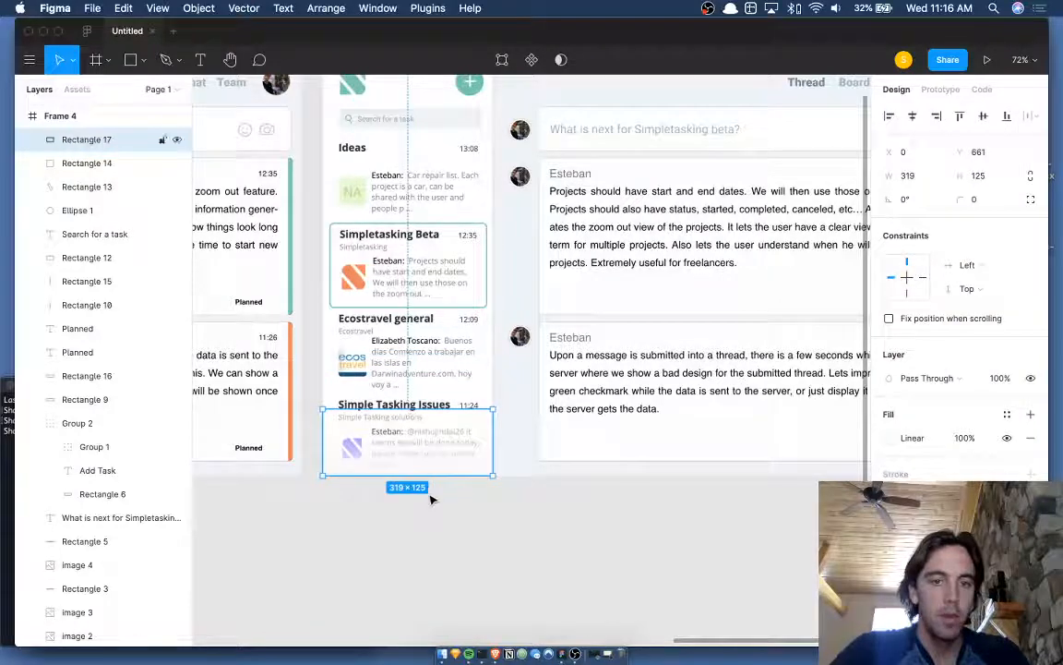
{"action": "left_click", "coordinate": [430, 499]}
{"action": "scroll", "coordinate": [431, 499], "scroll_direction": "up", "scroll_amount": 10}
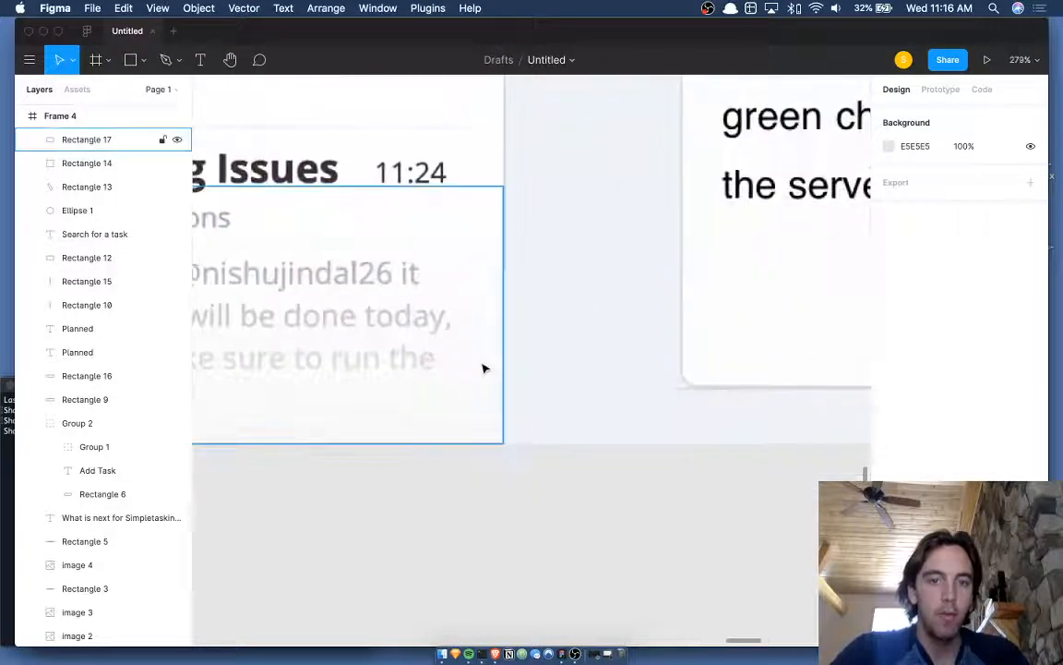
{"action": "left_click", "coordinate": [483, 368]}
{"action": "scroll", "coordinate": [593, 383], "scroll_direction": "up", "scroll_amount": 8}
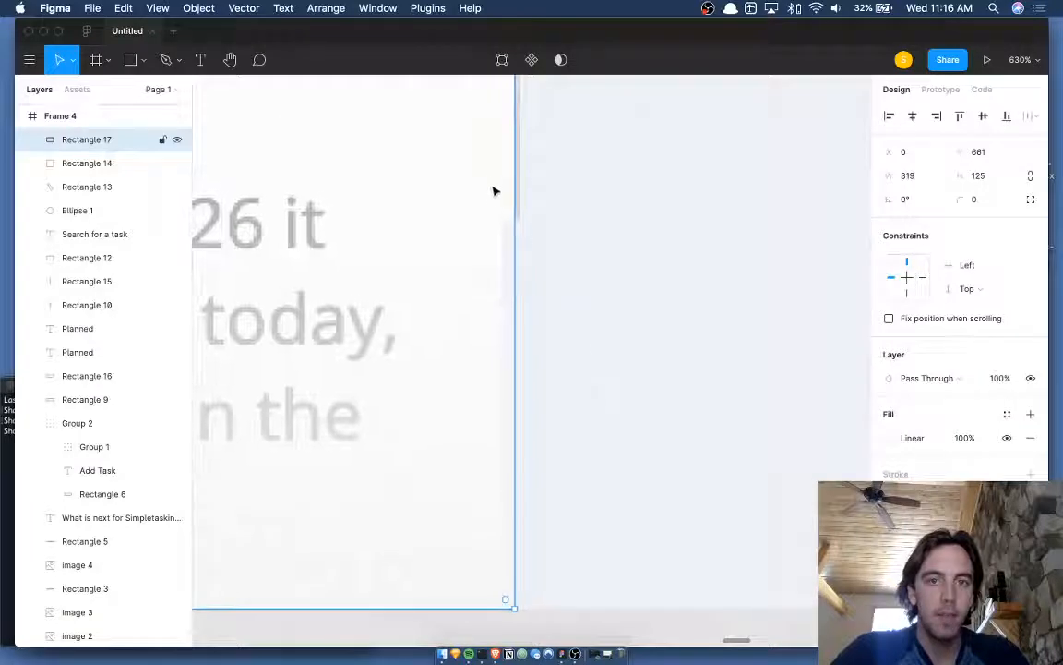
{"action": "scroll", "coordinate": [489, 227], "scroll_direction": "down", "scroll_amount": 8}
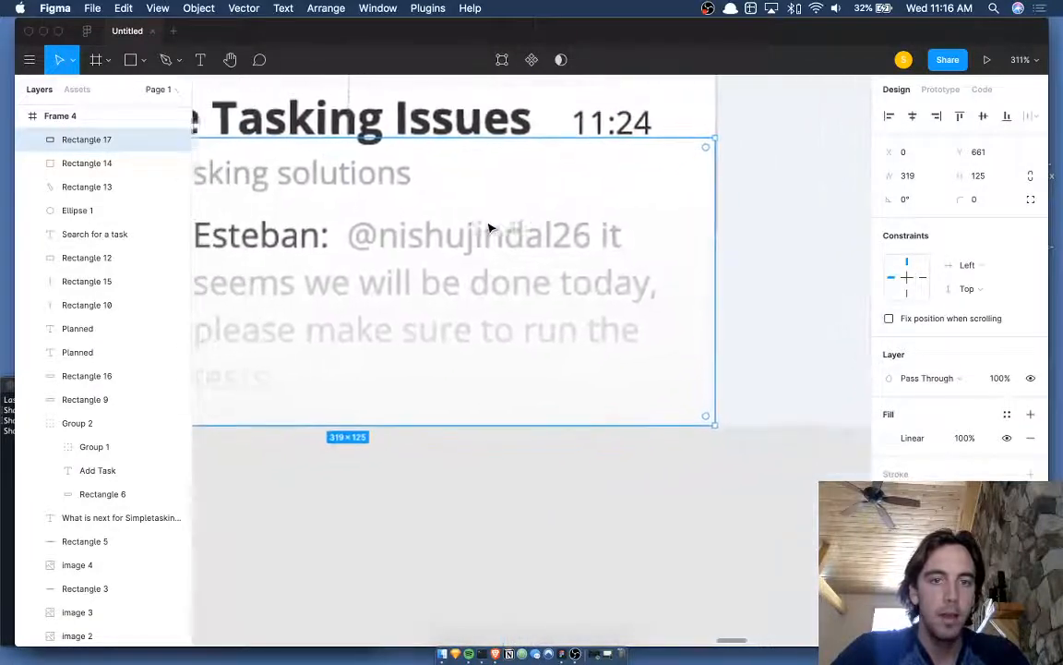
- Duplicate the cover, give original Rectangle 17 a solid near-white fill (hue 280), and move it down
{"action": "key", "text": "ctrl+d"}
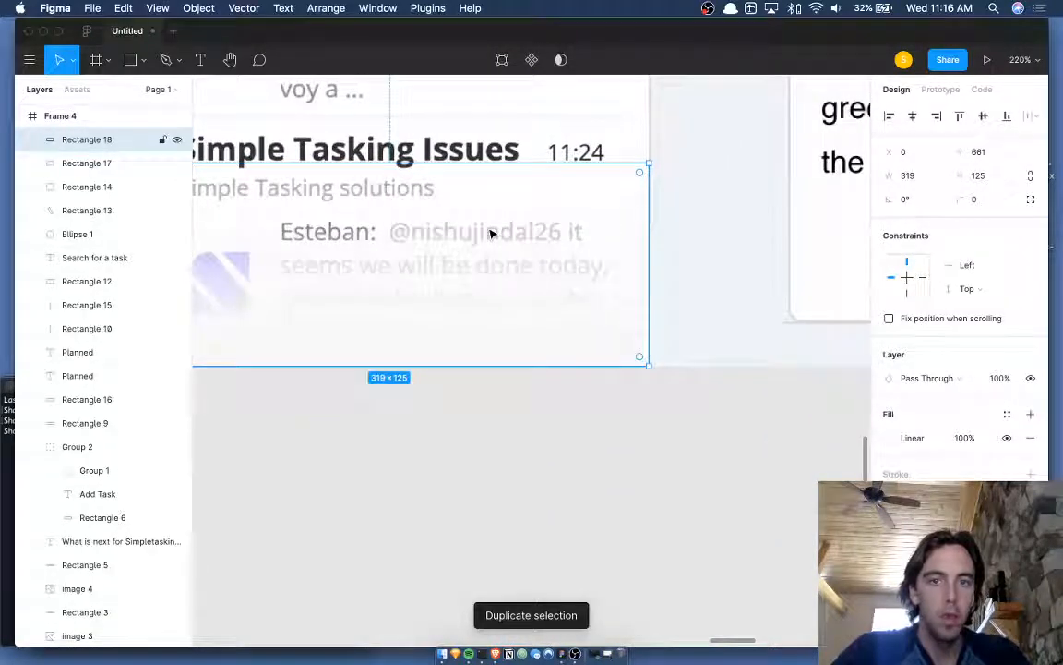
{"action": "left_click", "coordinate": [106, 164]}
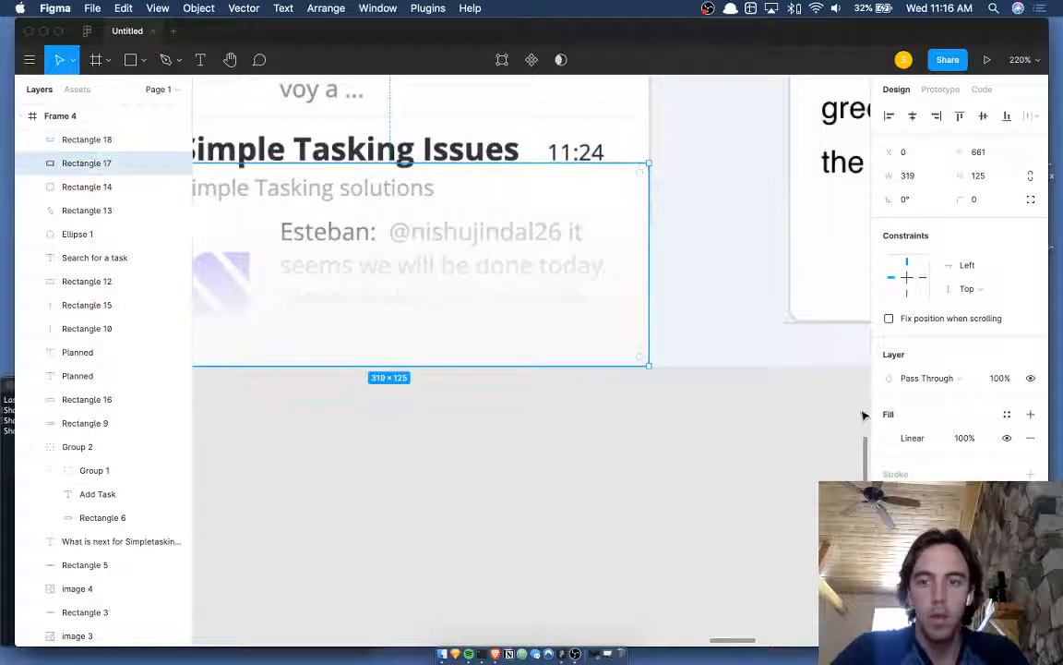
{"action": "left_click", "coordinate": [891, 437]}
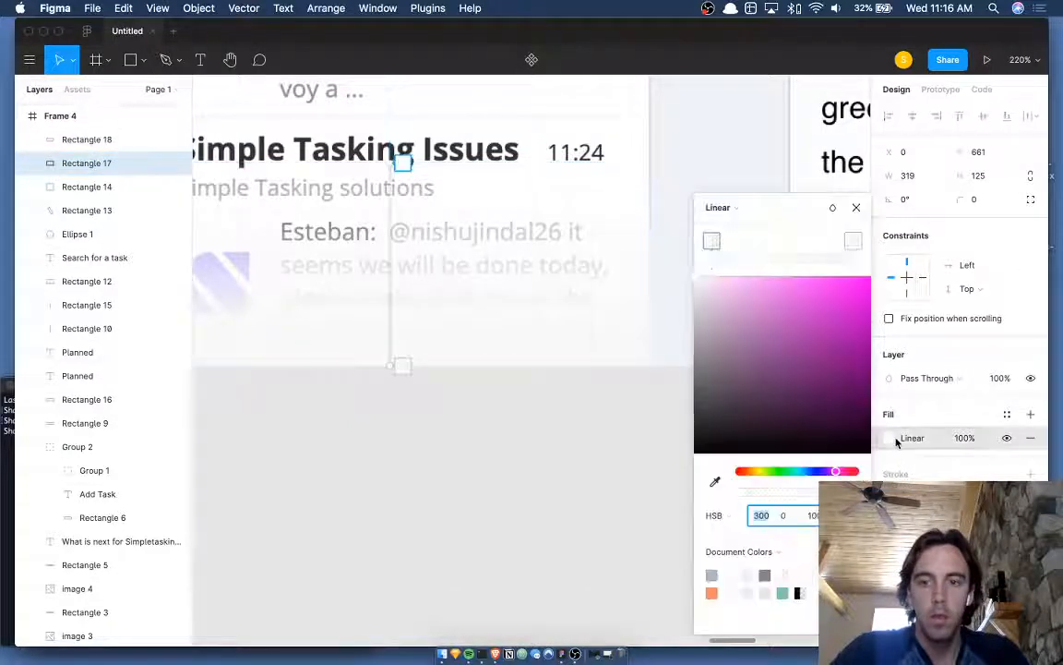
{"action": "left_click", "coordinate": [736, 208]}
{"action": "left_click", "coordinate": [747, 192]}
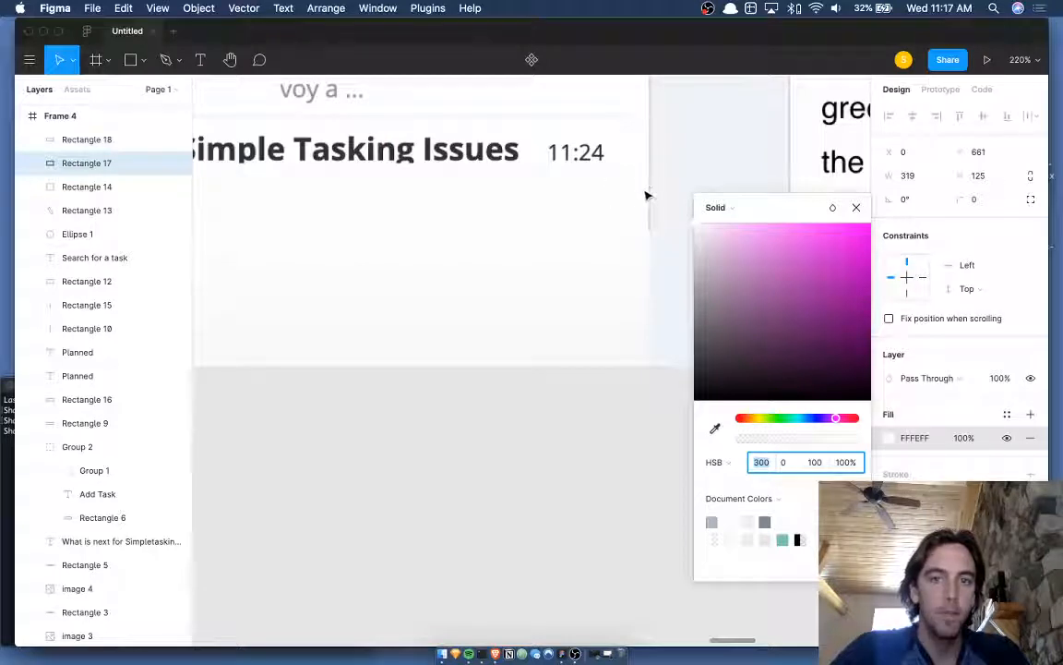
{"action": "type", "text": "280"}
{"action": "key", "text": "Return"}
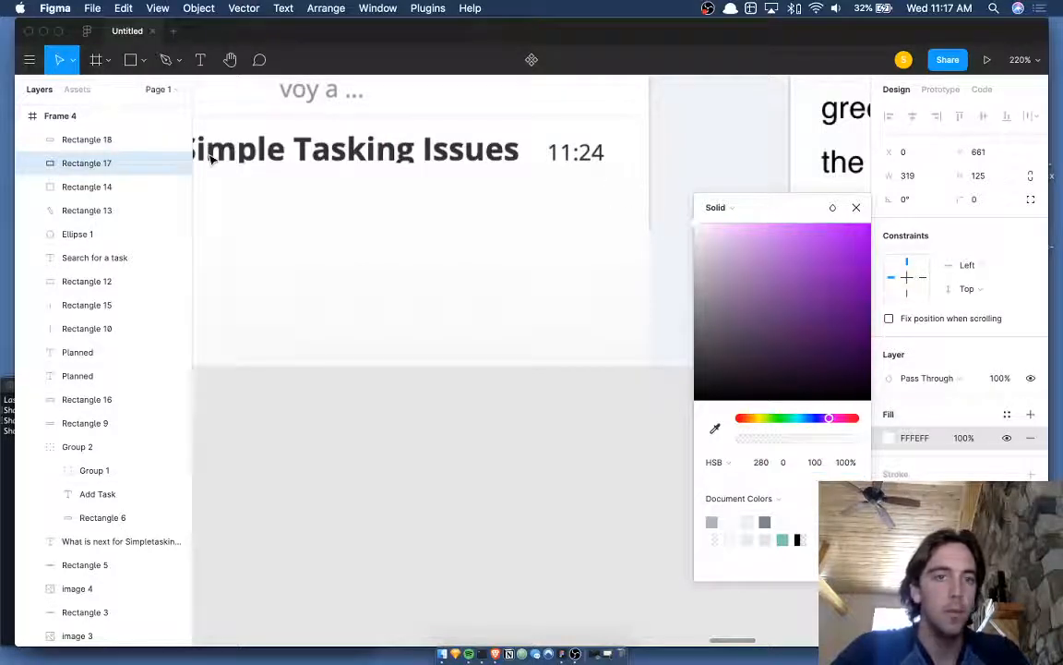
{"action": "key", "text": "shift+Down"}
{"action": "key", "text": "shift+Down"}
{"action": "key", "text": "shift+Down"}
{"action": "key", "text": "shift+Down"}
{"action": "key", "text": "shift+Down"}
{"action": "key", "text": "shift+Down"}
{"action": "key", "text": "shift+Down"}
{"action": "key", "text": "shift+Down"}
{"action": "key", "text": "shift+Down"}
{"action": "key", "text": "shift+Down"}
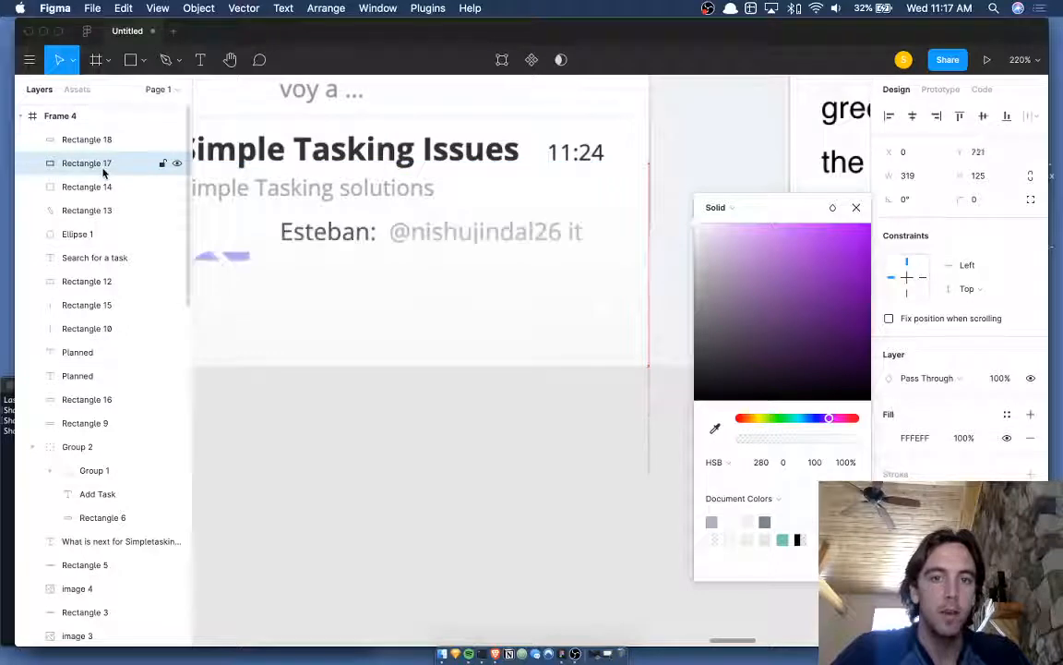
{"action": "key", "text": "shift+Down"}
{"action": "key", "text": "shift+Down"}
{"action": "key", "text": "shift+Down"}
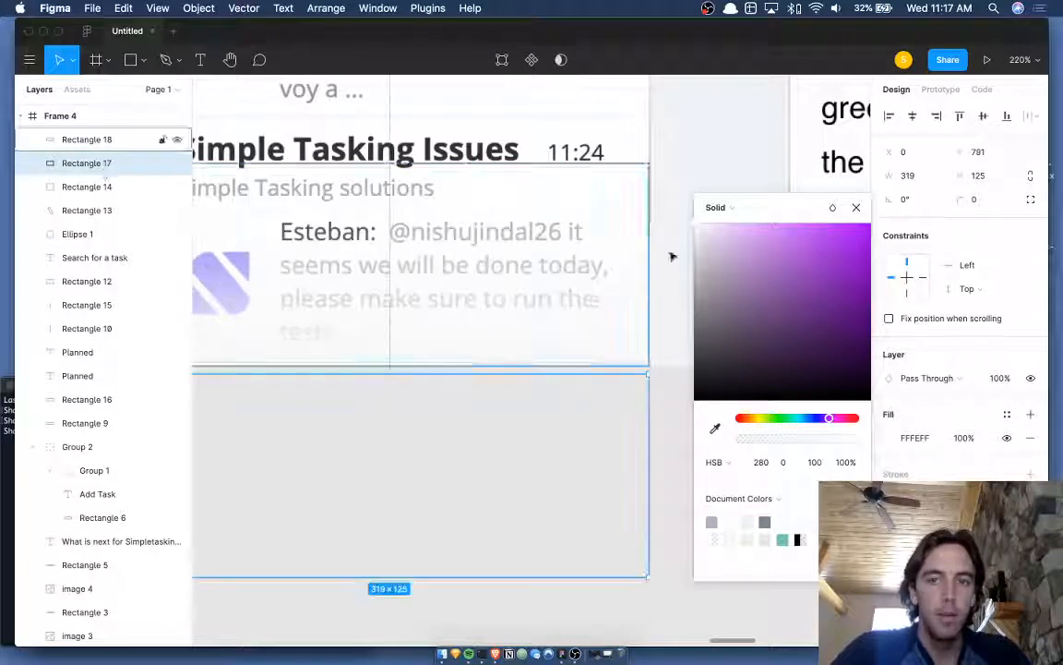
{"action": "scroll", "coordinate": [641, 411], "scroll_direction": "right", "scroll_amount": 2}
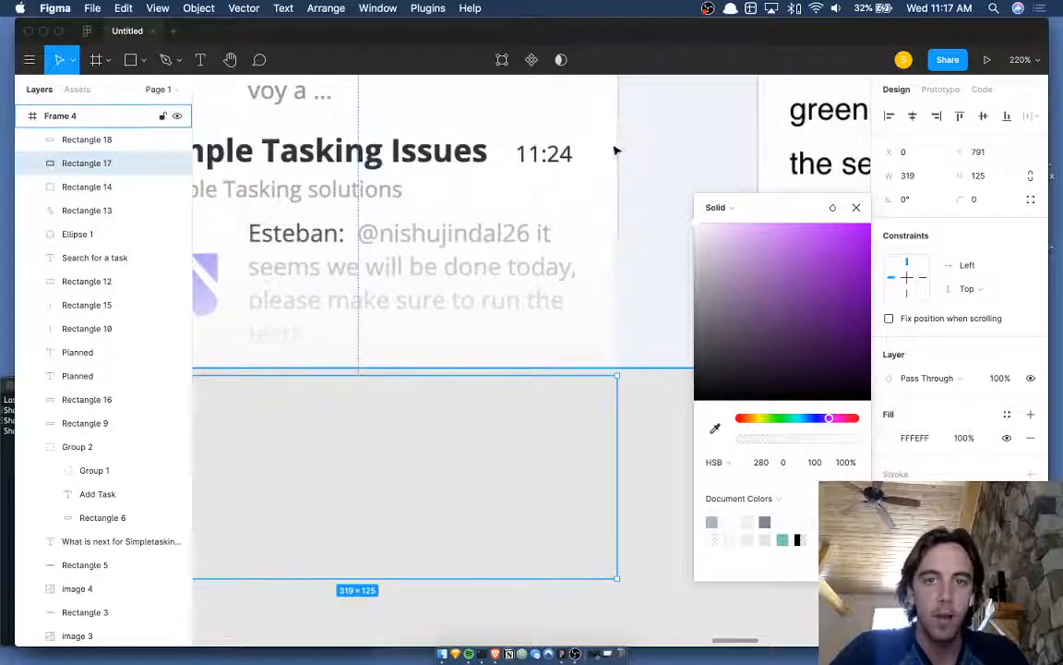
{"action": "left_click", "coordinate": [606, 192]}
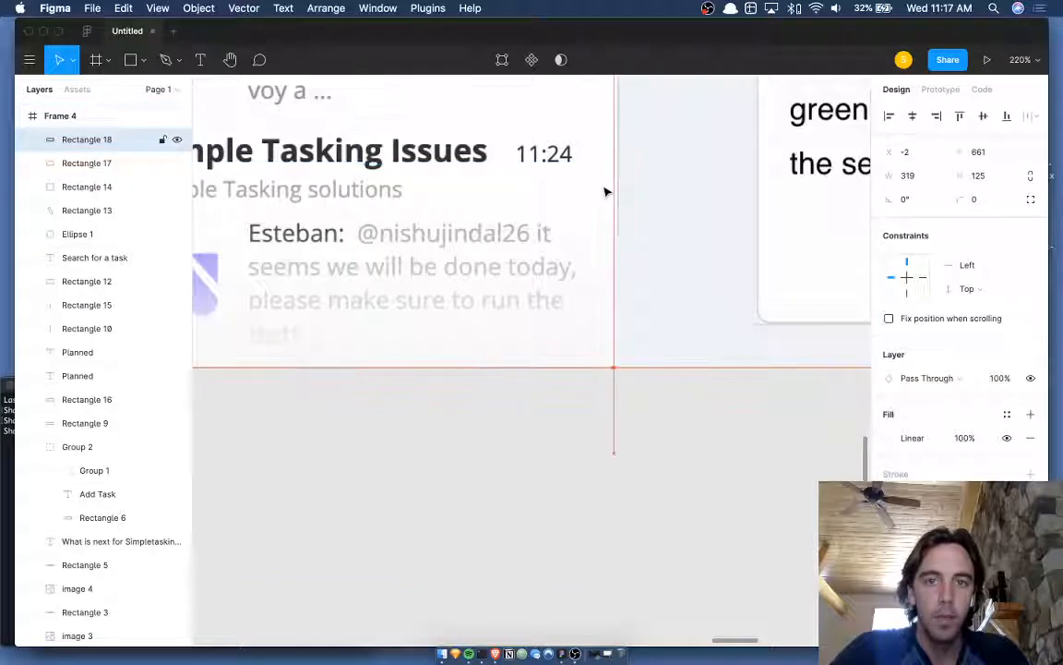
- Nudge Rectangle 18 to X 0 and shift card screenshot image 5 one unit left
{"action": "key", "text": "Right"}
{"action": "left_click", "coordinate": [607, 122]}
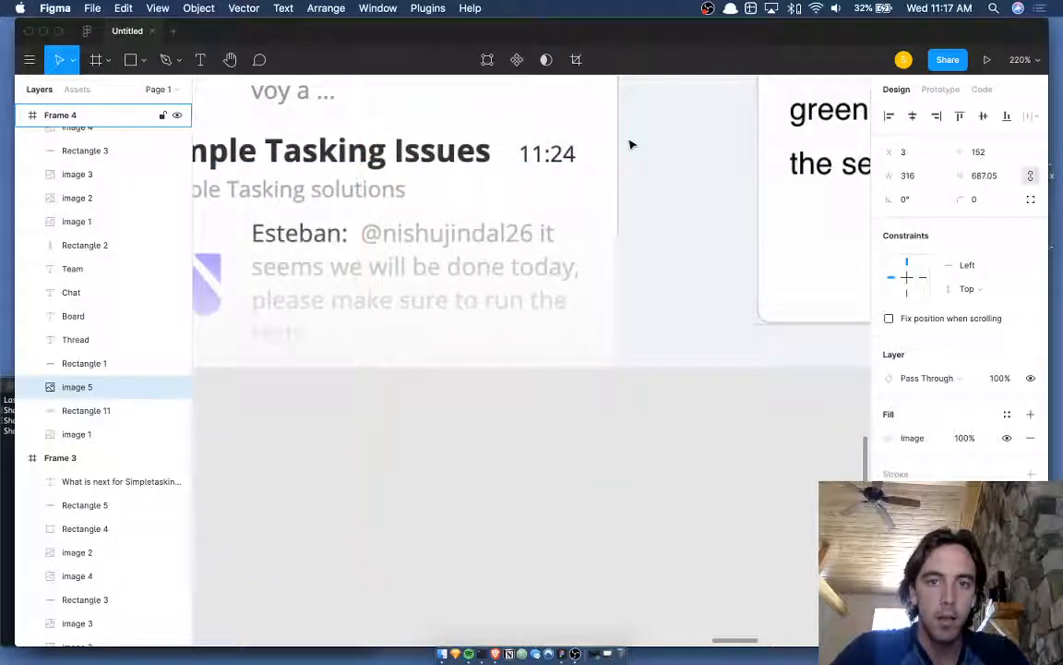
{"action": "key", "text": "Left"}
{"action": "key", "text": "Left"}
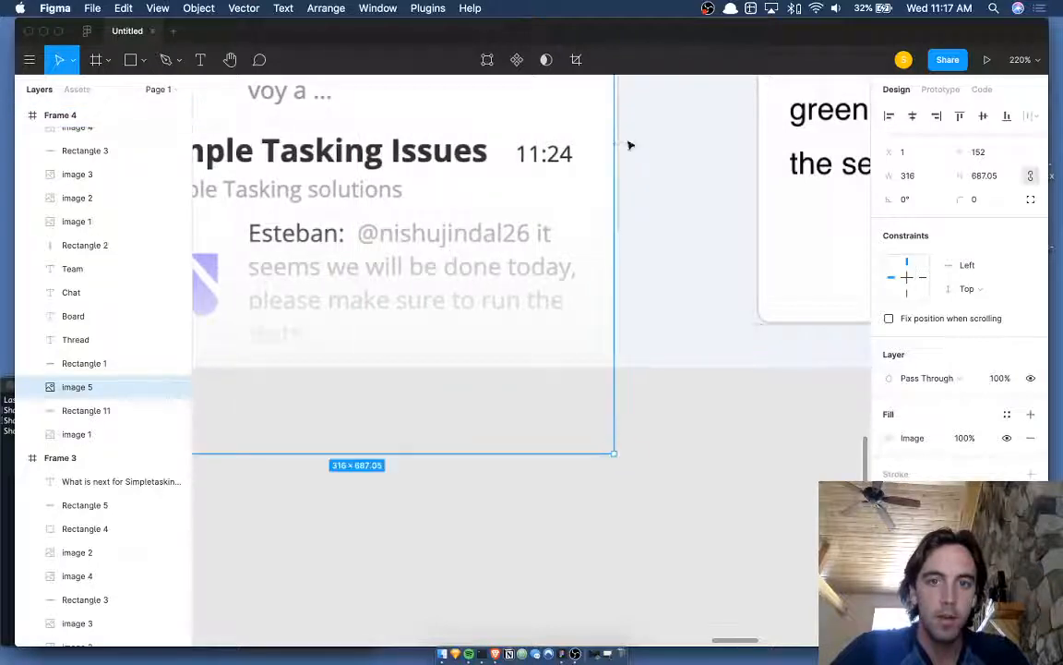
- Adjust the pale strip's left edge to sit beside the card at X 320, W 960
{"action": "left_click", "coordinate": [624, 281]}
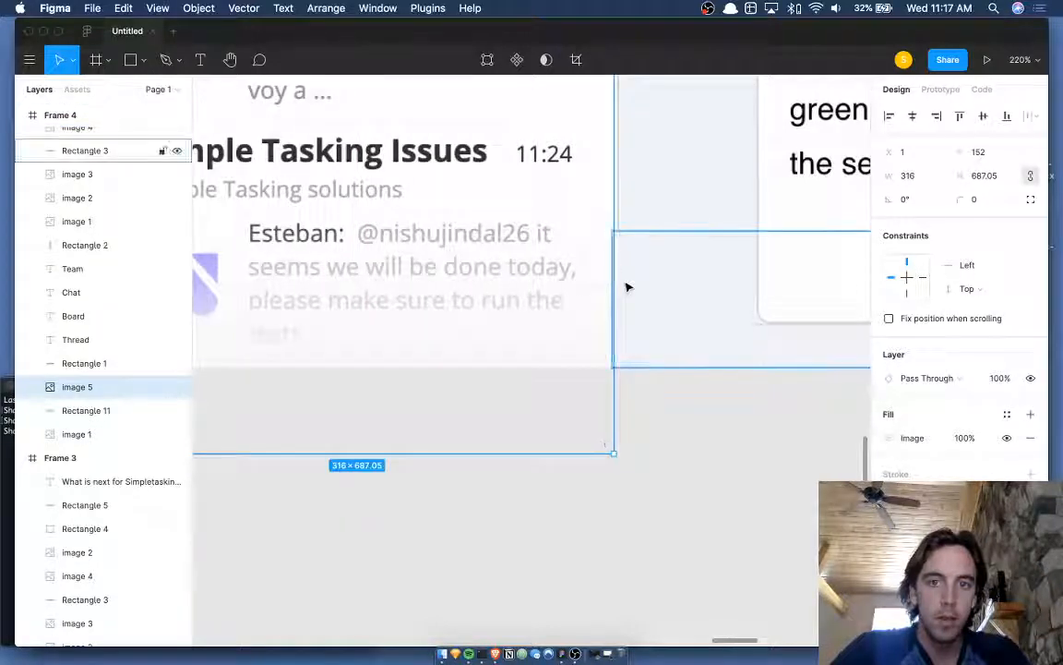
{"action": "left_click_drag", "start_coordinate": [607, 311], "coordinate": [624, 301]}
{"action": "left_click", "coordinate": [581, 303]}
{"action": "scroll", "coordinate": [581, 303], "scroll_direction": "down", "scroll_amount": 4}
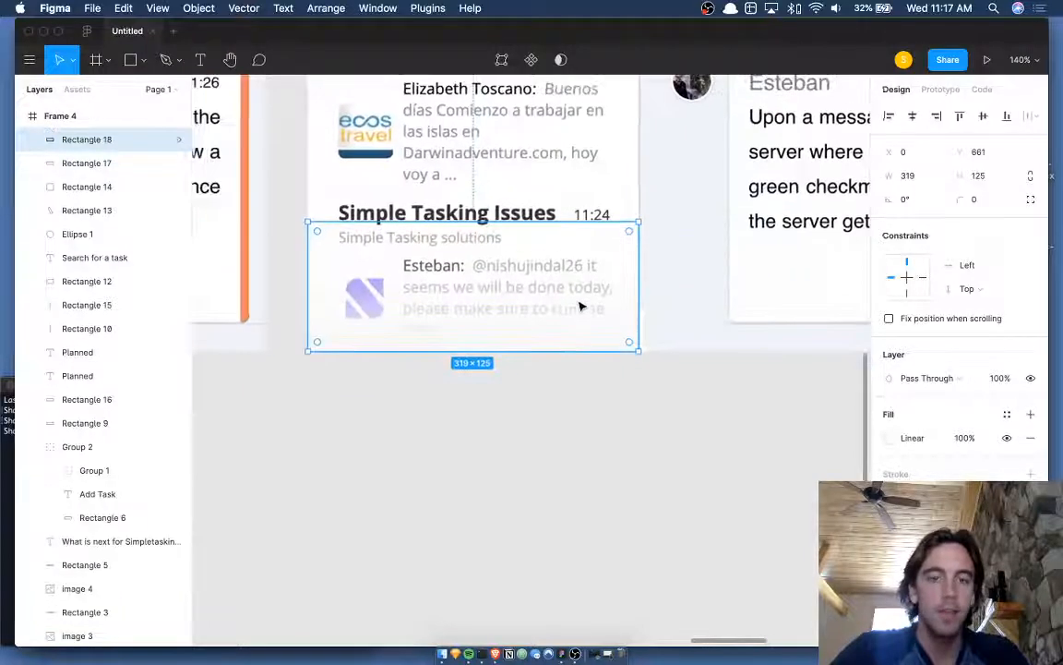
{"action": "left_click", "coordinate": [554, 371]}
{"action": "left_click", "coordinate": [487, 287]}
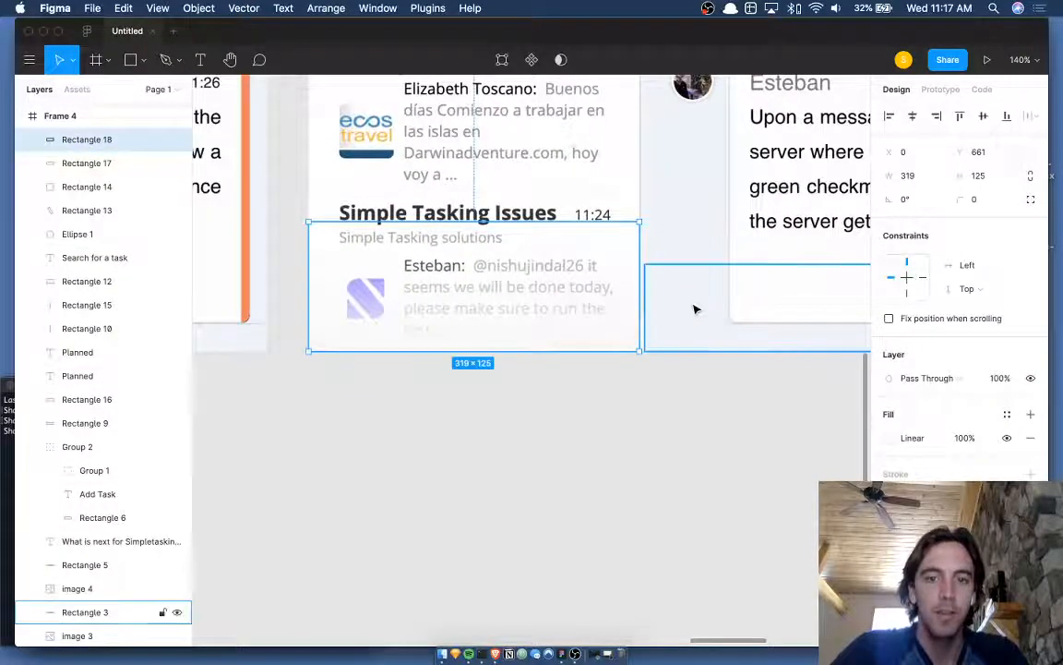
{"action": "left_click", "coordinate": [694, 308]}
{"action": "scroll", "coordinate": [693, 308], "scroll_direction": "up", "scroll_amount": 5}
{"action": "left_click_drag", "start_coordinate": [513, 339], "coordinate": [497, 336]}
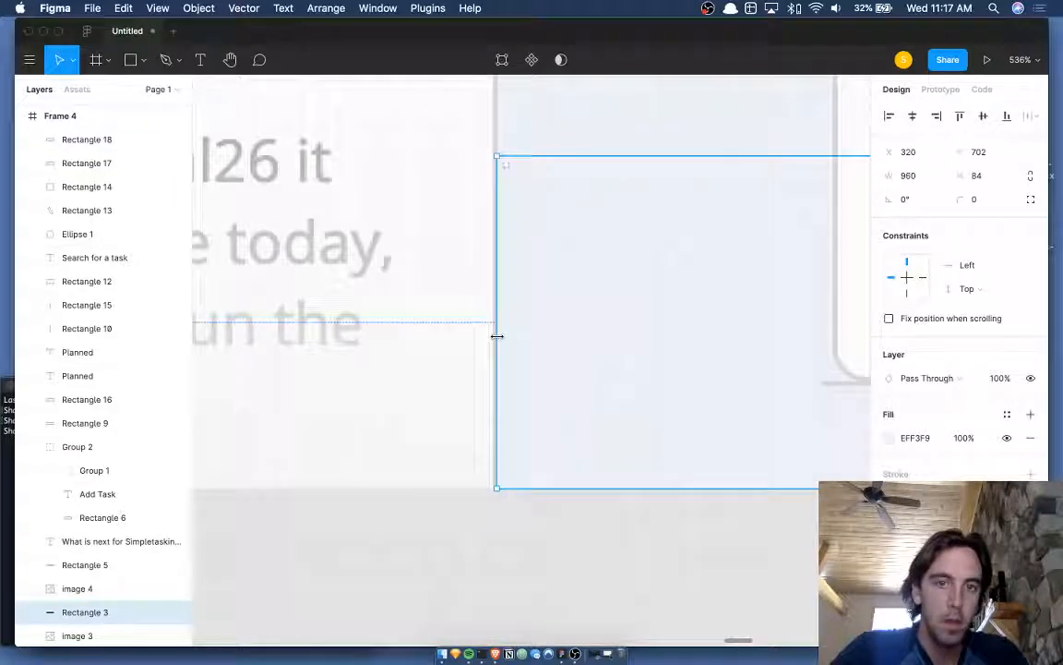
{"action": "left_click", "coordinate": [488, 537]}
{"action": "scroll", "coordinate": [486, 539], "scroll_direction": "down", "scroll_amount": 5}
{"action": "scroll", "coordinate": [487, 538], "scroll_direction": "left", "scroll_amount": 2}
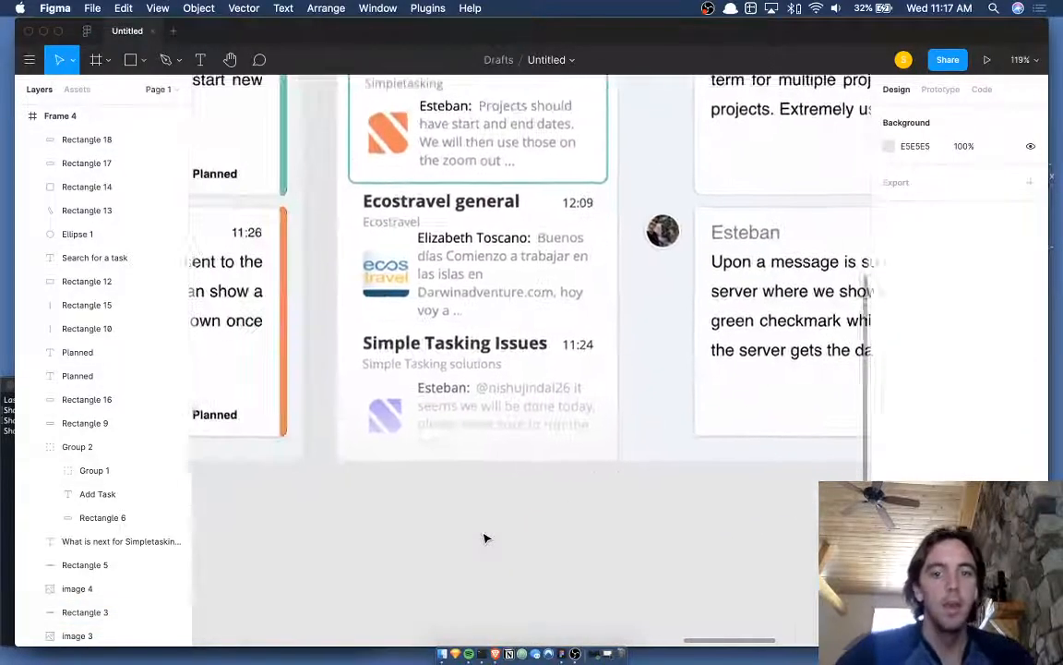
{"action": "scroll", "coordinate": [486, 538], "scroll_direction": "right", "scroll_amount": 1}
{"action": "scroll", "coordinate": [487, 538], "scroll_direction": "down", "scroll_amount": 3}
- Extend the cover over Simple Tasking Issues upward to 136 px tall and review the fade
{"action": "left_click", "coordinate": [425, 450]}
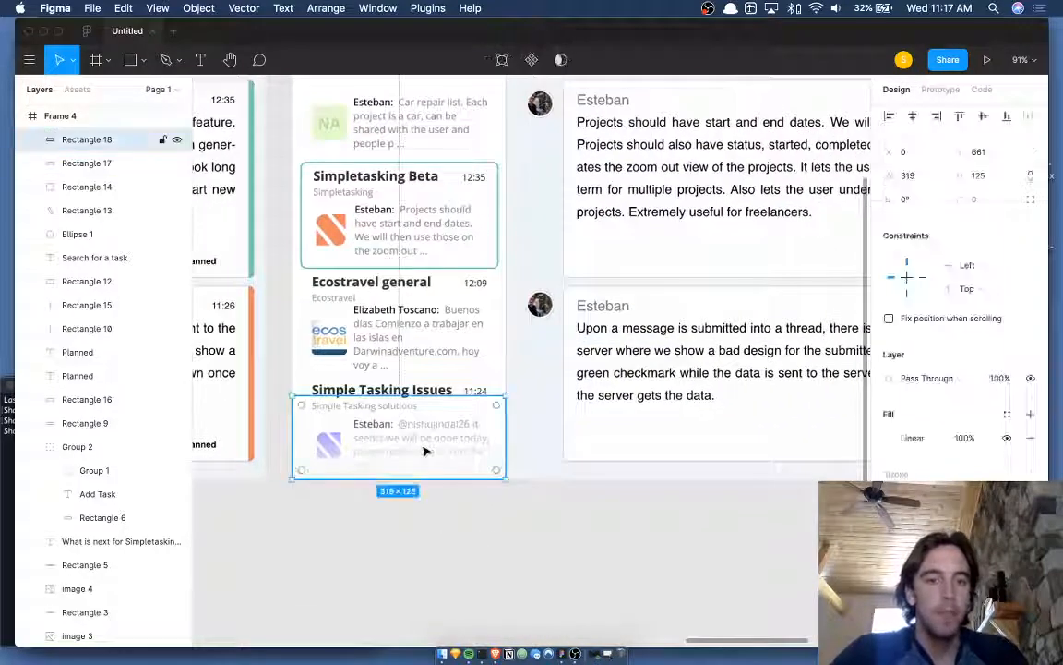
{"action": "left_click_drag", "start_coordinate": [411, 400], "coordinate": [411, 388]}
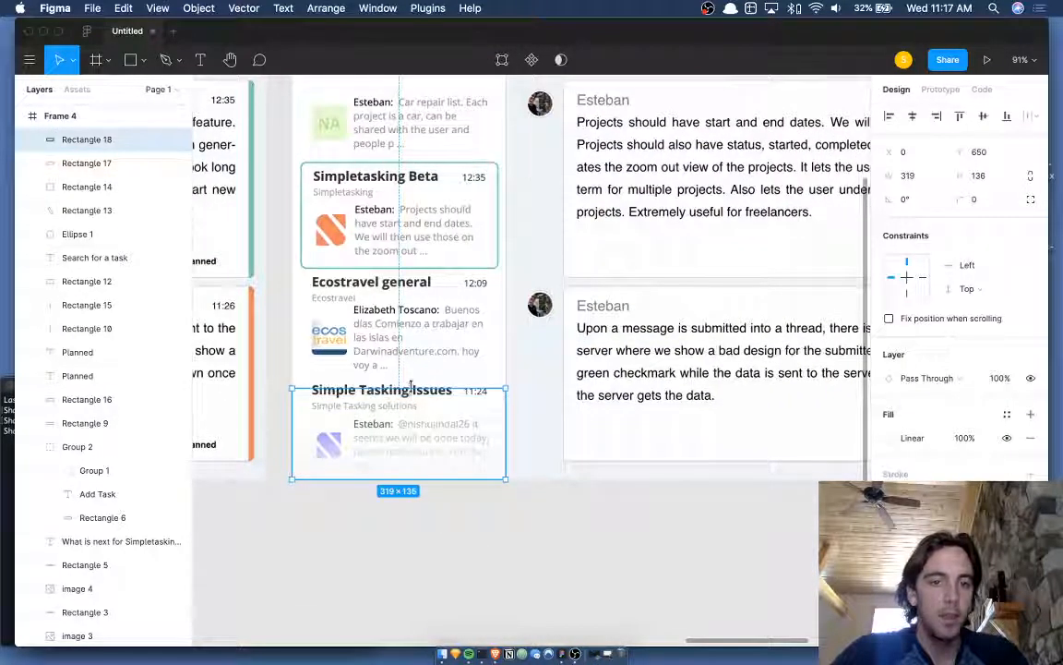
{"action": "left_click", "coordinate": [411, 538]}
{"action": "scroll", "coordinate": [434, 577], "scroll_direction": "down", "scroll_amount": 5}
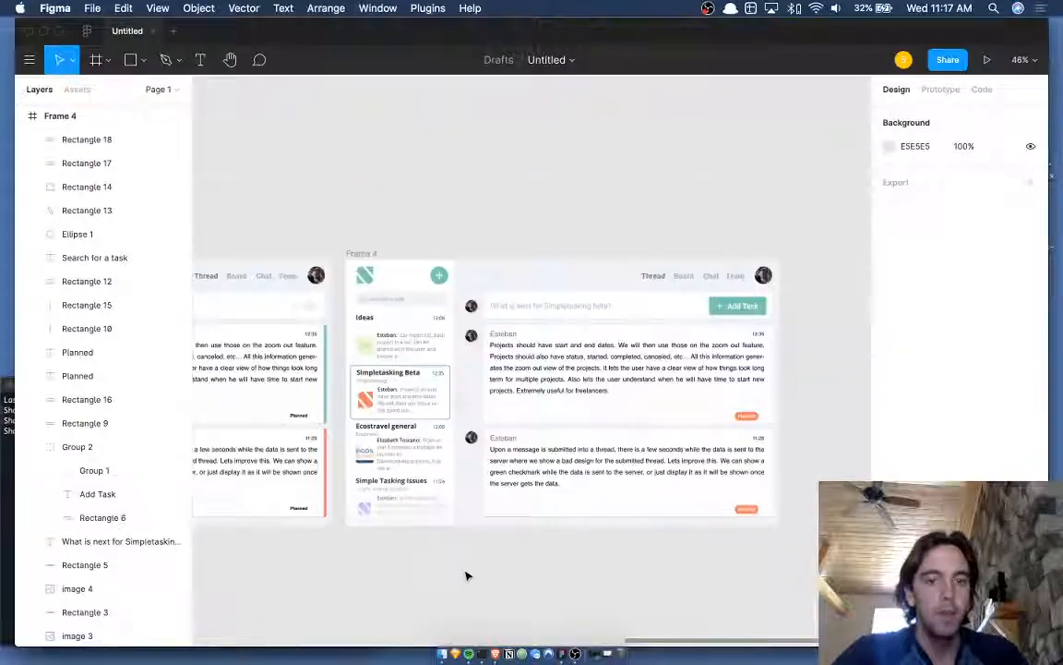
{"action": "scroll", "coordinate": [499, 559], "scroll_direction": "up", "scroll_amount": 5}
{"action": "scroll", "coordinate": [517, 550], "scroll_direction": "up", "scroll_amount": 3}
{"action": "scroll", "coordinate": [517, 550], "scroll_direction": "left", "scroll_amount": 2}
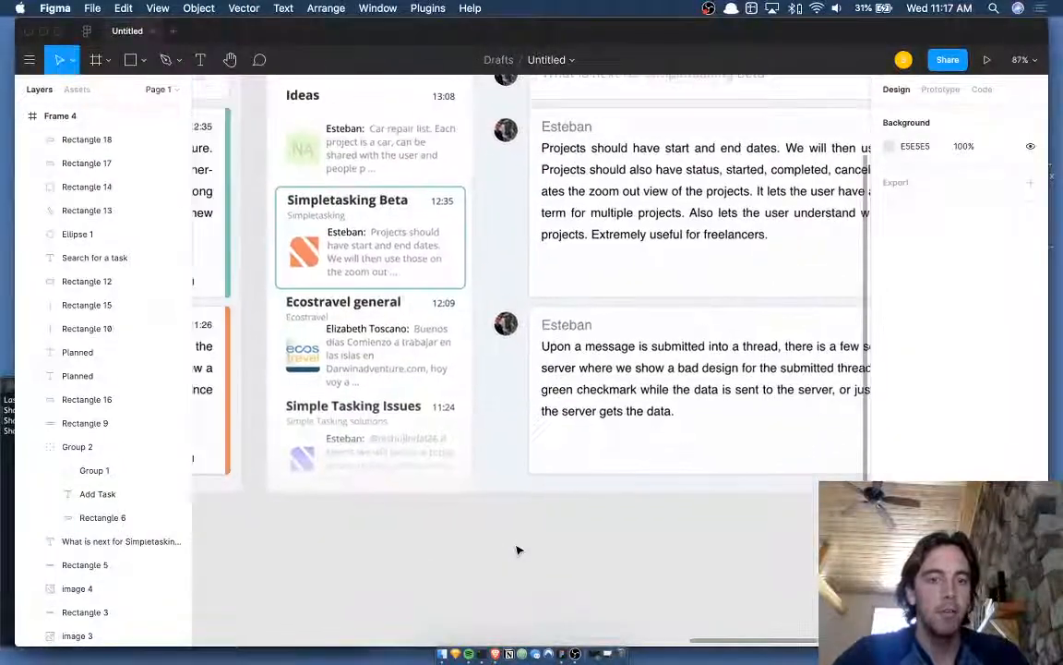
{"action": "scroll", "coordinate": [560, 398], "scroll_direction": "up", "scroll_amount": 2}
{"action": "scroll", "coordinate": [561, 399], "scroll_direction": "right", "scroll_amount": 1}
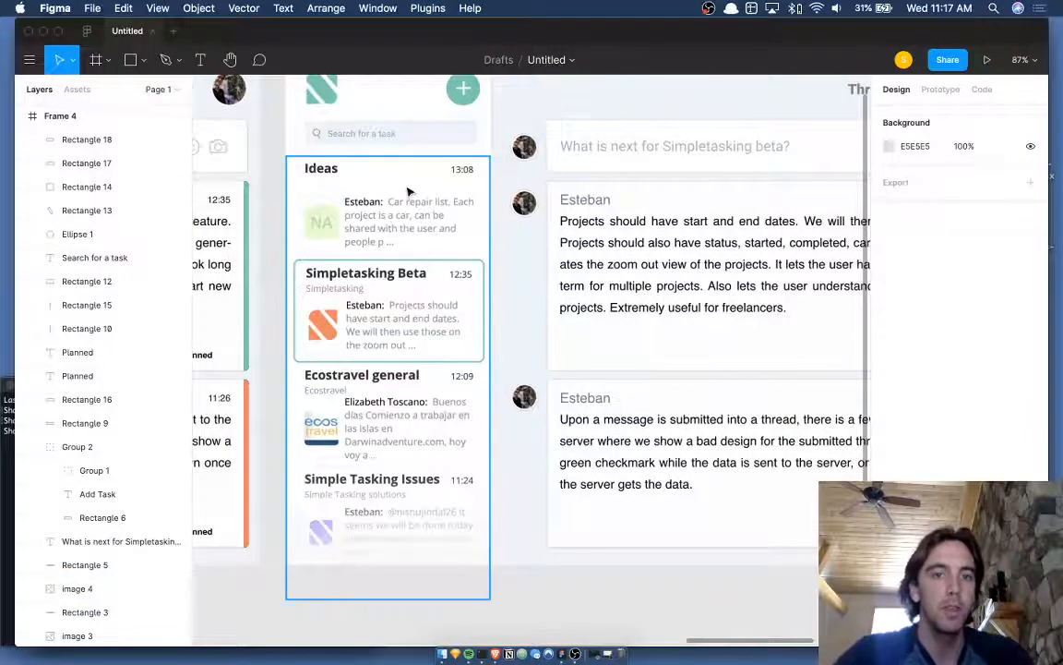
{"action": "scroll", "coordinate": [408, 190], "scroll_direction": "up", "scroll_amount": 5}
{"action": "scroll", "coordinate": [408, 199], "scroll_direction": "down", "scroll_amount": 3}
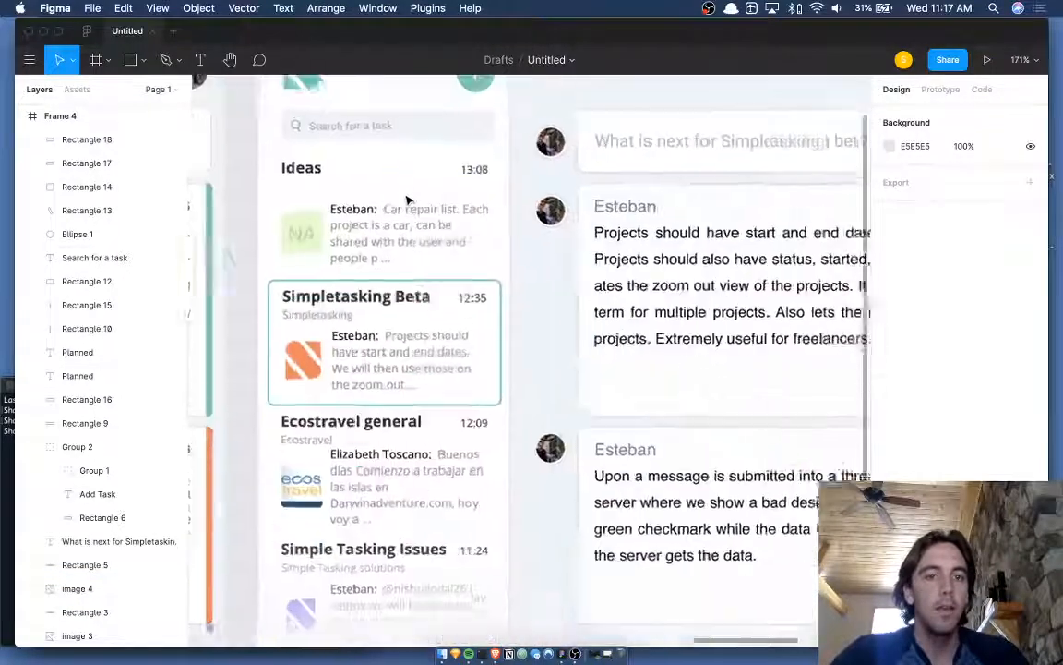
{"action": "scroll", "coordinate": [408, 199], "scroll_direction": "down", "scroll_amount": 1}
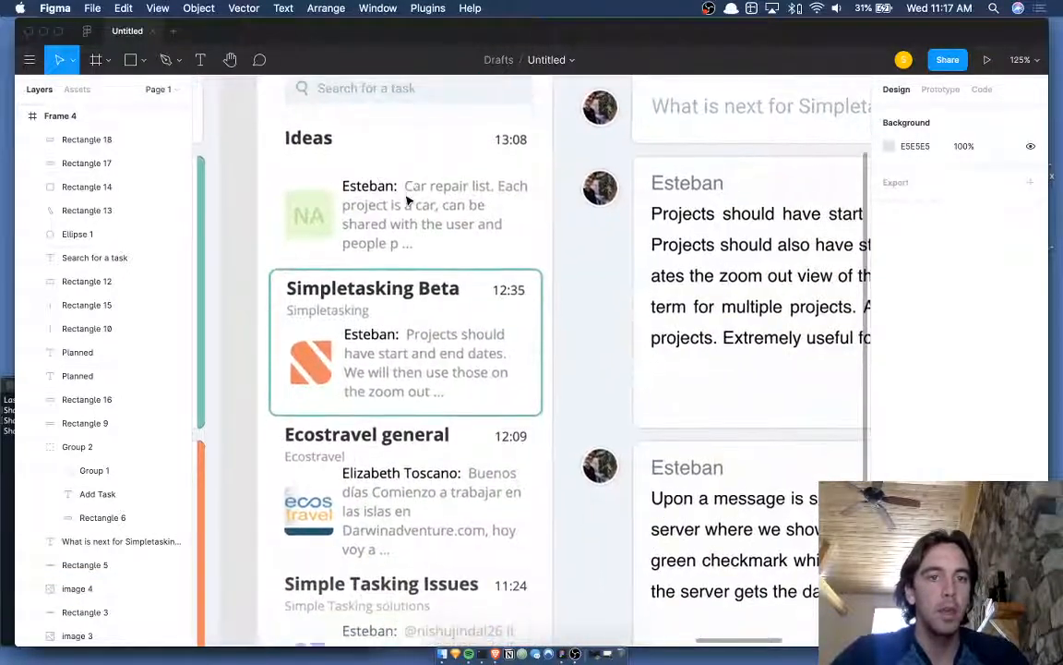
{"action": "scroll", "coordinate": [406, 193], "scroll_direction": "left", "scroll_amount": 2}
{"action": "scroll", "coordinate": [406, 194], "scroll_direction": "up", "scroll_amount": 1}
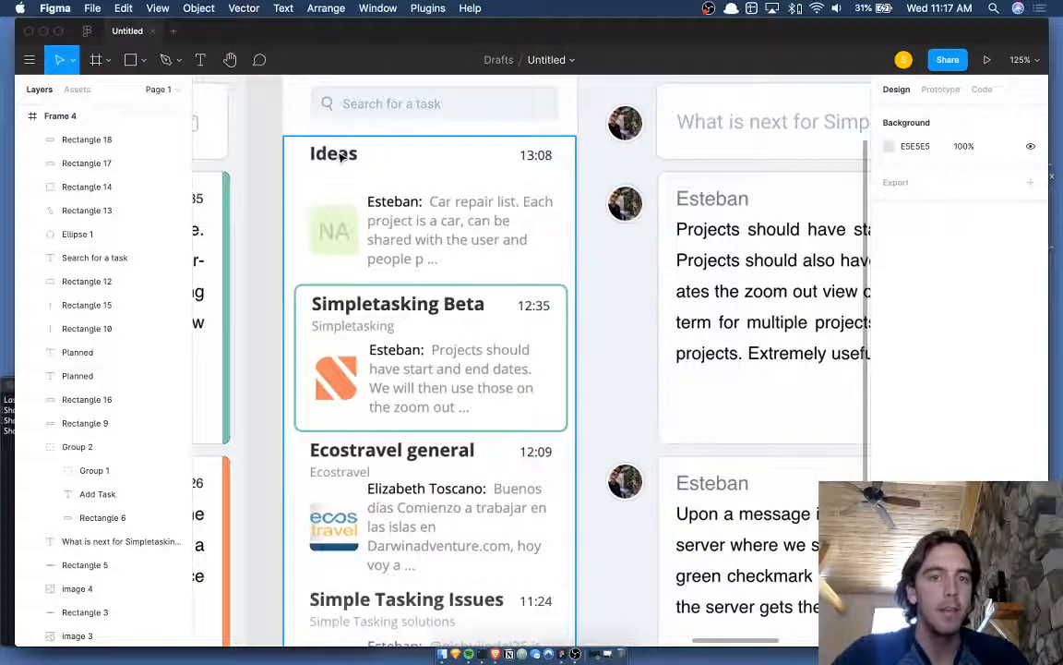
{"action": "scroll", "coordinate": [339, 155], "scroll_direction": "up", "scroll_amount": 2}
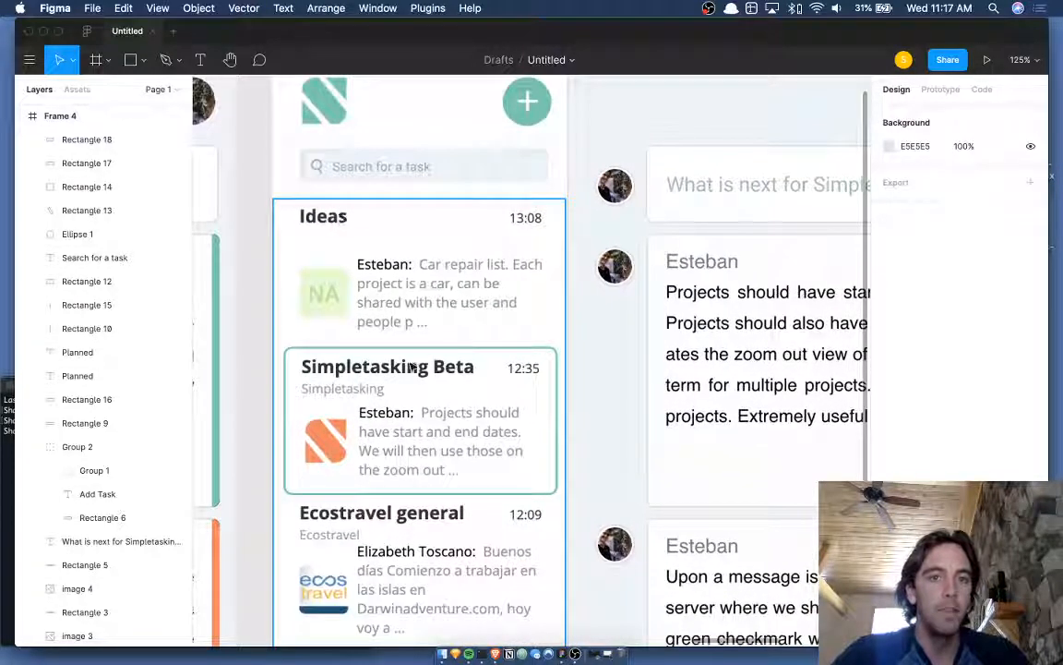
{"action": "scroll", "coordinate": [425, 338], "scroll_direction": "down", "scroll_amount": 2}
{"action": "scroll", "coordinate": [425, 338], "scroll_direction": "left", "scroll_amount": 1}
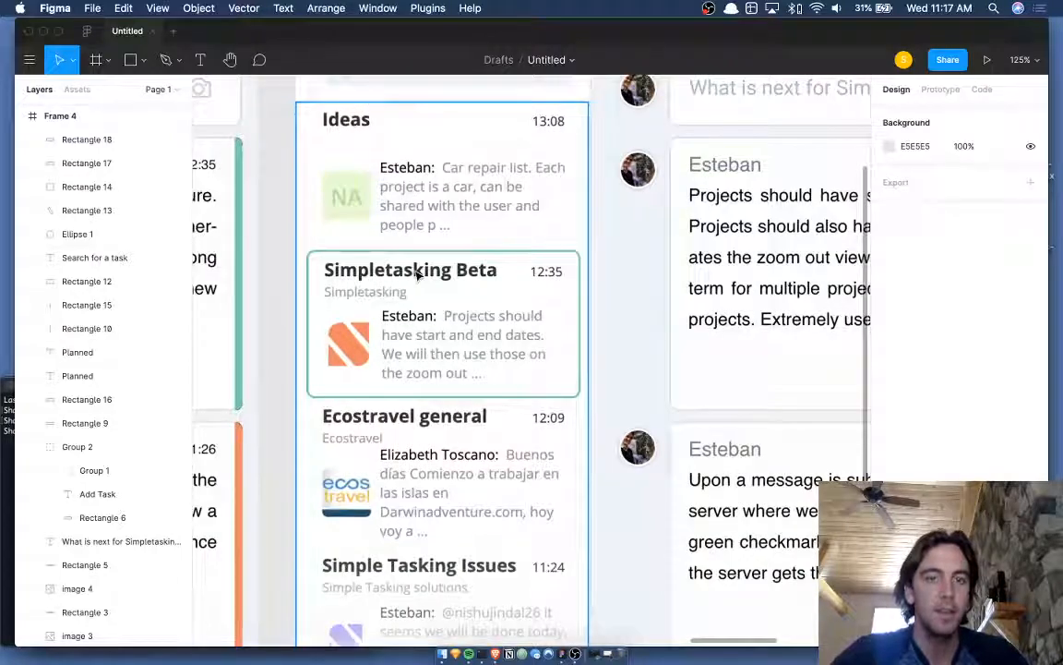
{"action": "scroll", "coordinate": [417, 274], "scroll_direction": "right", "scroll_amount": 1}
{"action": "scroll", "coordinate": [418, 274], "scroll_direction": "up", "scroll_amount": 1}
- Return to the Figma window and select the Ideas list image
{"action": "key", "text": "ctrl+Up"}
{"action": "left_click", "coordinate": [444, 196]}
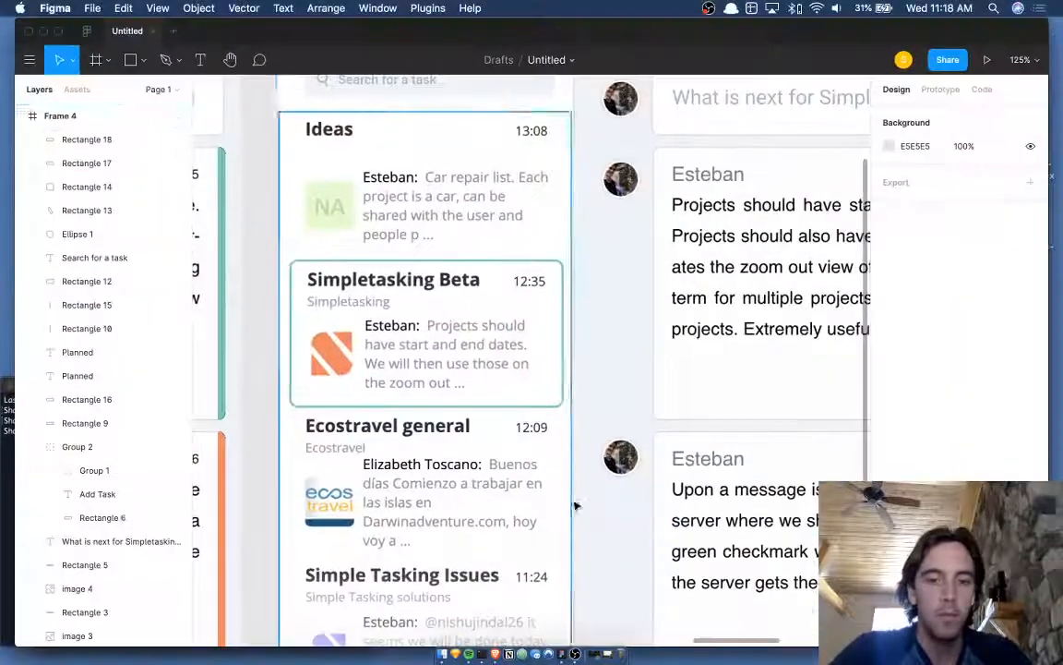
{"action": "left_click", "coordinate": [596, 655]}
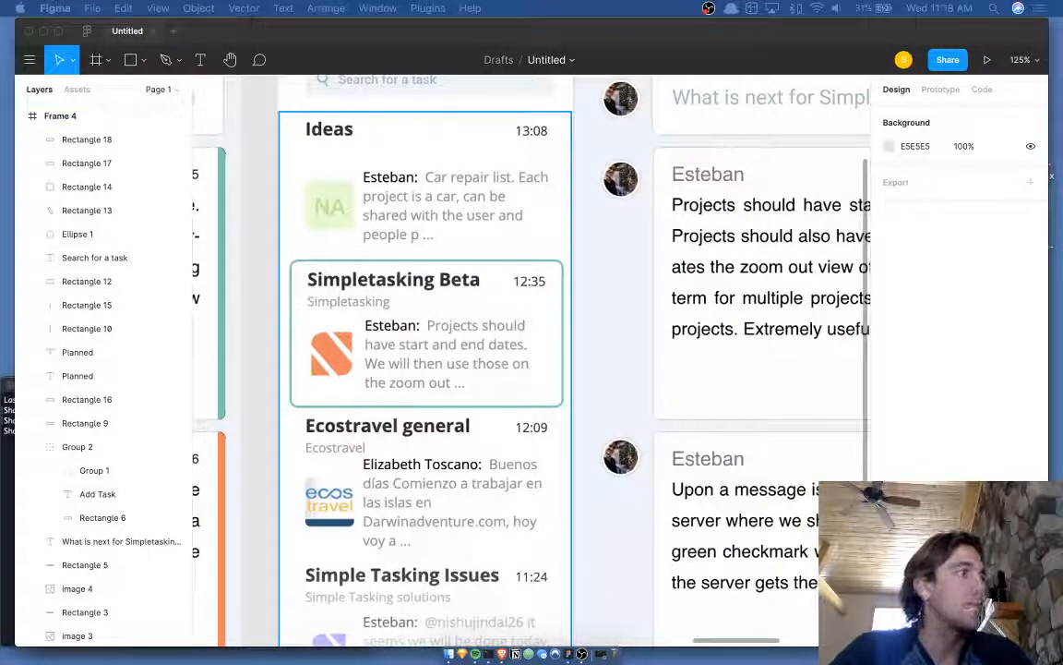
{"action": "left_click", "coordinate": [411, 360]}
{"action": "scroll", "coordinate": [408, 356], "scroll_direction": "up", "scroll_amount": 1}
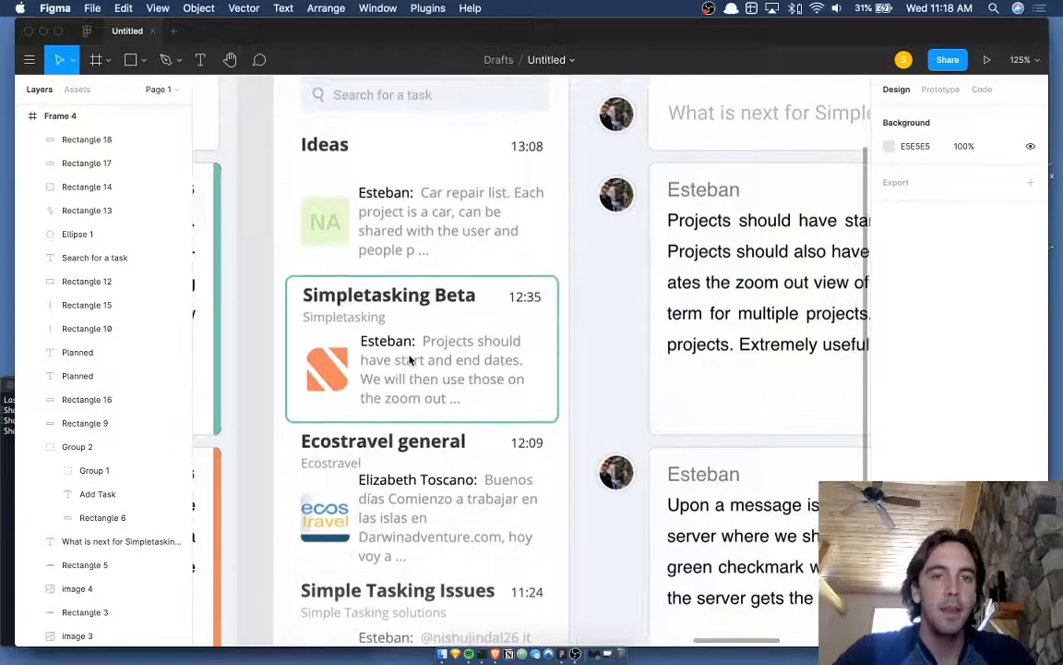
{"action": "left_click", "coordinate": [339, 157]}
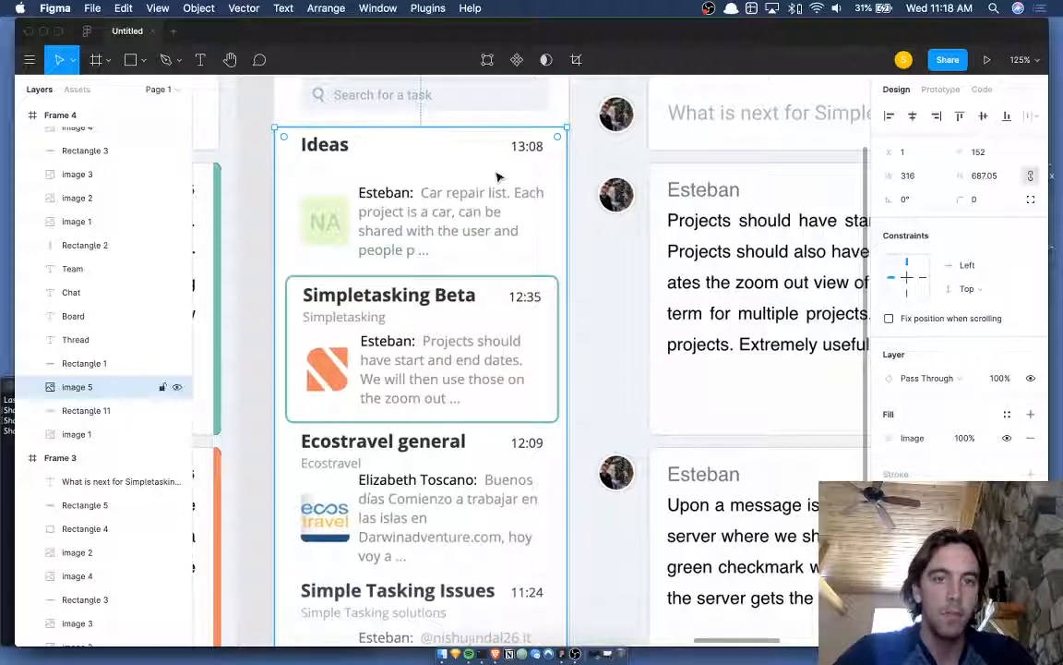
- Look around Frame 4, deselecting and then reselecting the Ideas list image
{"action": "scroll", "coordinate": [496, 173], "scroll_direction": "down", "scroll_amount": 3}
{"action": "scroll", "coordinate": [442, 216], "scroll_direction": "down", "scroll_amount": 2}
{"action": "scroll", "coordinate": [442, 216], "scroll_direction": "right", "scroll_amount": 2}
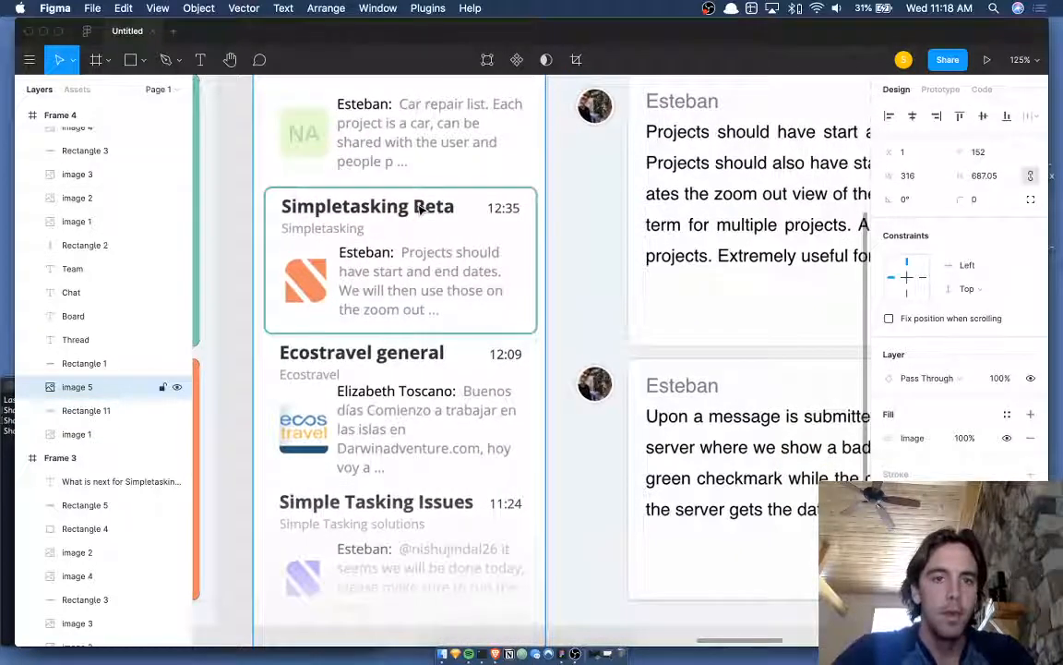
{"action": "scroll", "coordinate": [418, 211], "scroll_direction": "down", "scroll_amount": 4}
{"action": "scroll", "coordinate": [418, 211], "scroll_direction": "left", "scroll_amount": 1}
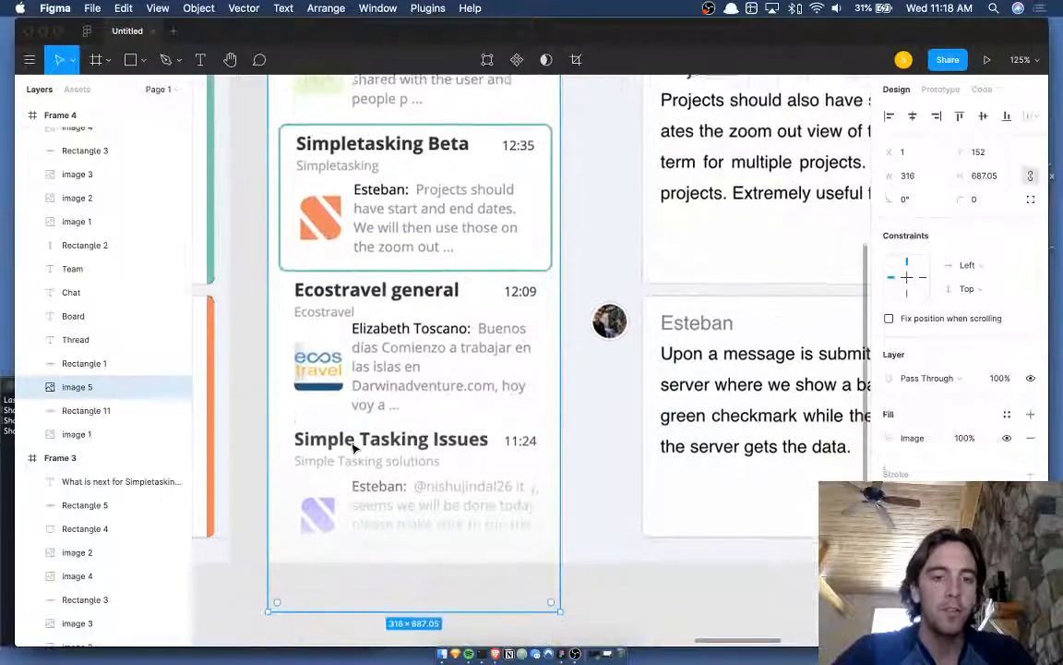
{"action": "scroll", "coordinate": [416, 321], "scroll_direction": "up", "scroll_amount": 8}
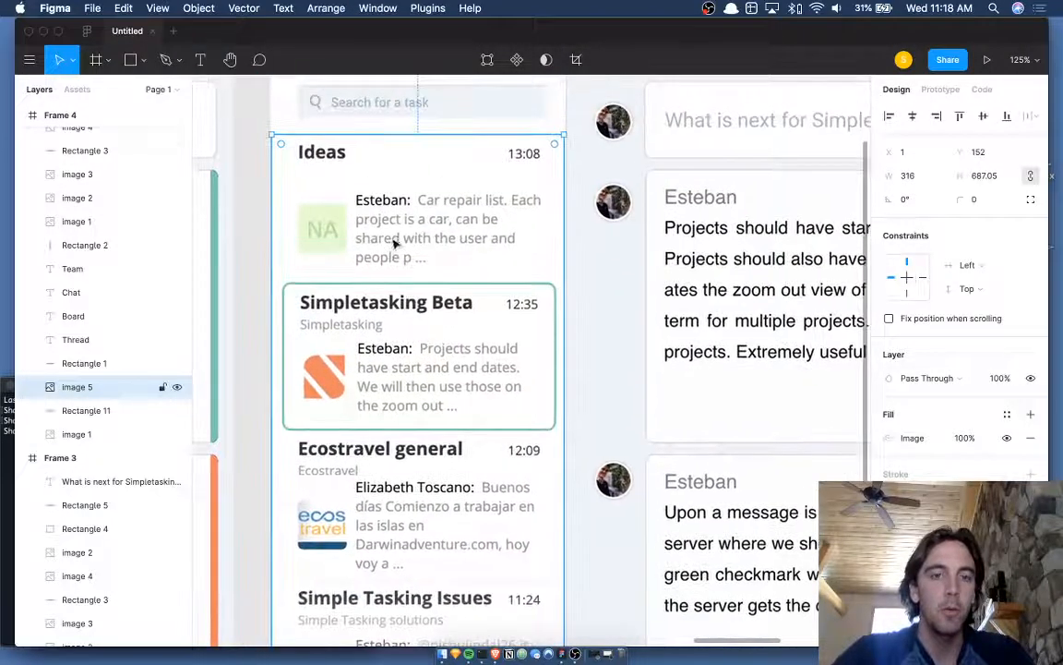
{"action": "left_click", "coordinate": [247, 240]}
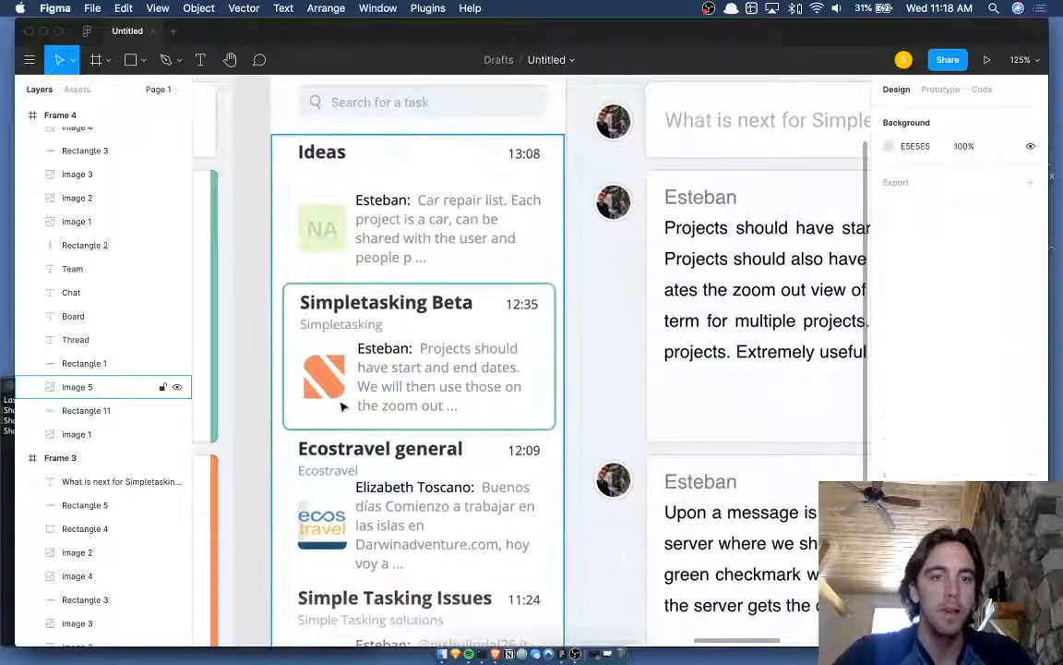
{"action": "scroll", "coordinate": [312, 388], "scroll_direction": "down", "scroll_amount": 5}
{"action": "scroll", "coordinate": [312, 388], "scroll_direction": "left", "scroll_amount": 1}
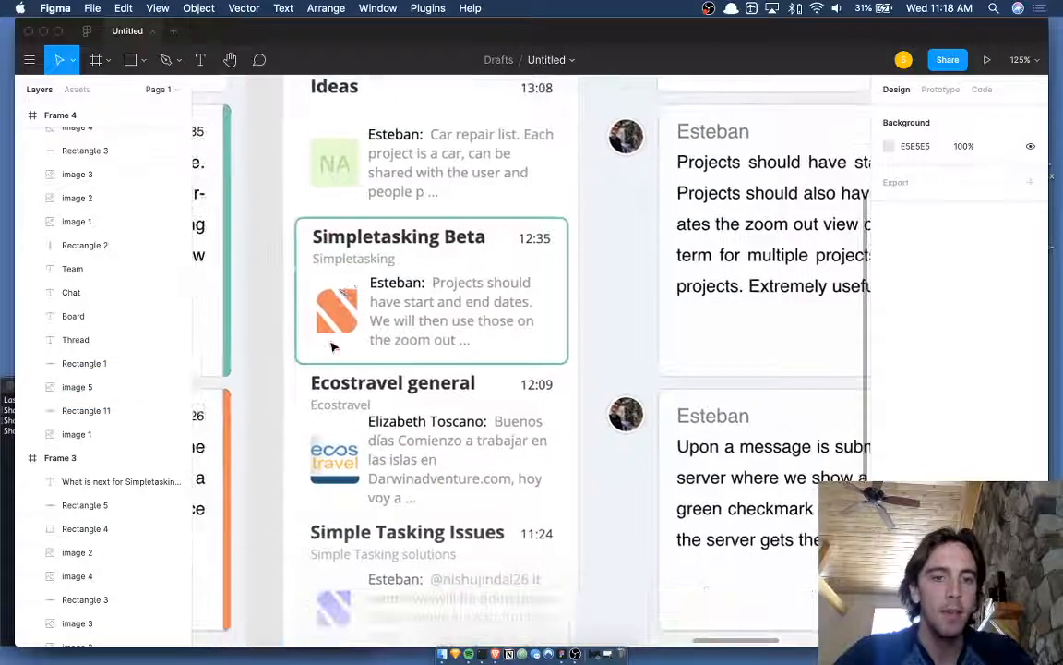
{"action": "scroll", "coordinate": [349, 305], "scroll_direction": "right", "scroll_amount": 1}
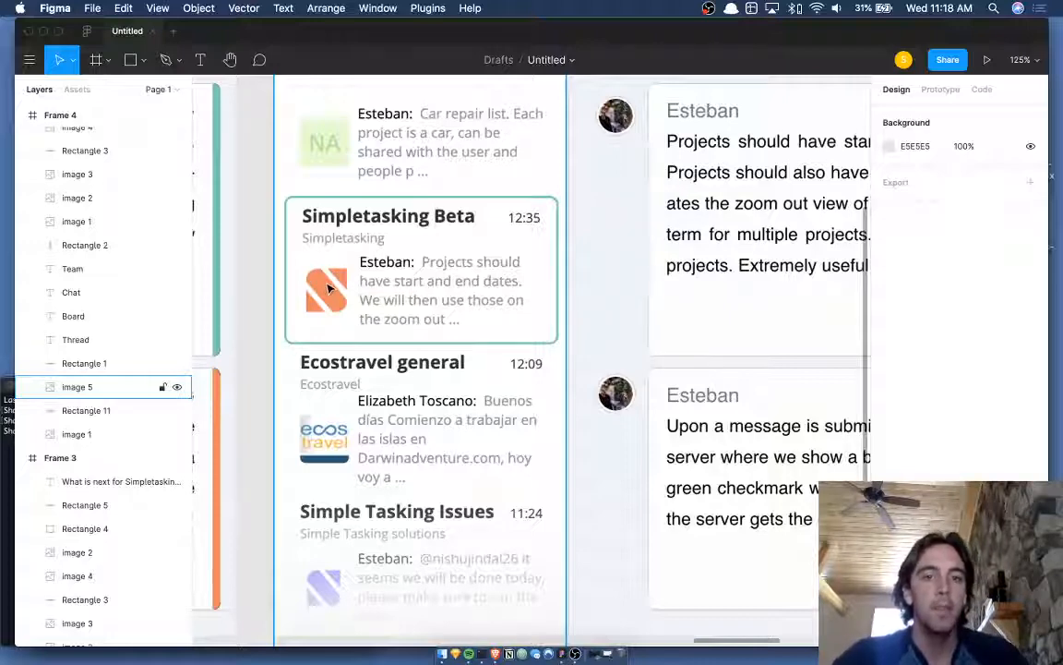
{"action": "left_click", "coordinate": [357, 244]}
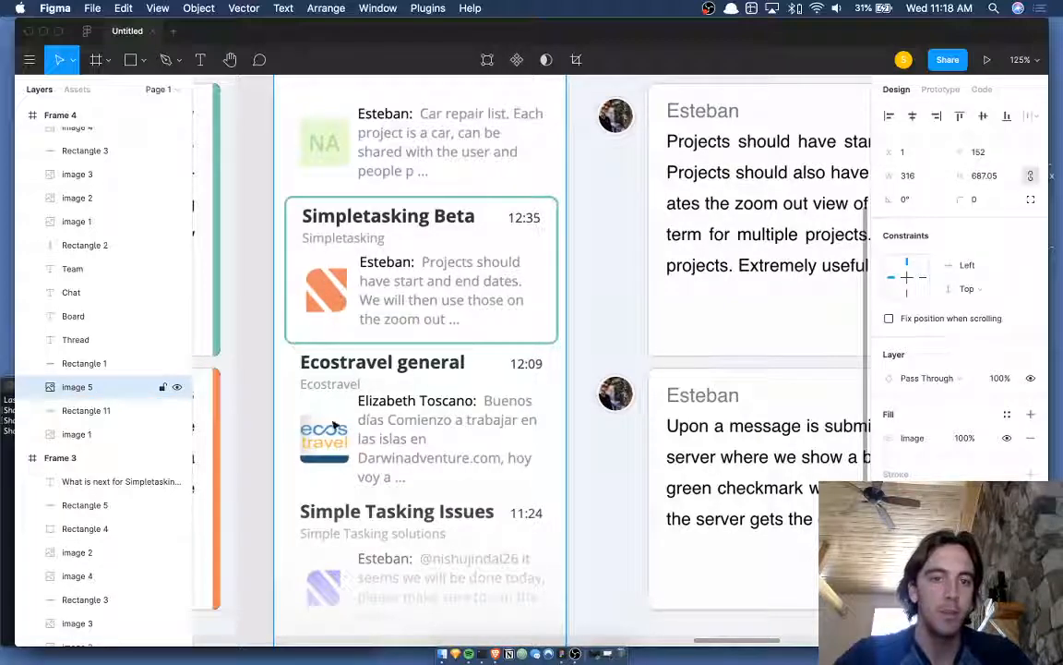
- Clear the selection and select the chat-list screenshot image (image 5) in Frame 4
{"action": "scroll", "coordinate": [332, 397], "scroll_direction": "up", "scroll_amount": 5}
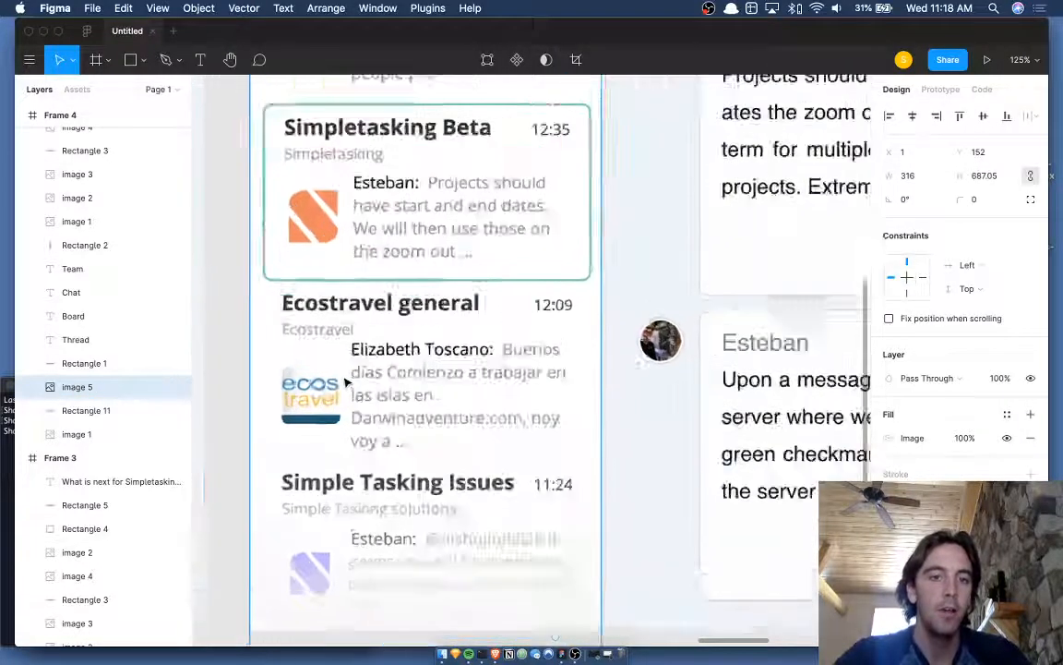
{"action": "scroll", "coordinate": [339, 313], "scroll_direction": "down", "scroll_amount": 5}
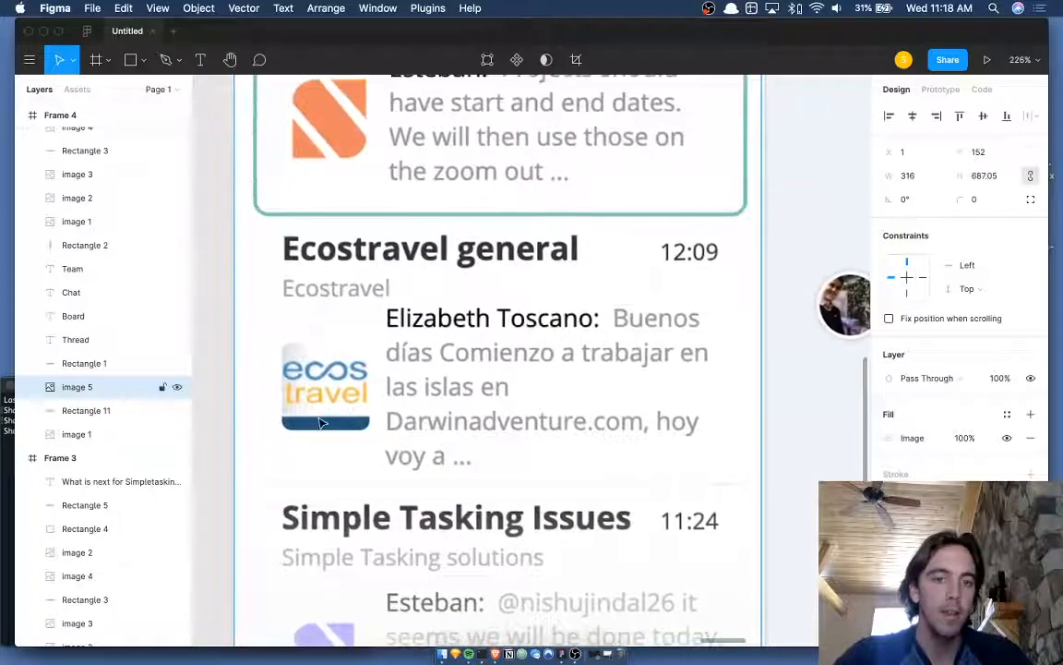
{"action": "scroll", "coordinate": [354, 375], "scroll_direction": "down", "scroll_amount": 3}
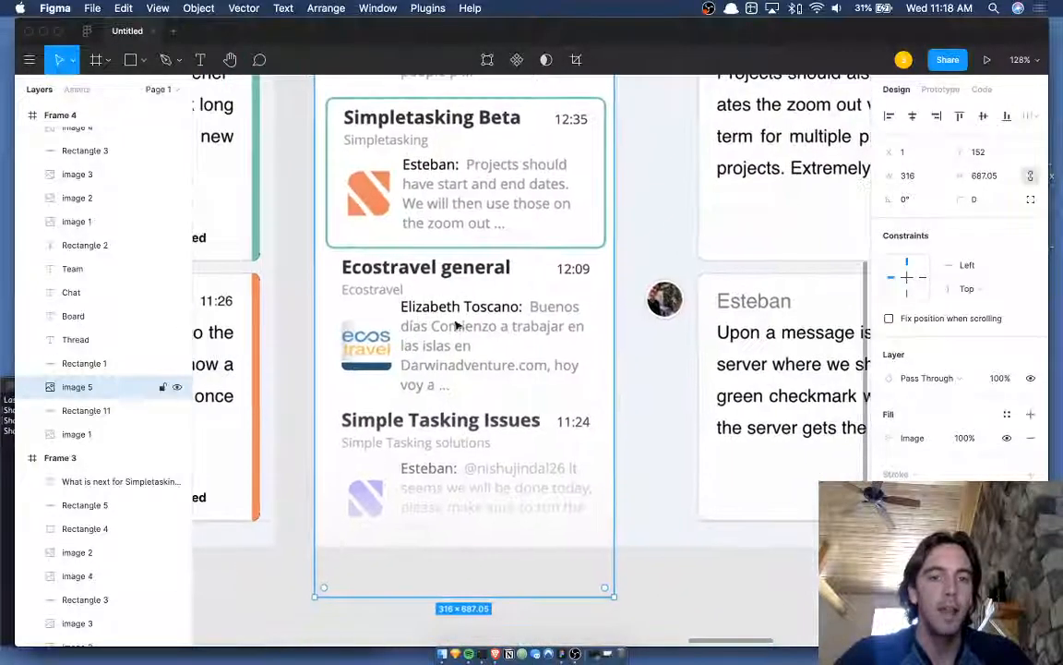
{"action": "scroll", "coordinate": [531, 342], "scroll_direction": "up", "scroll_amount": 2}
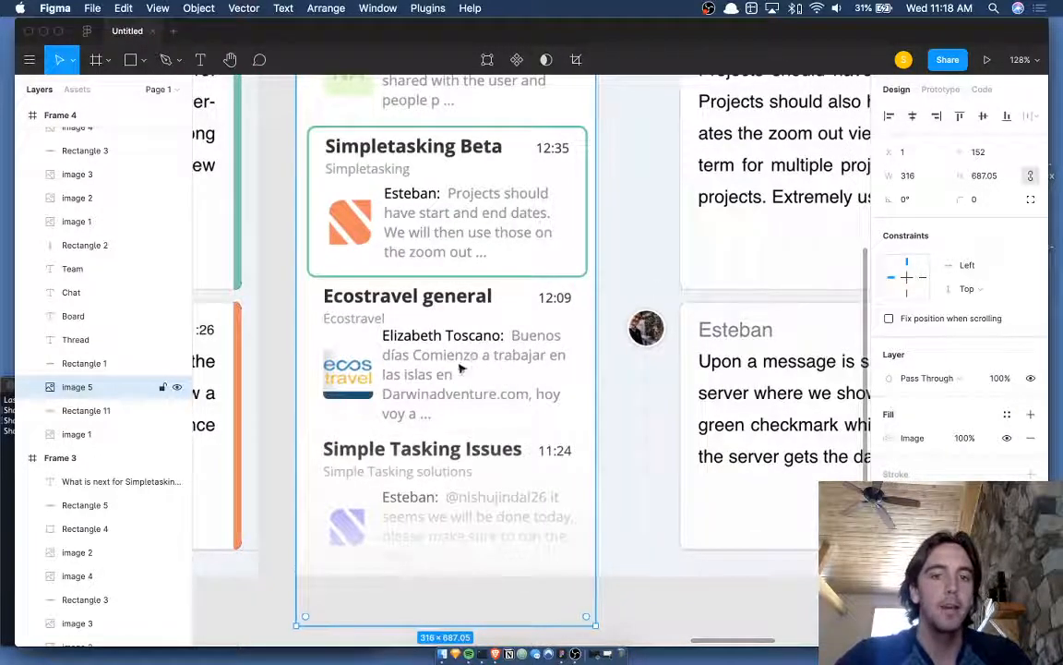
{"action": "scroll", "coordinate": [476, 363], "scroll_direction": "up", "scroll_amount": 2}
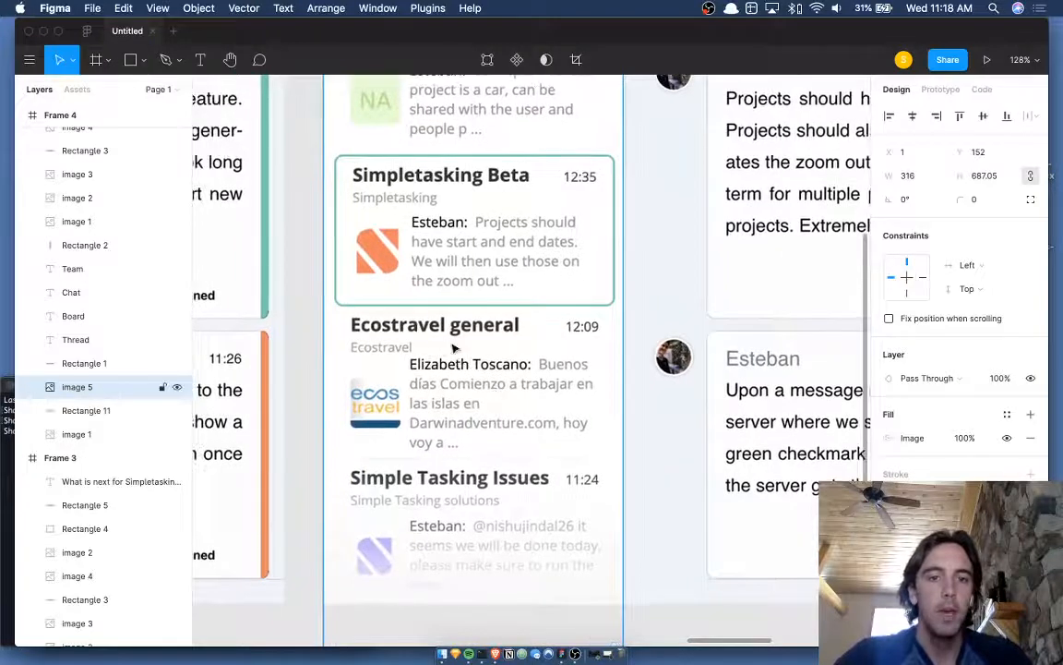
{"action": "key", "text": "Escape"}
{"action": "key", "text": "t"}
{"action": "key", "text": "v"}
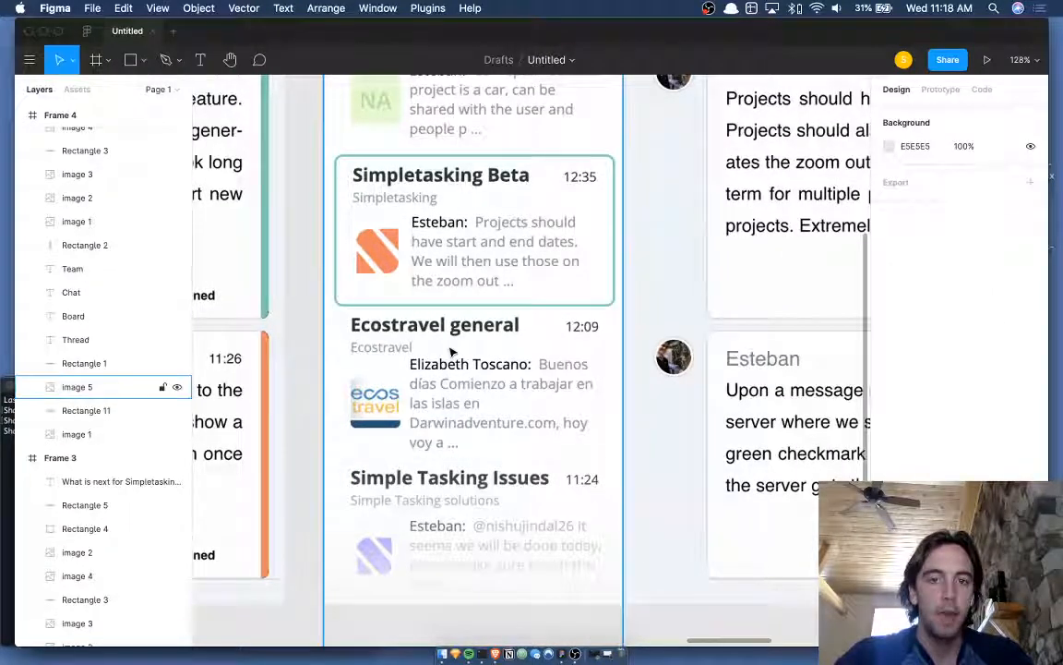
{"action": "left_click", "coordinate": [440, 351]}
{"action": "key", "text": "r"}
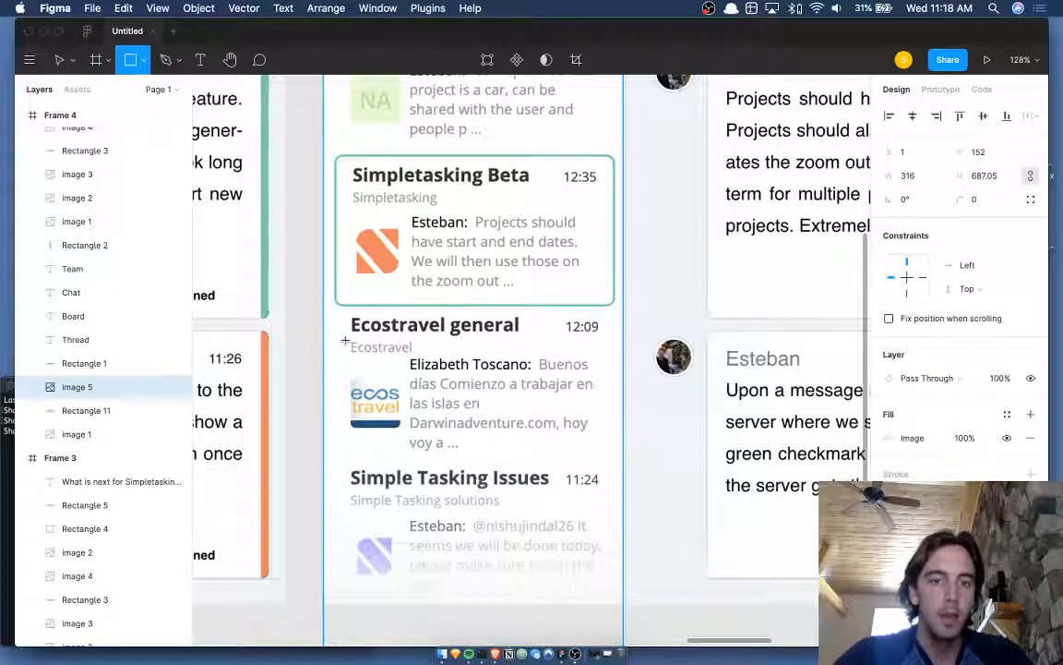
- Add a text layer with the sender's first name over the card, align it and fix its spelling
{"action": "key", "text": "v"}
{"action": "key", "text": "t"}
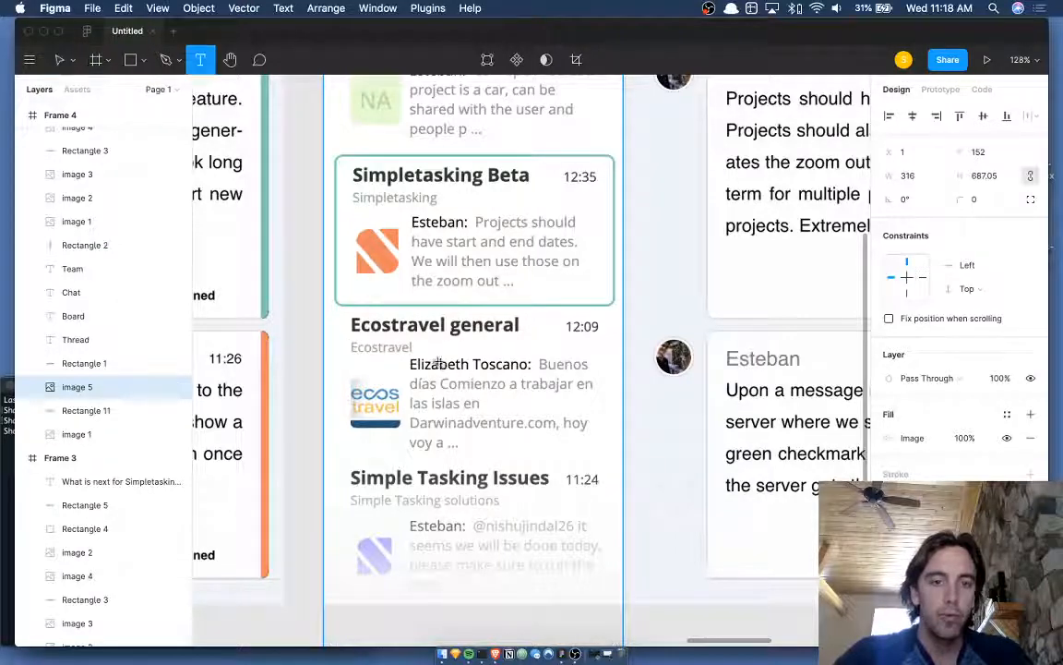
{"action": "left_click", "coordinate": [440, 365]}
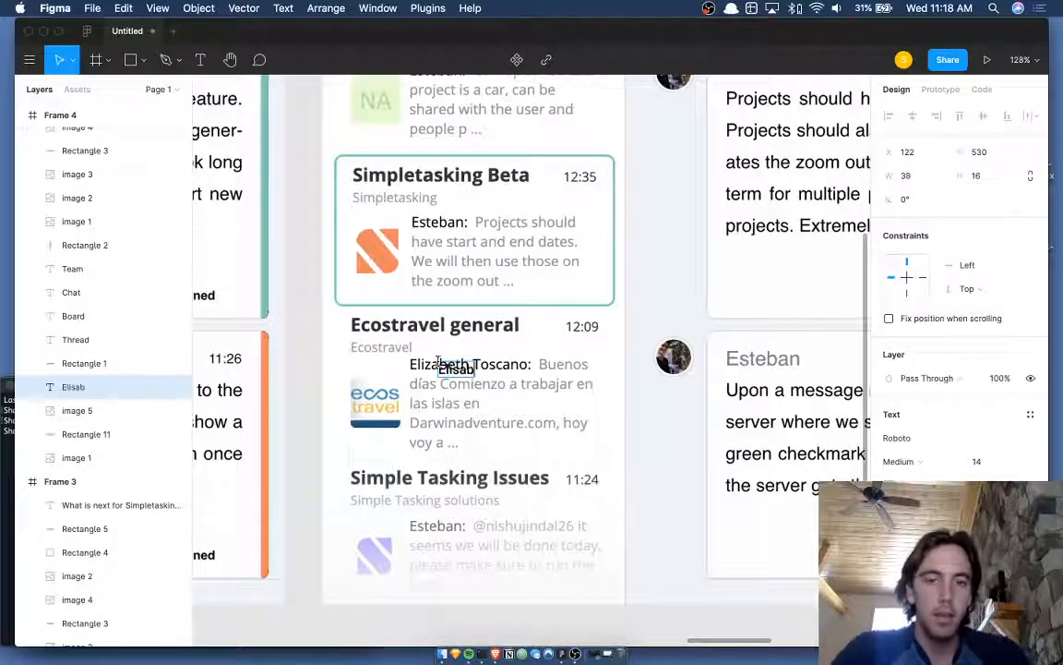
{"action": "key", "text": "Escape"}
{"action": "key", "text": "Up"}
{"action": "key", "text": "Up"}
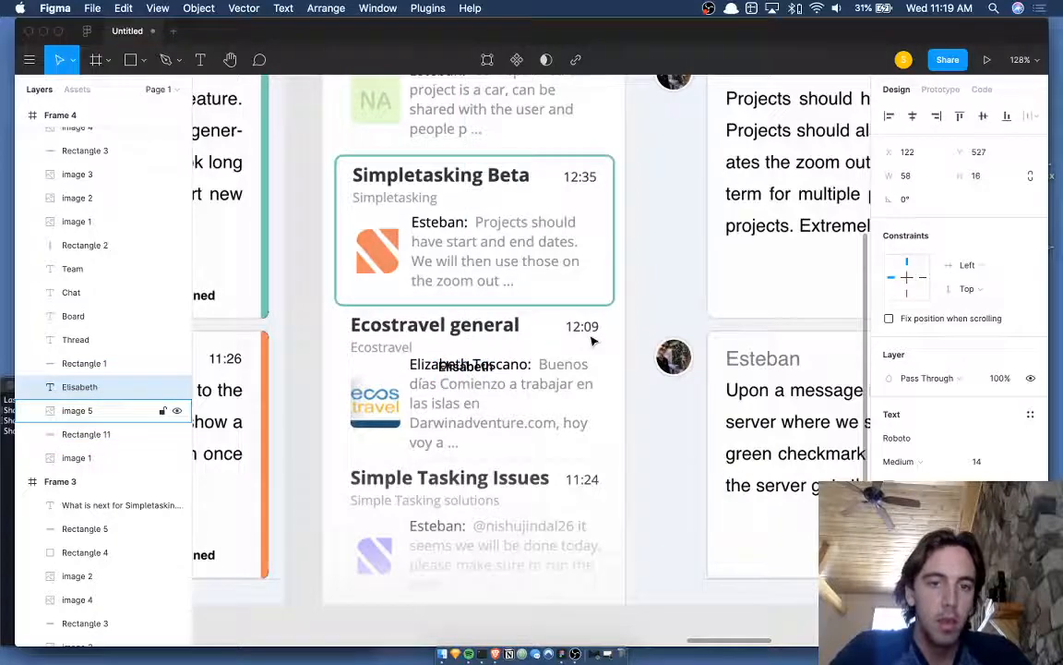
{"action": "key", "text": "shift+Left"}
{"action": "key", "text": "shift+Left"}
{"action": "key", "text": "shift+Left"}
{"action": "key", "text": "Up"}
{"action": "key", "text": "Up"}
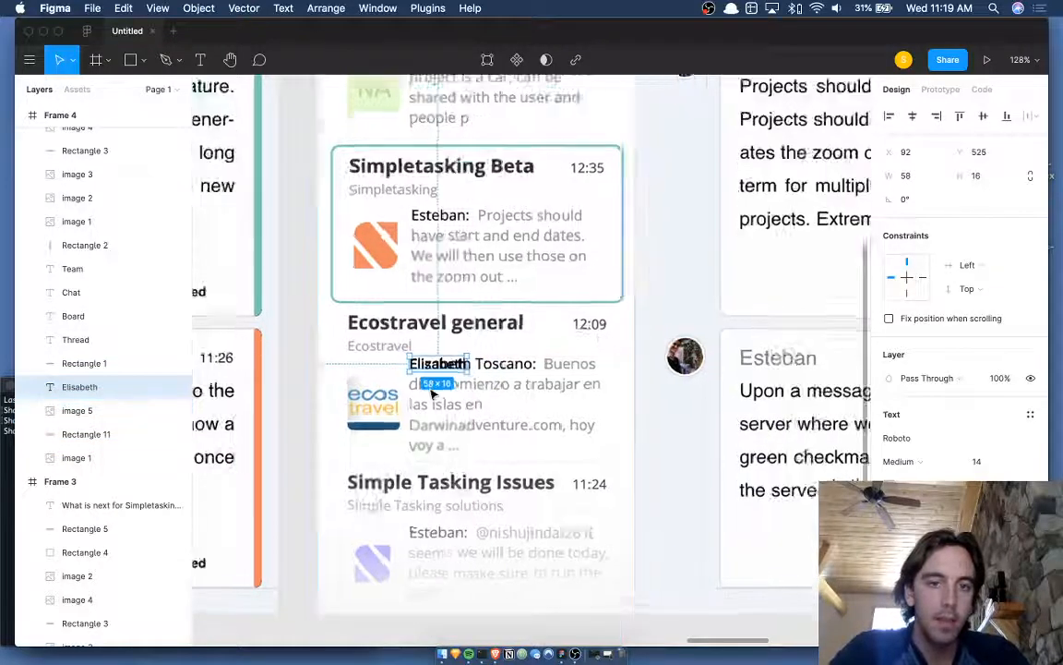
{"action": "scroll", "coordinate": [428, 385], "scroll_direction": "up", "scroll_amount": 5}
{"action": "key", "text": "Return"}
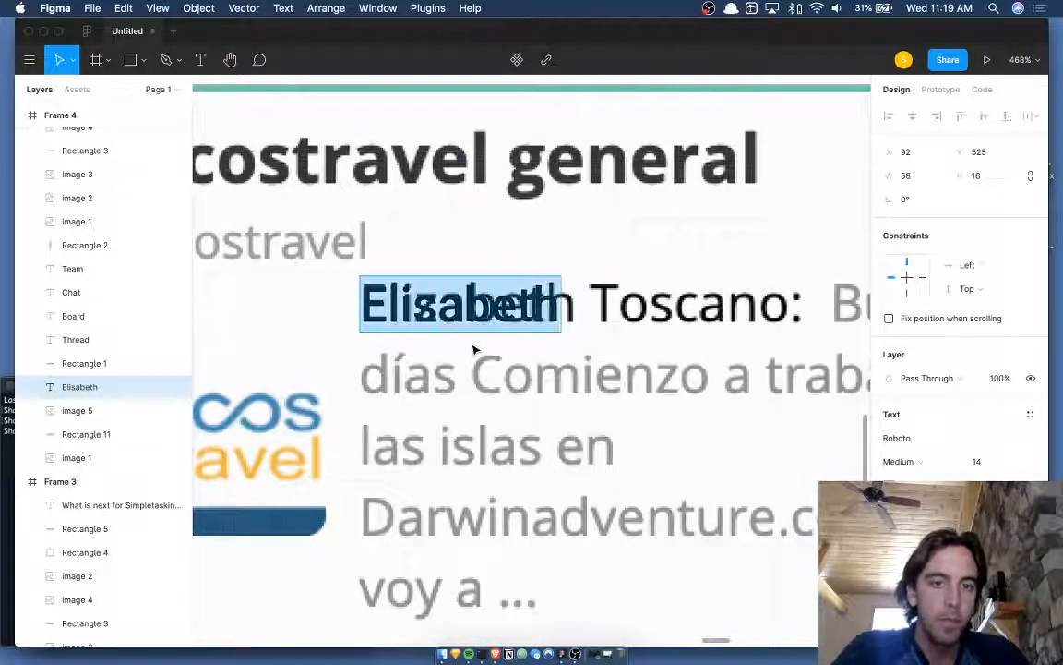
{"action": "key", "text": "Left"}
{"action": "key", "text": "Right"}
{"action": "key", "text": "Right"}
{"action": "key", "text": "Right"}
{"action": "key", "text": "BackSpace"}
{"action": "type", "text": "z"}
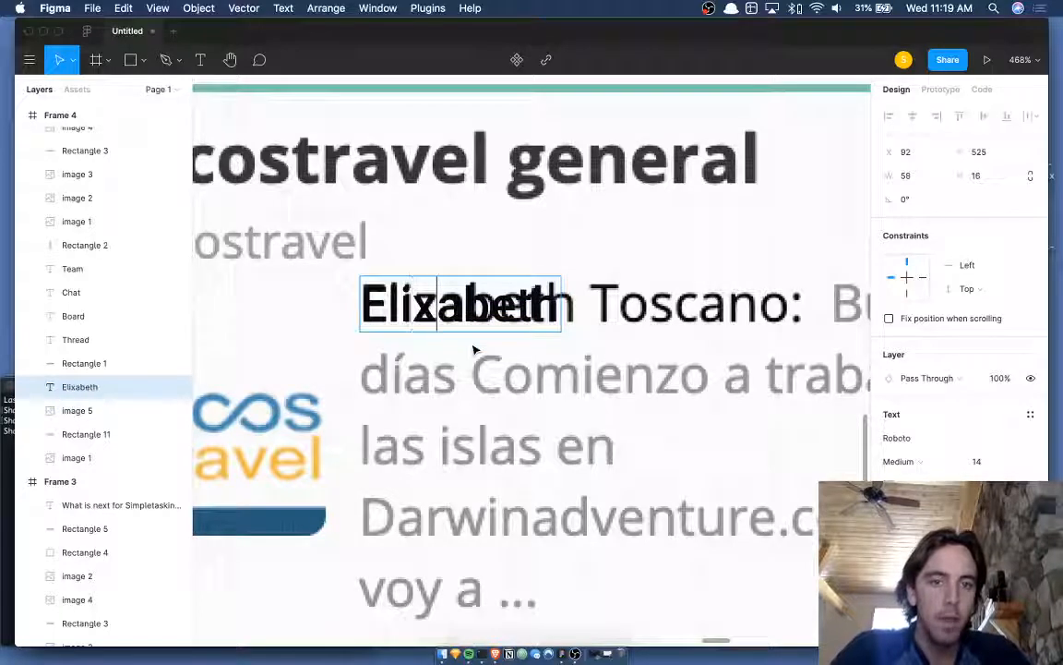
{"action": "key", "text": "Escape"}
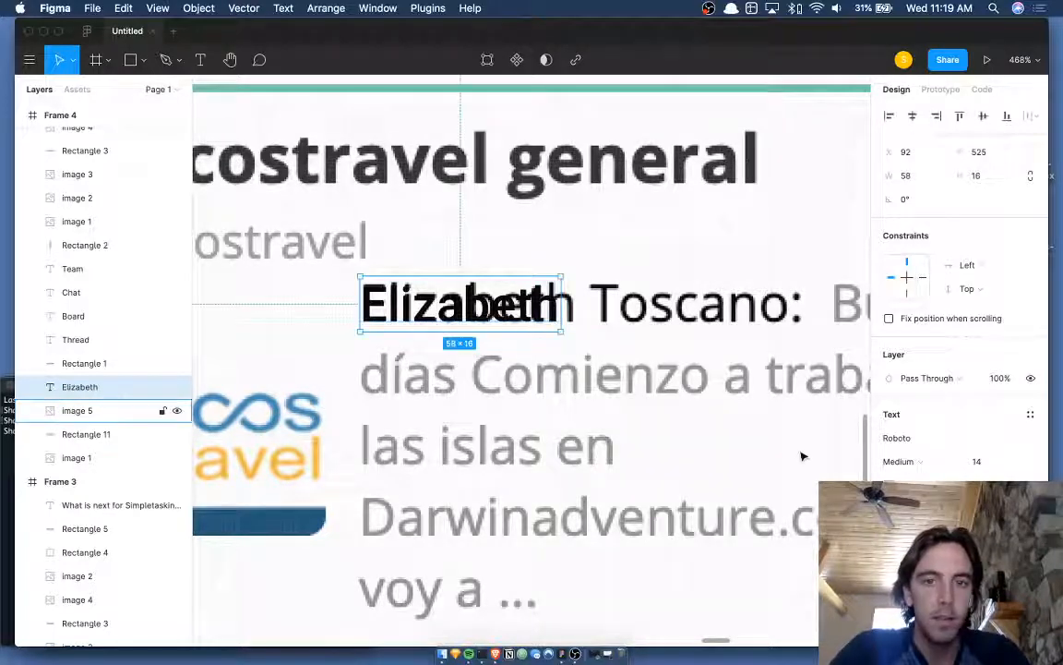
- Set the name text to Regular weight at size 15 and nudge it up one pixel
{"action": "left_click", "coordinate": [950, 460]}
{"action": "left_click", "coordinate": [944, 446]}
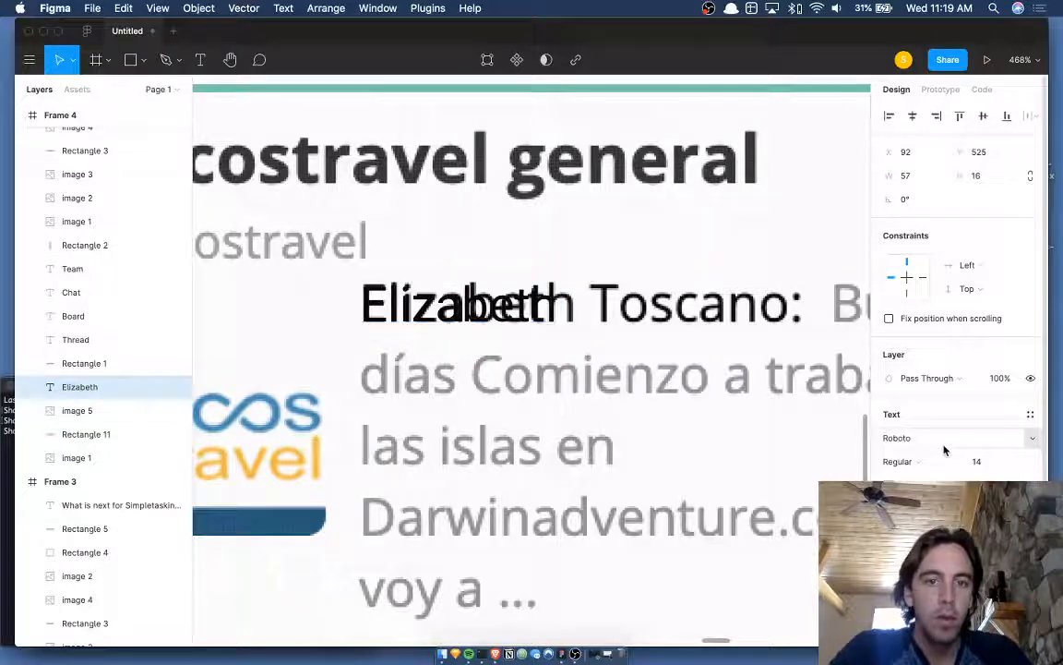
{"action": "left_click", "coordinate": [980, 461]}
{"action": "key", "text": "Up"}
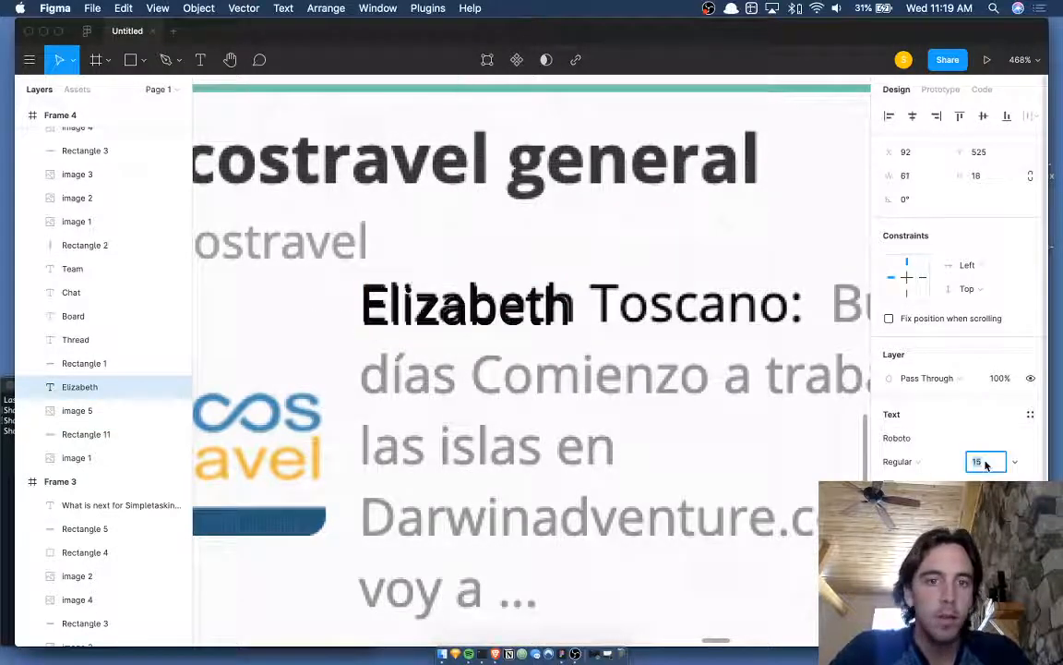
{"action": "key", "text": "Return"}
{"action": "key", "text": "Up"}
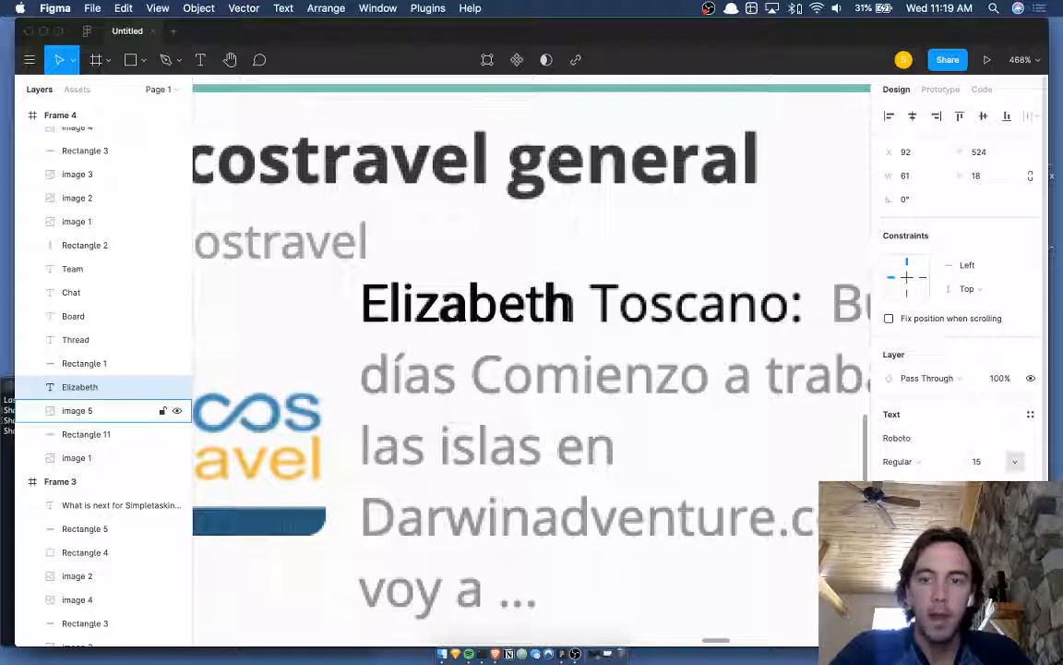
{"action": "key", "text": "Up"}
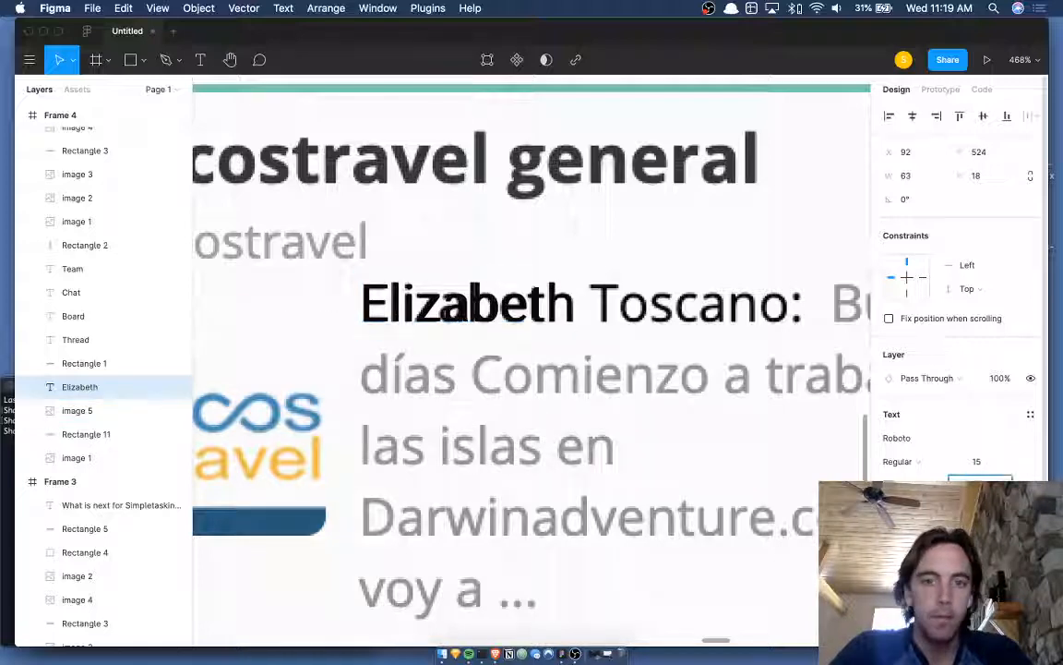
{"action": "key", "text": "Down"}
{"action": "left_click", "coordinate": [533, 307]}
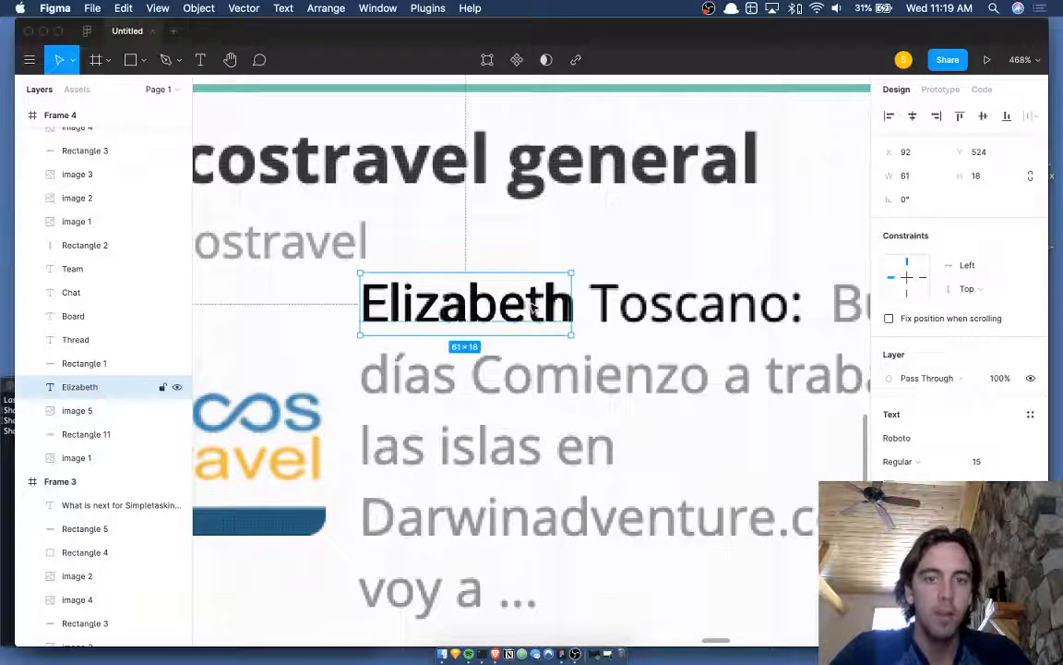
{"action": "scroll", "coordinate": [533, 307], "scroll_direction": "down", "scroll_amount": 5}
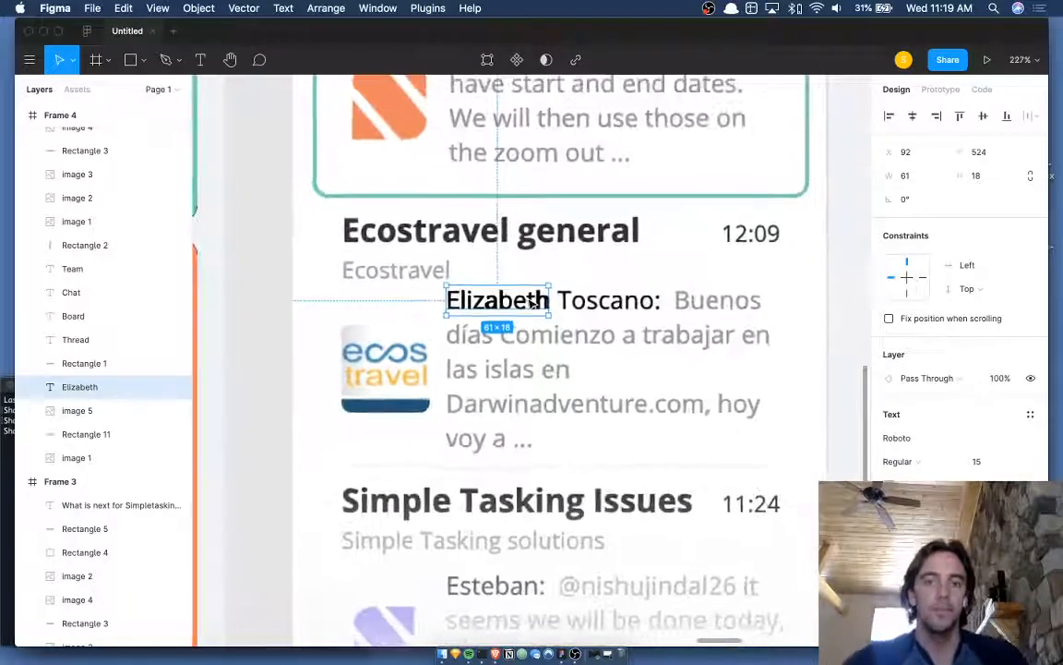
- Extend the line with the sender's surname and ': Buenos dias', widening the box to 213
{"action": "double_click", "coordinate": [533, 303]}
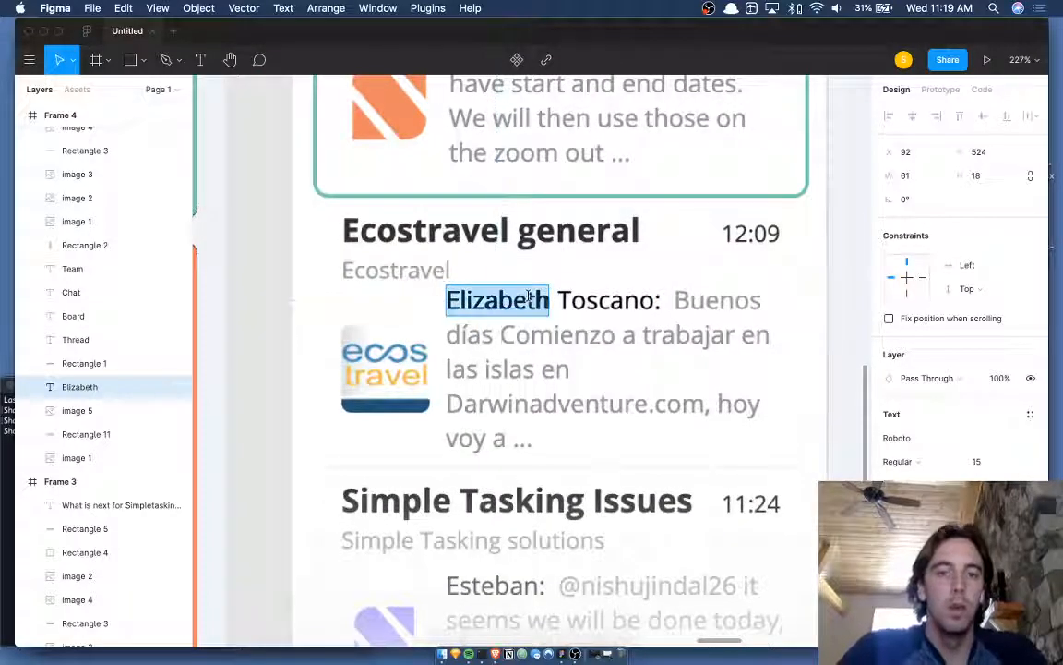
{"action": "key", "text": "Right"}
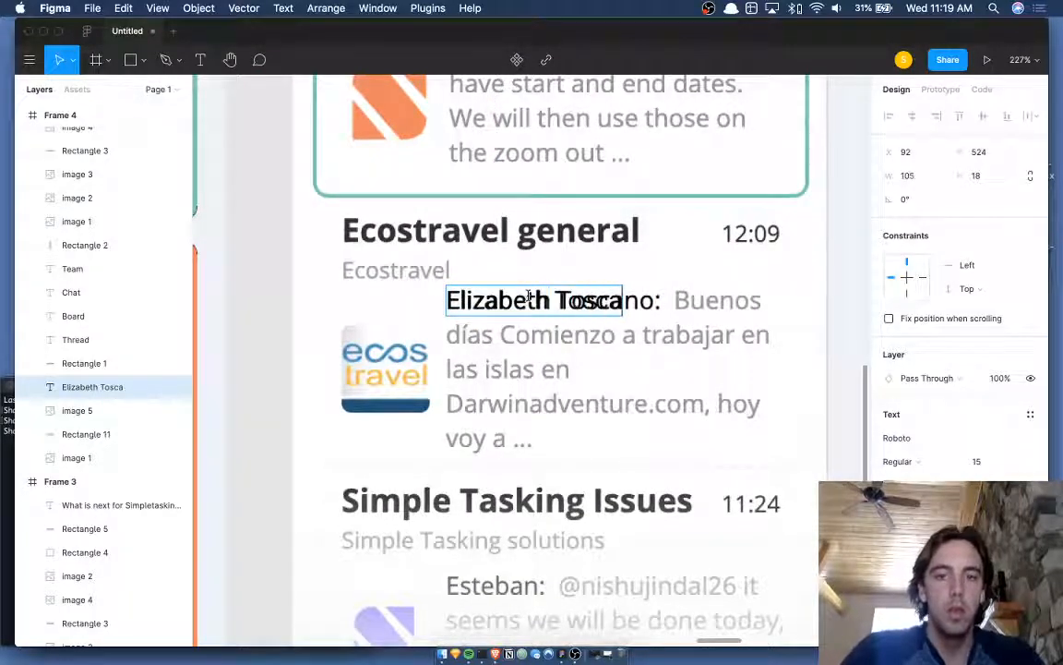
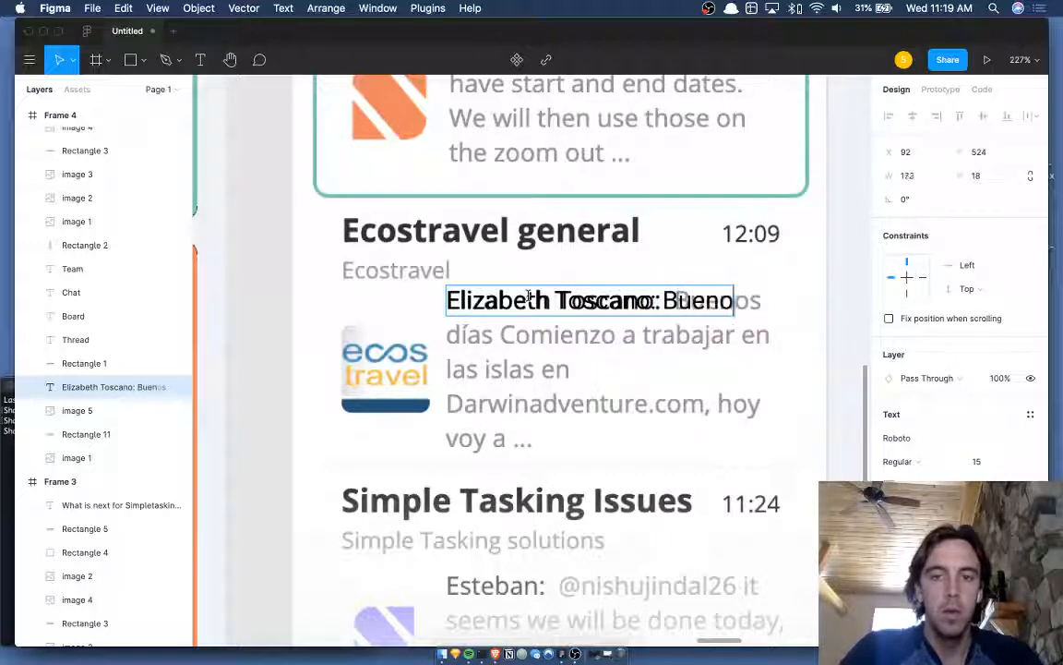
{"action": "type", "text": " dias"}
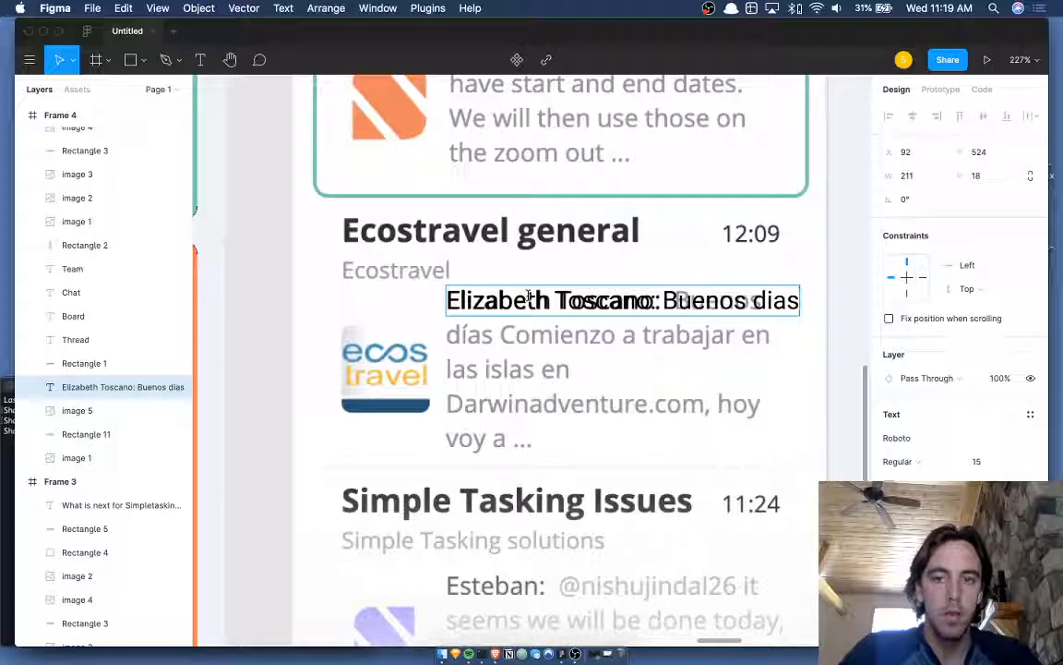
{"action": "key", "text": "Escape"}
{"action": "left_click_drag", "start_coordinate": [803, 300], "coordinate": [807, 300]}
- Type the preview 'Comienzo a trabajar en las islas en Darwinadventure.com. hoy vo' and set line height 20
{"action": "double_click", "coordinate": [786, 302]}
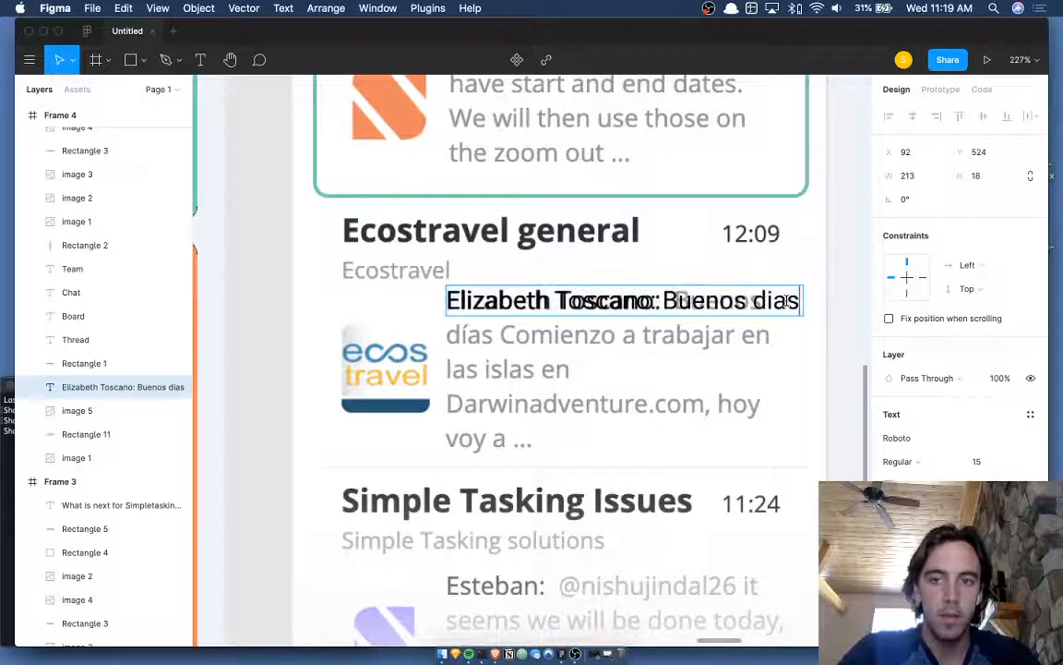
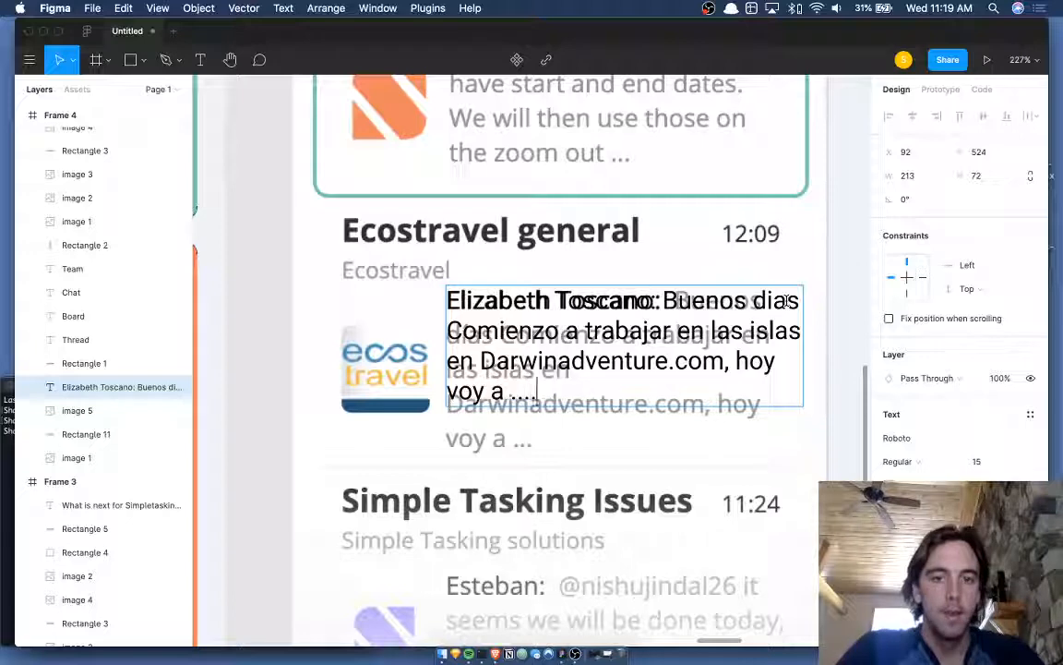
{"action": "key", "text": "Escape"}
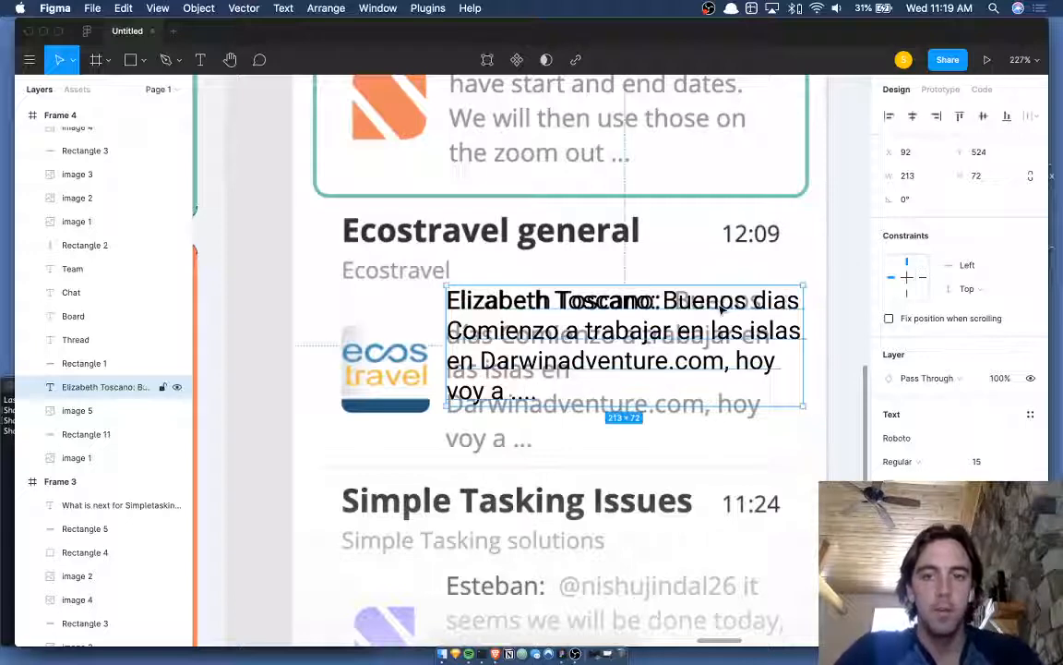
{"action": "left_click_drag", "start_coordinate": [722, 310], "coordinate": [721, 307]}
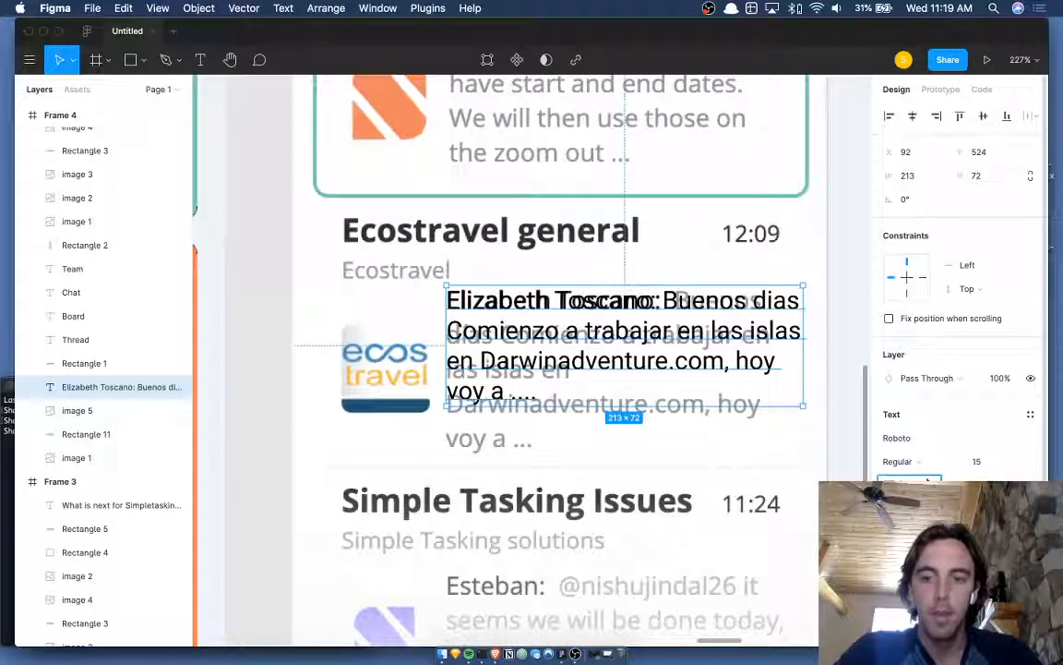
{"action": "type", "text": "20"}
{"action": "key", "text": "Return"}
- Draw a rectangle over the Ecostravel card's preview text area
{"action": "left_click", "coordinate": [770, 458]}
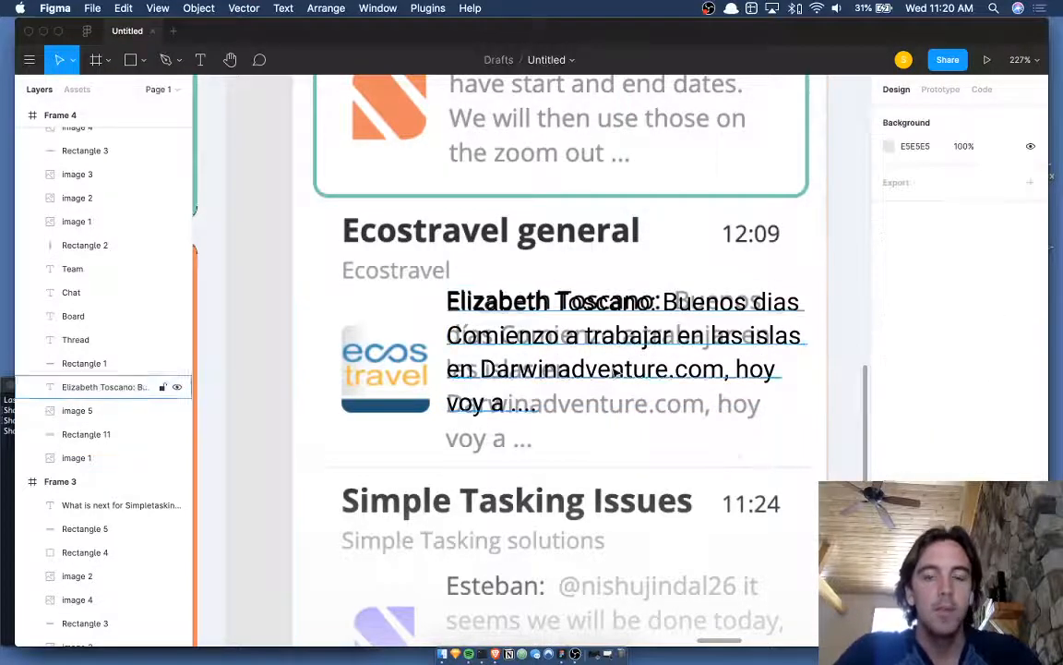
{"action": "left_click", "coordinate": [611, 368]}
{"action": "scroll", "coordinate": [611, 366], "scroll_direction": "down", "scroll_amount": 3}
{"action": "scroll", "coordinate": [609, 369], "scroll_direction": "right", "scroll_amount": 1}
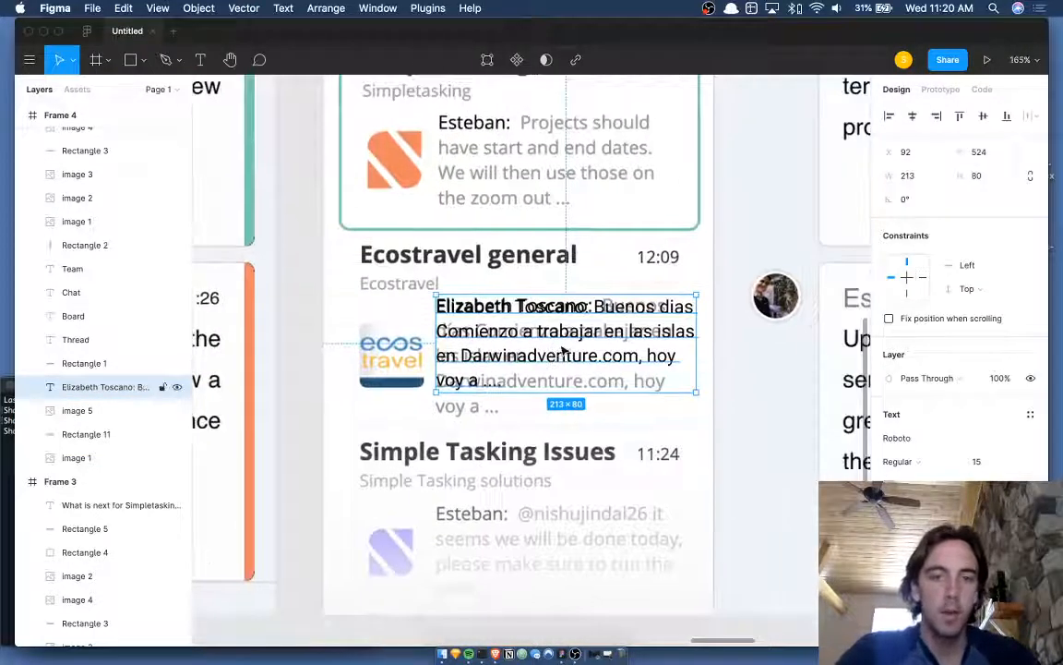
{"action": "scroll", "coordinate": [448, 277], "scroll_direction": "down", "scroll_amount": 1}
{"action": "left_click", "coordinate": [471, 274]}
{"action": "key", "text": "r"}
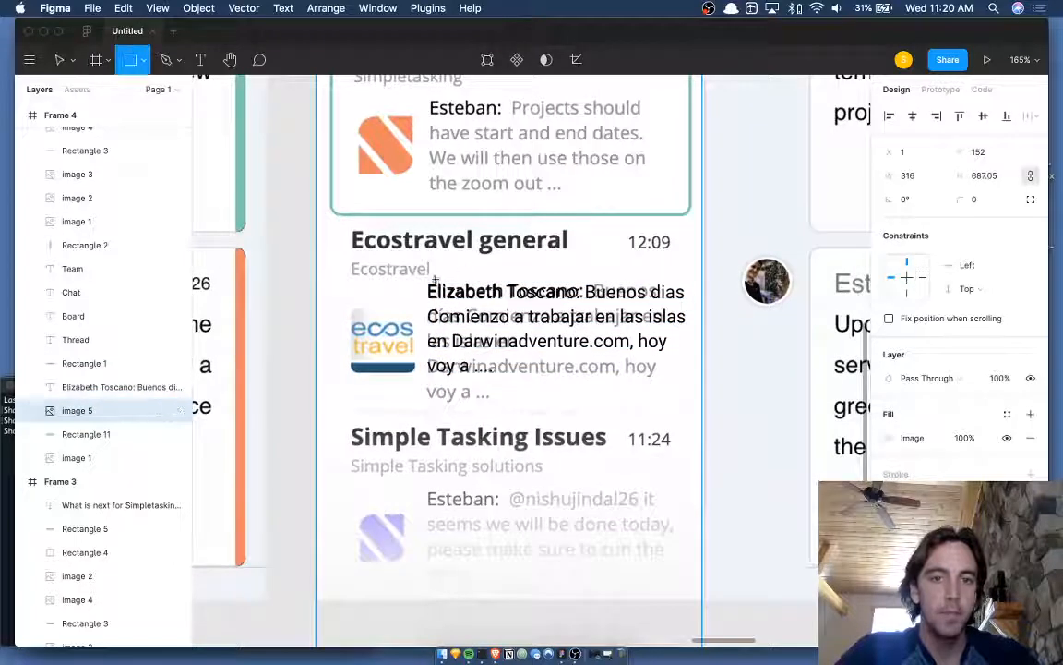
{"action": "left_click_drag", "start_coordinate": [417, 277], "coordinate": [695, 403]}
- Place the rectangle just beneath the new preview text layer and fill it white
{"action": "key", "text": "super+bracketleft"}
{"action": "key", "text": "super+bracketleft"}
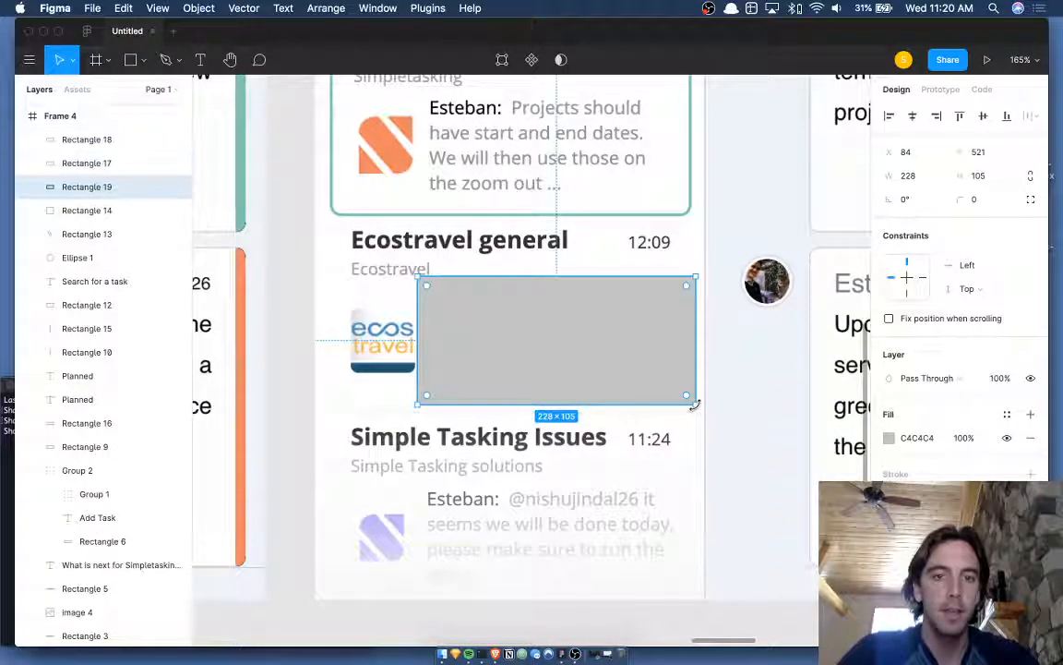
{"action": "key", "text": "super+bracketleft"}
{"action": "key", "text": "super+bracketleft"}
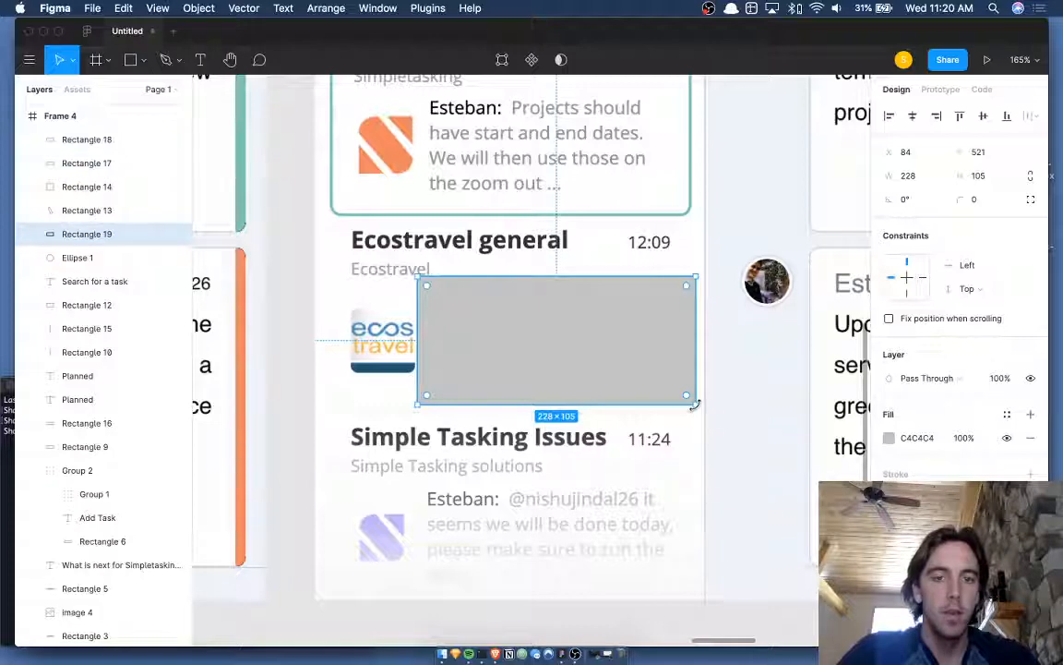
{"action": "key", "text": "alt+super+bracketleft"}
{"action": "key", "text": "super+bracketright"}
{"action": "key", "text": "super+bracketright"}
{"action": "key", "text": "super+bracketright"}
{"action": "key", "text": "super+bracketright"}
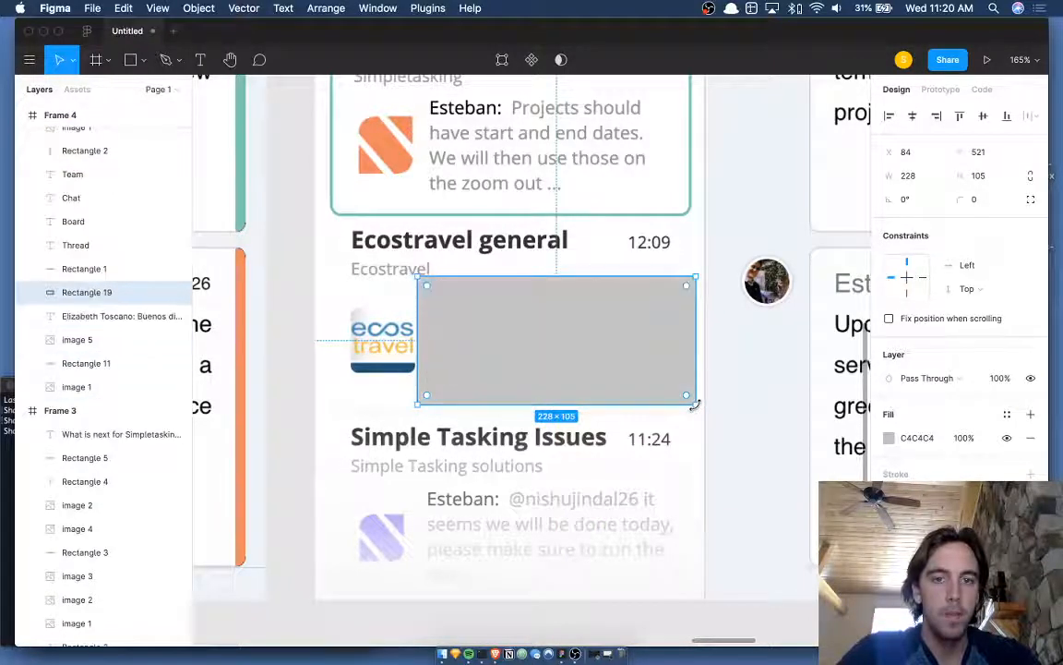
{"action": "key", "text": "super+bracketleft"}
{"action": "left_click", "coordinate": [682, 417]}
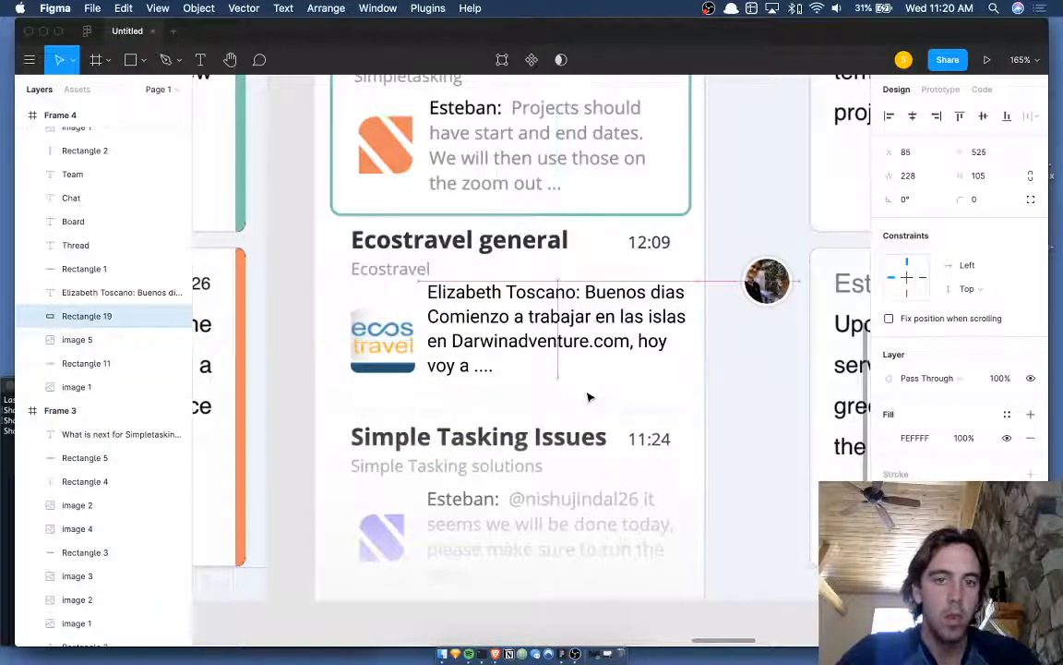
{"action": "left_click", "coordinate": [551, 336]}
- Nudge the preview text down slightly to fine-tune its position
{"action": "key", "text": "Down"}
{"action": "key", "text": "Down"}
{"action": "key", "text": "Down"}
{"action": "key", "text": "Down"}
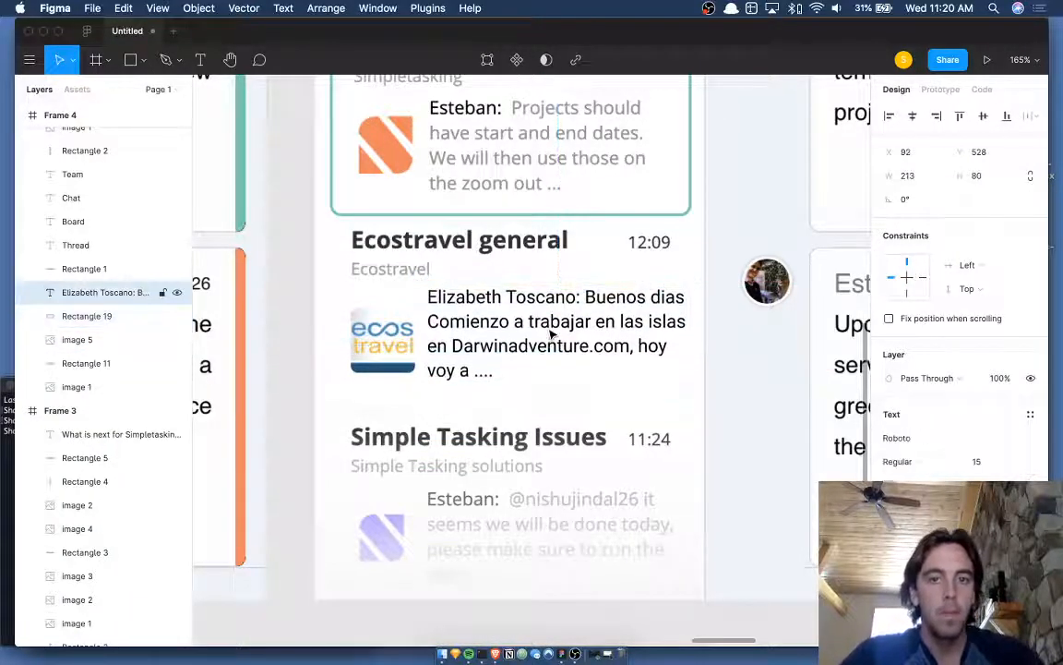
{"action": "scroll", "coordinate": [551, 336], "scroll_direction": "up", "scroll_amount": 5}
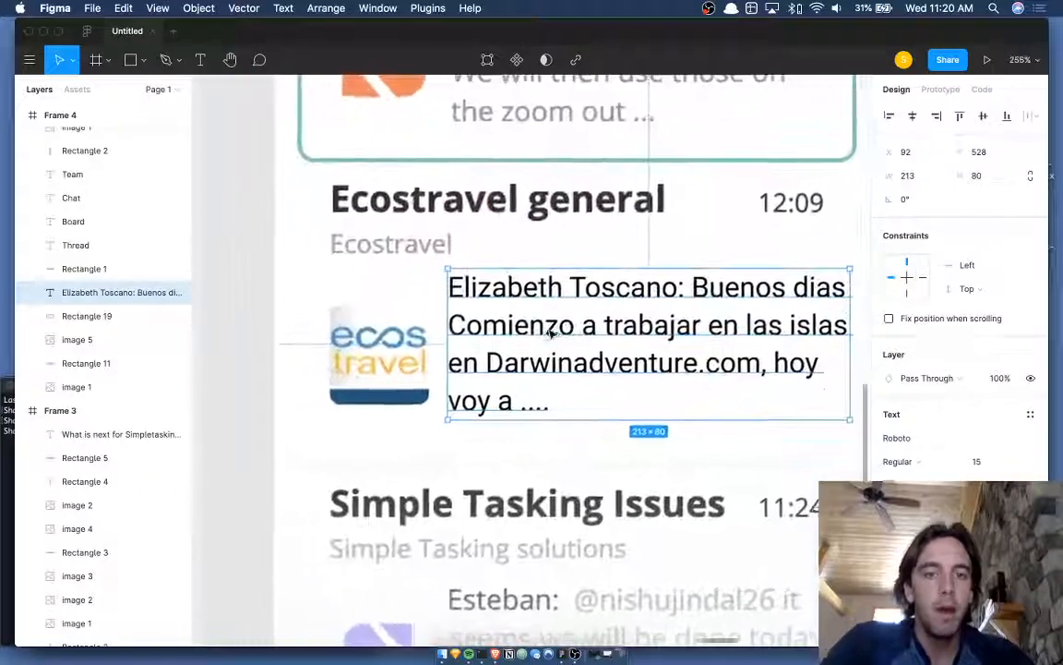
{"action": "key", "text": "Down"}
{"action": "key", "text": "Down"}
{"action": "key", "text": "Down"}
{"action": "key", "text": "Down"}
{"action": "key", "text": "Down"}
{"action": "key", "text": "Down"}
{"action": "key", "text": "Up"}
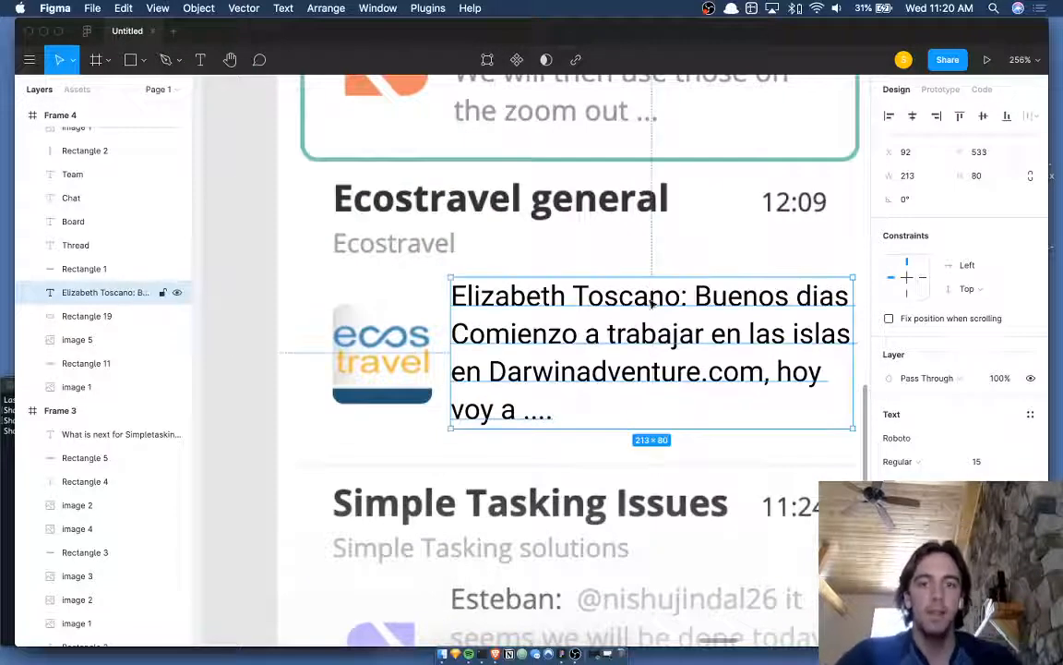
{"action": "scroll", "coordinate": [639, 301], "scroll_direction": "down", "scroll_amount": 3}
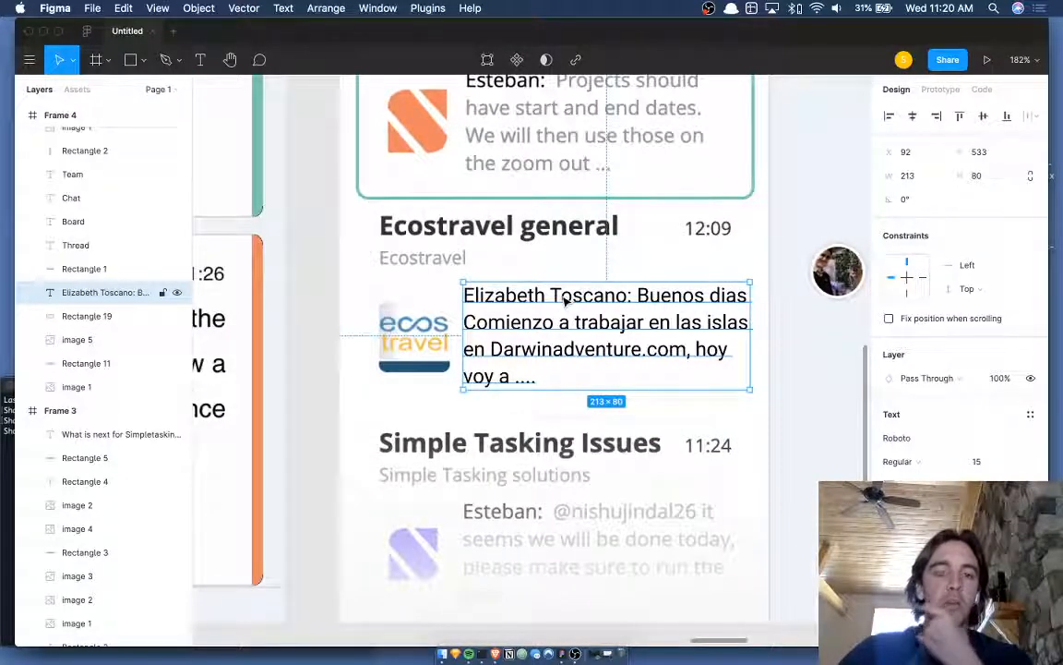
{"action": "scroll", "coordinate": [565, 300], "scroll_direction": "down", "scroll_amount": 4}
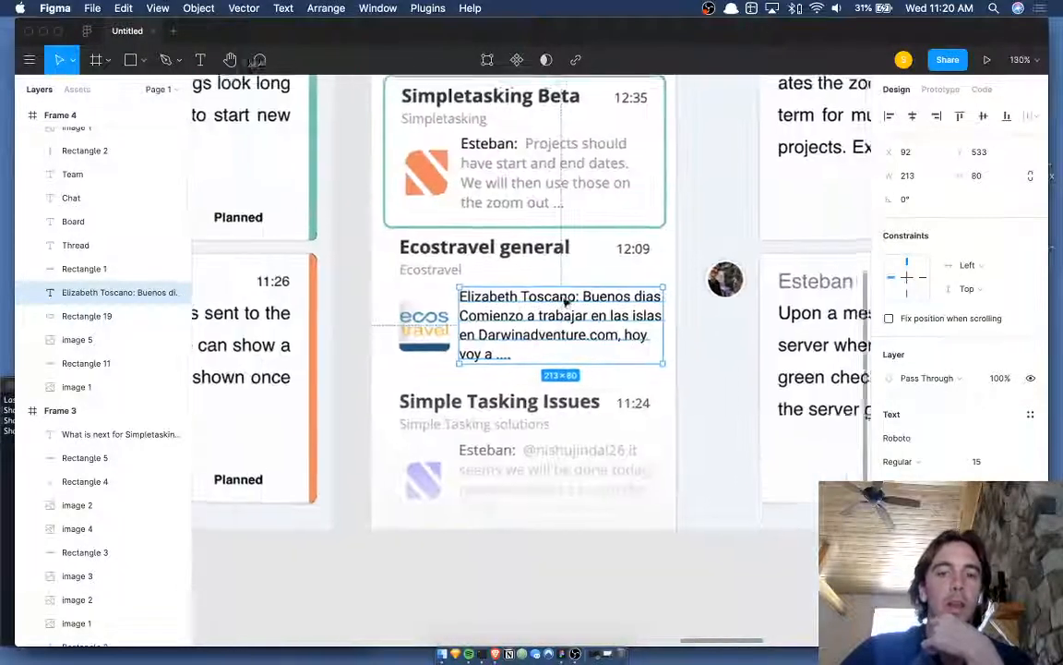
{"action": "scroll", "coordinate": [547, 308], "scroll_direction": "up", "scroll_amount": 4}
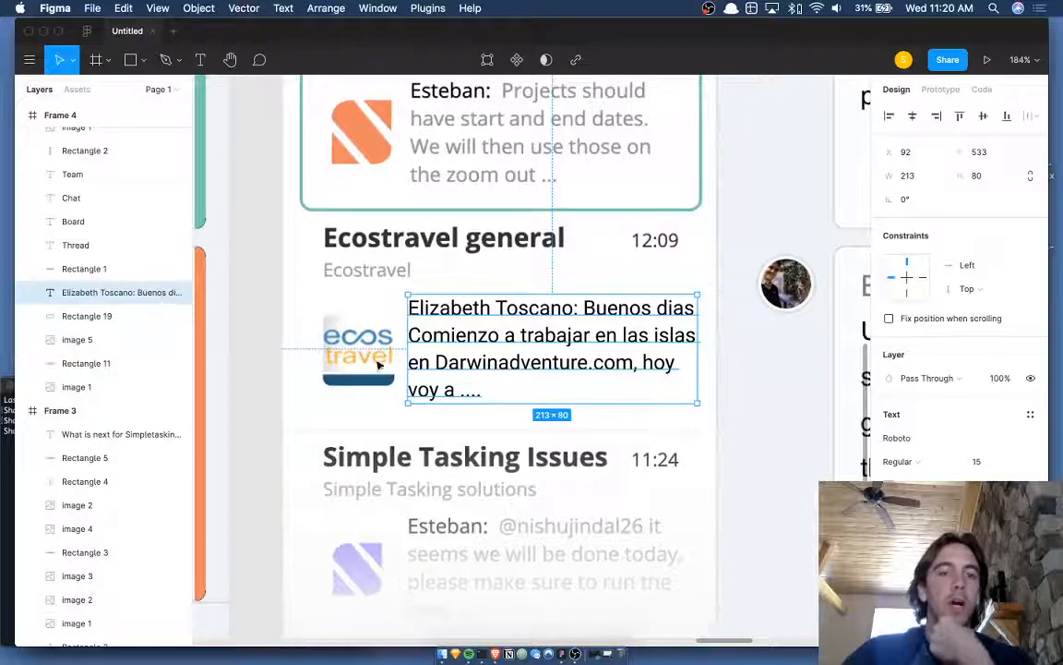
{"action": "scroll", "coordinate": [370, 327], "scroll_direction": "down", "scroll_amount": 1}
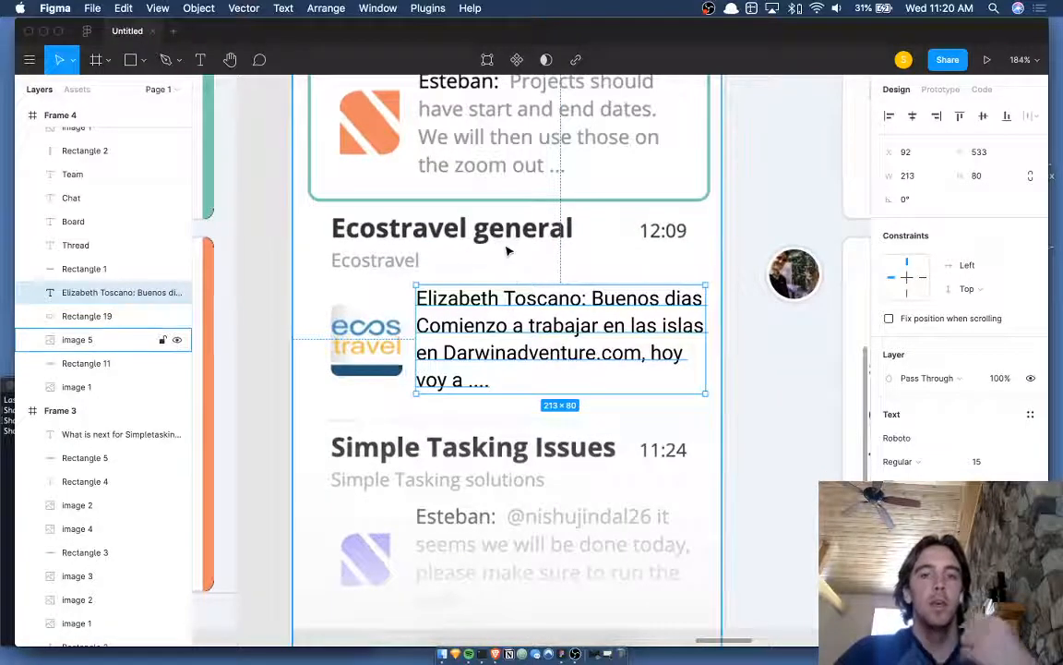
{"action": "scroll", "coordinate": [507, 248], "scroll_direction": "down", "scroll_amount": 3}
{"action": "scroll", "coordinate": [506, 249], "scroll_direction": "up", "scroll_amount": 1}
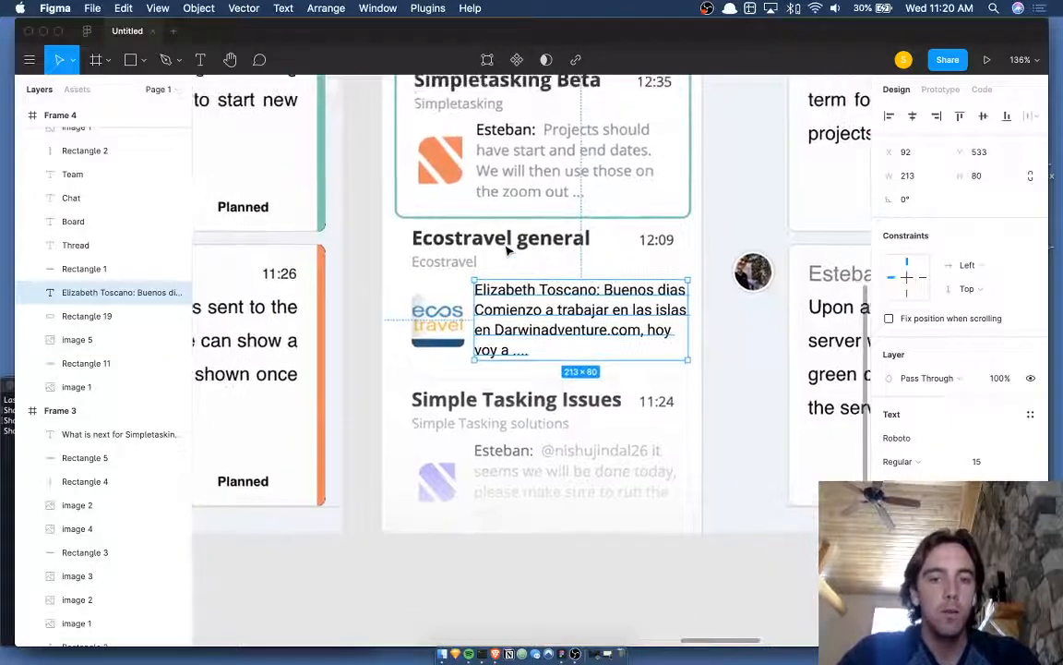
- Shift the white cover rectangle left and widen it to 278 to hide the Ecostravel logo
{"action": "left_click", "coordinate": [77, 339]}
{"action": "left_click", "coordinate": [617, 373]}
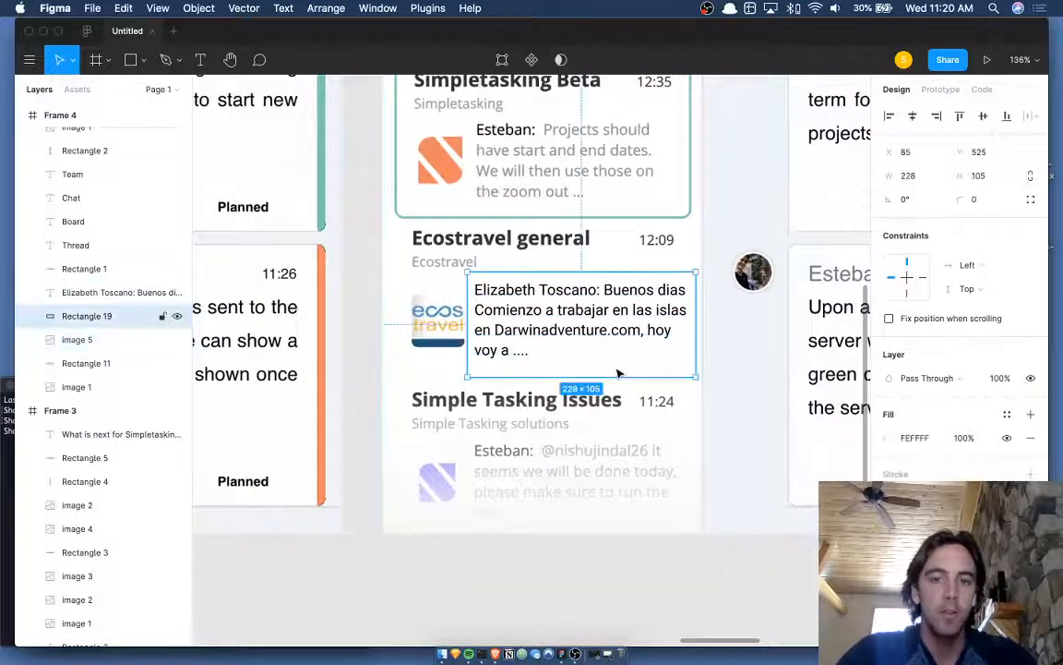
{"action": "key", "text": "shift+Left"}
{"action": "key", "text": "shift+Left"}
{"action": "key", "text": "shift+Left"}
{"action": "key", "text": "shift+Left"}
{"action": "key", "text": "shift+Left"}
{"action": "key", "text": "shift+Left"}
{"action": "key", "text": "shift+super+Right"}
{"action": "key", "text": "shift+super+Right"}
{"action": "key", "text": "shift+super+Right"}
{"action": "key", "text": "shift+super+Right"}
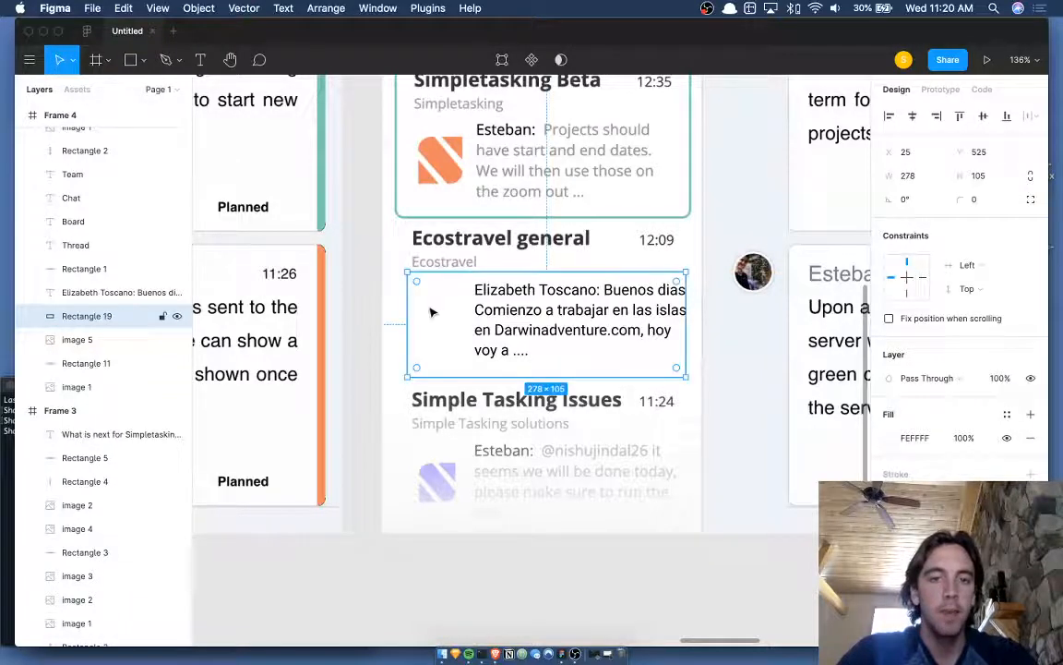
- Drag the preview text left to line up under the Ecostravel label
{"action": "scroll", "coordinate": [431, 309], "scroll_direction": "up", "scroll_amount": 5}
{"action": "left_click", "coordinate": [551, 336]}
{"action": "left_click_drag", "start_coordinate": [551, 336], "coordinate": [466, 333]}
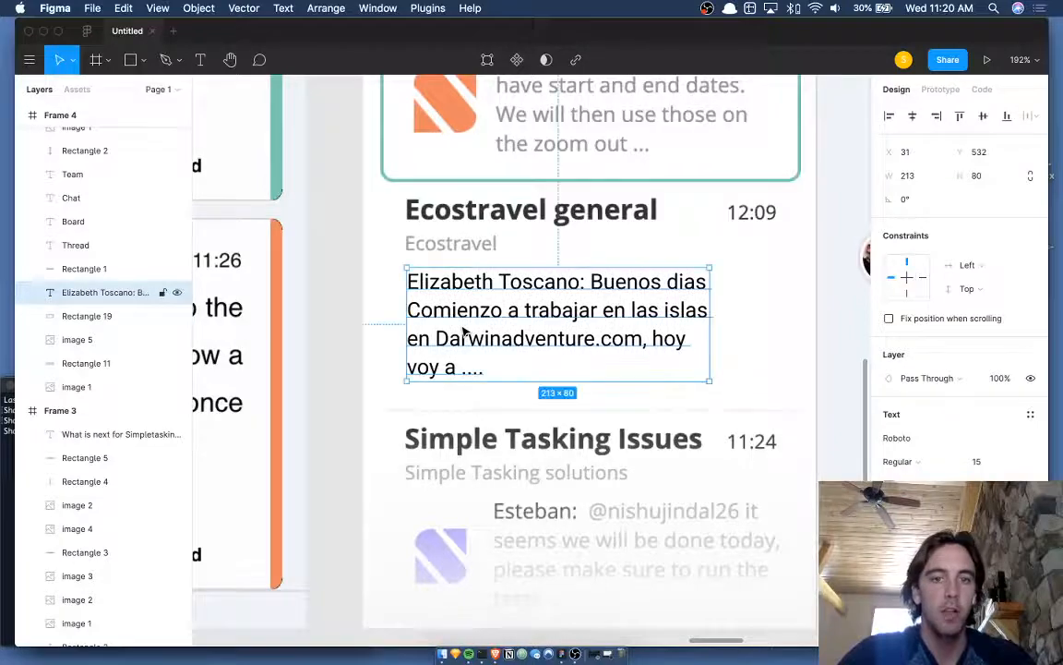
{"action": "scroll", "coordinate": [364, 332], "scroll_direction": "down", "scroll_amount": 5}
{"action": "left_click", "coordinate": [365, 334]}
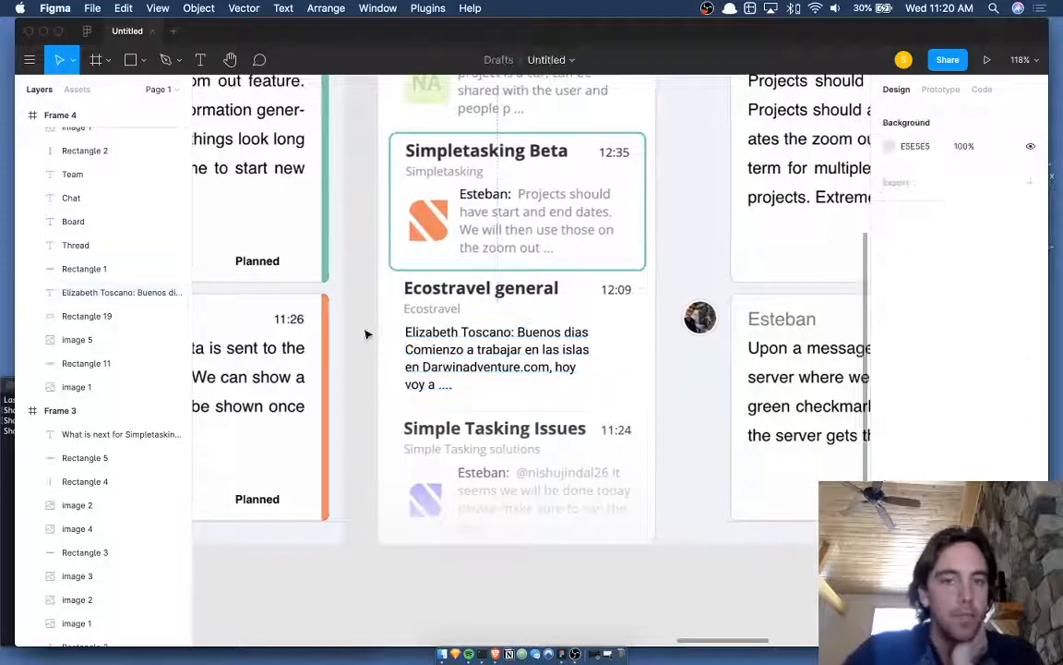
- Widen the preview text box to 221 px and deselect it
{"action": "left_click", "coordinate": [552, 366]}
{"action": "mouse_move", "coordinate": [591, 352]}
{"action": "left_mouse_down"}
{"action": "mouse_move", "coordinate": [640, 357]}
{"action": "mouse_move", "coordinate": [597, 352]}
{"action": "left_mouse_up"}
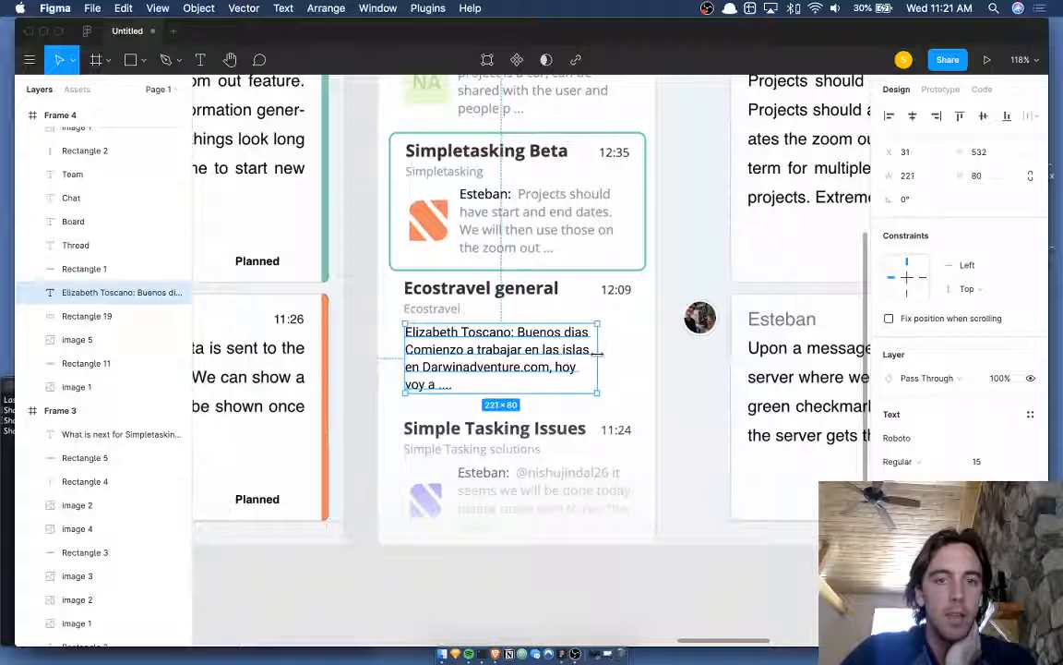
{"action": "left_click", "coordinate": [369, 340]}
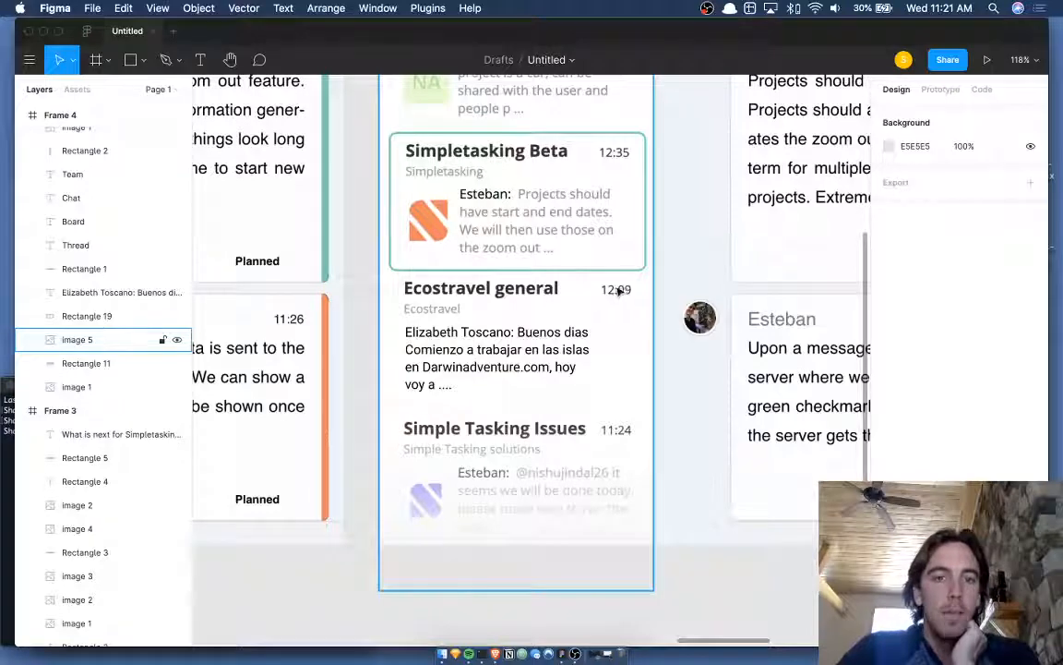
- Review the finished Ecostravel card and select the thread list screenshot image
{"action": "scroll", "coordinate": [365, 329], "scroll_direction": "up", "scroll_amount": 2}
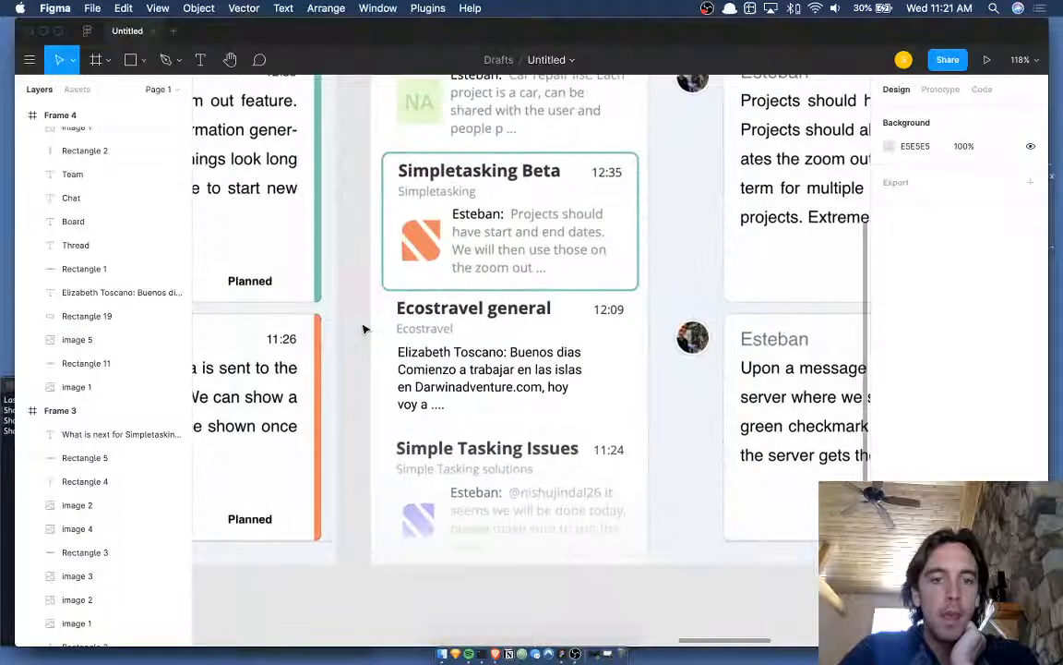
{"action": "scroll", "coordinate": [364, 329], "scroll_direction": "down", "scroll_amount": 1}
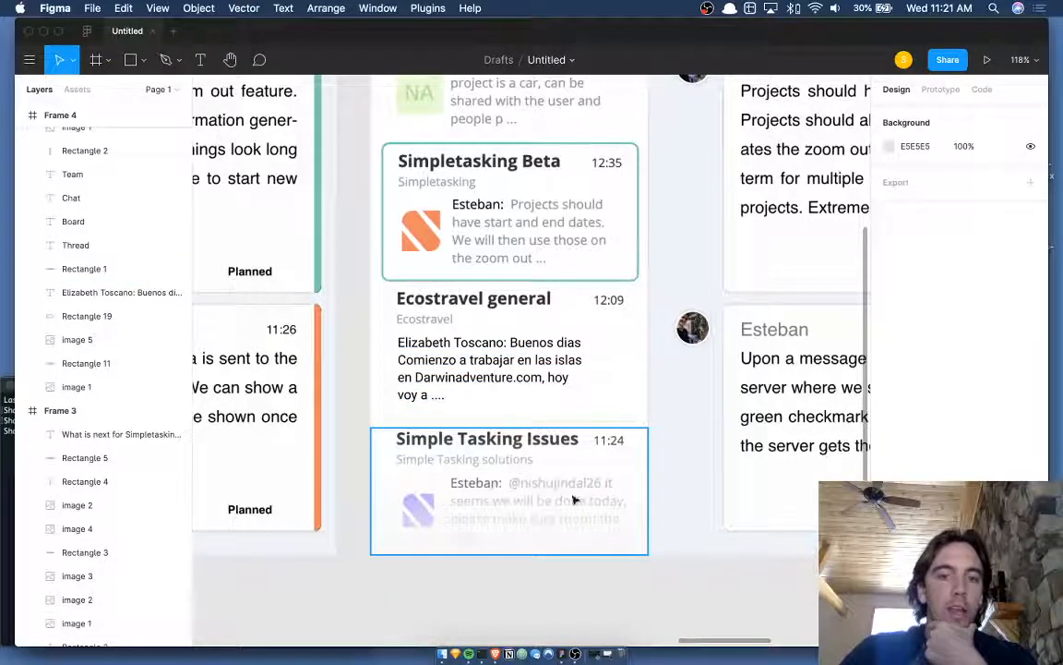
{"action": "scroll", "coordinate": [562, 162], "scroll_direction": "up", "scroll_amount": 4}
{"action": "scroll", "coordinate": [563, 161], "scroll_direction": "down", "scroll_amount": 1}
{"action": "left_click", "coordinate": [560, 162]}
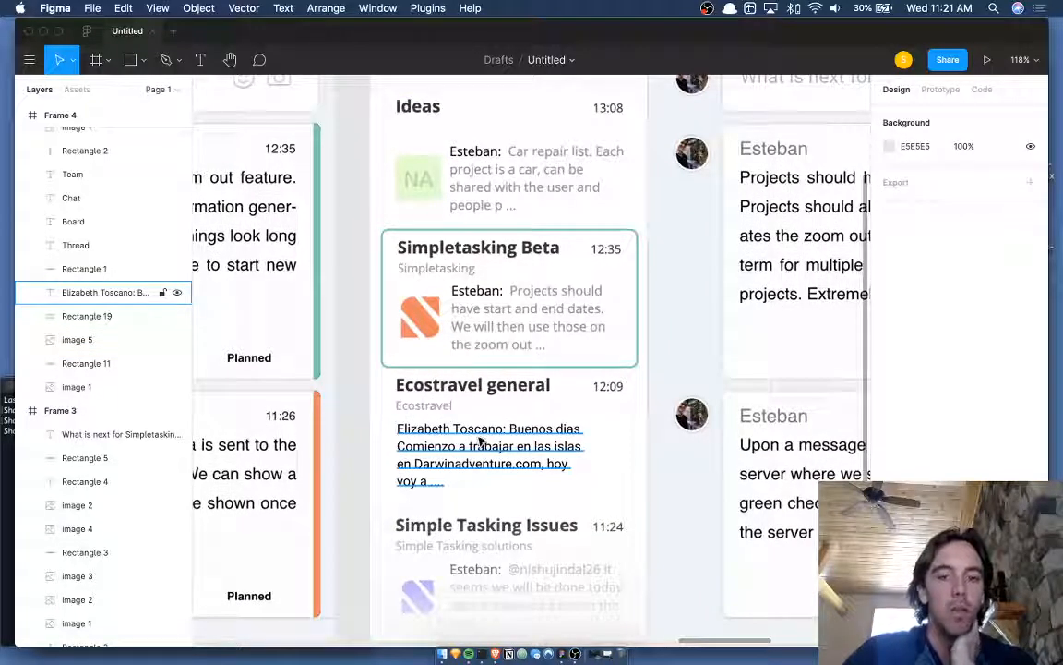
{"action": "scroll", "coordinate": [480, 441], "scroll_direction": "up", "scroll_amount": 2}
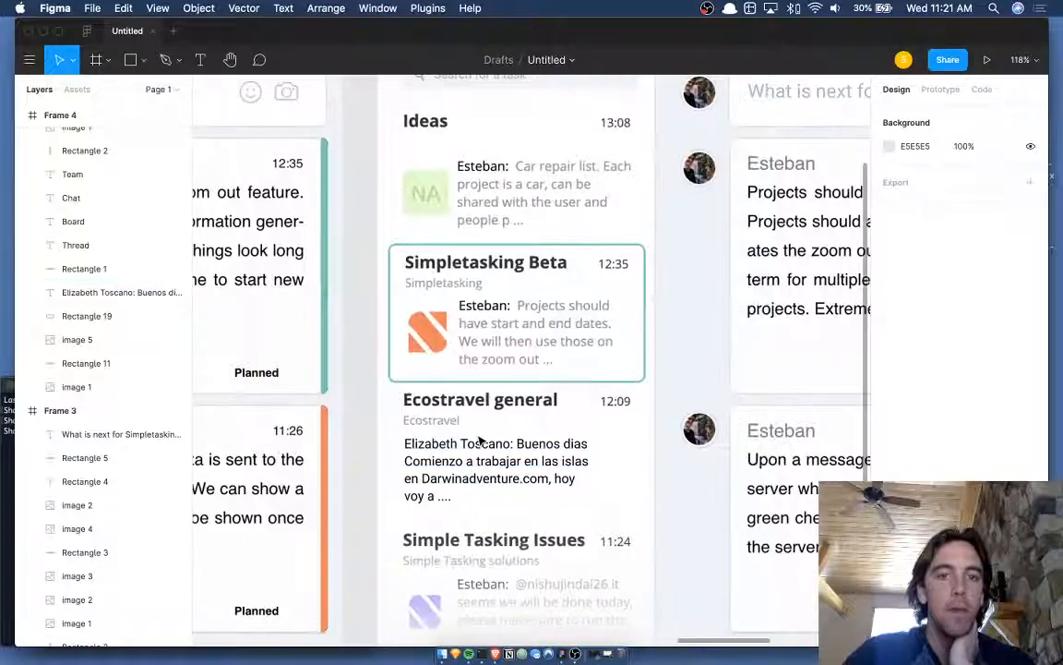
{"action": "left_click", "coordinate": [497, 313]}
{"action": "scroll", "coordinate": [497, 313], "scroll_direction": "down", "scroll_amount": 1}
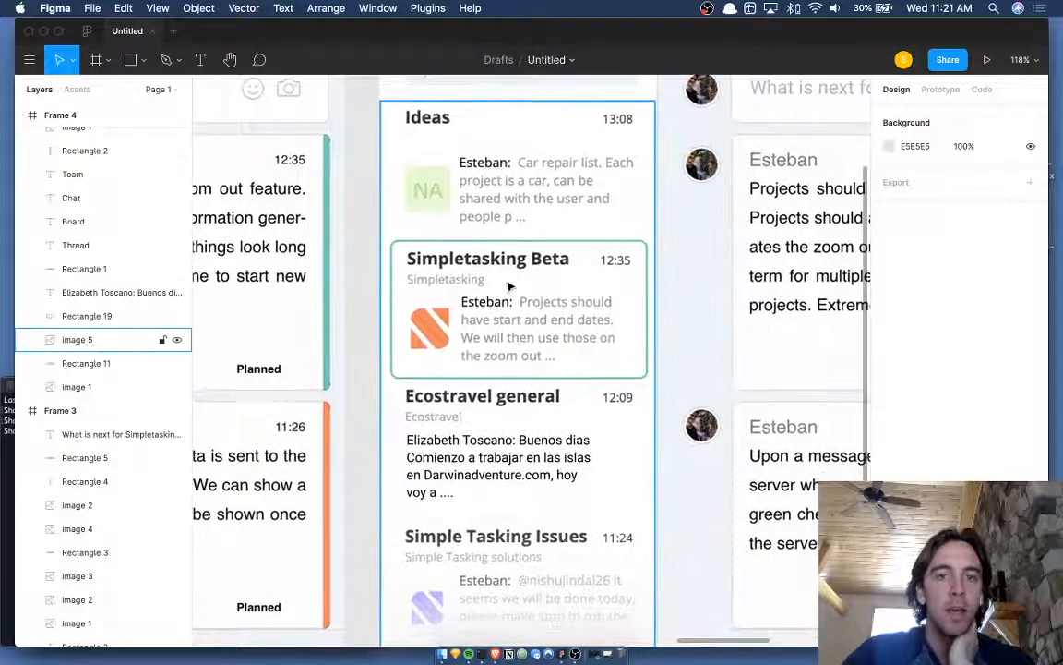
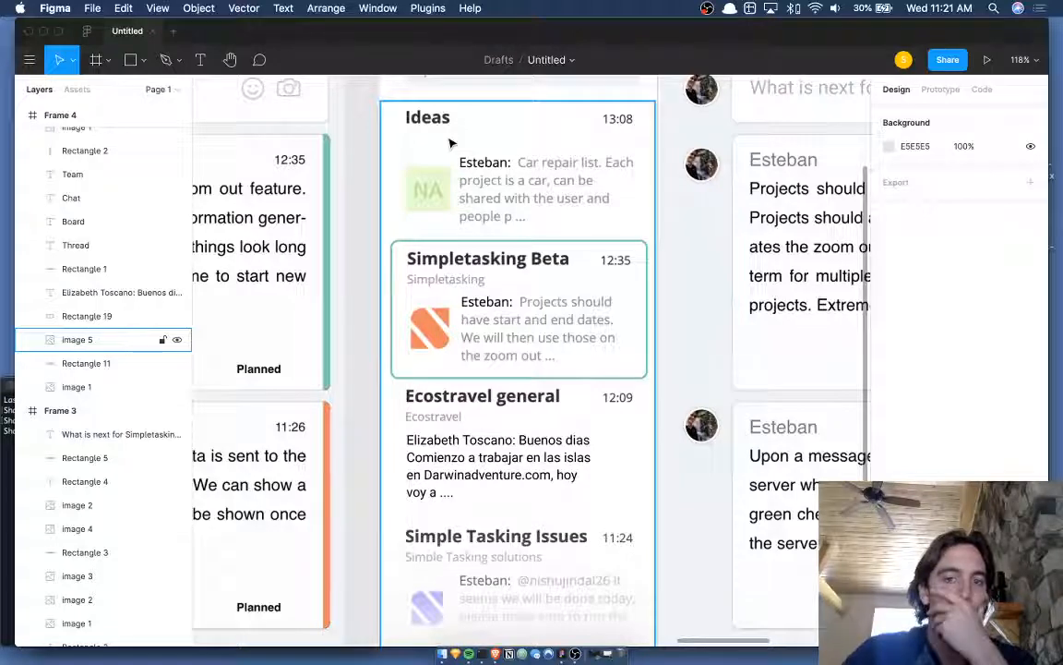
- Duplicate the message preview text upward as a new 'Ecotrav' subtitle line
{"action": "left_click", "coordinate": [503, 461]}
{"action": "scroll", "coordinate": [506, 452], "scroll_direction": "down", "scroll_amount": 2}
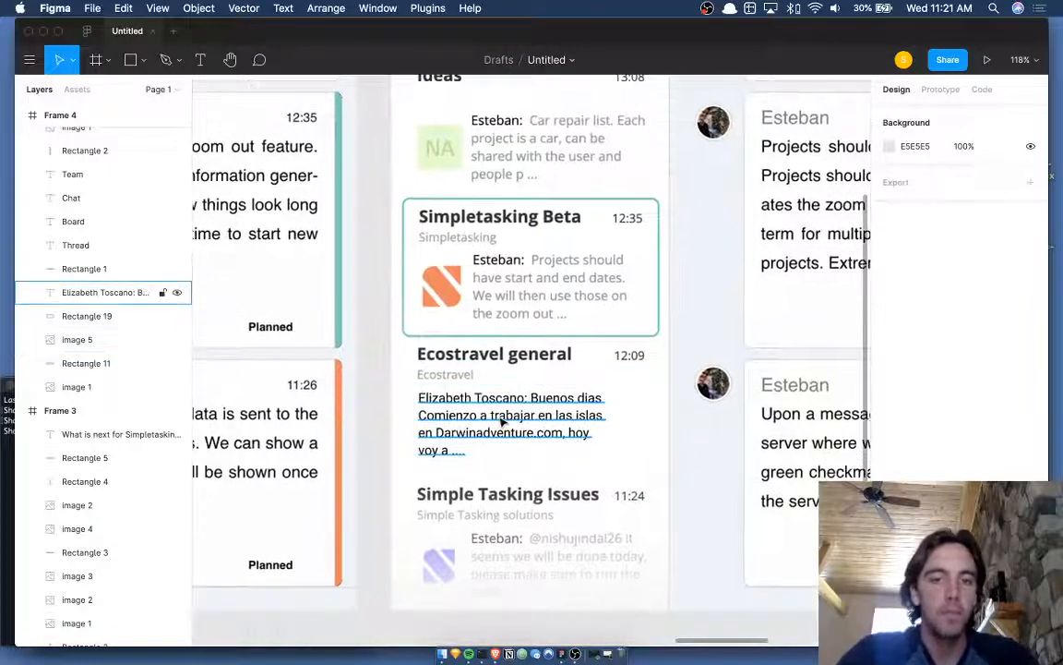
{"action": "left_click_drag", "start_coordinate": [511, 422], "coordinate": [509, 400]}
{"action": "double_click", "coordinate": [507, 398]}
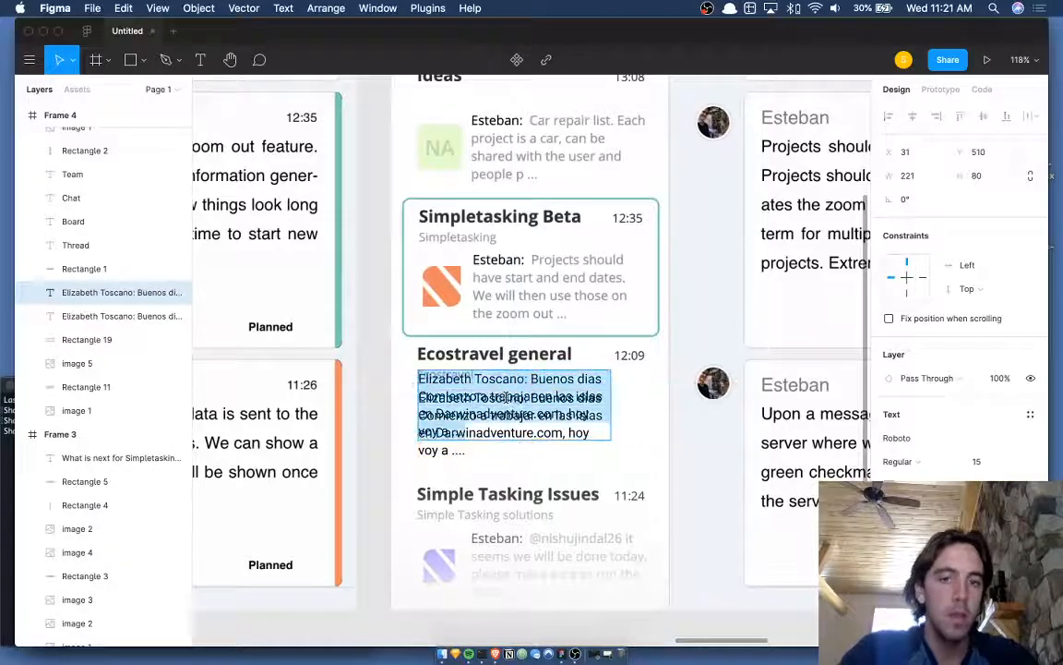
{"action": "type", "text": "e"}
{"action": "key", "text": "BackSpace"}
{"action": "type", "text": "Ecot"}
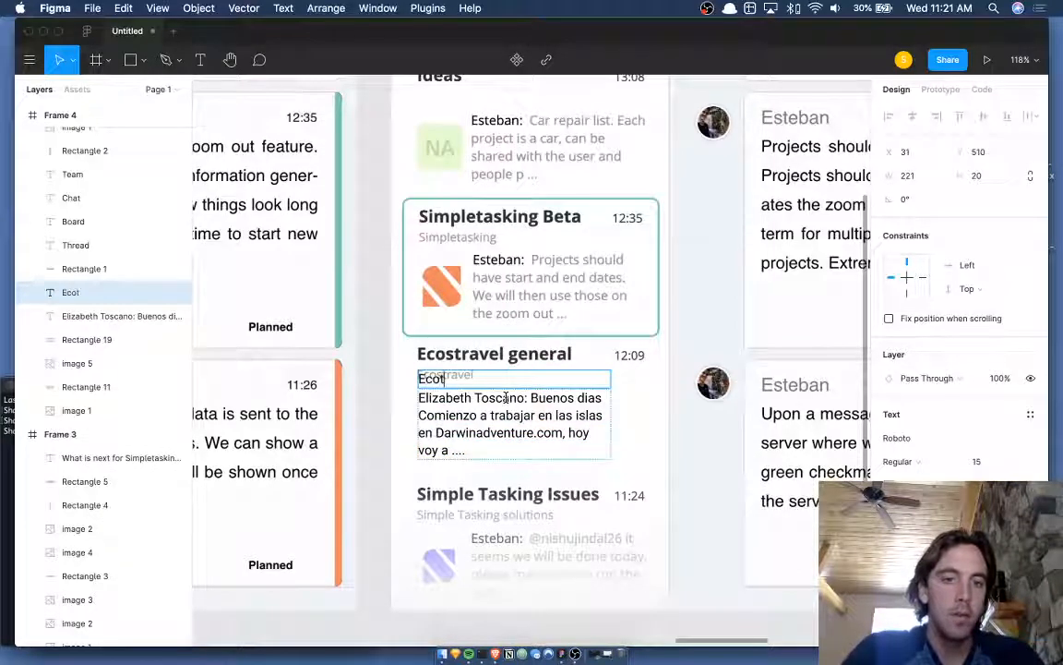
{"action": "type", "text": "ravel"}
{"action": "key", "text": "Escape"}
{"action": "scroll", "coordinate": [435, 433], "scroll_direction": "up", "scroll_amount": 5}
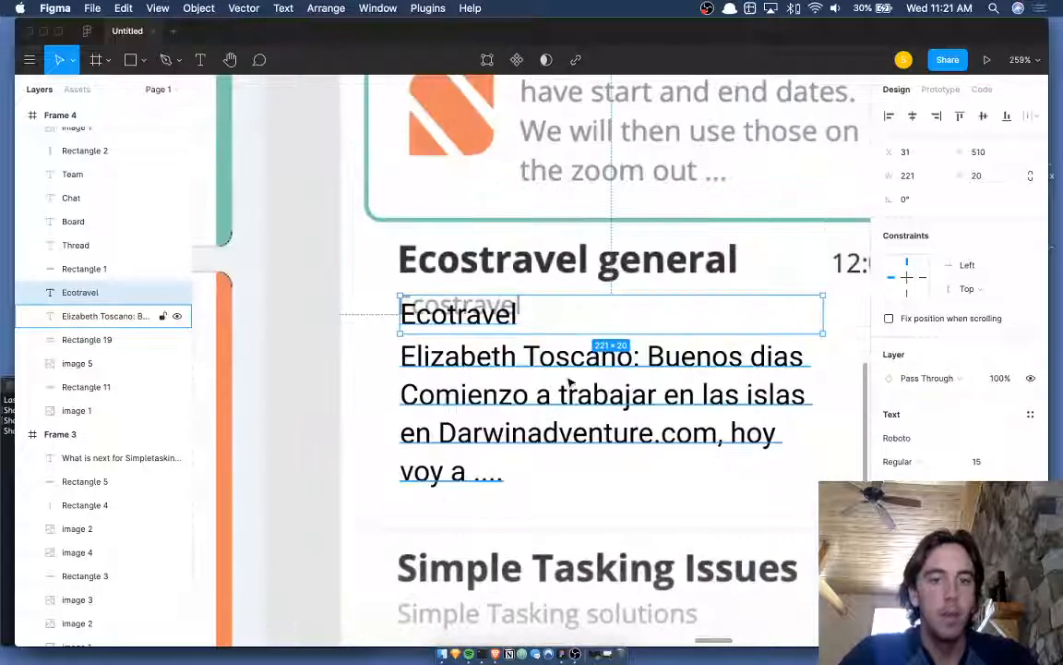
{"action": "key", "text": "Up"}
{"action": "key", "text": "Up"}
{"action": "key", "text": "Up"}
{"action": "key", "text": "Up"}
{"action": "key", "text": "Left"}
{"action": "key", "text": "Left"}
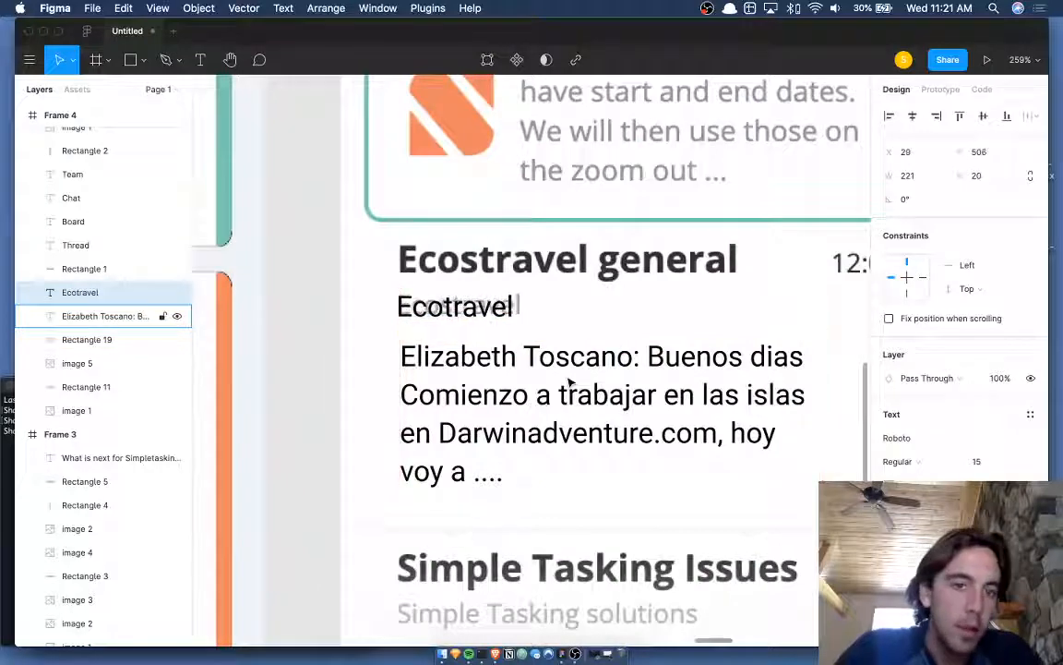
- Set the subtitle to font size 14 and correct its spelling to 'Ecostravel'
{"action": "left_click", "coordinate": [996, 464]}
{"action": "key", "text": "Down"}
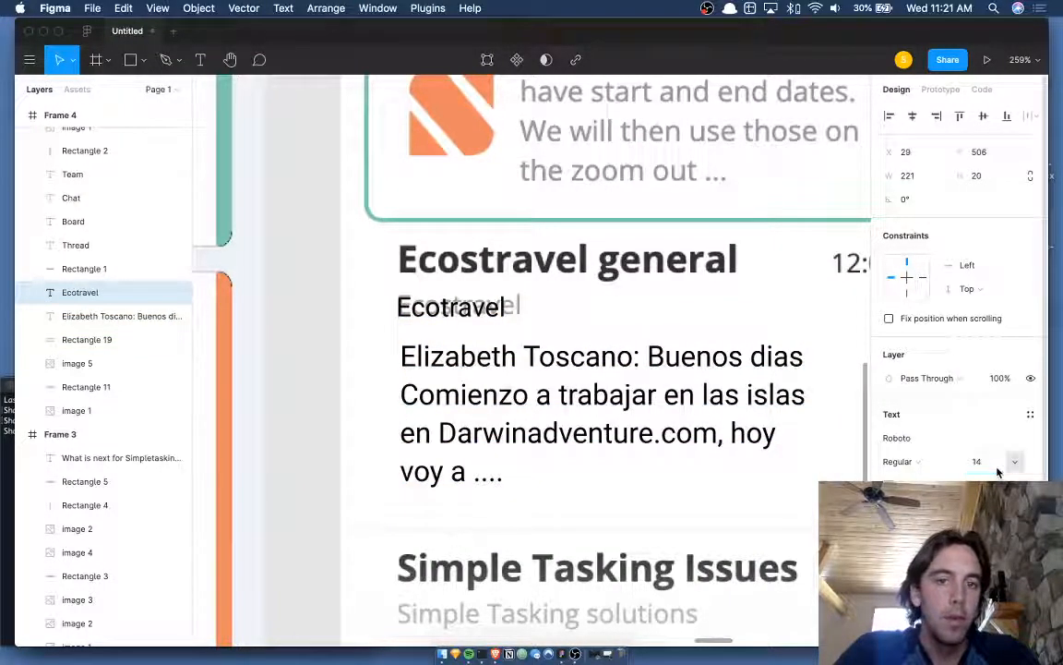
{"action": "key", "text": "Return"}
{"action": "key", "text": "Down"}
{"action": "key", "text": "Up"}
{"action": "key", "text": "Up"}
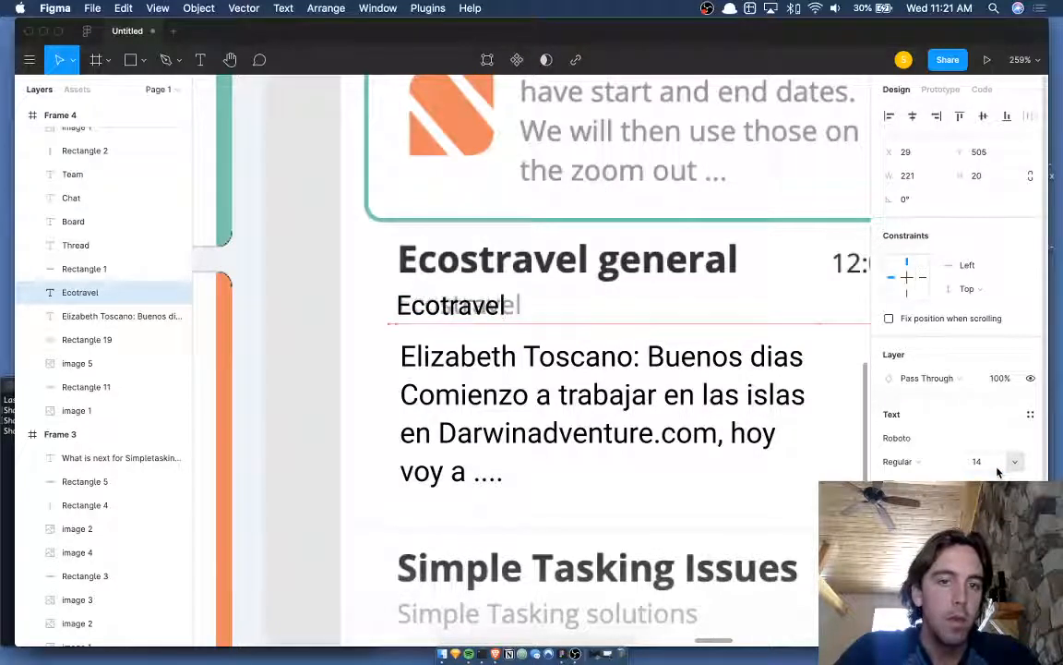
{"action": "key", "text": "Down"}
{"action": "key", "text": "Down"}
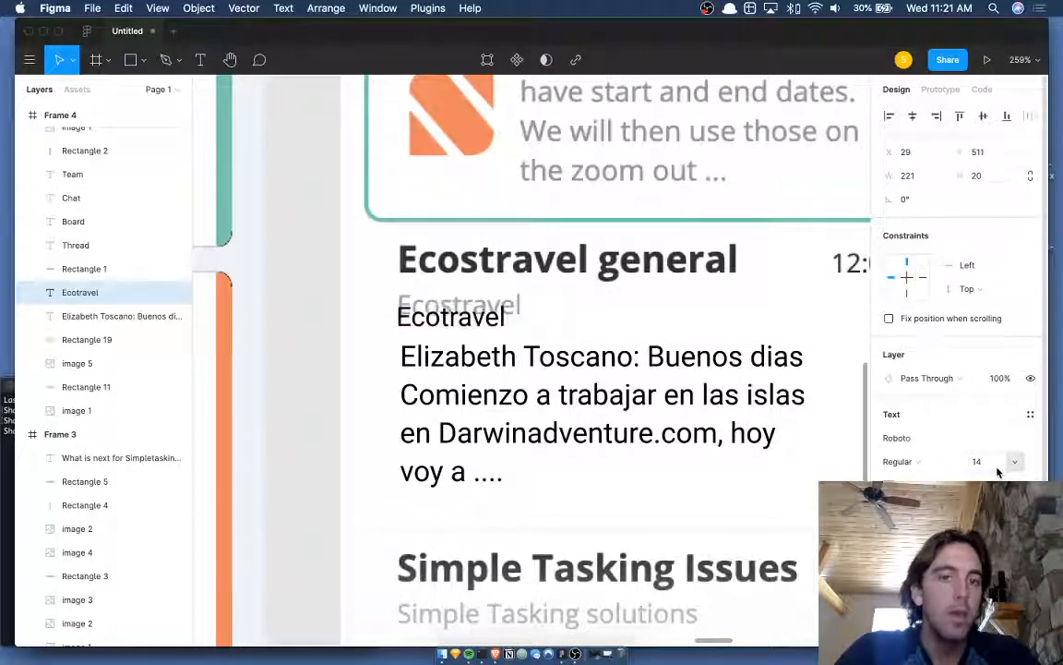
{"action": "key", "text": "Up"}
{"action": "key", "text": "Up"}
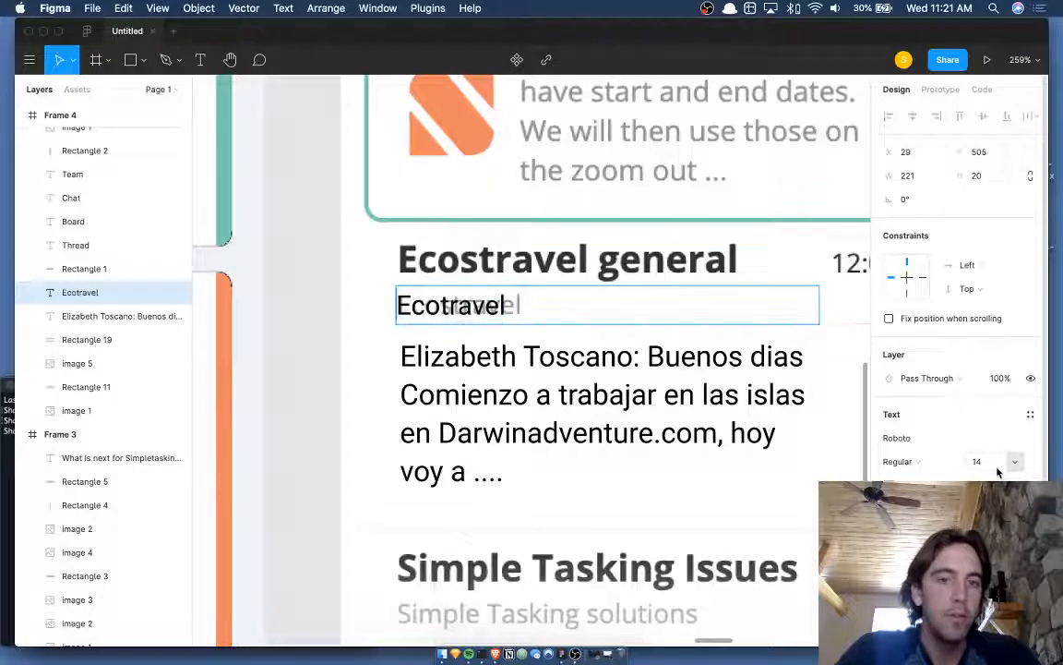
{"action": "key", "text": "Right"}
{"action": "type", "text": "s"}
{"action": "key", "text": "Escape"}
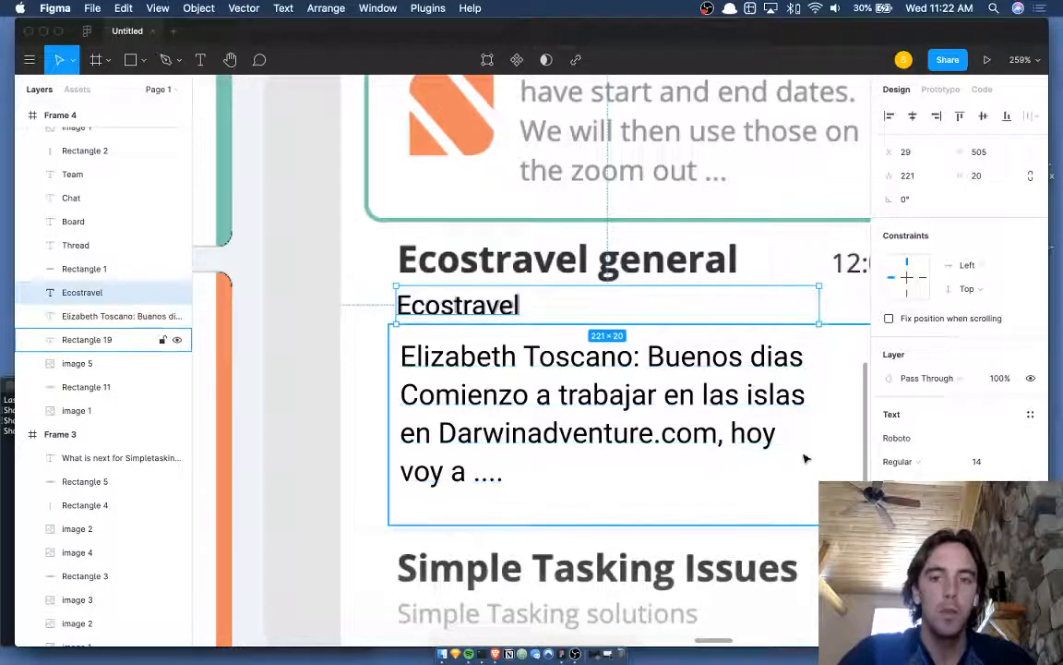
- Stretch Rectangle 19 up over the subtitle and give the subtitle Simpletasking's grey
{"action": "left_click", "coordinate": [738, 426]}
{"action": "left_click_drag", "start_coordinate": [534, 306], "coordinate": [534, 285]}
{"action": "left_click", "coordinate": [452, 294]}
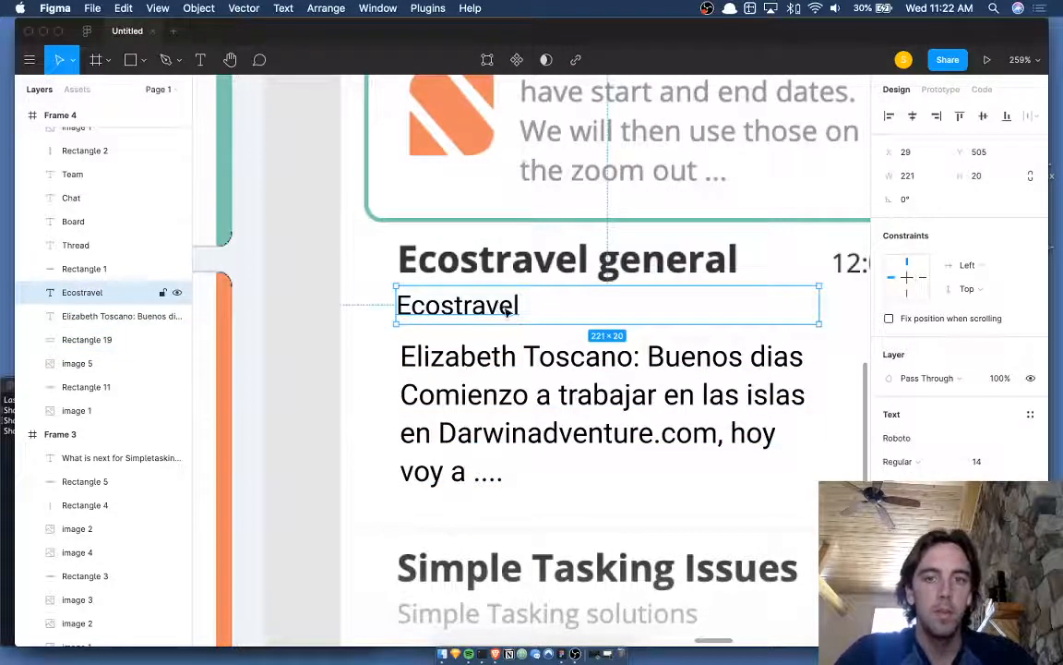
{"action": "scroll", "coordinate": [553, 167], "scroll_direction": "up", "scroll_amount": 3}
{"action": "key", "text": "i"}
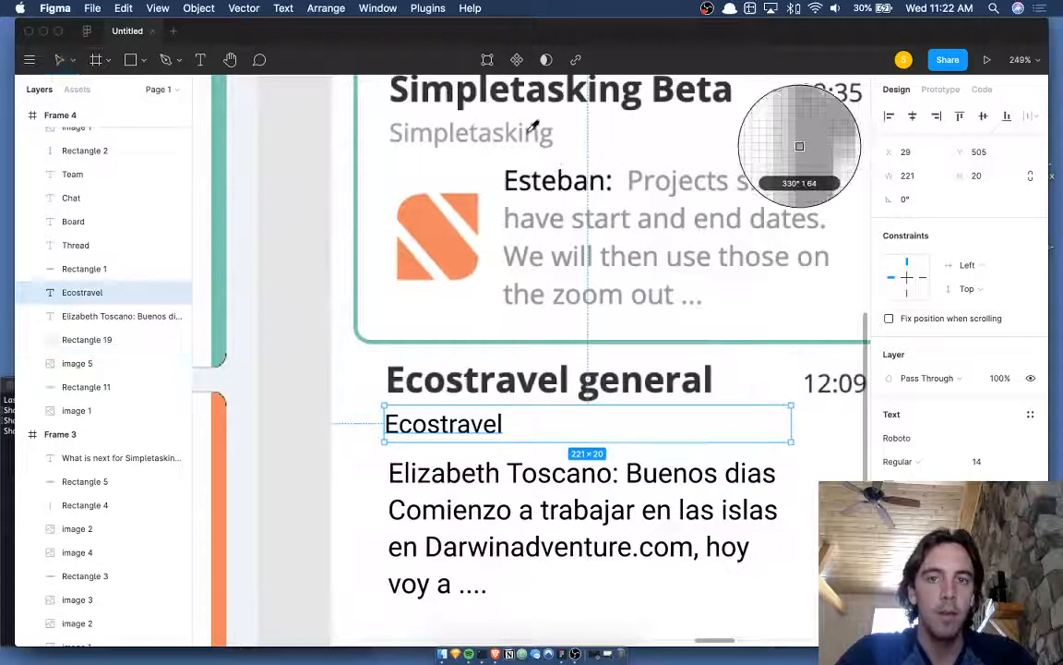
{"action": "left_click", "coordinate": [477, 126]}
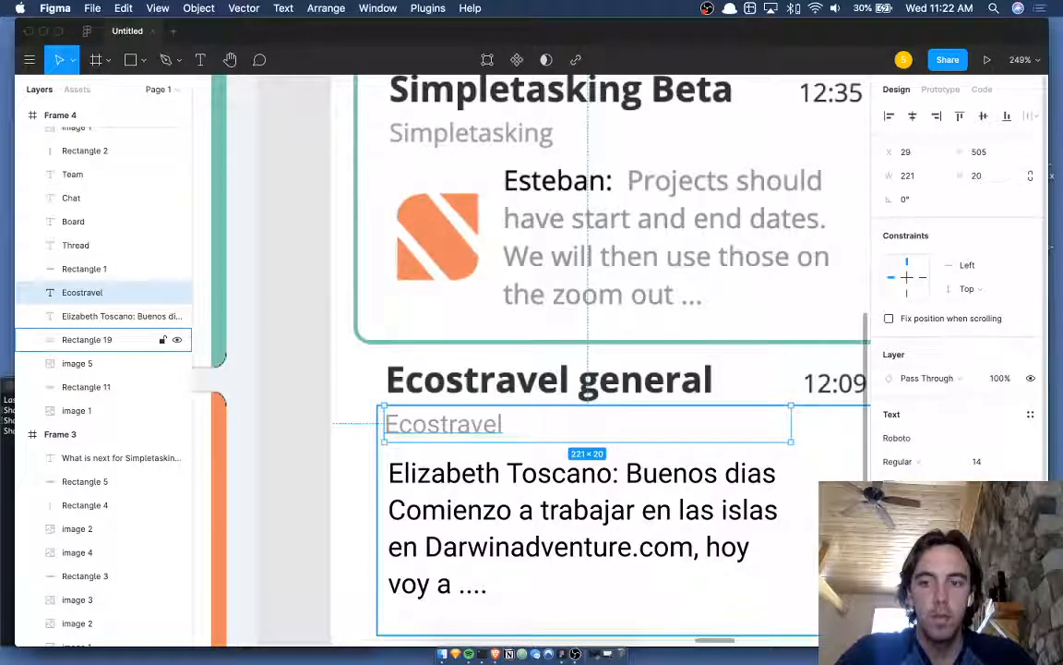
{"action": "left_click", "coordinate": [963, 509]}
- Duplicate the Ecostravel subtitle to the right and change the copy to a '|' divider
{"action": "key", "text": "super+d"}
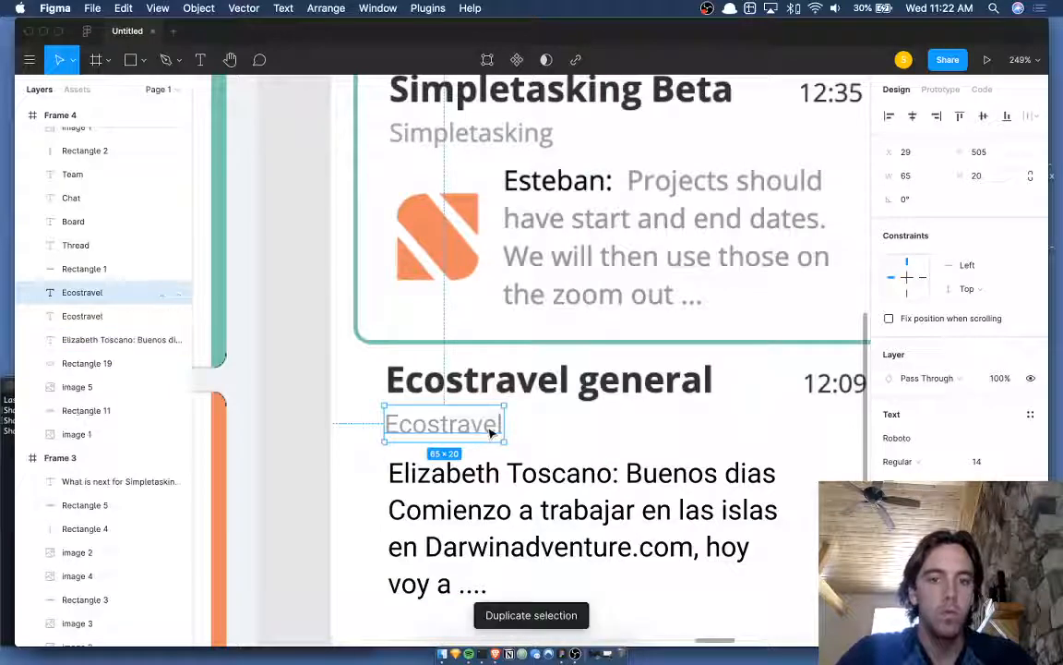
{"action": "key", "text": "shift+Right"}
{"action": "key", "text": "shift+Right"}
{"action": "key", "text": "shift+Right"}
{"action": "key", "text": "shift+Right"}
{"action": "key", "text": "shift+Right"}
{"action": "key", "text": "shift+Right"}
{"action": "key", "text": "shift+Right"}
{"action": "key", "text": "shift+Right"}
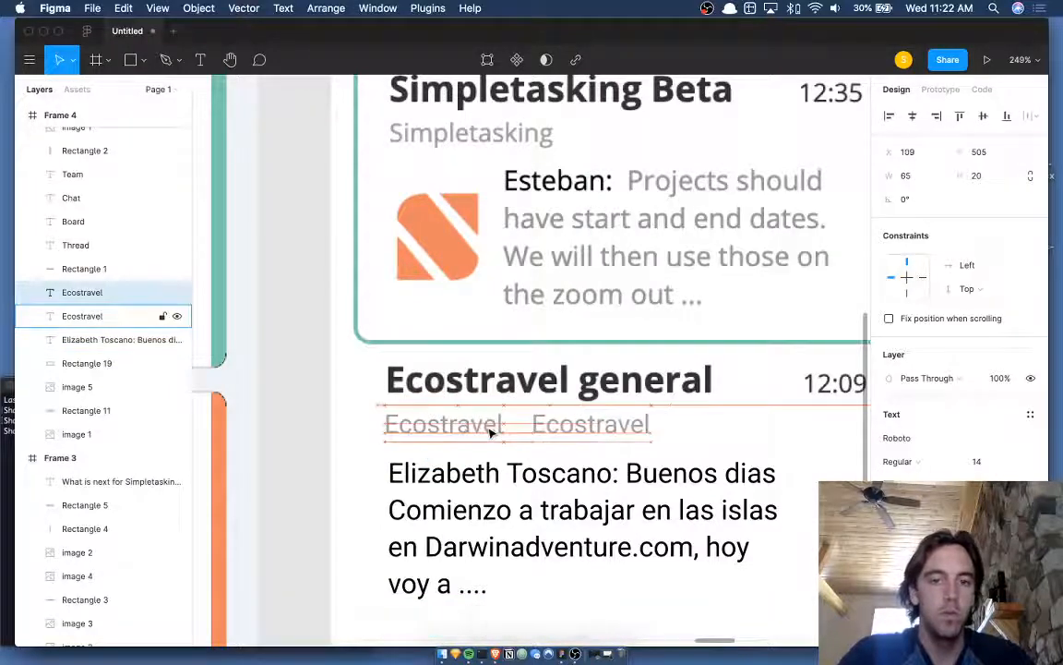
{"action": "key", "text": "Return"}
{"action": "key", "text": "BackSpace"}
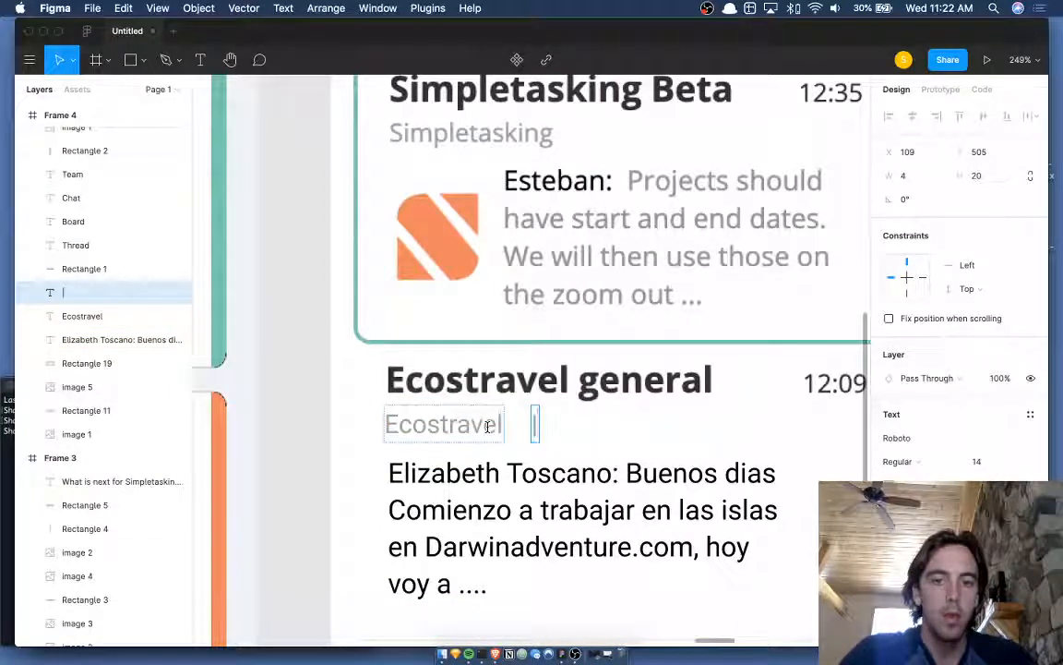
{"action": "key", "text": "Escape"}
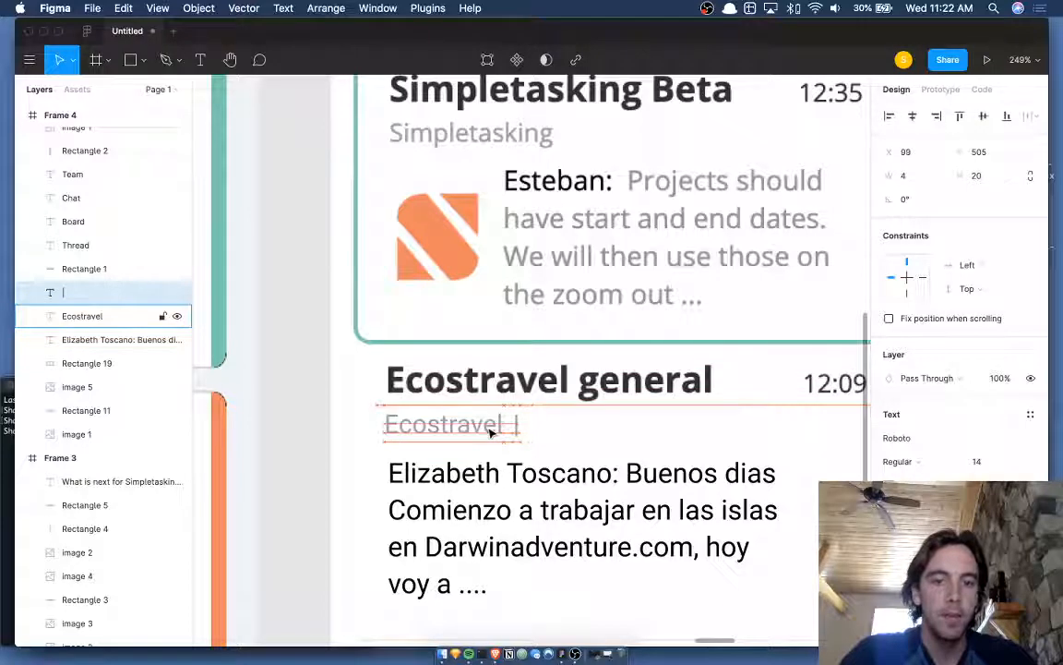
- Duplicate the divider to its right and replace the copy with the sender's name
{"action": "key", "text": "super+d"}
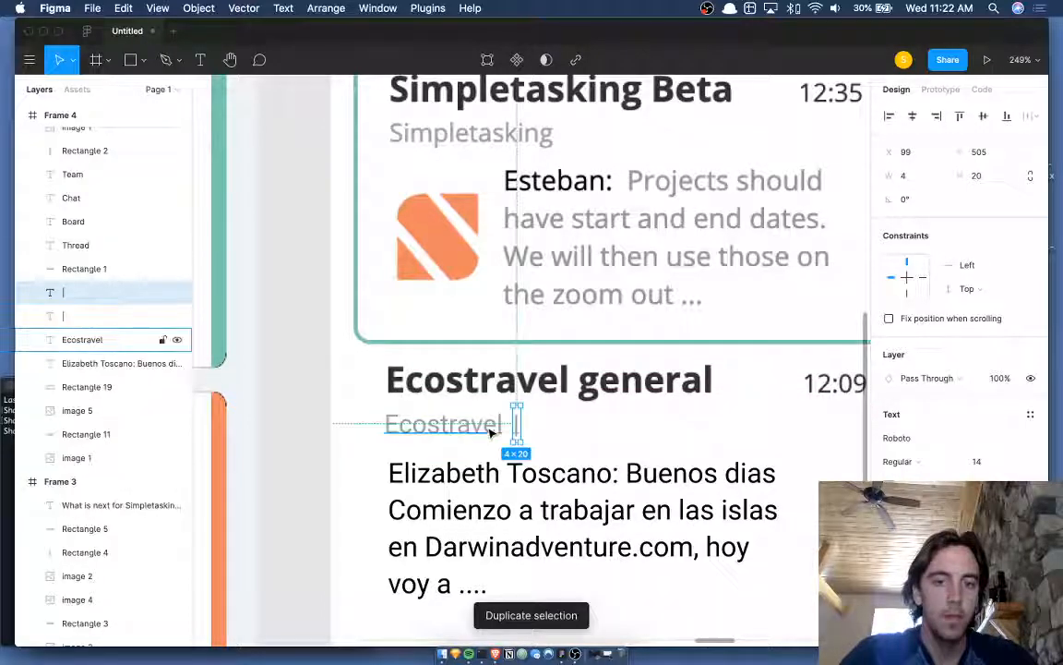
{"action": "key", "text": "shift+Right"}
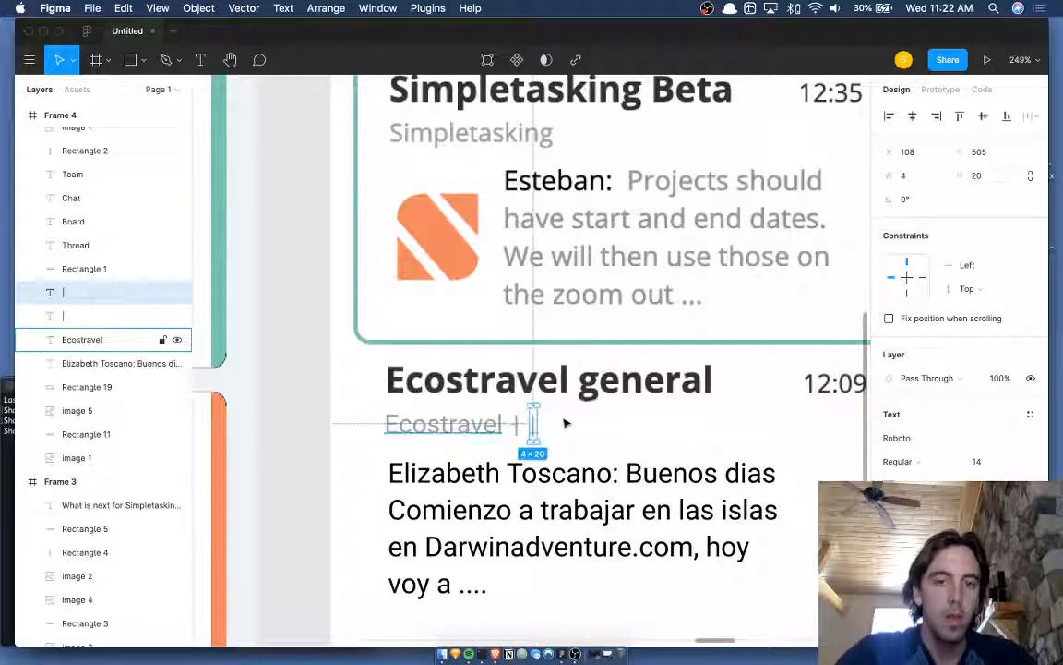
{"action": "scroll", "coordinate": [565, 420], "scroll_direction": "up", "scroll_amount": 5}
{"action": "left_click", "coordinate": [432, 432]}
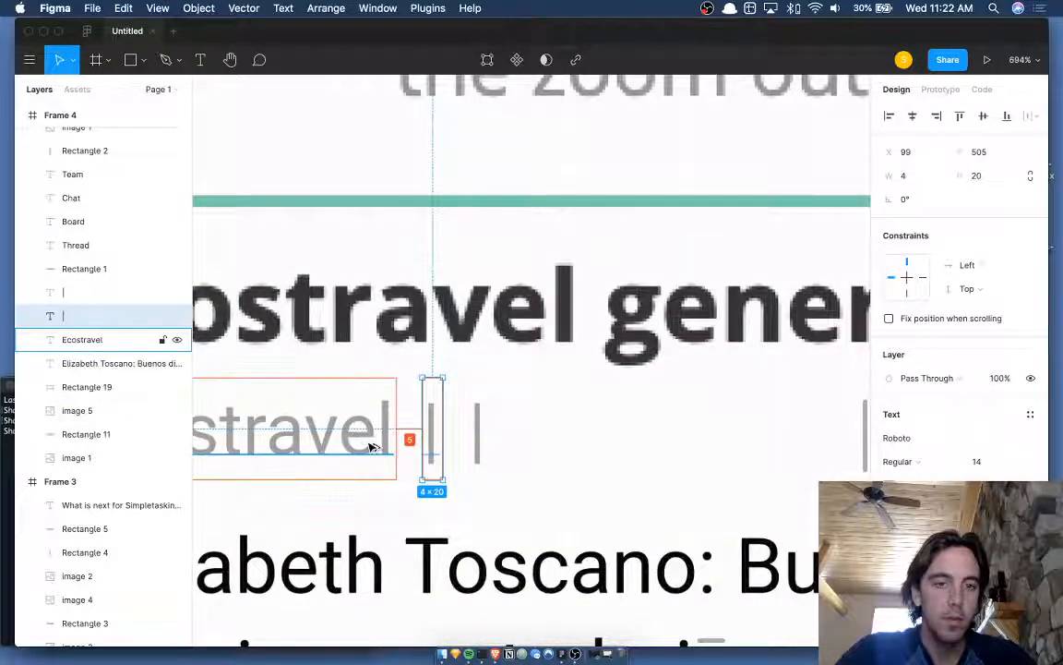
{"action": "left_click", "coordinate": [474, 432]}
{"action": "scroll", "coordinate": [470, 427], "scroll_direction": "down", "scroll_amount": 6}
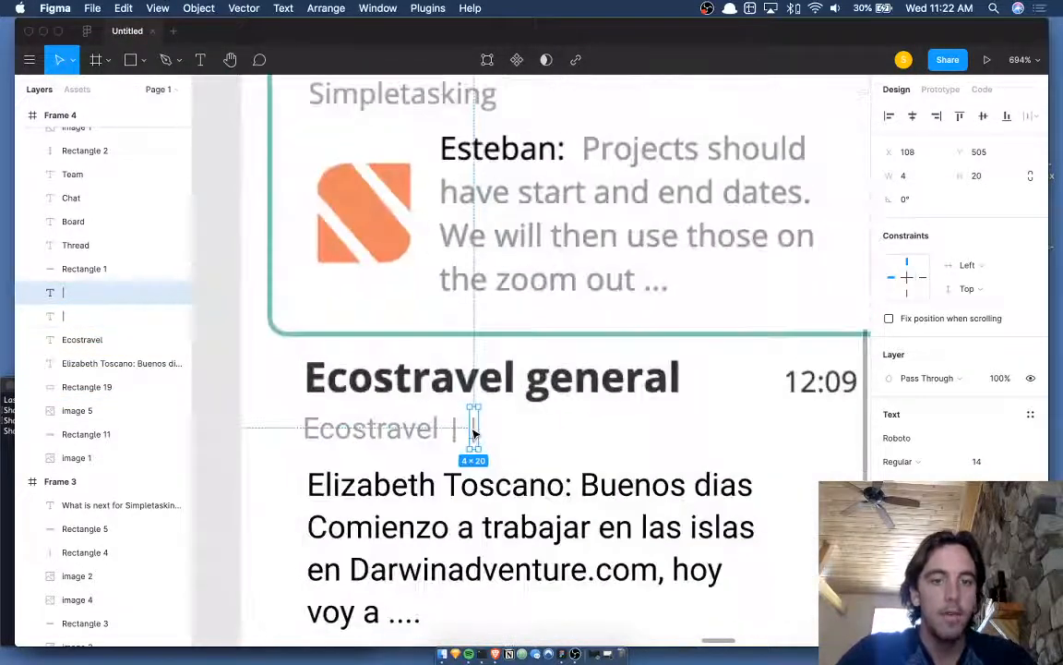
{"action": "key", "text": "Return"}
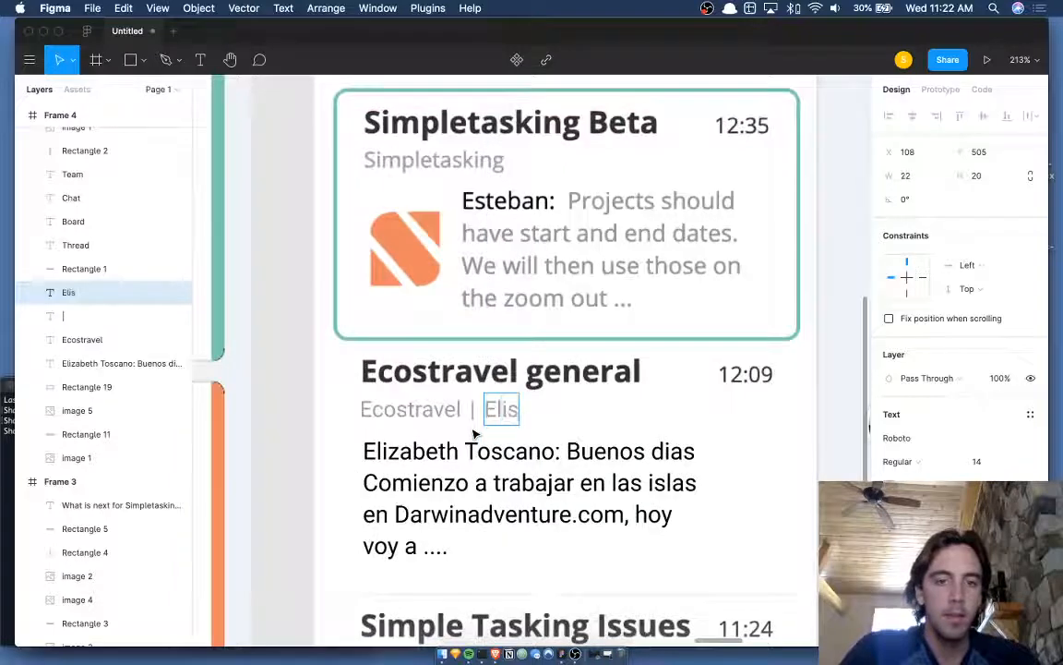
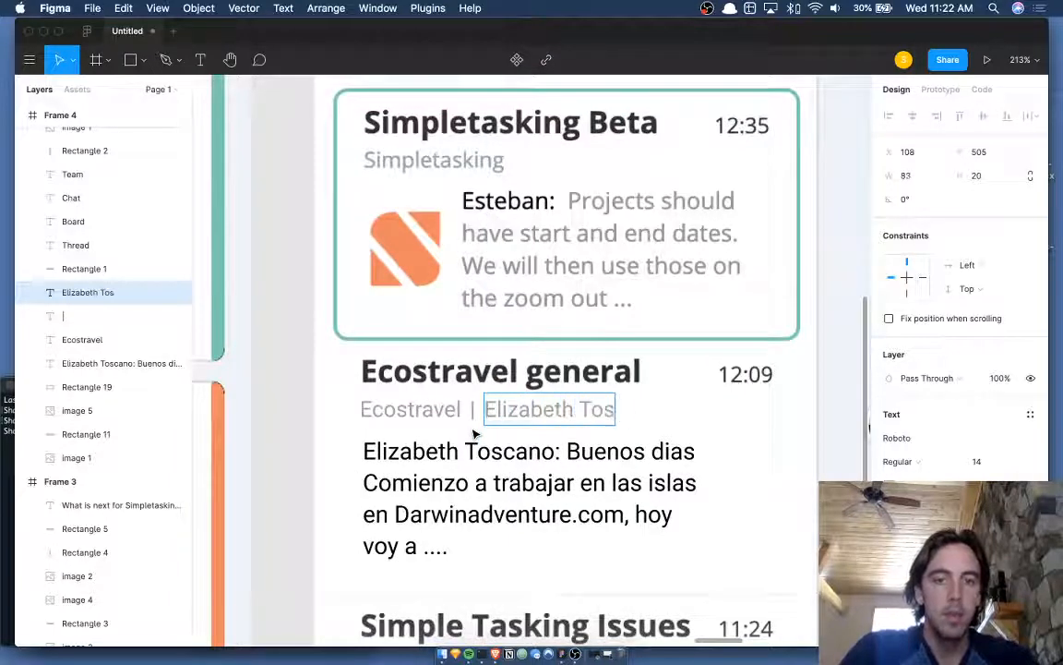
{"action": "key", "text": "Escape"}
- Delete the sender's name prefix from the start of the message preview
{"action": "double_click", "coordinate": [465, 453]}
{"action": "left_click", "coordinate": [567, 452]}
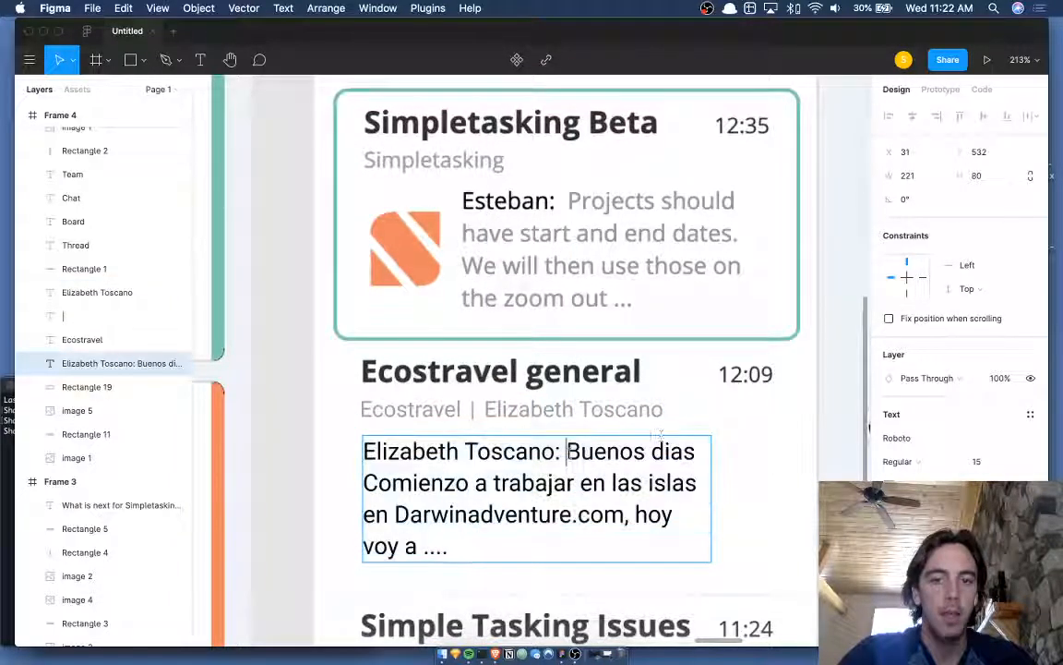
{"action": "key", "text": "shift+super+Left"}
{"action": "key", "text": "BackSpace"}
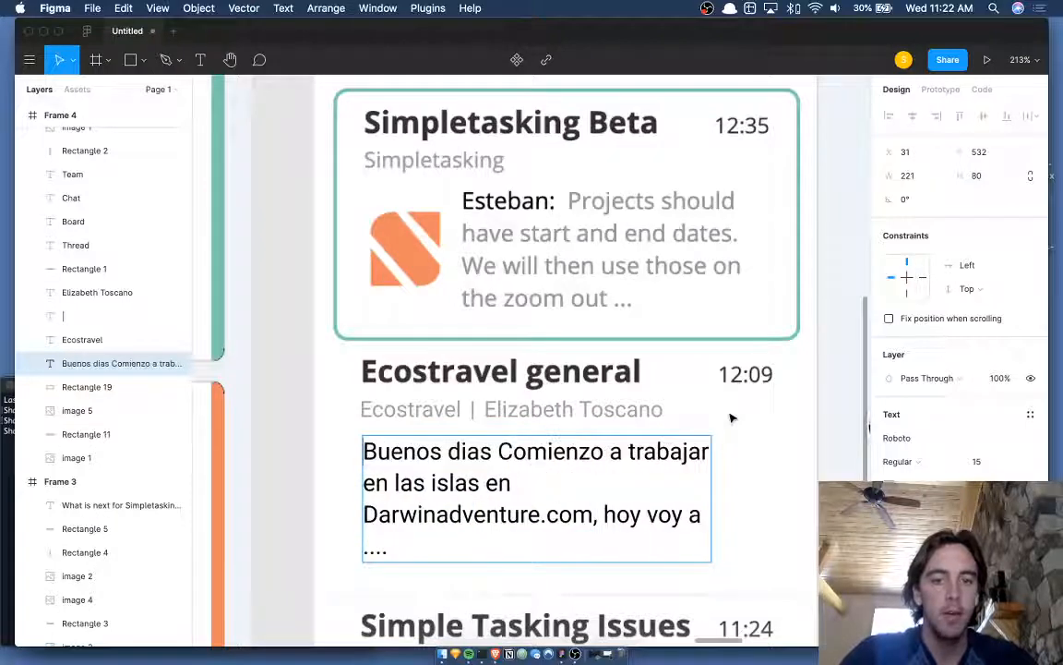
{"action": "key", "text": "Escape"}
{"action": "scroll", "coordinate": [634, 451], "scroll_direction": "down", "scroll_amount": 5}
{"action": "scroll", "coordinate": [581, 482], "scroll_direction": "down", "scroll_amount": 1}
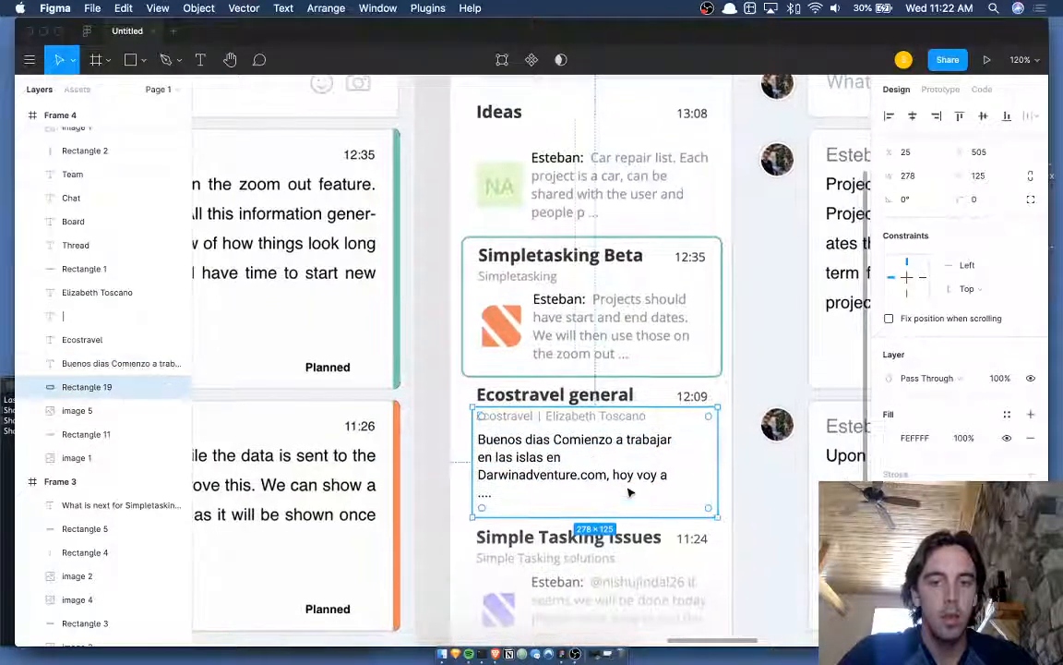
- Widen the message preview box so its lines reflow, and nudge it down
{"action": "left_click", "coordinate": [656, 484]}
{"action": "left_click_drag", "start_coordinate": [674, 473], "coordinate": [691, 474]}
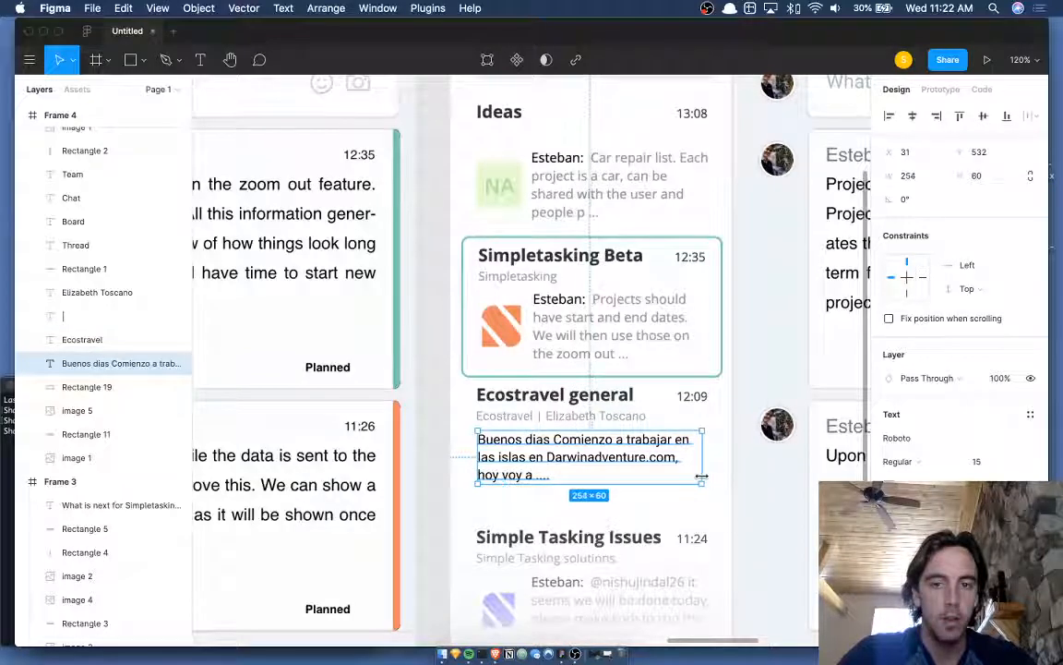
{"action": "left_click_drag", "start_coordinate": [701, 476], "coordinate": [709, 474]}
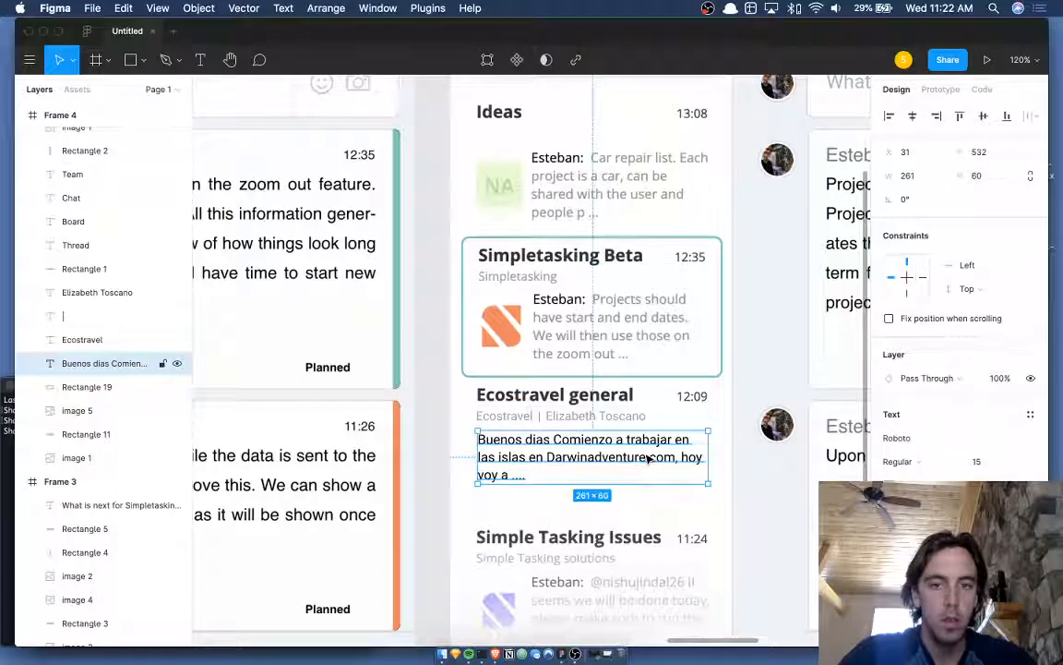
{"action": "key", "text": "Down"}
{"action": "key", "text": "Down"}
{"action": "key", "text": "Down"}
{"action": "key", "text": "Down"}
{"action": "key", "text": "Down"}
{"action": "key", "text": "Down"}
{"action": "key", "text": "Down"}
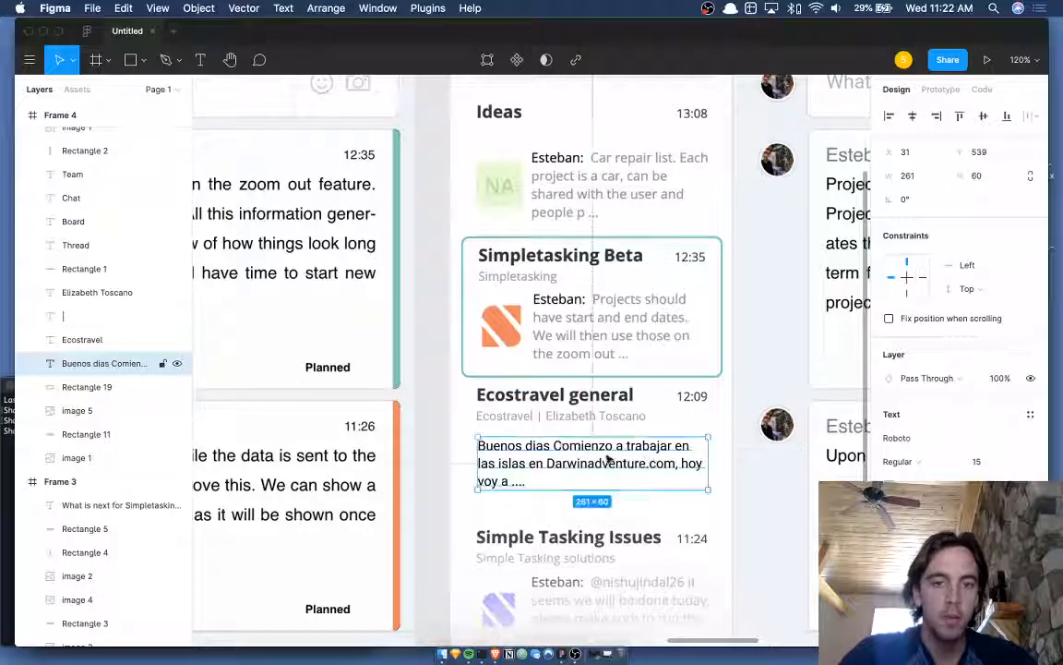
- Select the Ecostravel, divider and sender-name layers and nudge them down
{"action": "left_click", "coordinate": [504, 417]}
{"action": "left_click", "coordinate": [556, 417], "text": "shift"}
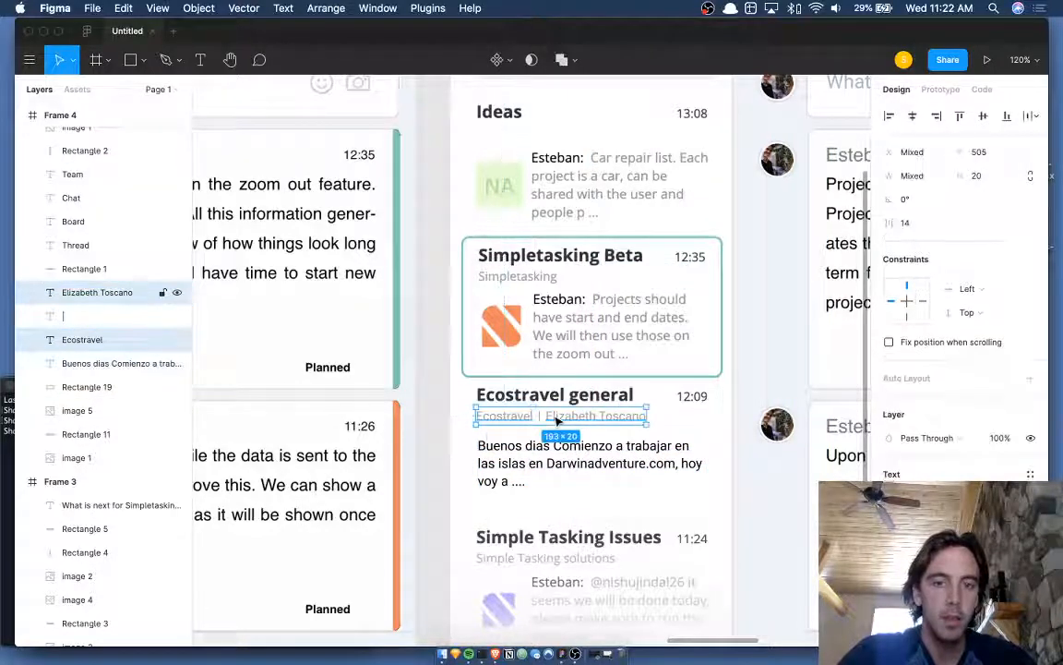
{"action": "left_click", "coordinate": [542, 422], "text": "shift"}
{"action": "key", "text": "Down"}
{"action": "key", "text": "Down"}
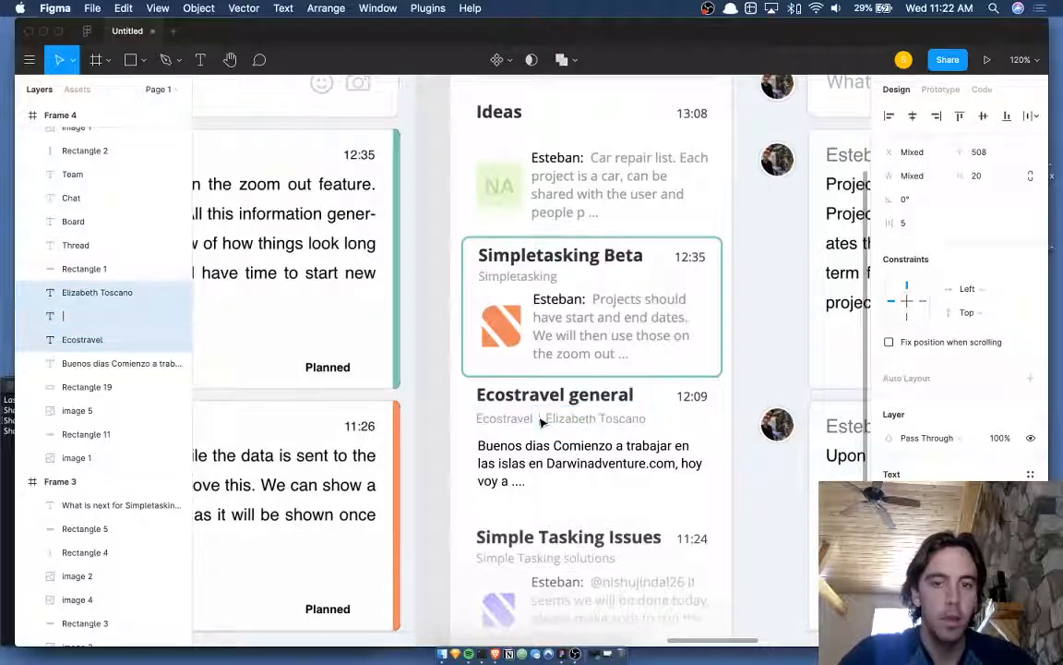
{"action": "scroll", "coordinate": [542, 422], "scroll_direction": "down", "scroll_amount": 3}
{"action": "scroll", "coordinate": [582, 429], "scroll_direction": "up", "scroll_amount": 5}
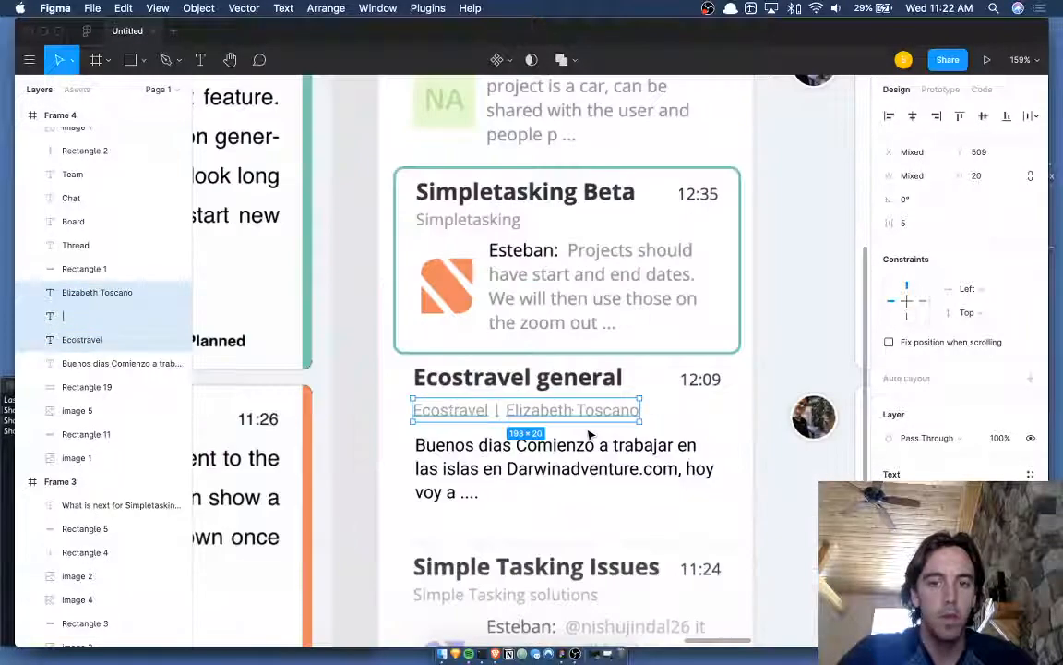
- Select the Buenos dias message together with the subtitle text layers
{"action": "left_click", "coordinate": [584, 467]}
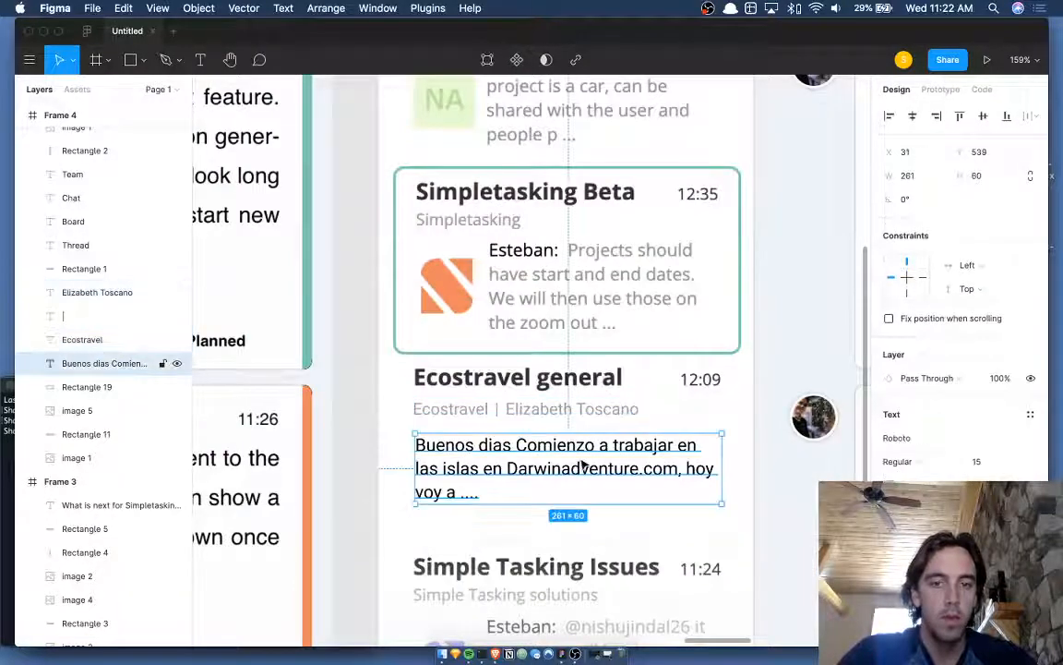
{"action": "left_click", "coordinate": [772, 462]}
{"action": "scroll", "coordinate": [772, 463], "scroll_direction": "down", "scroll_amount": 5}
{"action": "scroll", "coordinate": [772, 462], "scroll_direction": "right", "scroll_amount": 3}
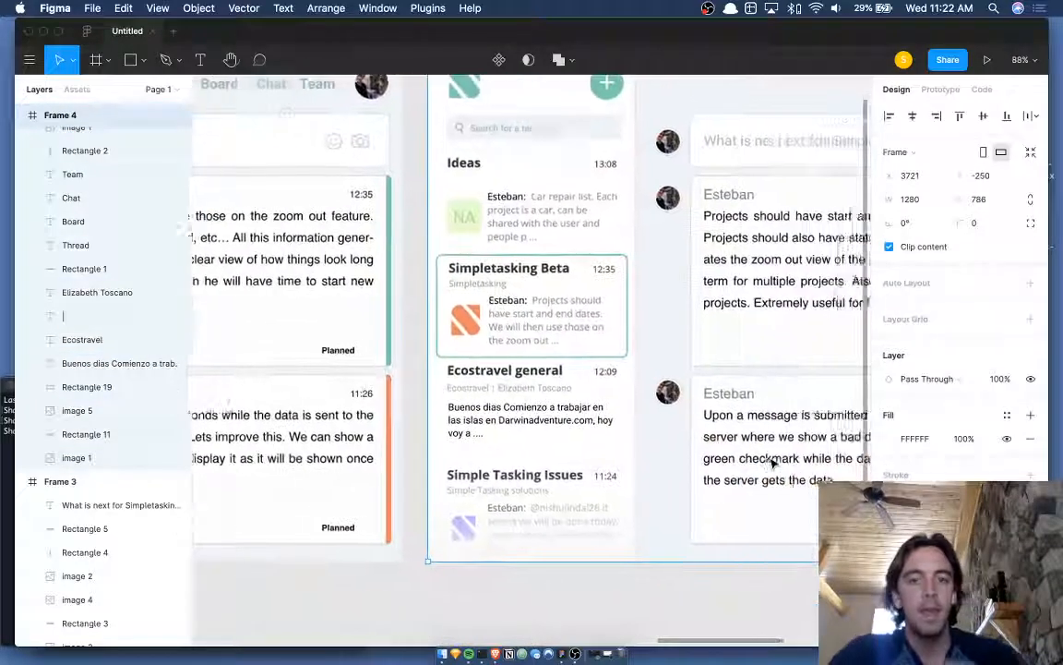
{"action": "scroll", "coordinate": [595, 576], "scroll_direction": "down", "scroll_amount": 1}
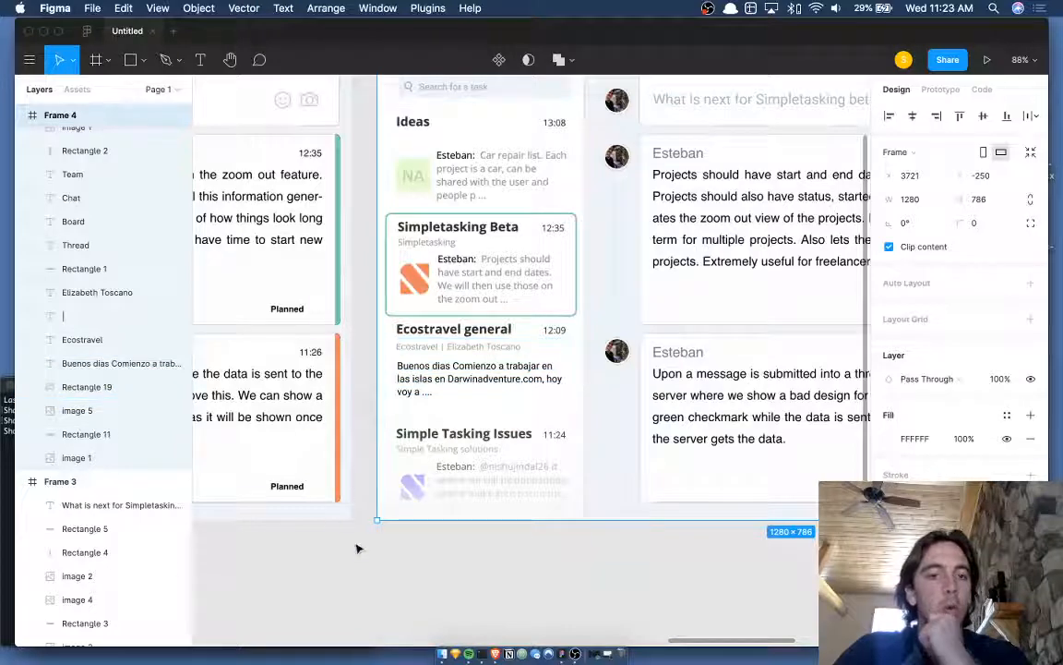
{"action": "left_click", "coordinate": [522, 406]}
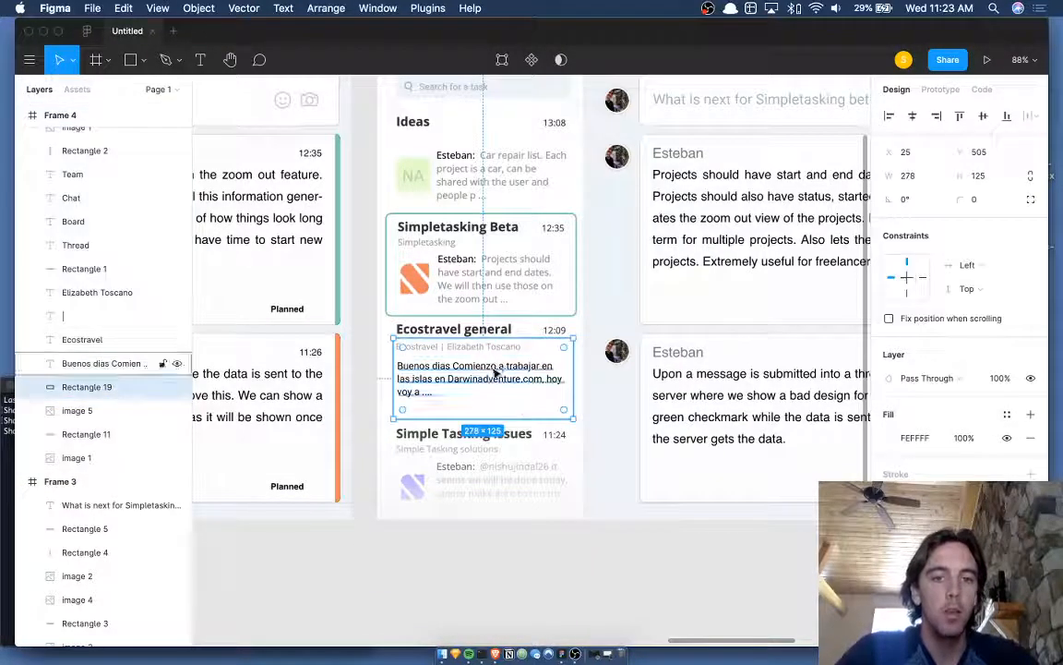
{"action": "left_click", "coordinate": [421, 348], "text": "shift"}
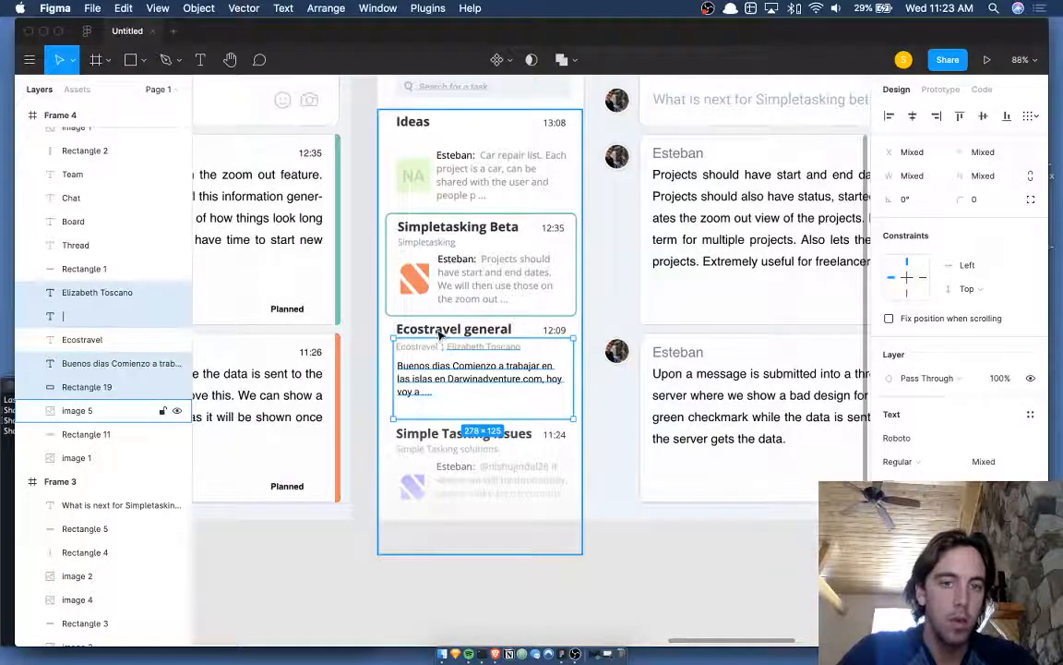
{"action": "scroll", "coordinate": [439, 338], "scroll_direction": "up", "scroll_amount": 5}
{"action": "scroll", "coordinate": [433, 341], "scroll_direction": "up", "scroll_amount": 8}
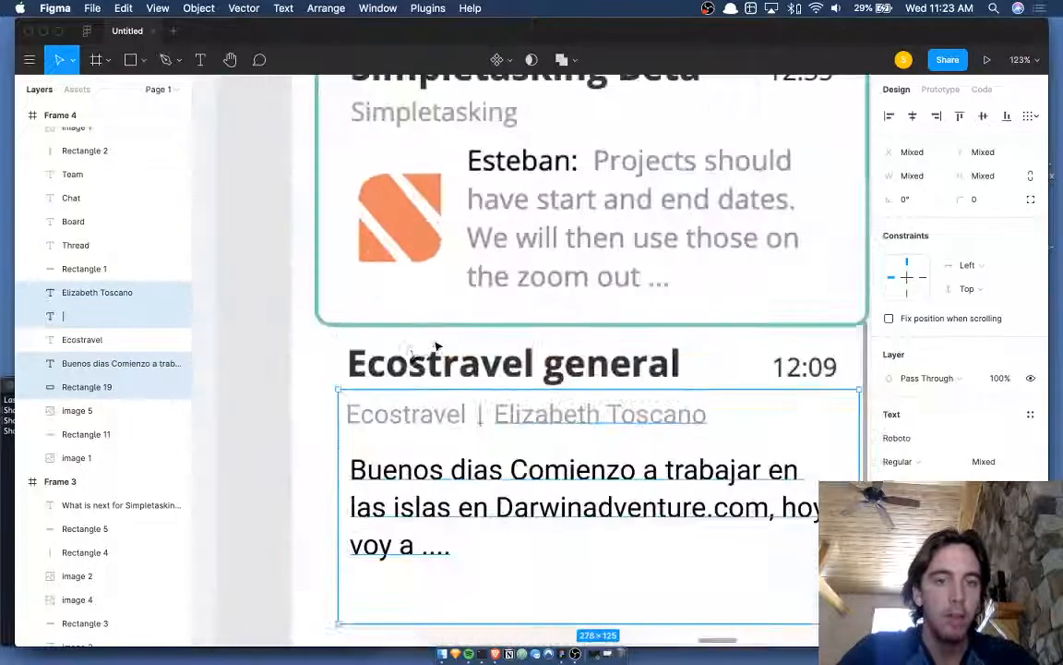
- Add a new 'Ecostravel general' text layer on the heading in Roboto Black
{"action": "key", "text": "t"}
{"action": "left_click", "coordinate": [355, 362]}
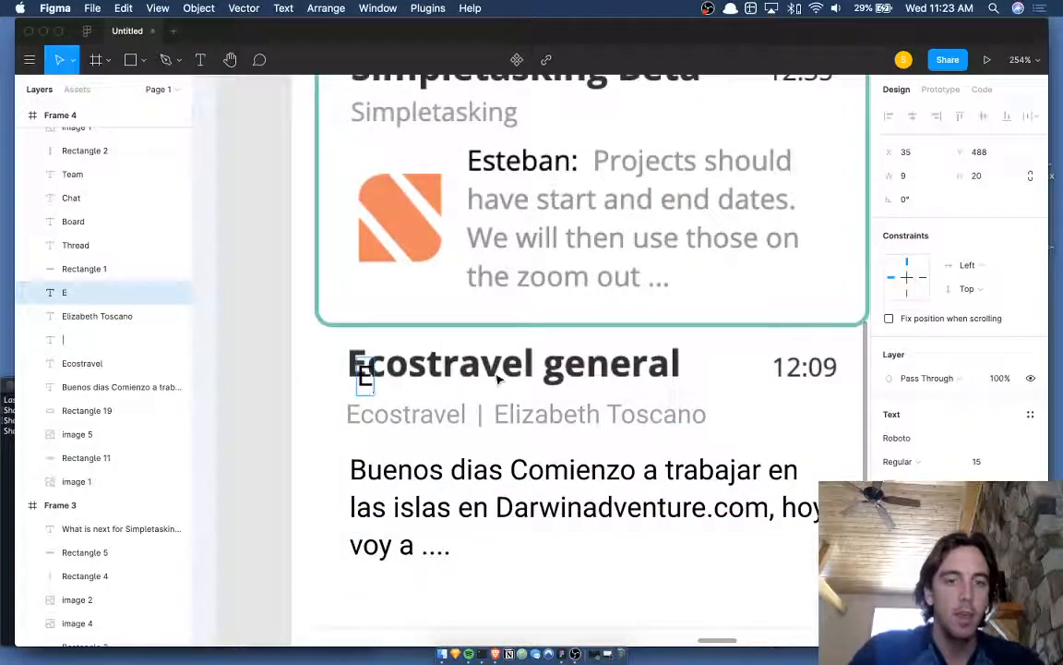
{"action": "type", "text": "costrav"}
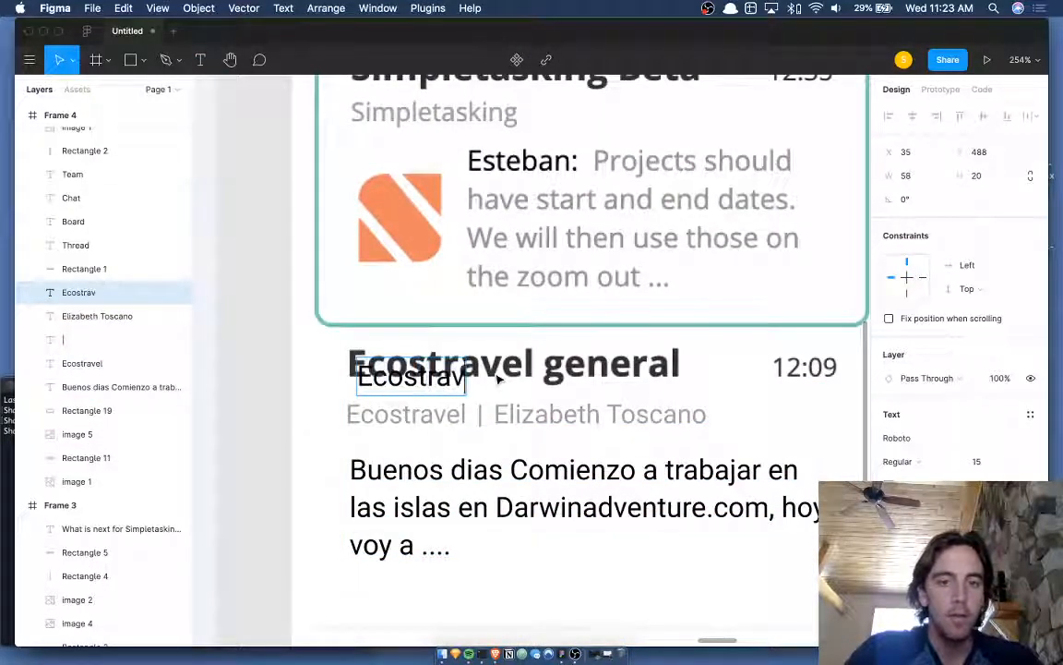
{"action": "type", "text": "el general"}
{"action": "key", "text": "Escape"}
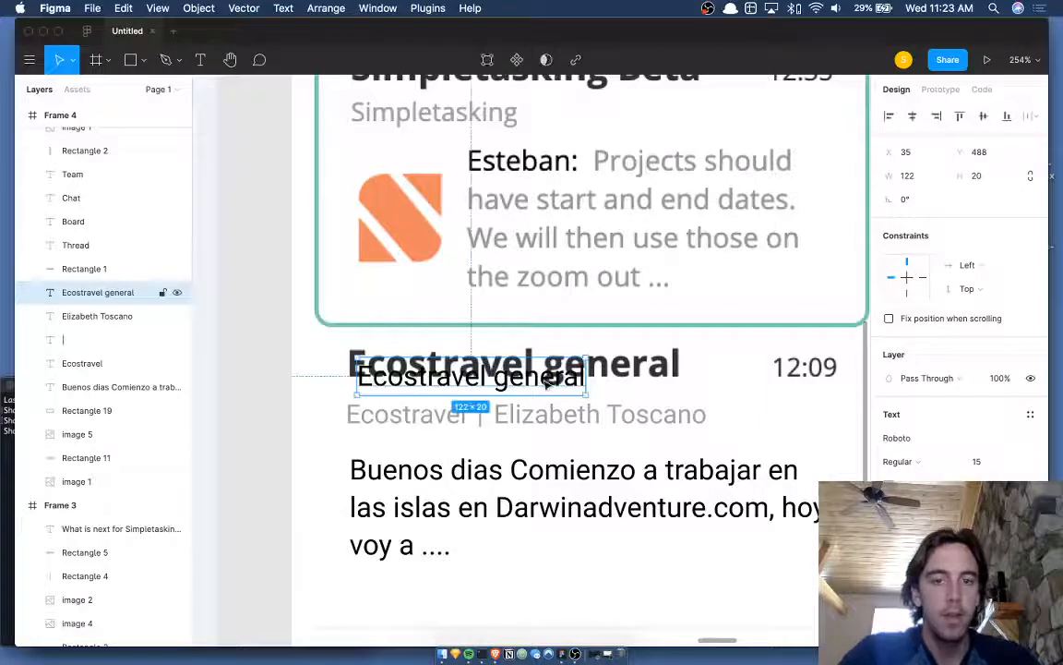
{"action": "scroll", "coordinate": [553, 383], "scroll_direction": "up", "scroll_amount": 3}
{"action": "left_click", "coordinate": [928, 463]}
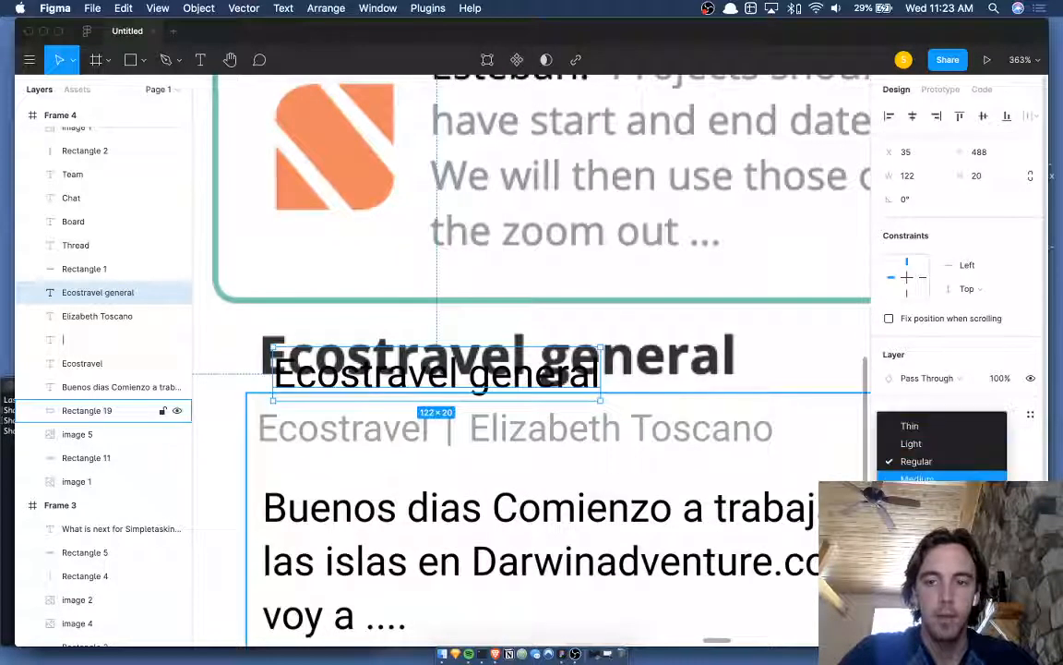
{"action": "left_click", "coordinate": [916, 514]}
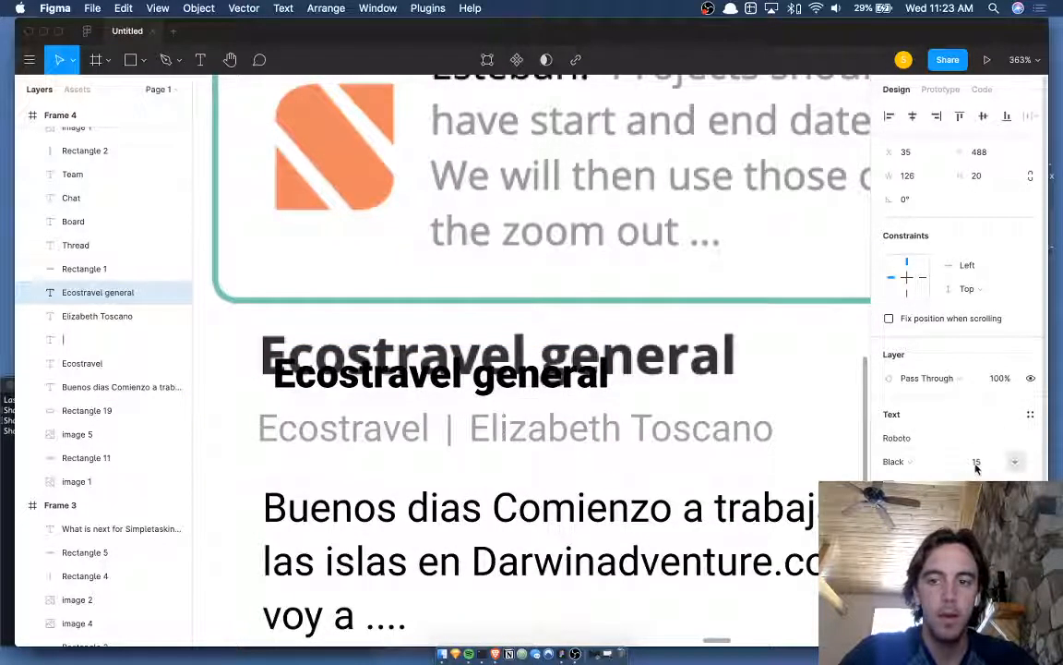
{"action": "left_click", "coordinate": [976, 461]}
{"action": "key", "text": "Up"}
{"action": "key", "text": "Up"}
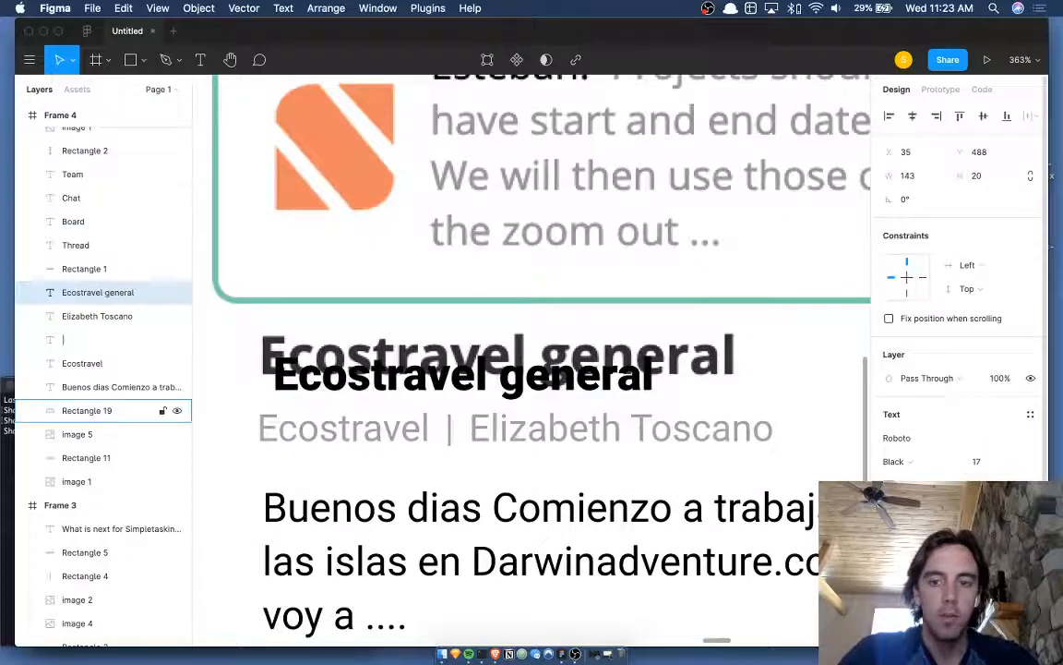
- Temporarily colour the title red, align it over the original heading, and size it 19
{"action": "left_click", "coordinate": [891, 591]}
{"action": "left_click_drag", "start_coordinate": [793, 361], "coordinate": [929, 222]}
{"action": "left_click", "coordinate": [929, 221]}
{"action": "key", "text": "Up"}
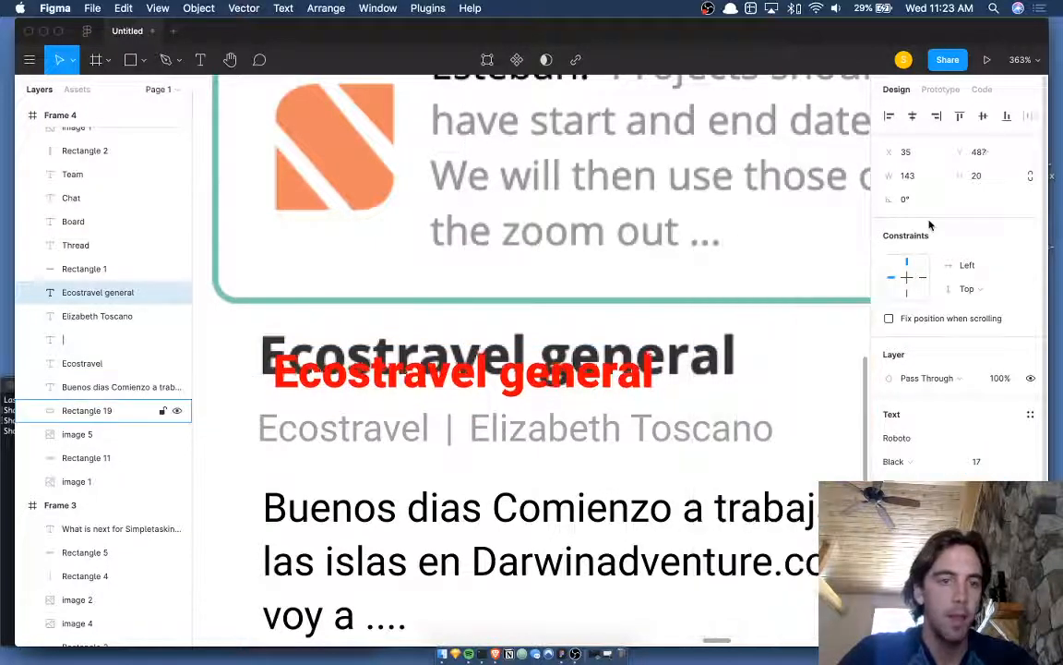
{"action": "key", "text": "Up"}
{"action": "key", "text": "Up"}
{"action": "key", "text": "Up"}
{"action": "key", "text": "Up"}
{"action": "key", "text": "Up"}
{"action": "key", "text": "Up"}
{"action": "key", "text": "Up"}
{"action": "key", "text": "Left"}
{"action": "key", "text": "Left"}
{"action": "key", "text": "Left"}
{"action": "key", "text": "Left"}
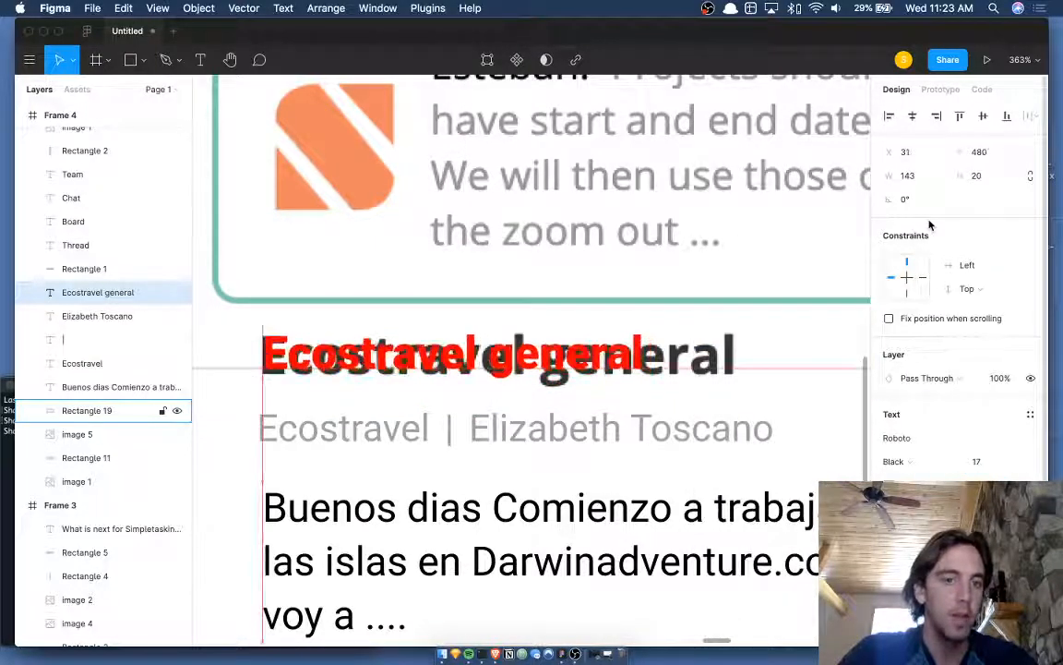
{"action": "key", "text": "Left"}
{"action": "key", "text": "Up"}
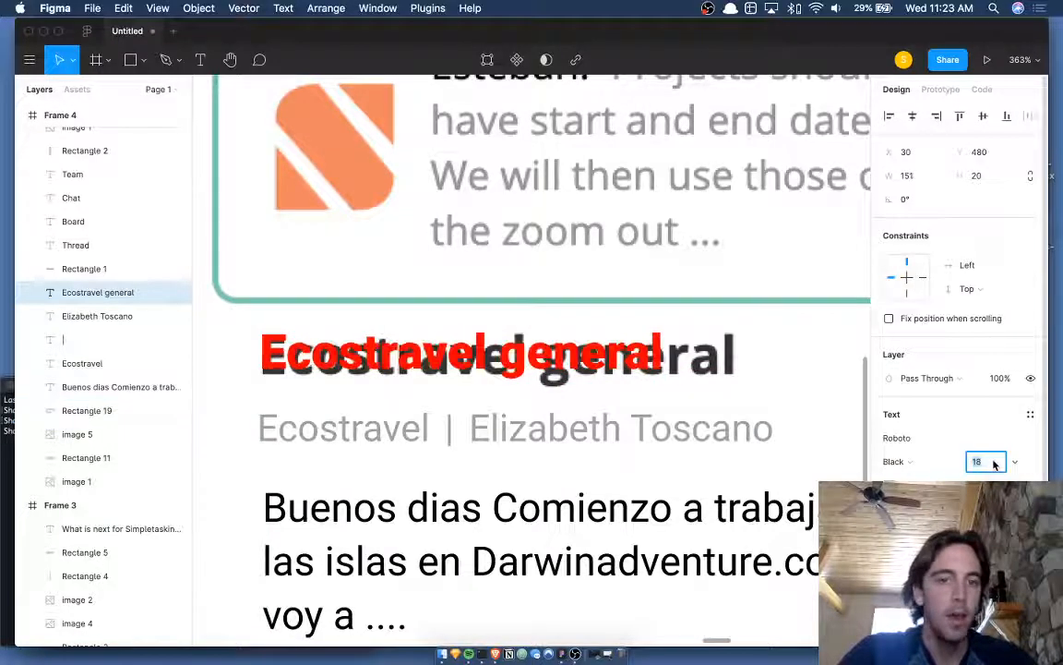
{"action": "key", "text": "Return"}
{"action": "key", "text": "Down"}
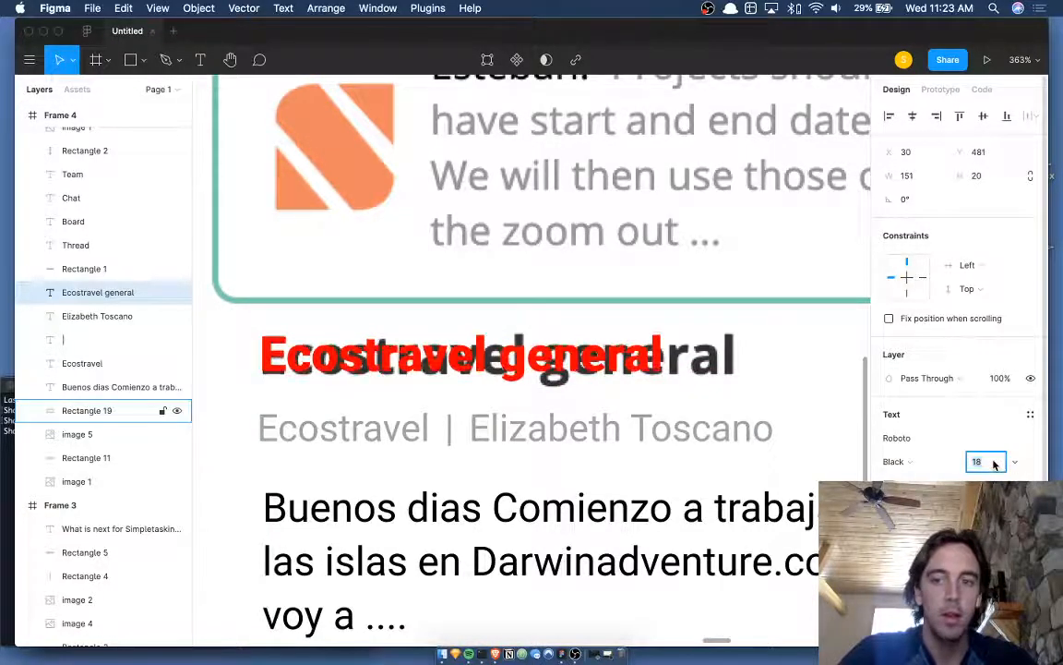
{"action": "key", "text": "Up"}
{"action": "key", "text": "Down"}
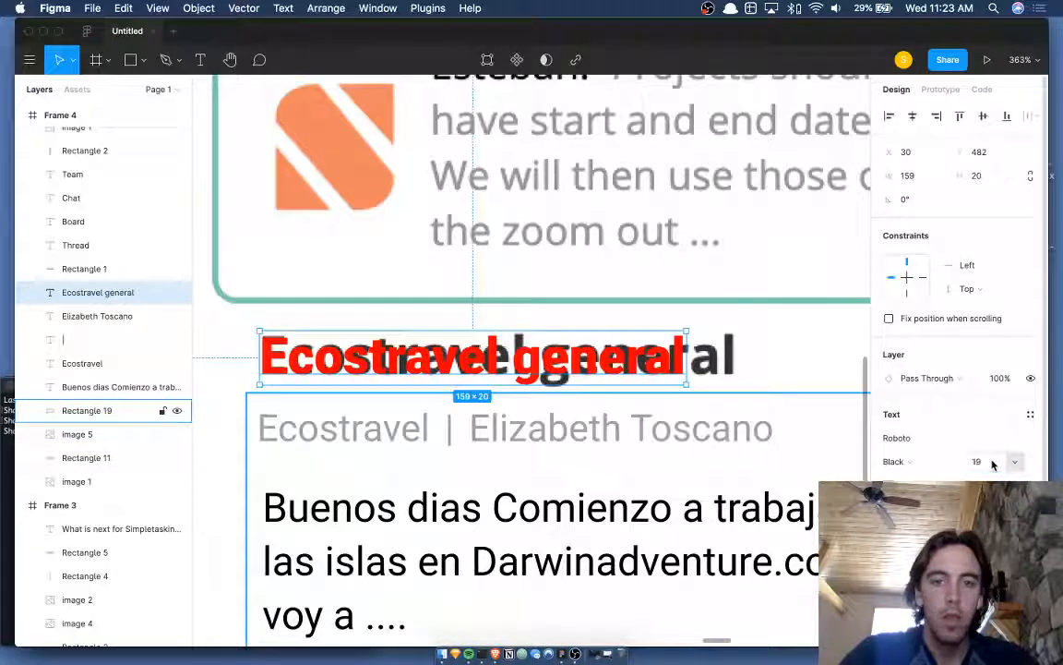
- Widen the title's letter spacing and give it the original heading's dark grey
{"action": "key", "text": "Up"}
{"action": "key", "text": "Up"}
{"action": "key", "text": "Up"}
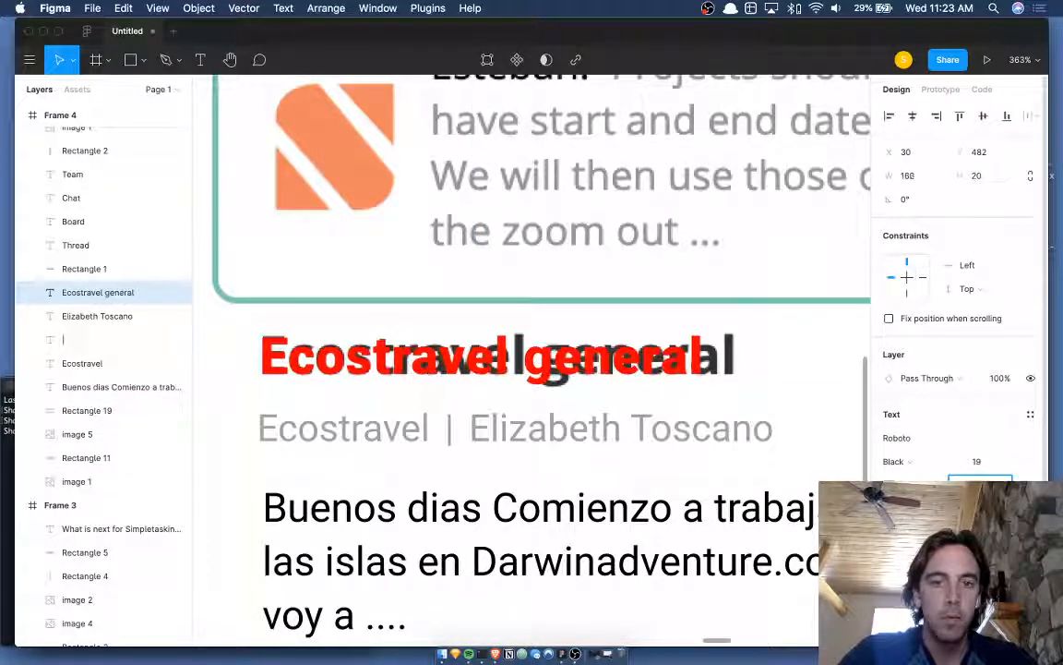
{"action": "key", "text": "Down"}
{"action": "key", "text": "Up"}
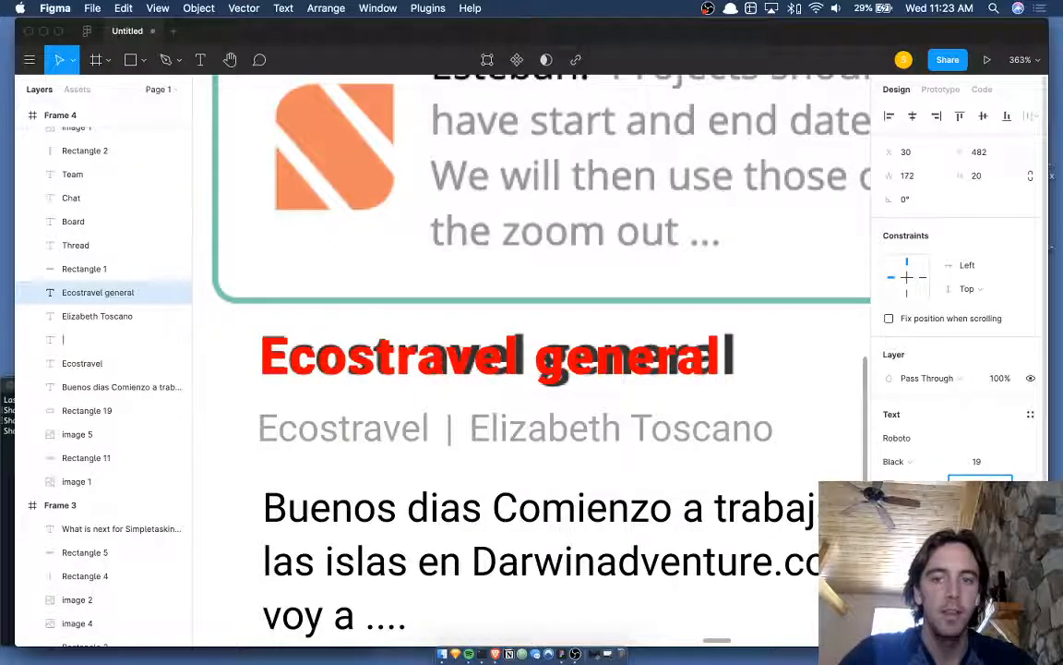
{"action": "key", "text": "i"}
{"action": "left_click", "coordinate": [800, 146]}
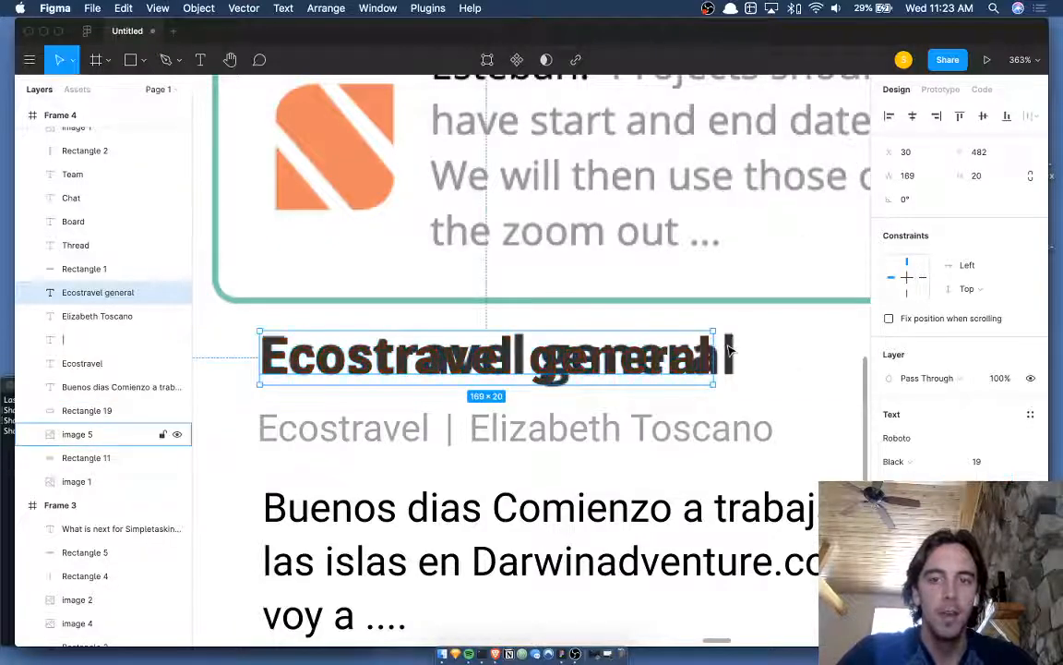
- Extend the card's Rectangle 19 background upward to cover the new title
{"action": "left_click", "coordinate": [784, 414]}
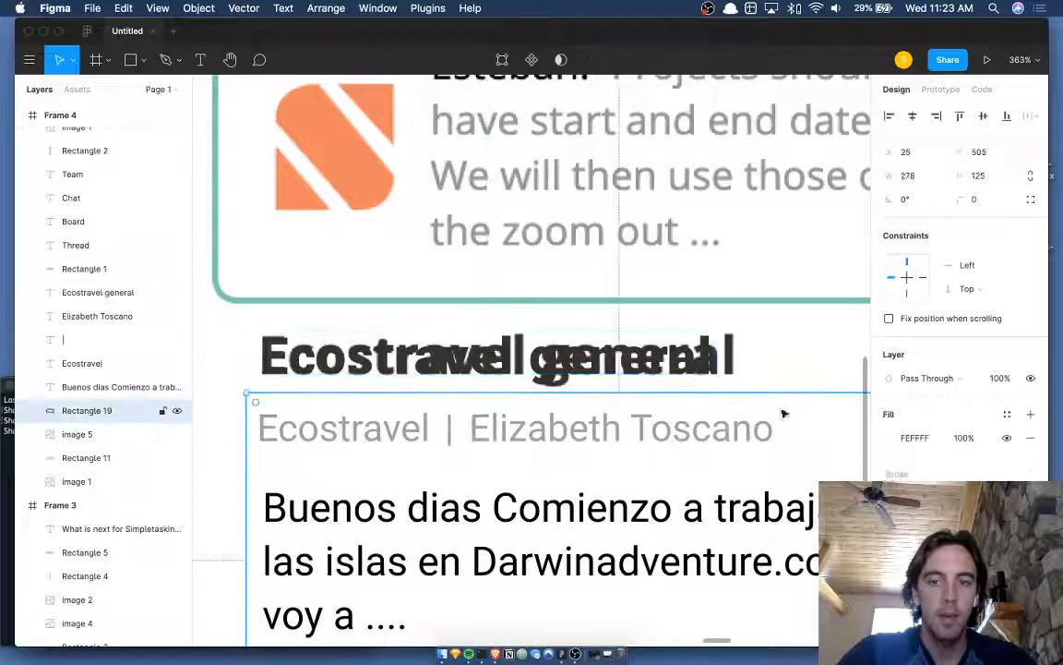
{"action": "left_click_drag", "start_coordinate": [780, 389], "coordinate": [782, 316]}
{"action": "scroll", "coordinate": [783, 318], "scroll_direction": "down", "scroll_amount": 5}
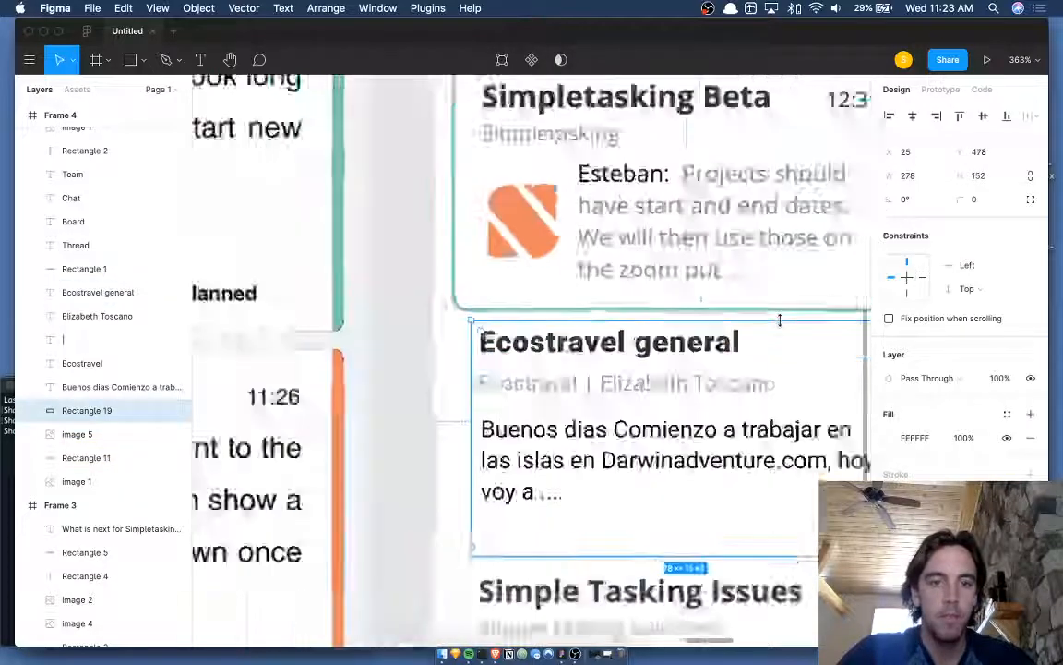
{"action": "scroll", "coordinate": [759, 289], "scroll_direction": "right", "scroll_amount": 3}
{"action": "left_click", "coordinate": [733, 278]}
{"action": "scroll", "coordinate": [733, 278], "scroll_direction": "down", "scroll_amount": 3}
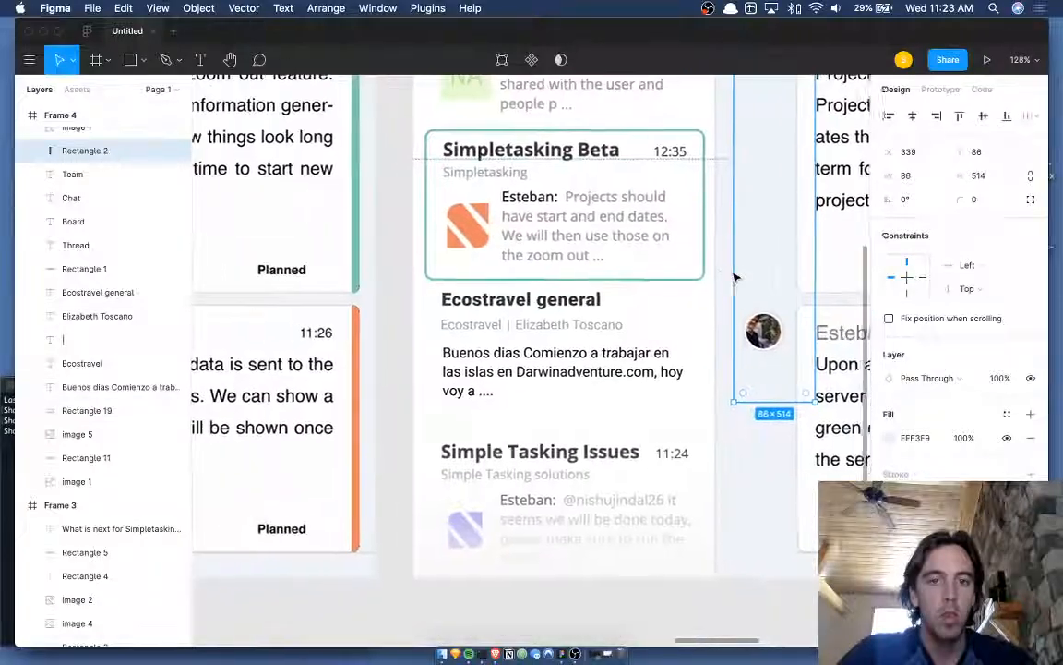
- Group the title, subtitle, message and background layers, then duplicate the group
{"action": "left_click", "coordinate": [506, 303]}
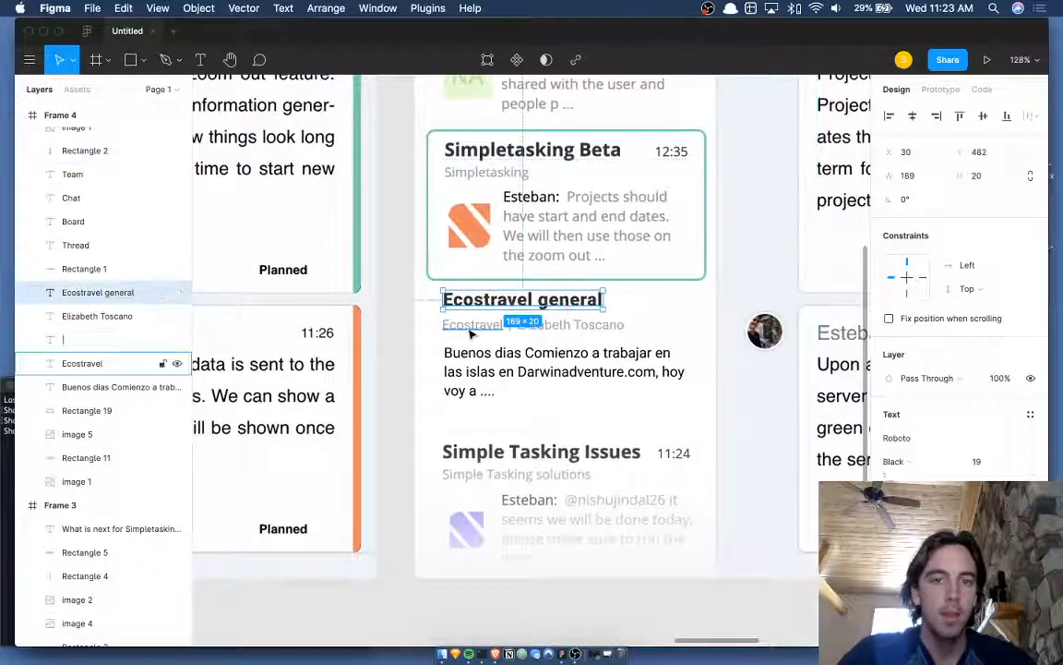
{"action": "left_click", "coordinate": [472, 330], "text": "shift"}
{"action": "left_click", "coordinate": [552, 328], "text": "shift"}
{"action": "left_click", "coordinate": [511, 327], "text": "shift"}
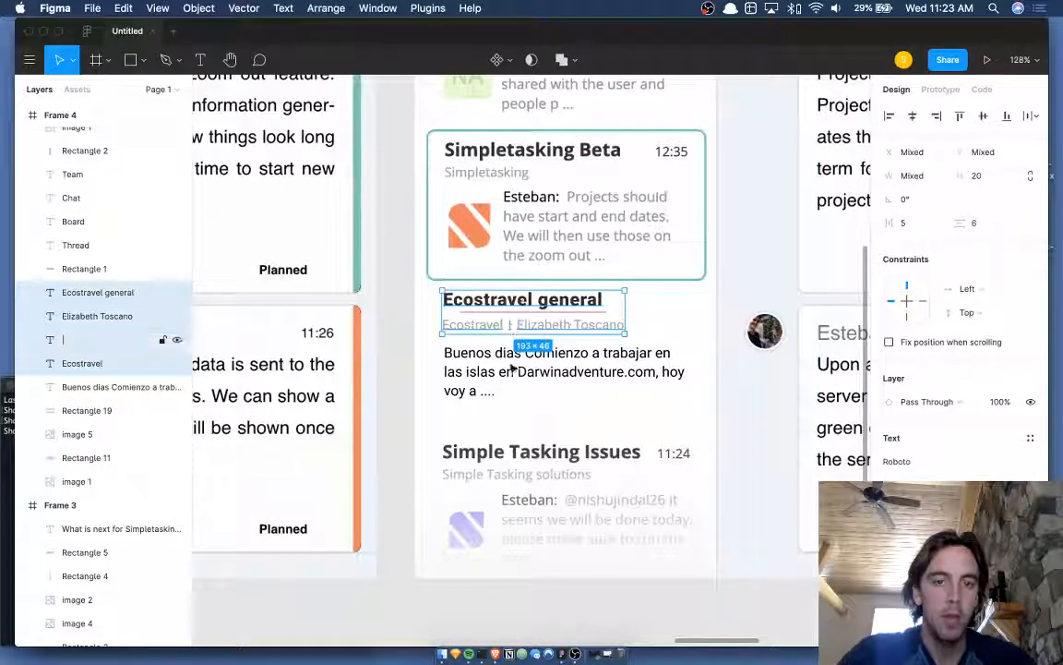
{"action": "left_click", "coordinate": [512, 368], "text": "shift"}
{"action": "left_click", "coordinate": [621, 414], "text": "shift"}
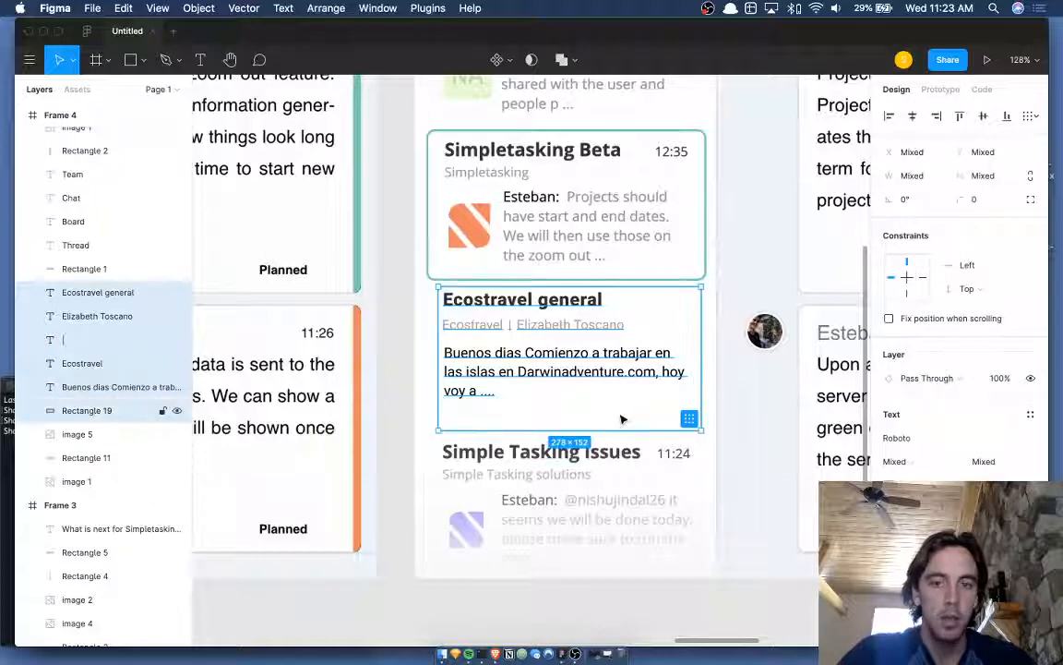
{"action": "key", "text": "super+g"}
{"action": "key", "text": "super+d"}
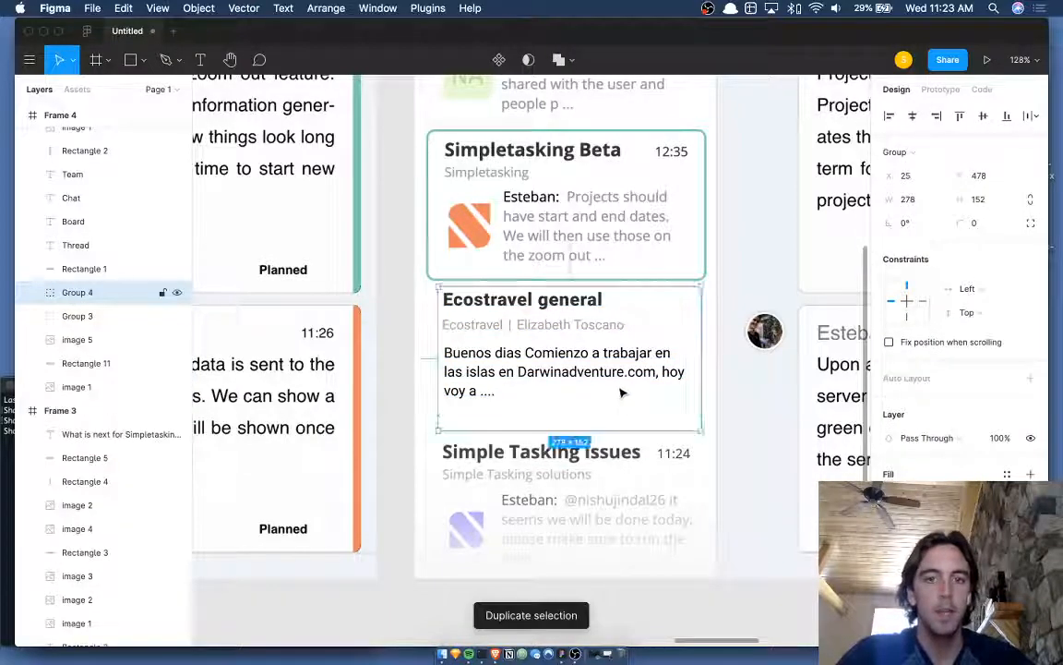
- Move the copied card (Group 4) over the Simpletasking Beta card
{"action": "left_click_drag", "start_coordinate": [621, 420], "coordinate": [622, 238]}
{"action": "scroll", "coordinate": [622, 238], "scroll_direction": "up", "scroll_amount": 2}
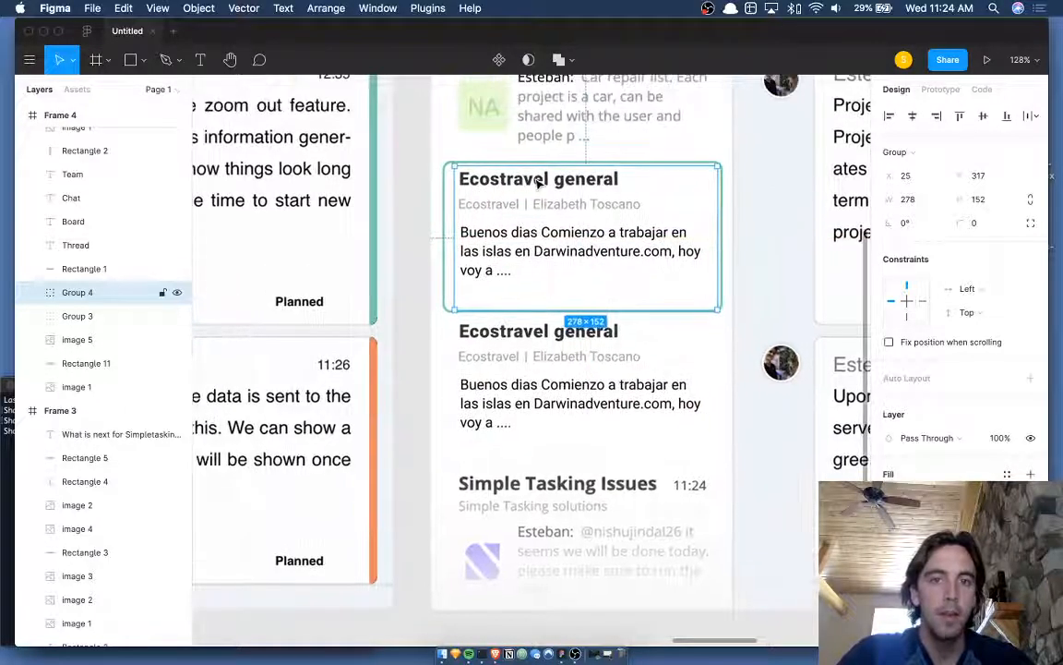
{"action": "scroll", "coordinate": [538, 182], "scroll_direction": "down", "scroll_amount": 6}
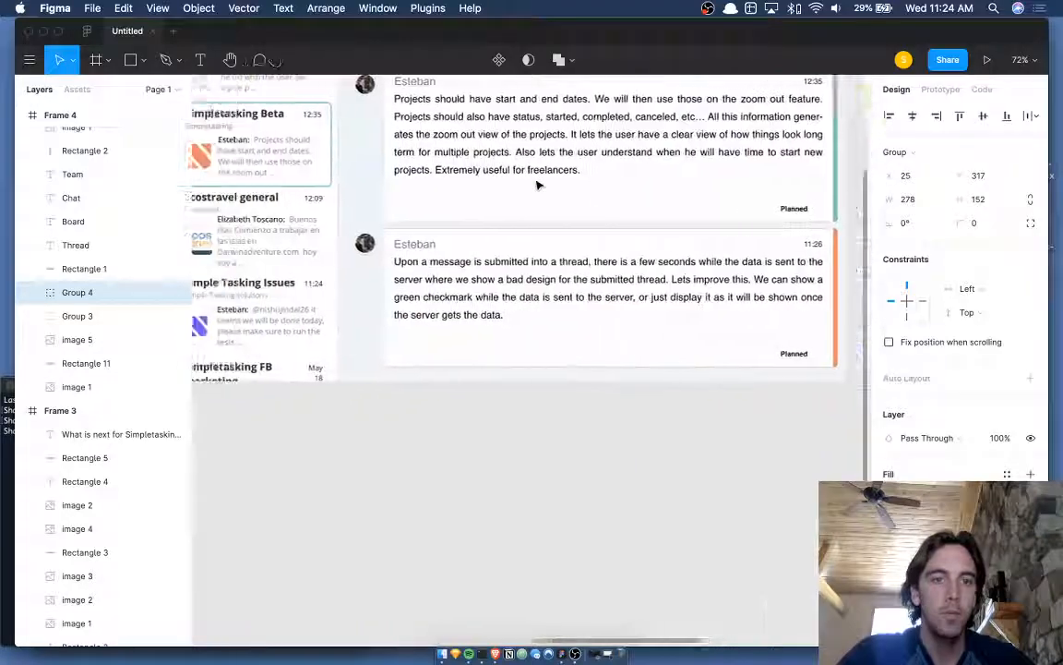
{"action": "scroll", "coordinate": [538, 182], "scroll_direction": "up", "scroll_amount": 5}
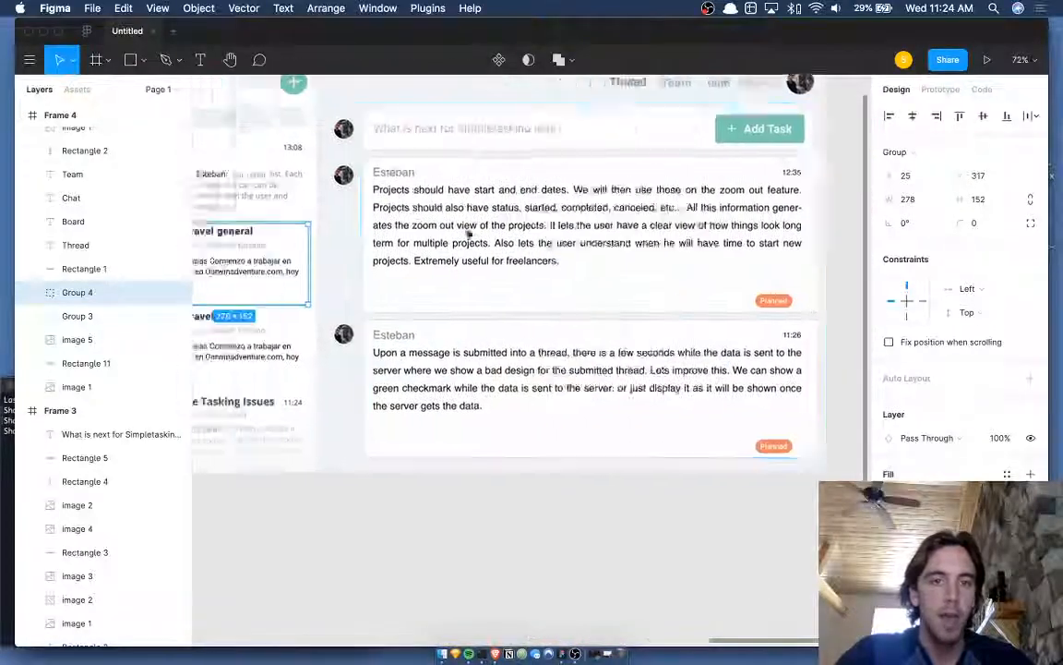
{"action": "scroll", "coordinate": [466, 235], "scroll_direction": "up", "scroll_amount": 3}
- Retitle the copied card 'Simpletasking beta'
{"action": "double_click", "coordinate": [441, 204]}
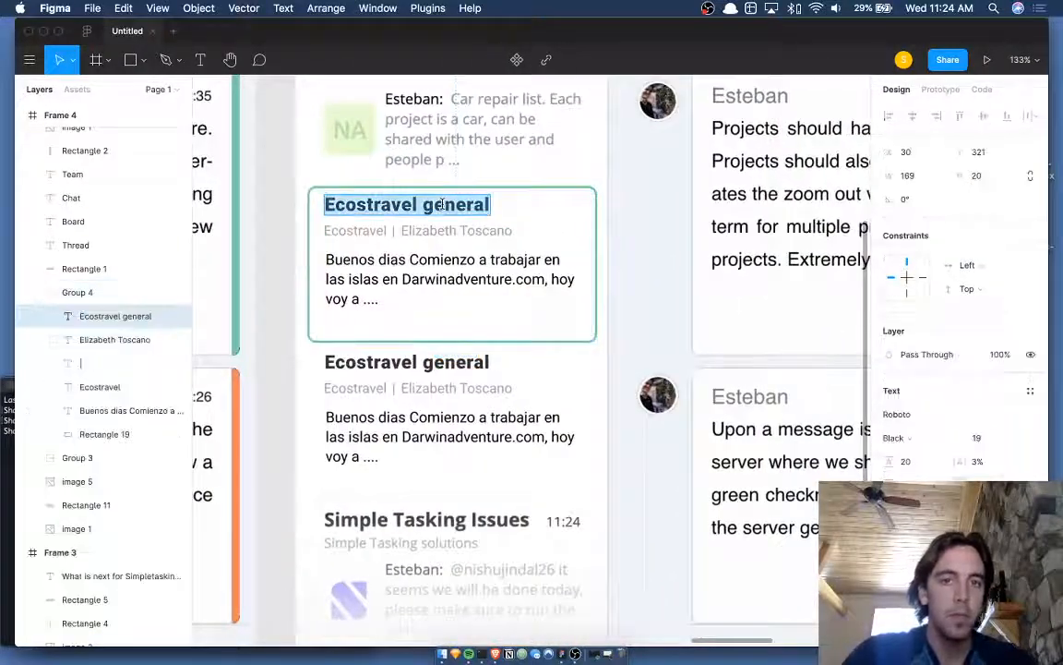
{"action": "type", "text": "Simpletask"}
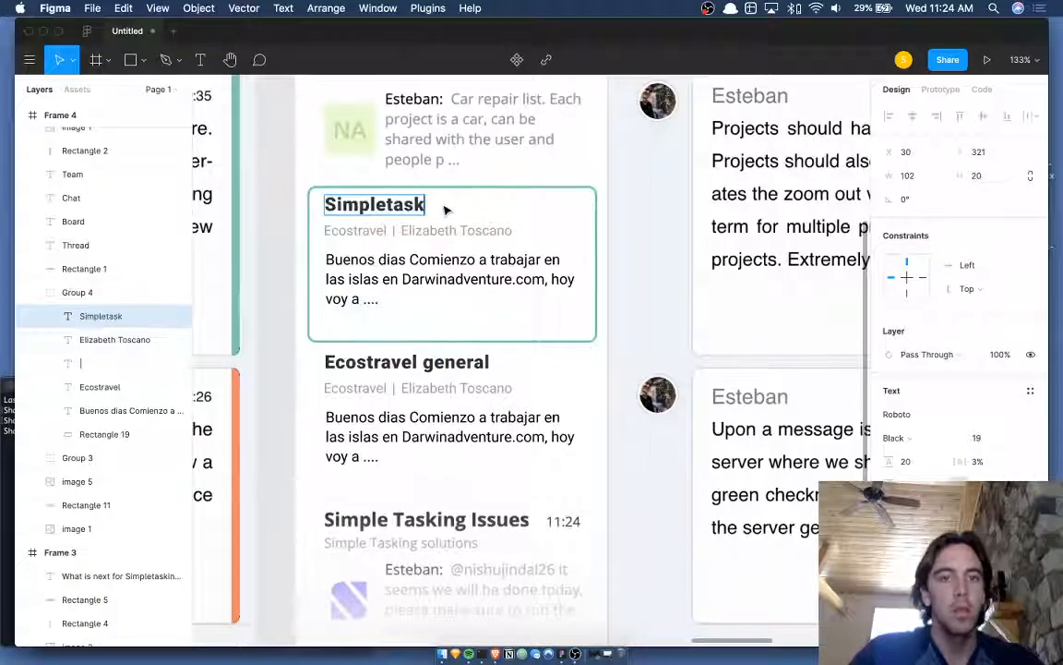
{"action": "type", "text": "ing beta"}
{"action": "key", "text": "Escape"}
{"action": "scroll", "coordinate": [443, 205], "scroll_direction": "left", "scroll_amount": 5}
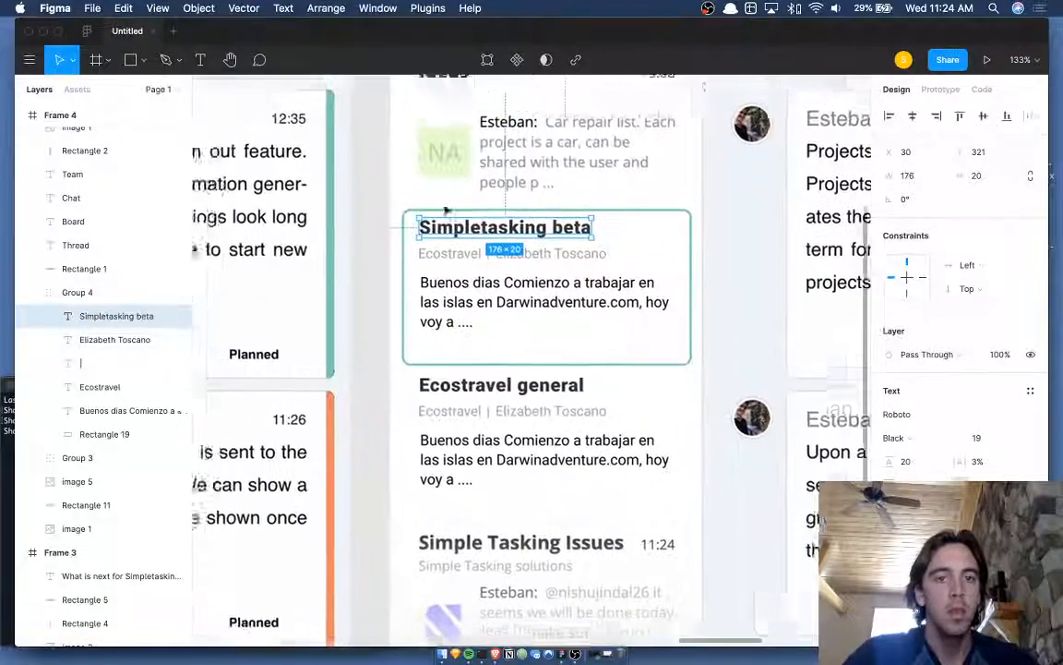
{"action": "double_click", "coordinate": [539, 269]}
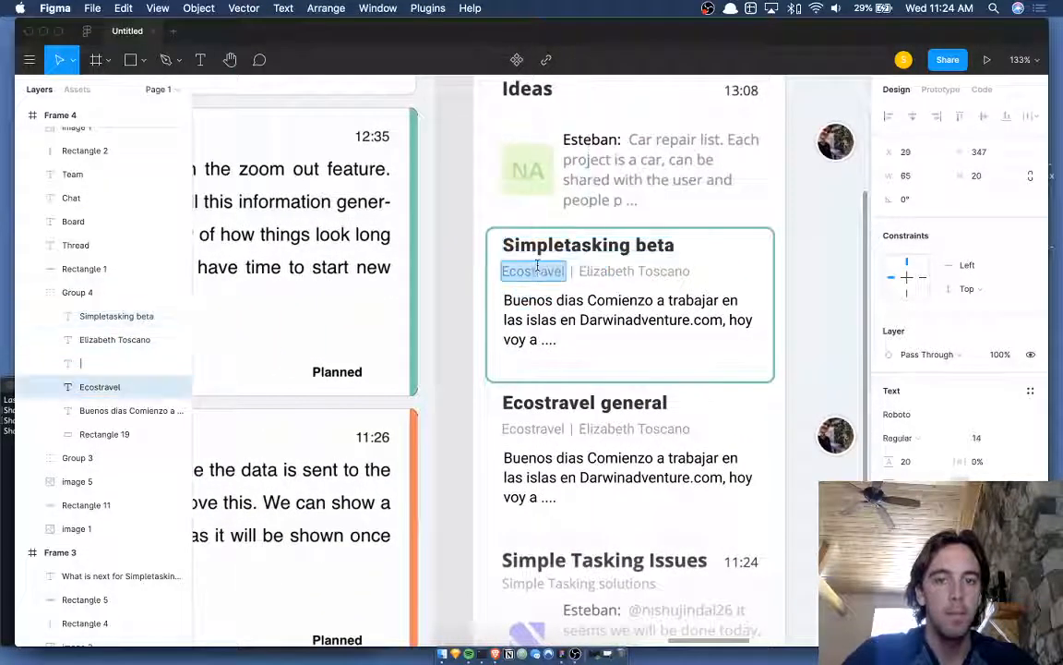
{"action": "key", "text": "Escape"}
- Nudge the separator right and retype the Ecostravel project label as Simpletasking beta
{"action": "scroll", "coordinate": [537, 281], "scroll_direction": "up", "scroll_amount": 5}
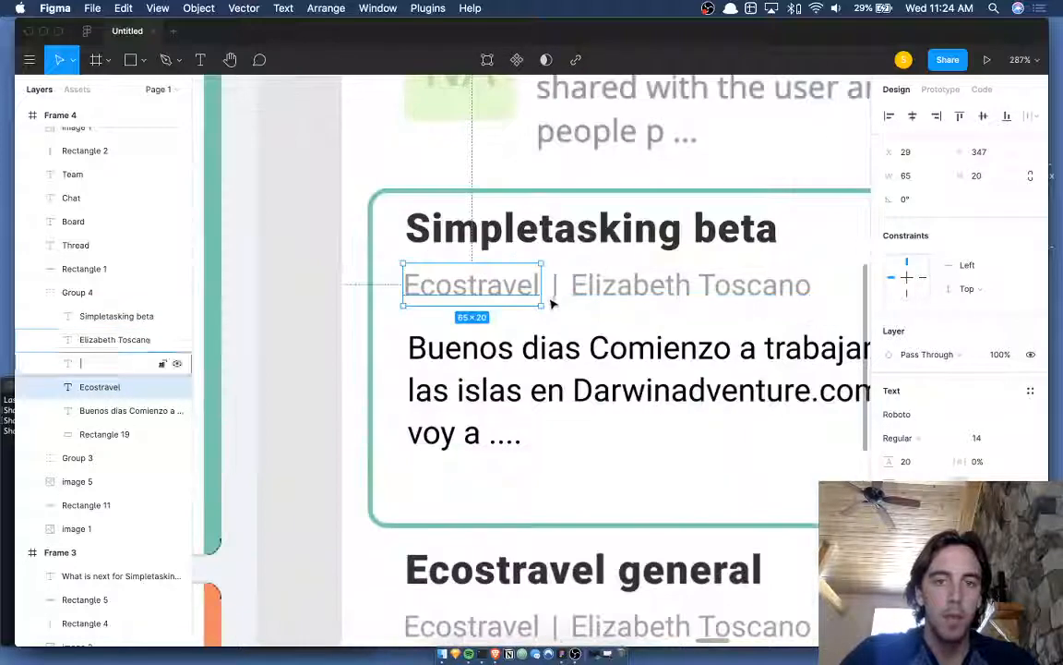
{"action": "left_click", "coordinate": [555, 288]}
{"action": "key", "text": "Right"}
{"action": "key", "text": "Right"}
{"action": "key", "text": "Right"}
{"action": "key", "text": "Right"}
{"action": "key", "text": "Right"}
{"action": "key", "text": "Right"}
{"action": "key", "text": "Right"}
{"action": "key", "text": "Right"}
{"action": "key", "text": "Right"}
{"action": "key", "text": "Right"}
{"action": "key", "text": "Right"}
{"action": "key", "text": "Right"}
{"action": "key", "text": "Right"}
{"action": "key", "text": "Right"}
{"action": "key", "text": "Right"}
{"action": "key", "text": "Right"}
{"action": "key", "text": "Right"}
{"action": "key", "text": "Right"}
{"action": "key", "text": "Right"}
{"action": "key", "text": "Right"}
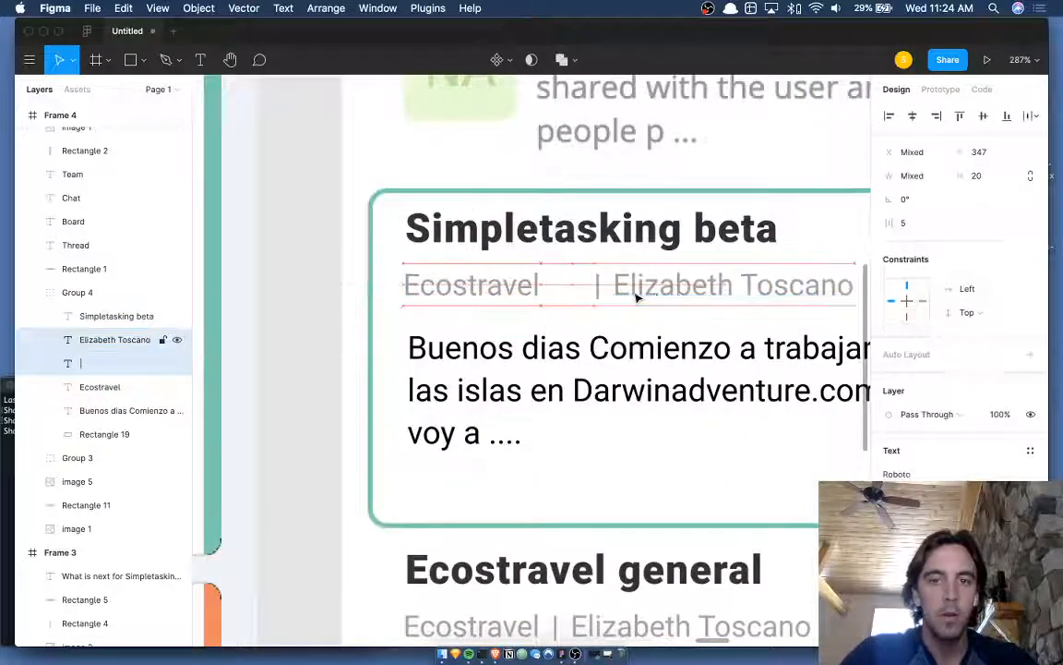
{"action": "left_click", "coordinate": [506, 286]}
{"action": "double_click", "coordinate": [505, 286]}
{"action": "type", "text": "Simpletasking bta"}
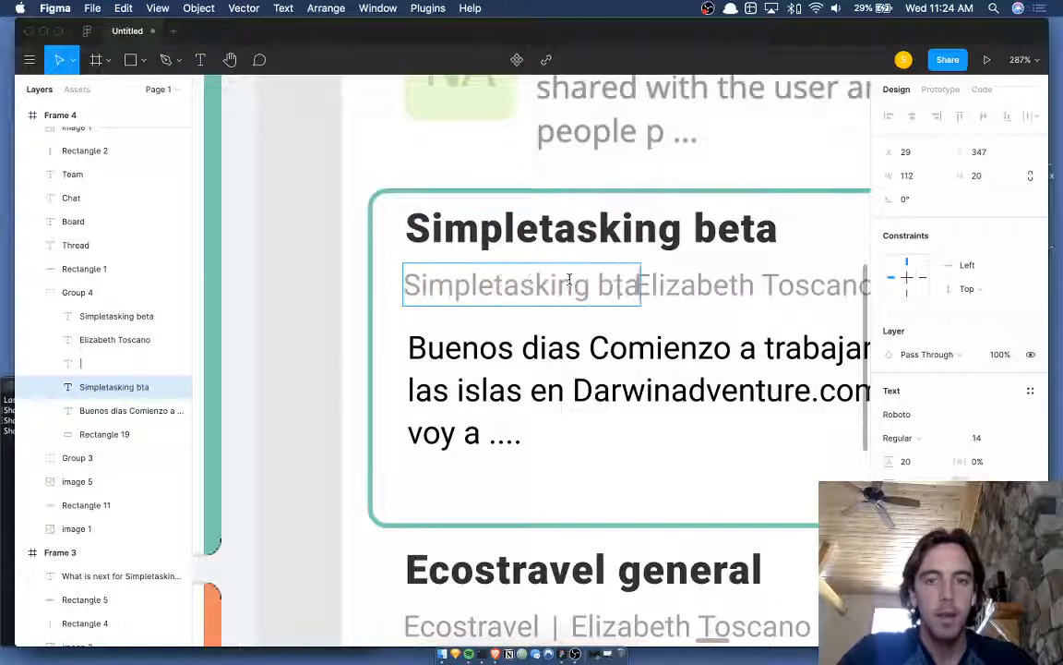
{"action": "key", "text": "Escape"}
- Correct the project label and shift the separator and author name right to fit
{"action": "double_click", "coordinate": [622, 279]}
{"action": "double_click", "coordinate": [621, 278]}
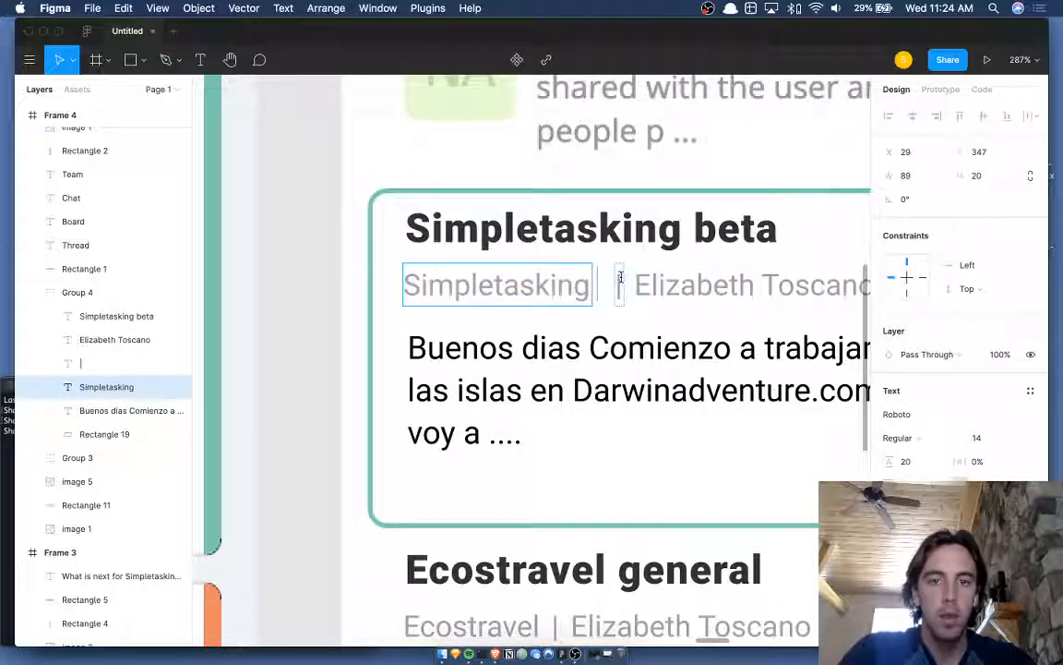
{"action": "left_click", "coordinate": [620, 277]}
{"action": "left_click", "coordinate": [694, 289], "text": "shift"}
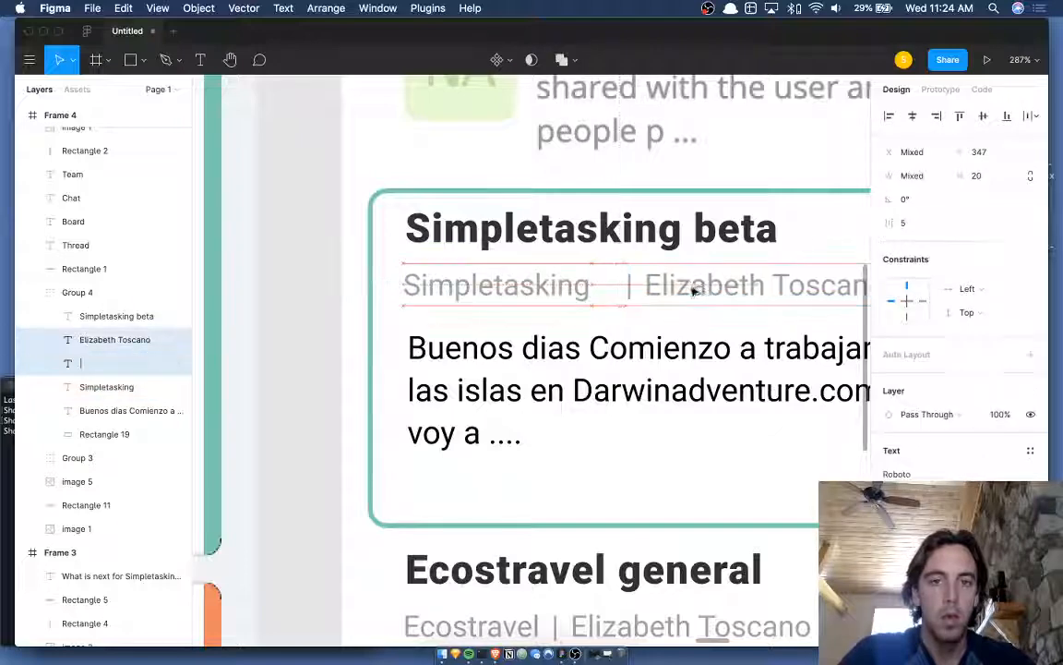
{"action": "key", "text": "Right"}
{"action": "key", "text": "Right"}
{"action": "double_click", "coordinate": [546, 292]}
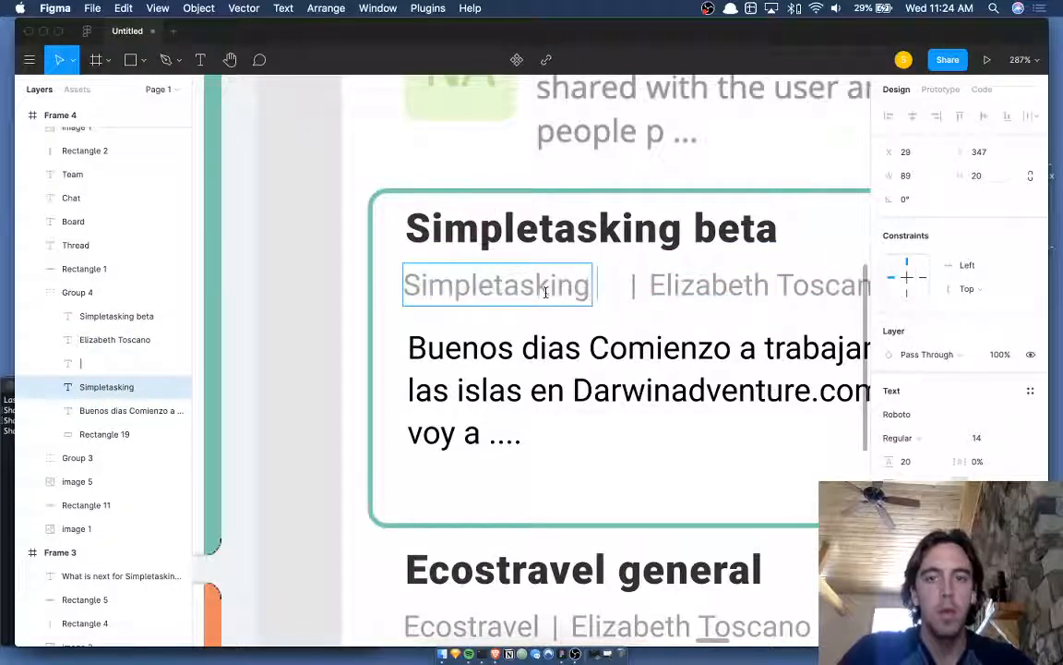
{"action": "key", "text": "Escape"}
{"action": "left_click", "coordinate": [707, 285]}
{"action": "scroll", "coordinate": [582, 268], "scroll_direction": "up", "scroll_amount": 5}
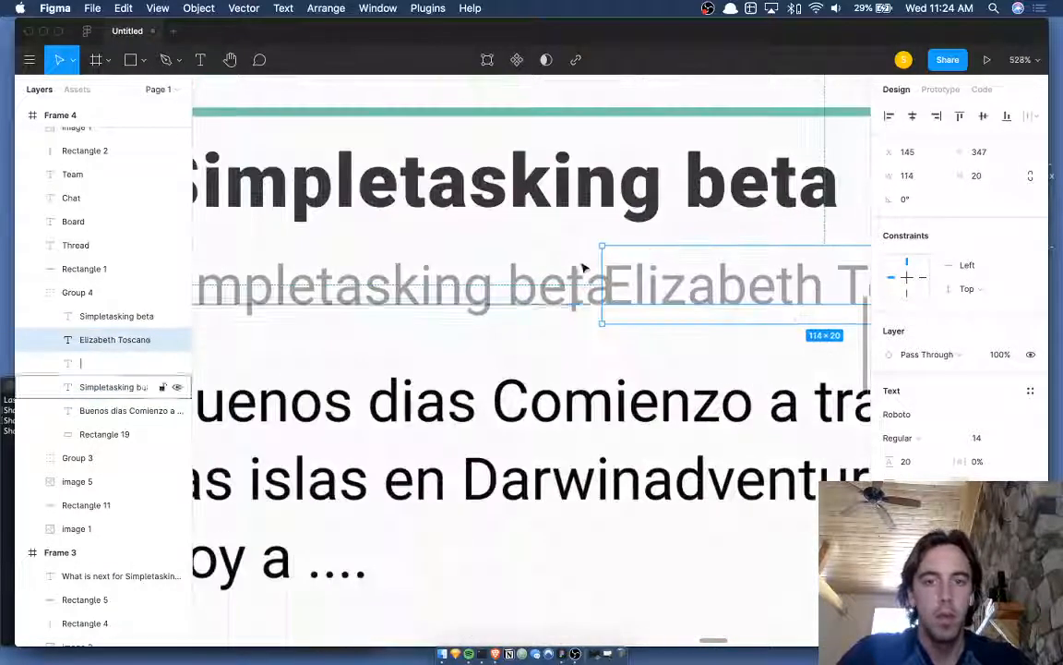
{"action": "left_click", "coordinate": [577, 268], "text": "shift"}
{"action": "key", "text": "Right"}
{"action": "key", "text": "Right"}
{"action": "key", "text": "Right"}
{"action": "key", "text": "Right"}
{"action": "key", "text": "Right"}
{"action": "key", "text": "Right"}
{"action": "key", "text": "Right"}
{"action": "key", "text": "Right"}
{"action": "key", "text": "Right"}
{"action": "key", "text": "Right"}
{"action": "key", "text": "Right"}
{"action": "key", "text": "Right"}
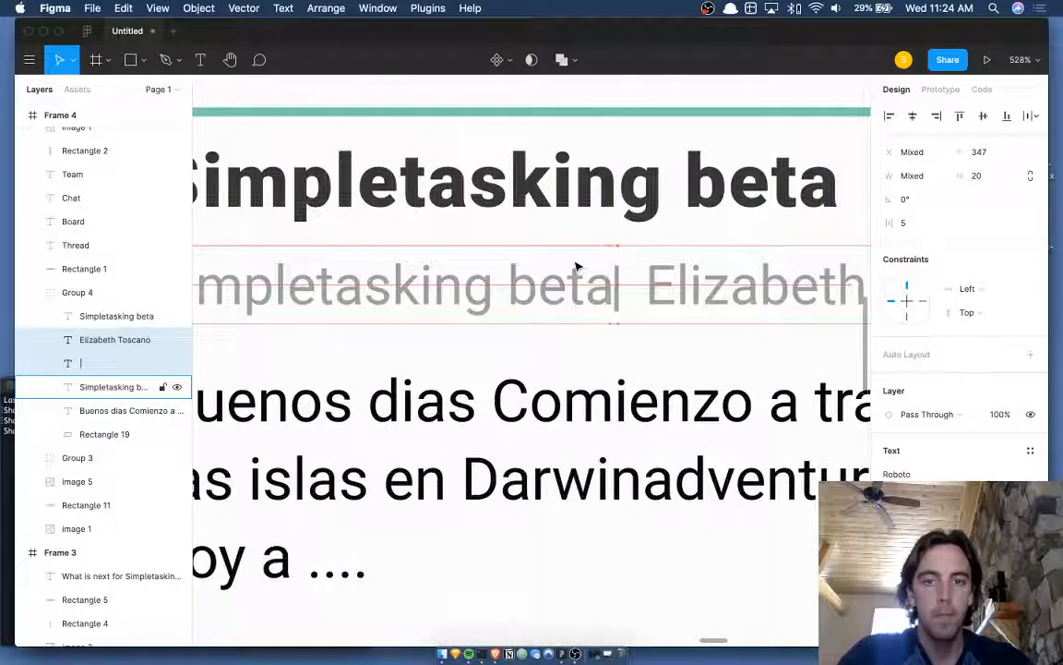
{"action": "key", "text": "Right"}
{"action": "key", "text": "Right"}
{"action": "key", "text": "Right"}
- Start retyping the author name on the new Simpletasking beta card
{"action": "scroll", "coordinate": [577, 268], "scroll_direction": "down", "scroll_amount": 5}
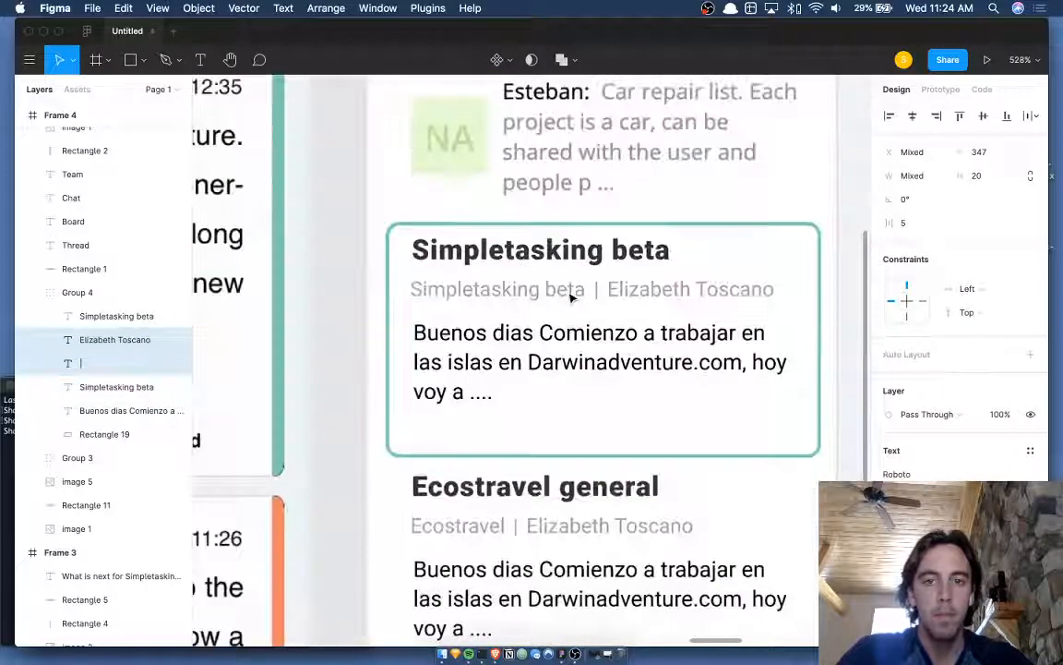
{"action": "scroll", "coordinate": [571, 297], "scroll_direction": "down", "scroll_amount": 5}
{"action": "scroll", "coordinate": [571, 296], "scroll_direction": "left", "scroll_amount": 10}
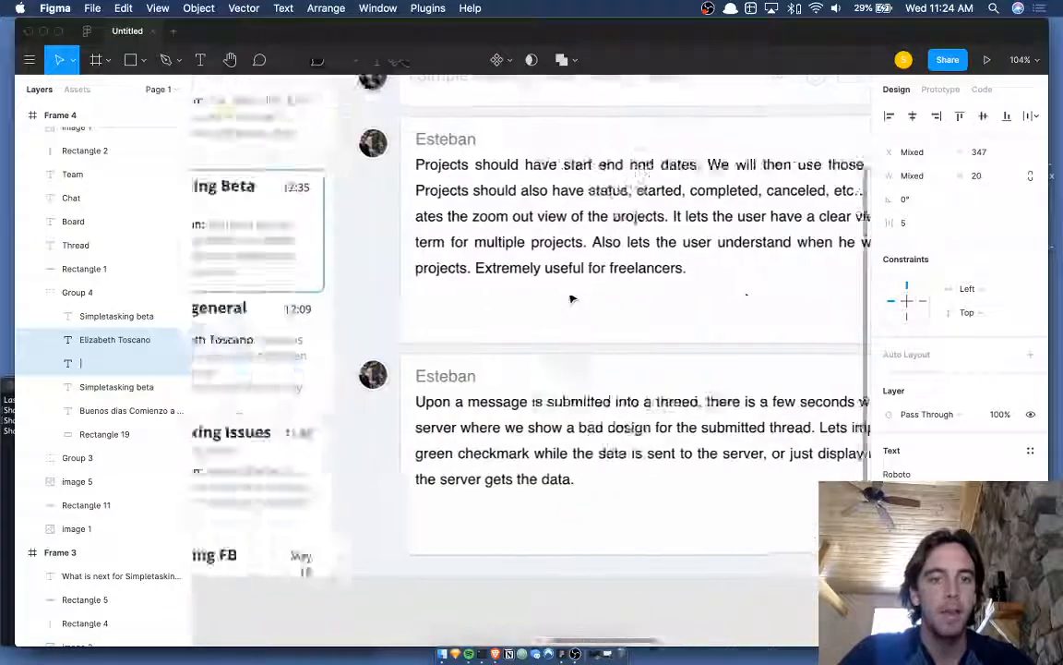
{"action": "scroll", "coordinate": [571, 297], "scroll_direction": "left", "scroll_amount": 10}
{"action": "scroll", "coordinate": [571, 297], "scroll_direction": "right", "scroll_amount": 10}
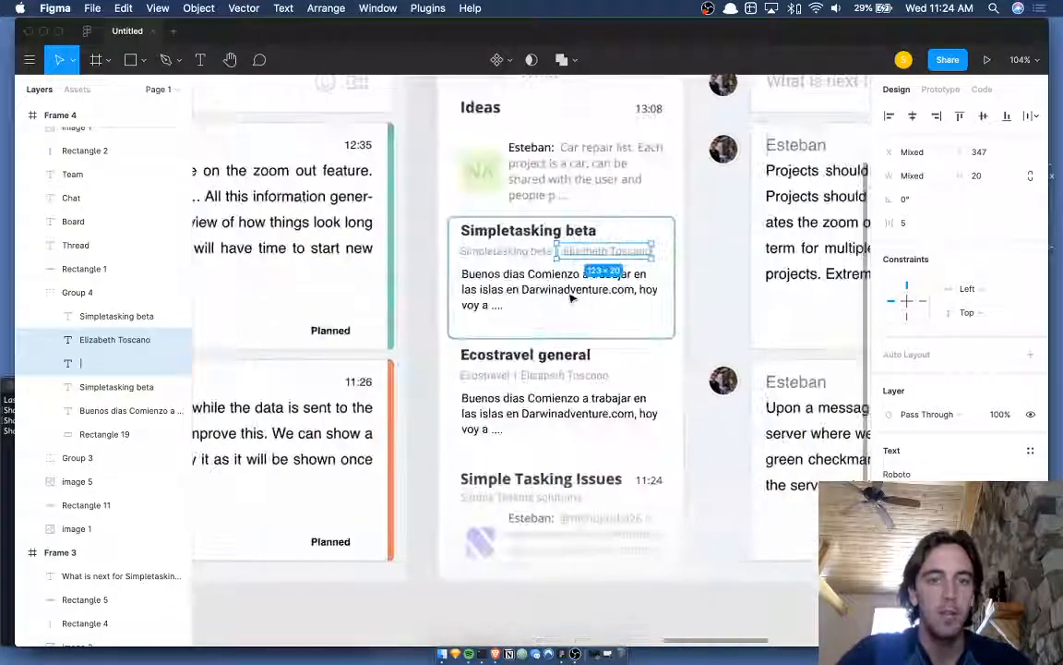
{"action": "scroll", "coordinate": [571, 298], "scroll_direction": "left", "scroll_amount": 5}
{"action": "scroll", "coordinate": [571, 298], "scroll_direction": "right", "scroll_amount": 10}
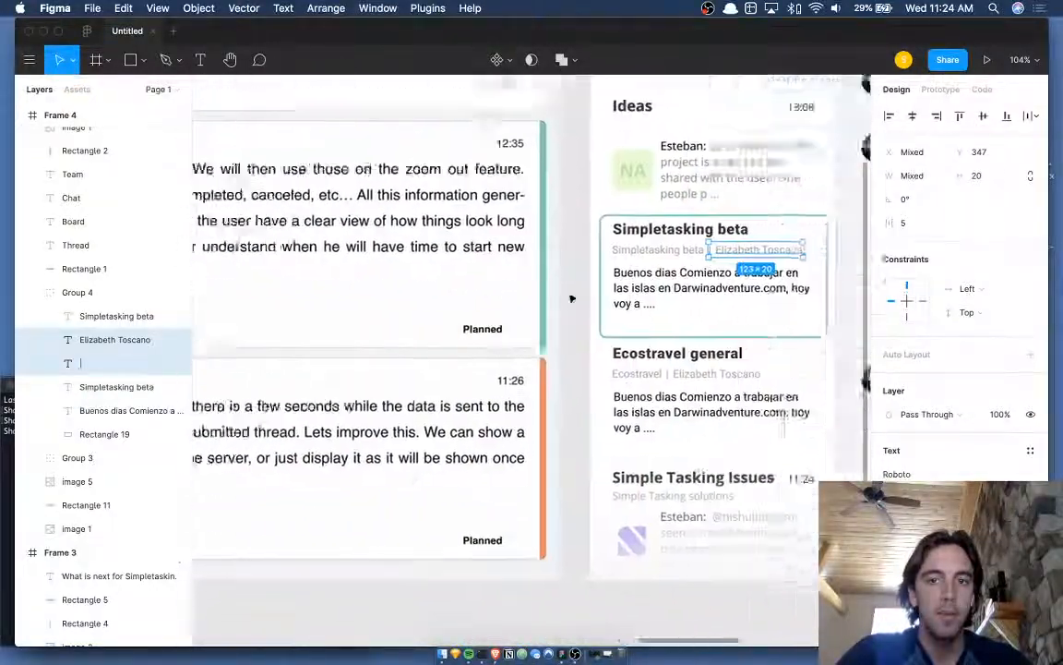
{"action": "double_click", "coordinate": [517, 250]}
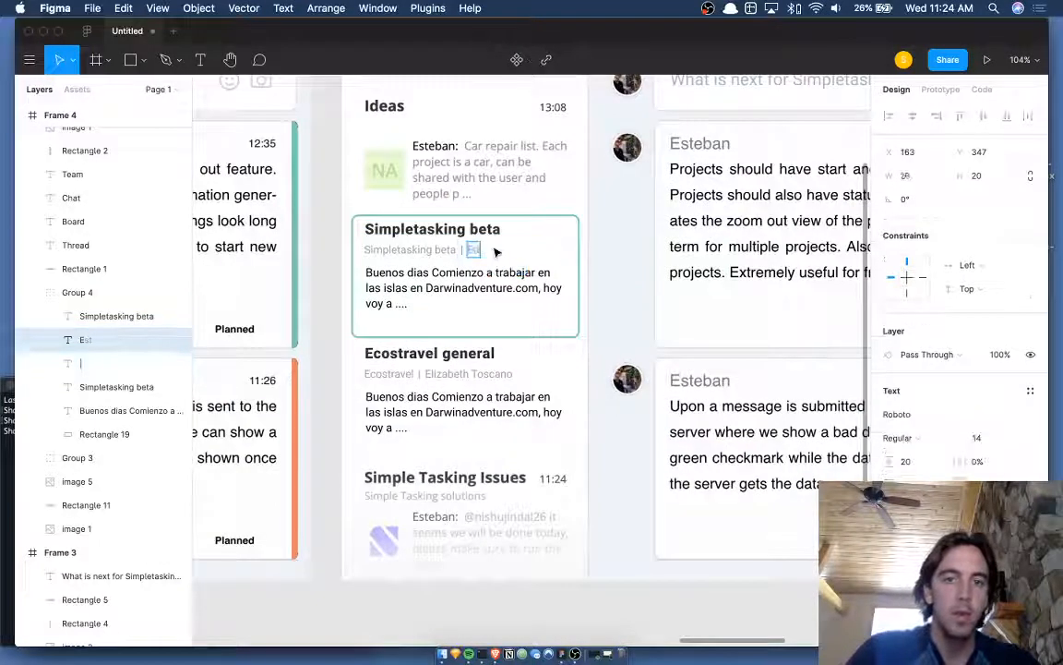
- Delete the surname from the Ecostravel card's author name
{"action": "scroll", "coordinate": [517, 251], "scroll_direction": "up", "scroll_amount": 5}
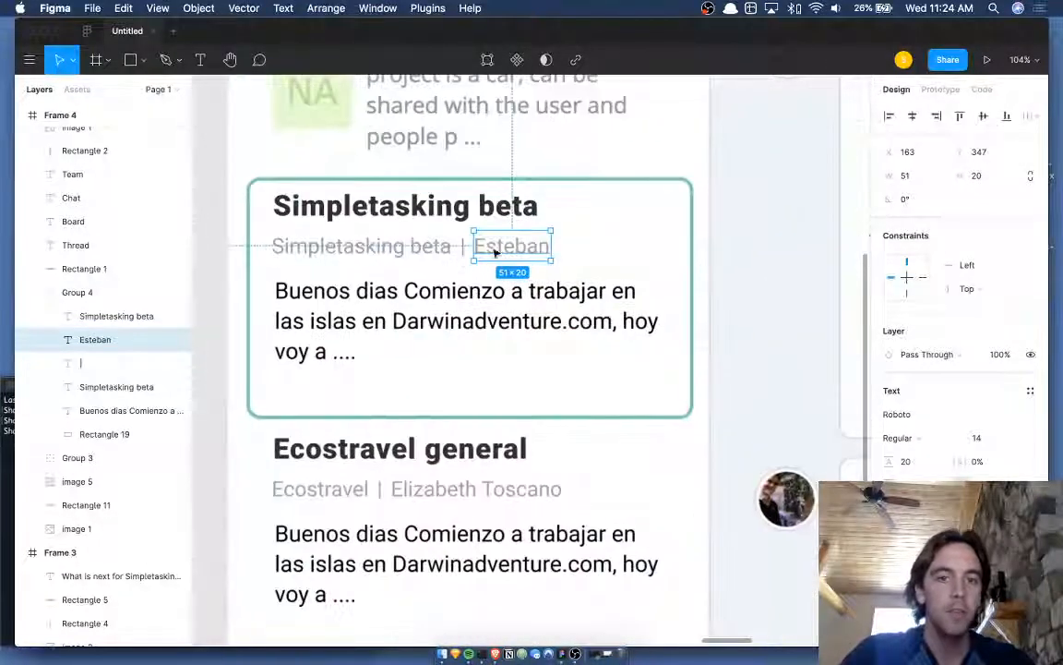
{"action": "scroll", "coordinate": [535, 254], "scroll_direction": "left", "scroll_amount": 2}
{"action": "left_click", "coordinate": [522, 501]}
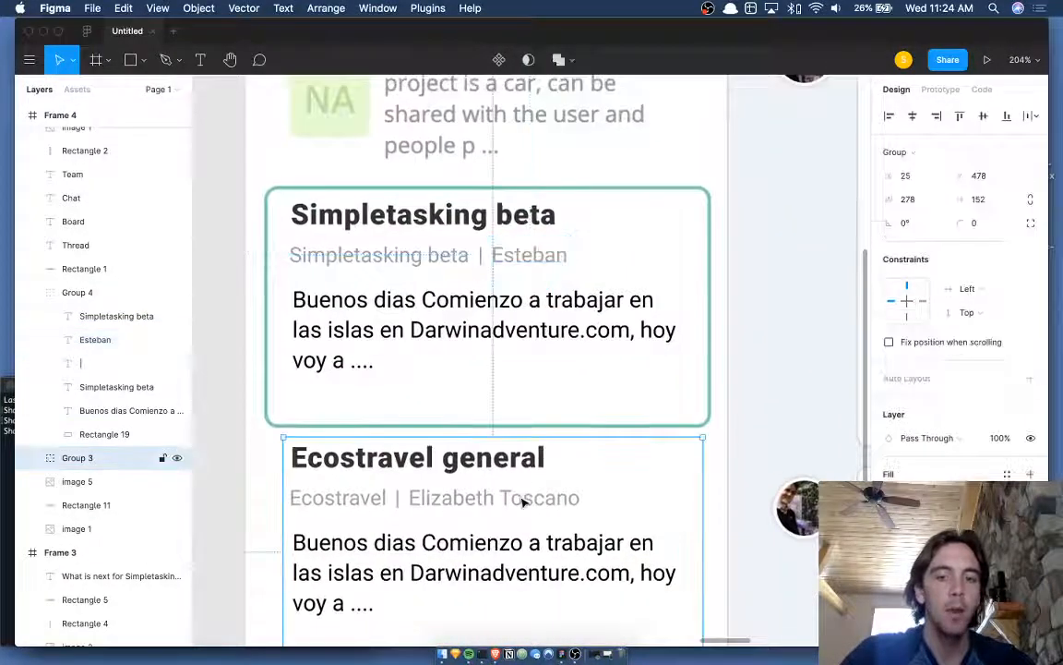
{"action": "left_click", "coordinate": [523, 501]}
{"action": "double_click", "coordinate": [520, 497]}
{"action": "double_click", "coordinate": [520, 497]}
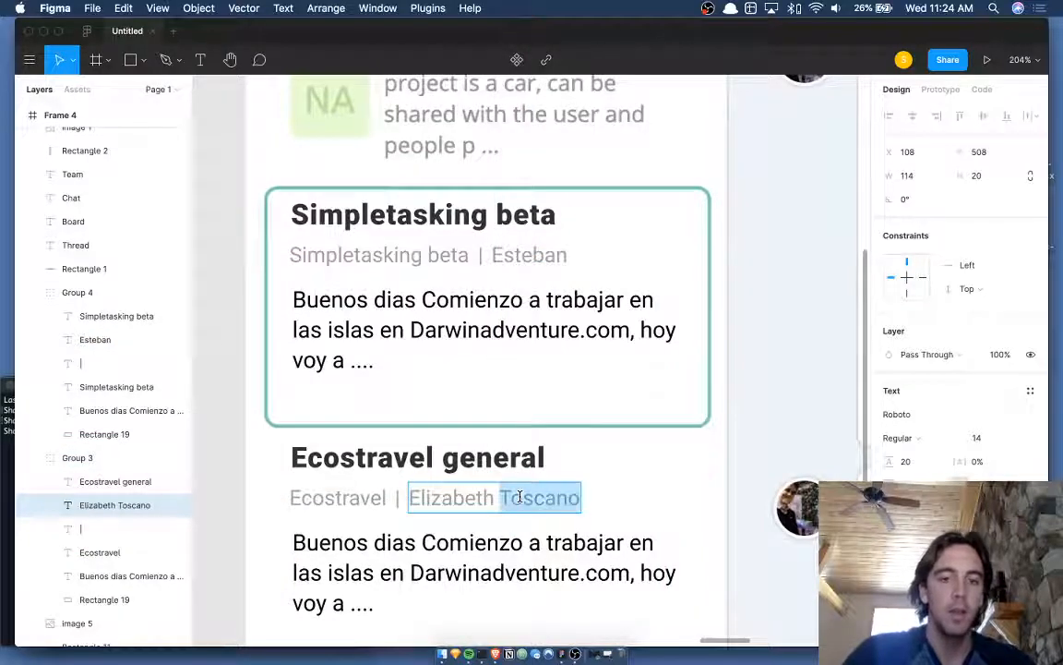
{"action": "key", "text": "BackSpace"}
{"action": "key", "text": "Escape"}
{"action": "left_click", "coordinate": [603, 482]}
{"action": "scroll", "coordinate": [603, 482], "scroll_direction": "down", "scroll_amount": 3}
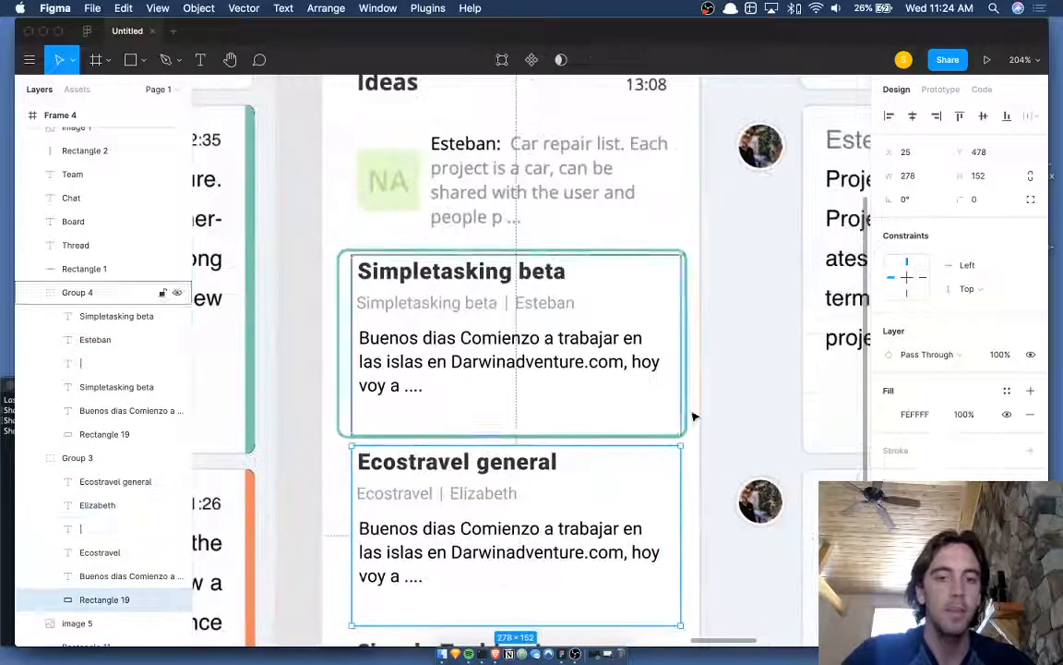
{"action": "left_click", "coordinate": [693, 416]}
{"action": "scroll", "coordinate": [696, 413], "scroll_direction": "up", "scroll_amount": 1}
{"action": "left_click", "coordinate": [716, 400]}
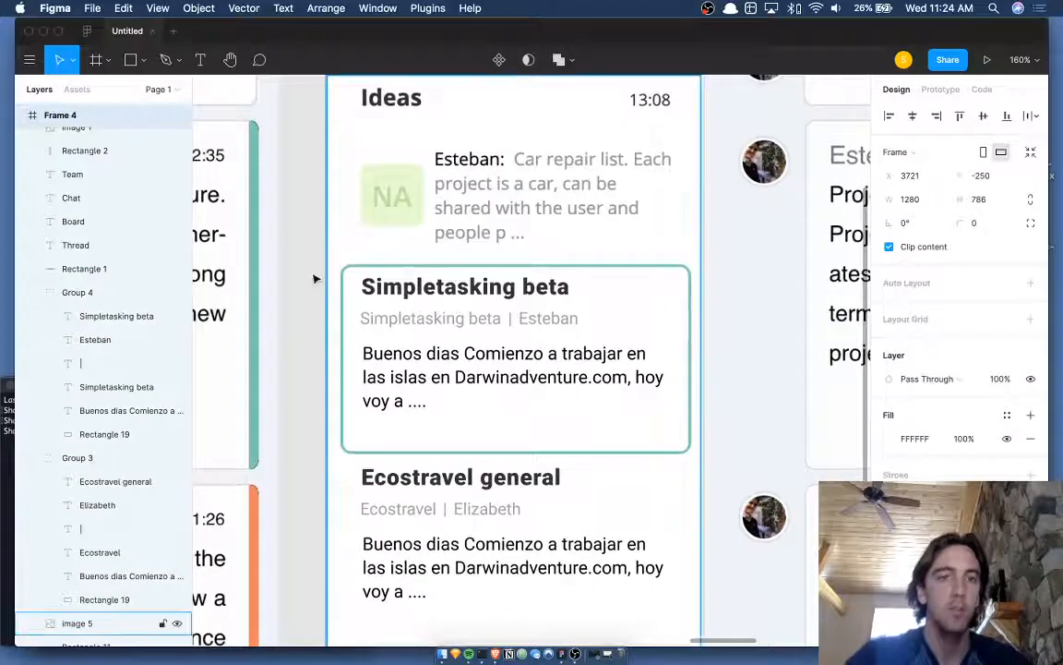
{"action": "left_click", "coordinate": [316, 278]}
{"action": "scroll", "coordinate": [309, 349], "scroll_direction": "down", "scroll_amount": 3}
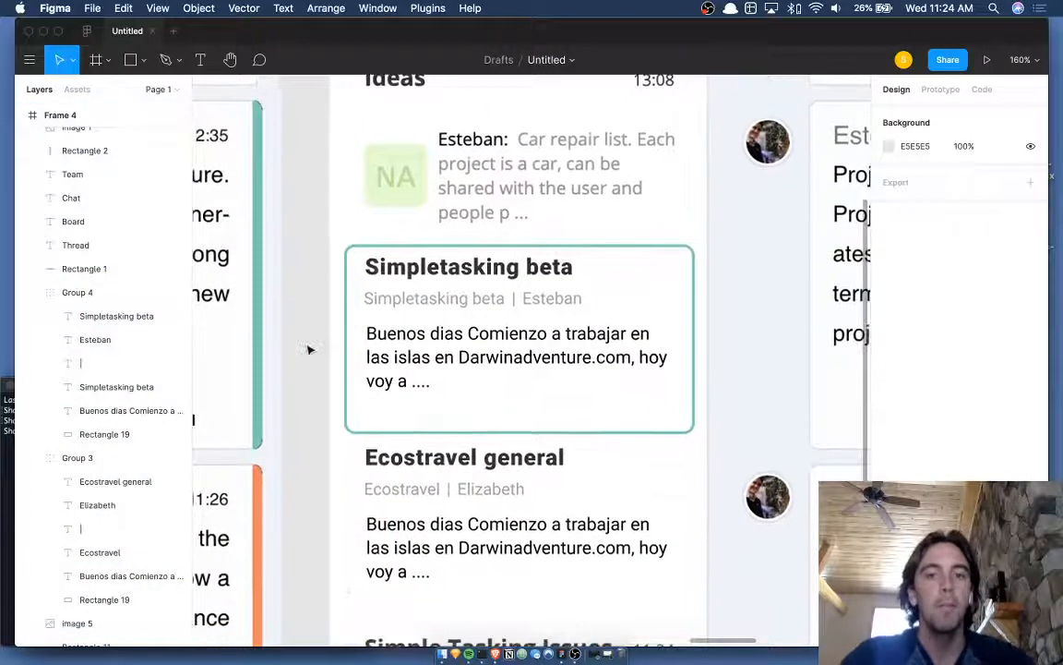
{"action": "left_click", "coordinate": [445, 480]}
{"action": "double_click", "coordinate": [503, 423]}
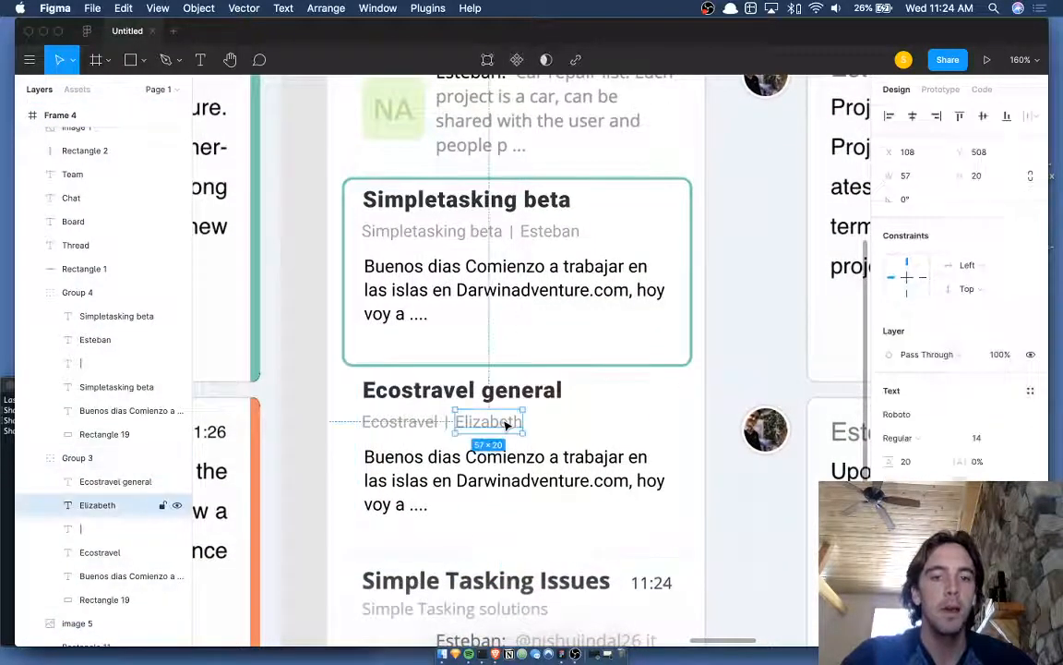
{"action": "double_click", "coordinate": [503, 421]}
{"action": "key", "text": "Escape"}
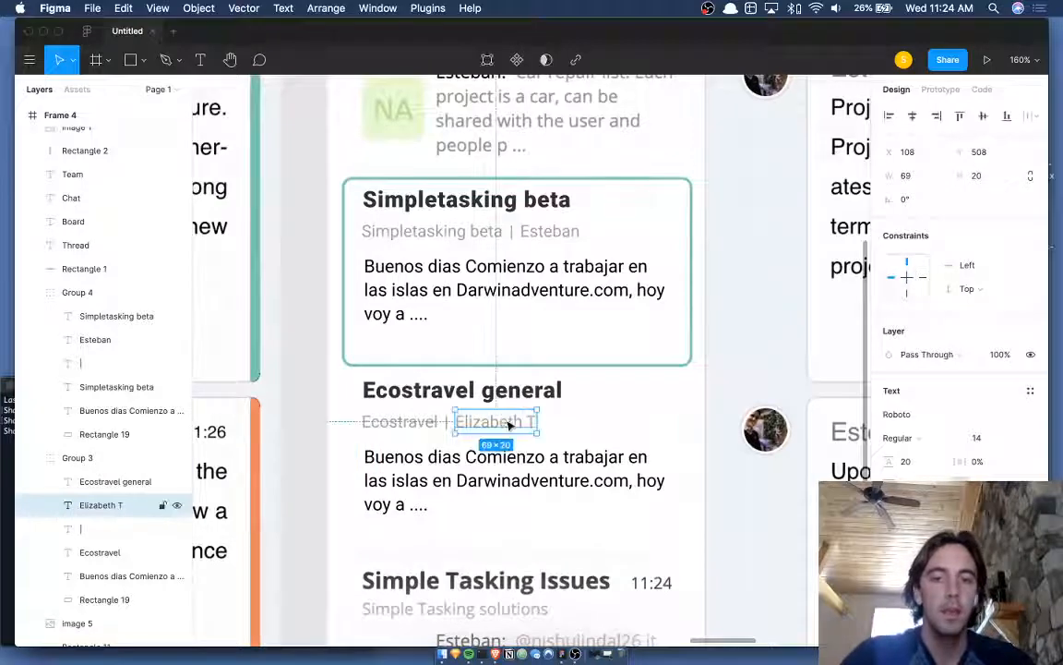
- Set the Simpletasking beta card's author name to 'Esteban A.'
{"action": "scroll", "coordinate": [503, 421], "scroll_direction": "right", "scroll_amount": 3}
{"action": "scroll", "coordinate": [503, 421], "scroll_direction": "up", "scroll_amount": 1}
{"action": "left_click", "coordinate": [435, 278]}
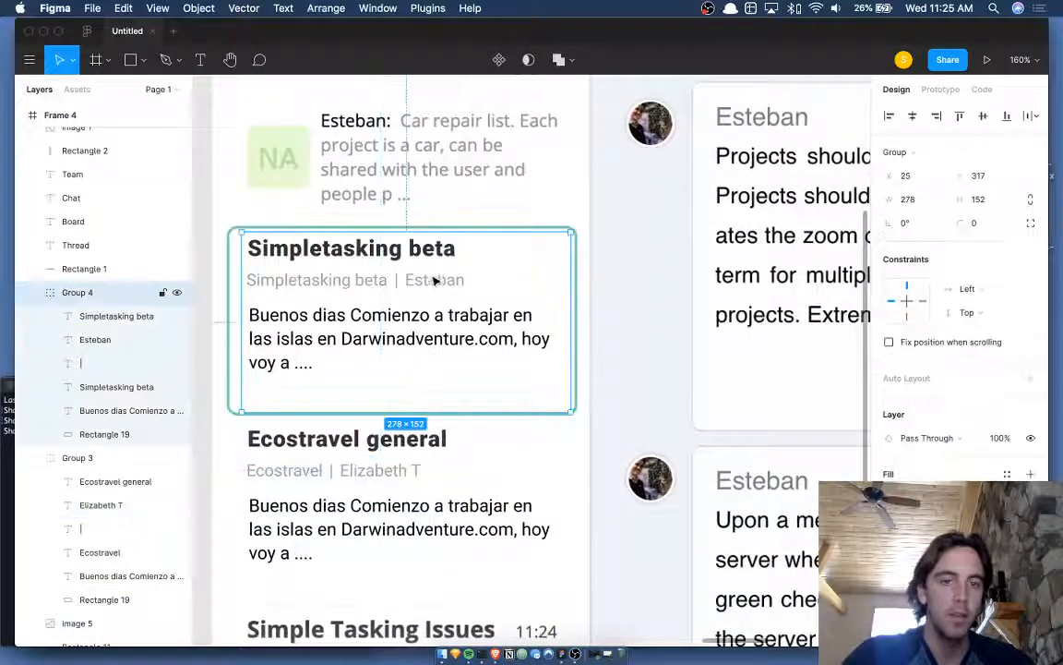
{"action": "double_click", "coordinate": [431, 284]}
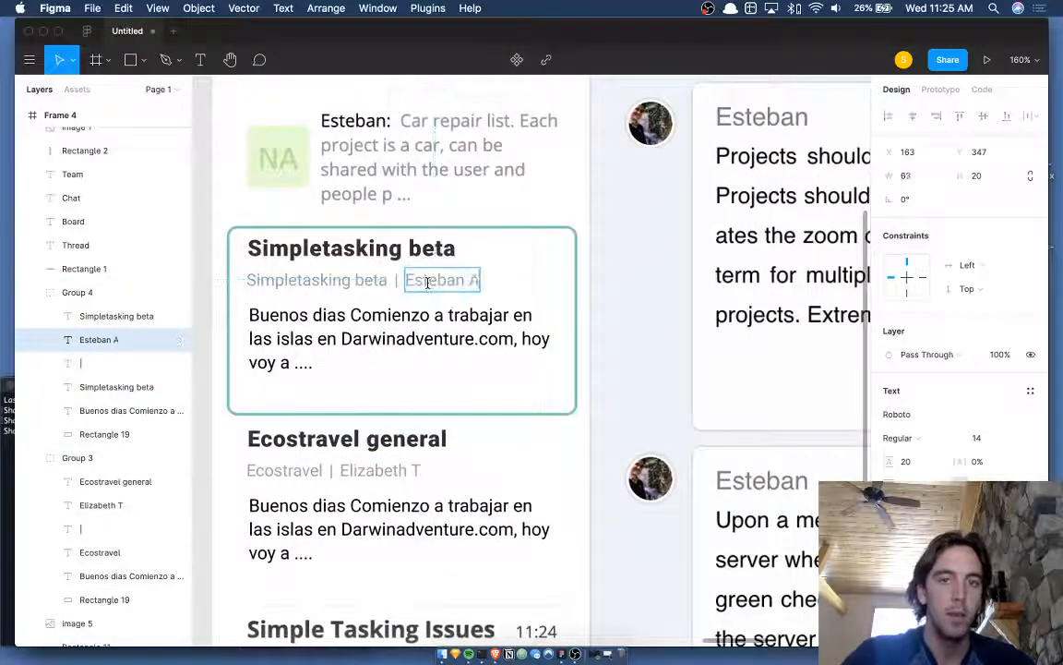
{"action": "left_click", "coordinate": [393, 477]}
{"action": "scroll", "coordinate": [605, 413], "scroll_direction": "left", "scroll_amount": 5}
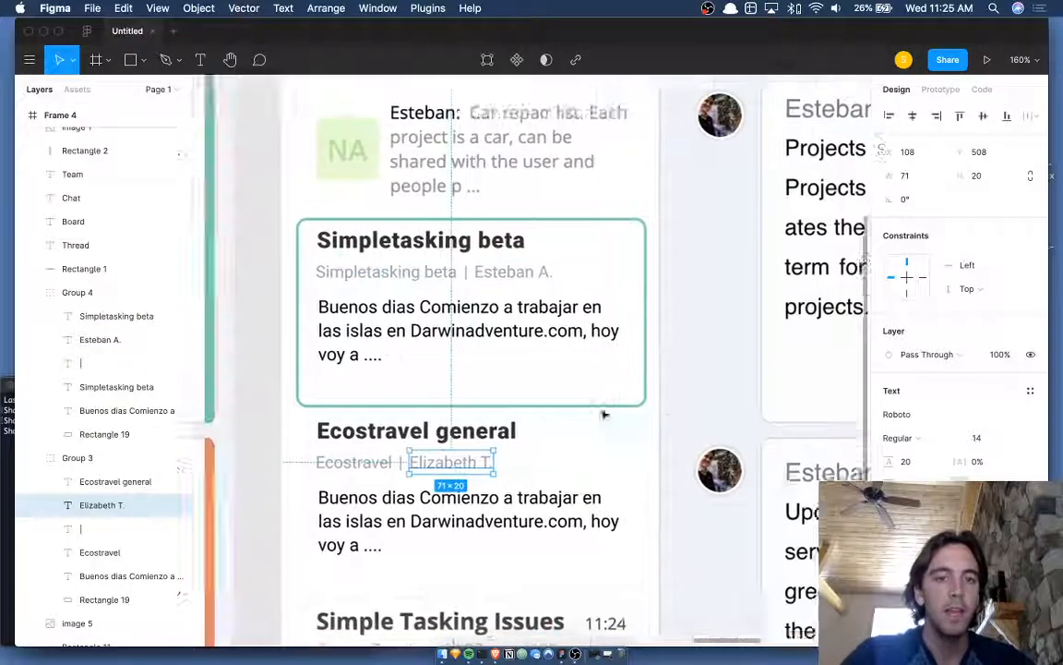
{"action": "left_click", "coordinate": [301, 300]}
{"action": "scroll", "coordinate": [303, 300], "scroll_direction": "down", "scroll_amount": 5}
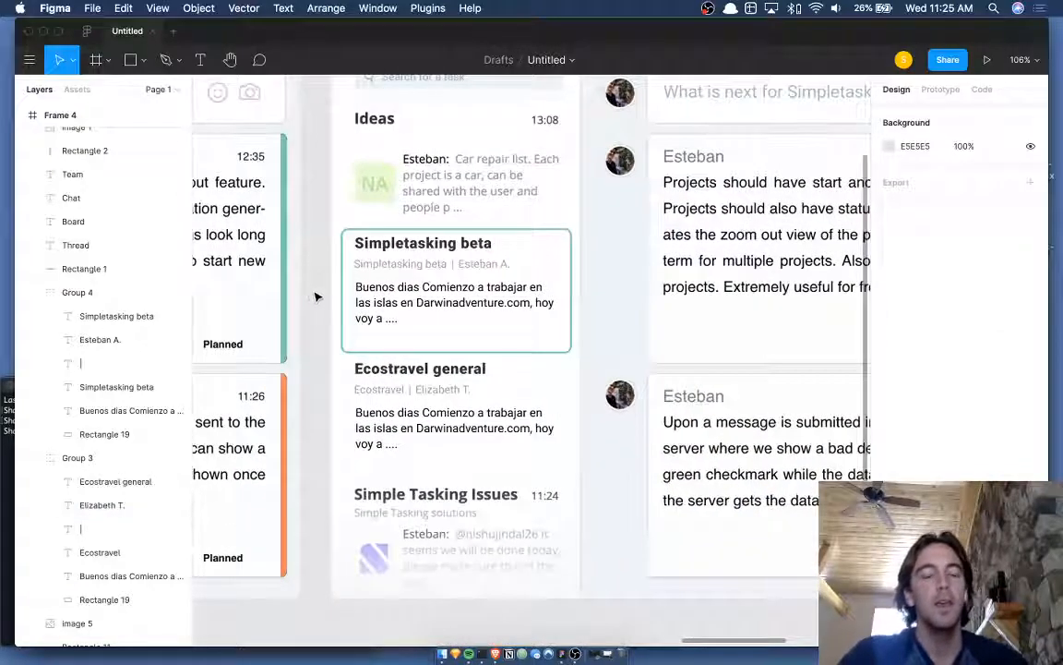
{"action": "scroll", "coordinate": [481, 267], "scroll_direction": "up", "scroll_amount": 5}
{"action": "double_click", "coordinate": [483, 268]}
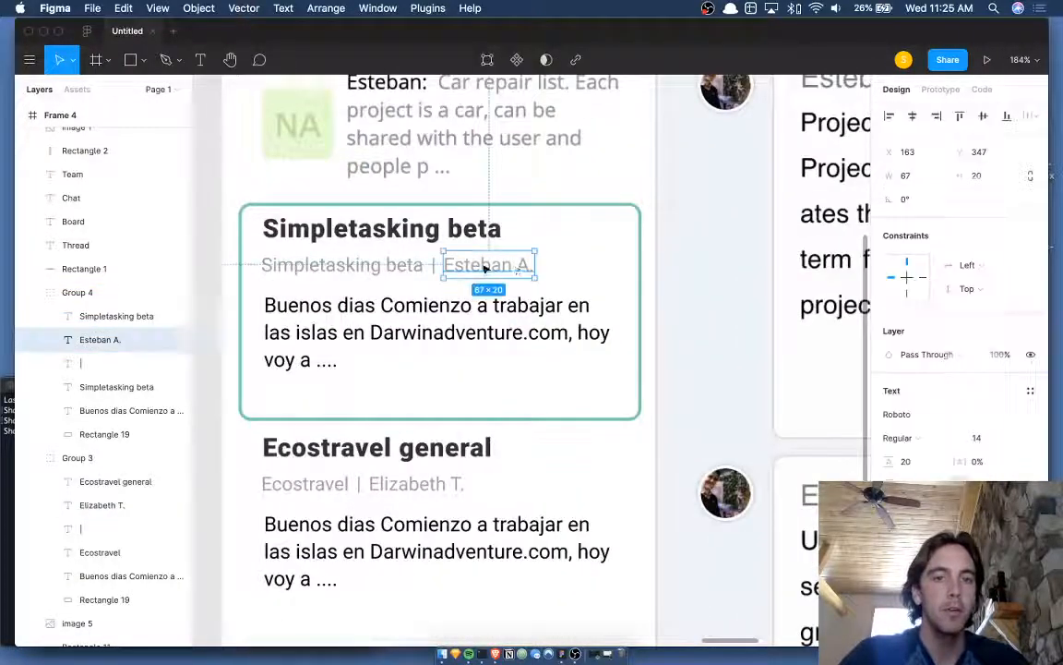
{"action": "left_click", "coordinate": [338, 265]}
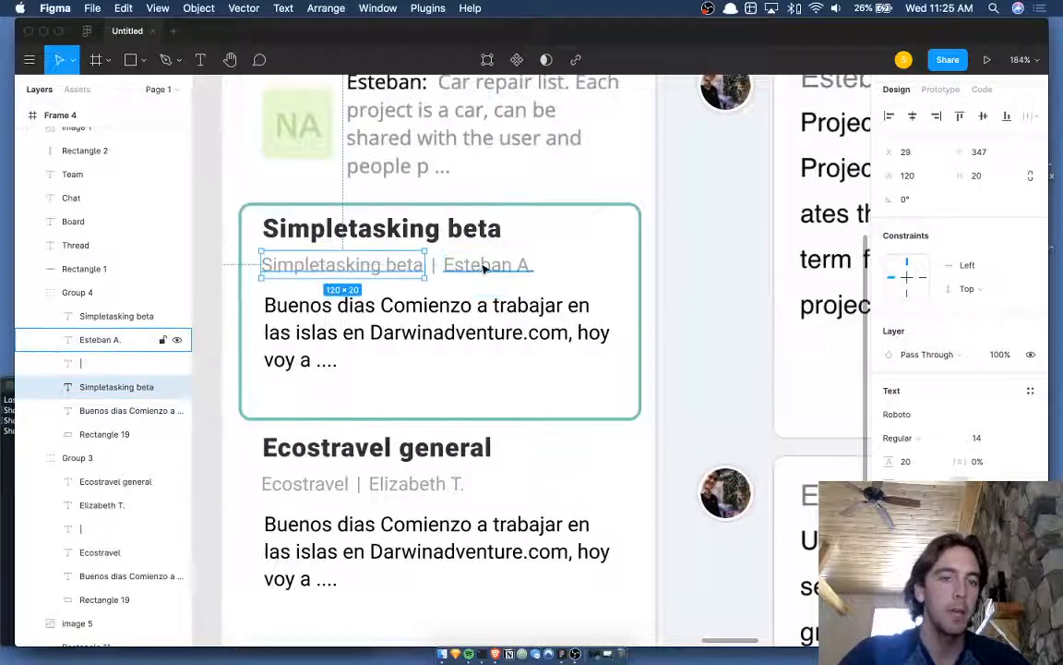
{"action": "left_click", "coordinate": [483, 268]}
{"action": "scroll", "coordinate": [483, 268], "scroll_direction": "down", "scroll_amount": 5}
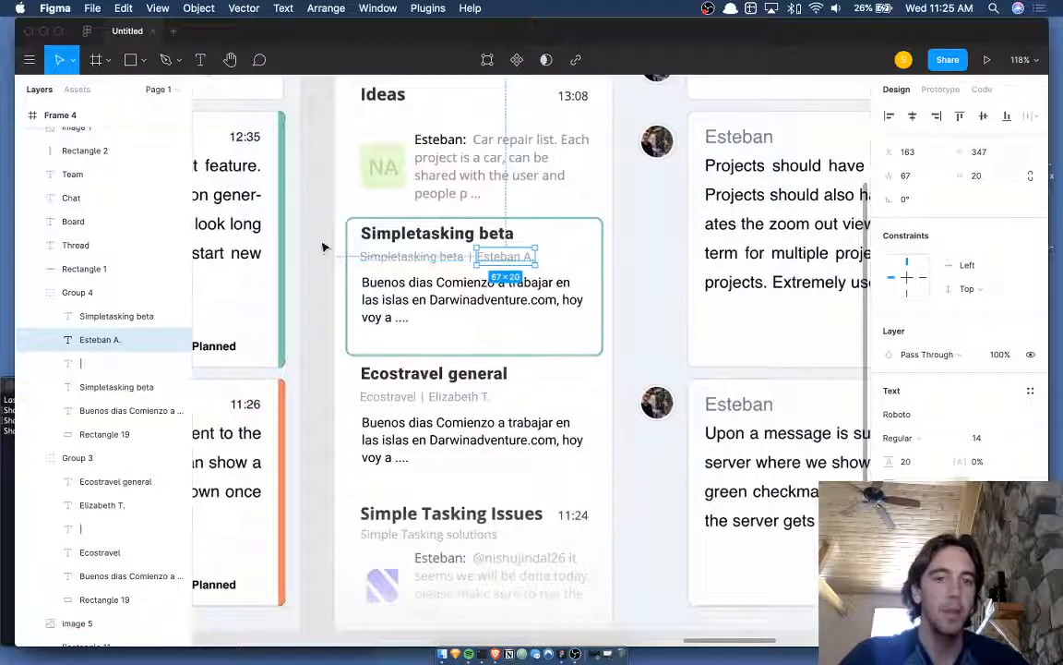
{"action": "left_click", "coordinate": [323, 246]}
{"action": "scroll", "coordinate": [323, 247], "scroll_direction": "down", "scroll_amount": 1}
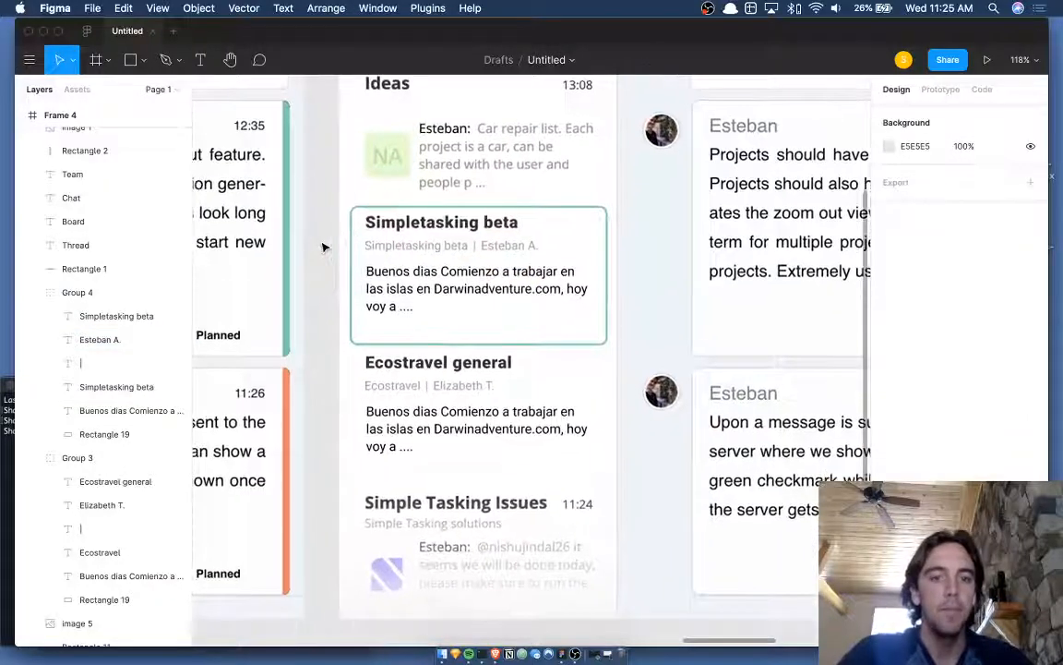
- Duplicate the Simpletasking beta card with Cmd+D, keeping the copy aligned over the original
{"action": "left_click", "coordinate": [539, 266]}
{"action": "key", "text": "super+d"}
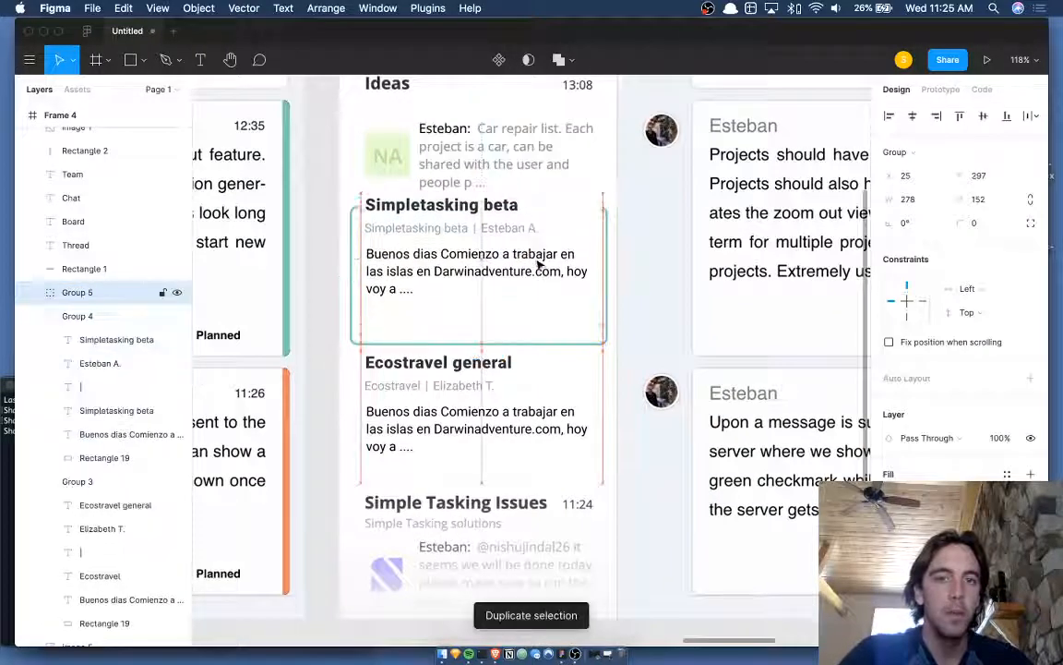
{"action": "key", "text": "shift+Up"}
{"action": "key", "text": "shift+Up"}
{"action": "key", "text": "shift+Up"}
{"action": "key", "text": "shift+Up"}
{"action": "key", "text": "shift+Up"}
{"action": "key", "text": "shift+Up"}
{"action": "key", "text": "shift+Up"}
{"action": "key", "text": "shift+Up"}
{"action": "key", "text": "shift+Up"}
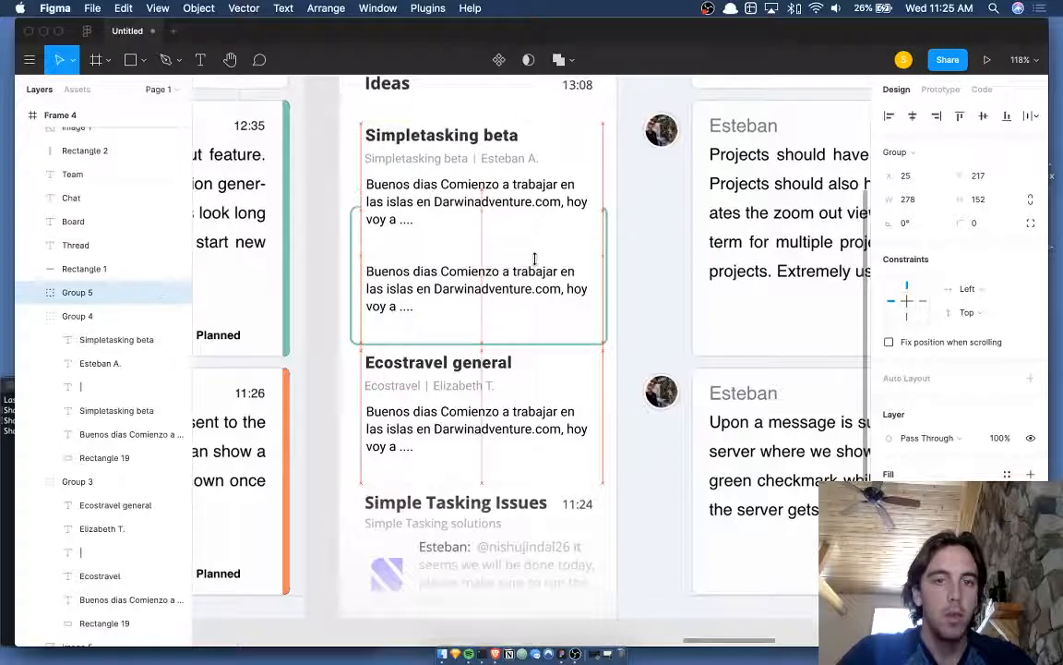
{"action": "key", "text": "shift+Down"}
{"action": "key", "text": "shift+Down"}
{"action": "key", "text": "shift+Down"}
{"action": "key", "text": "shift+Down"}
{"action": "key", "text": "shift+Down"}
{"action": "key", "text": "shift+Down"}
{"action": "key", "text": "shift+Down"}
{"action": "key", "text": "shift+Down"}
{"action": "key", "text": "shift+Down"}
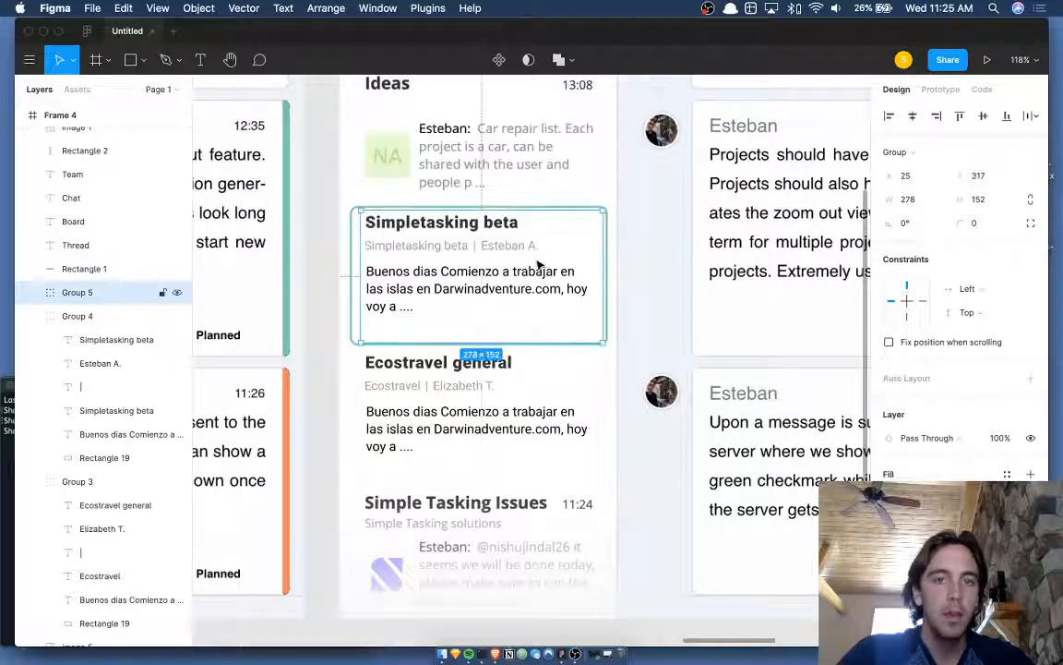
{"action": "double_click", "coordinate": [523, 251]}
{"action": "scroll", "coordinate": [522, 251], "scroll_direction": "up", "scroll_amount": 3}
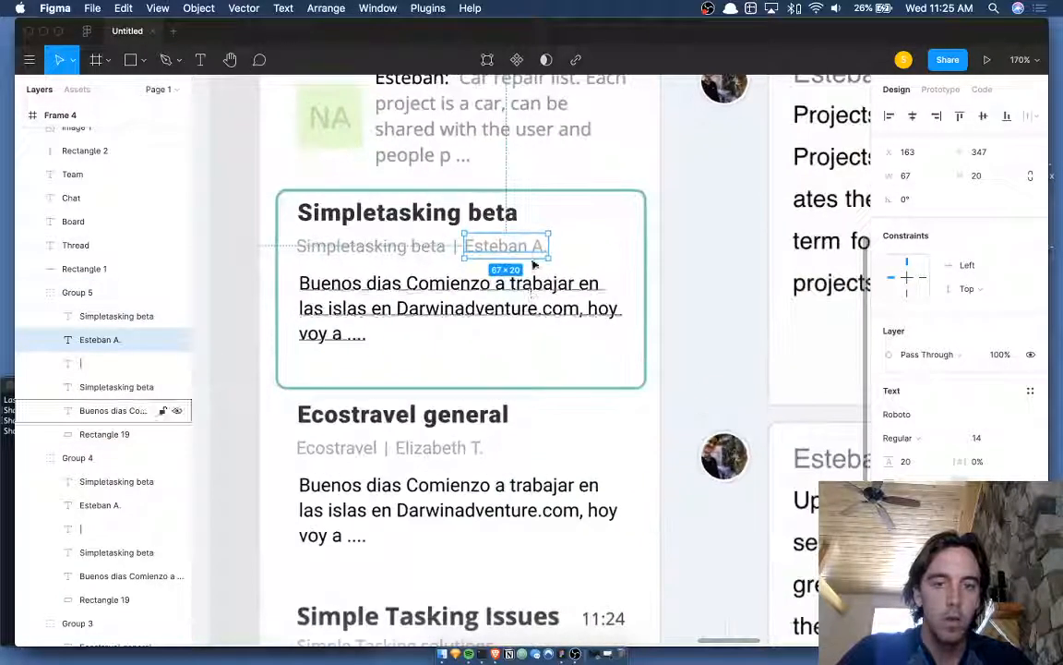
{"action": "left_click_drag", "start_coordinate": [540, 246], "coordinate": [610, 216]}
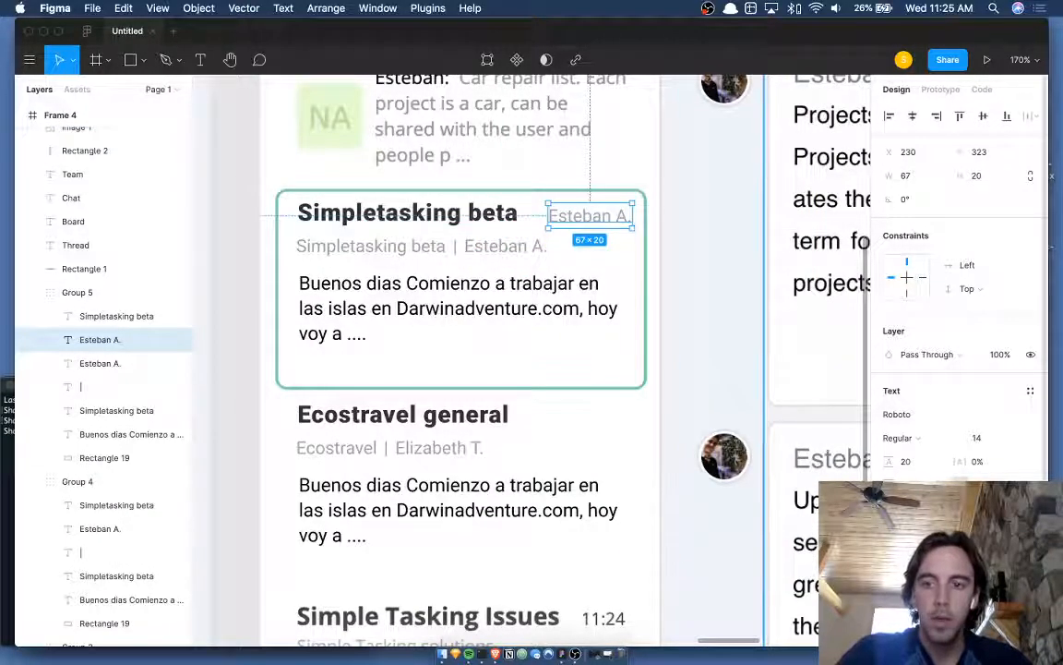
{"action": "scroll", "coordinate": [583, 444], "scroll_direction": "down", "scroll_amount": 5}
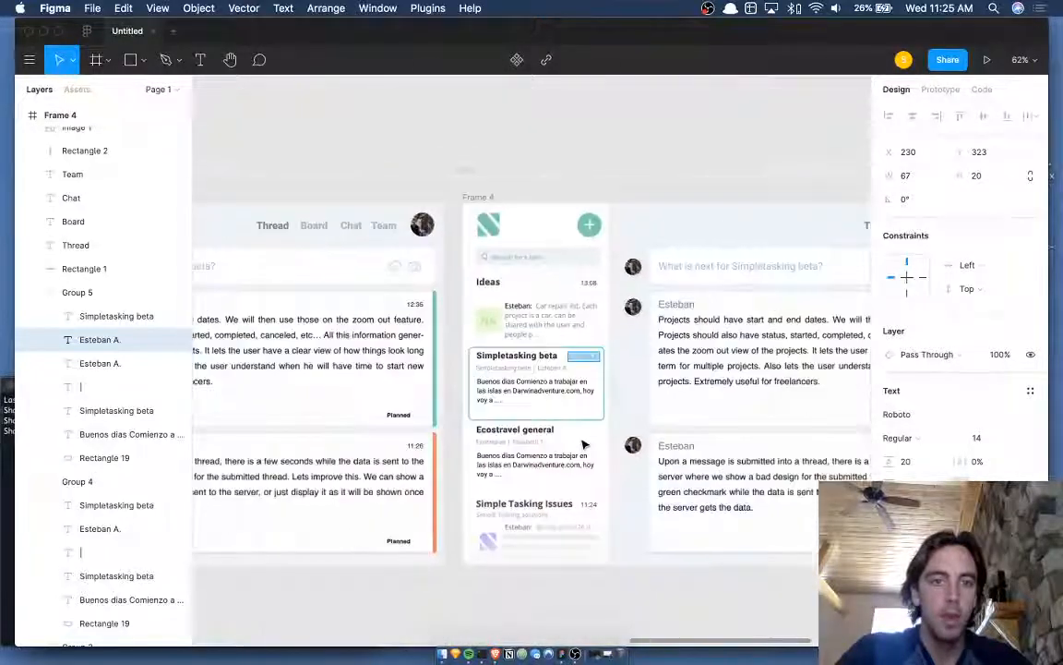
{"action": "scroll", "coordinate": [584, 445], "scroll_direction": "down", "scroll_amount": 3}
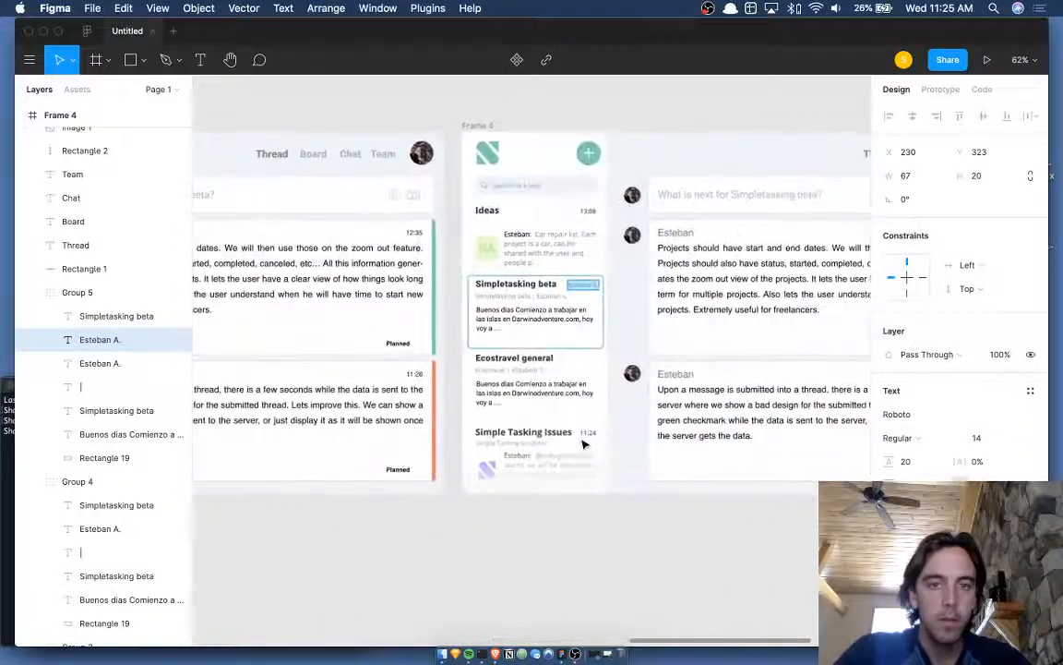
{"action": "type", "text": "12:35"}
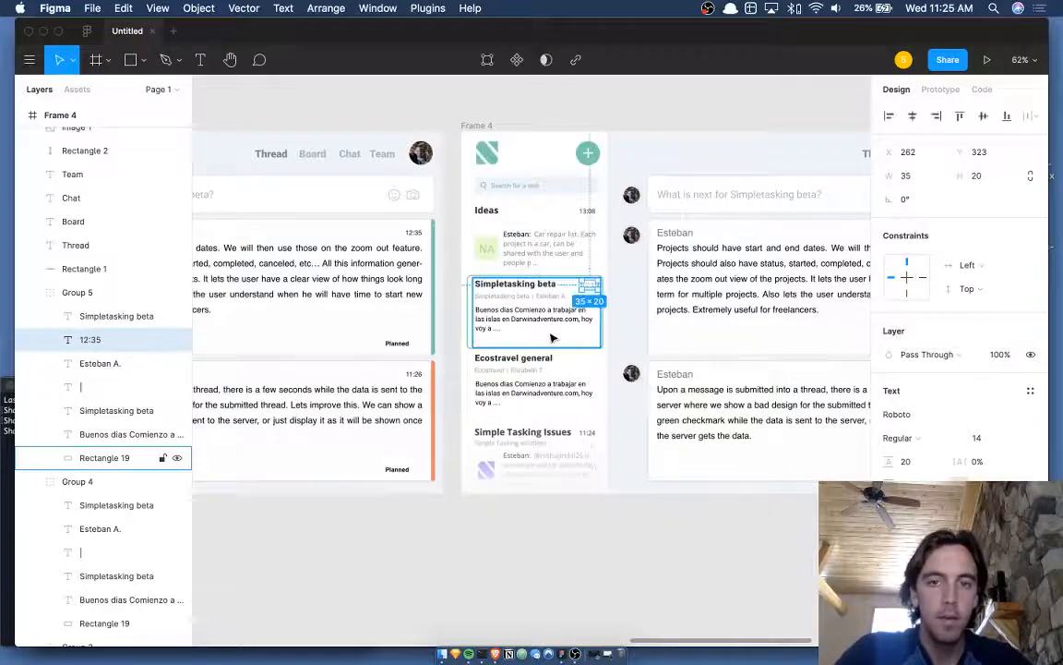
{"action": "scroll", "coordinate": [553, 335], "scroll_direction": "up", "scroll_amount": 5}
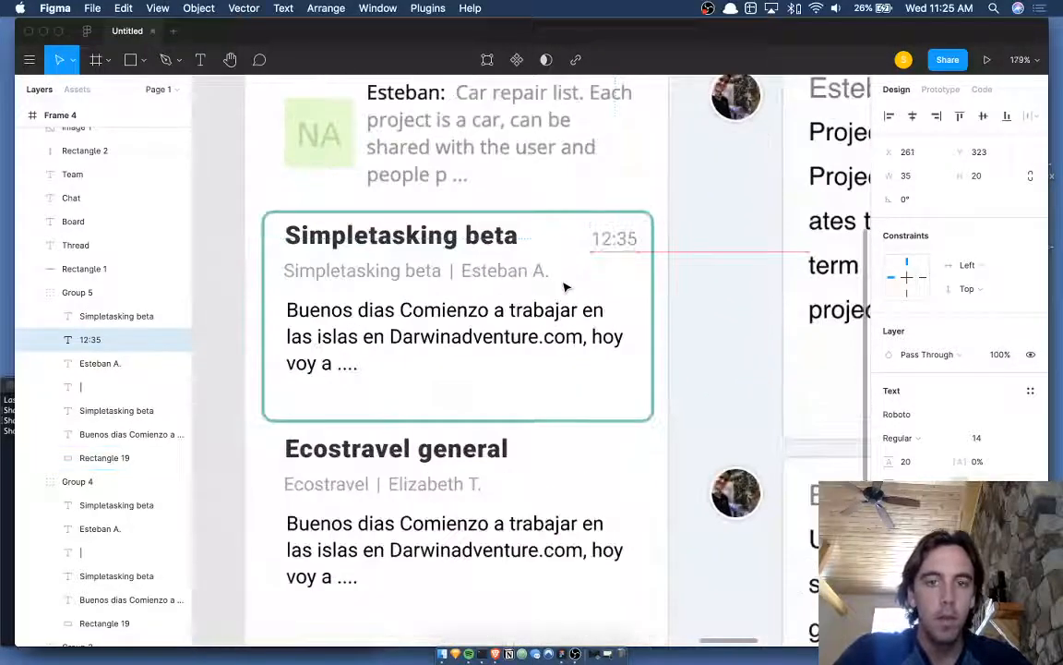
{"action": "scroll", "coordinate": [566, 287], "scroll_direction": "down", "scroll_amount": 3}
{"action": "scroll", "coordinate": [566, 287], "scroll_direction": "up", "scroll_amount": 1}
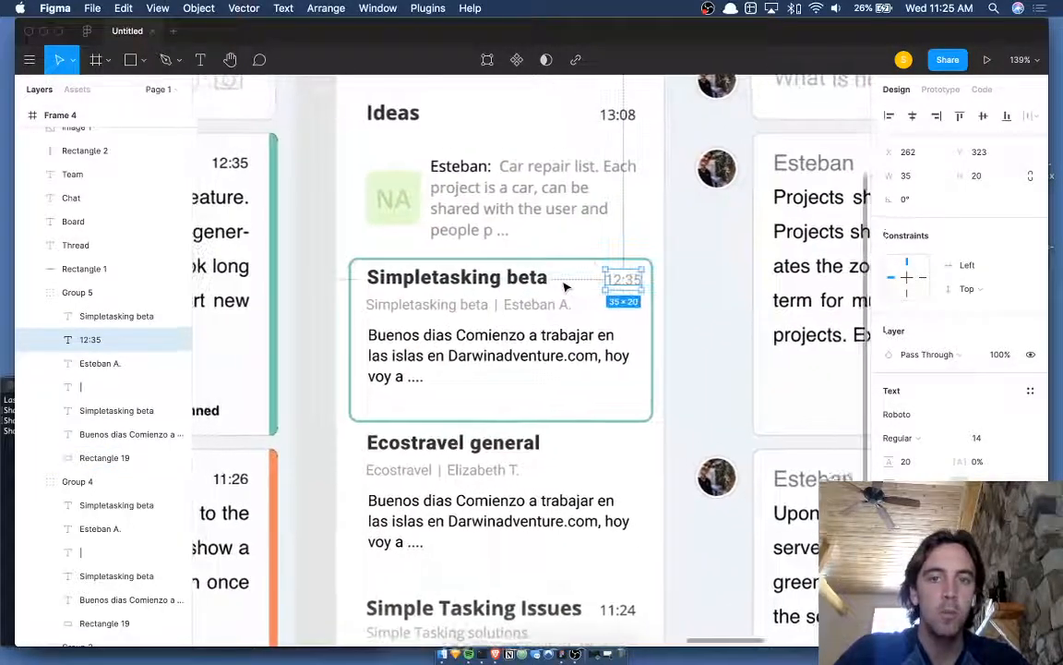
{"action": "scroll", "coordinate": [588, 263], "scroll_direction": "up", "scroll_amount": 3}
{"action": "key", "text": "Left"}
{"action": "key", "text": "Left"}
{"action": "key", "text": "Left"}
{"action": "key", "text": "Left"}
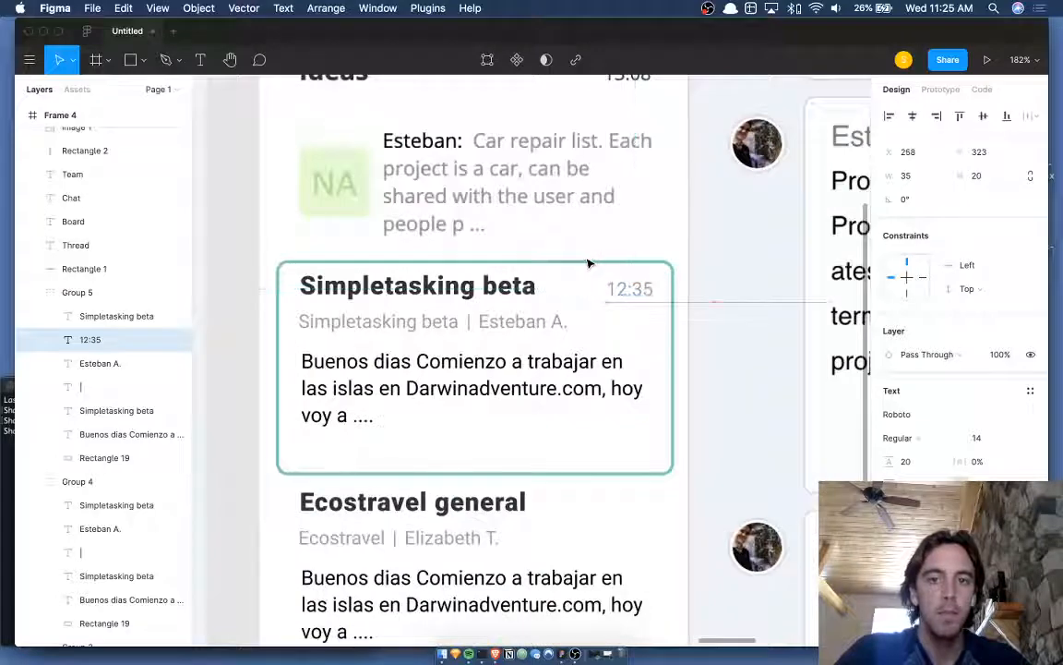
{"action": "scroll", "coordinate": [590, 264], "scroll_direction": "up", "scroll_amount": 1}
{"action": "scroll", "coordinate": [588, 263], "scroll_direction": "down", "scroll_amount": 2}
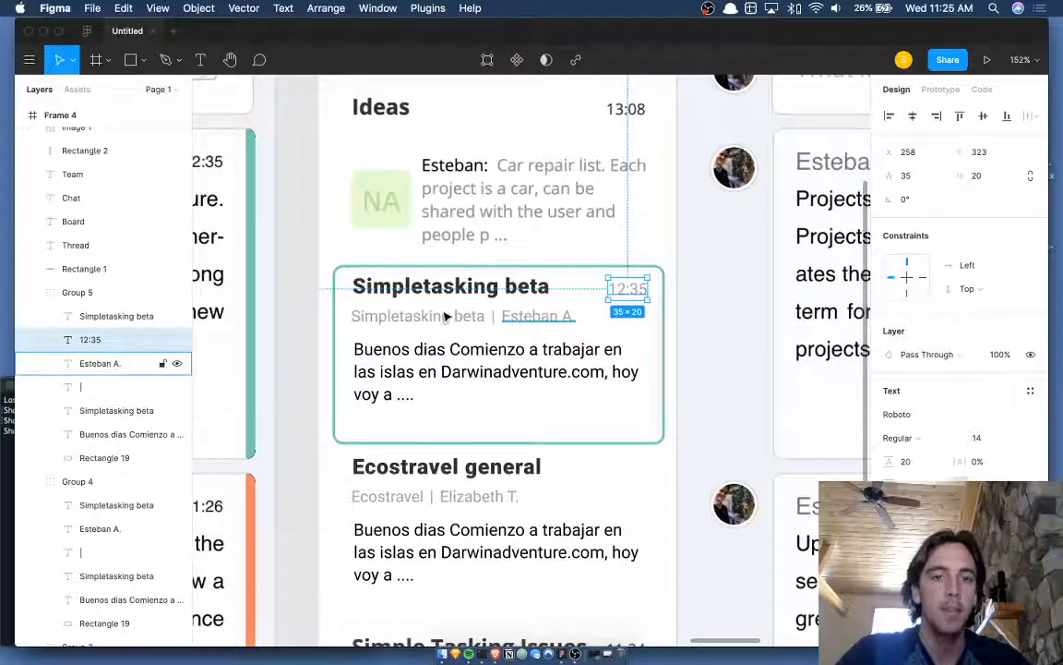
{"action": "scroll", "coordinate": [638, 290], "scroll_direction": "left", "scroll_amount": 1}
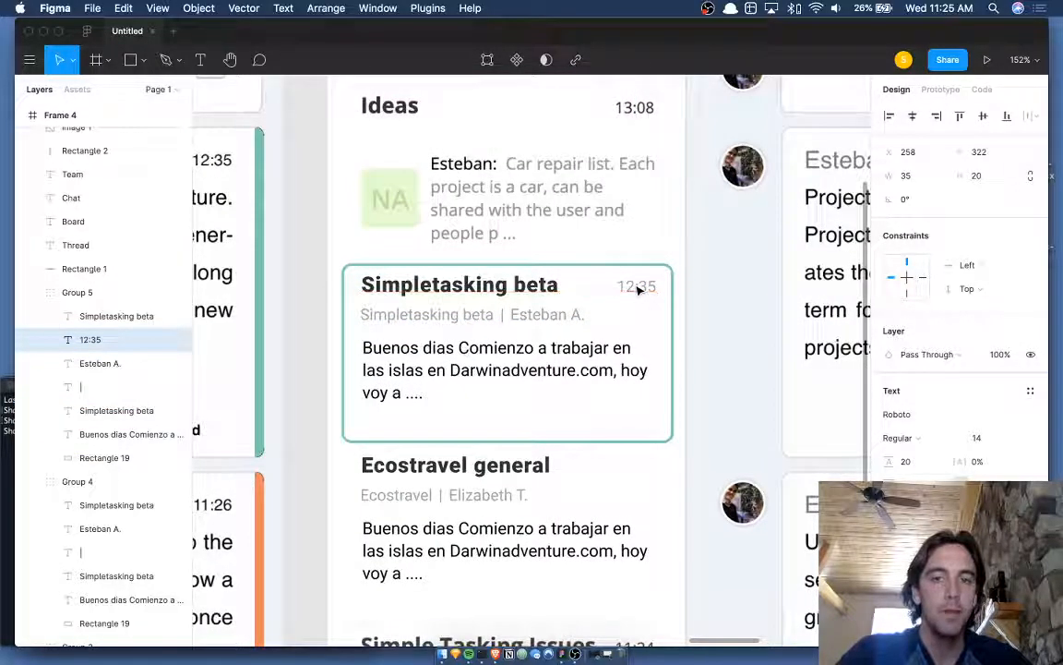
{"action": "scroll", "coordinate": [649, 298], "scroll_direction": "right", "scroll_amount": 2}
{"action": "scroll", "coordinate": [651, 301], "scroll_direction": "up", "scroll_amount": 1}
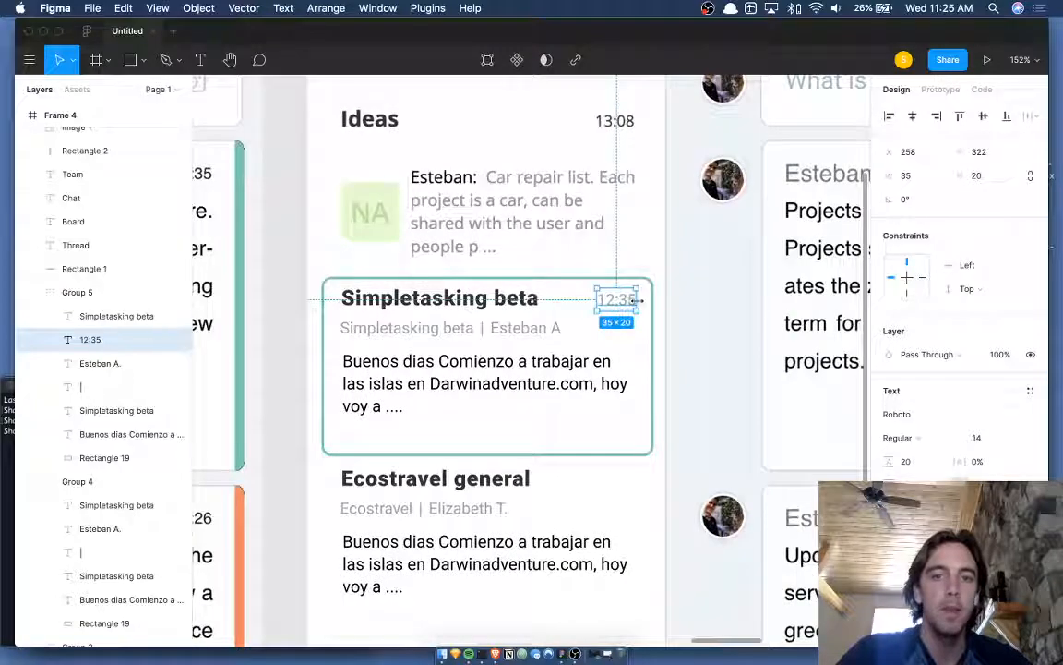
{"action": "scroll", "coordinate": [615, 228], "scroll_direction": "right", "scroll_amount": 4}
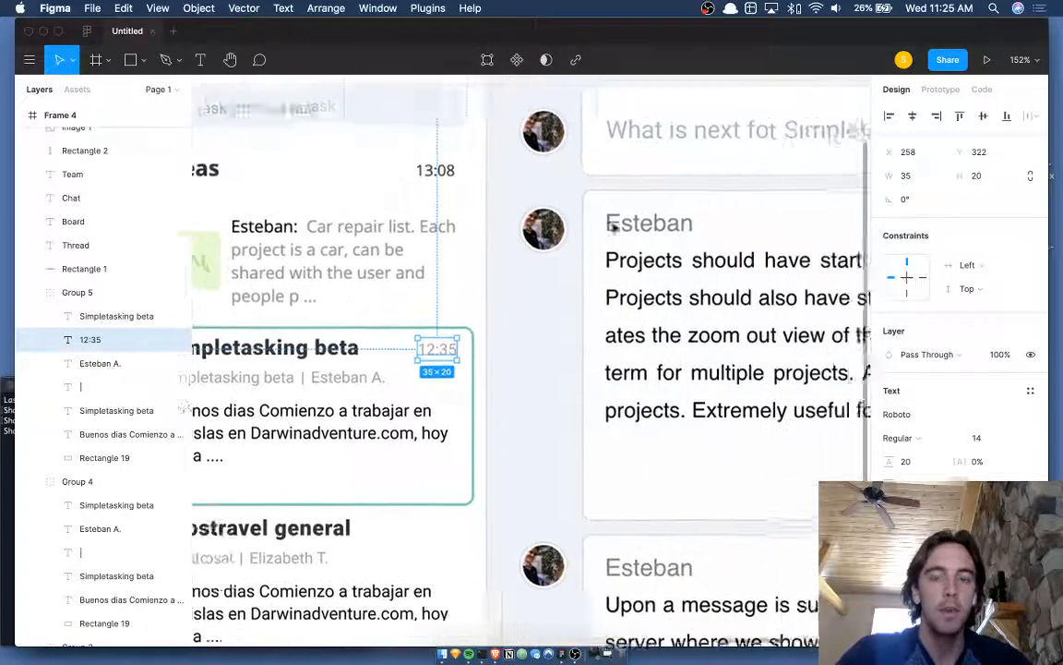
{"action": "scroll", "coordinate": [614, 232], "scroll_direction": "down", "scroll_amount": 4}
{"action": "scroll", "coordinate": [614, 232], "scroll_direction": "down", "scroll_amount": 1}
{"action": "scroll", "coordinate": [613, 231], "scroll_direction": "right", "scroll_amount": 1}
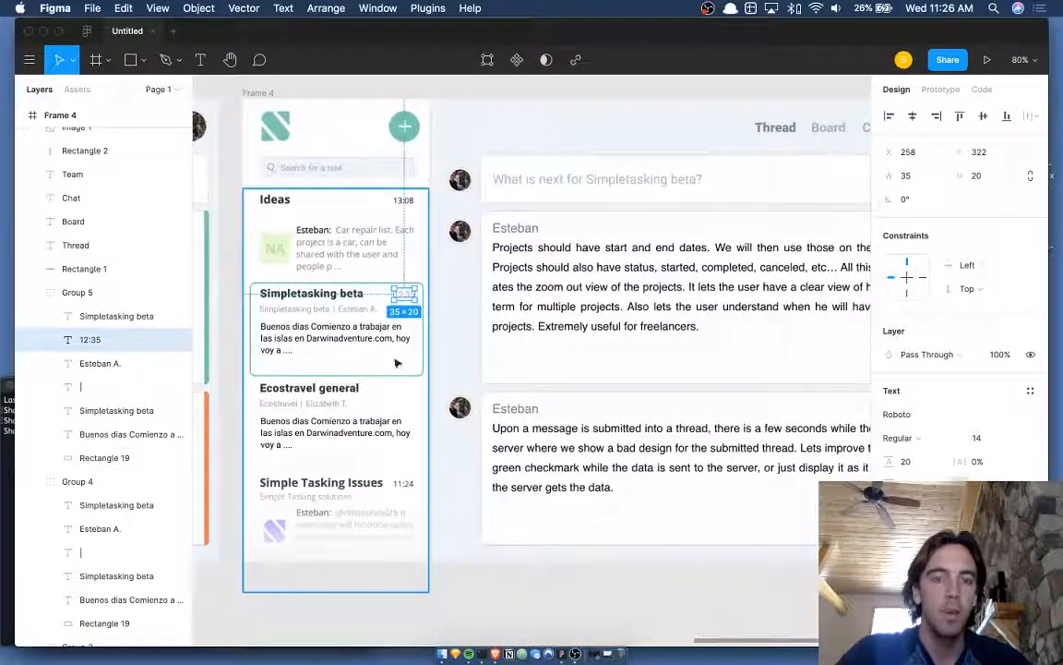
{"action": "scroll", "coordinate": [652, 304], "scroll_direction": "right", "scroll_amount": 3}
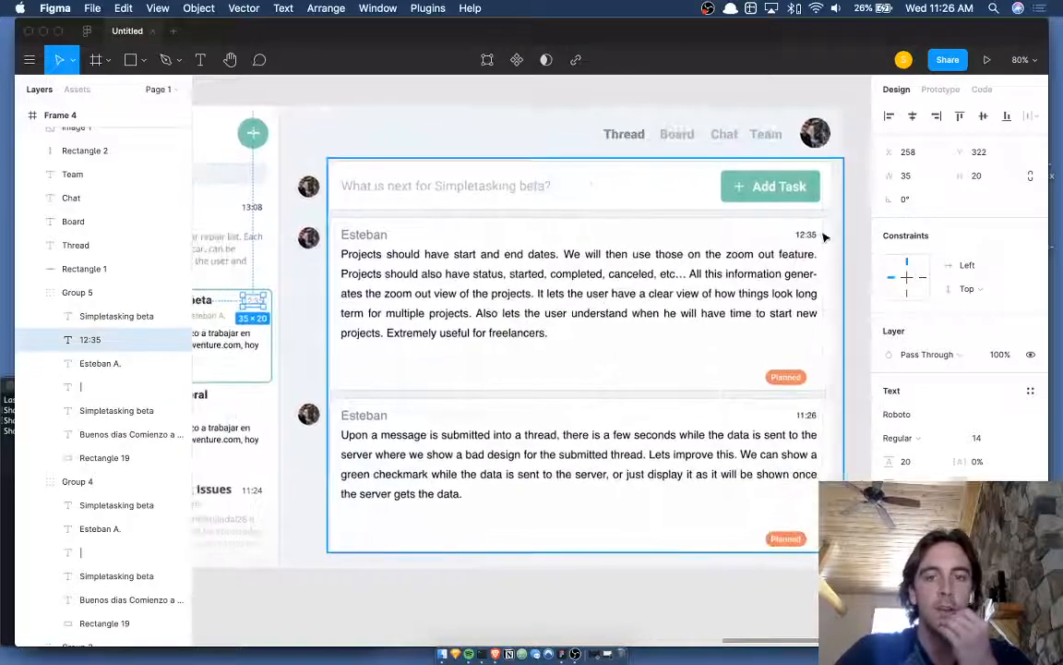
{"action": "scroll", "coordinate": [799, 234], "scroll_direction": "left", "scroll_amount": 8}
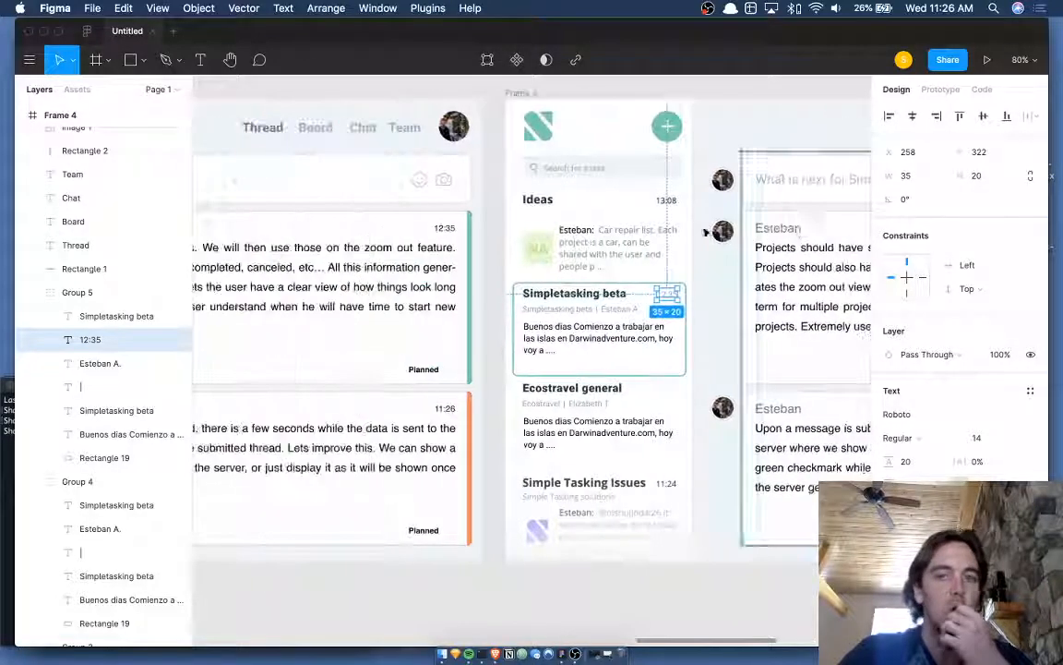
{"action": "scroll", "coordinate": [704, 235], "scroll_direction": "up", "scroll_amount": 5}
{"action": "scroll", "coordinate": [702, 277], "scroll_direction": "right", "scroll_amount": 1}
{"action": "key", "text": "Delete"}
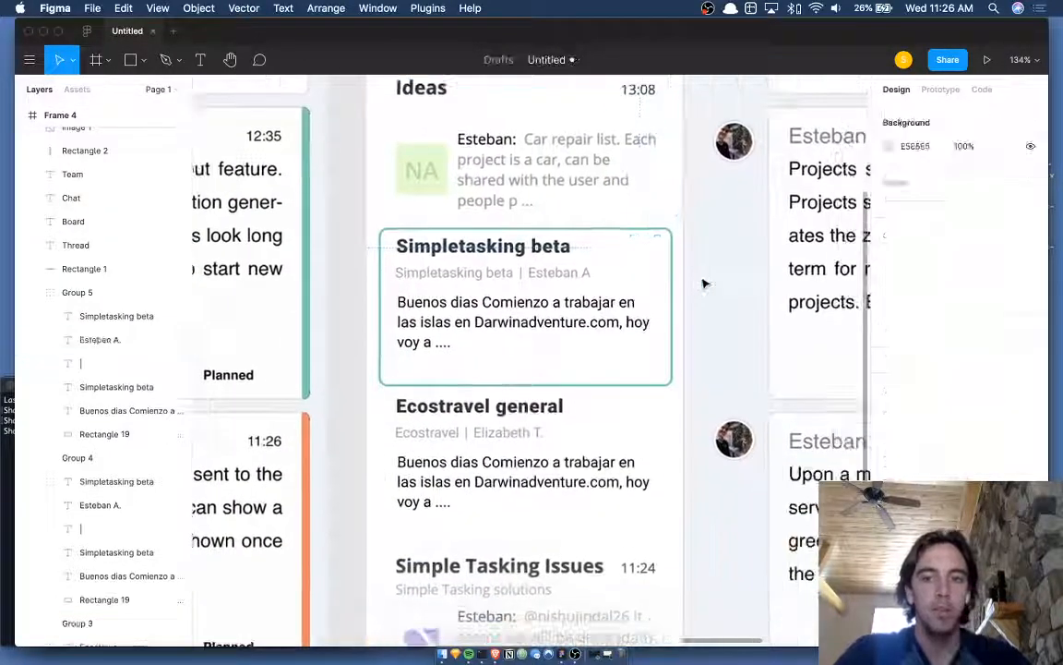
{"action": "scroll", "coordinate": [703, 282], "scroll_direction": "down", "scroll_amount": 4}
{"action": "scroll", "coordinate": [692, 281], "scroll_direction": "down", "scroll_amount": 1}
- Drag a copy of the Simpletasking beta card up to the top of the list
{"action": "left_click", "coordinate": [580, 263]}
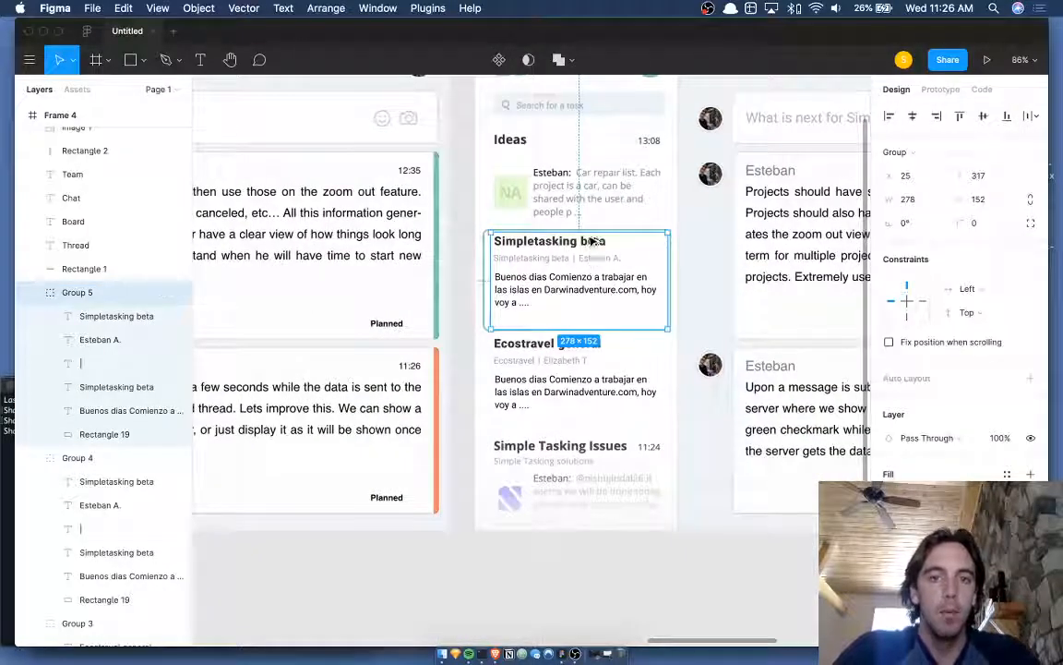
{"action": "left_click_drag", "start_coordinate": [592, 241], "coordinate": [594, 165]}
{"action": "key", "text": "Return"}
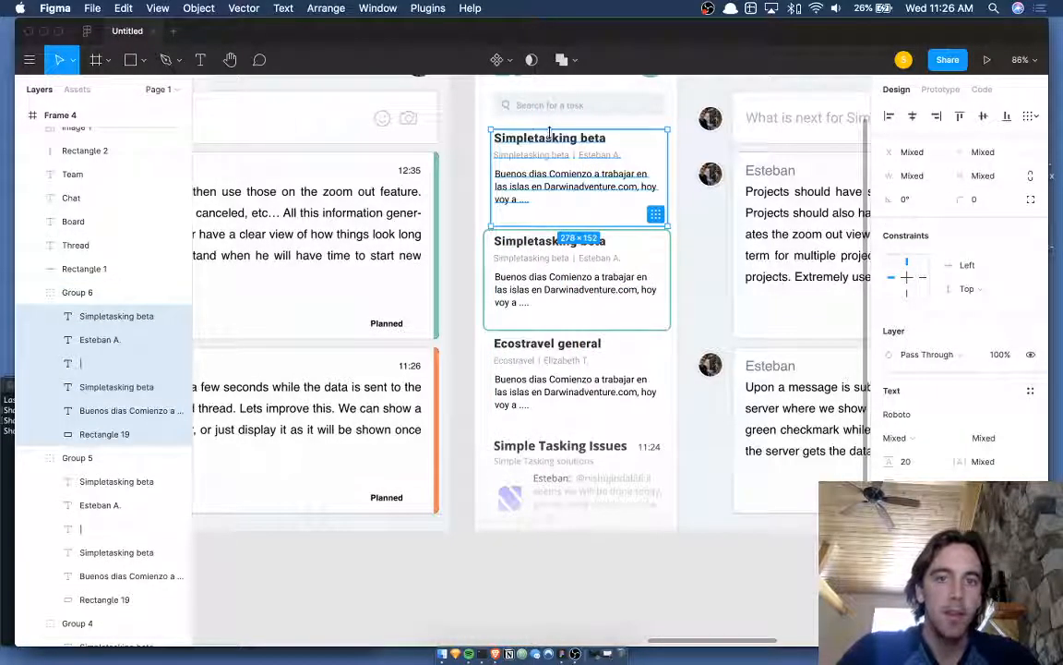
- Retitle the new top card 'Ideas' and deselect
{"action": "left_click", "coordinate": [523, 146]}
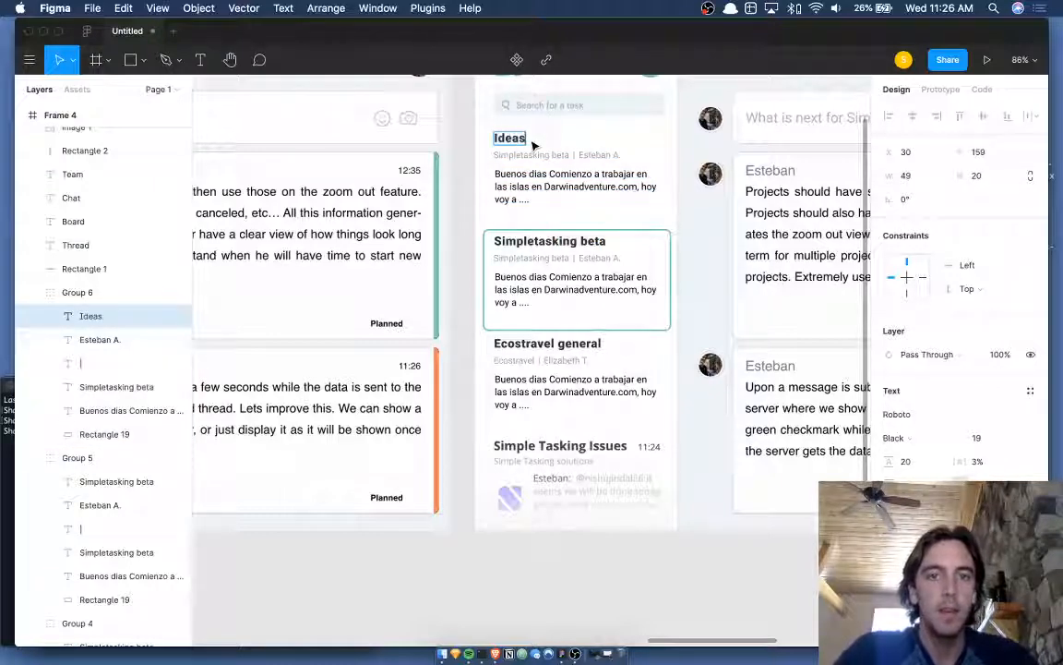
{"action": "left_click", "coordinate": [536, 177]}
{"action": "scroll", "coordinate": [536, 176], "scroll_direction": "left", "scroll_amount": 3}
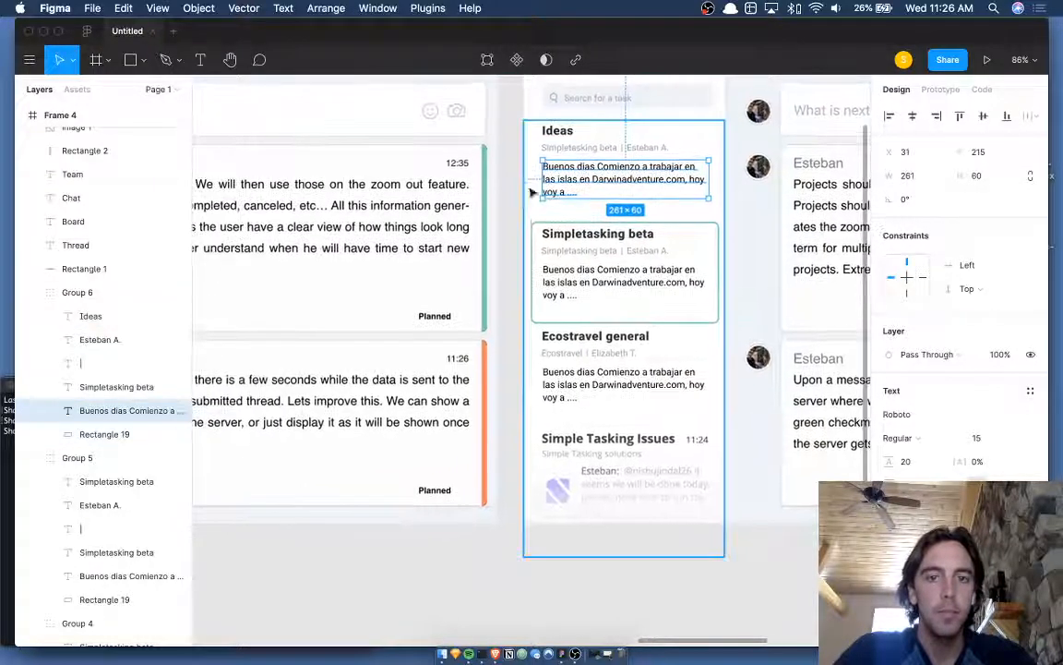
{"action": "left_click", "coordinate": [516, 219]}
{"action": "scroll", "coordinate": [516, 218], "scroll_direction": "up", "scroll_amount": 2}
{"action": "scroll", "coordinate": [516, 219], "scroll_direction": "down", "scroll_amount": 3}
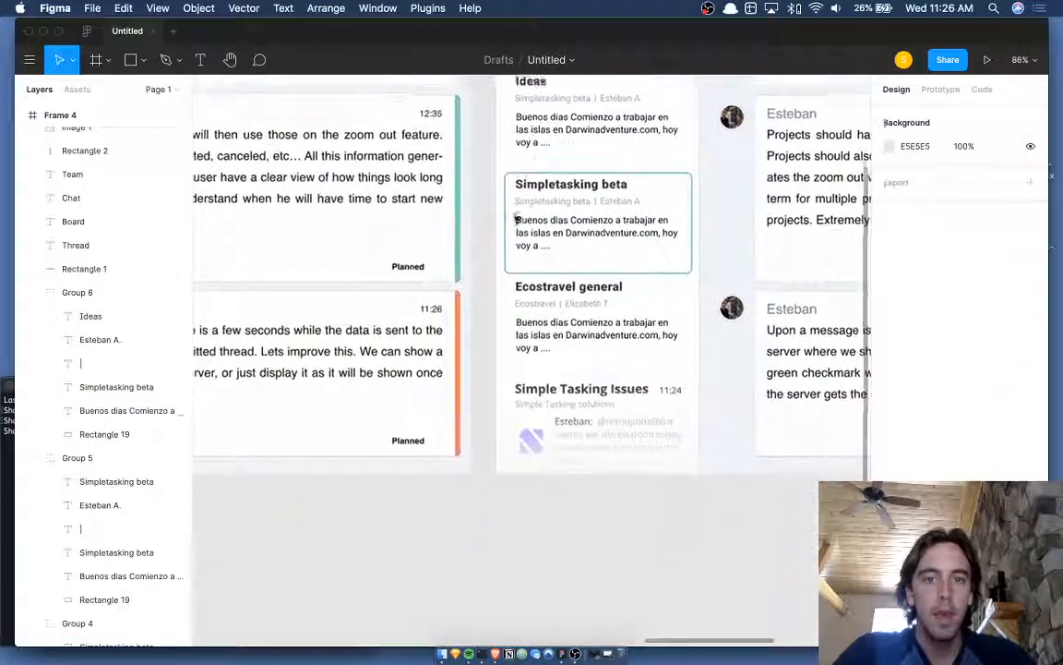
- Extend the Ecostravel general card's background upward by 4 pixels
{"action": "left_click", "coordinate": [562, 311]}
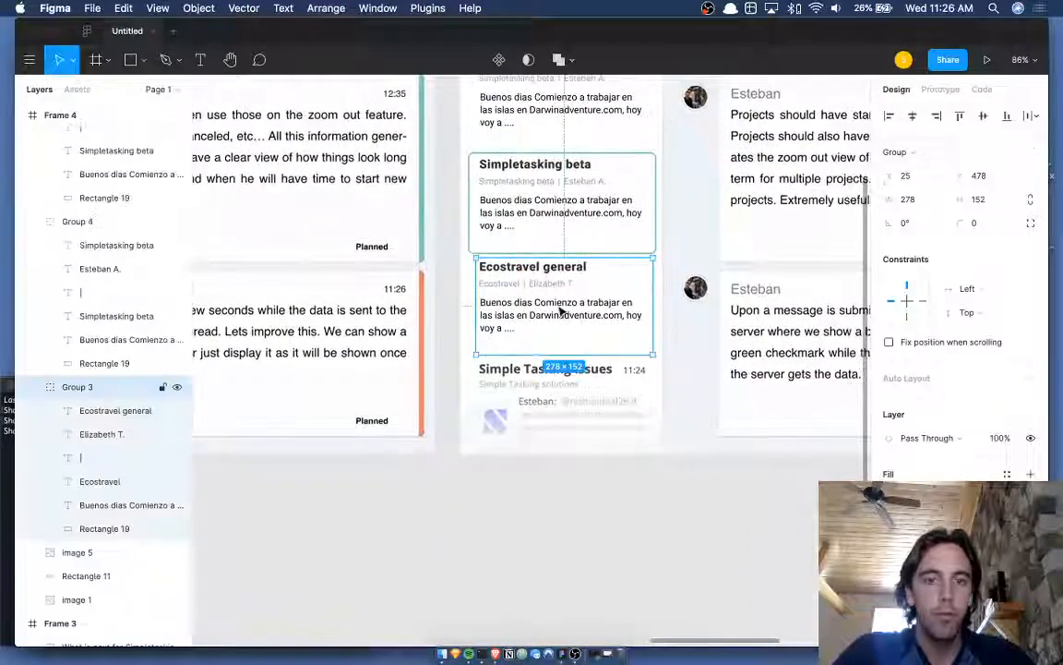
{"action": "scroll", "coordinate": [562, 311], "scroll_direction": "up", "scroll_amount": 5}
{"action": "left_click", "coordinate": [651, 267], "text": "super"}
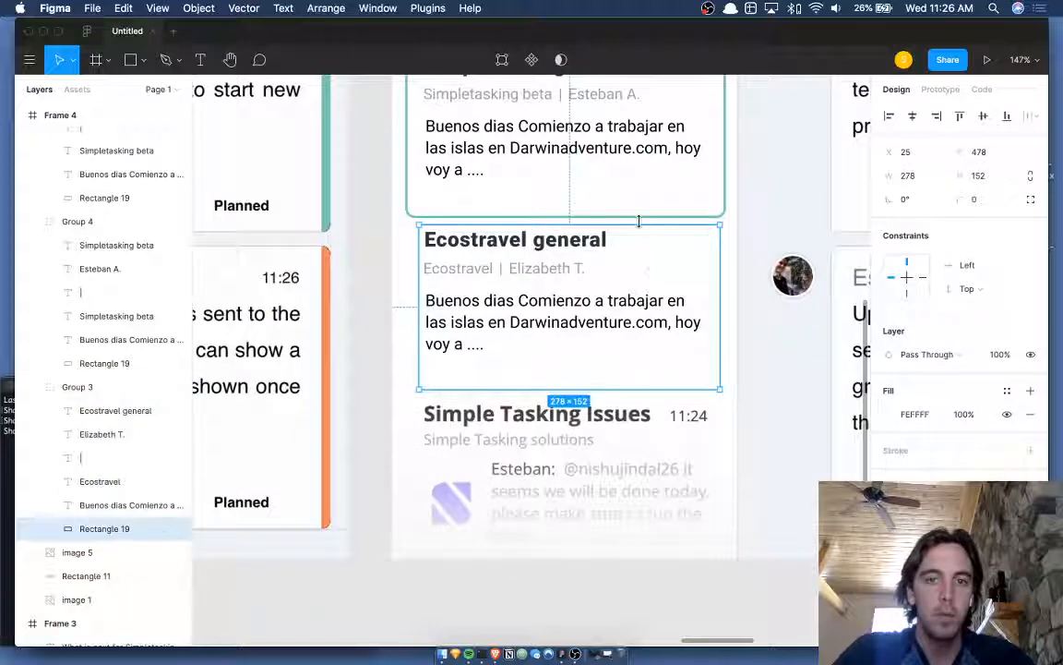
{"action": "left_click_drag", "start_coordinate": [638, 218], "coordinate": [637, 222]}
{"action": "left_click", "coordinate": [649, 259]}
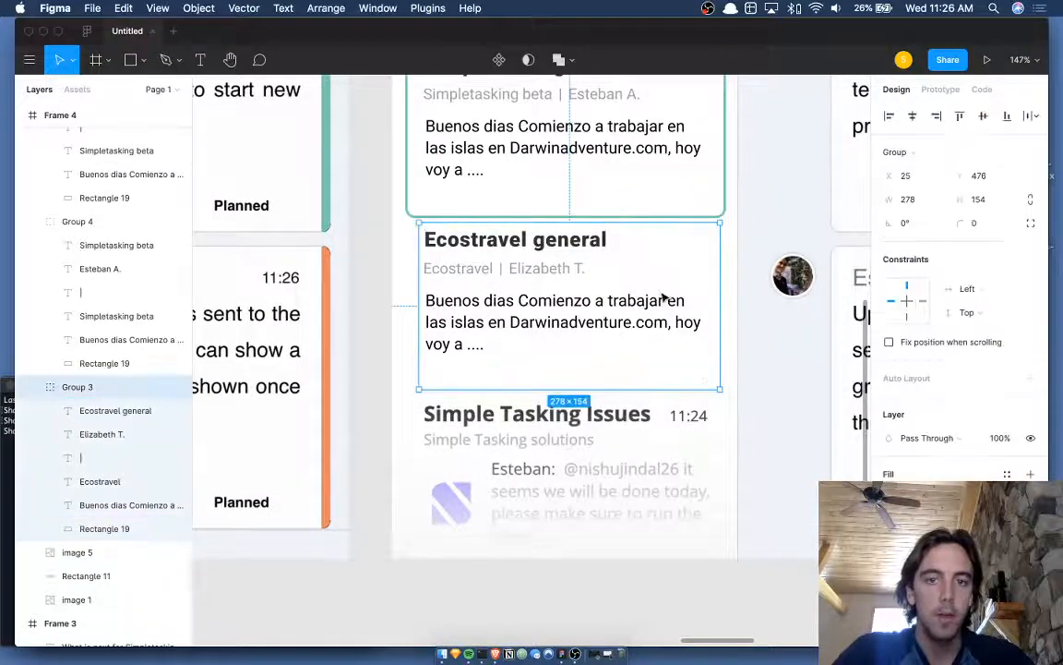
{"action": "scroll", "coordinate": [662, 299], "scroll_direction": "down", "scroll_amount": 5}
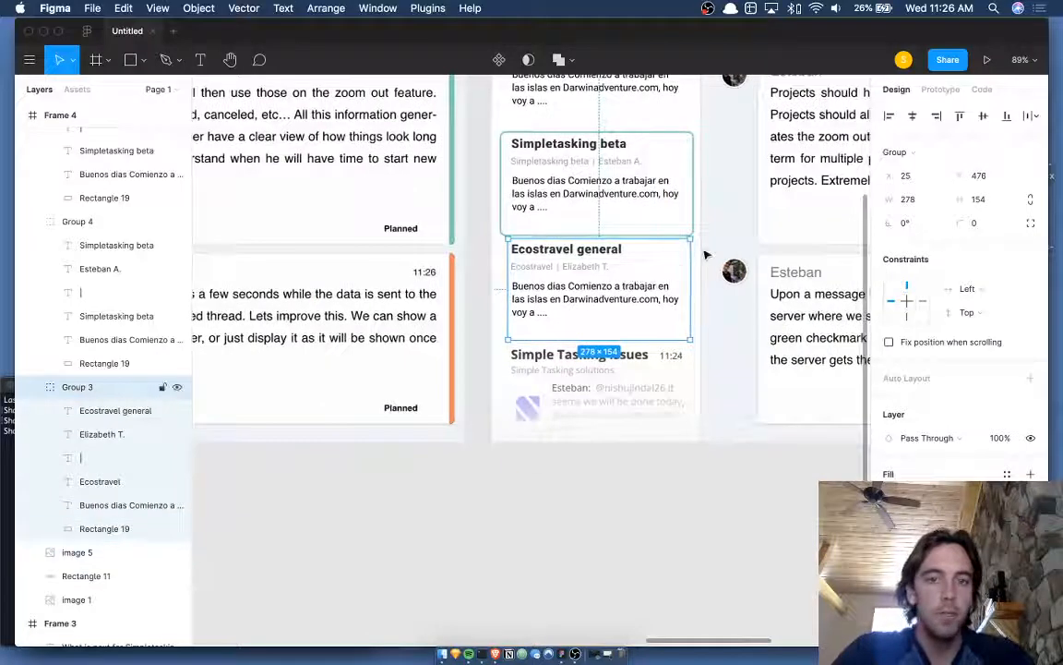
- Duplicate the Ecostravel general card below the original and bring the copy forward
{"action": "key", "text": "super+d"}
{"action": "key", "text": "shift+Down"}
{"action": "key", "text": "shift+Down"}
{"action": "key", "text": "shift+Down"}
{"action": "key", "text": "shift+Down"}
{"action": "key", "text": "shift+Down"}
{"action": "key", "text": "shift+Down"}
{"action": "key", "text": "shift+Down"}
{"action": "key", "text": "shift+Down"}
{"action": "key", "text": "shift+Down"}
{"action": "key", "text": "shift+Down"}
{"action": "key", "text": "shift+Down"}
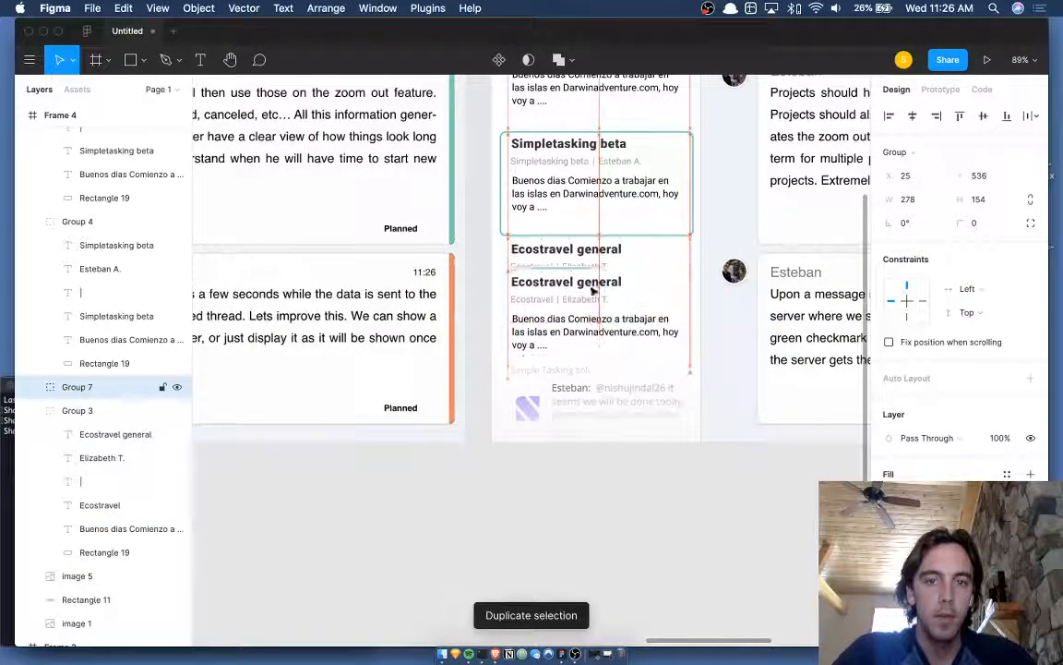
{"action": "key", "text": "shift+Down"}
{"action": "key", "text": "shift+Down"}
{"action": "key", "text": "shift+Down"}
{"action": "key", "text": "shift+Down"}
{"action": "key", "text": "shift+Down"}
{"action": "key", "text": "shift+Down"}
{"action": "key", "text": "shift+Down"}
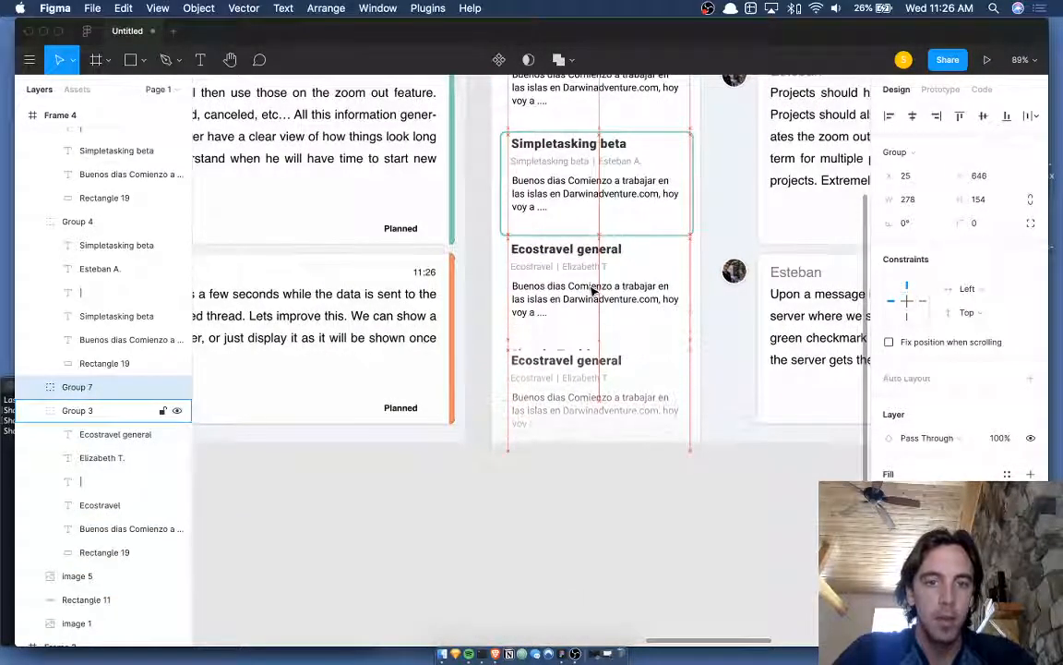
{"action": "key", "text": "Up"}
{"action": "key", "text": "Up"}
{"action": "key", "text": "Up"}
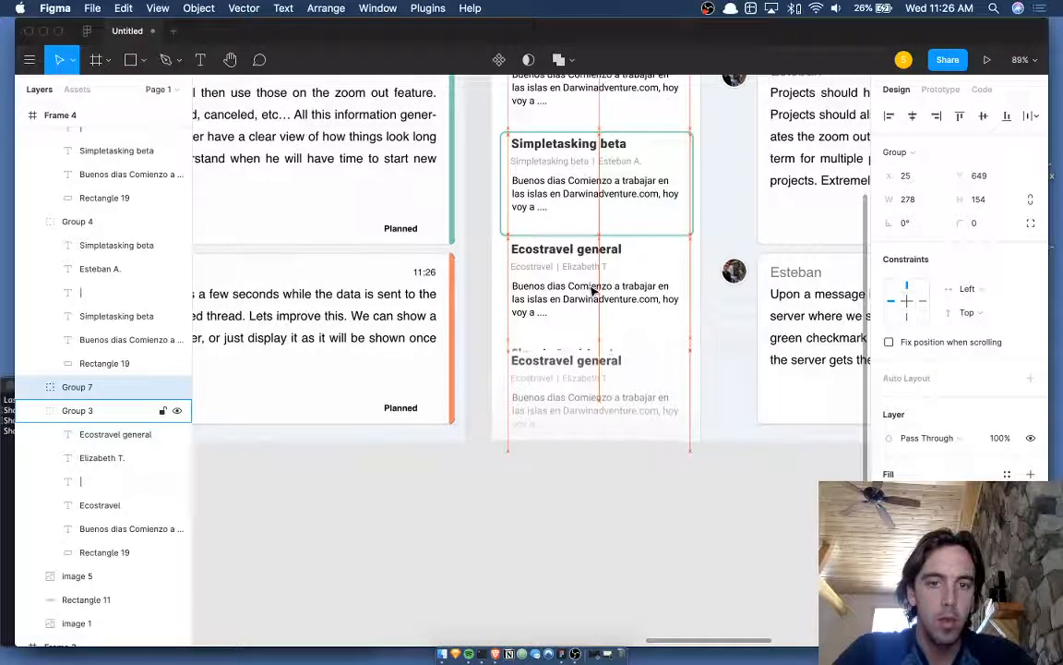
{"action": "key", "text": "Up"}
{"action": "key", "text": "Up"}
{"action": "key", "text": "Up"}
{"action": "key", "text": "Up"}
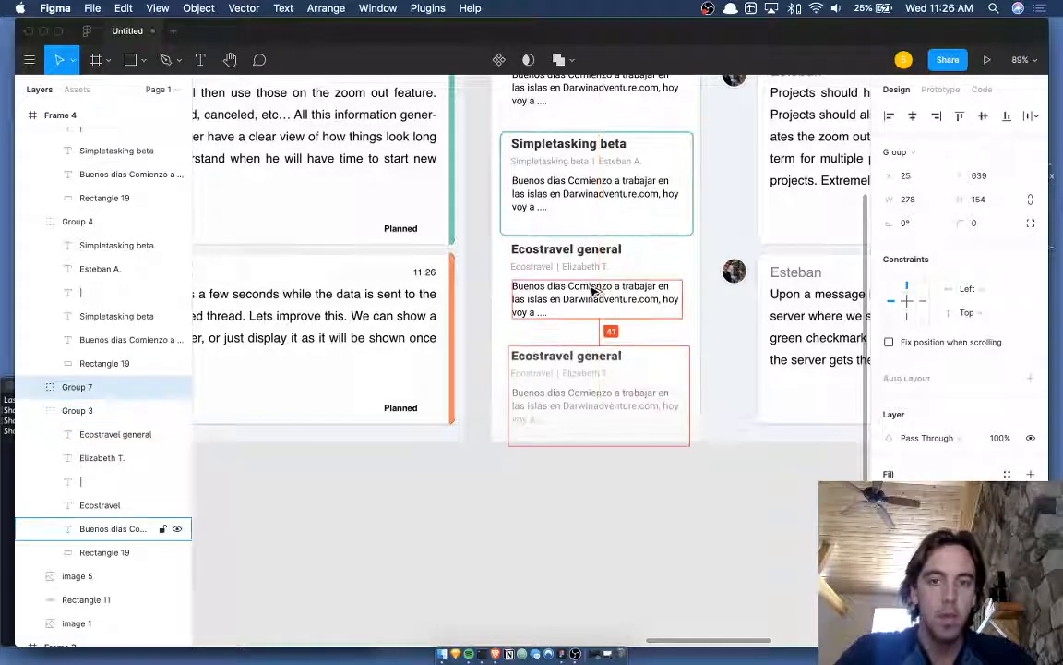
{"action": "key", "text": "alt+super+["}
{"action": "key", "text": "super+]"}
{"action": "key", "text": "super+]"}
{"action": "key", "text": "super+]"}
{"action": "key", "text": "super+]"}
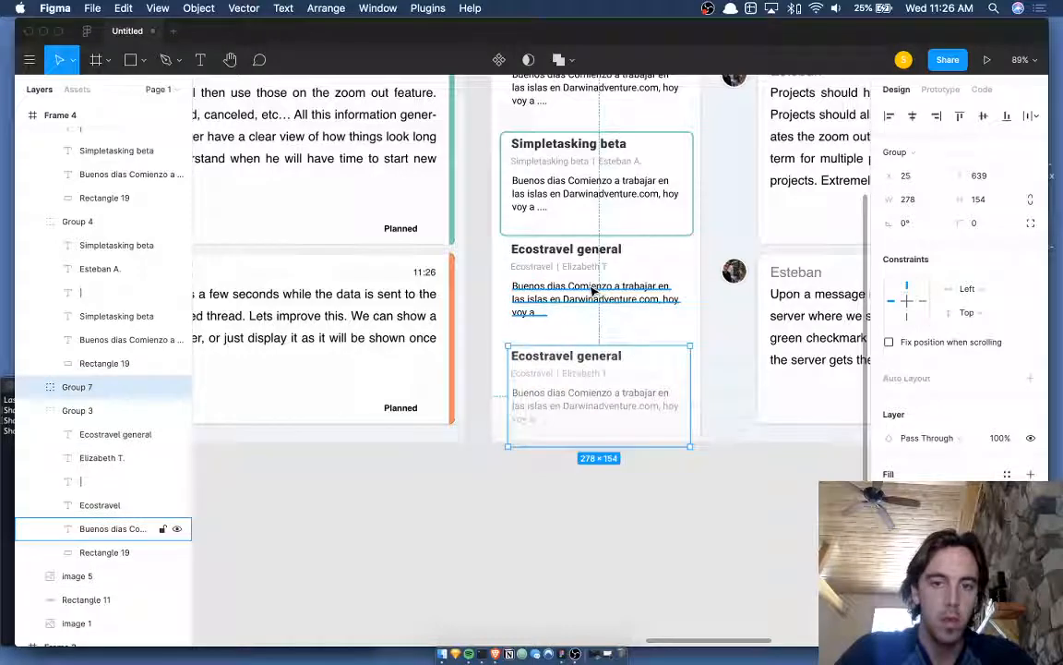
{"action": "key", "text": "Return"}
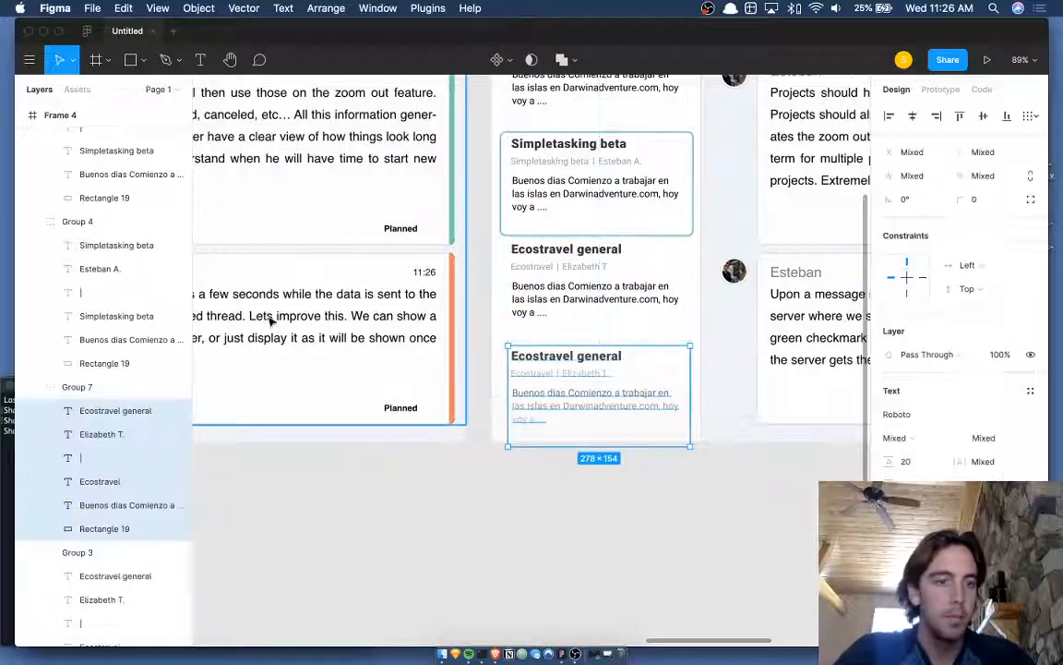
- Retitle the copied card 'Simple Tasking Issues'
{"action": "left_click", "coordinate": [139, 412]}
{"action": "scroll", "coordinate": [529, 388], "scroll_direction": "down", "scroll_amount": 5}
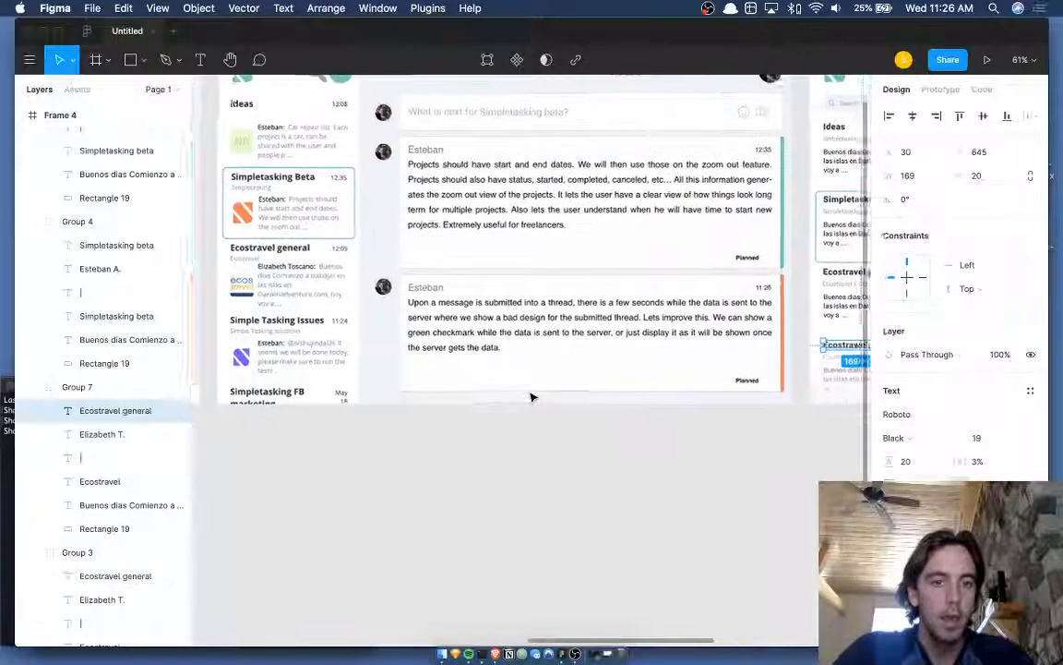
{"action": "key", "text": "Return"}
{"action": "type", "text": "Simple Taski"}
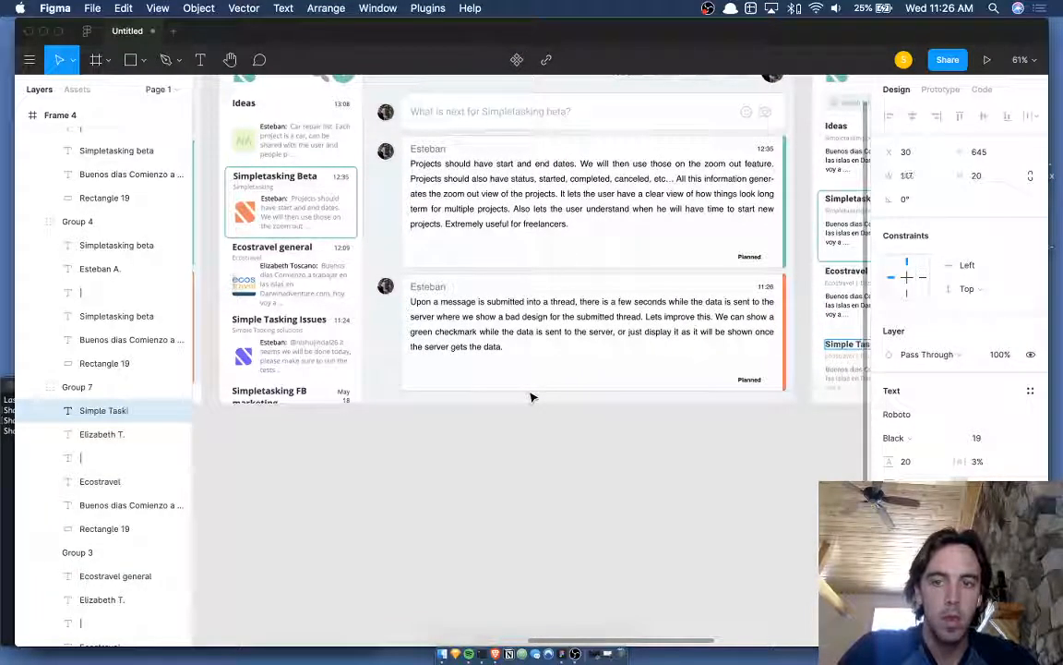
{"action": "type", "text": "ng Issues"}
{"action": "key", "text": "Escape"}
{"action": "scroll", "coordinate": [594, 406], "scroll_direction": "right", "scroll_amount": 4}
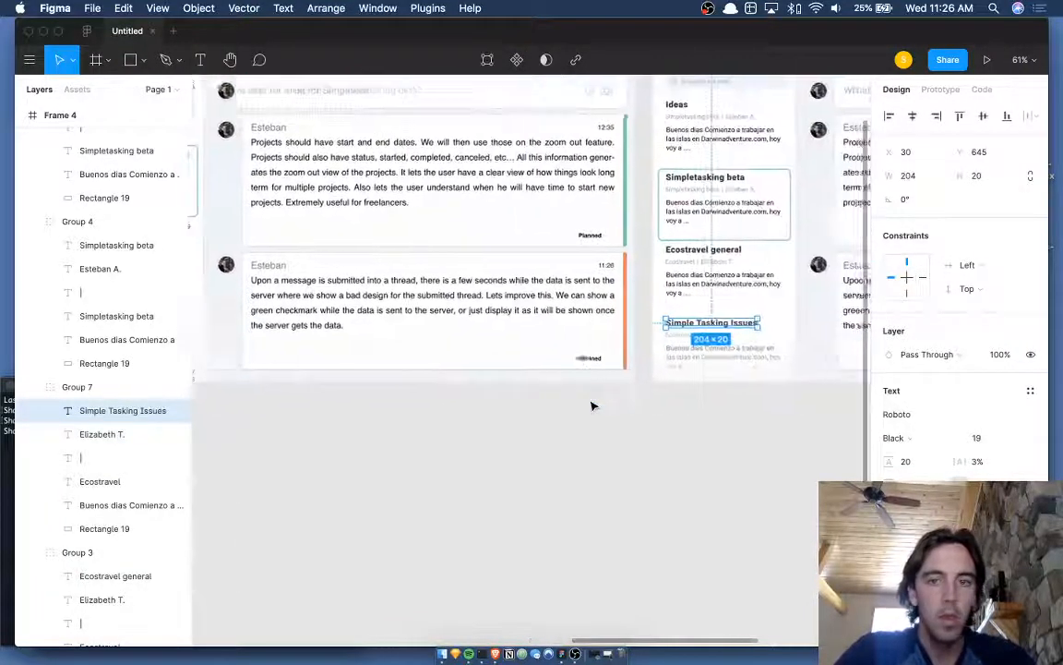
{"action": "scroll", "coordinate": [642, 409], "scroll_direction": "up", "scroll_amount": 5}
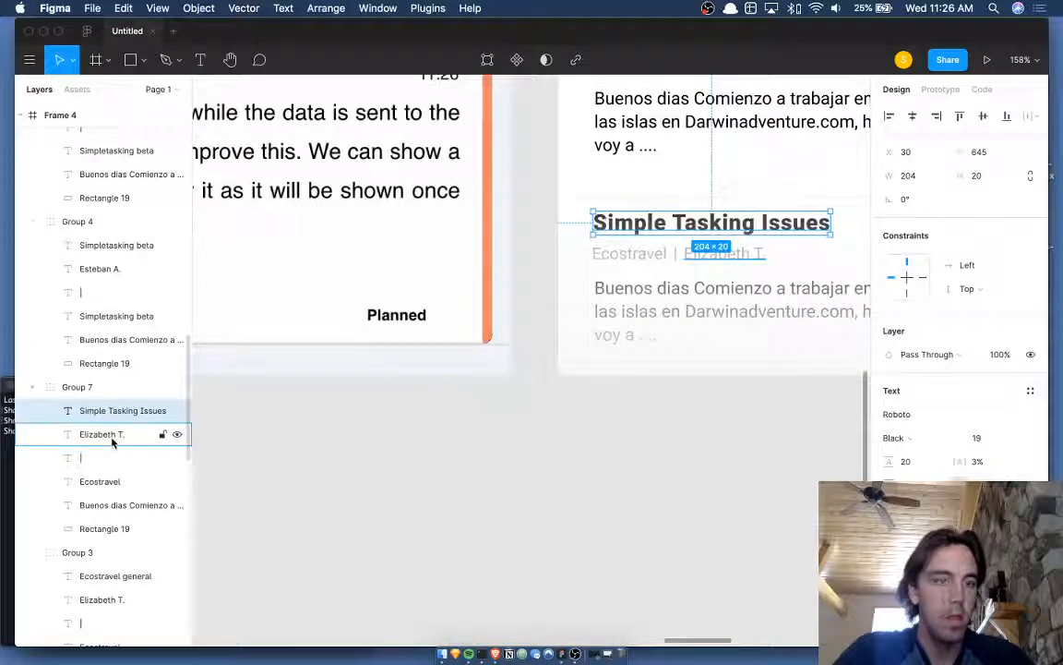
- Change the copy's subtitle to 'Simple Tasking Solutions'
{"action": "left_click", "coordinate": [115, 434]}
{"action": "left_click", "coordinate": [99, 484]}
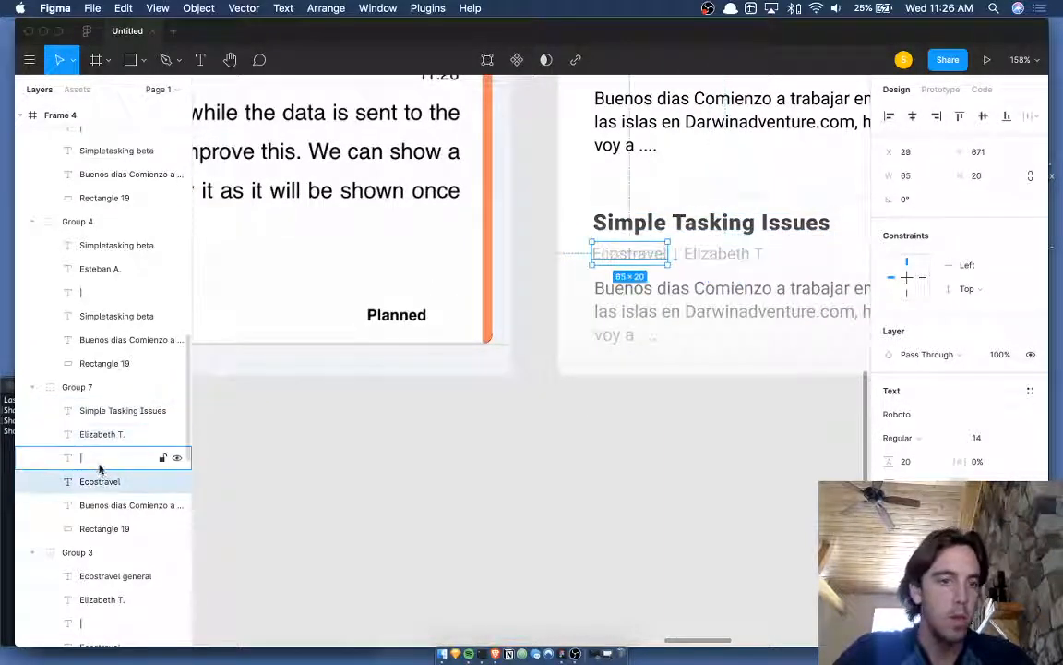
{"action": "left_click", "coordinate": [99, 464]}
{"action": "left_click", "coordinate": [104, 447], "text": "shift"}
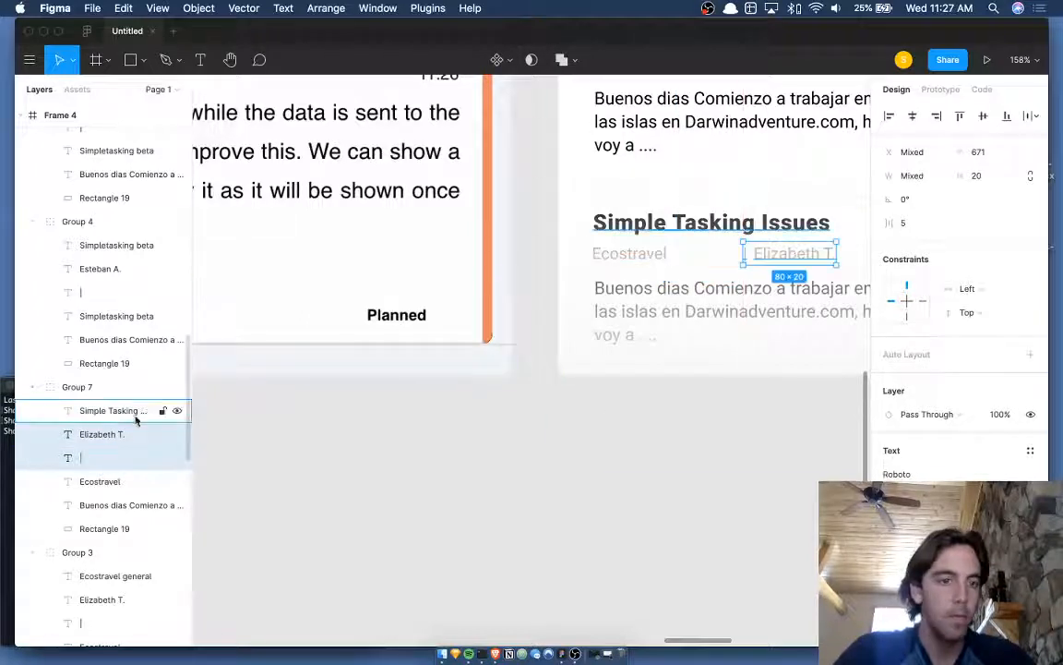
{"action": "left_click", "coordinate": [134, 412]}
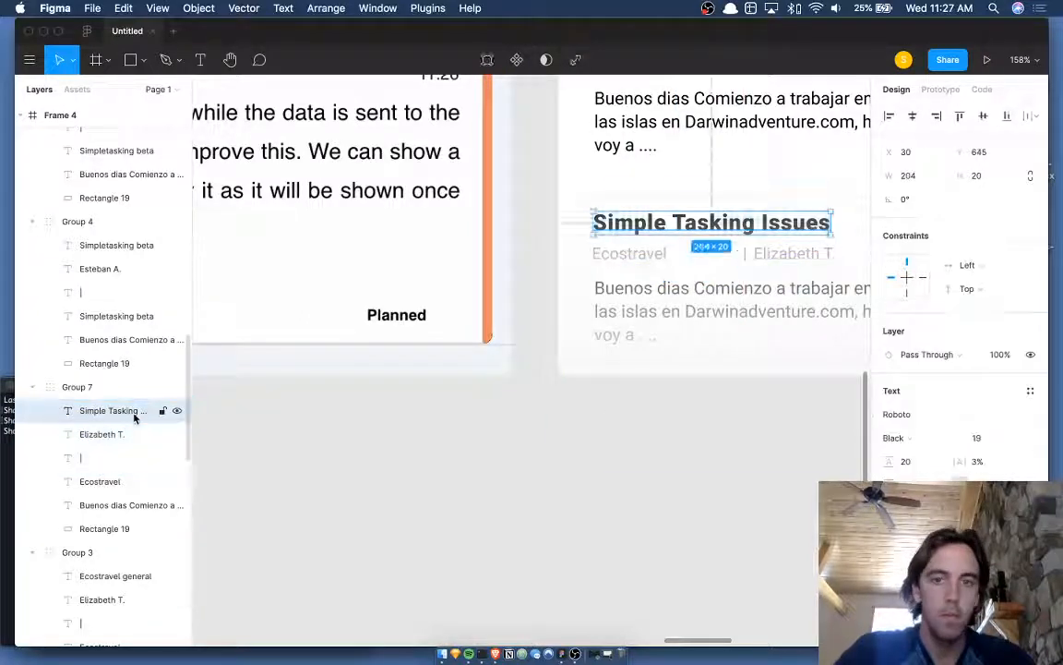
{"action": "left_click", "coordinate": [99, 484]}
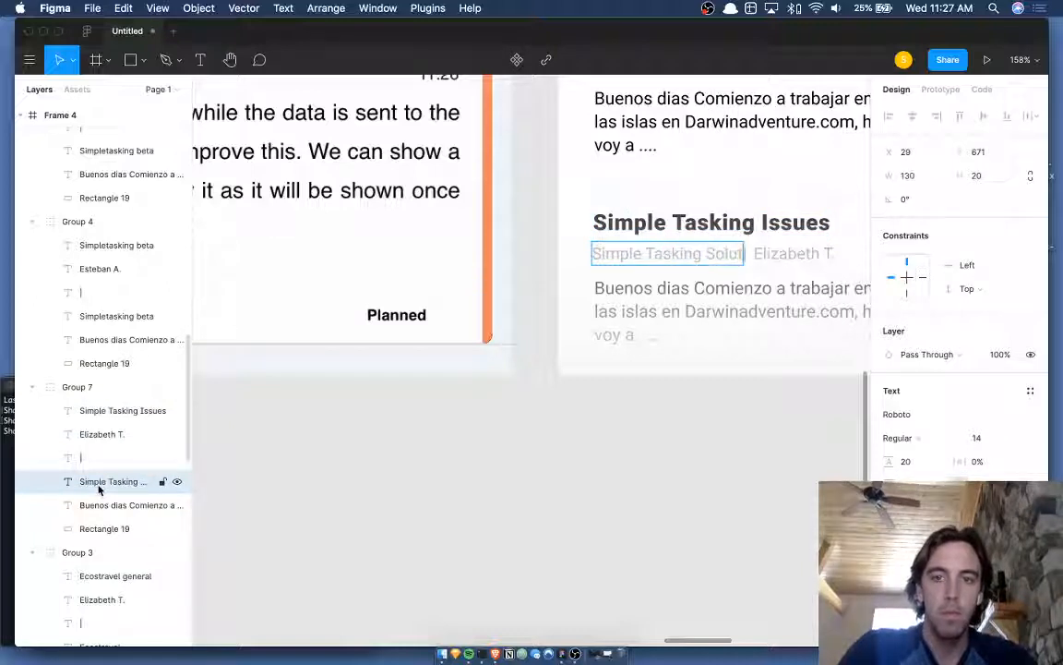
- Shift the divider and Elizabeth T. name right past the longer subtitle
{"action": "left_click", "coordinate": [86, 457]}
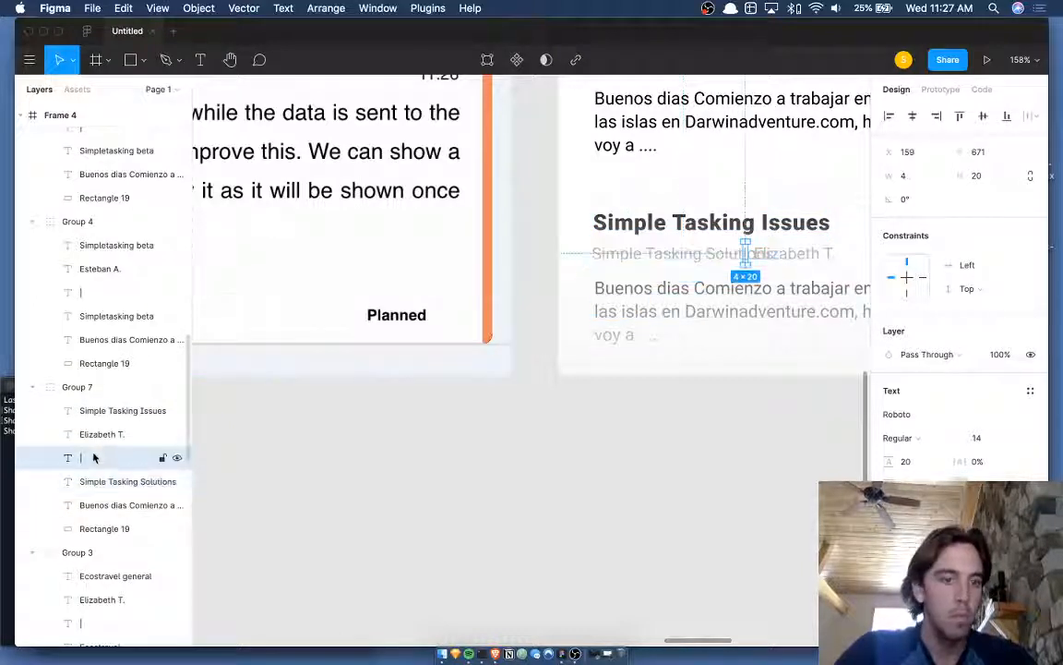
{"action": "left_click", "coordinate": [100, 435], "text": "shift"}
{"action": "key", "text": "Right"}
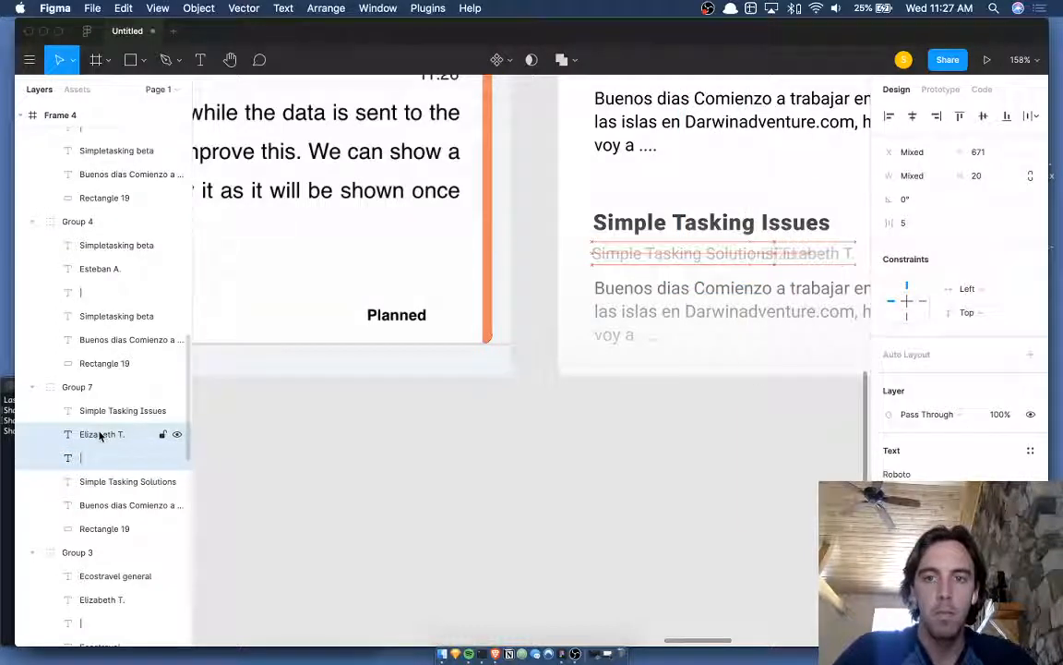
{"action": "key", "text": "Right"}
{"action": "key", "text": "Right"}
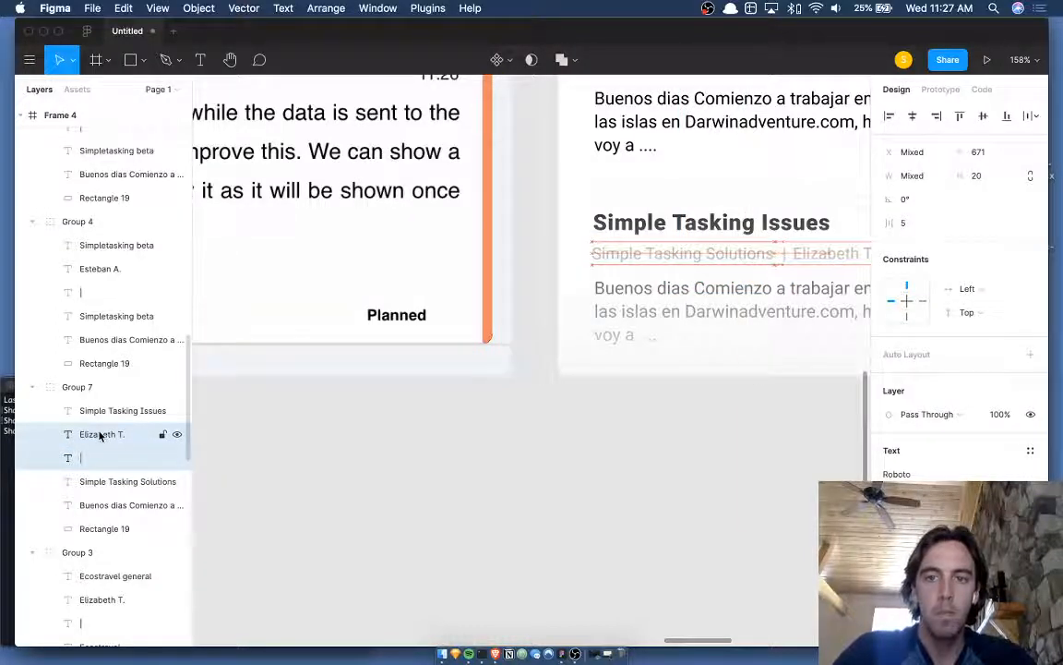
{"action": "scroll", "coordinate": [394, 344], "scroll_direction": "right", "scroll_amount": 5}
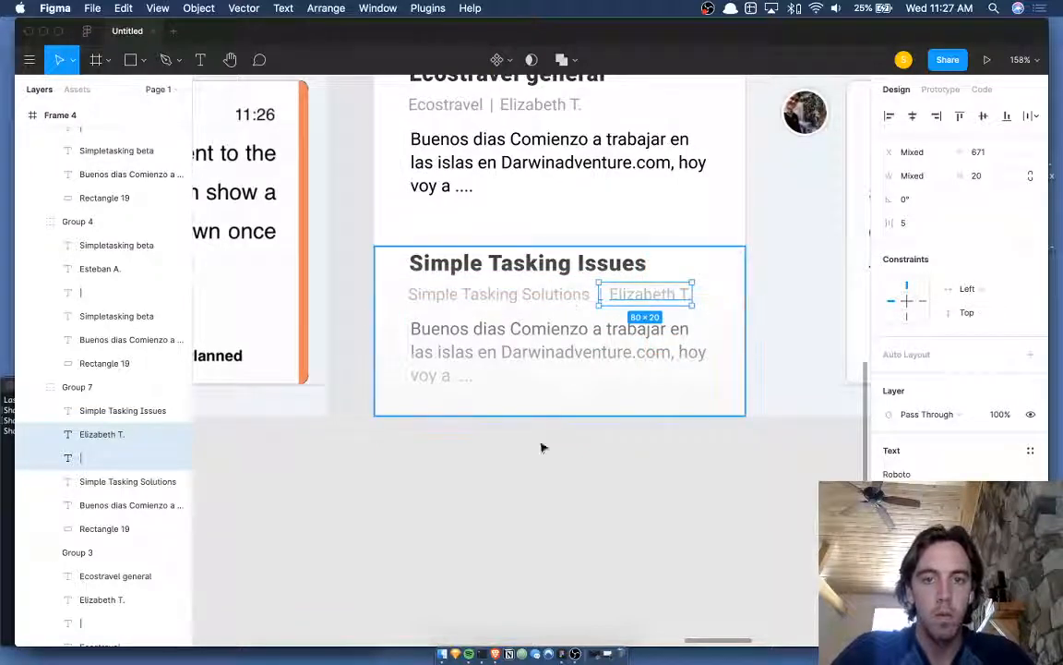
{"action": "left_click", "coordinate": [544, 485]}
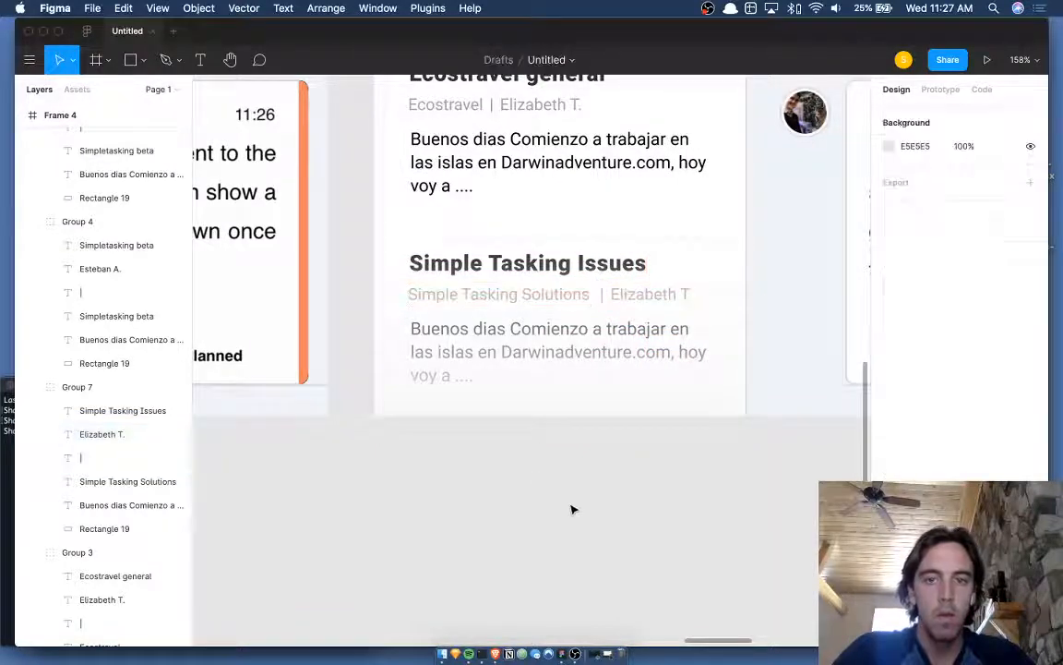
{"action": "scroll", "coordinate": [572, 503], "scroll_direction": "down", "scroll_amount": 5}
{"action": "scroll", "coordinate": [593, 474], "scroll_direction": "down", "scroll_amount": 5}
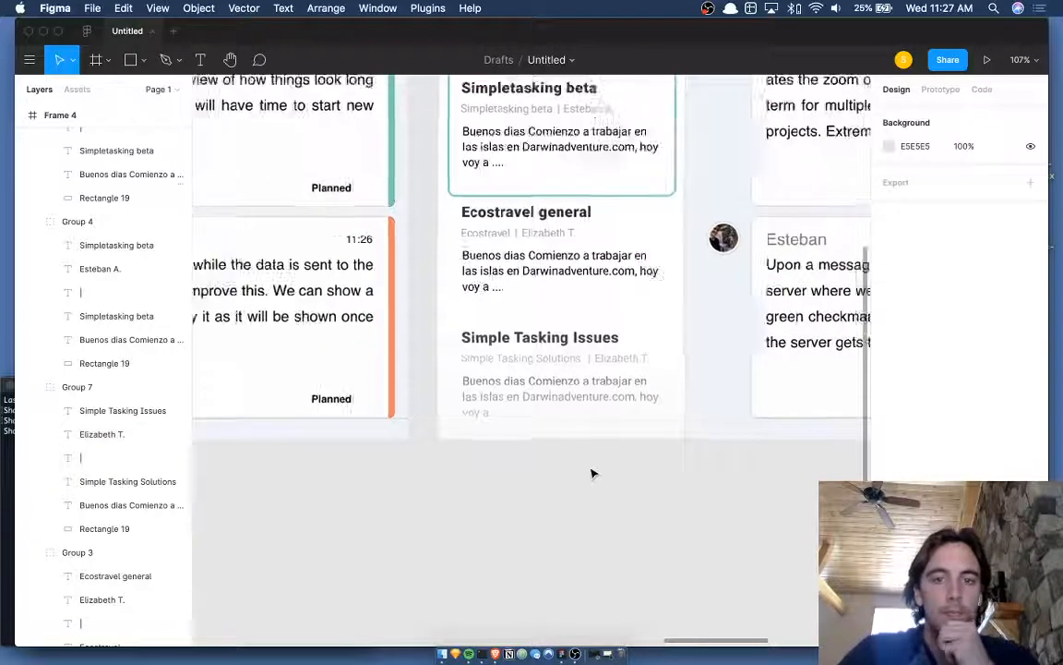
{"action": "scroll", "coordinate": [592, 474], "scroll_direction": "right", "scroll_amount": 2}
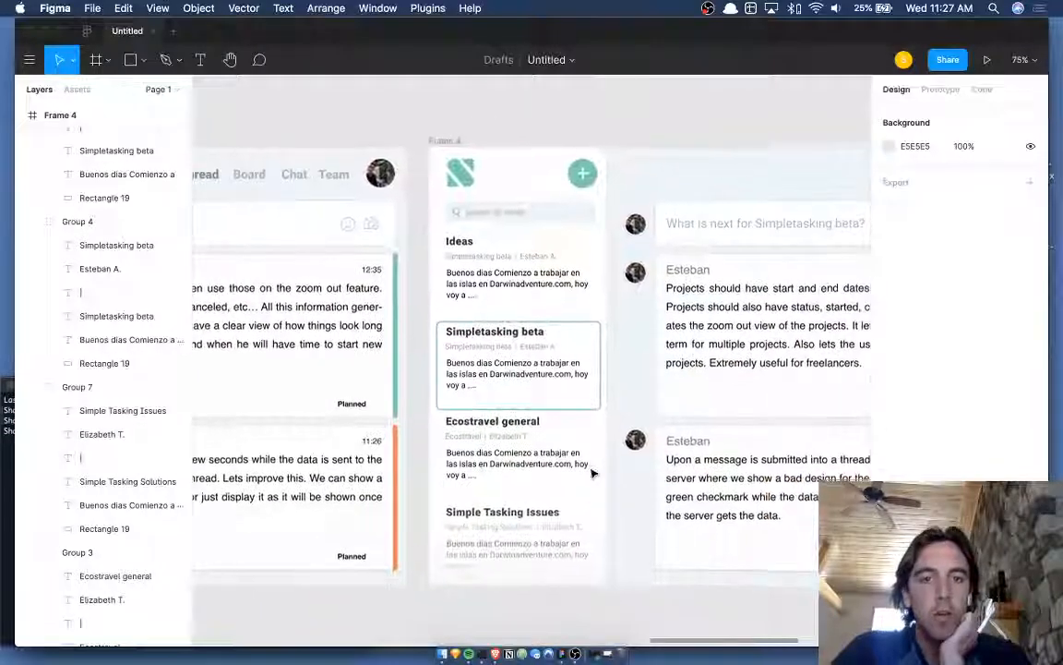
{"action": "scroll", "coordinate": [554, 388], "scroll_direction": "up", "scroll_amount": 5}
{"action": "left_click", "coordinate": [531, 315]}
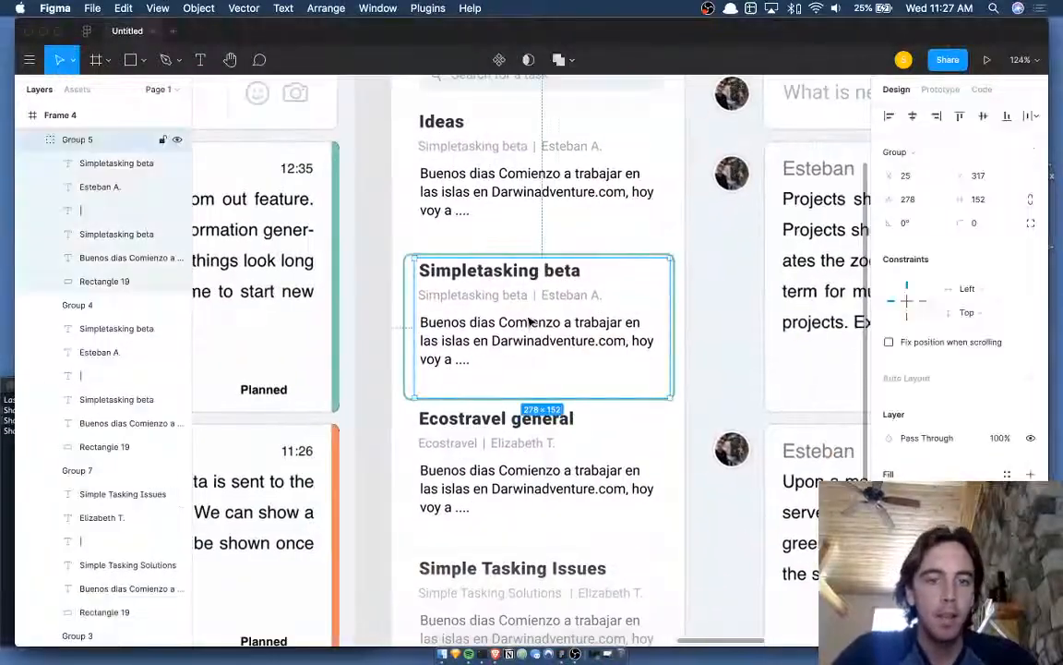
{"action": "scroll", "coordinate": [551, 364], "scroll_direction": "up", "scroll_amount": 3}
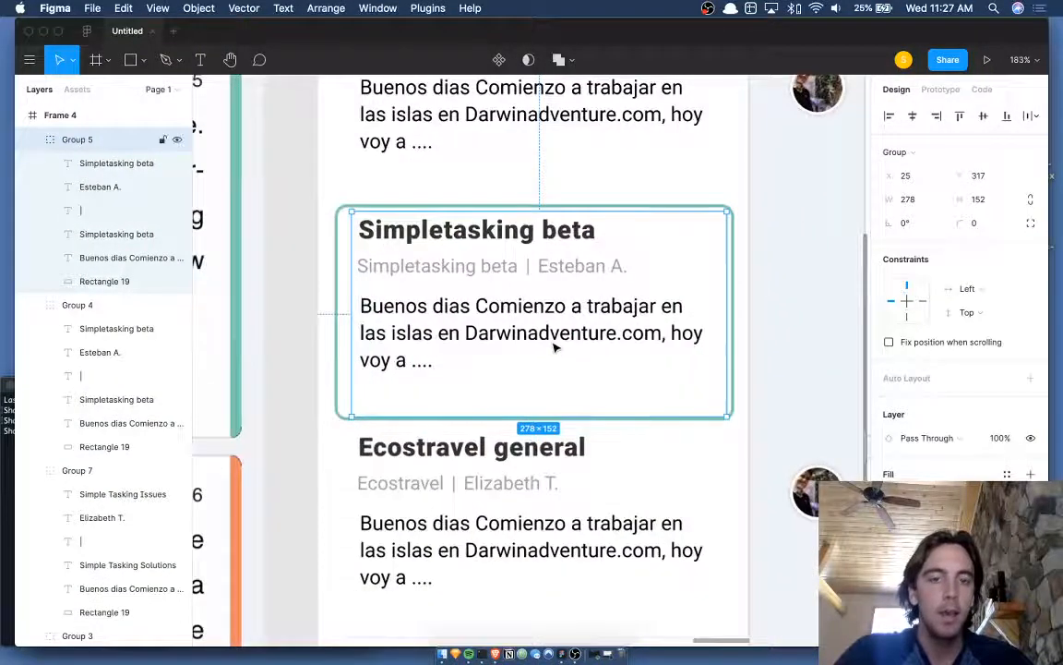
{"action": "scroll", "coordinate": [551, 361], "scroll_direction": "down", "scroll_amount": 4}
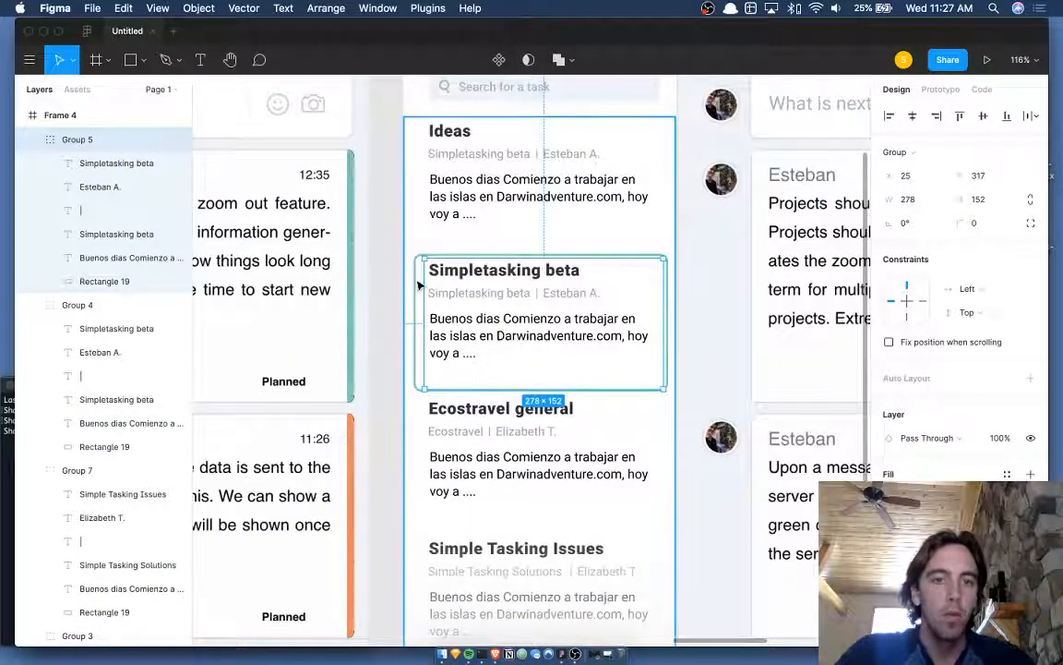
{"action": "key", "text": "r"}
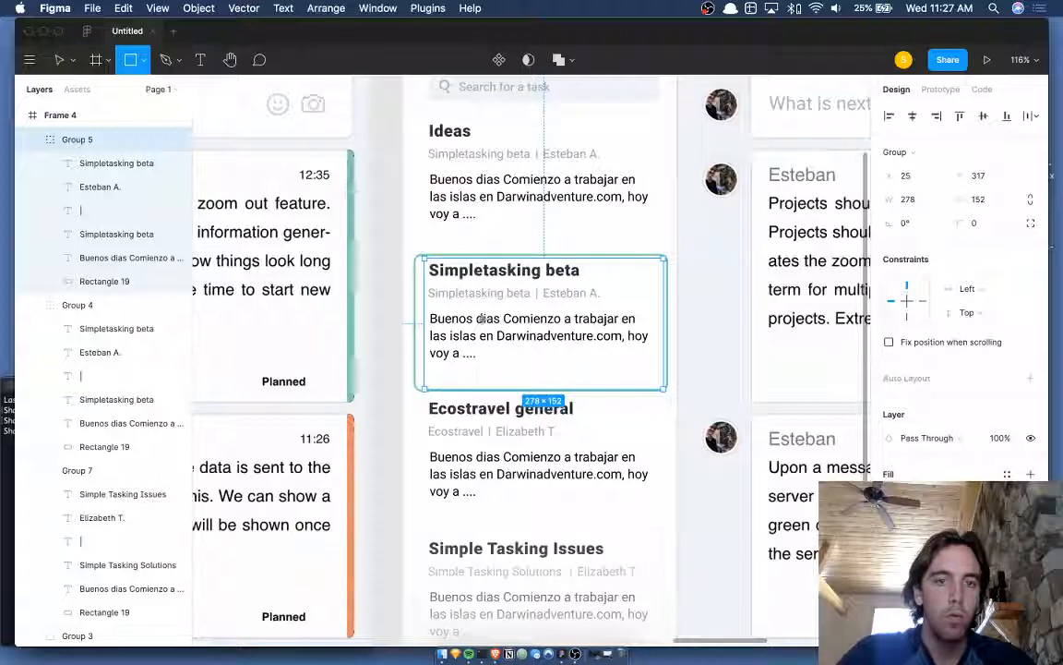
{"action": "left_click", "coordinate": [488, 370]}
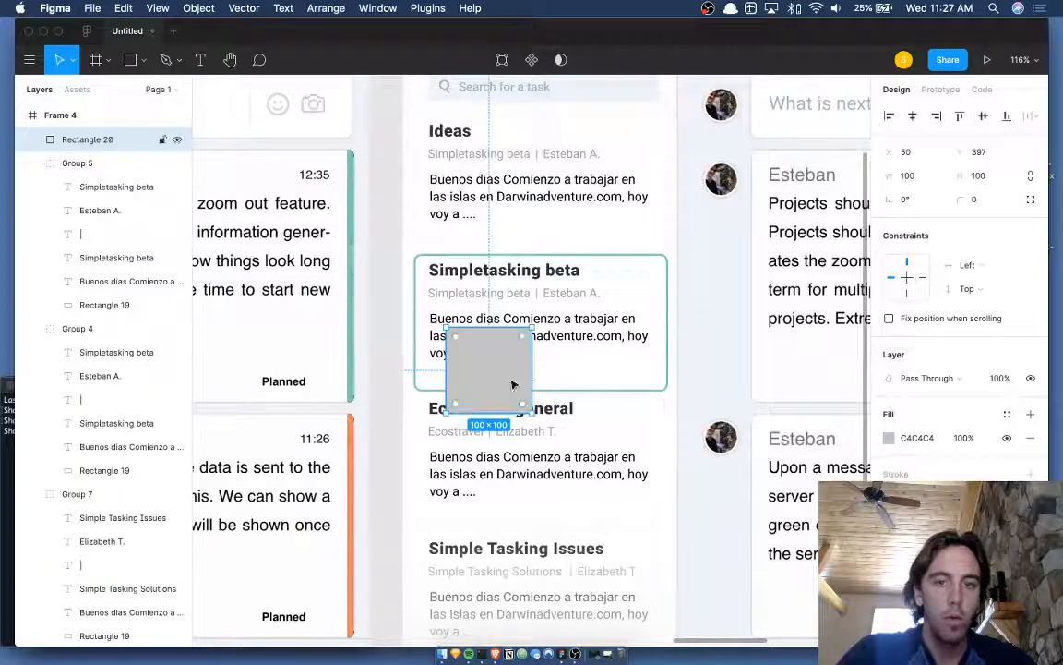
{"action": "key", "text": "BackSpace"}
{"action": "double_click", "coordinate": [545, 384]}
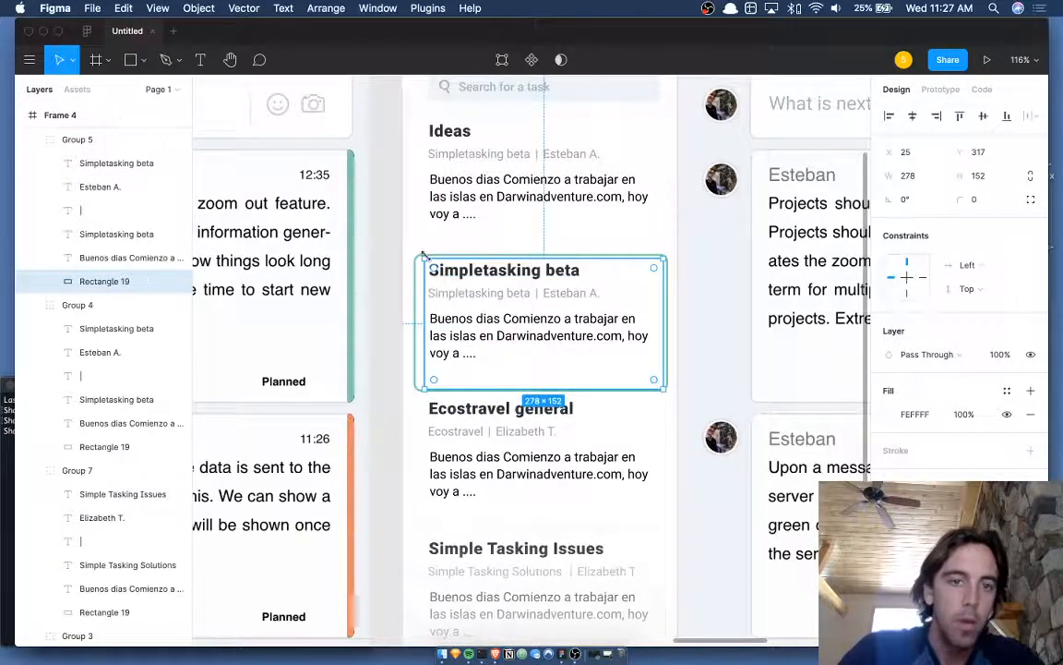
{"action": "scroll", "coordinate": [423, 255], "scroll_direction": "up", "scroll_amount": 3}
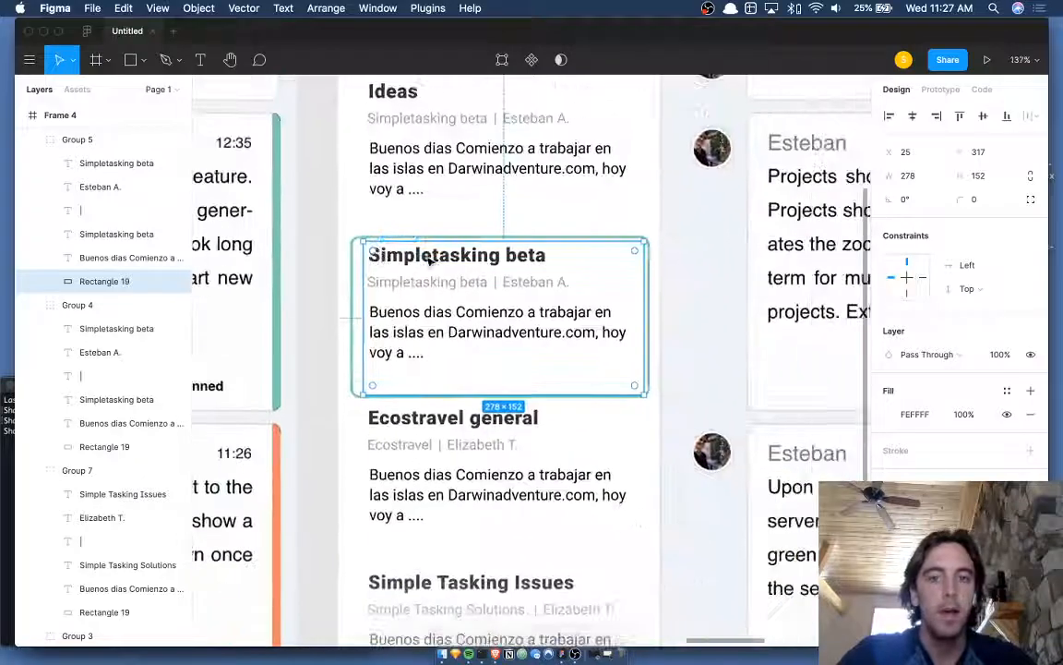
{"action": "scroll", "coordinate": [480, 290], "scroll_direction": "down", "scroll_amount": 5}
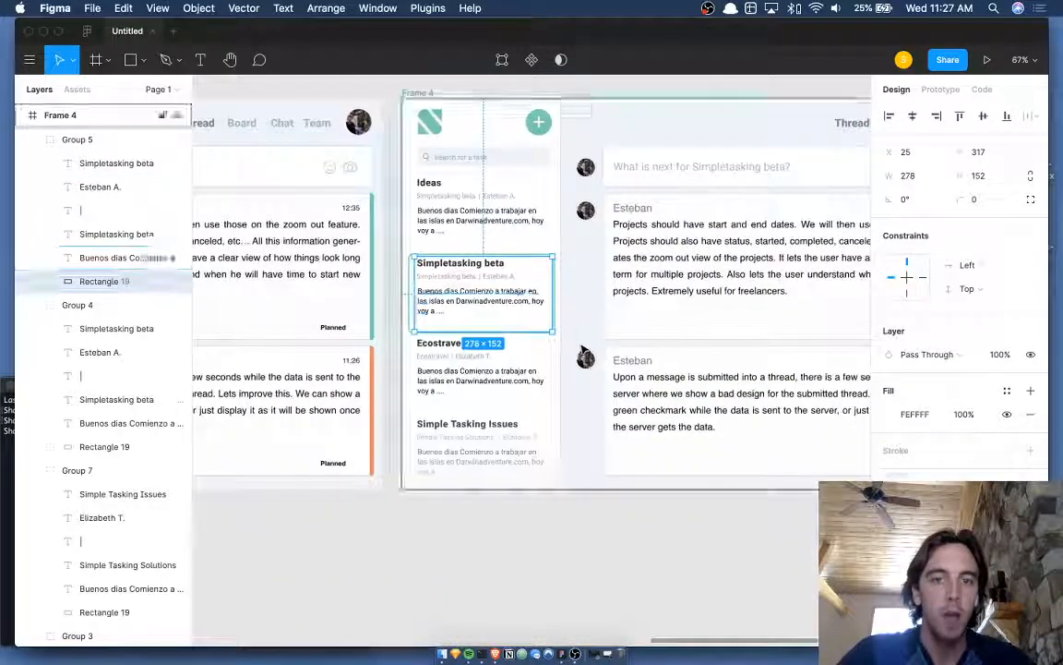
{"action": "left_click", "coordinate": [584, 352]}
{"action": "left_click", "coordinate": [553, 527]}
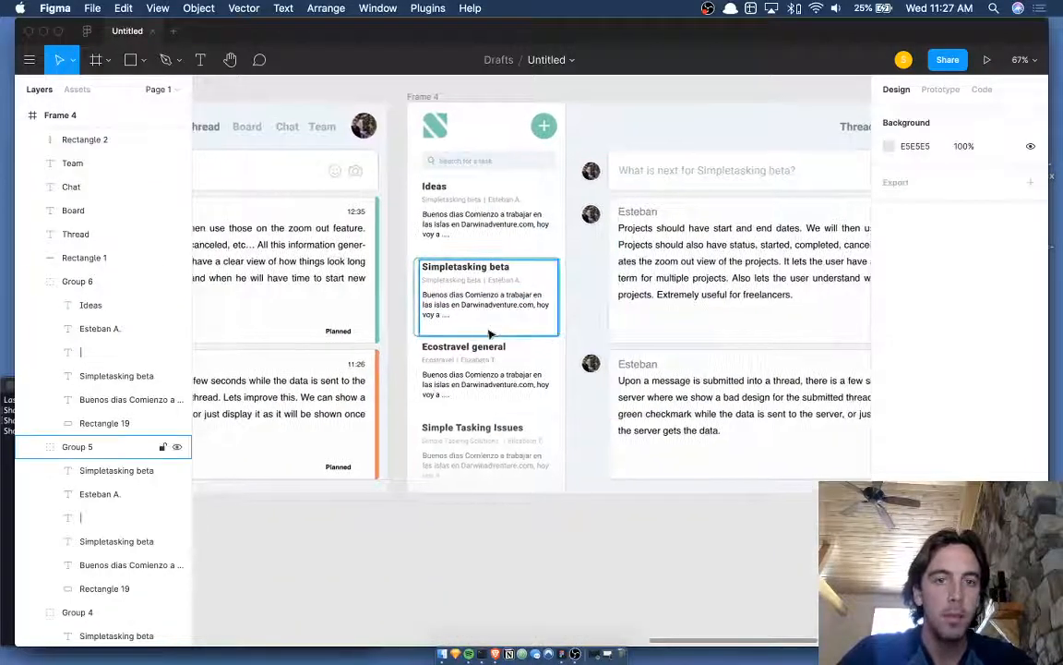
{"action": "scroll", "coordinate": [490, 334], "scroll_direction": "right", "scroll_amount": 3}
{"action": "scroll", "coordinate": [452, 290], "scroll_direction": "right", "scroll_amount": 2}
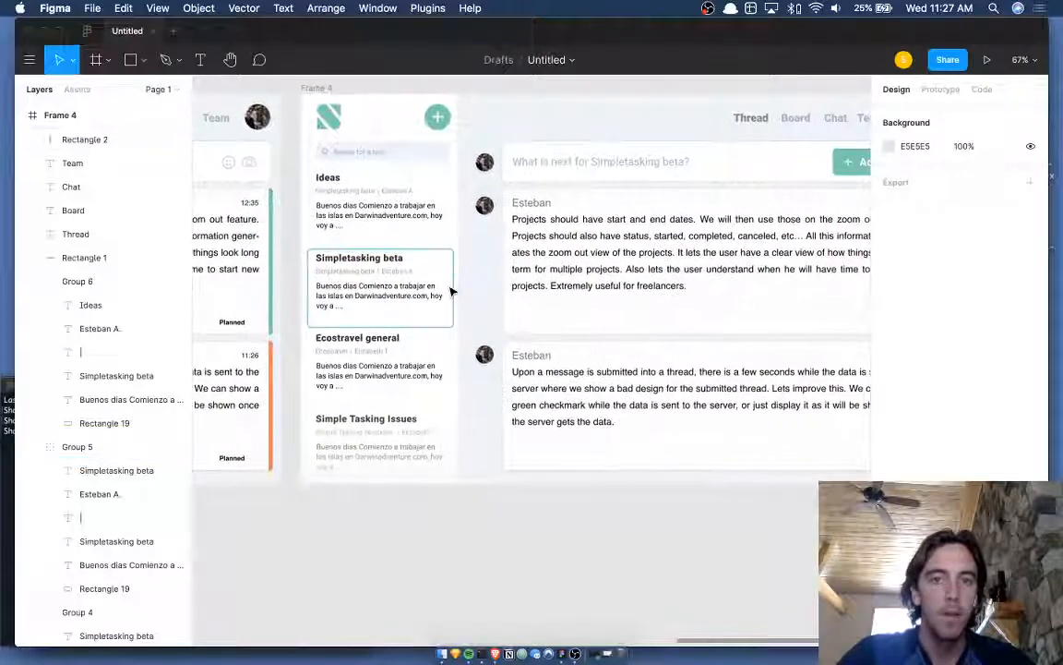
{"action": "scroll", "coordinate": [401, 288], "scroll_direction": "up", "scroll_amount": 5}
{"action": "scroll", "coordinate": [402, 289], "scroll_direction": "down", "scroll_amount": 3}
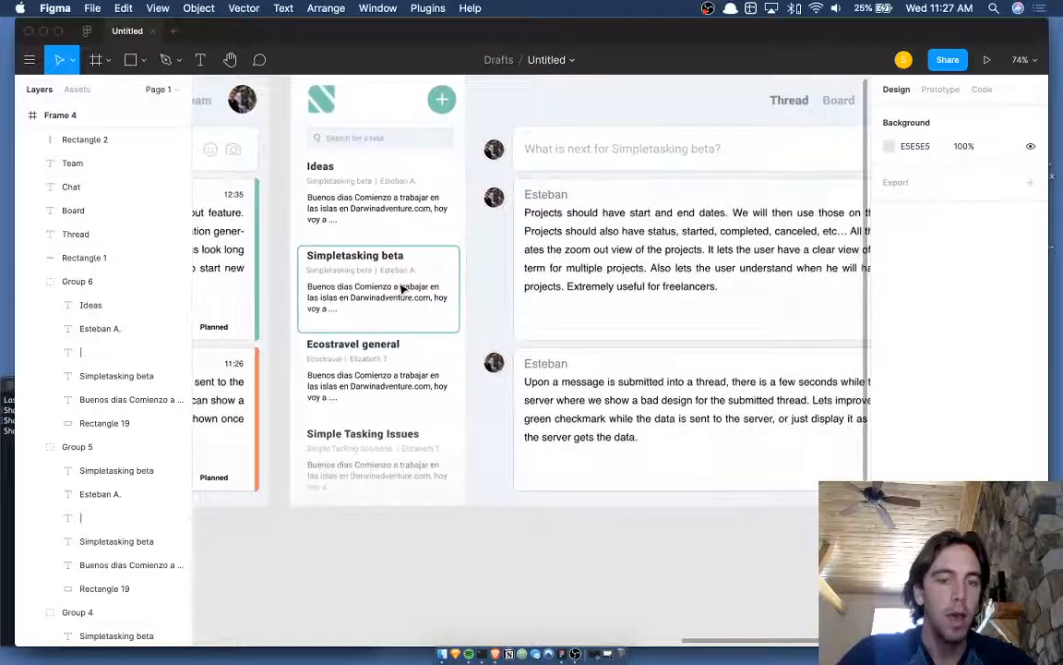
{"action": "scroll", "coordinate": [401, 288], "scroll_direction": "up", "scroll_amount": 5}
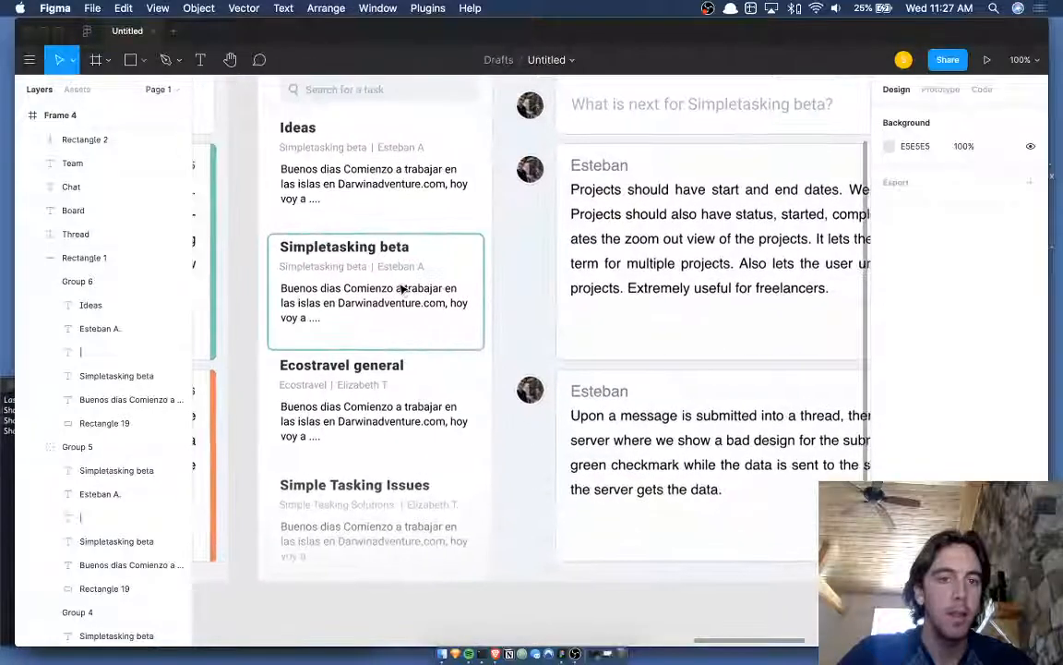
{"action": "left_click", "coordinate": [401, 288]}
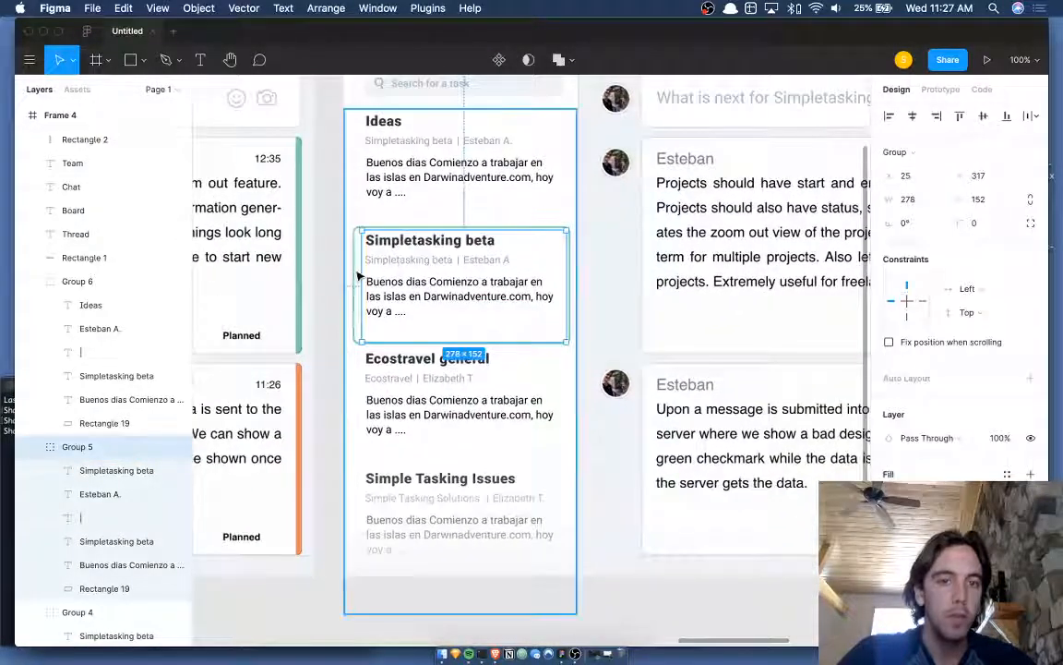
- Select the Ecostravel general, Simple Tasking Issues and Group 4 cards, collapsing their layer lists
{"action": "left_click", "coordinate": [399, 388], "text": "shift"}
{"action": "left_click", "coordinate": [417, 496], "text": "shift"}
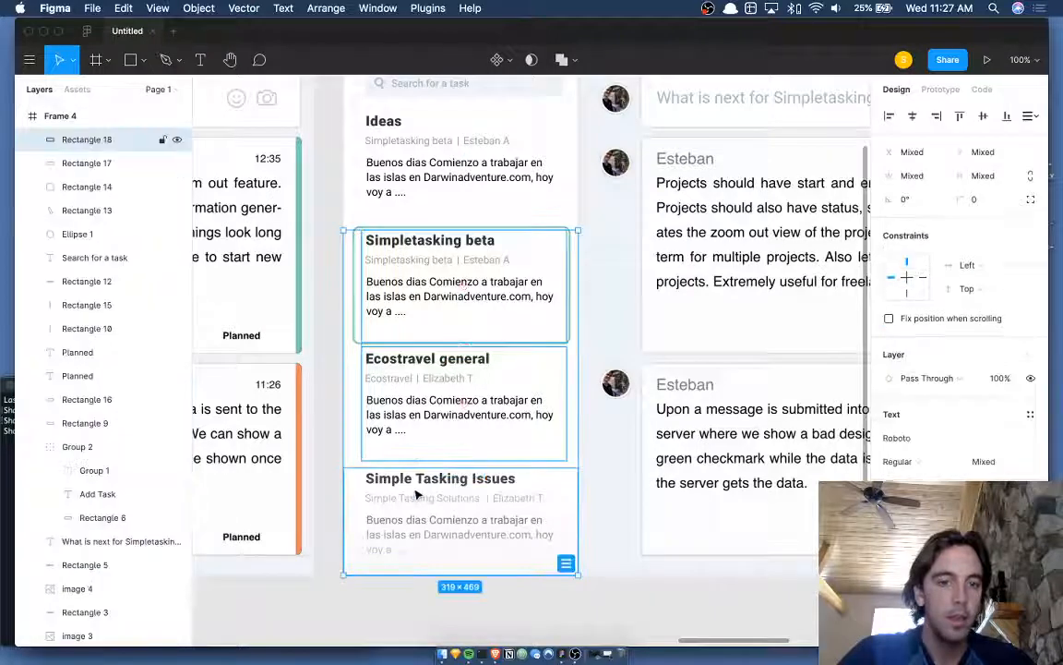
{"action": "left_click", "coordinate": [426, 429]}
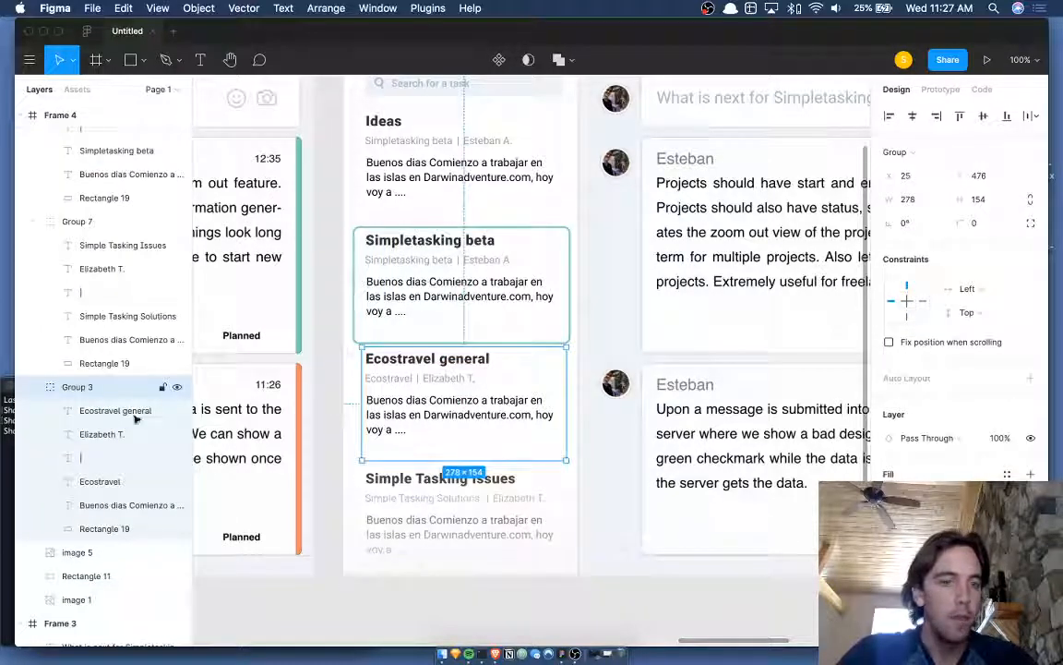
{"action": "left_click", "coordinate": [34, 387]}
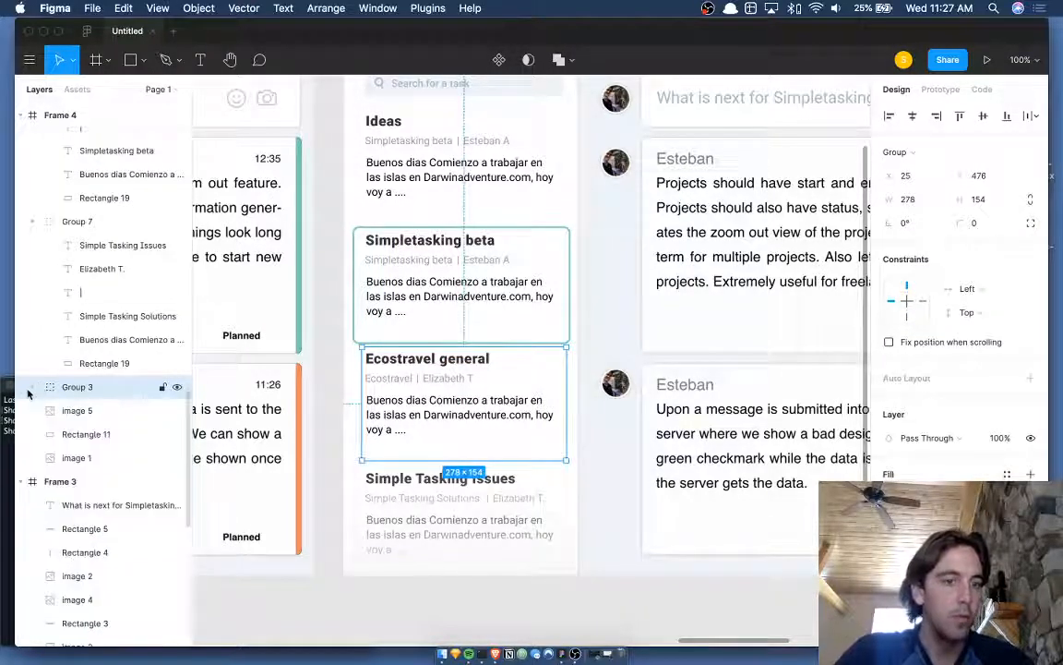
{"action": "left_click", "coordinate": [33, 222]}
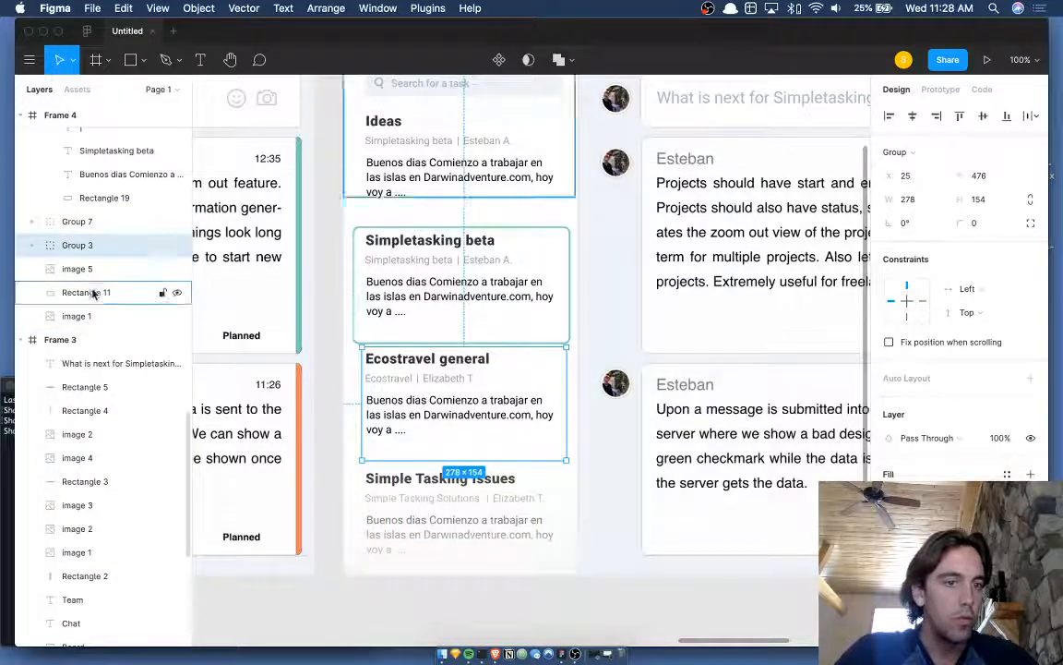
{"action": "scroll", "coordinate": [93, 309], "scroll_direction": "up", "scroll_amount": 3}
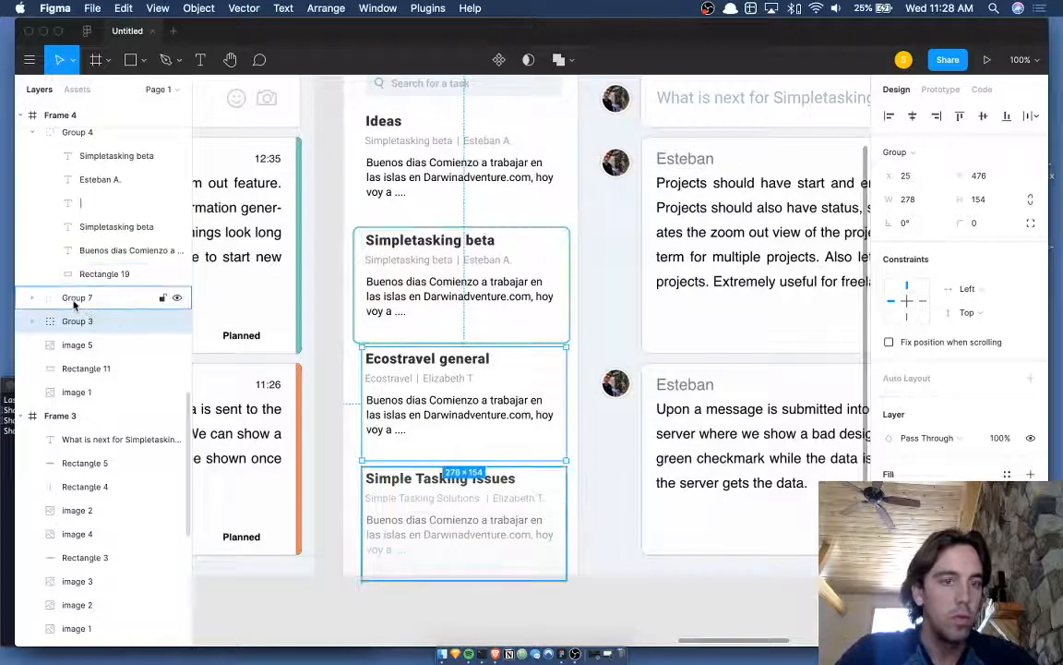
{"action": "left_click", "coordinate": [72, 297], "text": "shift"}
{"action": "scroll", "coordinate": [60, 305], "scroll_direction": "up", "scroll_amount": 4}
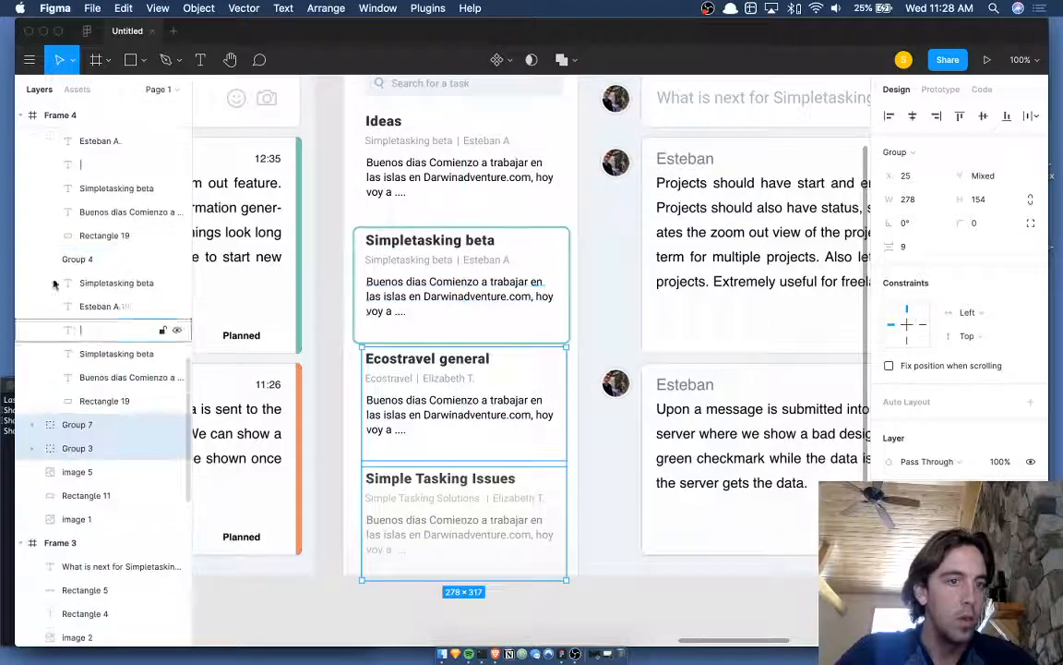
{"action": "left_click", "coordinate": [31, 259]}
{"action": "left_click", "coordinate": [71, 260], "text": "shift"}
{"action": "scroll", "coordinate": [87, 231], "scroll_direction": "up", "scroll_amount": 3}
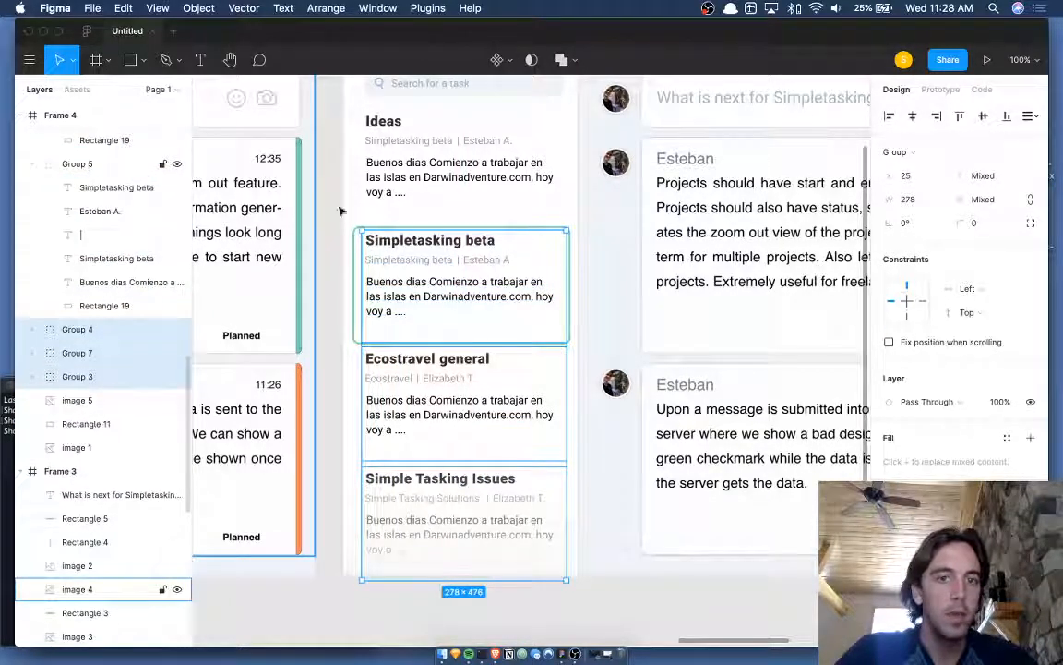
- Add the Simpletasking beta card and nudge all selected cards a few pixels up under Ideas
{"action": "key", "text": "Up"}
{"action": "key", "text": "Up"}
{"action": "key", "text": "Up"}
{"action": "key", "text": "Up"}
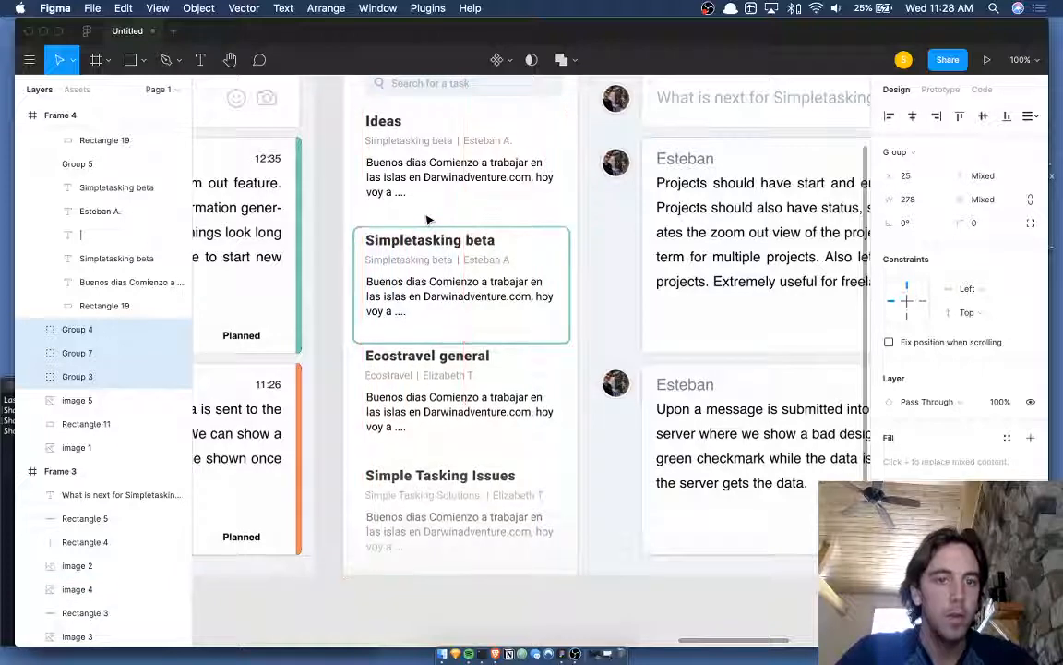
{"action": "key", "text": "Down"}
{"action": "key", "text": "Down"}
{"action": "key", "text": "Down"}
{"action": "scroll", "coordinate": [132, 275], "scroll_direction": "up", "scroll_amount": 2}
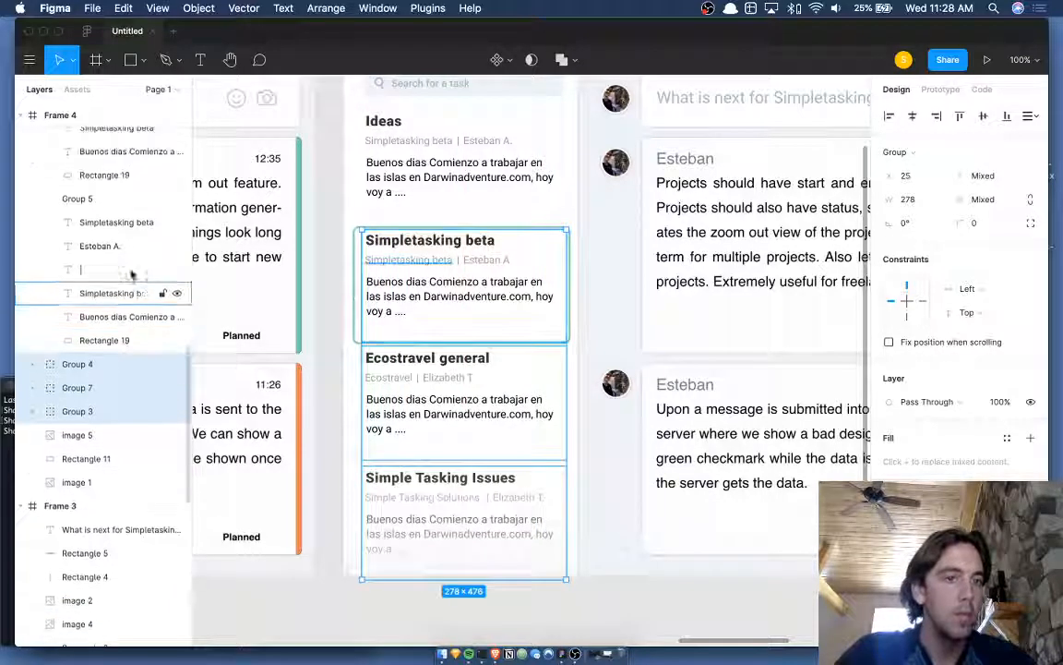
{"action": "left_click", "coordinate": [81, 201], "text": "shift"}
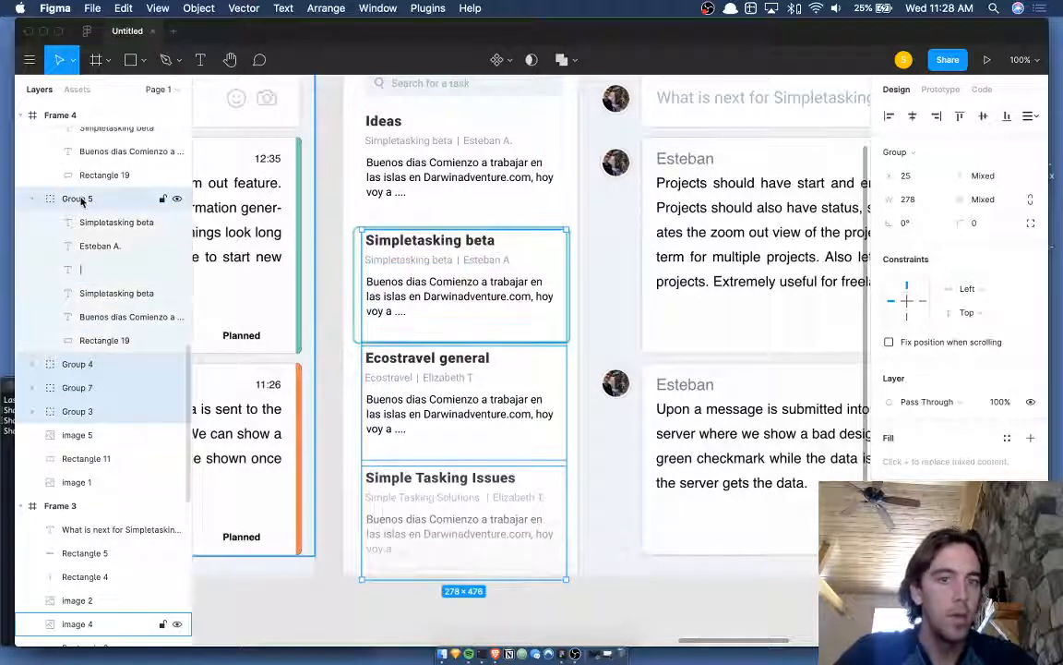
{"action": "key", "text": "Up"}
{"action": "key", "text": "Up"}
{"action": "key", "text": "Up"}
{"action": "key", "text": "Up"}
{"action": "key", "text": "Up"}
{"action": "key", "text": "Up"}
{"action": "key", "text": "Up"}
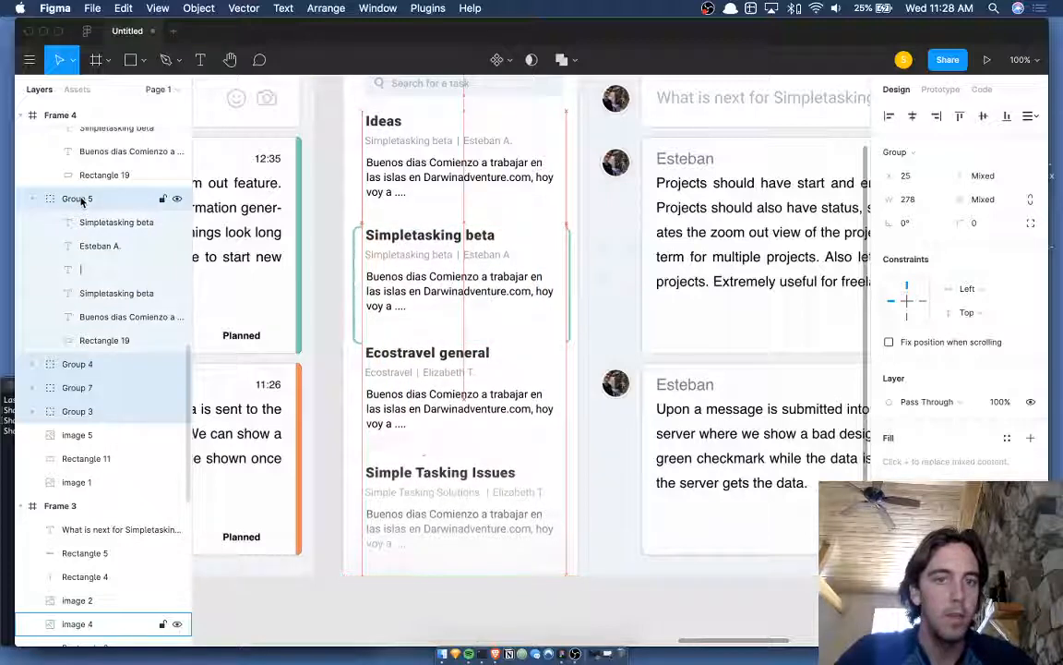
{"action": "key", "text": "Up"}
{"action": "key", "text": "Up"}
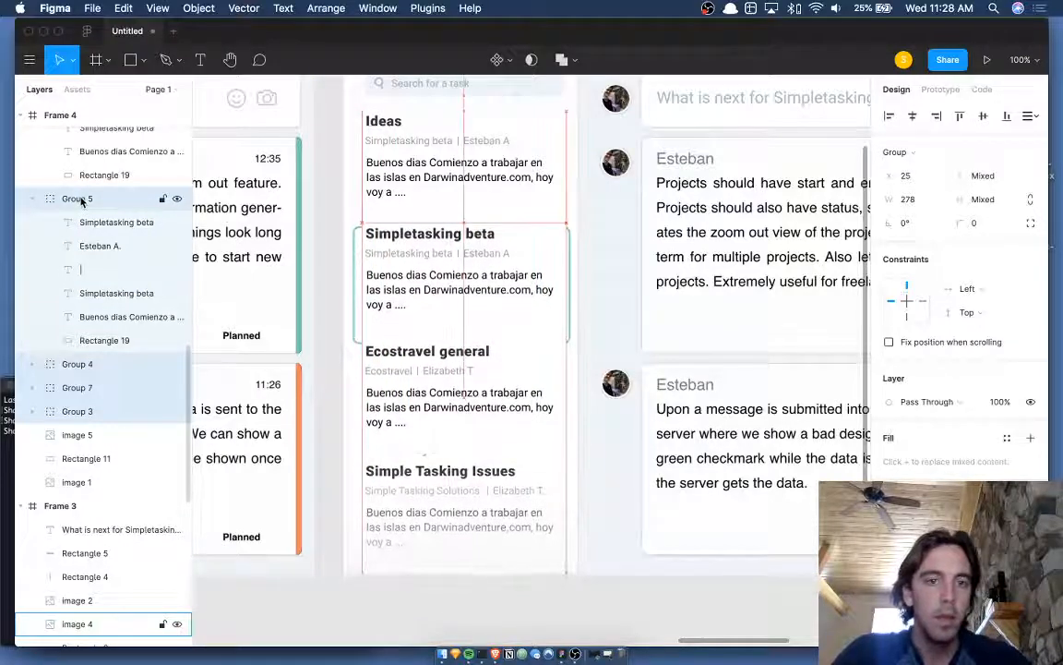
{"action": "key", "text": "Down"}
{"action": "key", "text": "Down"}
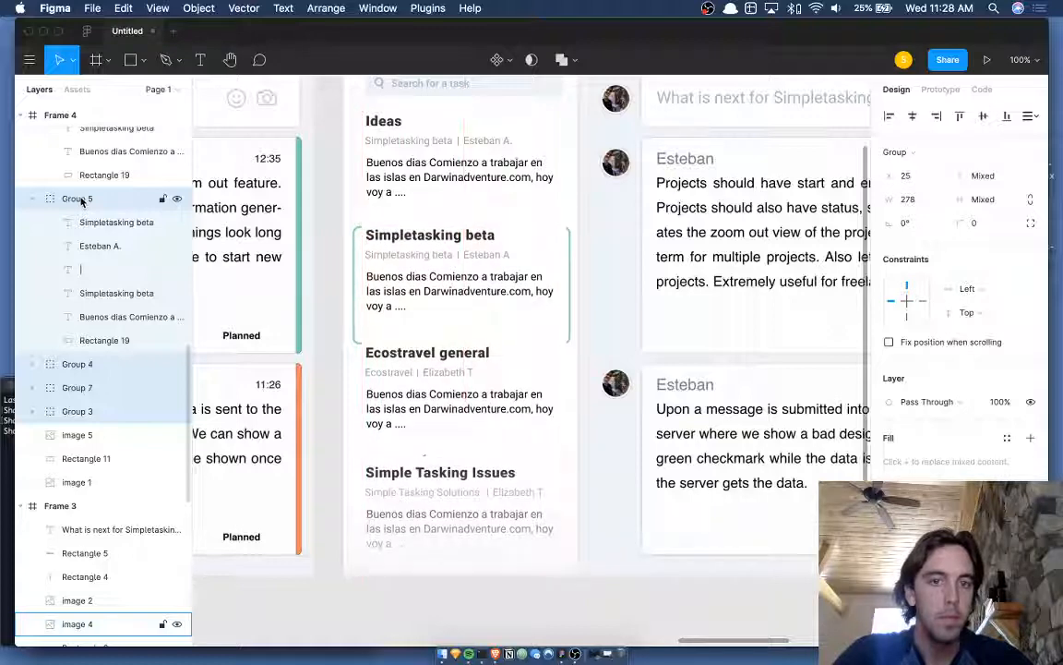
{"action": "key", "text": "Down"}
- Bring the design file back to the front and clear the selection
{"action": "left_click", "coordinate": [356, 656]}
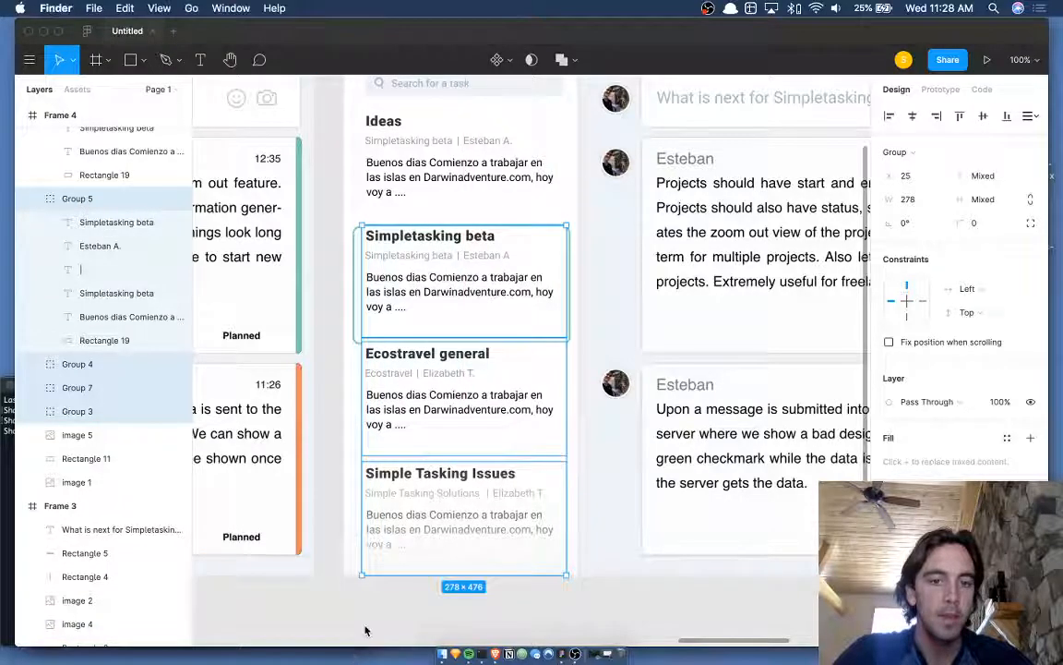
{"action": "left_click", "coordinate": [365, 630]}
{"action": "left_click", "coordinate": [392, 616]}
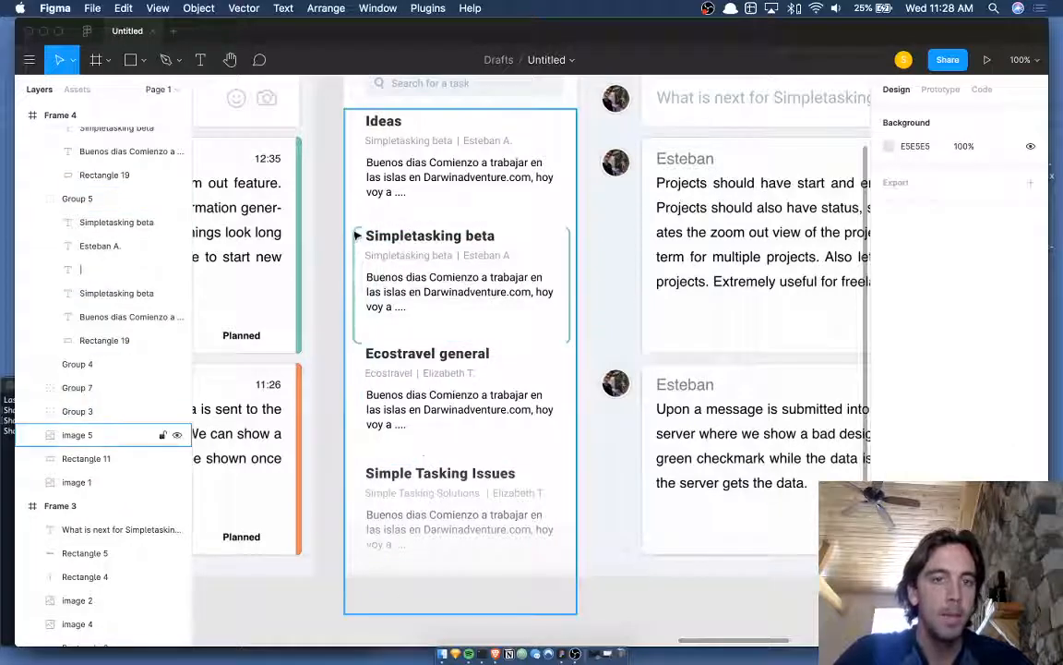
- Widen the next card's background rectangle to 302 and make it taller
{"action": "left_click", "coordinate": [402, 223]}
{"action": "scroll", "coordinate": [400, 222], "scroll_direction": "up", "scroll_amount": 5}
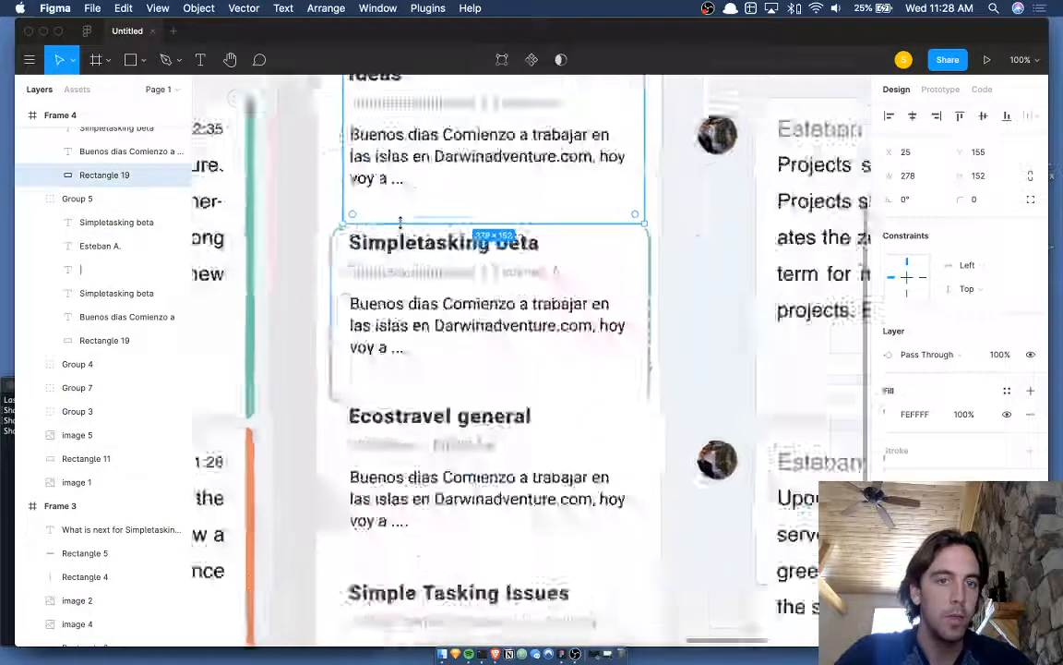
{"action": "left_click", "coordinate": [312, 325]}
{"action": "left_click_drag", "start_coordinate": [308, 324], "coordinate": [279, 324]}
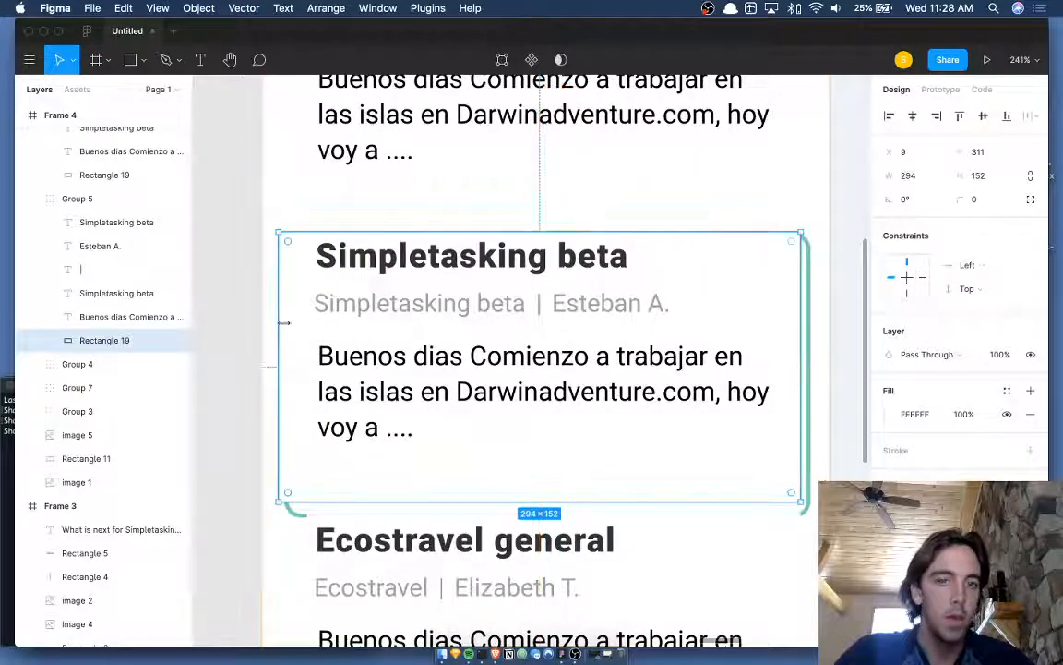
{"action": "left_click_drag", "start_coordinate": [800, 387], "coordinate": [816, 387]}
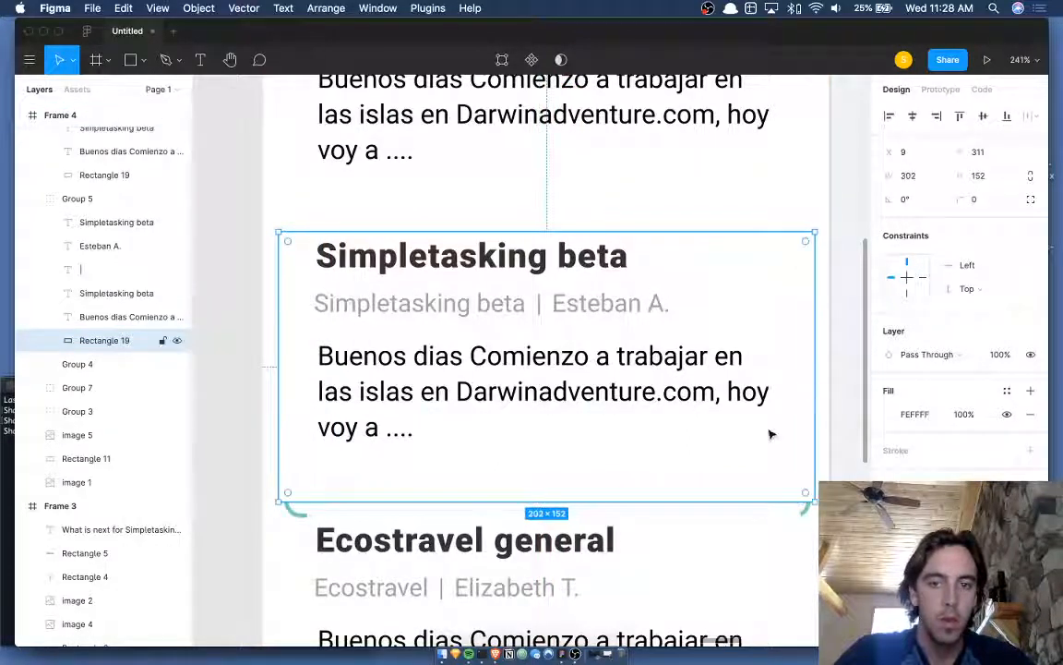
{"action": "left_click_drag", "start_coordinate": [735, 499], "coordinate": [732, 521]}
{"action": "scroll", "coordinate": [731, 520], "scroll_direction": "down", "scroll_amount": 3}
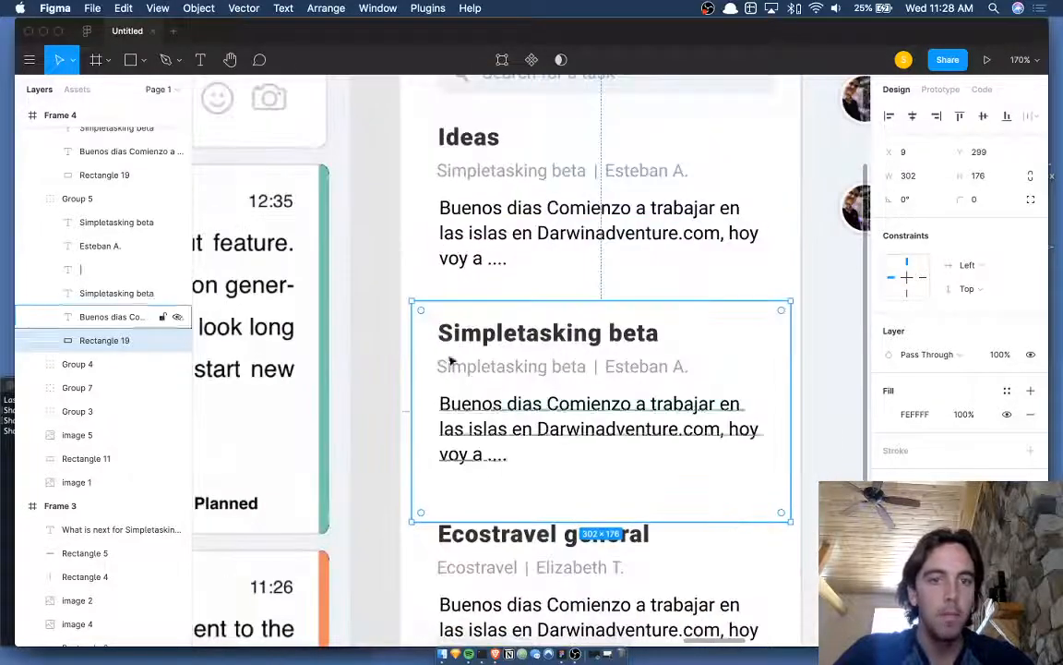
{"action": "left_click", "coordinate": [368, 339]}
- Draw a rectangle over the Simpletasking beta card with corner radius 8, a stroke and no fill
{"action": "key", "text": "r"}
{"action": "mouse_move", "coordinate": [424, 302]}
{"action": "left_mouse_down"}
{"action": "mouse_move", "coordinate": [759, 468]}
{"action": "mouse_move", "coordinate": [783, 498]}
{"action": "left_mouse_up"}
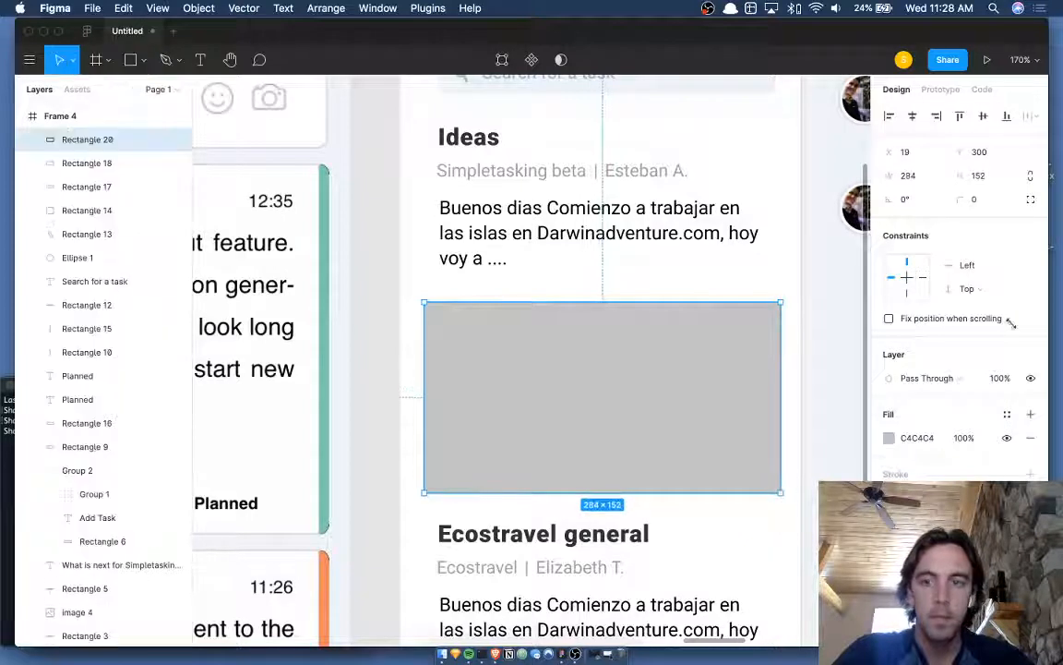
{"action": "left_click", "coordinate": [996, 199]}
{"action": "type", "text": "8"}
{"action": "key", "text": "Return"}
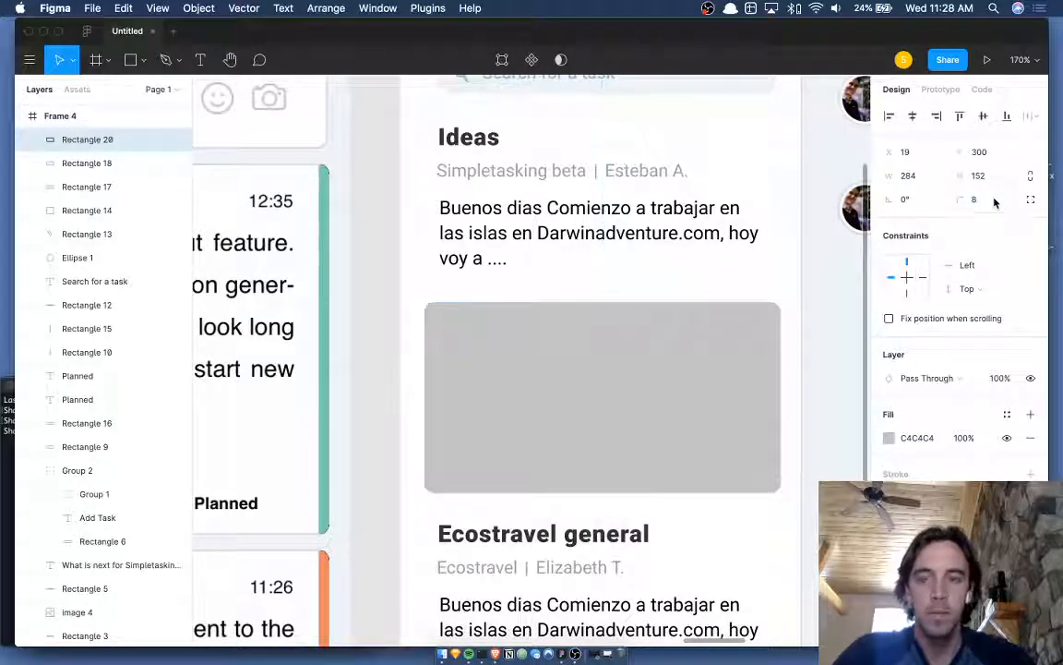
{"action": "left_click", "coordinate": [943, 473]}
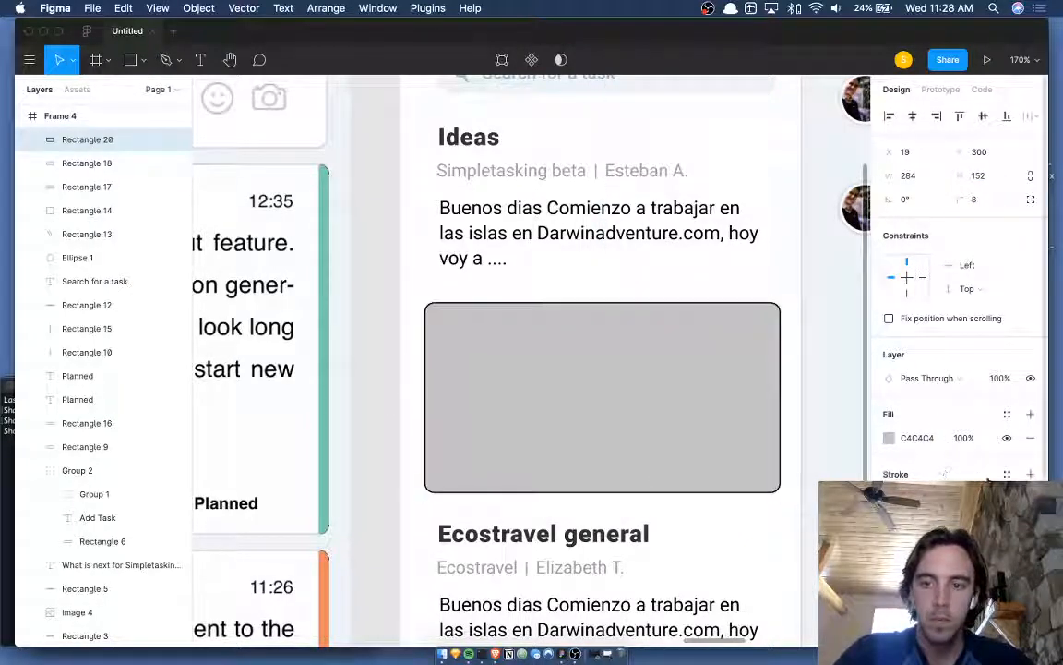
{"action": "left_click", "coordinate": [1006, 440]}
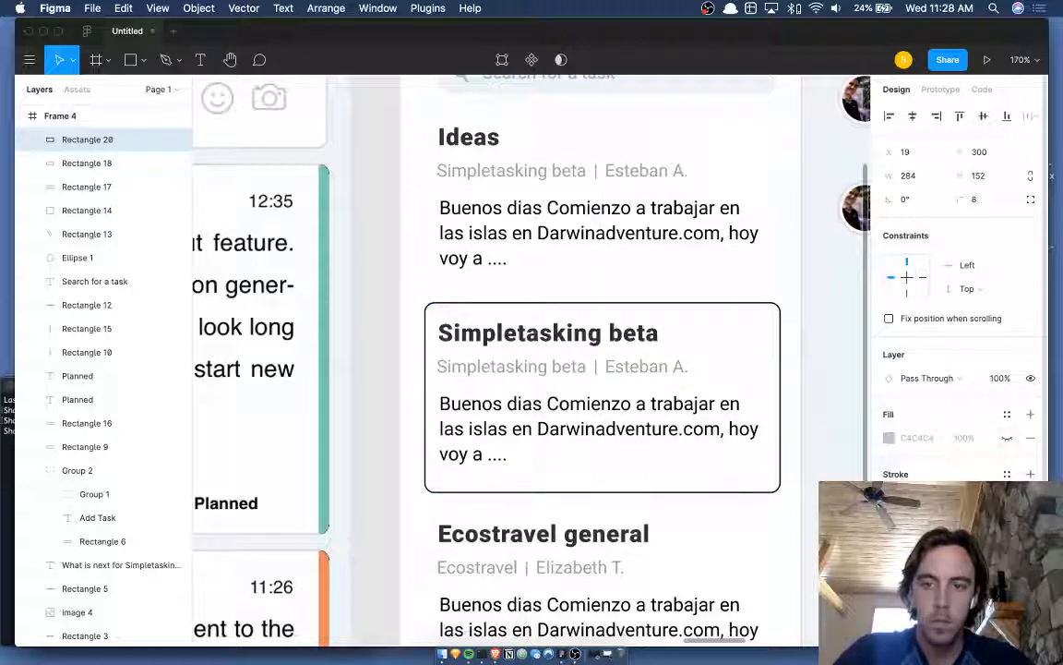
- Set the outline's stroke colour to the teal accent sampled from the original design
{"action": "left_click", "coordinate": [889, 497]}
{"action": "scroll", "coordinate": [690, 210], "scroll_direction": "up", "scroll_amount": 2}
{"action": "scroll", "coordinate": [691, 211], "scroll_direction": "right", "scroll_amount": 1}
{"action": "key", "text": "ctrl+c"}
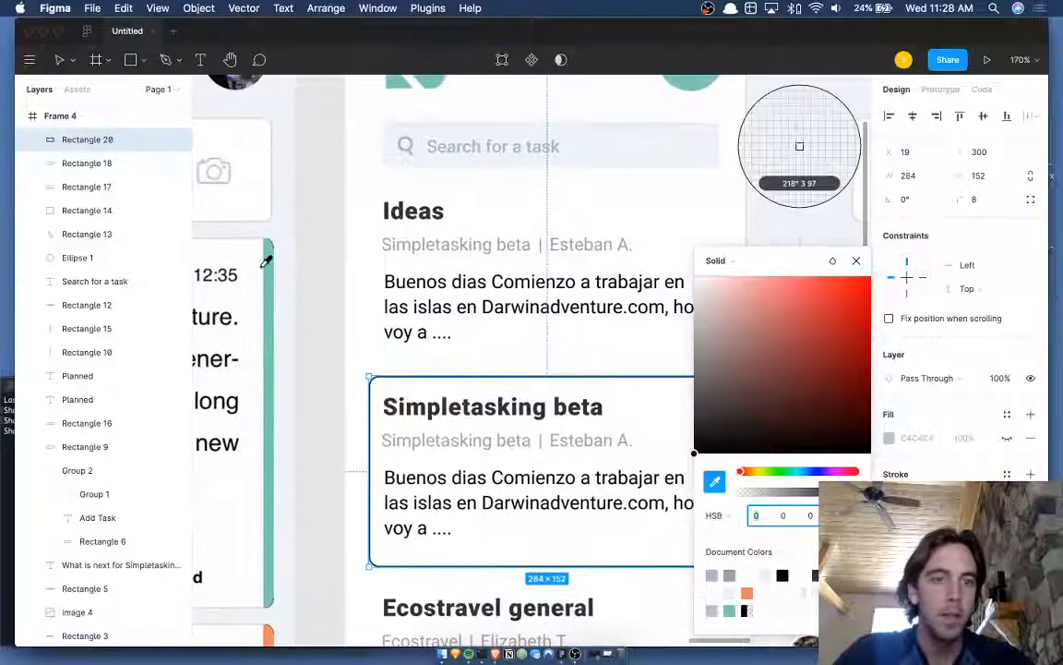
{"action": "left_click", "coordinate": [266, 264]}
{"action": "left_click", "coordinate": [346, 361]}
{"action": "scroll", "coordinate": [344, 365], "scroll_direction": "down", "scroll_amount": 3}
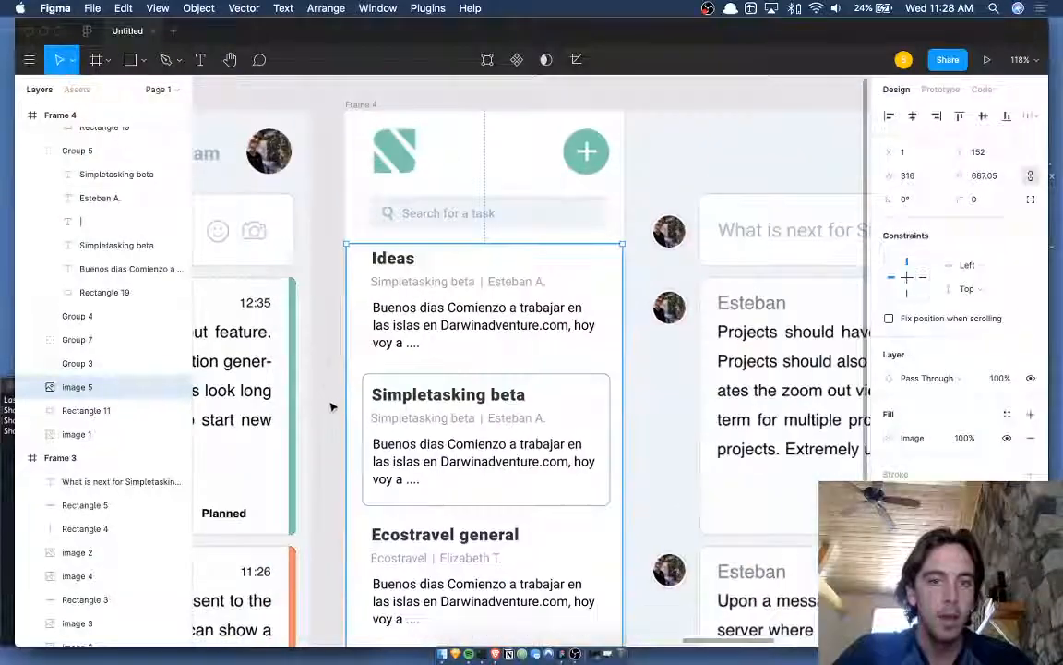
{"action": "left_click", "coordinate": [333, 406]}
{"action": "scroll", "coordinate": [394, 380], "scroll_direction": "down", "scroll_amount": 2}
- Give the Simpletasking beta outline rectangle a thicker teal stroke
{"action": "left_click", "coordinate": [583, 333]}
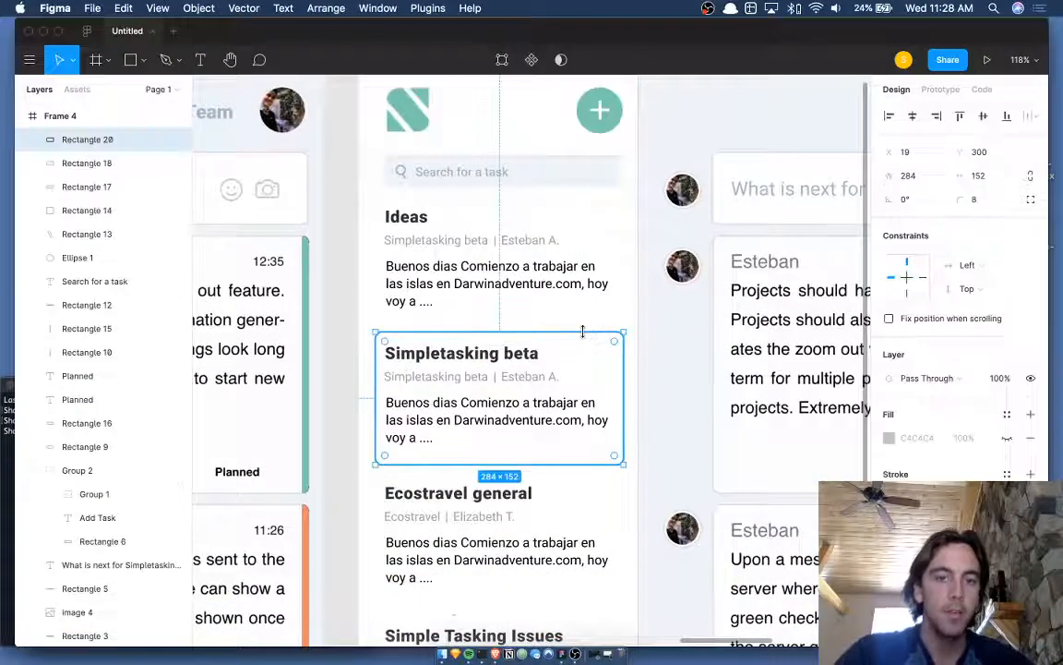
{"action": "scroll", "coordinate": [584, 333], "scroll_direction": "up", "scroll_amount": 3}
{"action": "scroll", "coordinate": [585, 334], "scroll_direction": "left", "scroll_amount": 3}
{"action": "scroll", "coordinate": [584, 335], "scroll_direction": "down", "scroll_amount": 5}
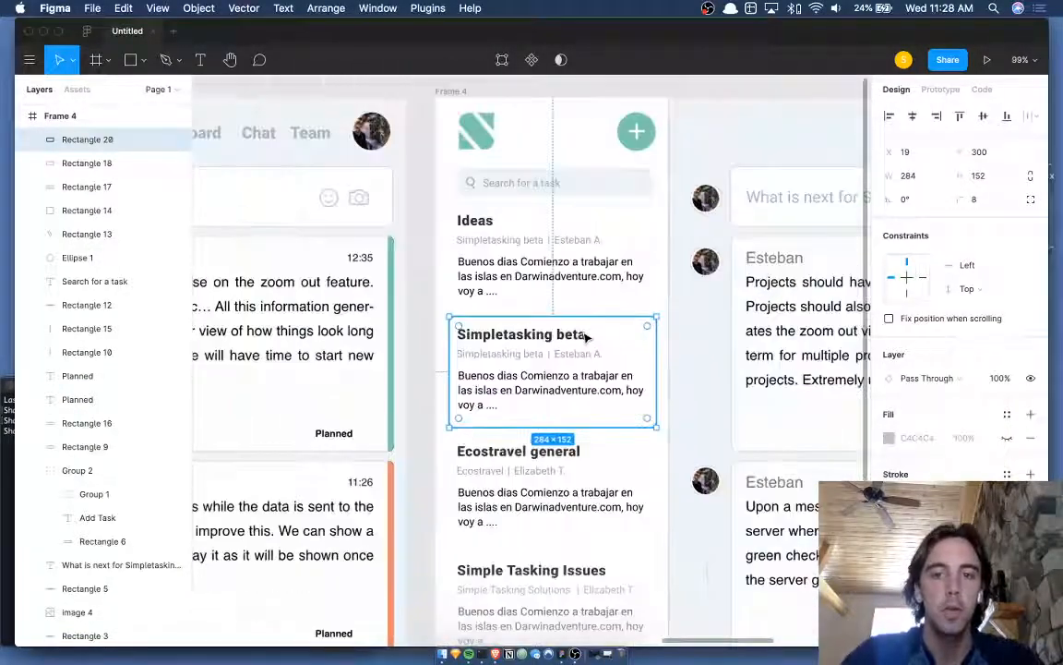
{"action": "scroll", "coordinate": [584, 337], "scroll_direction": "down", "scroll_amount": 5}
{"action": "scroll", "coordinate": [584, 337], "scroll_direction": "right", "scroll_amount": 2}
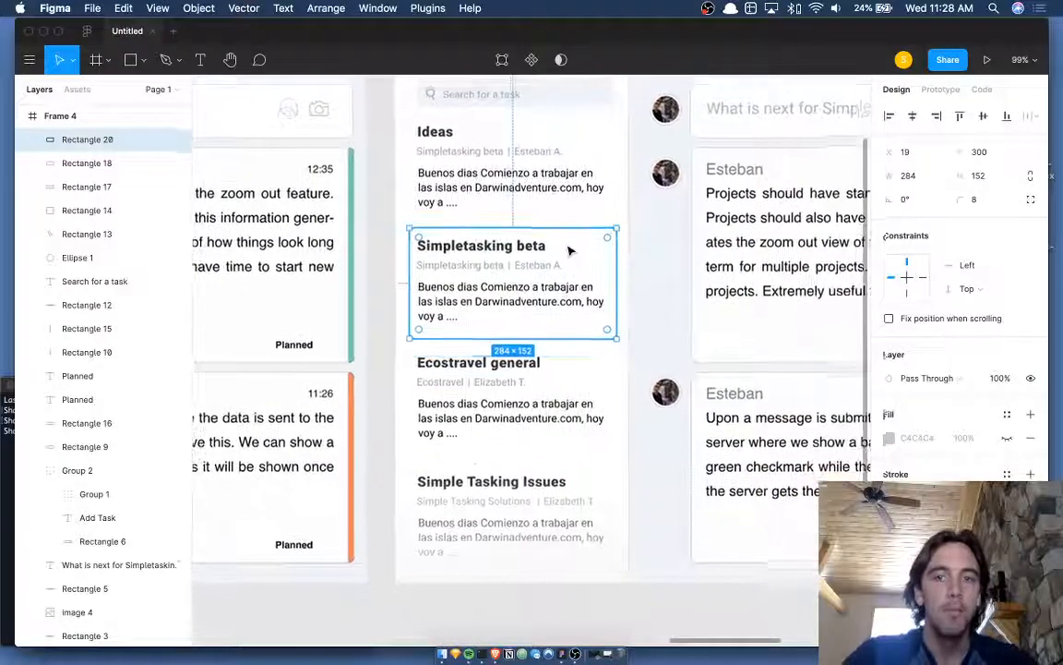
{"action": "scroll", "coordinate": [569, 251], "scroll_direction": "right", "scroll_amount": 5}
{"action": "scroll", "coordinate": [570, 251], "scroll_direction": "up", "scroll_amount": 2}
{"action": "scroll", "coordinate": [569, 248], "scroll_direction": "left", "scroll_amount": 5}
{"action": "scroll", "coordinate": [569, 247], "scroll_direction": "down", "scroll_amount": 3}
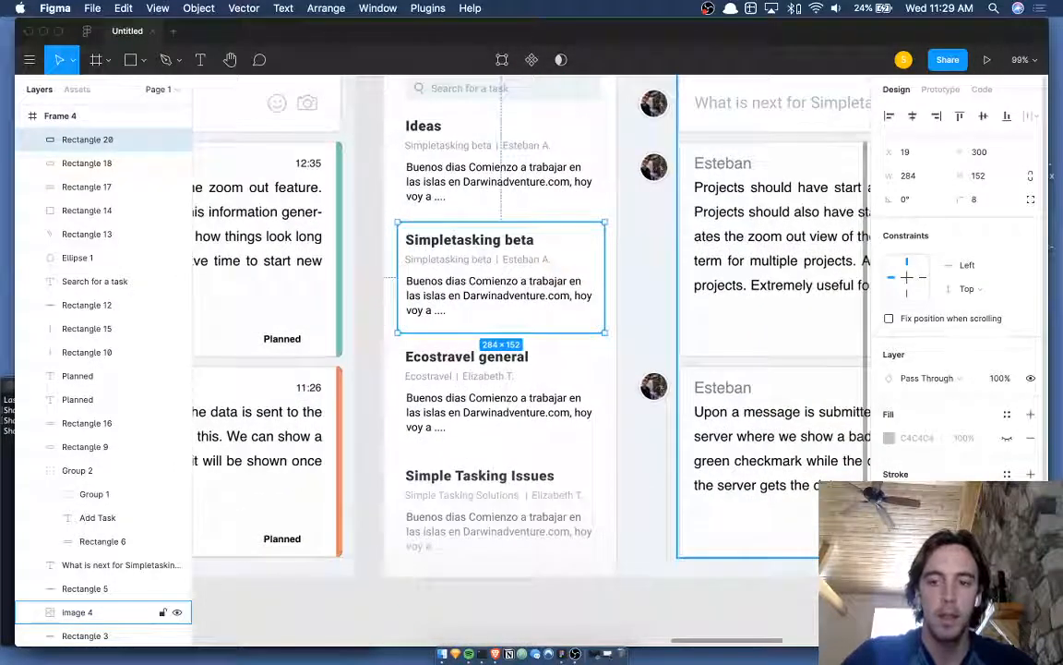
{"action": "left_click", "coordinate": [1007, 497]}
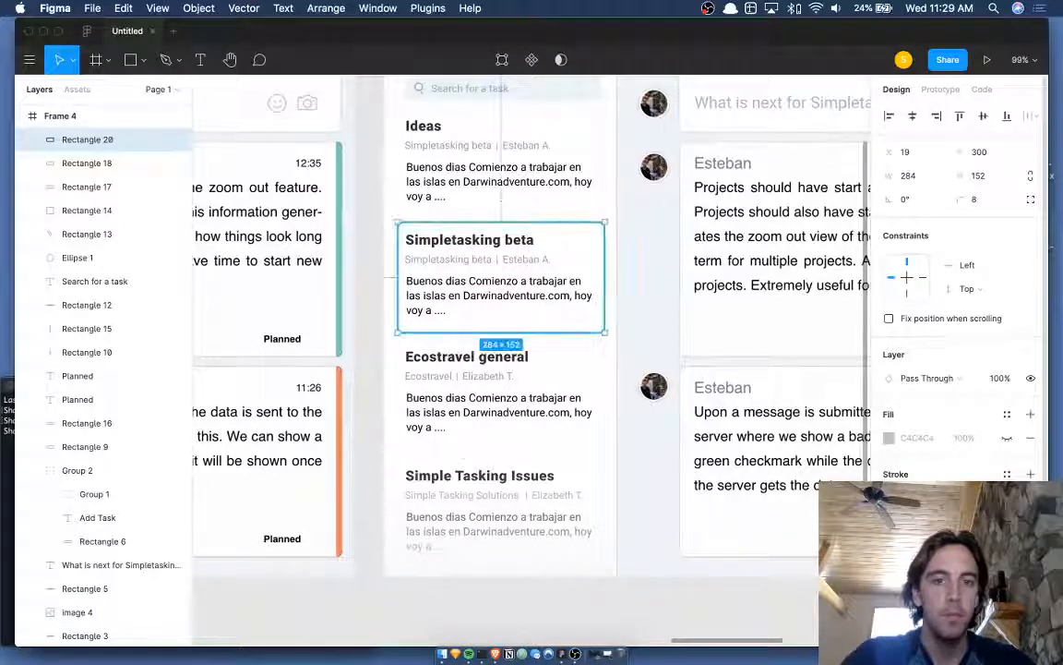
- Preview the outline, then select the outline rectangle and the original design's screenshot
{"action": "left_click", "coordinate": [376, 330]}
{"action": "scroll", "coordinate": [375, 329], "scroll_direction": "up", "scroll_amount": 3}
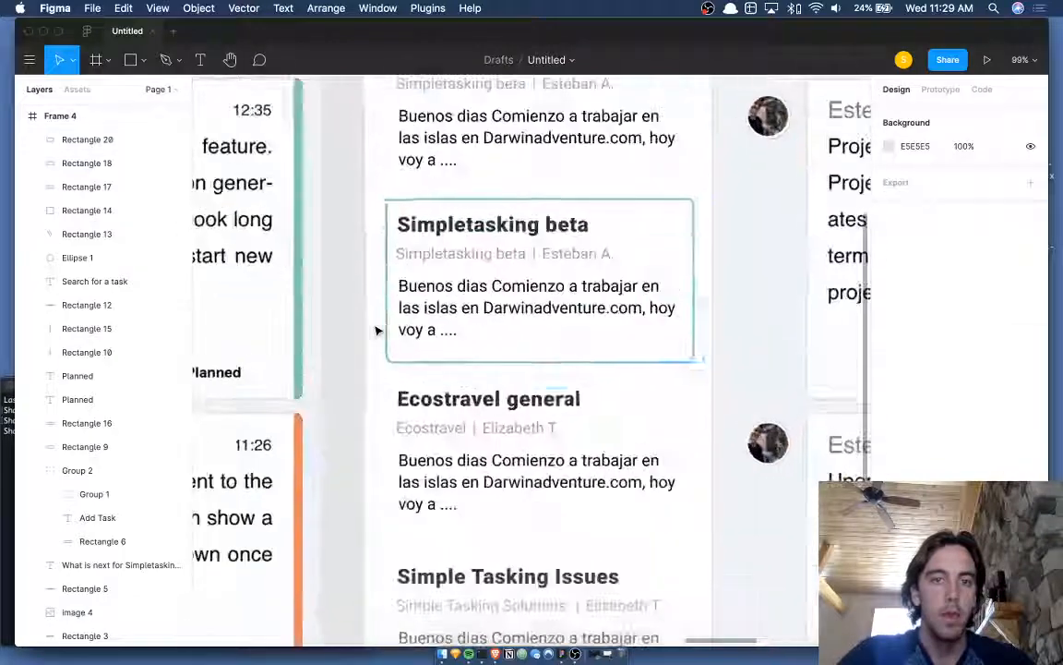
{"action": "left_click", "coordinate": [385, 330]}
{"action": "double_click", "coordinate": [387, 327]}
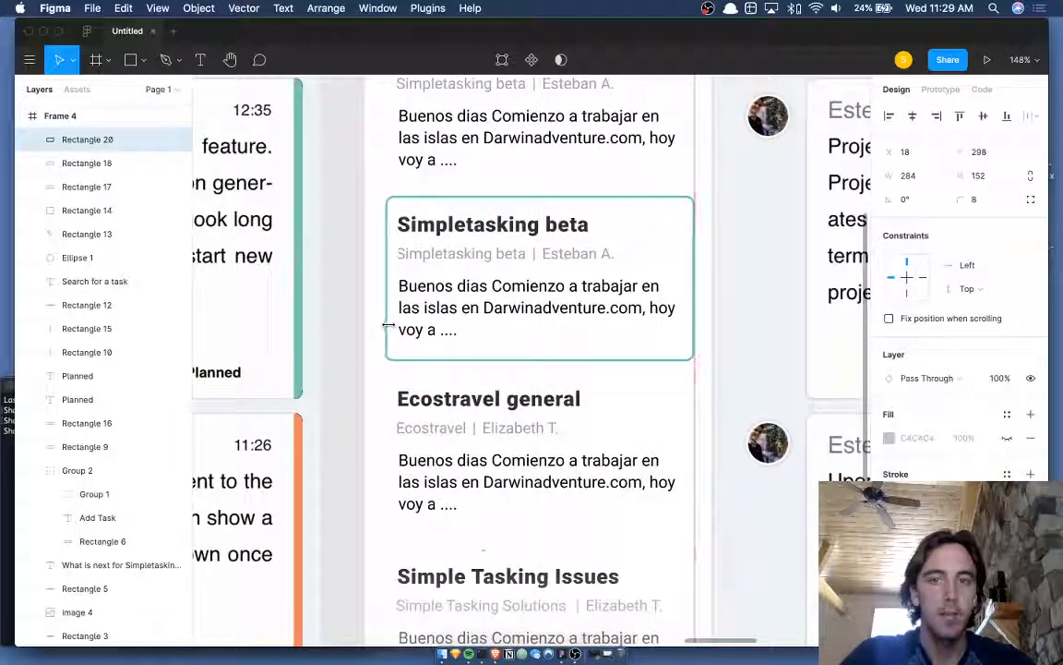
{"action": "scroll", "coordinate": [385, 326], "scroll_direction": "down", "scroll_amount": 5}
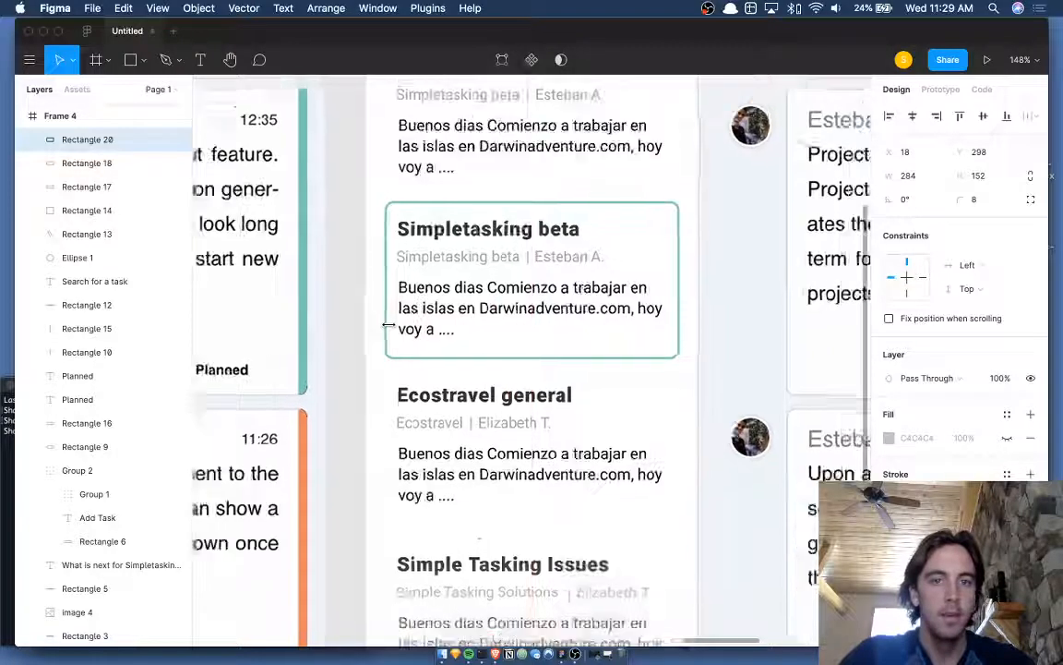
{"action": "left_click", "coordinate": [359, 362]}
{"action": "scroll", "coordinate": [366, 365], "scroll_direction": "right", "scroll_amount": 5}
{"action": "scroll", "coordinate": [367, 365], "scroll_direction": "down", "scroll_amount": 1}
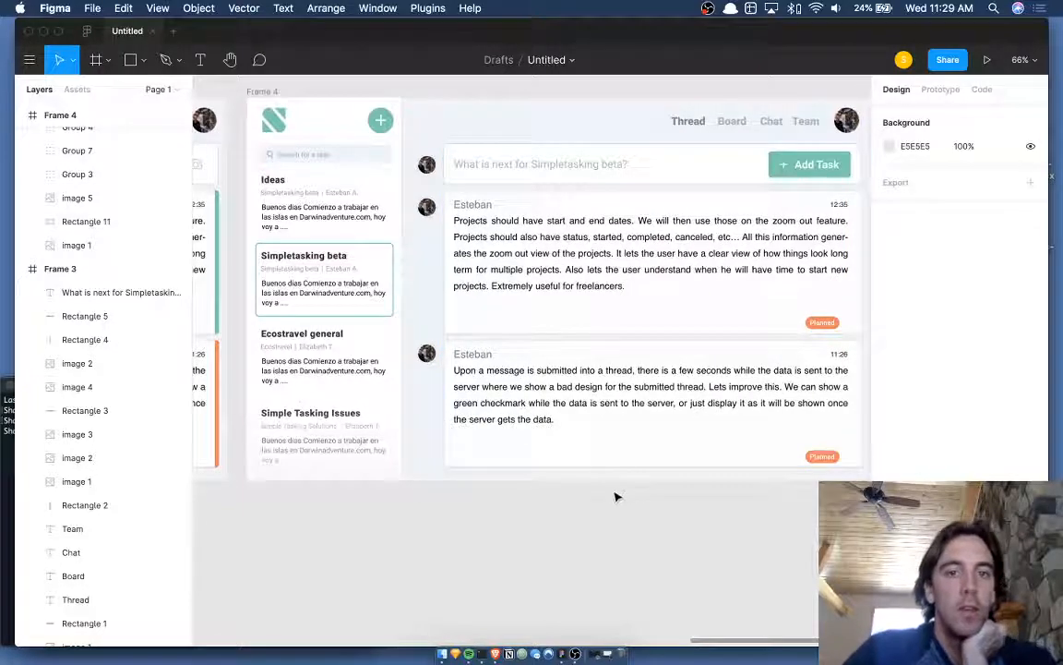
{"action": "scroll", "coordinate": [616, 497], "scroll_direction": "down", "scroll_amount": 1}
{"action": "scroll", "coordinate": [617, 497], "scroll_direction": "left", "scroll_amount": 1}
{"action": "key", "text": "super+backslash"}
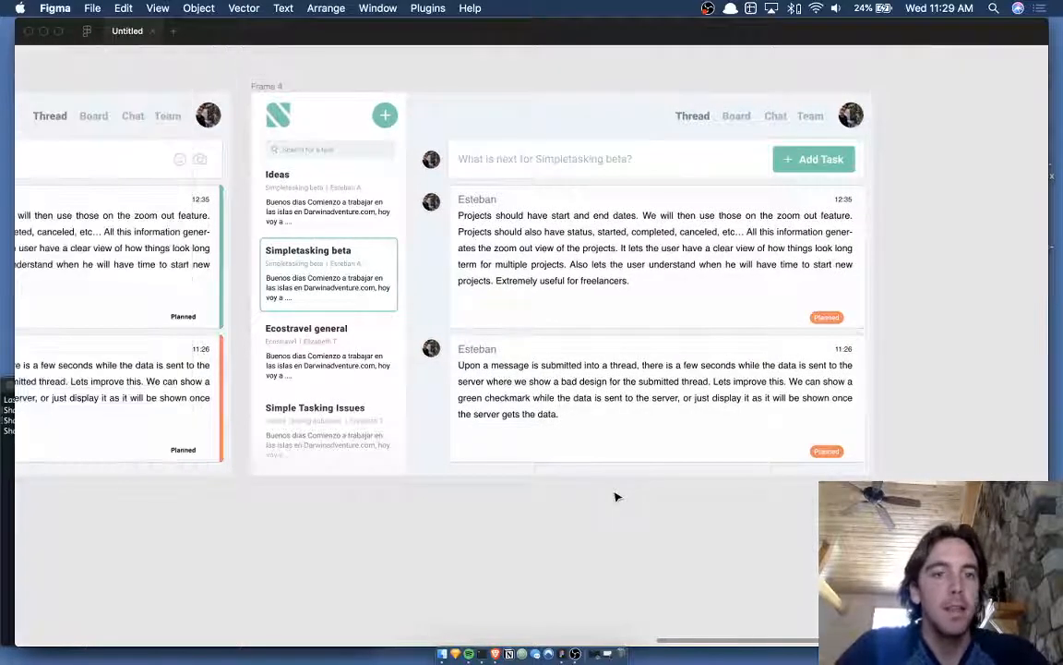
{"action": "scroll", "coordinate": [617, 497], "scroll_direction": "up", "scroll_amount": 2}
{"action": "scroll", "coordinate": [617, 497], "scroll_direction": "down", "scroll_amount": 5}
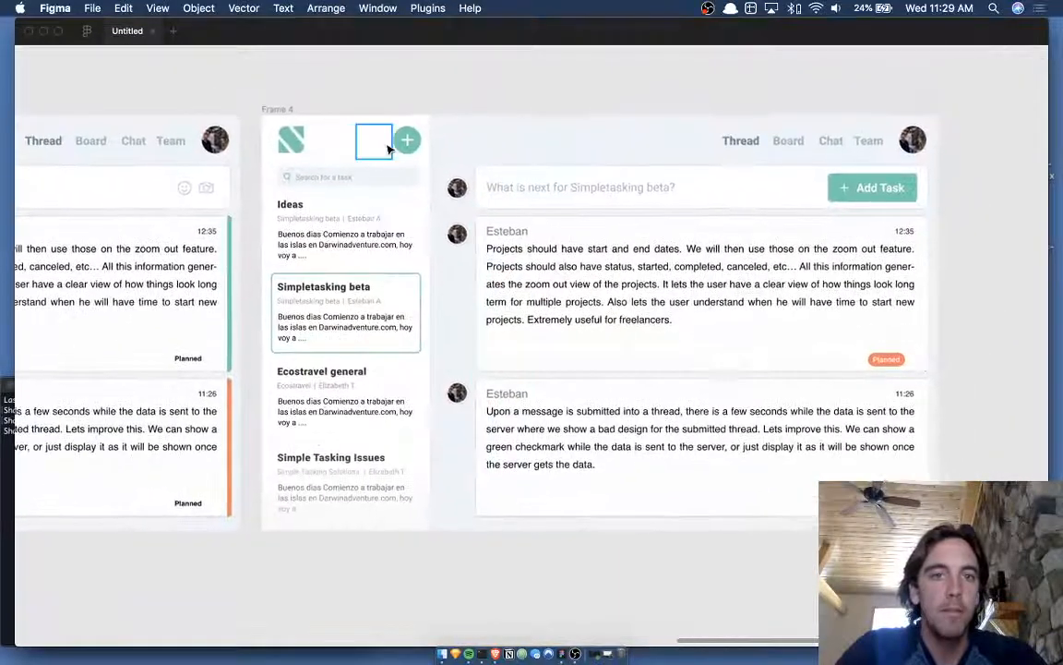
{"action": "left_click", "coordinate": [286, 105]}
{"action": "scroll", "coordinate": [282, 104], "scroll_direction": "right", "scroll_amount": 2}
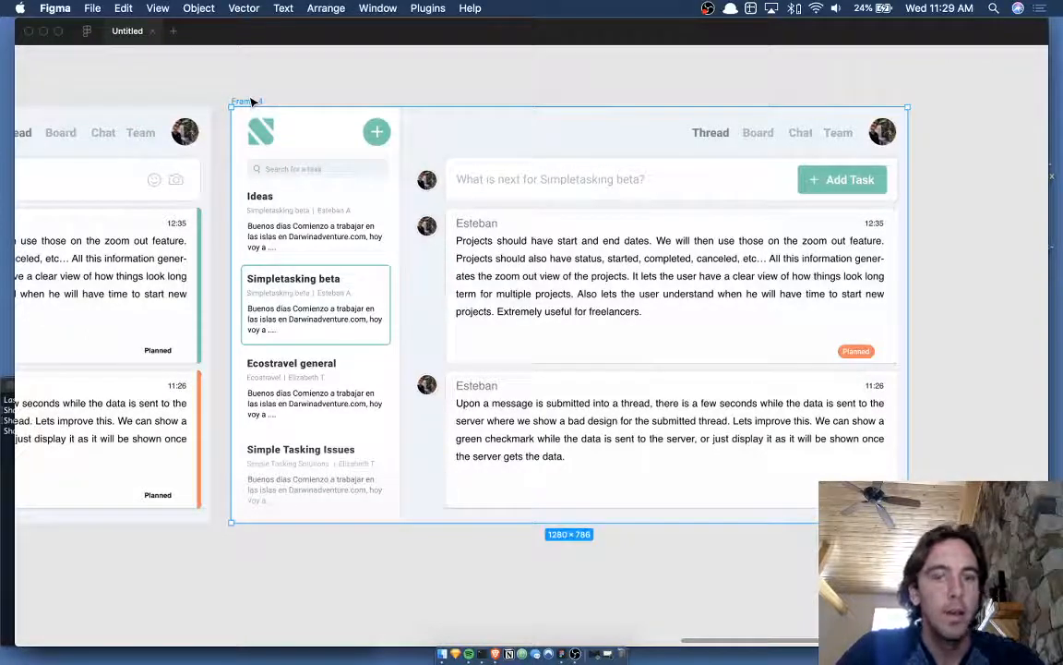
{"action": "scroll", "coordinate": [286, 102], "scroll_direction": "up", "scroll_amount": 4}
{"action": "scroll", "coordinate": [286, 102], "scroll_direction": "right", "scroll_amount": 3}
{"action": "scroll", "coordinate": [286, 103], "scroll_direction": "down", "scroll_amount": 3}
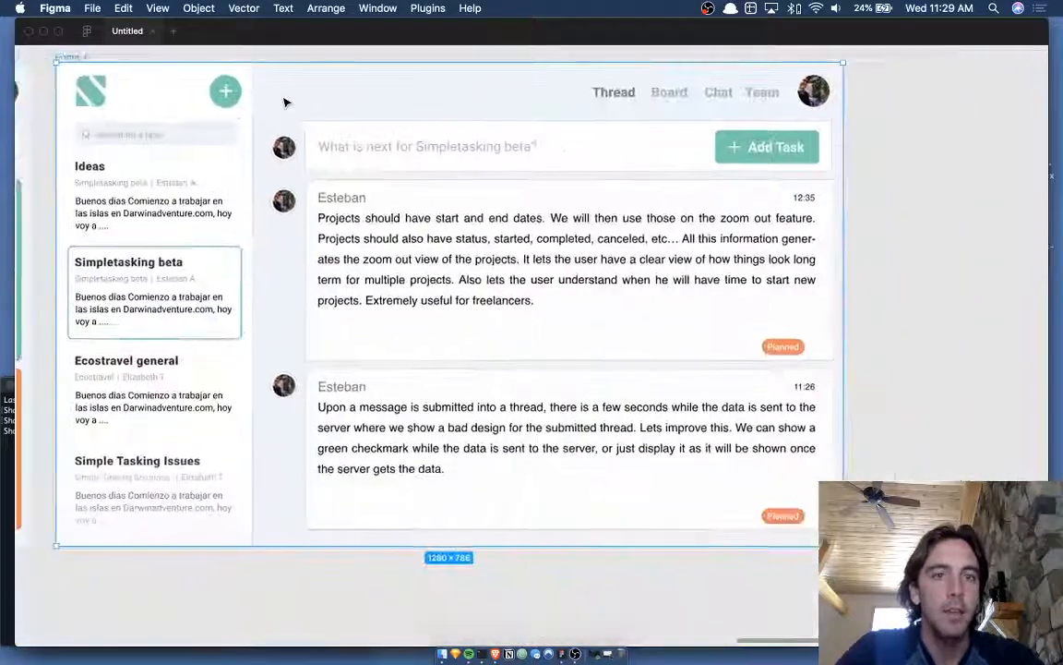
{"action": "scroll", "coordinate": [286, 102], "scroll_direction": "left", "scroll_amount": 1}
{"action": "scroll", "coordinate": [286, 102], "scroll_direction": "up", "scroll_amount": 2}
{"action": "scroll", "coordinate": [286, 102], "scroll_direction": "up", "scroll_amount": 1}
{"action": "scroll", "coordinate": [286, 102], "scroll_direction": "down", "scroll_amount": 2}
{"action": "key", "text": "super+backslash"}
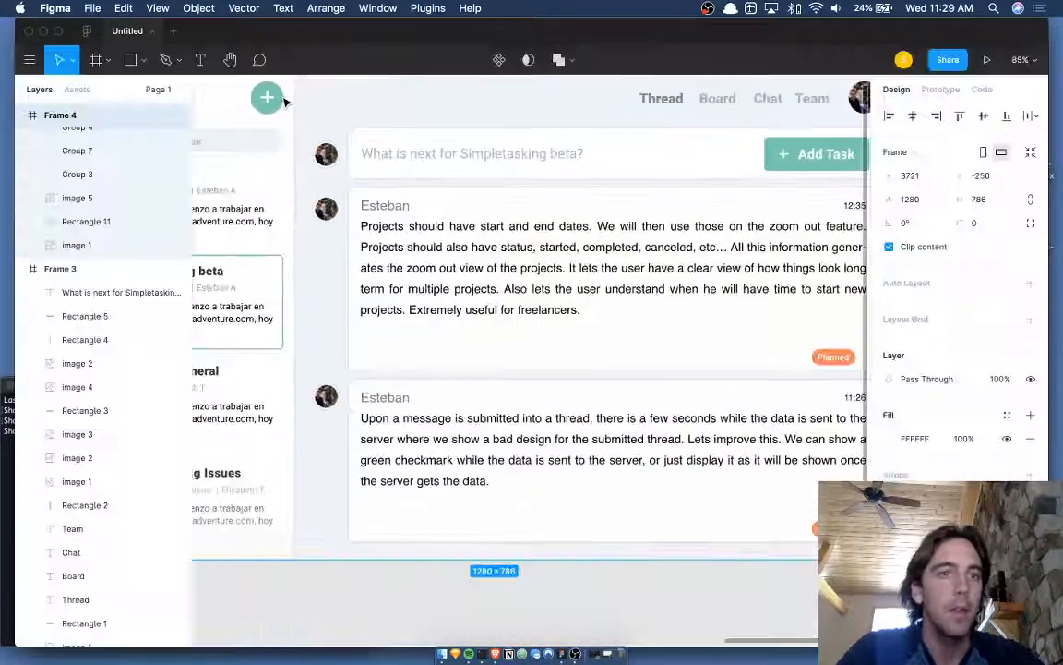
{"action": "scroll", "coordinate": [332, 118], "scroll_direction": "down", "scroll_amount": 3}
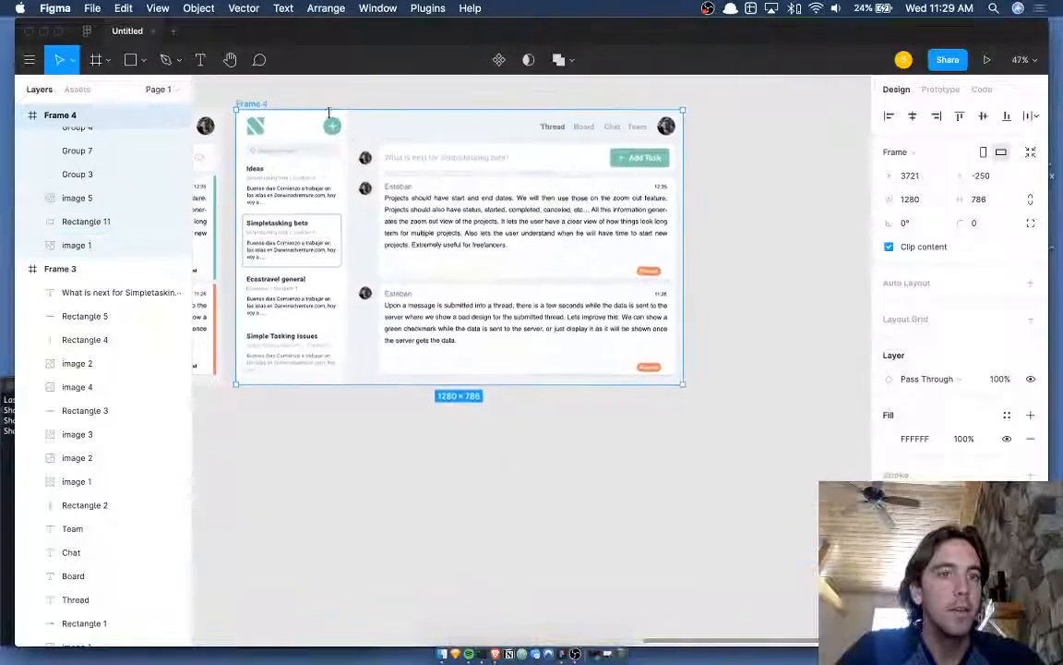
{"action": "left_click", "coordinate": [199, 7]}
{"action": "mouse_move", "coordinate": [157, 8]}
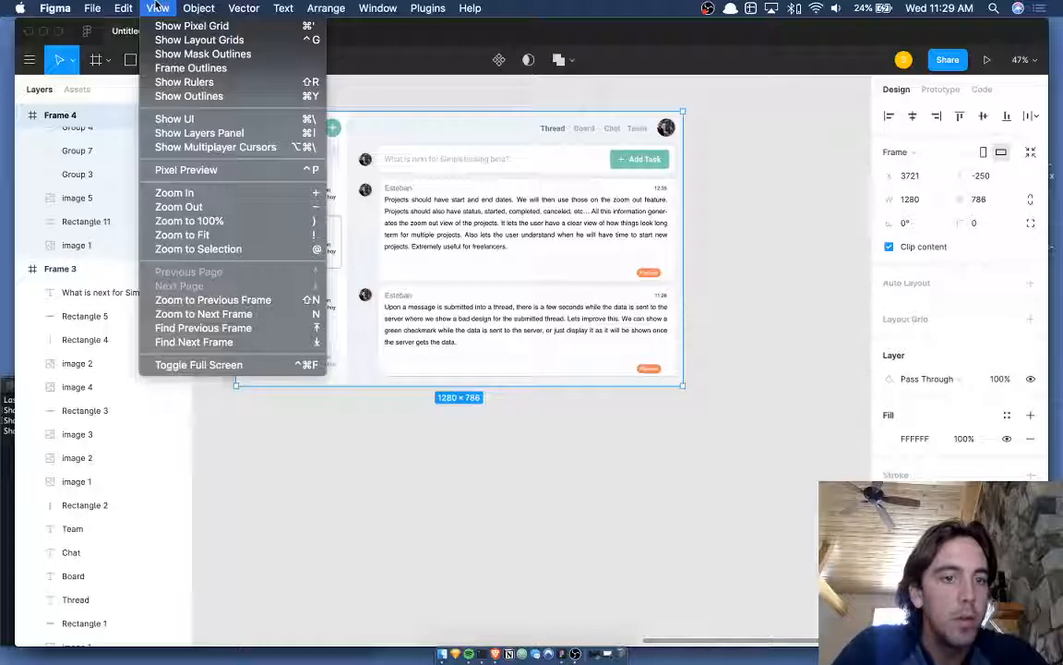
{"action": "left_click", "coordinate": [157, 7]}
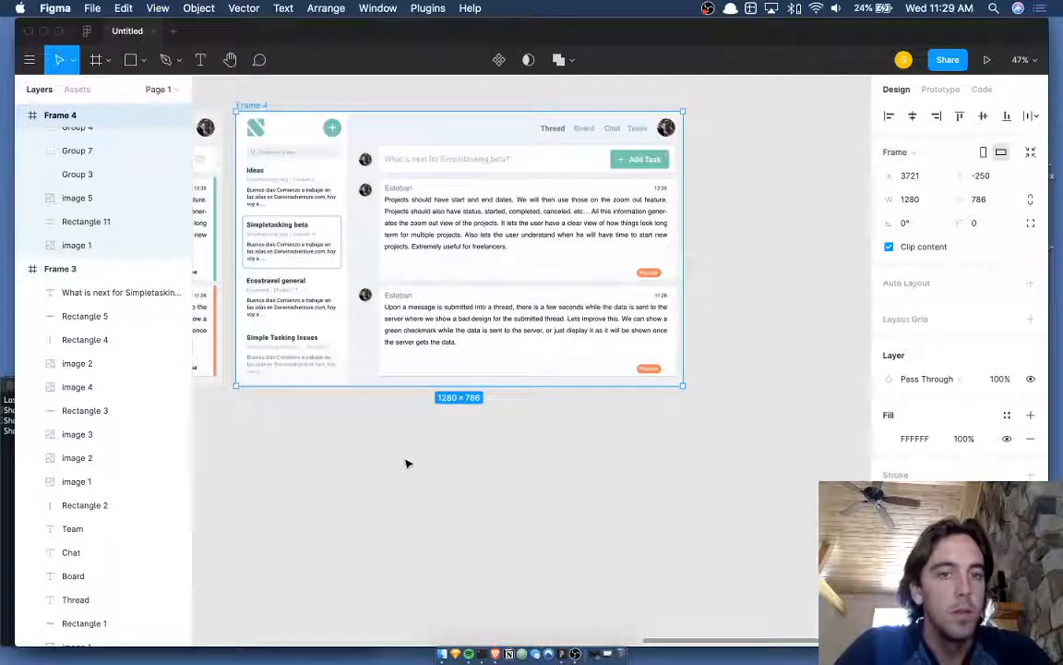
{"action": "key", "text": "n"}
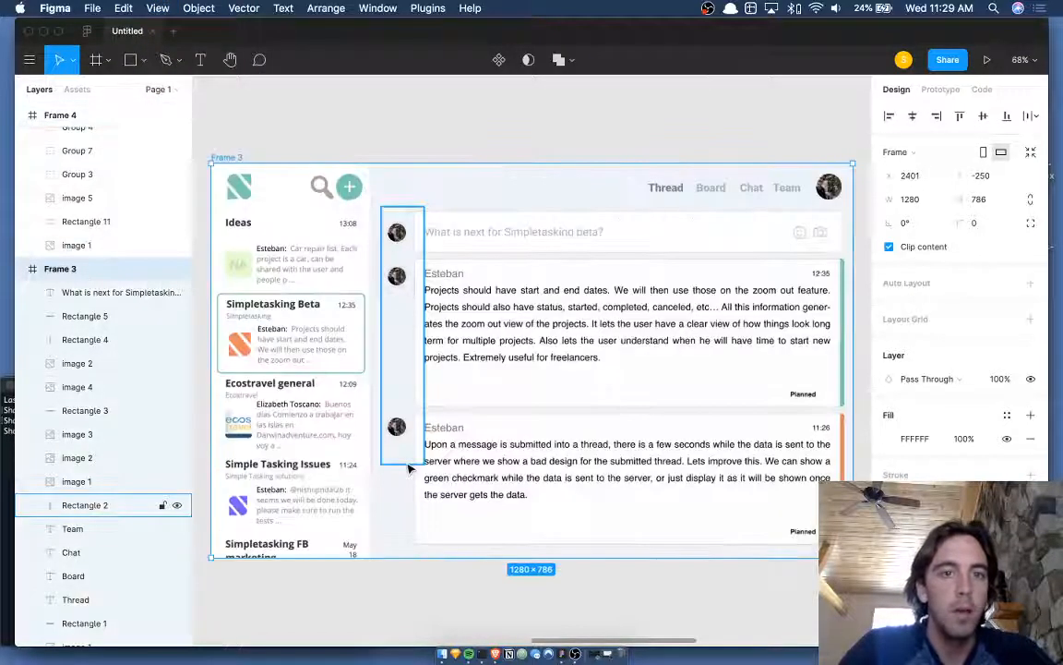
{"action": "key", "text": "n"}
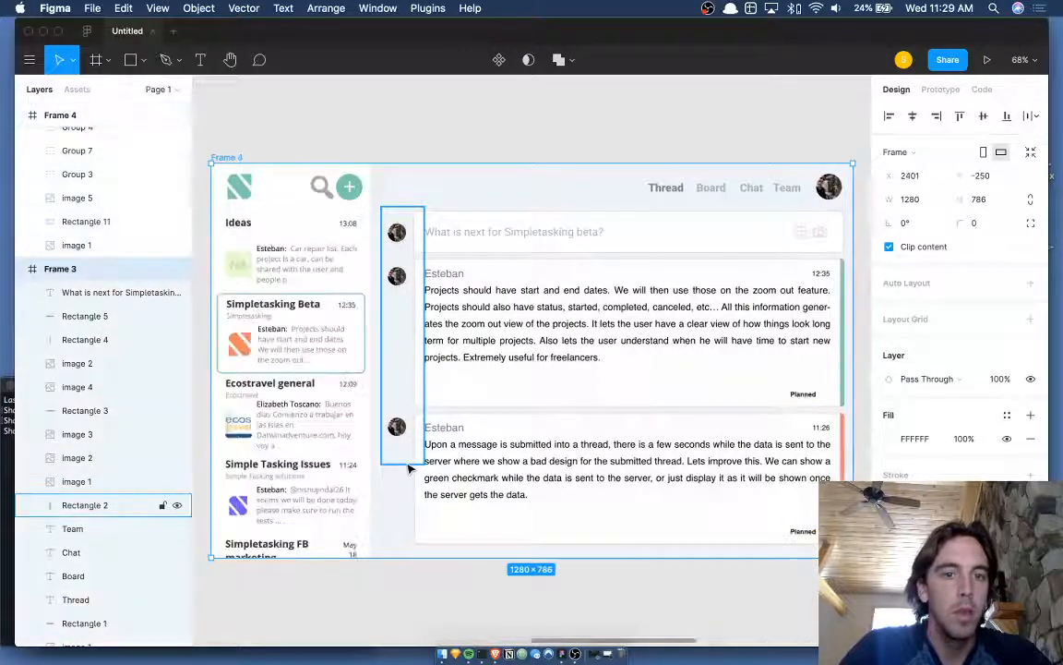
{"action": "left_click", "coordinate": [376, 603]}
{"action": "scroll", "coordinate": [375, 602], "scroll_direction": "down", "scroll_amount": 5}
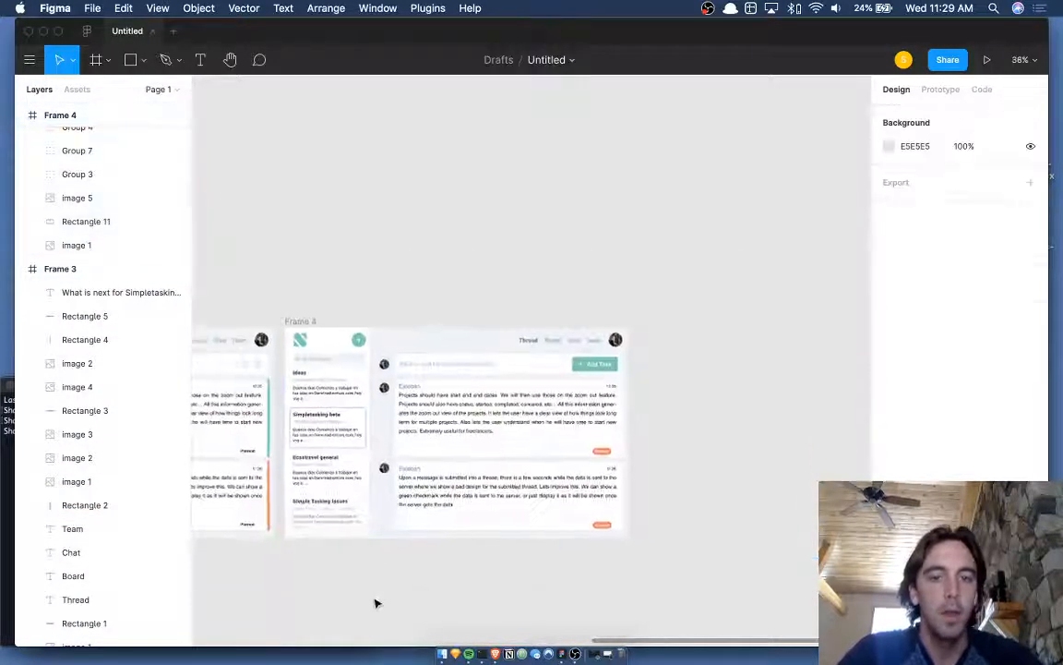
{"action": "left_click", "coordinate": [258, 263]}
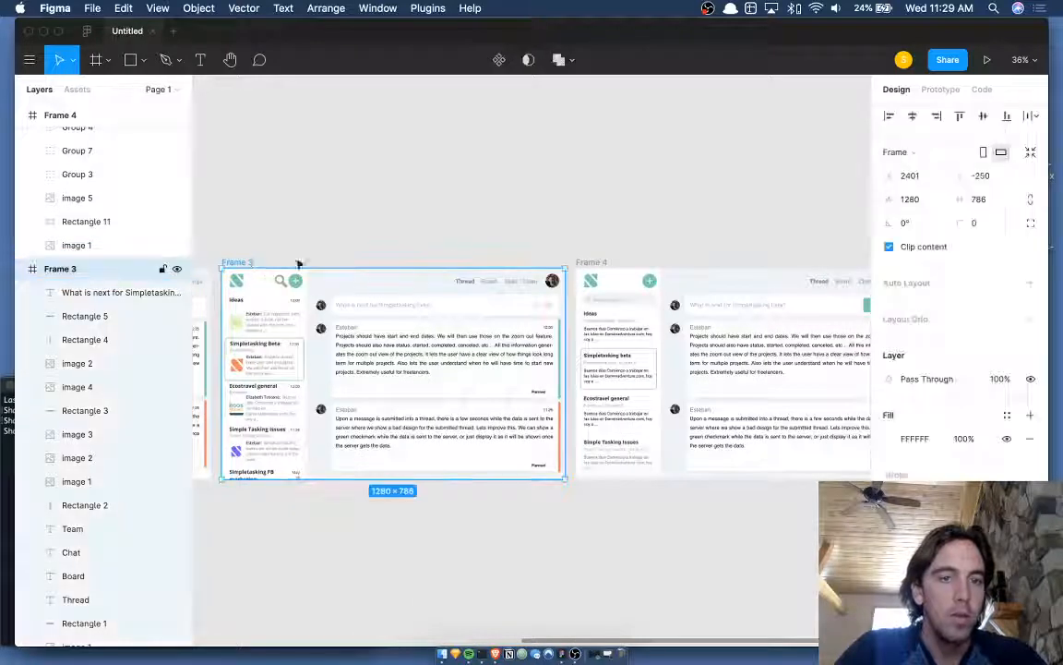
{"action": "left_click", "coordinate": [600, 264]}
{"action": "key", "text": "shift+2"}
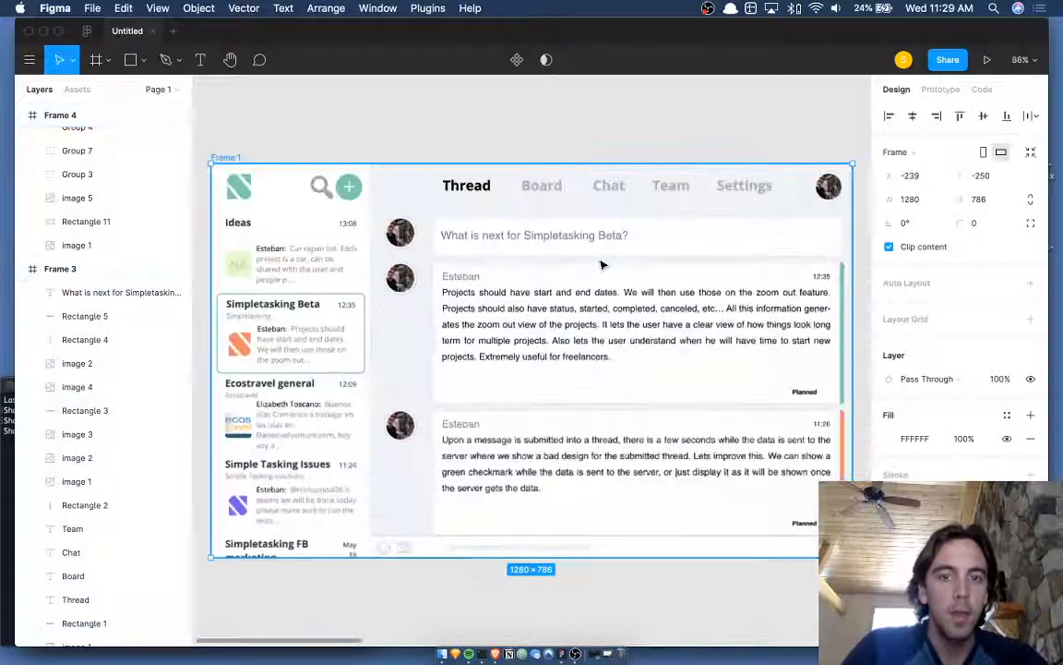
{"action": "key", "text": "n"}
{"action": "key", "text": "n"}
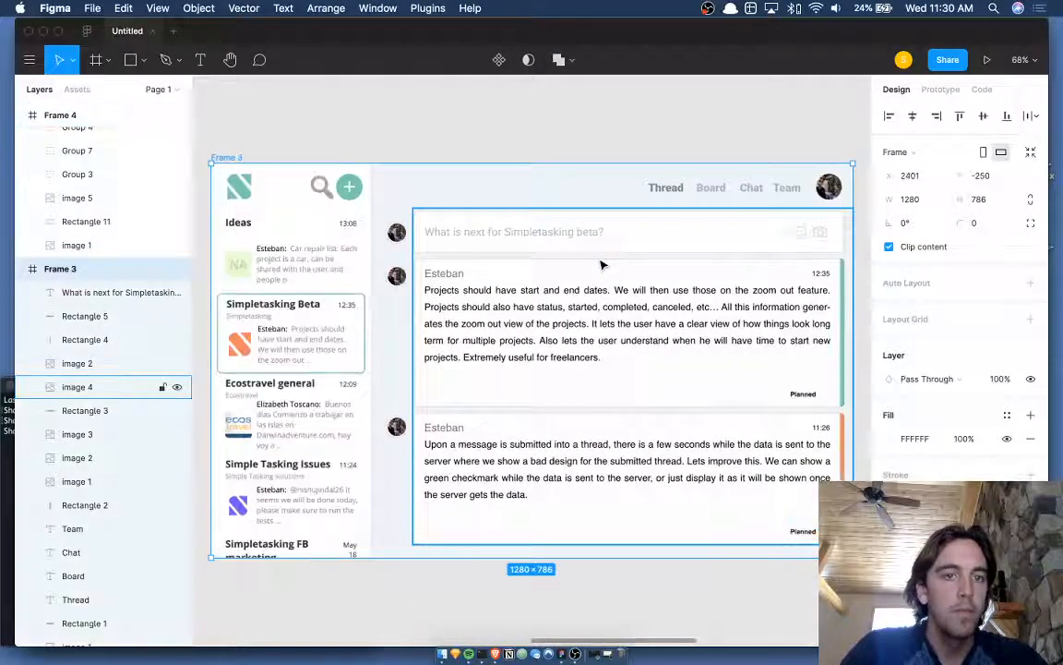
{"action": "left_click", "coordinate": [598, 111]}
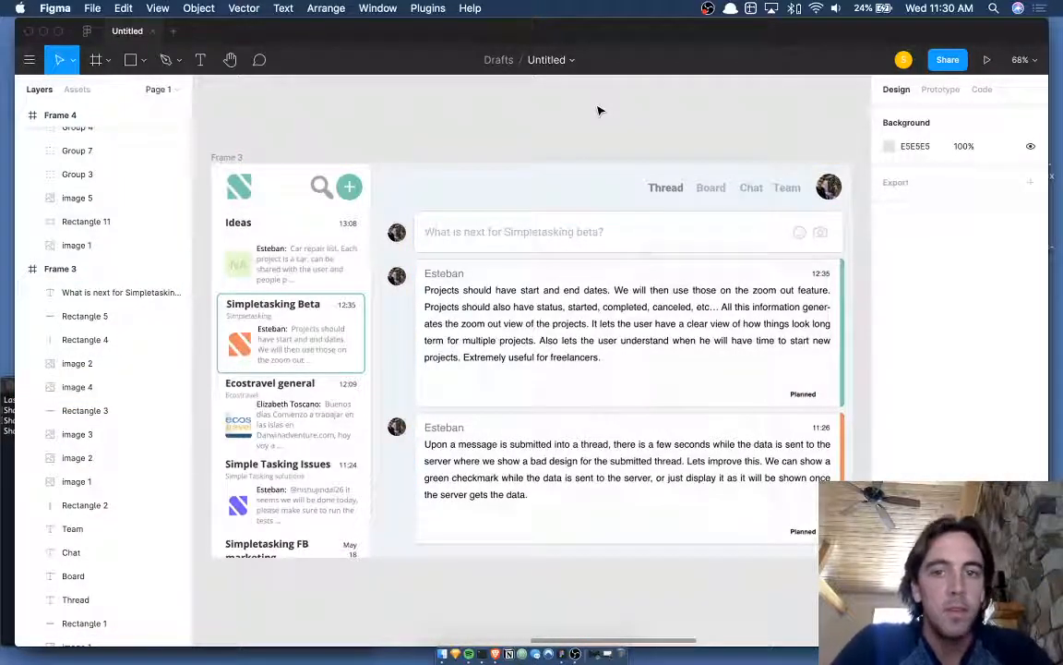
{"action": "scroll", "coordinate": [598, 111], "scroll_direction": "down", "scroll_amount": 5}
{"action": "left_click", "coordinate": [478, 120]}
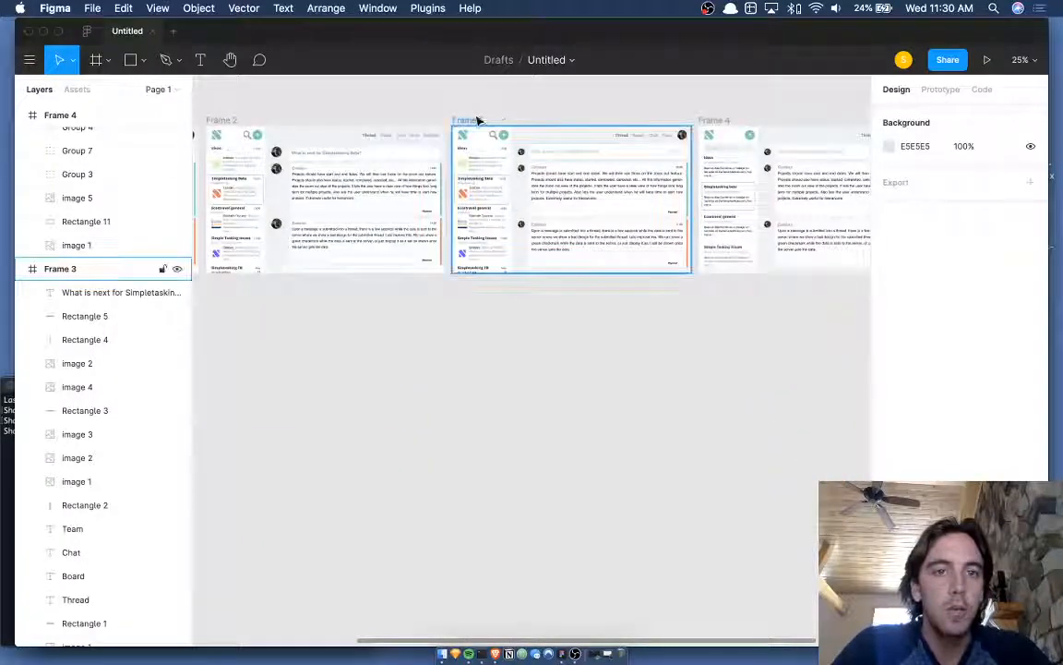
- Move Frame 3 below the row of frames
{"action": "left_click_drag", "start_coordinate": [478, 120], "coordinate": [308, 353]}
{"action": "scroll", "coordinate": [308, 354], "scroll_direction": "left", "scroll_amount": 5}
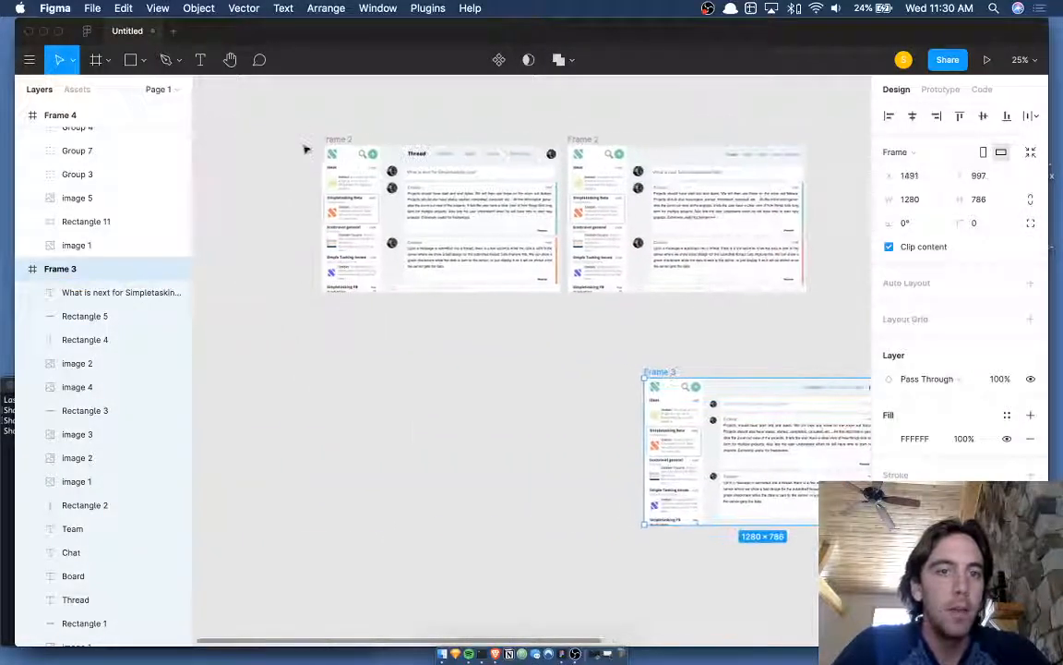
{"action": "left_click", "coordinate": [333, 139]}
{"action": "scroll", "coordinate": [327, 135], "scroll_direction": "down", "scroll_amount": 3}
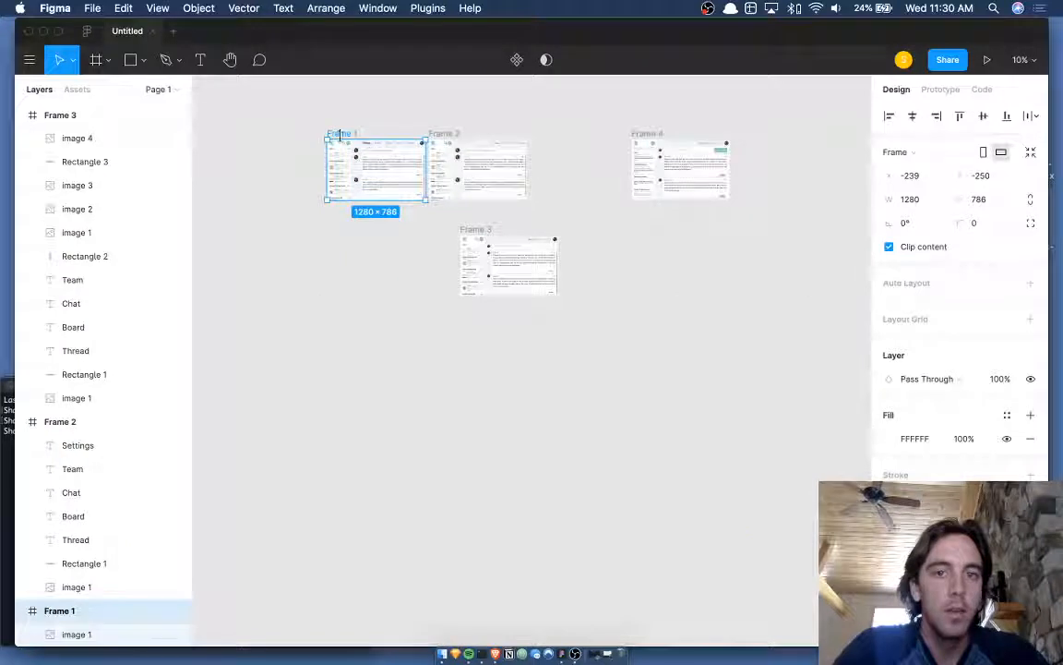
{"action": "left_click", "coordinate": [476, 228]}
- Duplicate Frame 1 and place the copy, Frame 5, to the right of Frame 4
{"action": "left_click", "coordinate": [342, 133]}
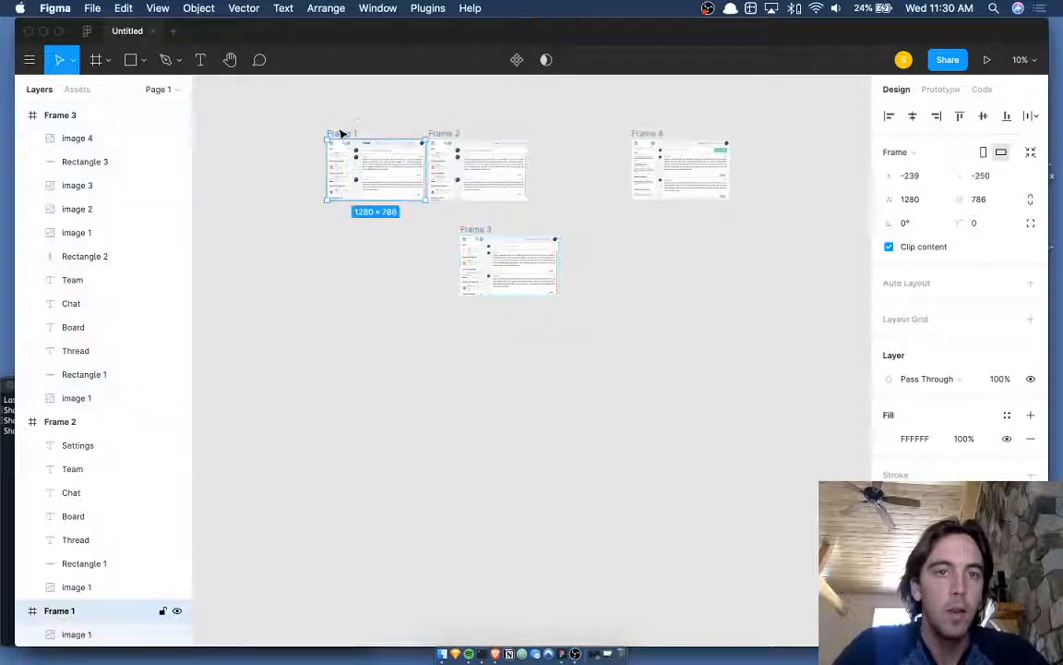
{"action": "key", "text": "super+d"}
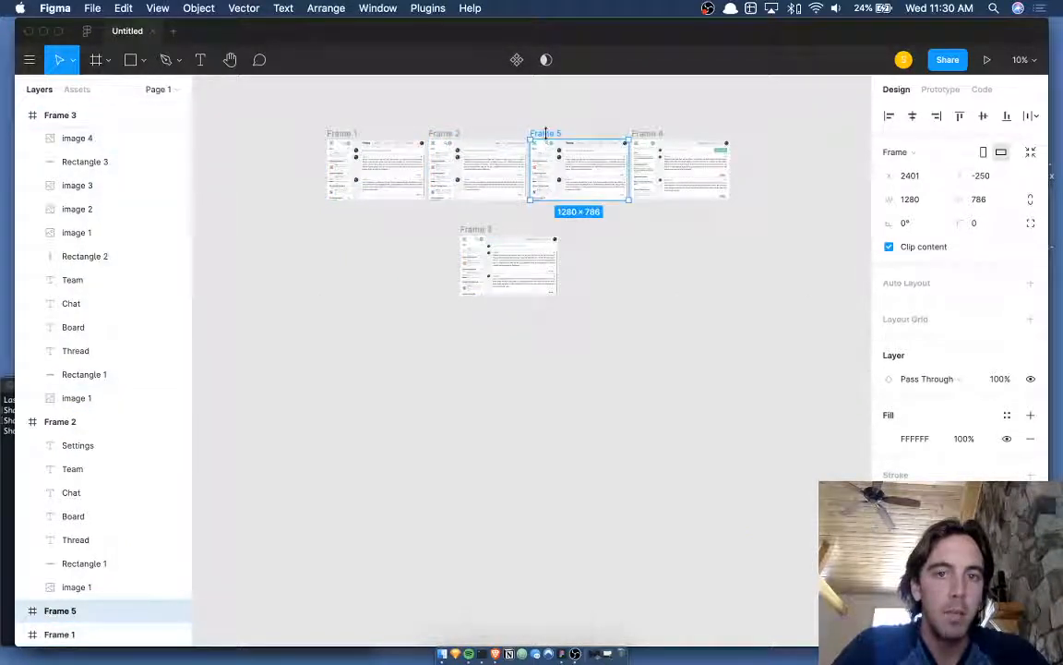
{"action": "left_click_drag", "start_coordinate": [548, 135], "coordinate": [764, 137]}
{"action": "left_click", "coordinate": [610, 244]}
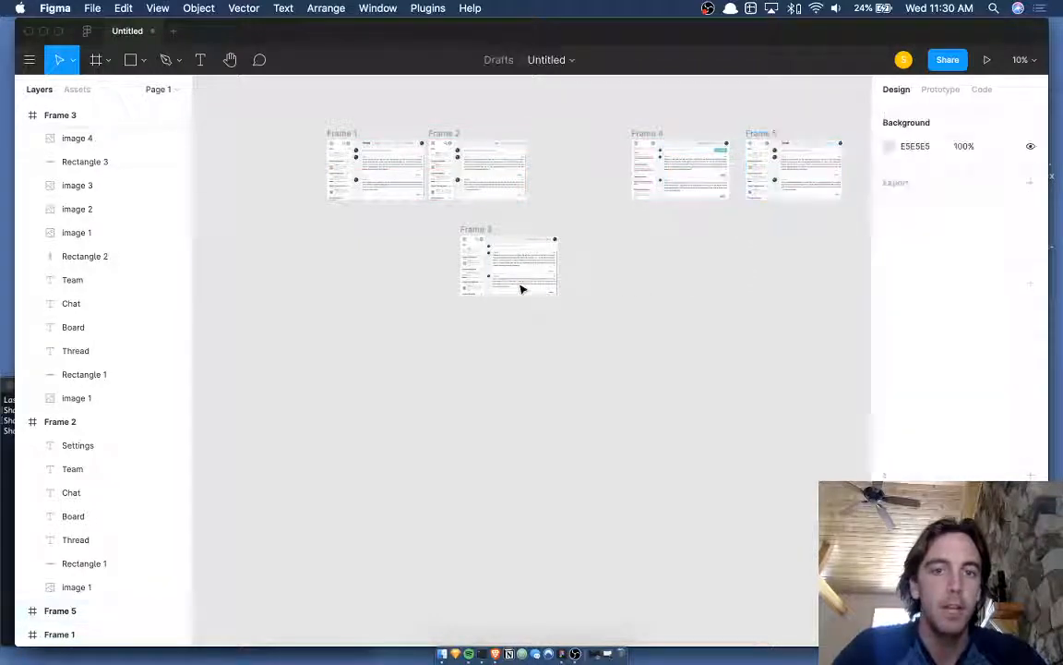
- Pan back to the row and select the redesigned Frame 4
{"action": "scroll", "coordinate": [522, 289], "scroll_direction": "up", "scroll_amount": 5}
{"action": "scroll", "coordinate": [598, 190], "scroll_direction": "up", "scroll_amount": 2}
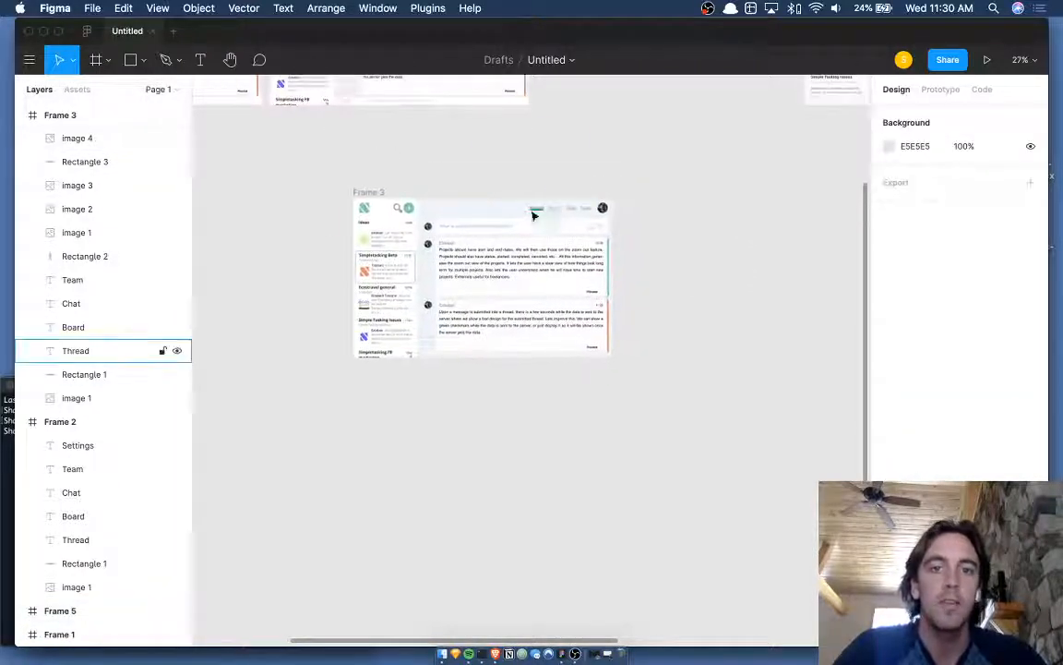
{"action": "scroll", "coordinate": [669, 176], "scroll_direction": "right", "scroll_amount": 10}
{"action": "scroll", "coordinate": [669, 176], "scroll_direction": "up", "scroll_amount": 6}
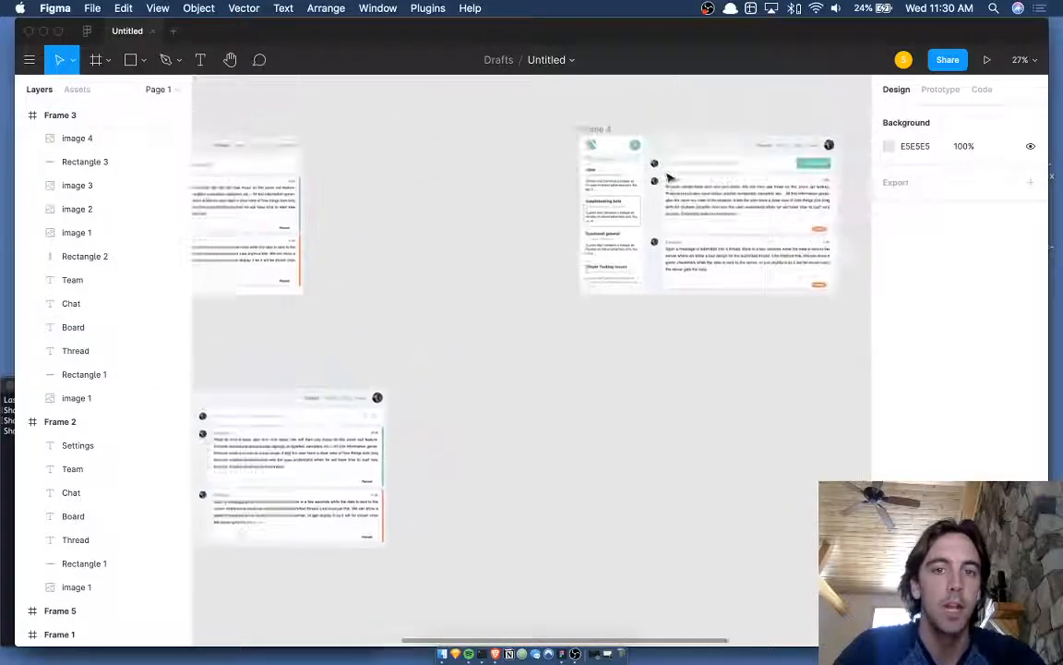
{"action": "scroll", "coordinate": [670, 176], "scroll_direction": "right", "scroll_amount": 10}
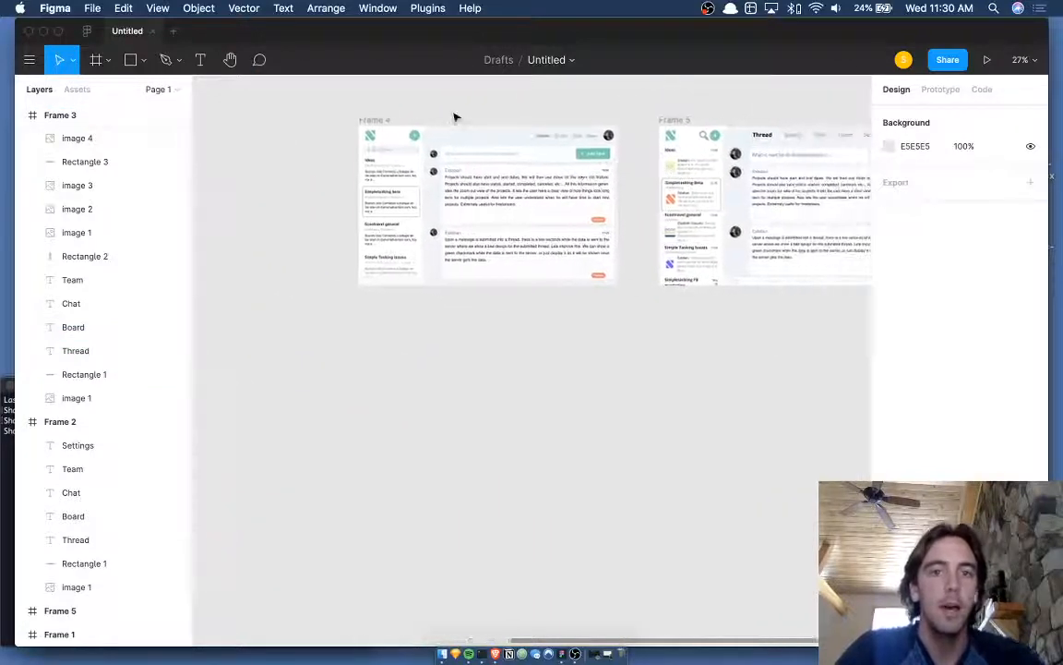
{"action": "scroll", "coordinate": [453, 117], "scroll_direction": "up", "scroll_amount": 5}
{"action": "left_click", "coordinate": [271, 137]}
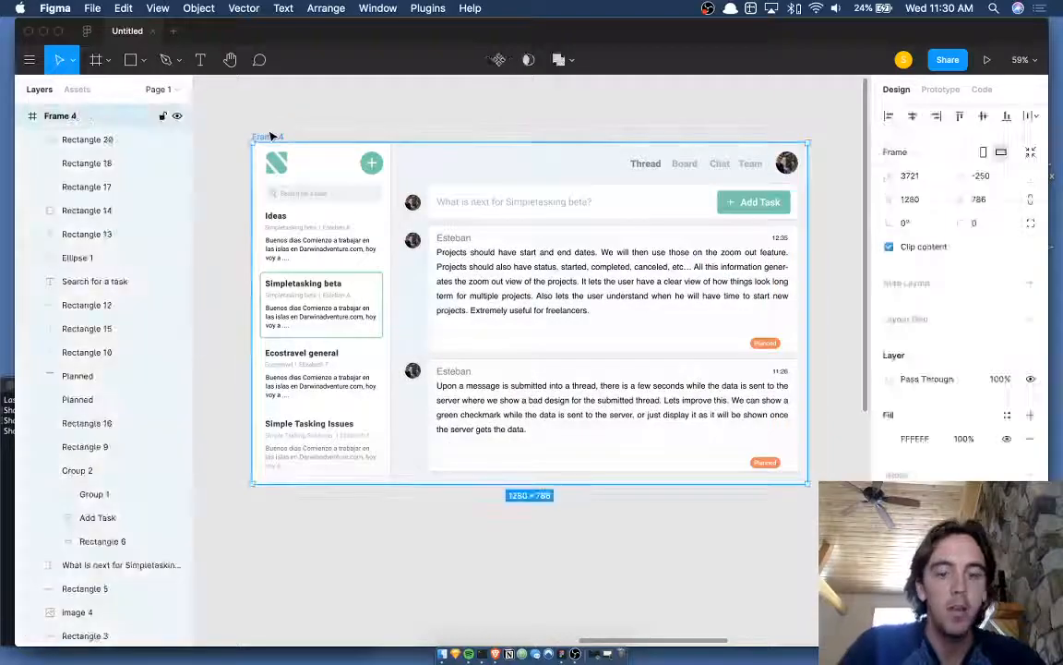
- Zoom to fit Frame 4 and hide the interface panels with Cmd+\
{"action": "key", "text": "shift+2"}
{"action": "key", "text": "shift+n"}
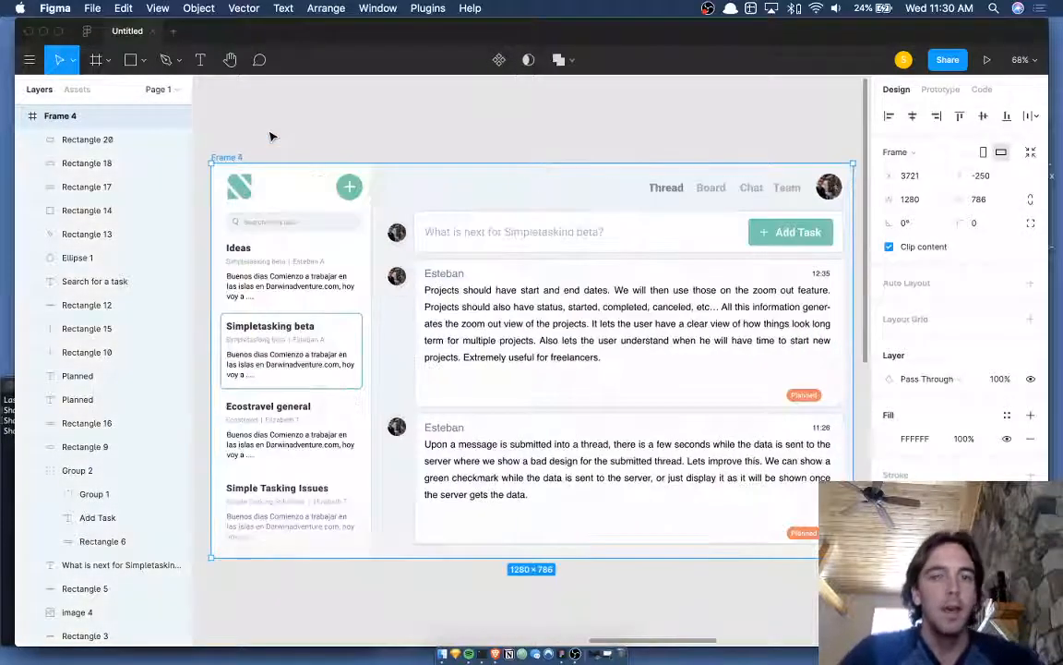
{"action": "key", "text": "super+backslash"}
{"action": "key", "text": "shift+2"}
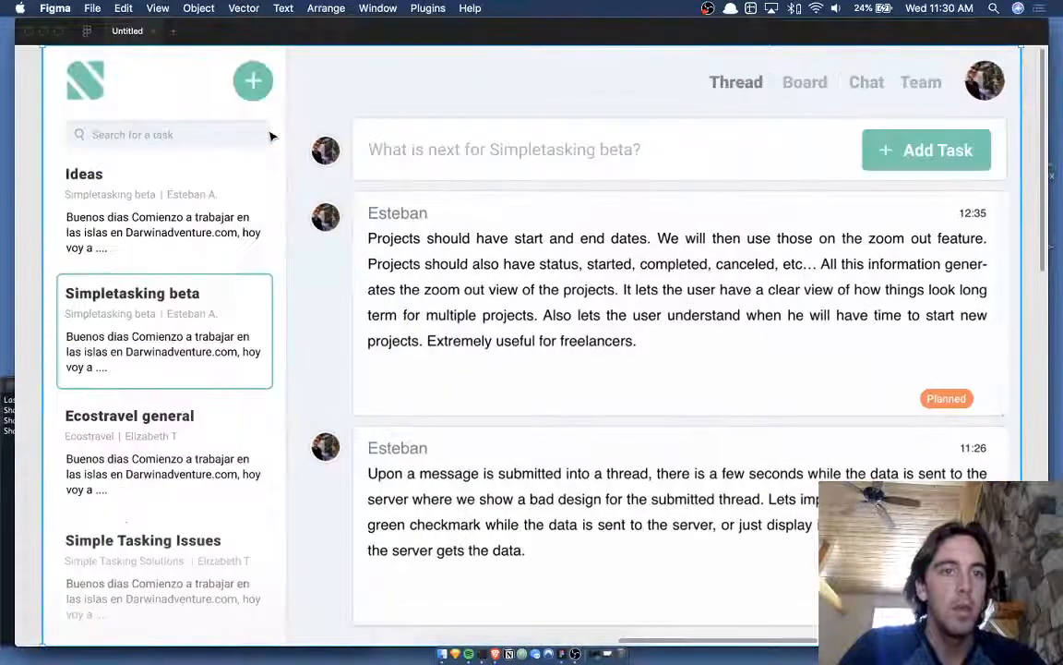
{"action": "scroll", "coordinate": [271, 137], "scroll_direction": "down", "scroll_amount": 2}
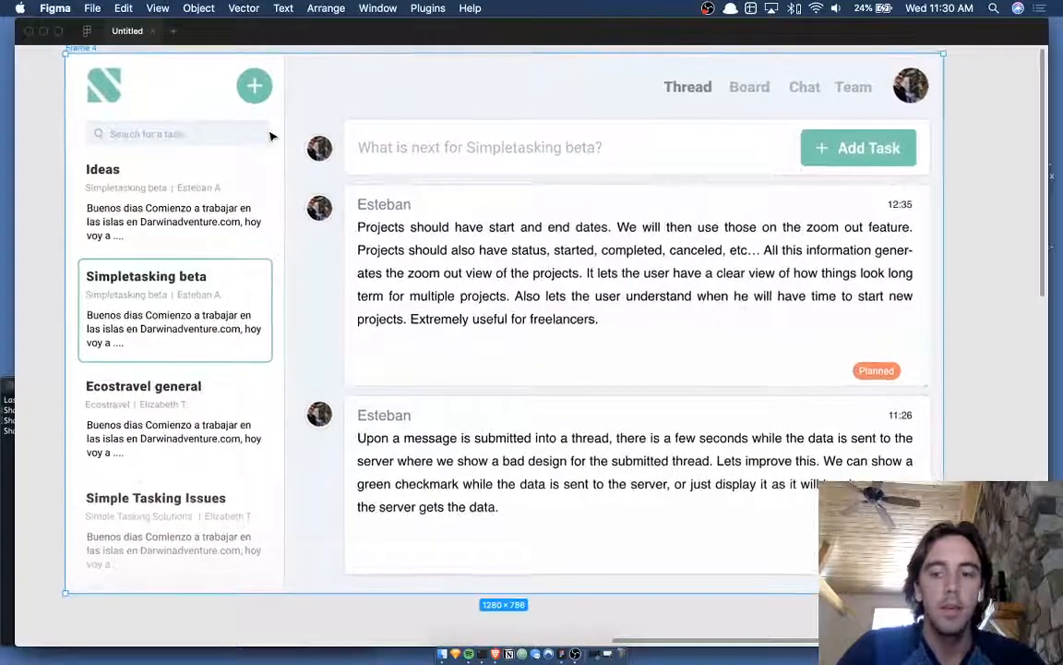
{"action": "scroll", "coordinate": [272, 136], "scroll_direction": "up", "scroll_amount": 1}
- Toggle the panels off again, close a stray blank file, and refit Frame 4 to the window
{"action": "key", "text": "super+backslash"}
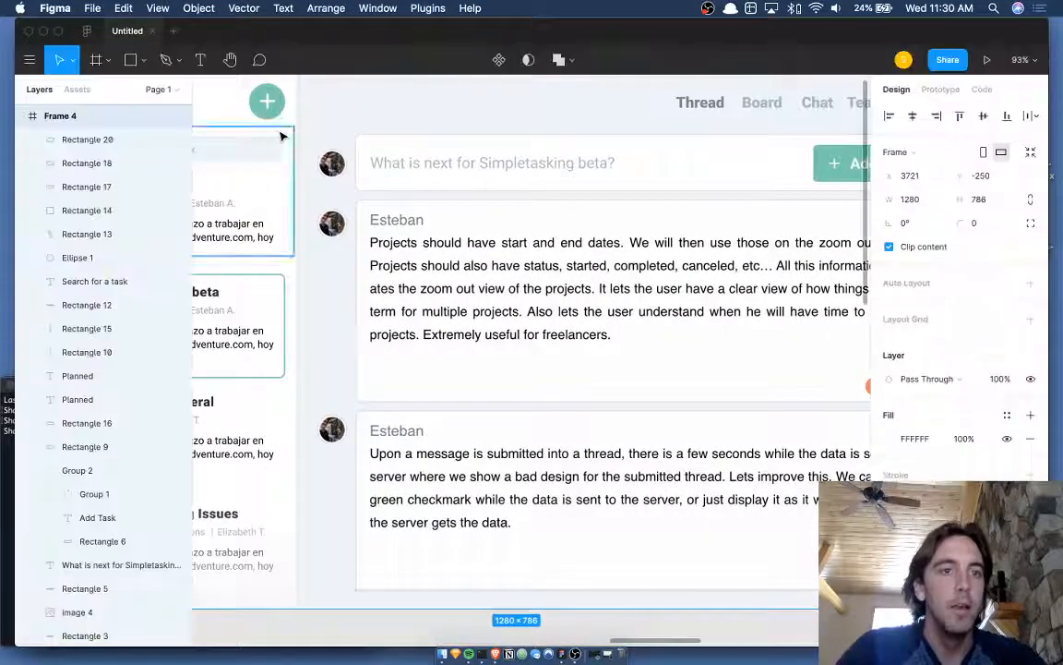
{"action": "scroll", "coordinate": [271, 137], "scroll_direction": "left", "scroll_amount": 1}
{"action": "scroll", "coordinate": [277, 139], "scroll_direction": "down", "scroll_amount": 3}
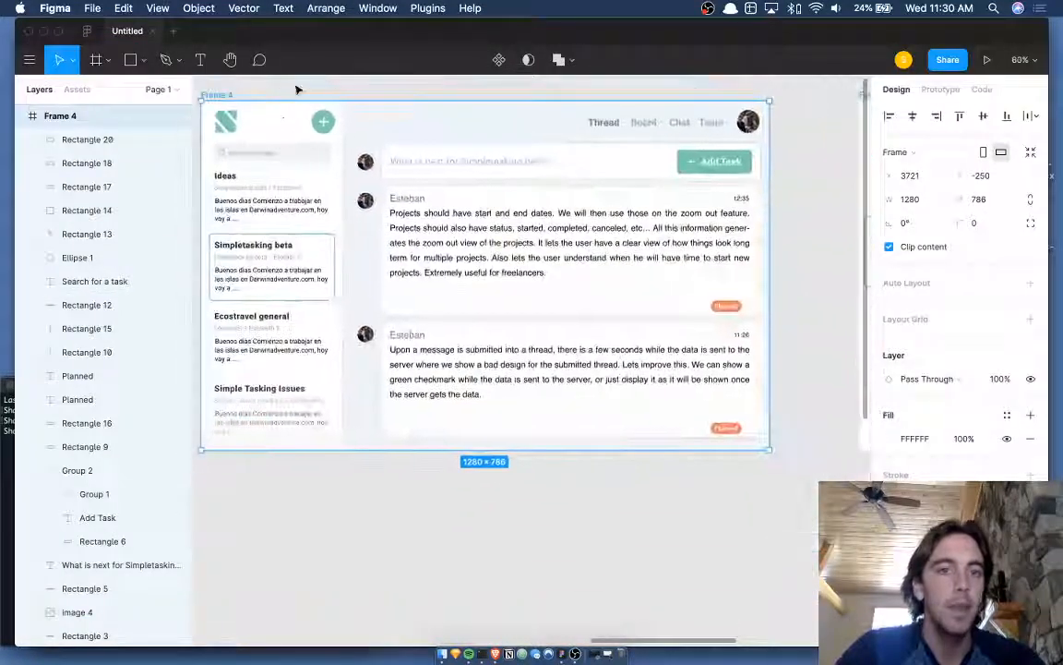
{"action": "key", "text": "super+backslash"}
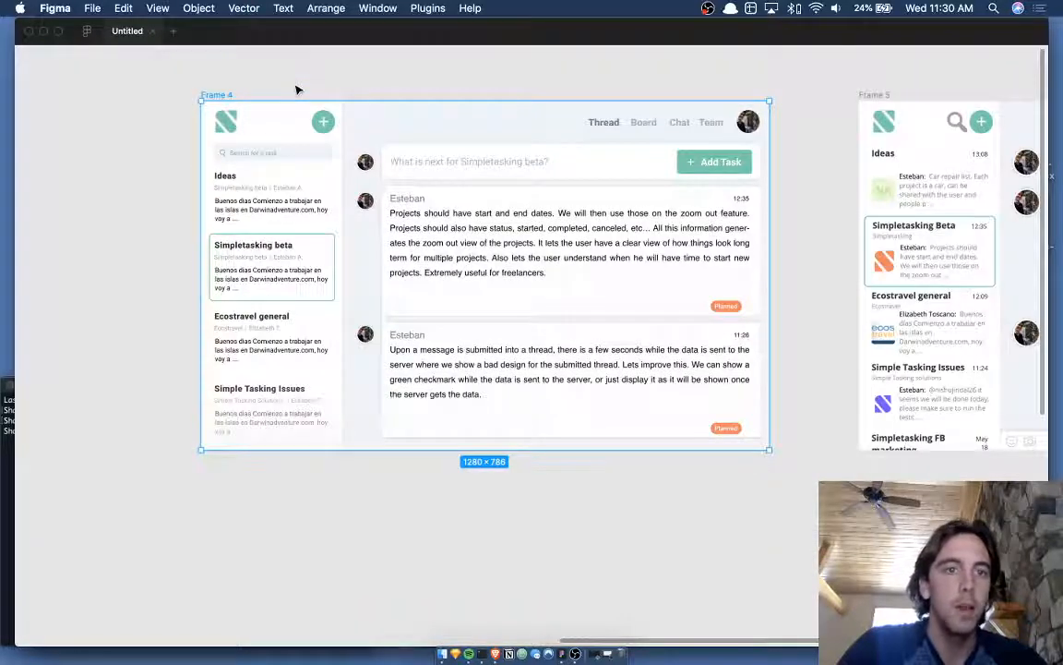
{"action": "key", "text": "super+n"}
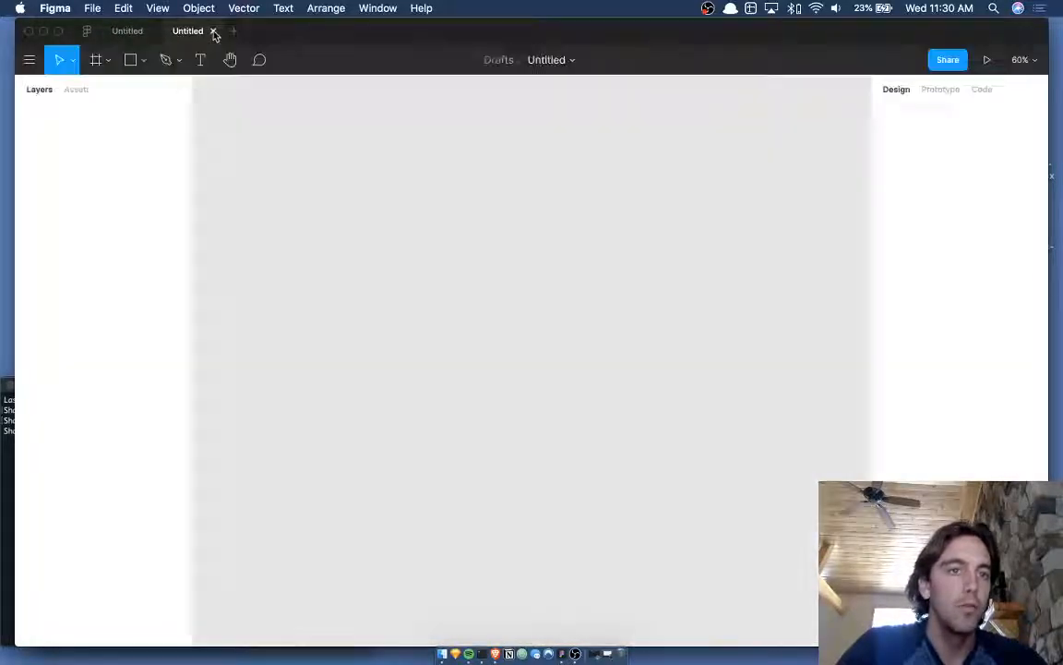
{"action": "left_click", "coordinate": [212, 30]}
{"action": "key", "text": "shift+2"}
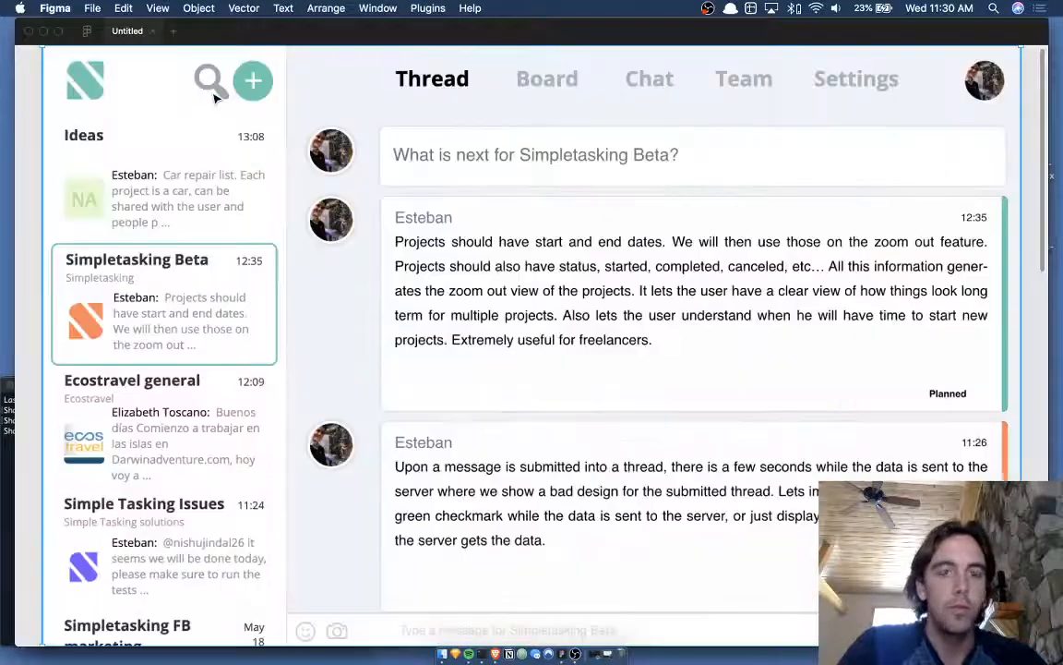
- Compare the original design with Frame 4, then switch to OBS
{"action": "key", "text": "n"}
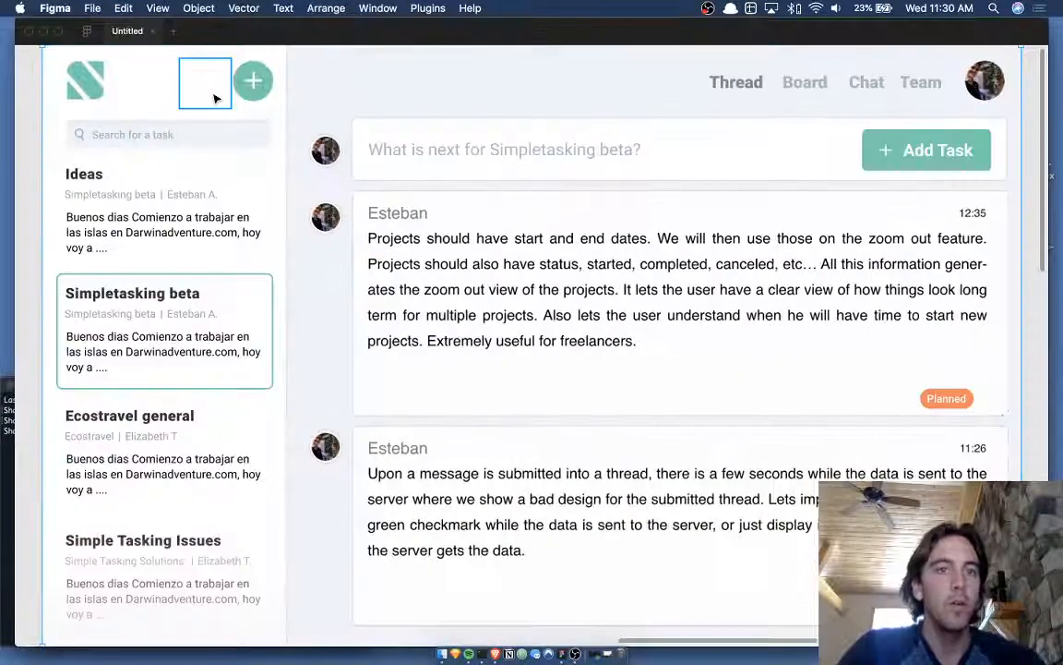
{"action": "key", "text": "n"}
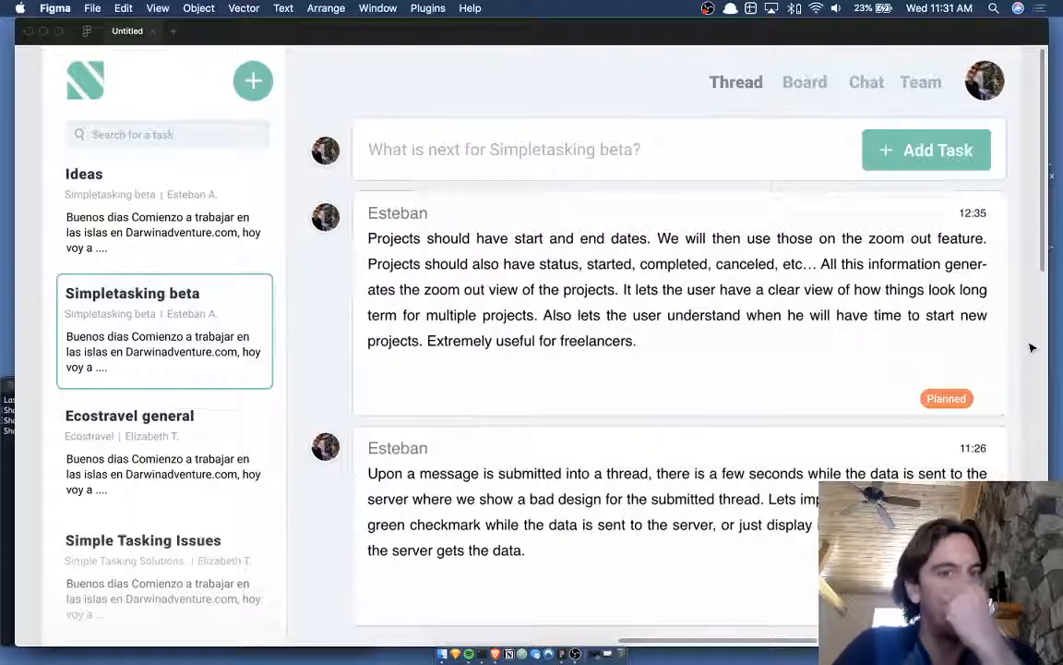
{"action": "left_click", "coordinate": [576, 656]}
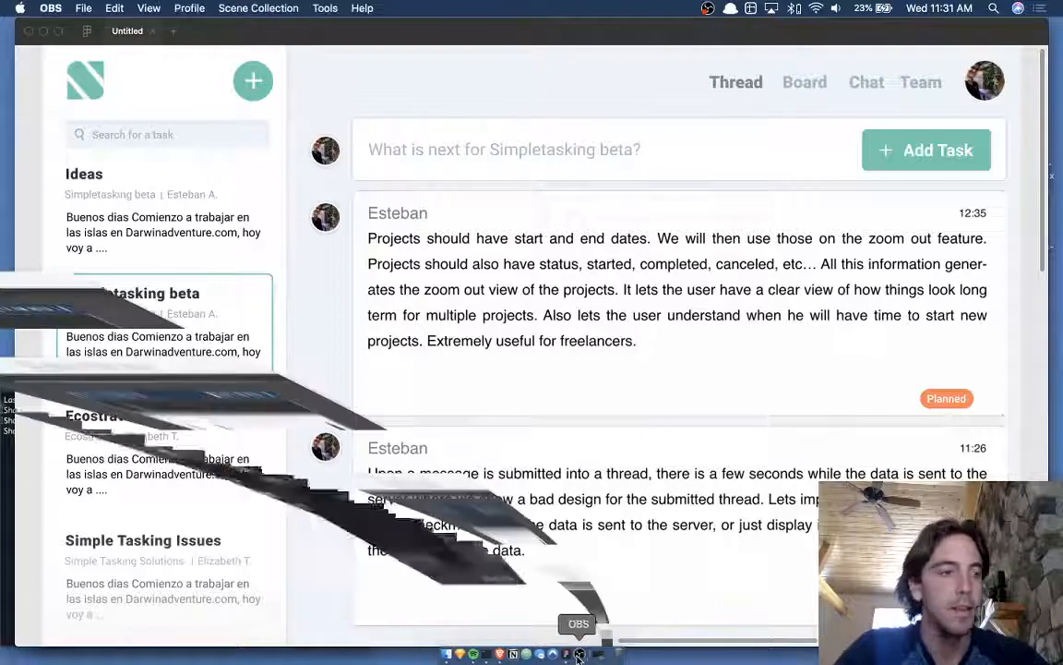